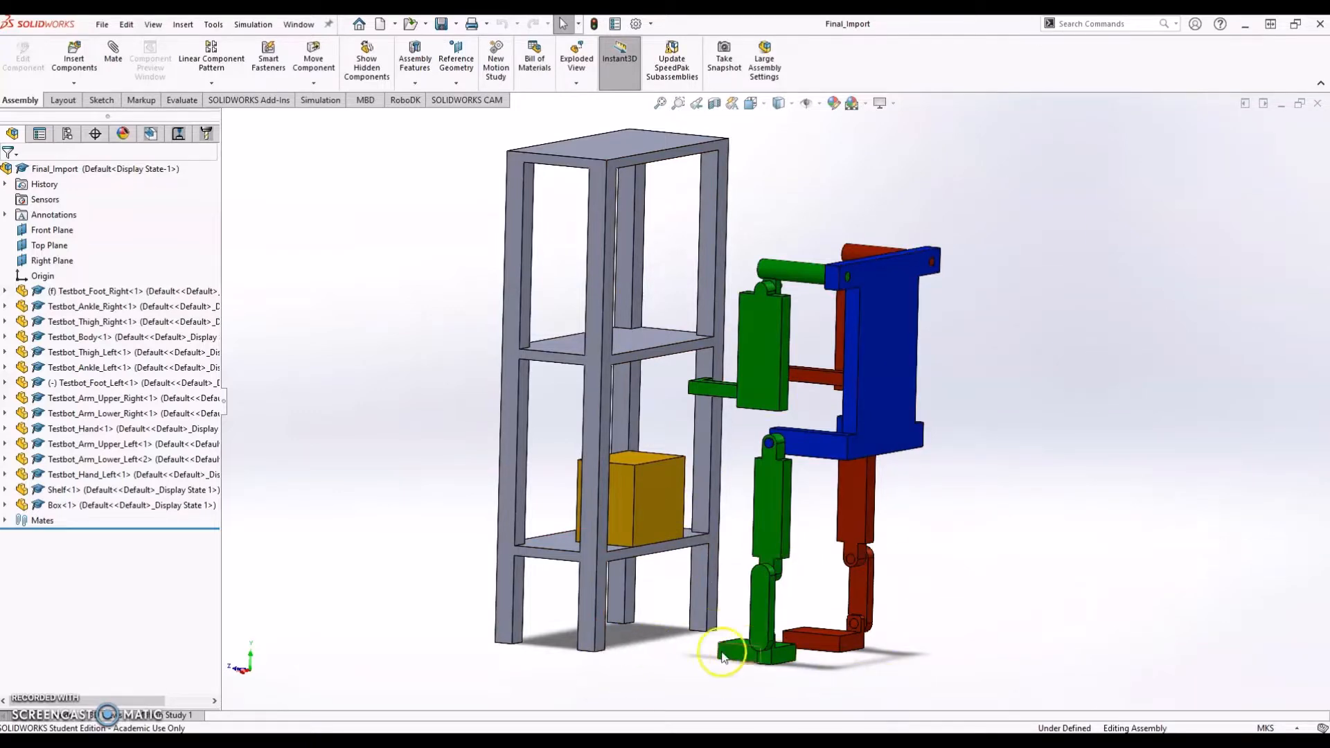
Examine the Final_Import assembly of the robot, shelf and box from several angles, along with its full component names.
middle_click_drag(919, 652, 752, 664)
middle_click_drag(681, 555, 610, 579)
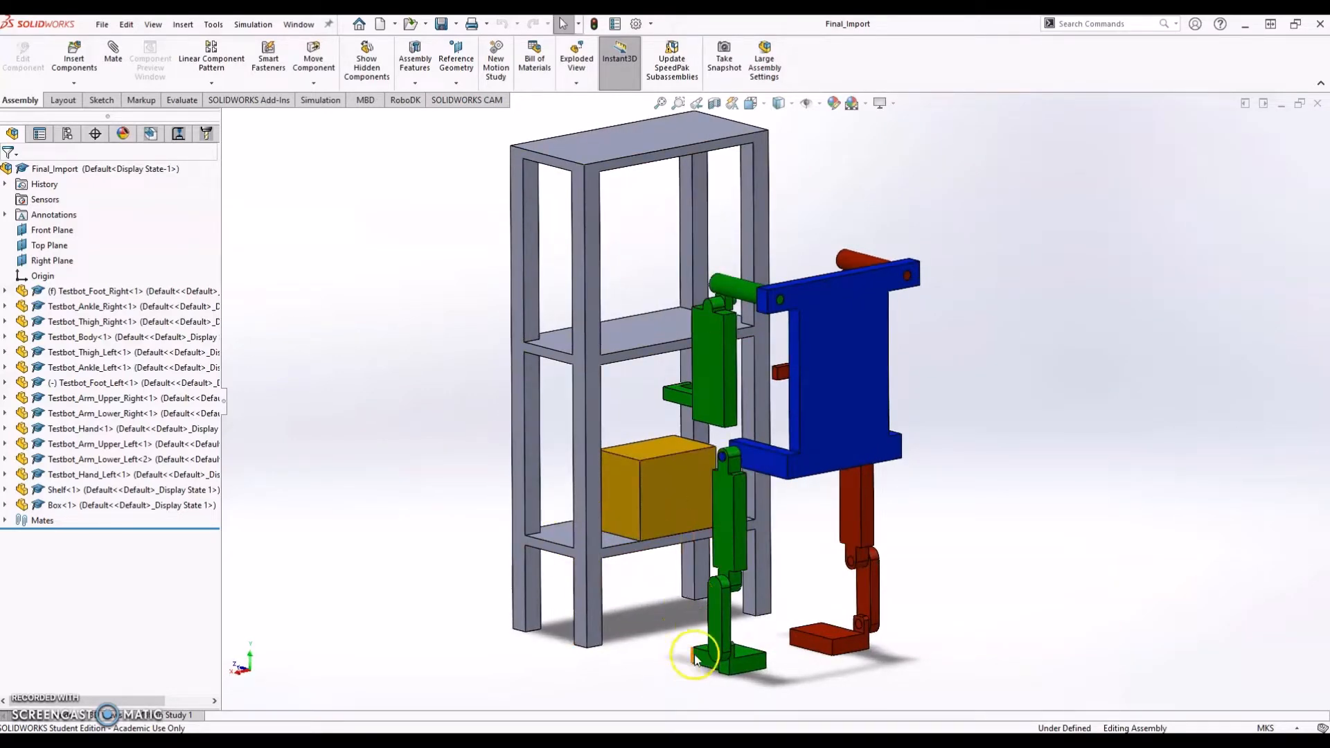
middle_click_drag(695, 656, 737, 658)
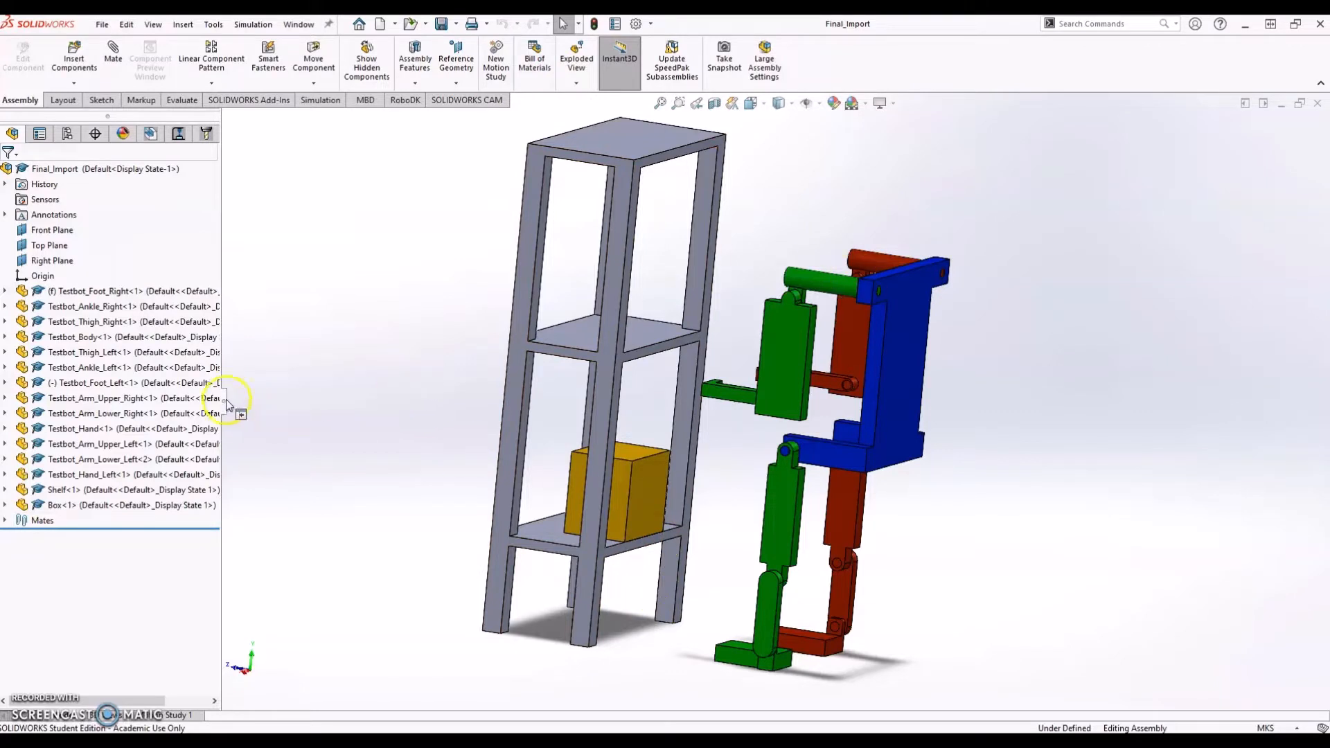
left_click_drag(227, 404, 327, 403)
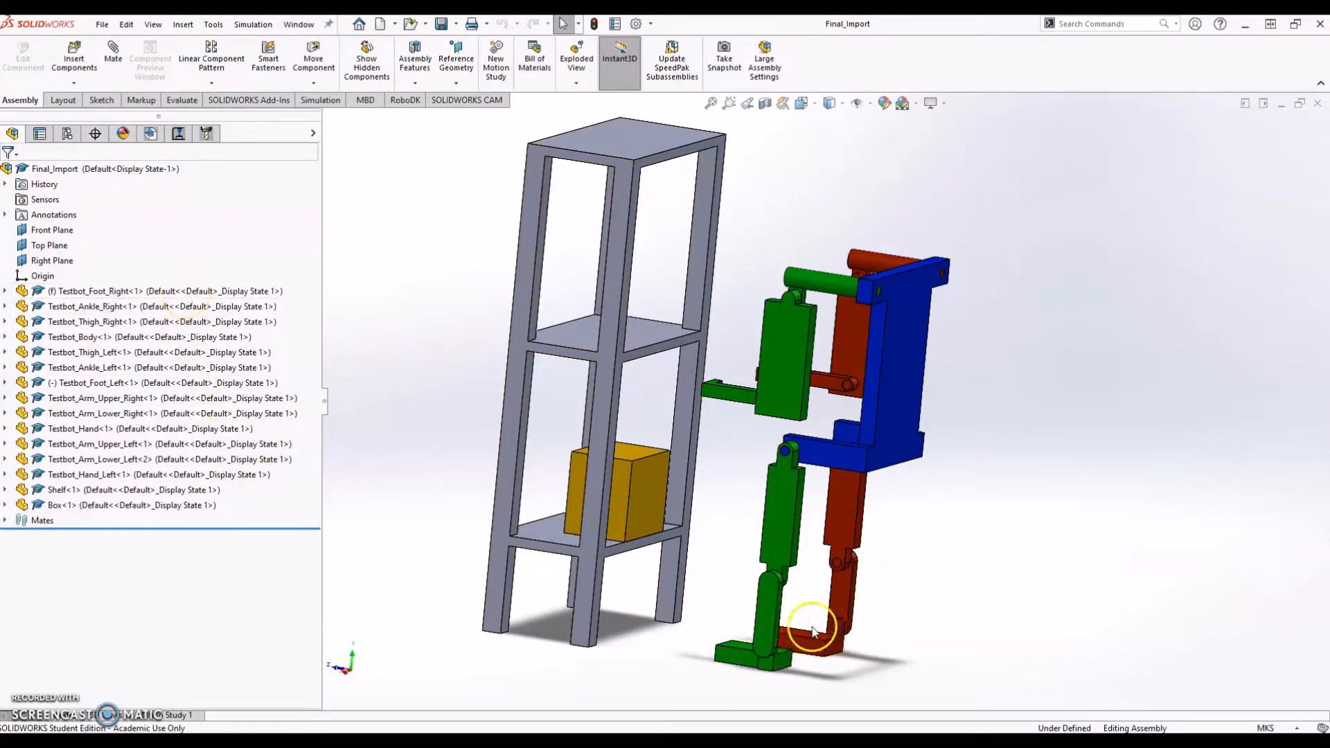
left_click(745, 666)
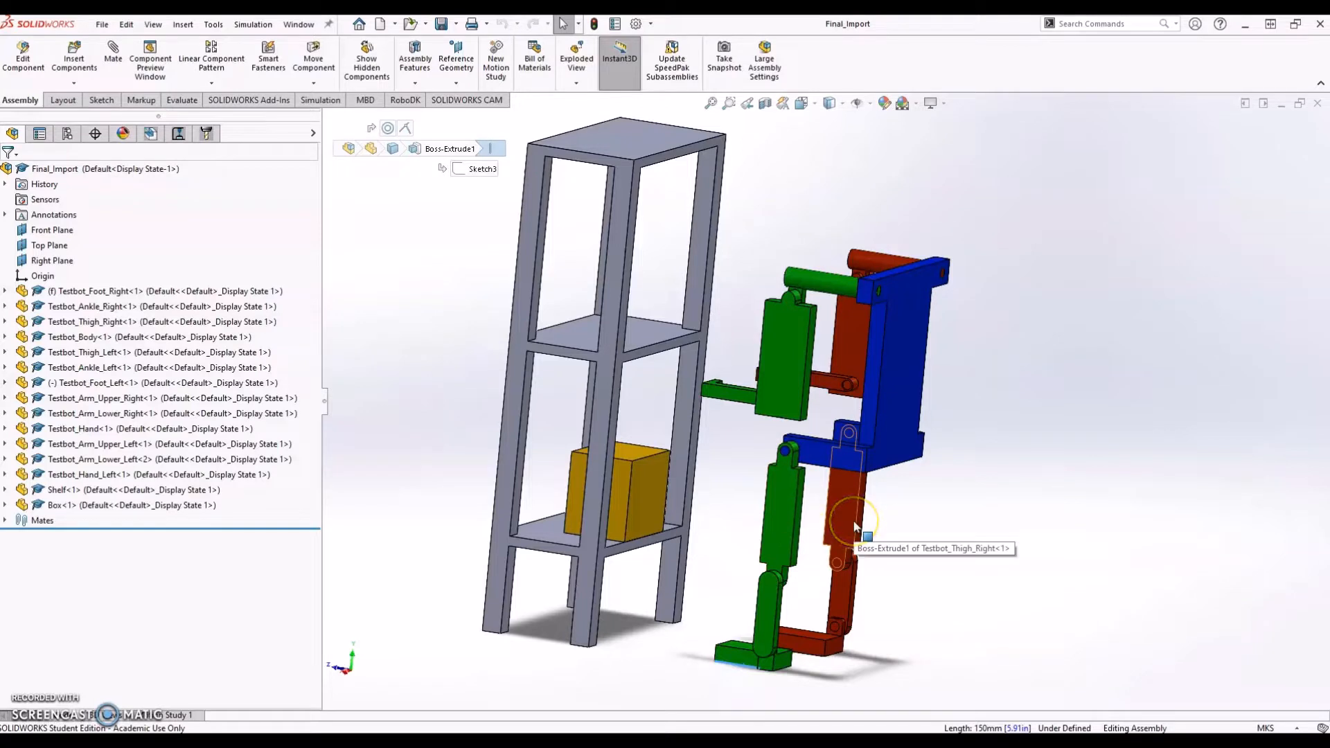
left_click(794, 528)
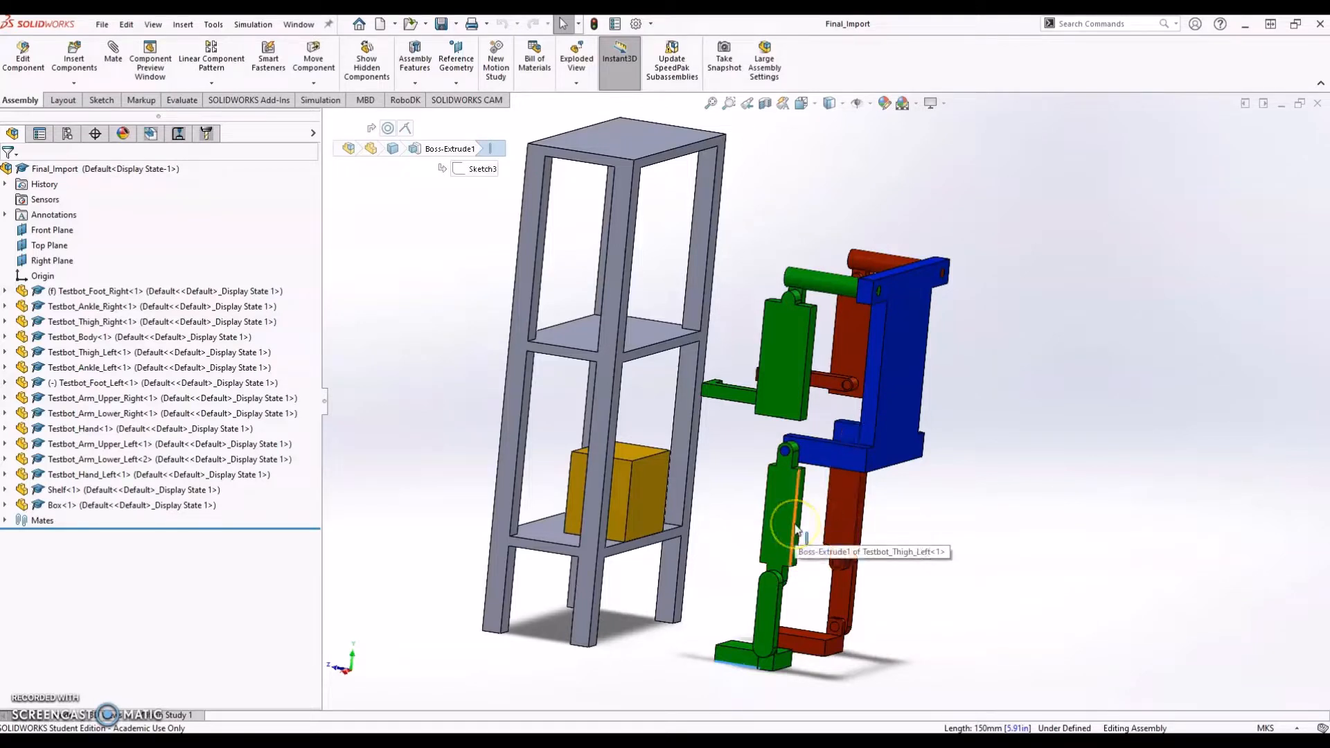
left_click(400, 619)
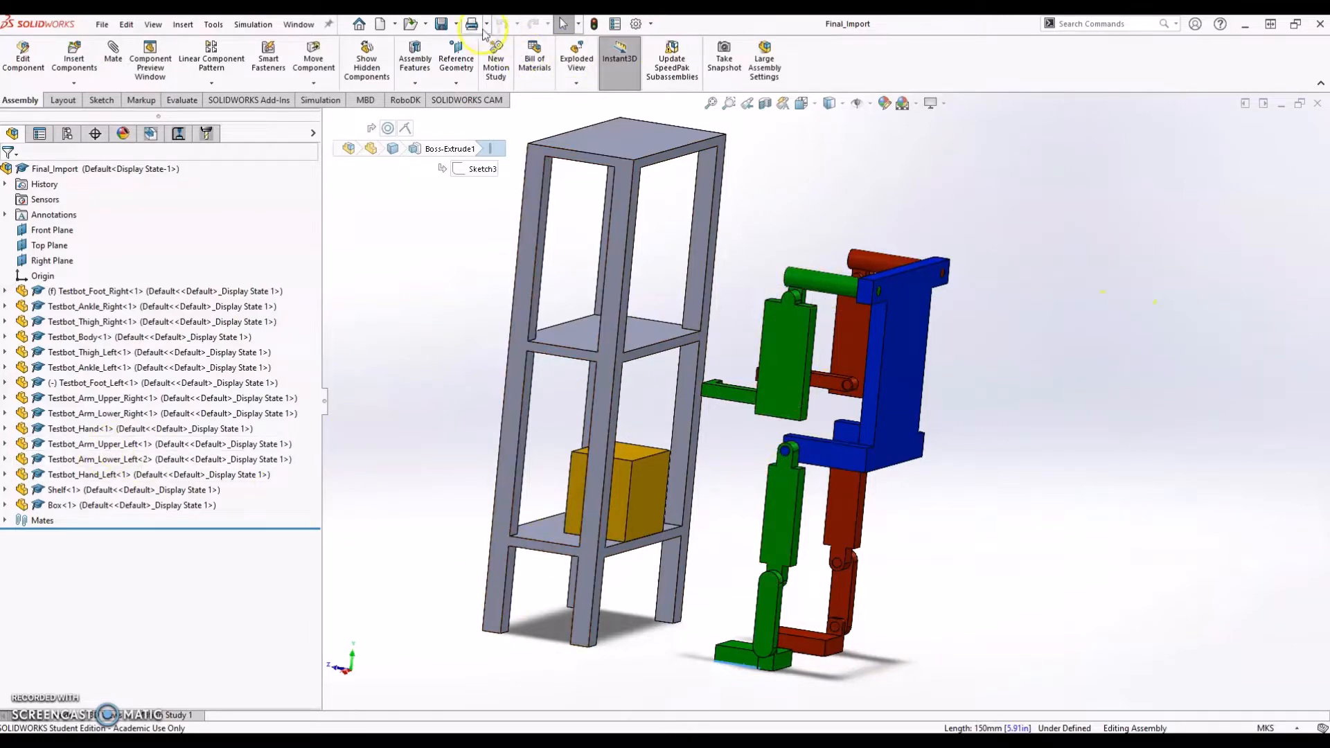
Save the assembly as a Parasolid file named Project Import in the Solidworks Imports folder.
left_click(456, 25)
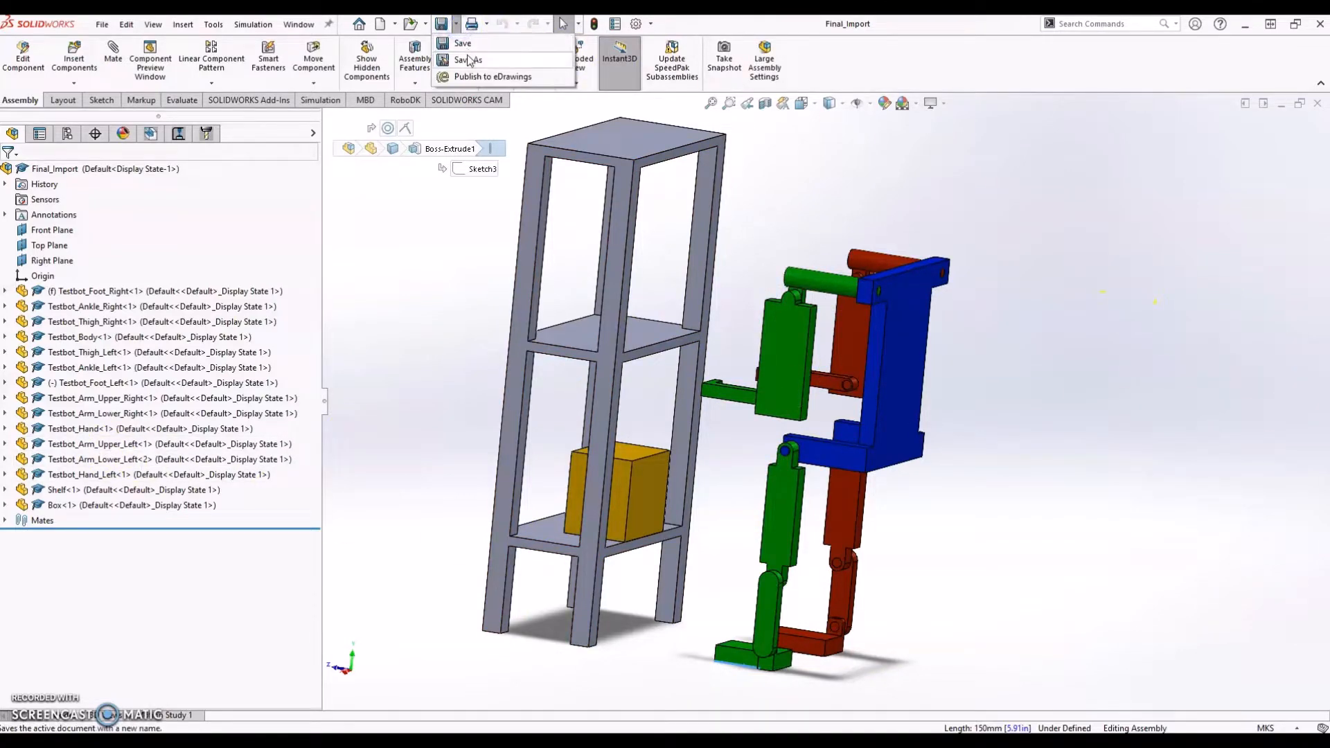
left_click(469, 58)
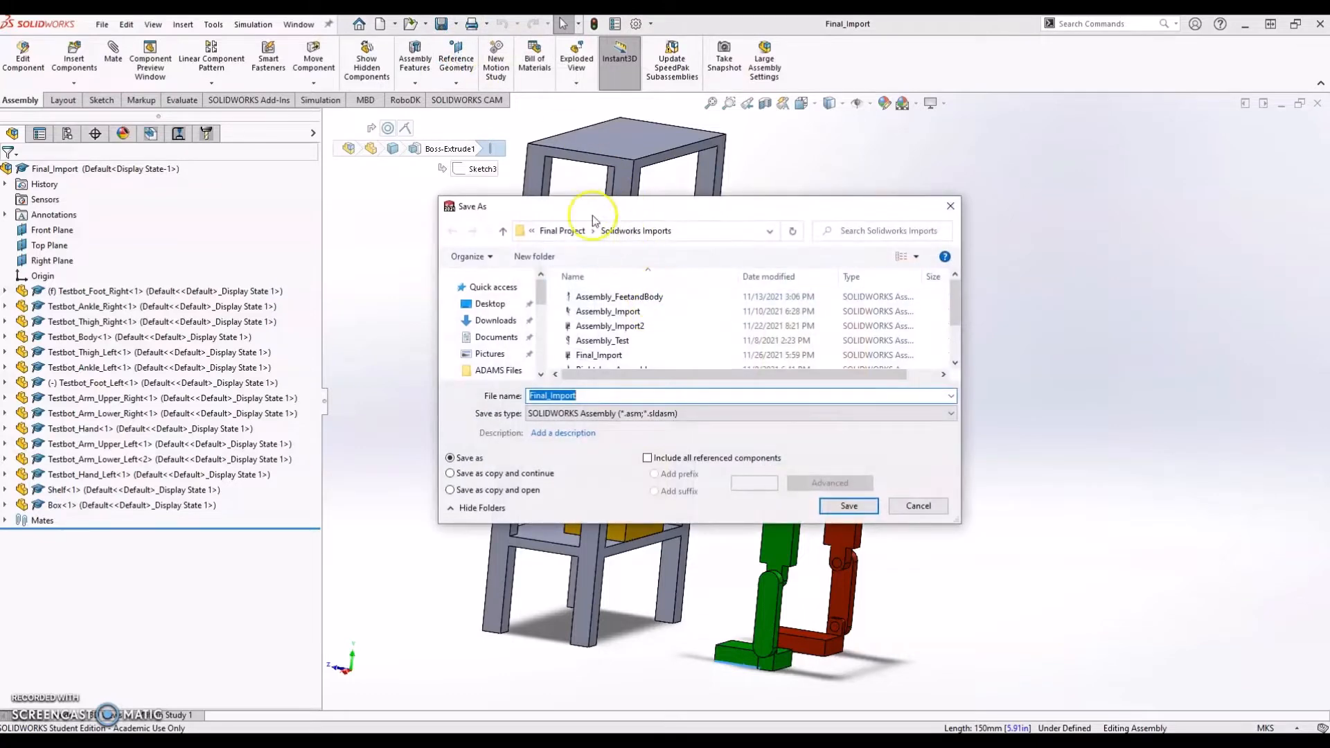
left_click(650, 419)
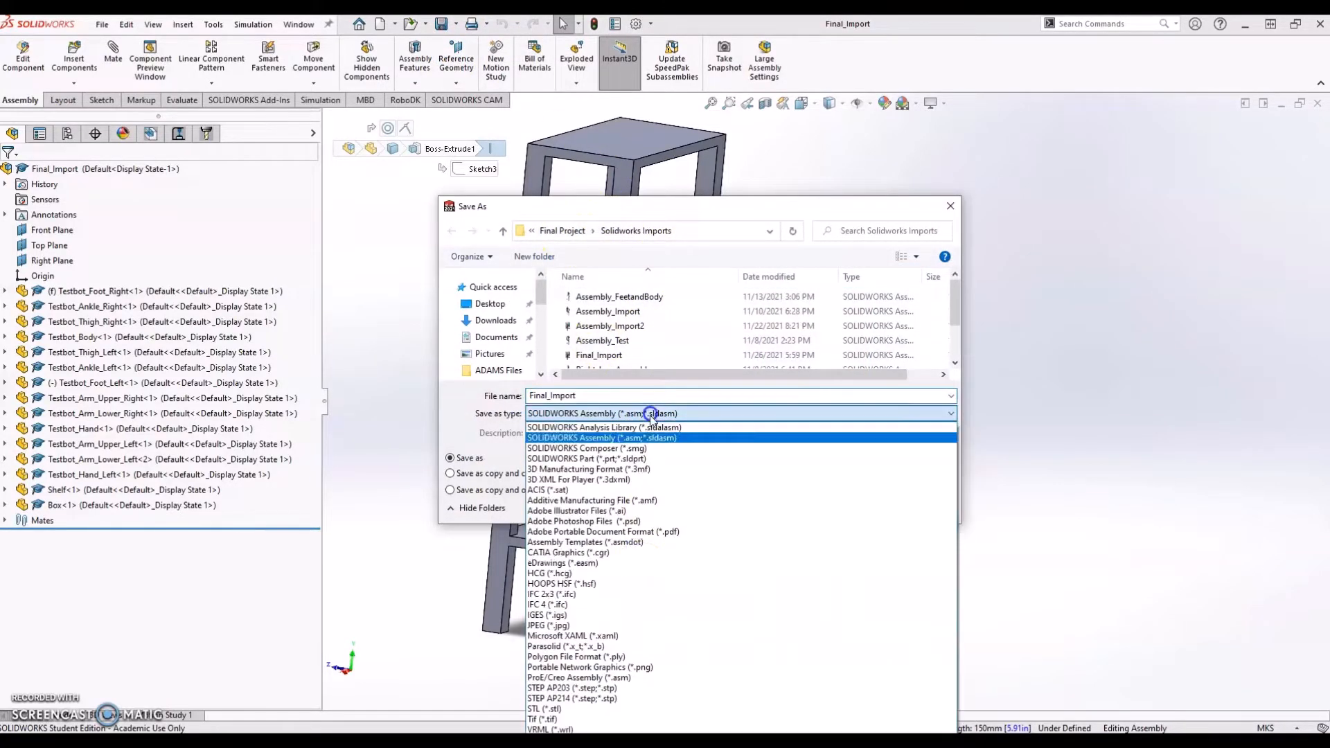
left_click(627, 648)
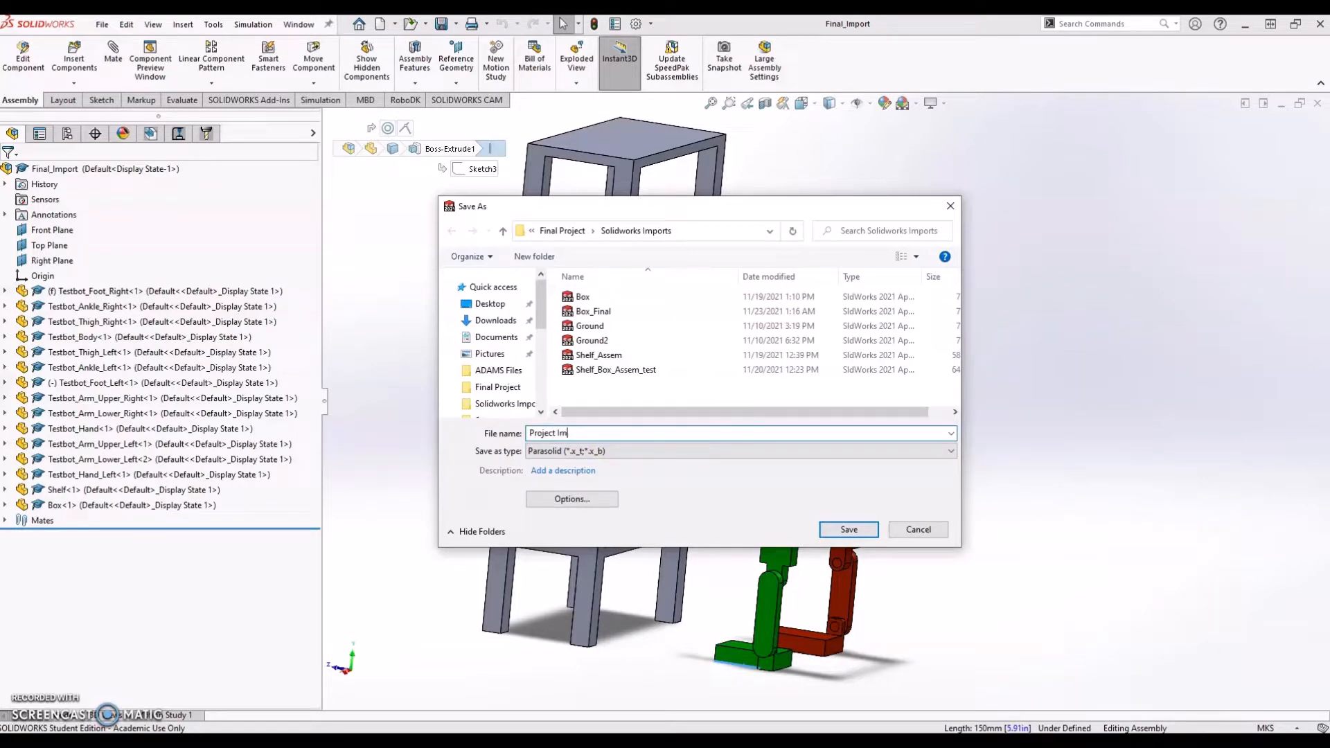
left_click(848, 528)
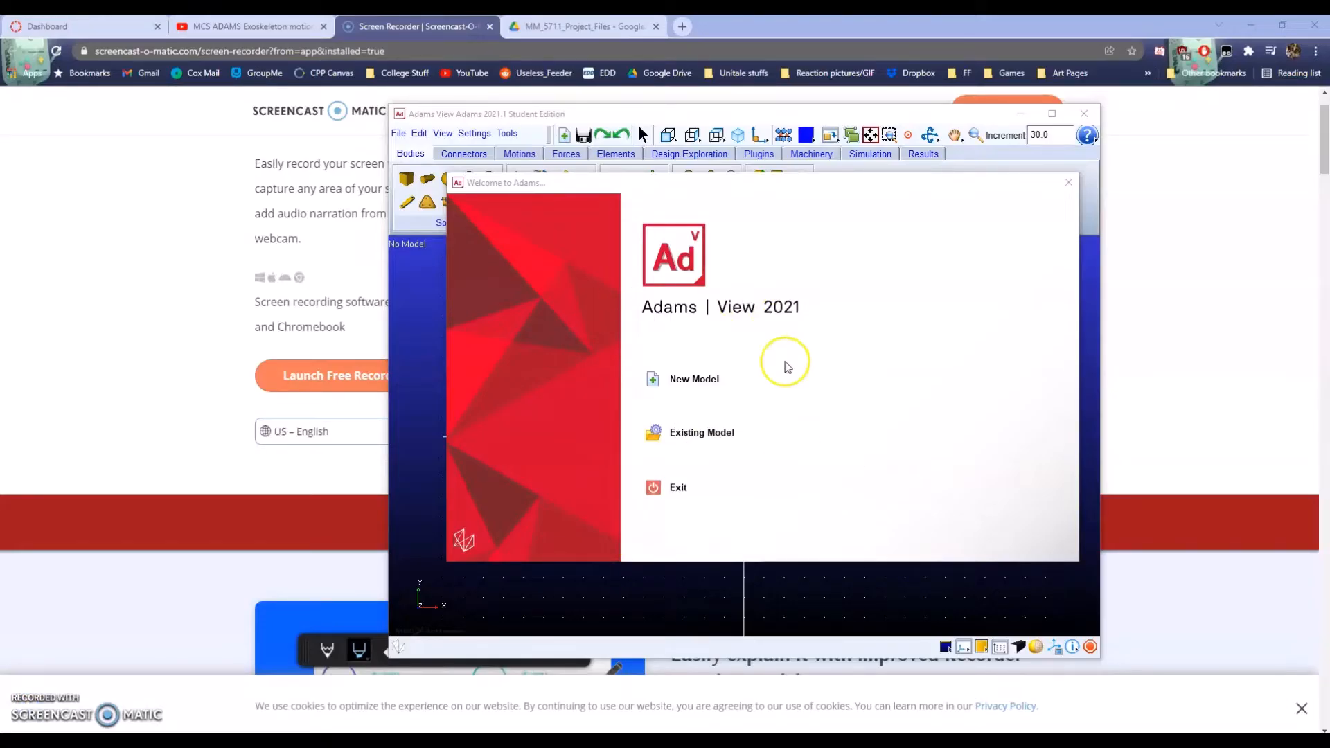
Switch to Adams View and set up a new model named Final_Project_Test with no gravity.
left_click(654, 380)
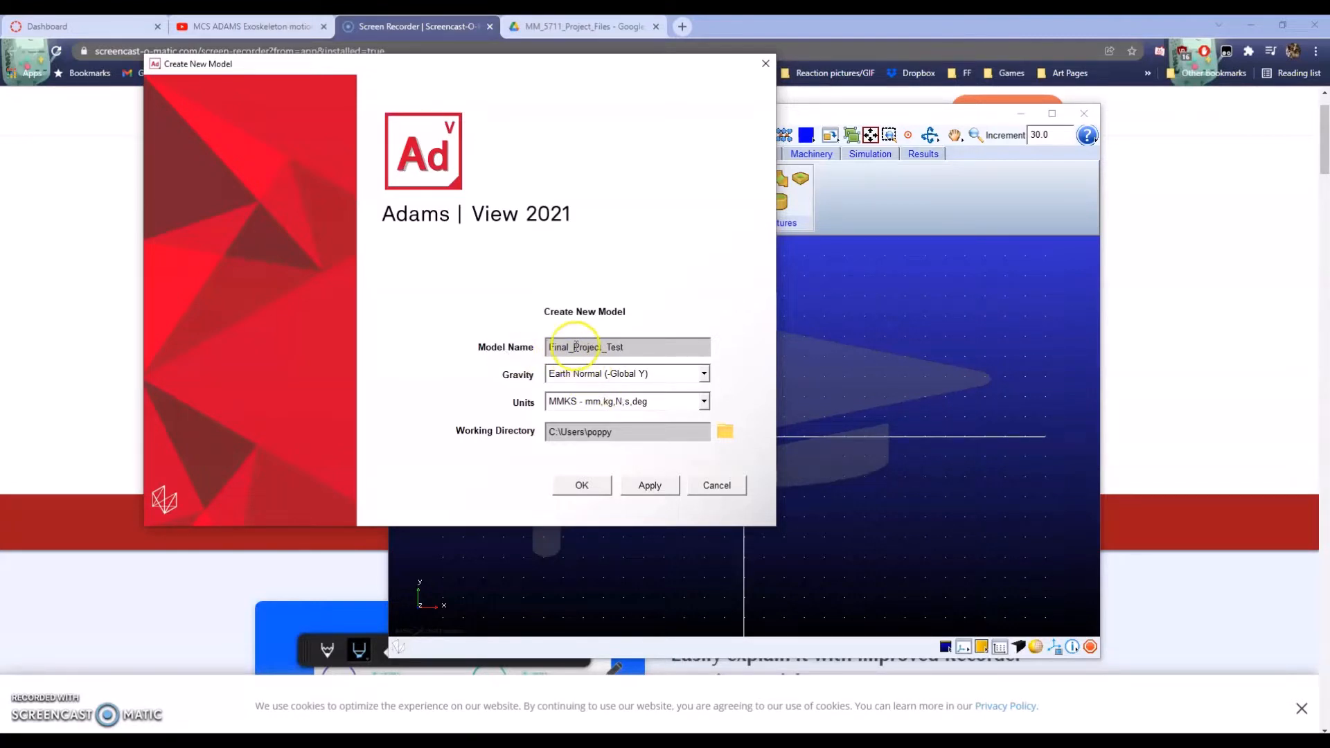
left_click(661, 374)
left_click(595, 404)
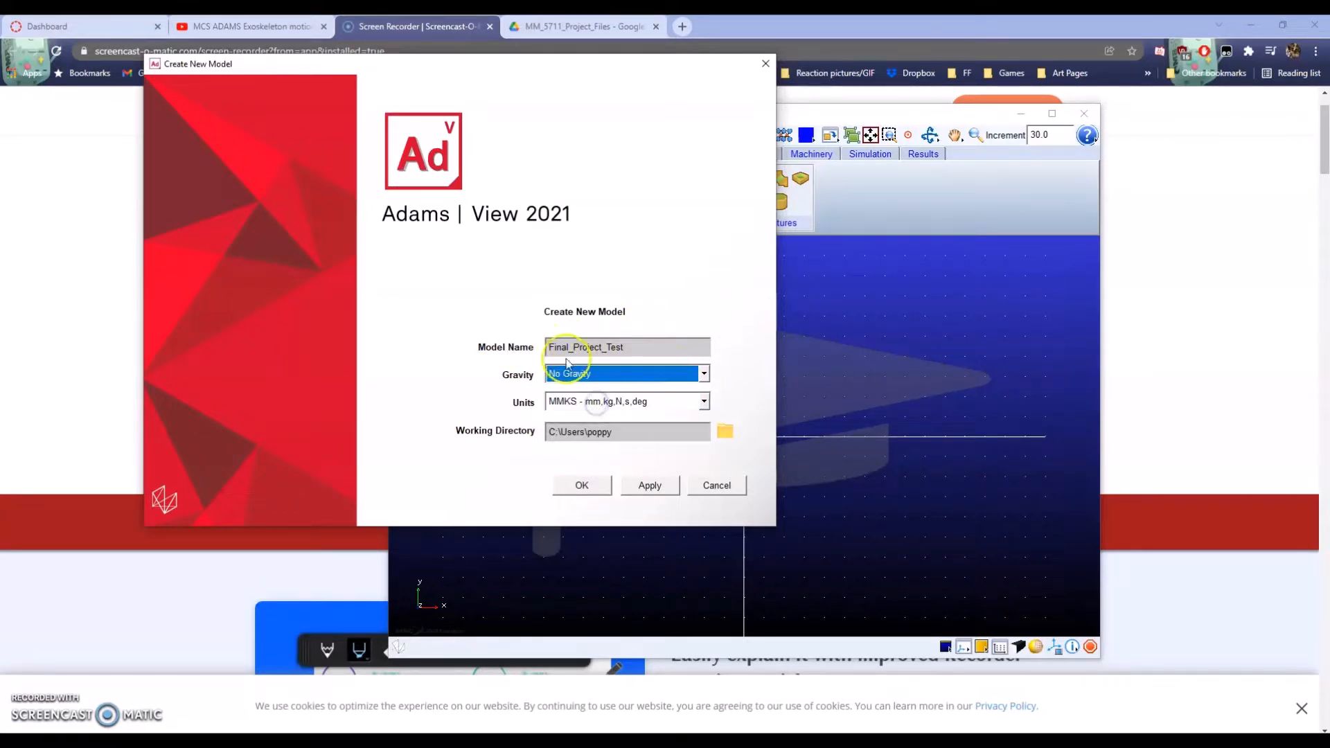
Set the working directory to Folder for Video inside Final Project, create the model and maximize the window.
left_click(725, 431)
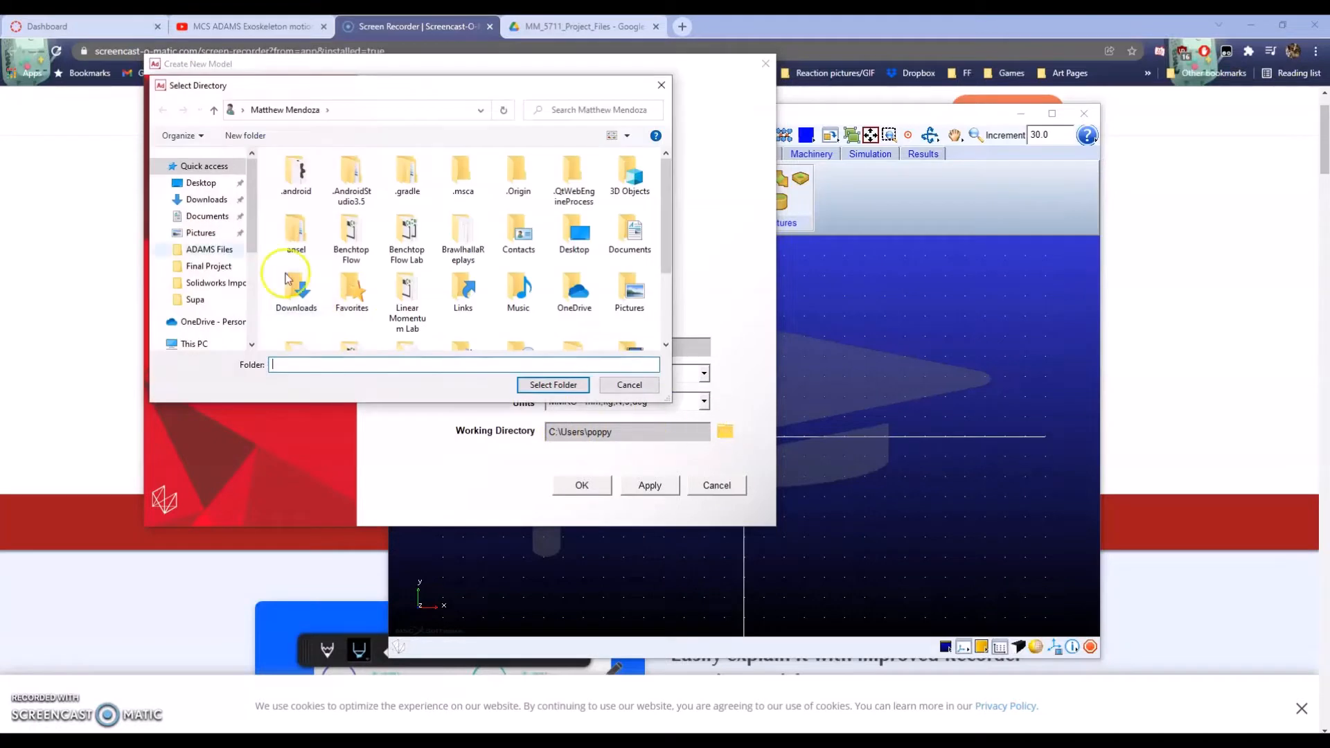
left_click(208, 266)
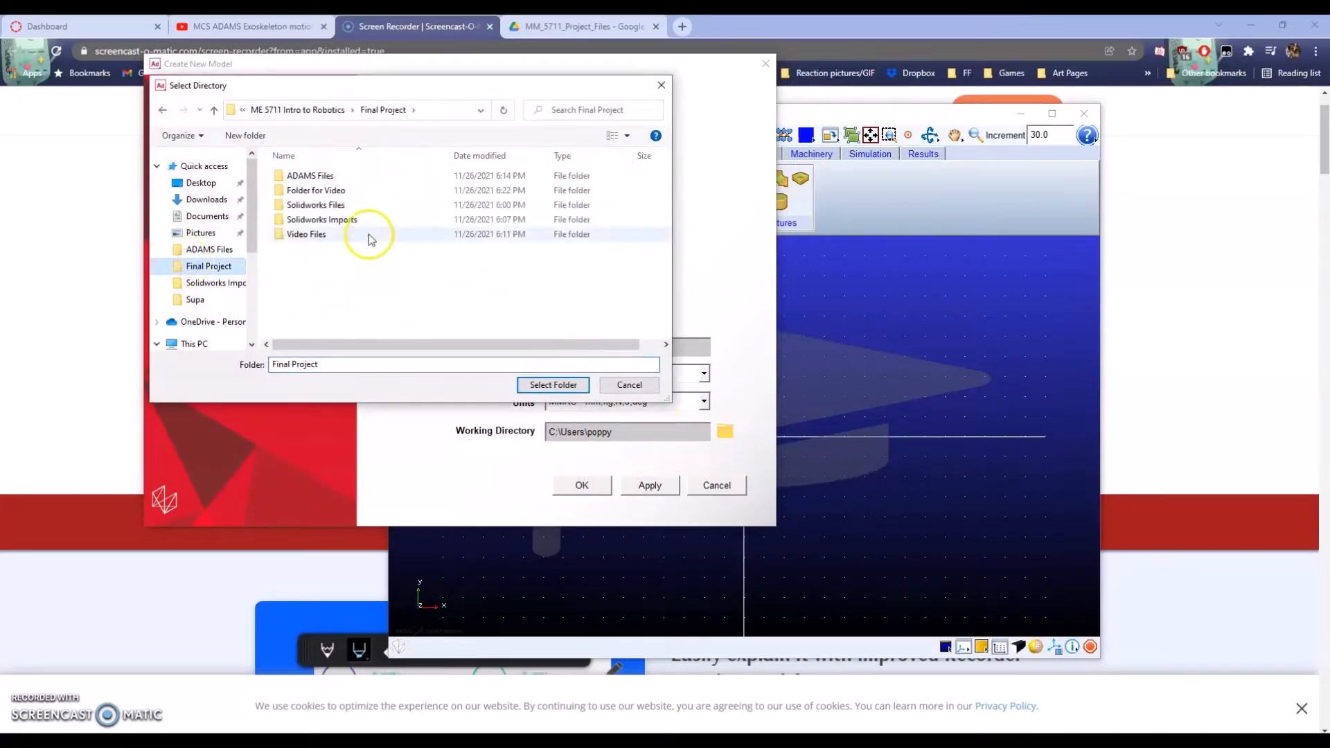
left_click(347, 192)
left_click(551, 383)
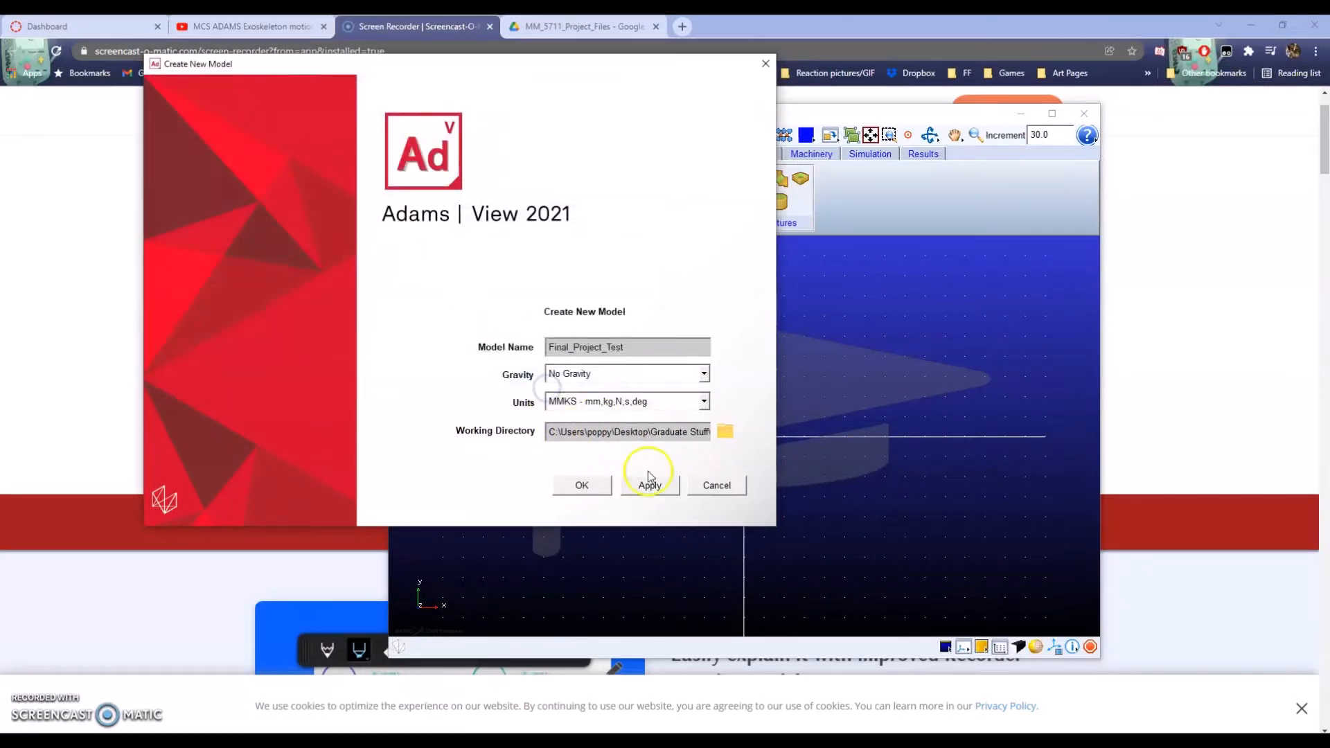
left_click(594, 481)
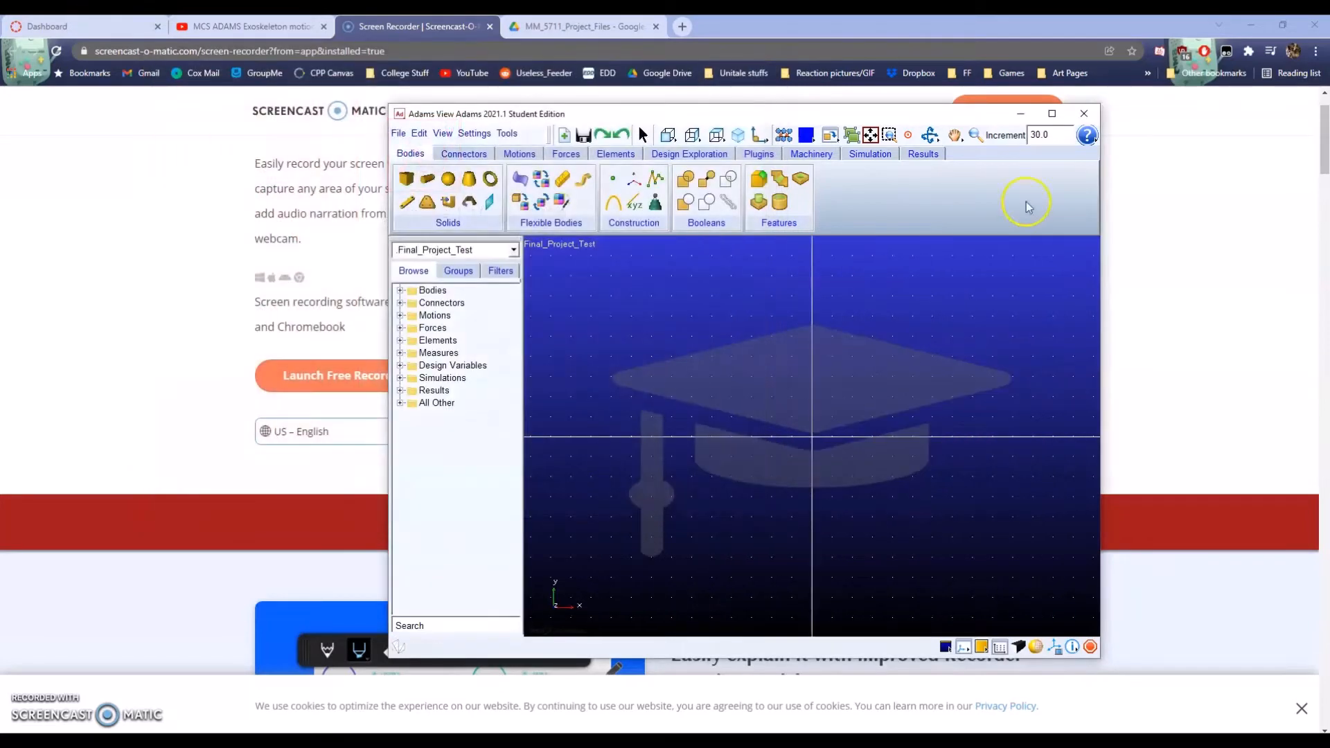
left_click(1052, 114)
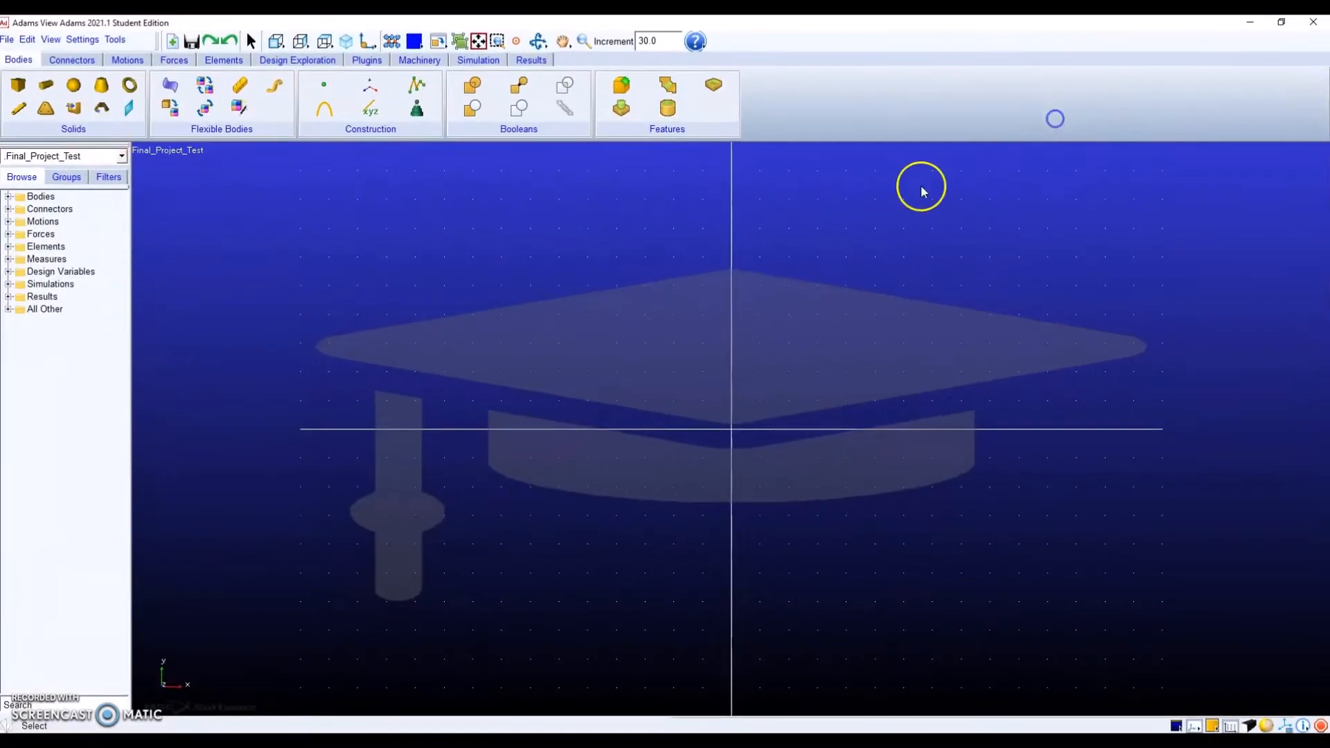
Start a file import with Parasolid as the file type.
left_click(7, 40)
left_click(59, 126)
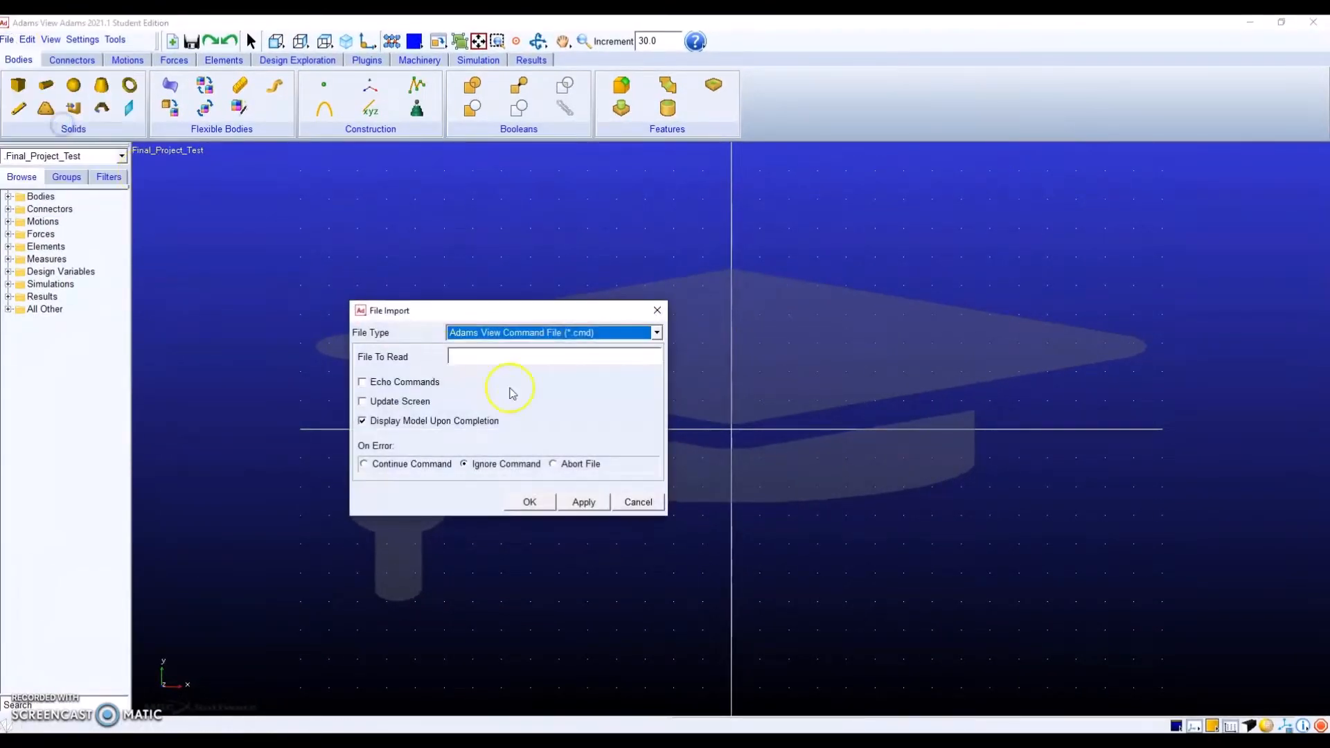
left_click(543, 333)
scroll(531, 443, "down", 2)
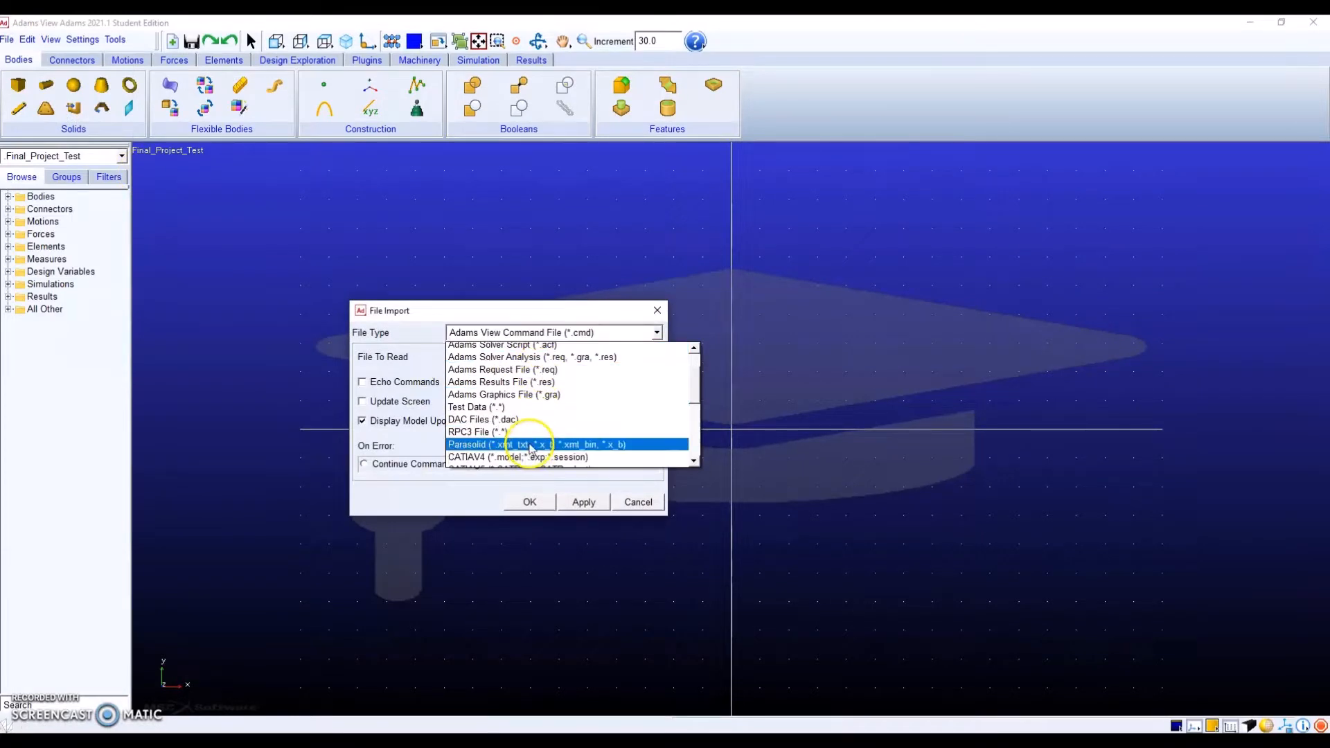
left_click(530, 444)
Choose Project Import from the Solidworks Imports folder as the file to read.
double_click(513, 359)
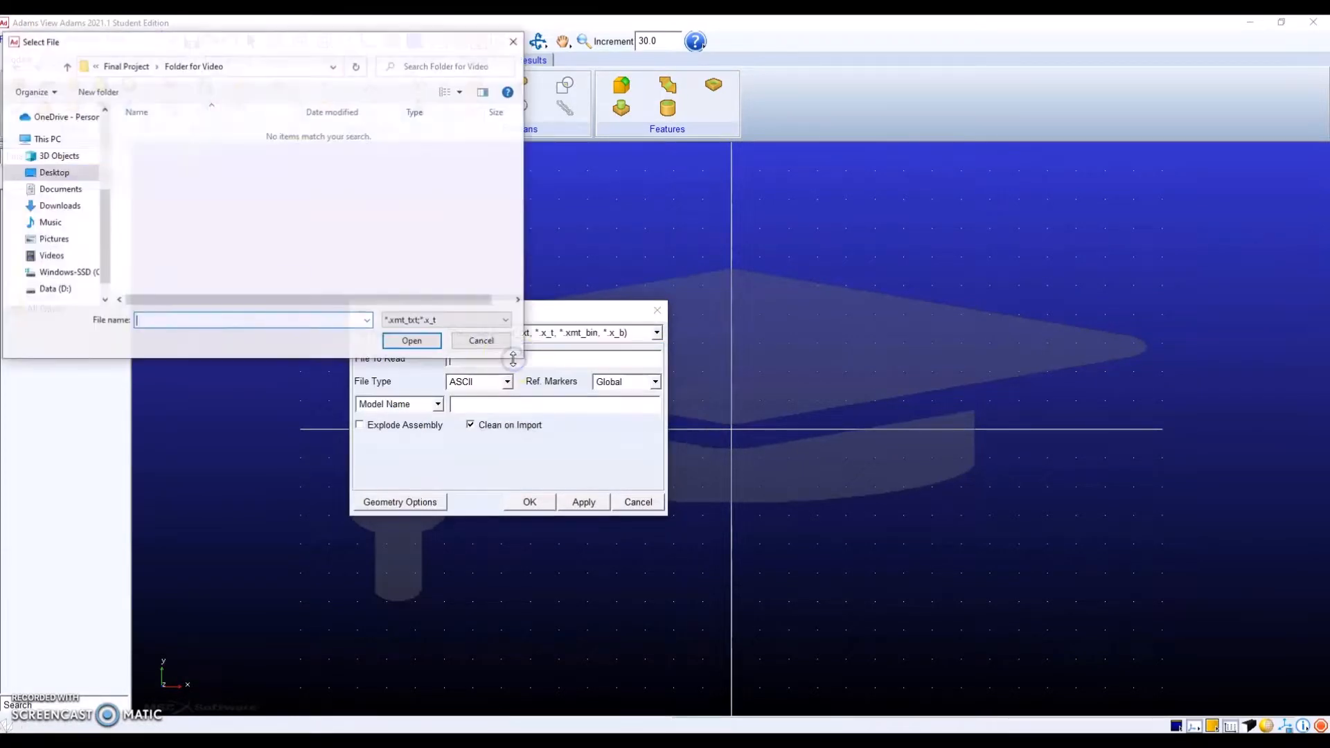
left_click(125, 66)
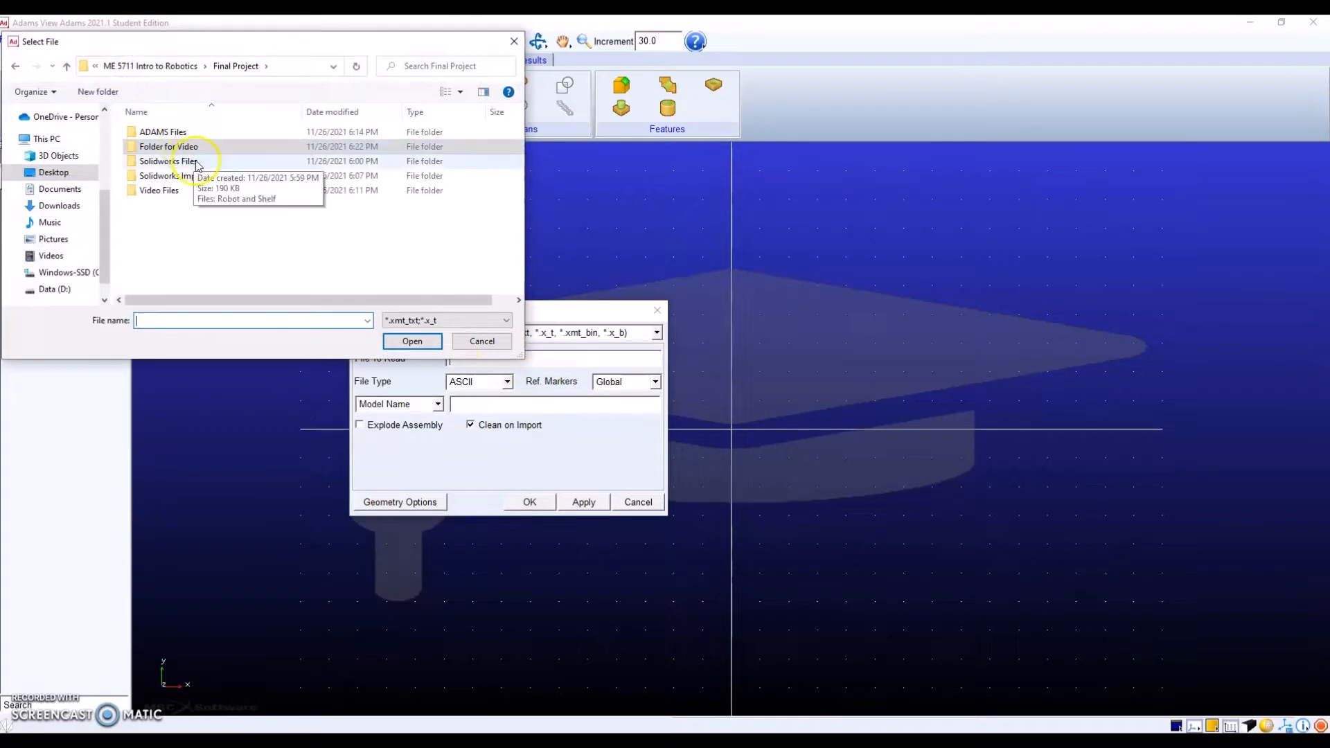
left_click(210, 176)
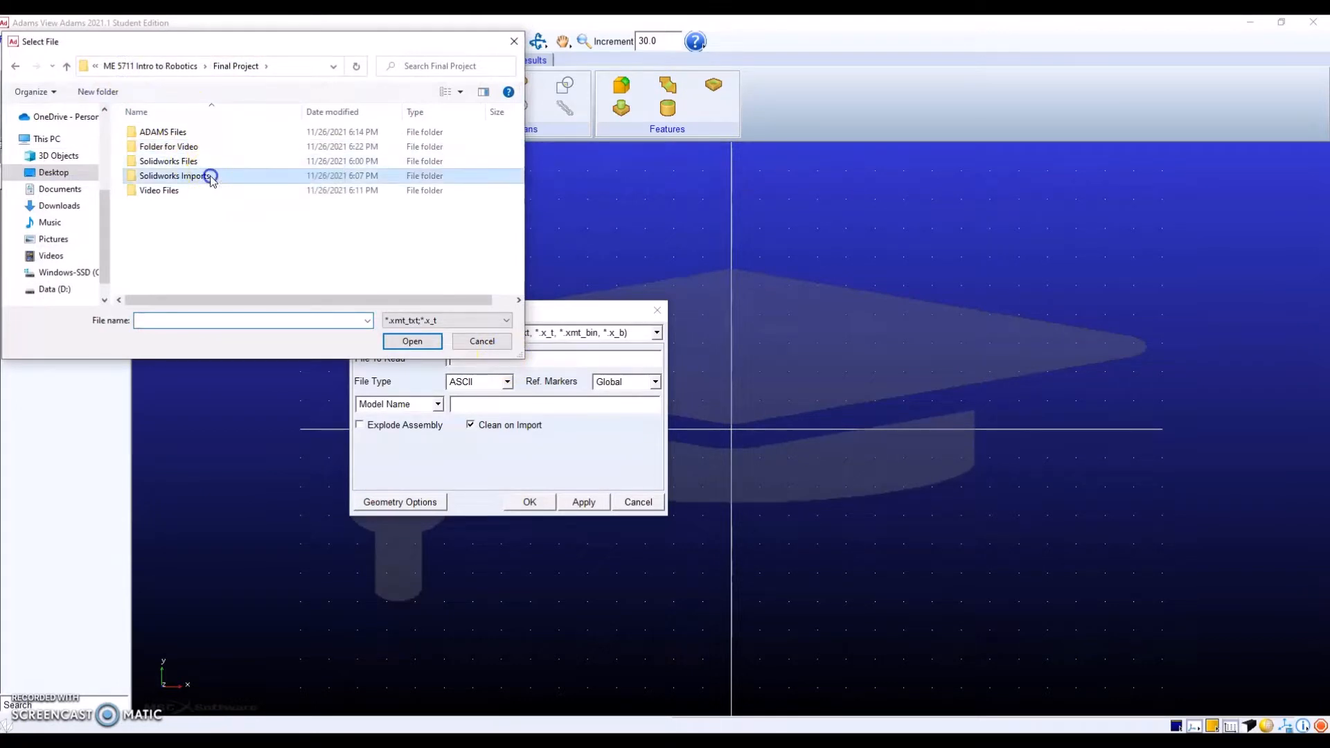
double_click(210, 176)
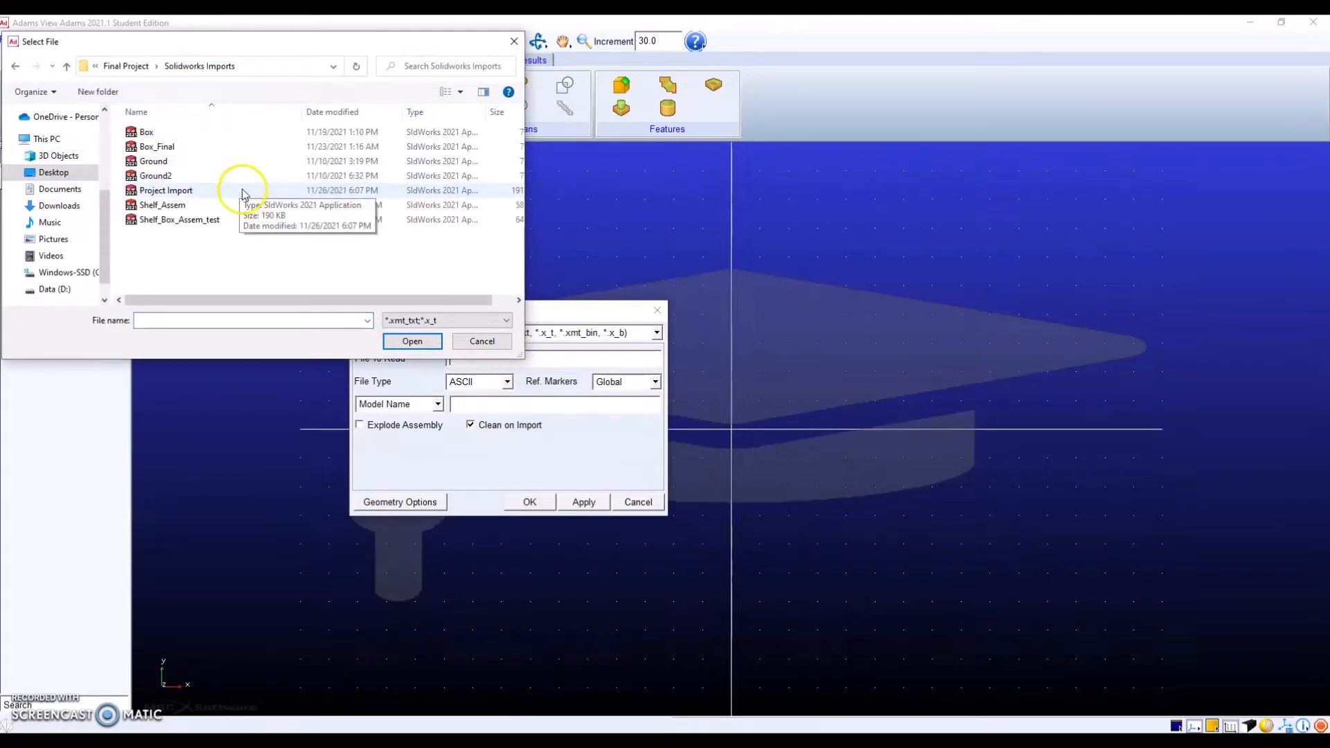
left_click(242, 189)
left_click(412, 341)
Assign Final_Project_Test as the target model and import the Parasolid geometry.
left_click(477, 403)
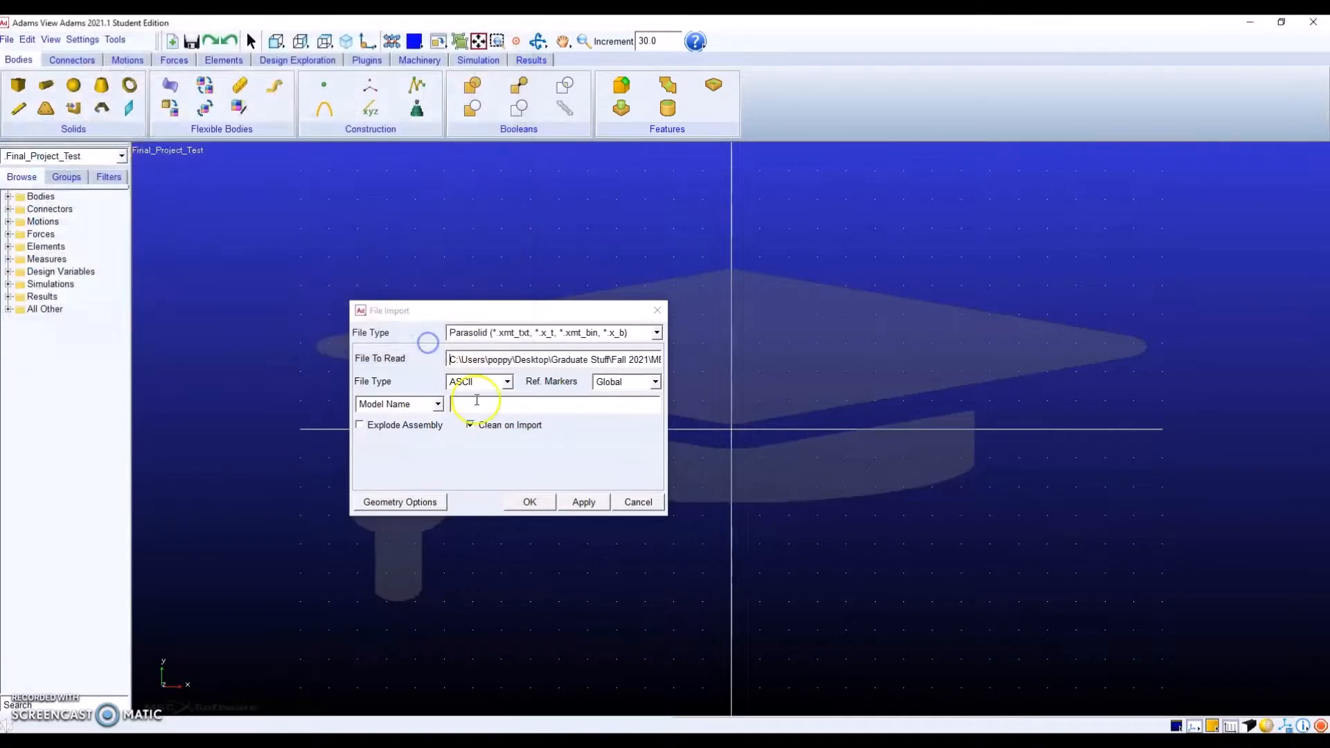
double_click(484, 407)
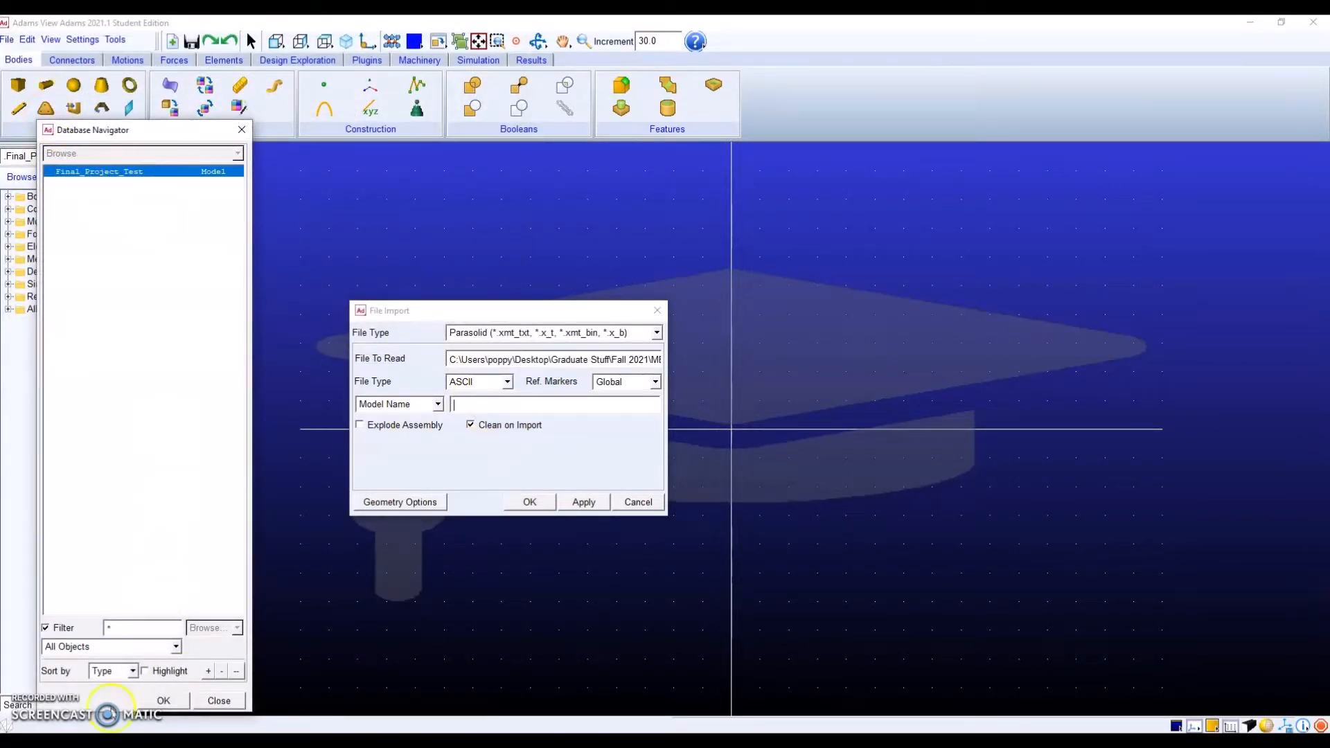
left_click(161, 701)
left_click(523, 510)
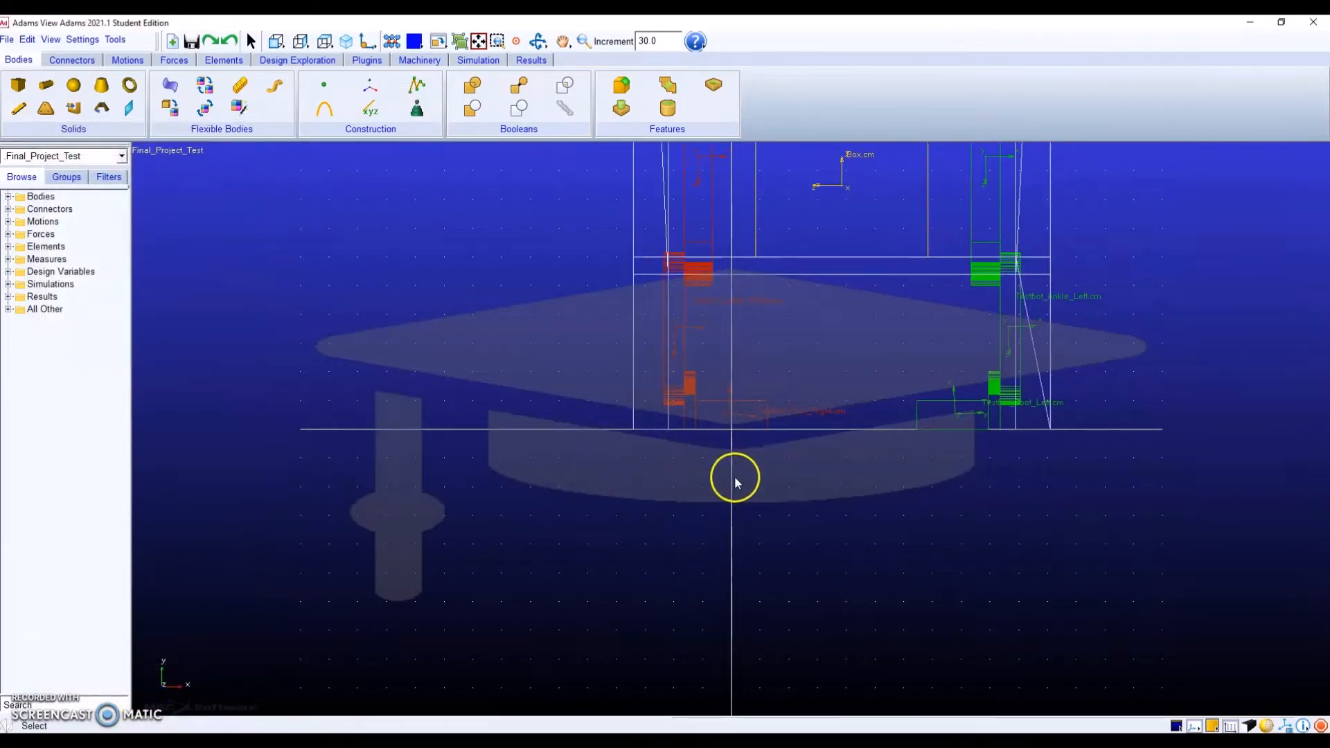
Display the imported robot, shelf and box as shaded solids instead of wireframe.
key("r")
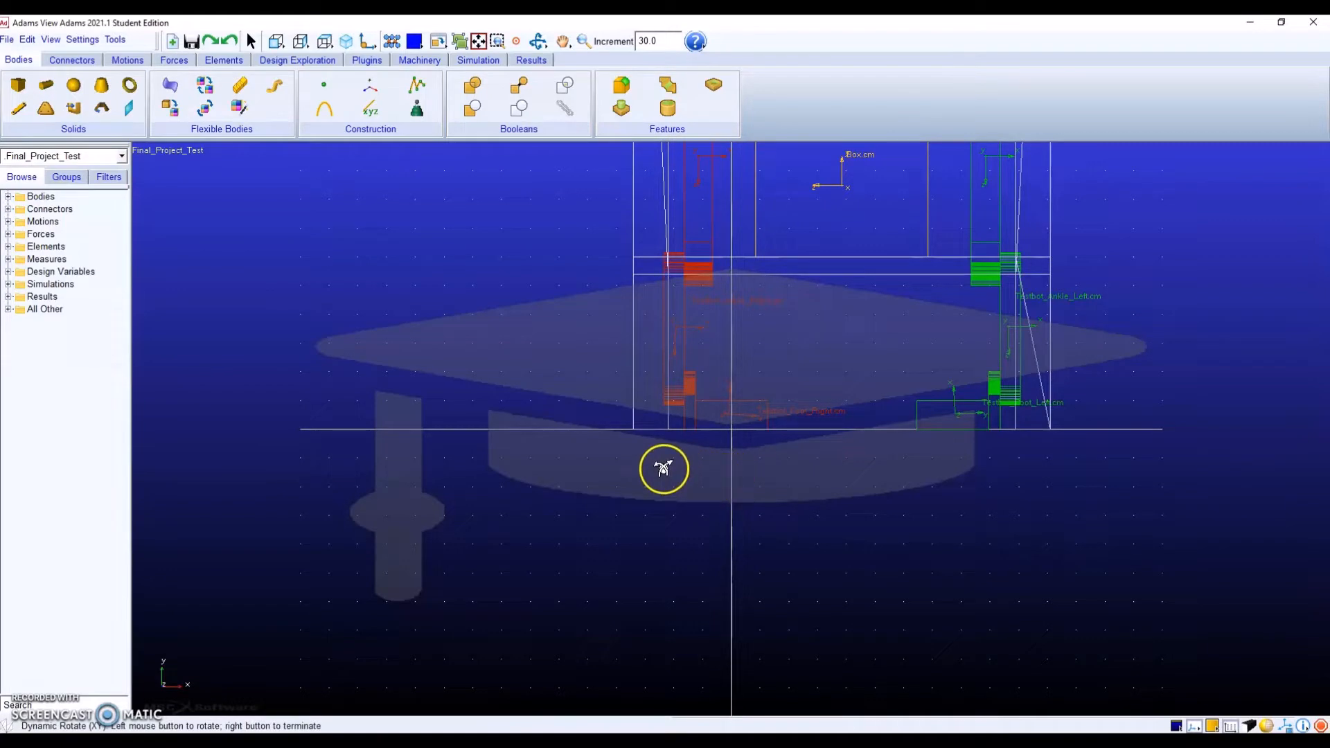
left_click_drag(659, 469, 852, 554)
key("t")
key("z")
key("r")
left_click_drag(797, 493, 766, 484)
key("t")
left_click_drag(787, 432, 766, 494)
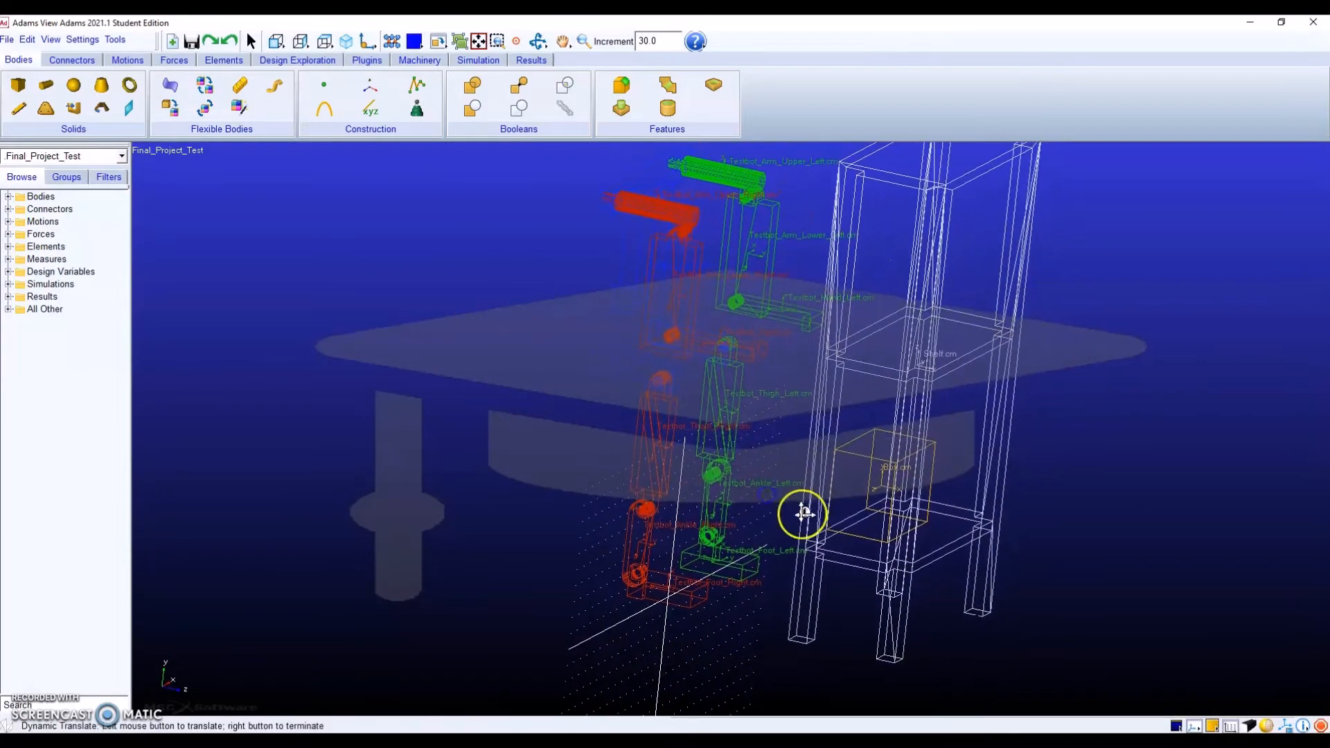
left_click(1267, 725)
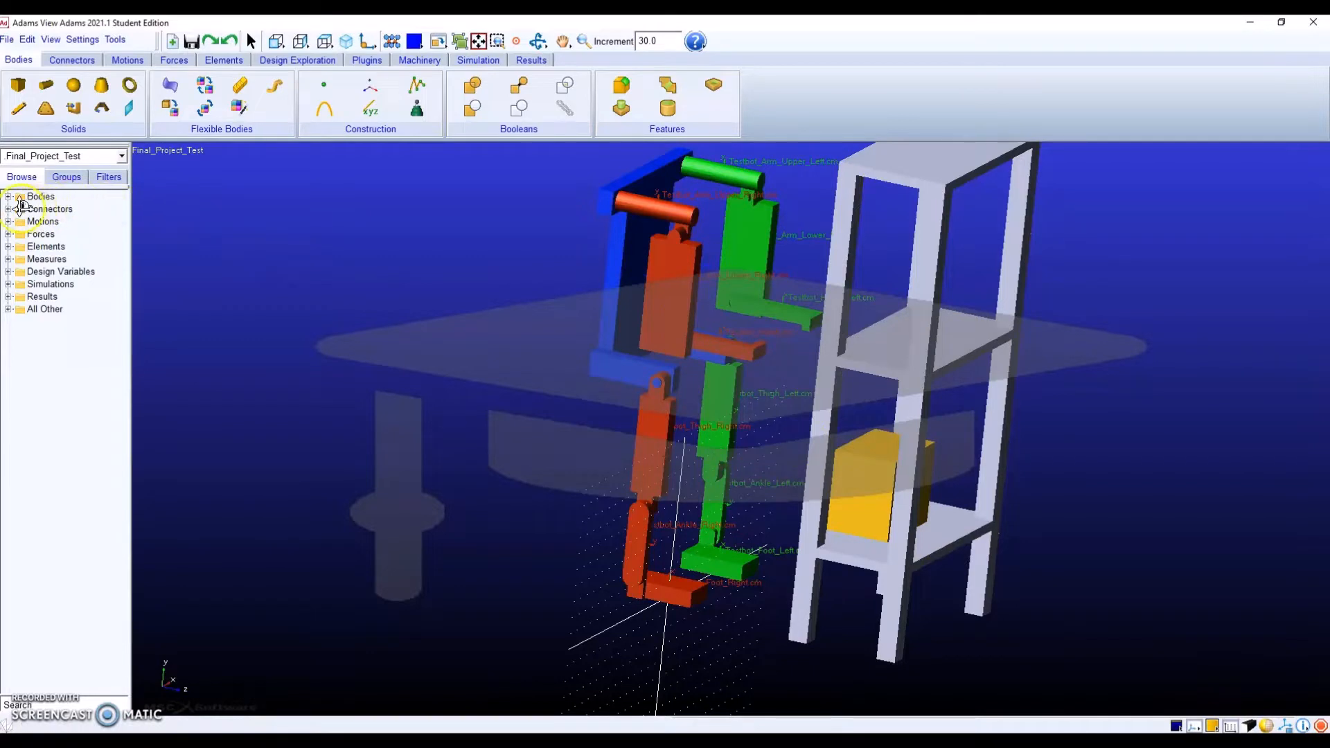
right_click(409, 362)
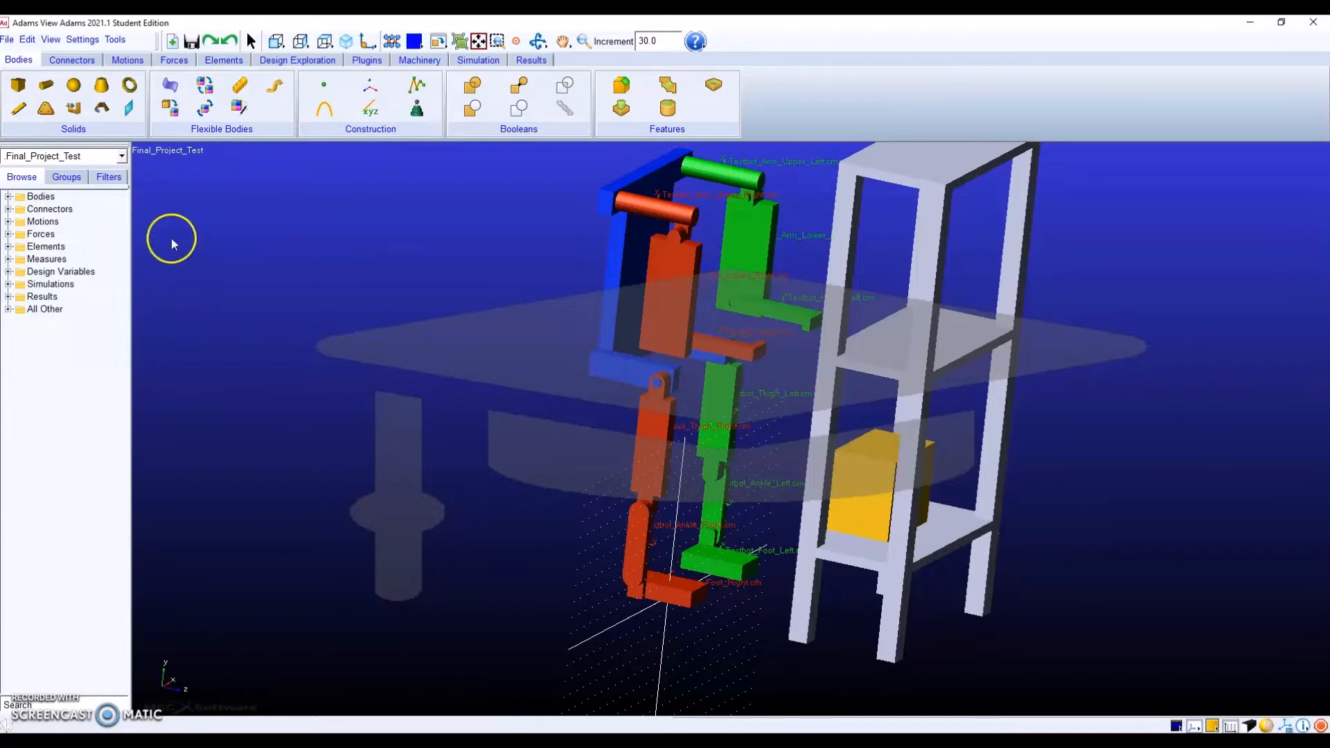
Expand the list of bodies and highlight individual robot parts, including the right upper arm and the right foot.
left_click(9, 198)
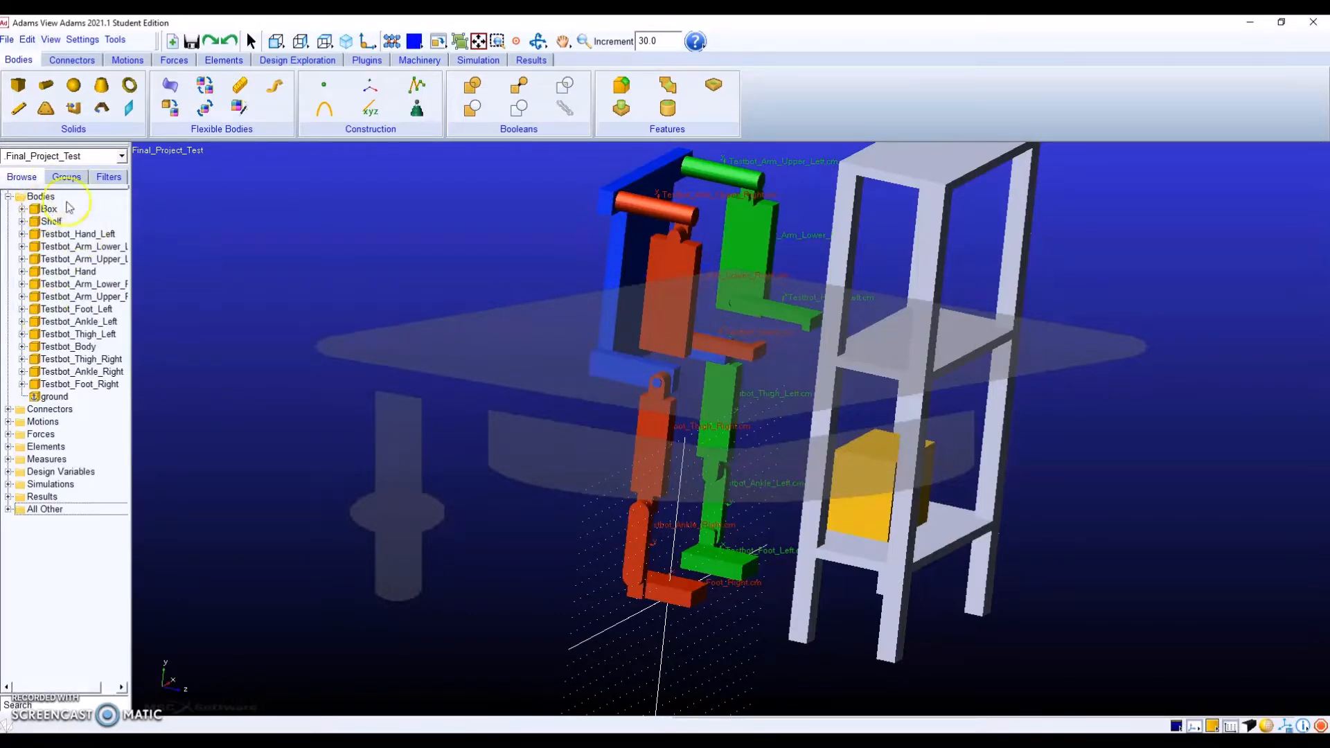
left_click(80, 399)
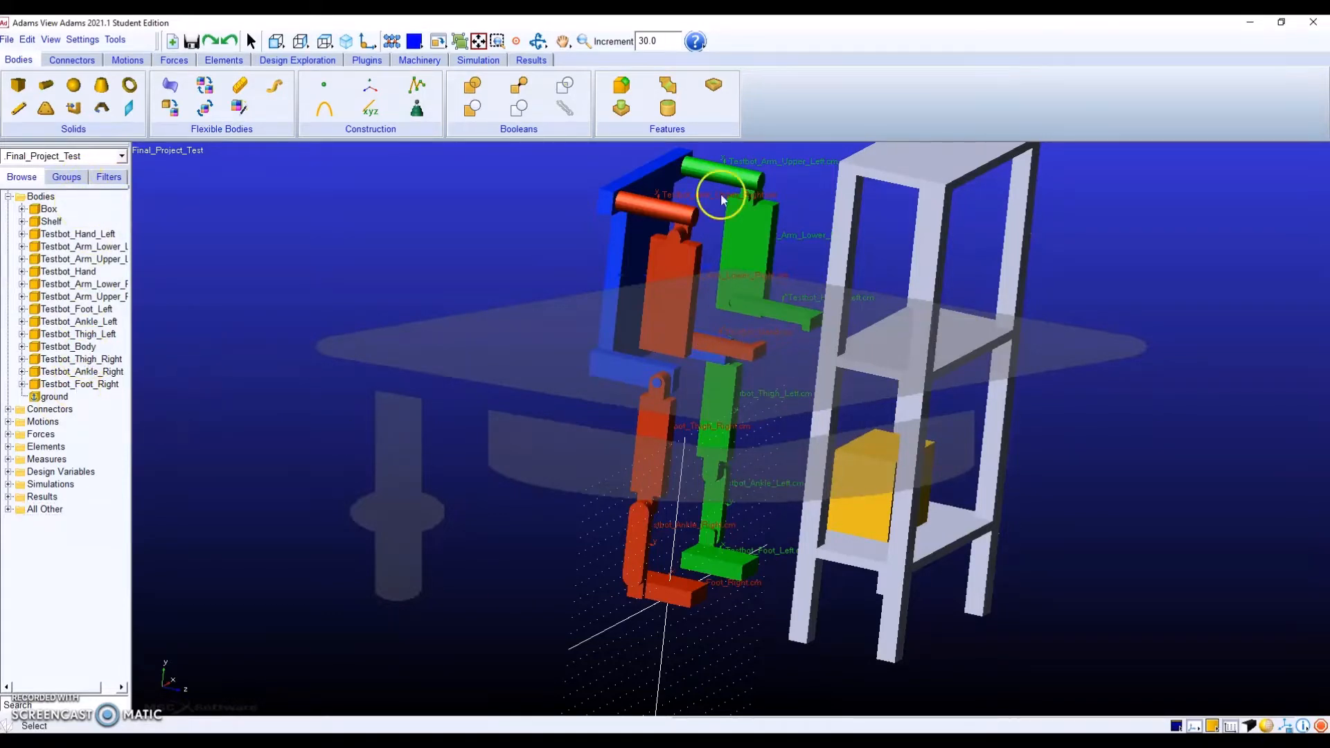
left_click(55, 234)
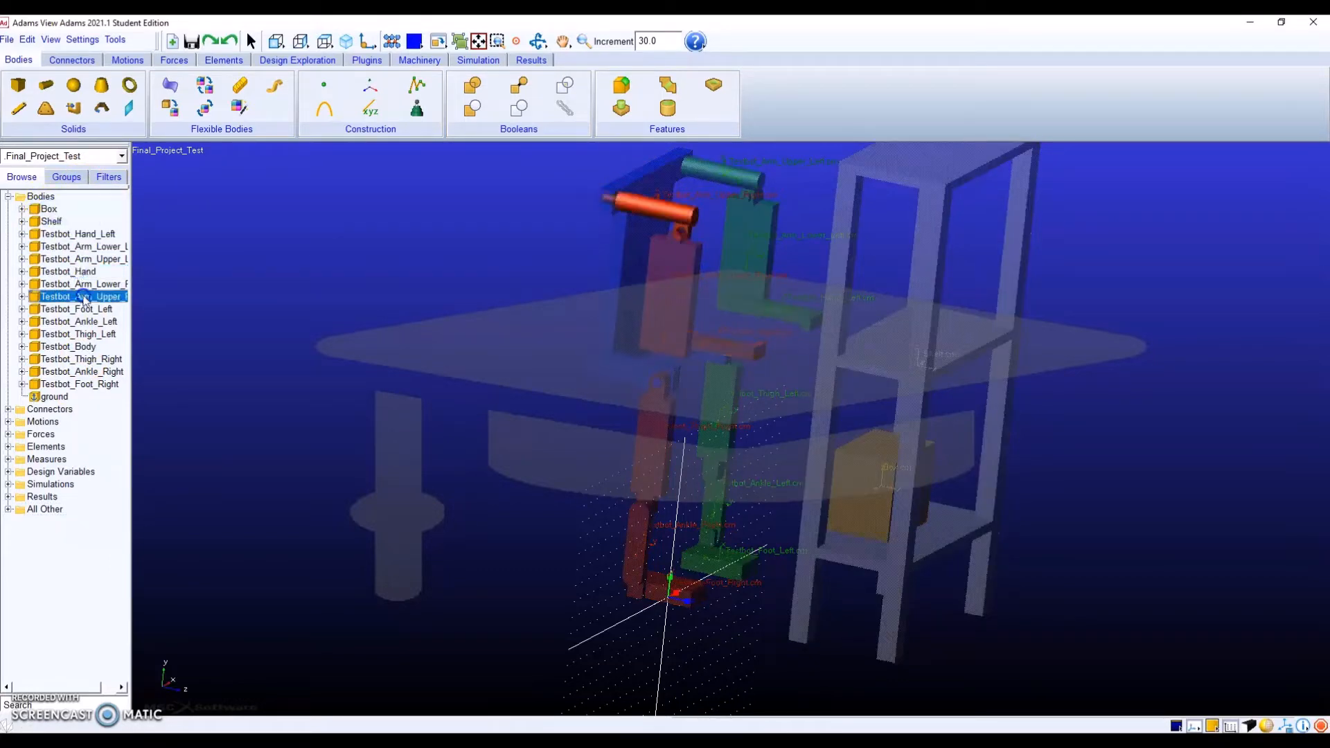
left_click(101, 385)
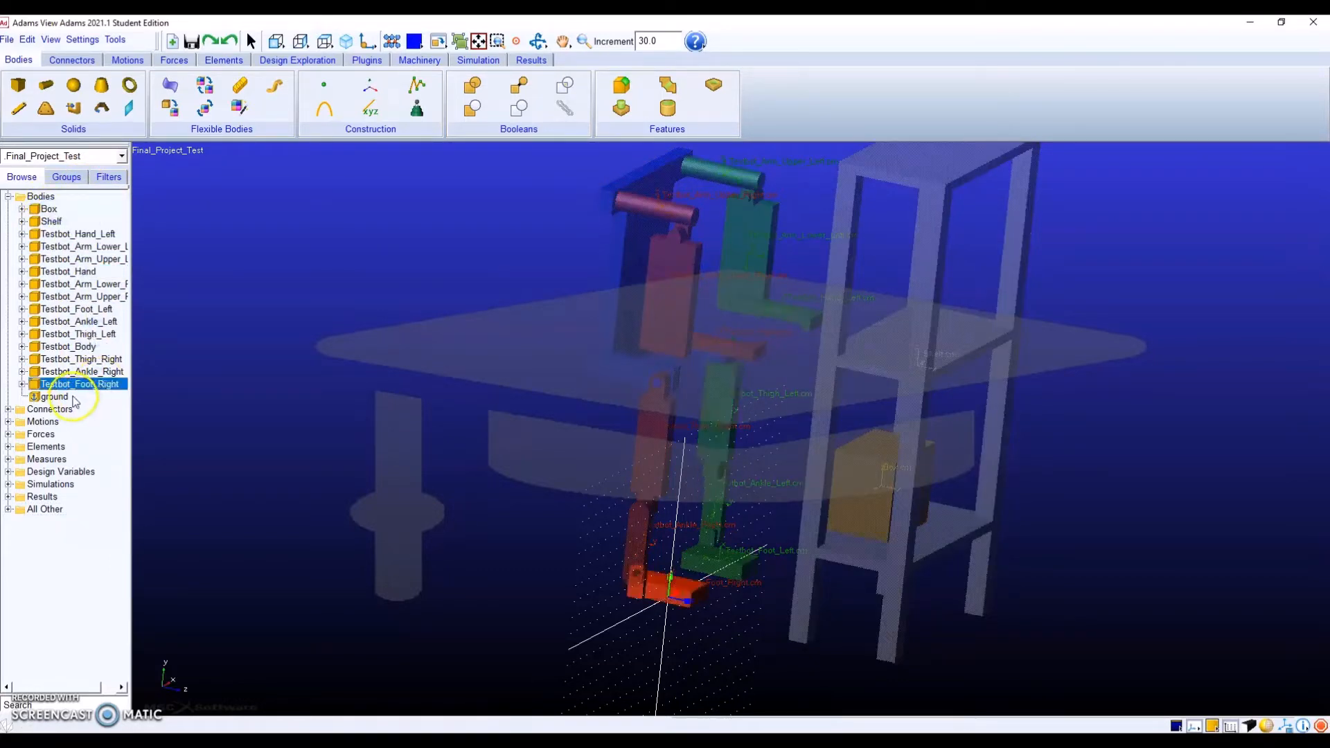
Define the Box body's mass by Geometry and Material Type with aluminum as its material.
left_click(74, 398)
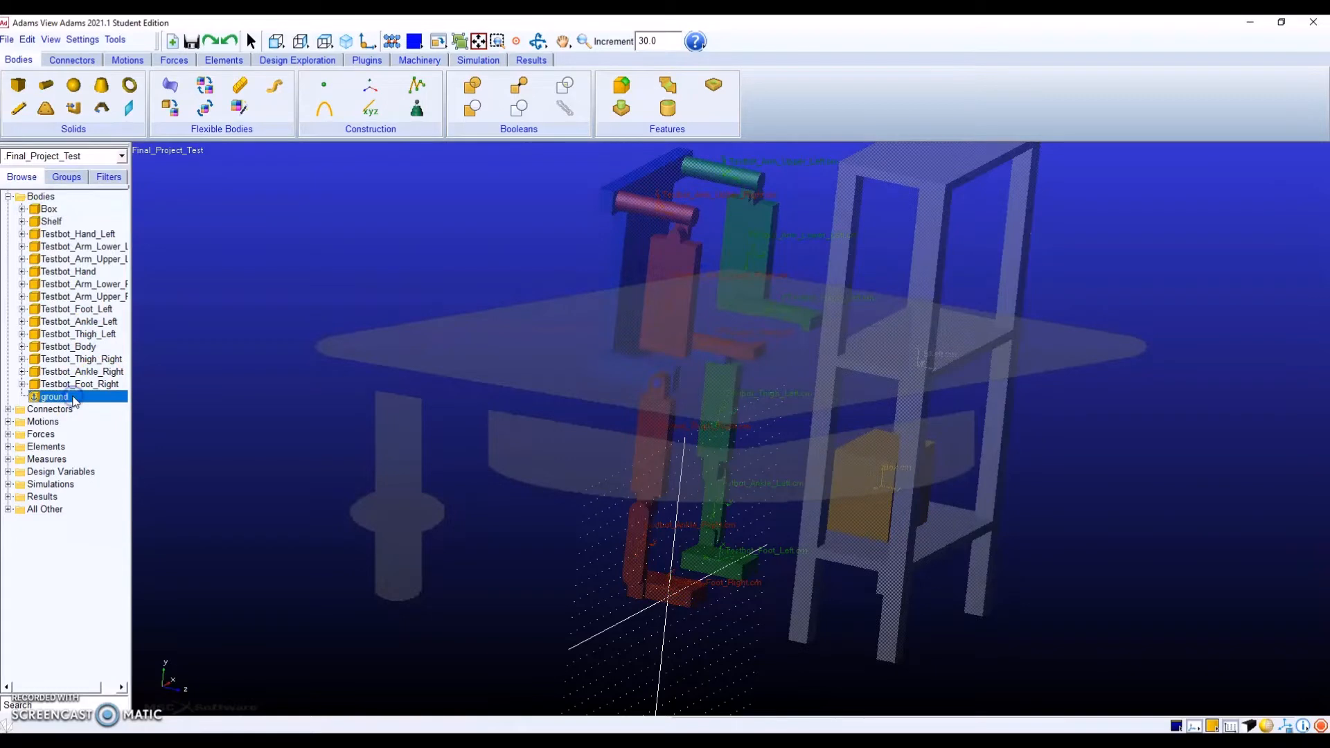
right_click(54, 210)
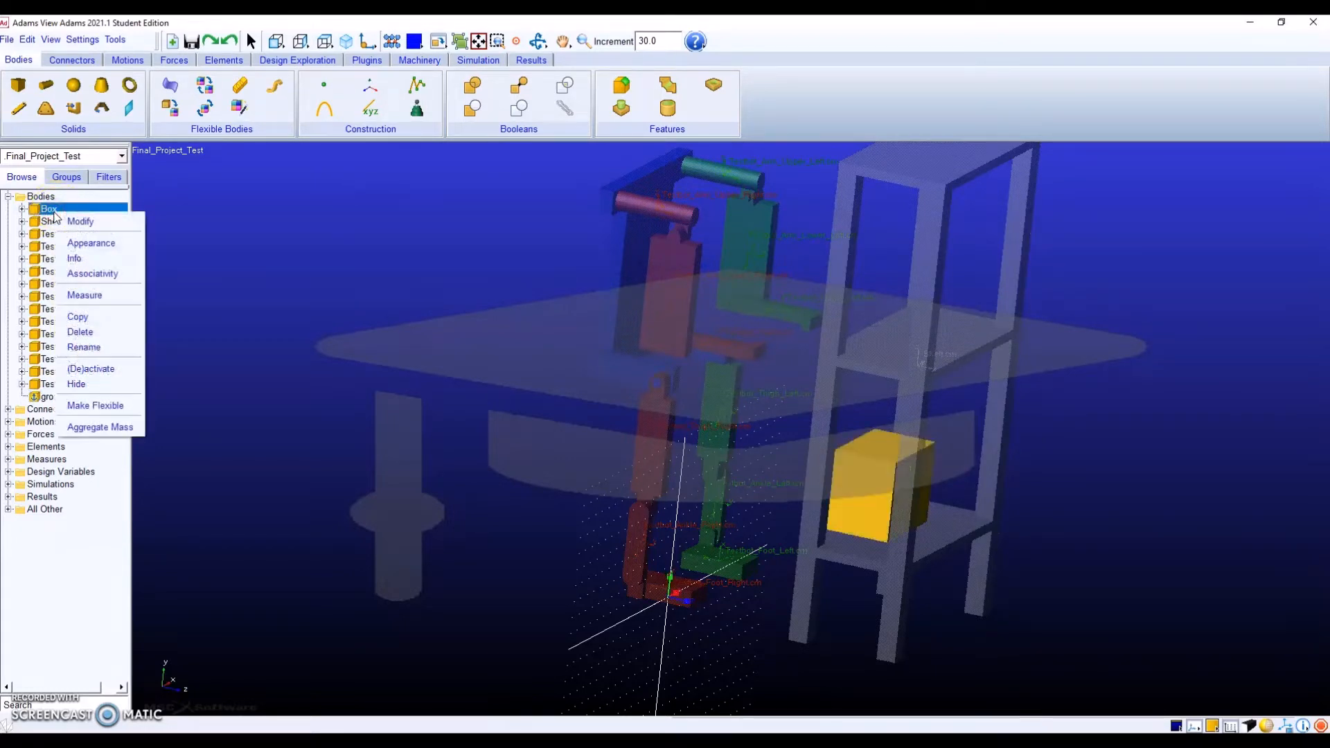
left_click(70, 221)
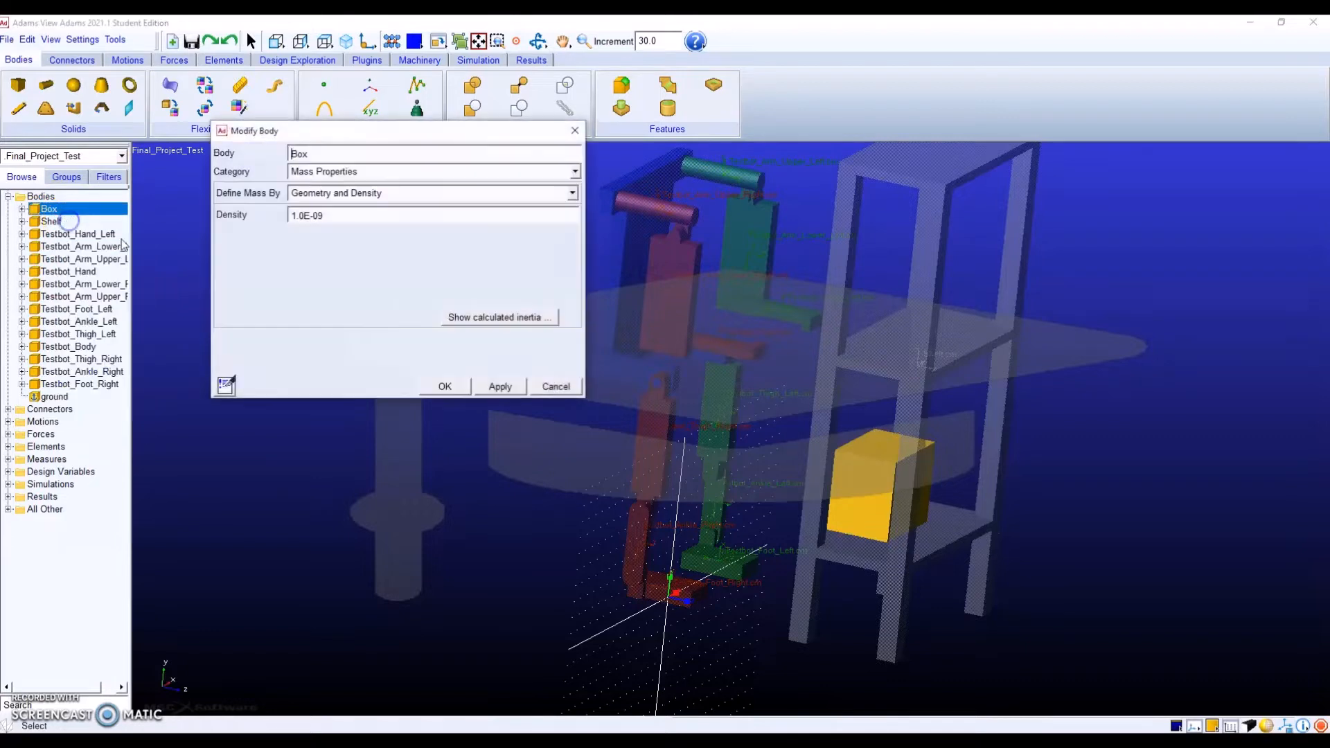
left_click(381, 192)
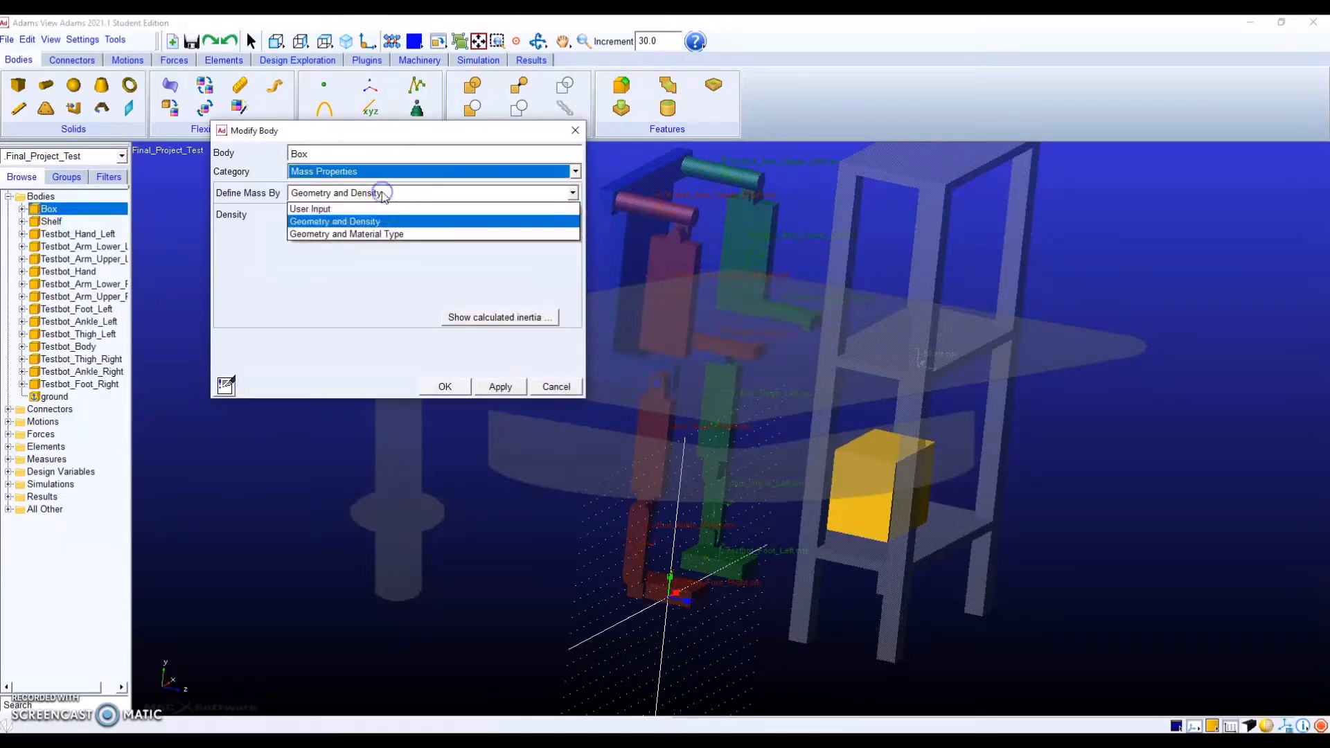
left_click(383, 235)
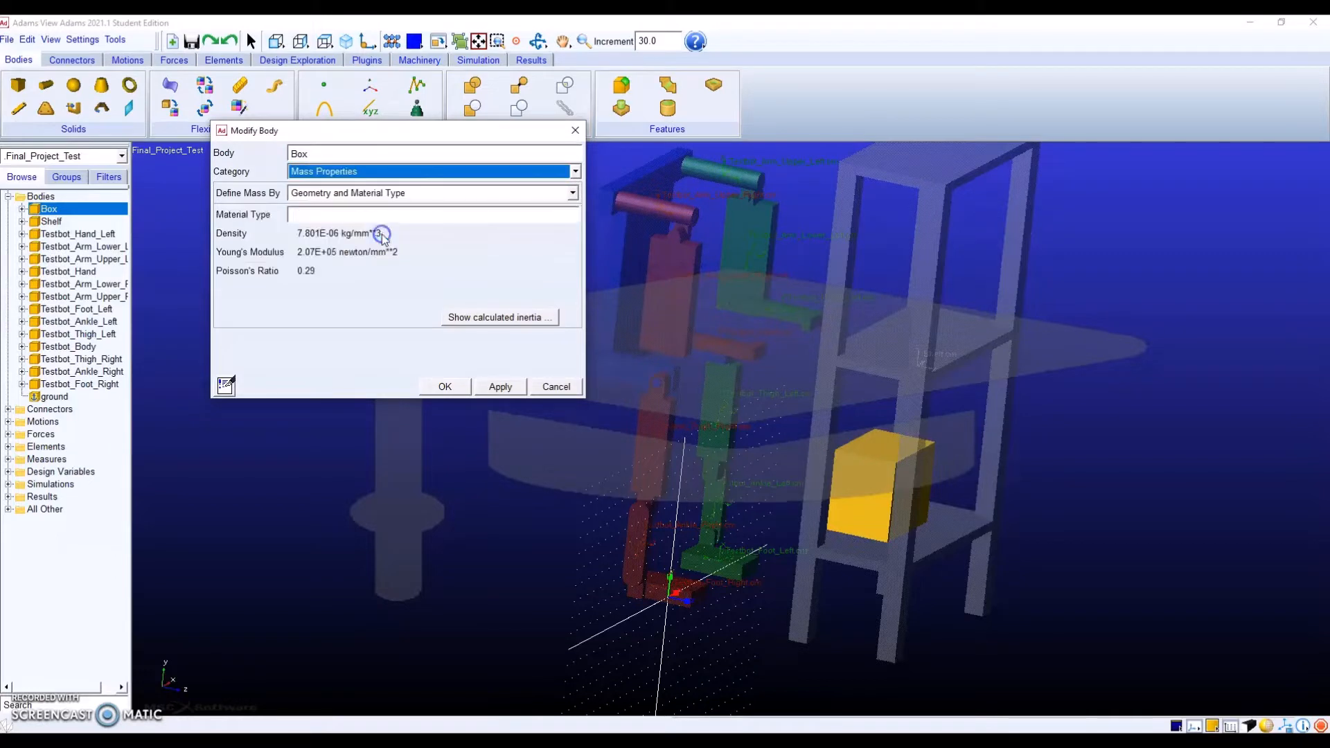
double_click(368, 216)
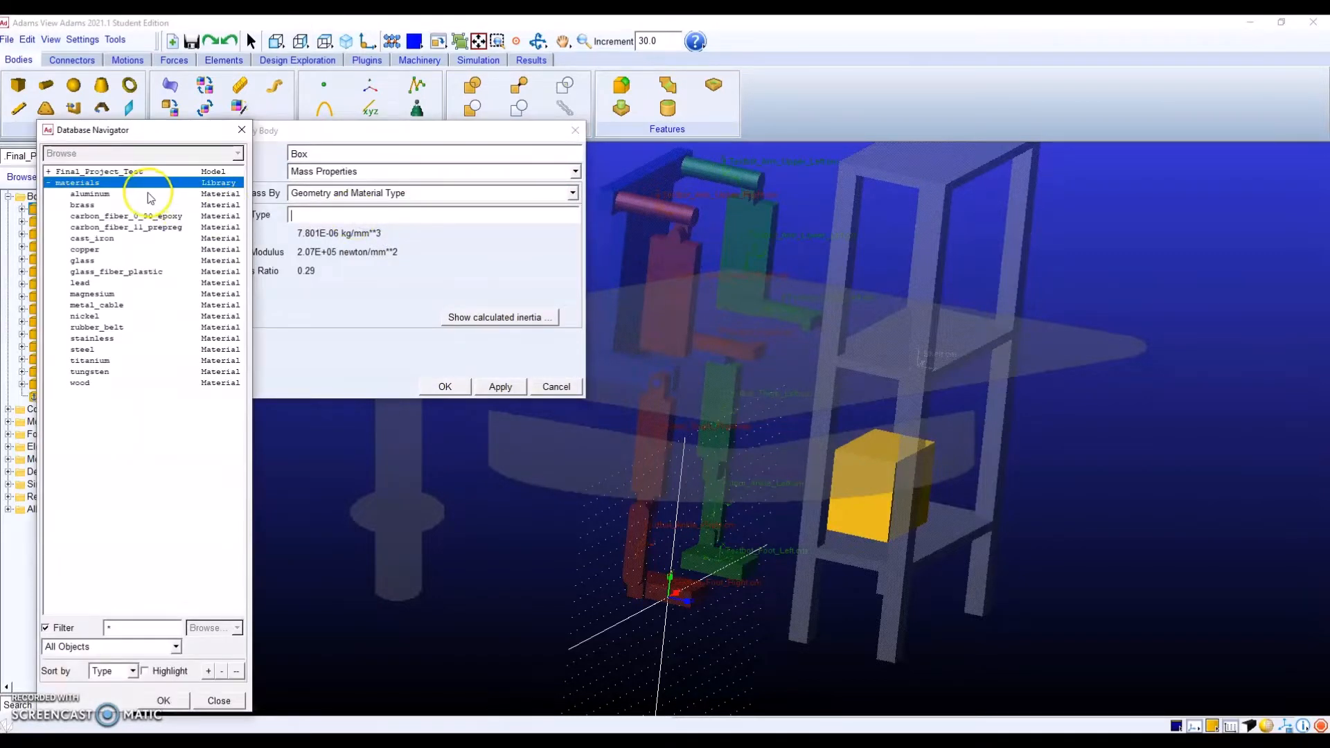
left_click(115, 196)
left_click(162, 700)
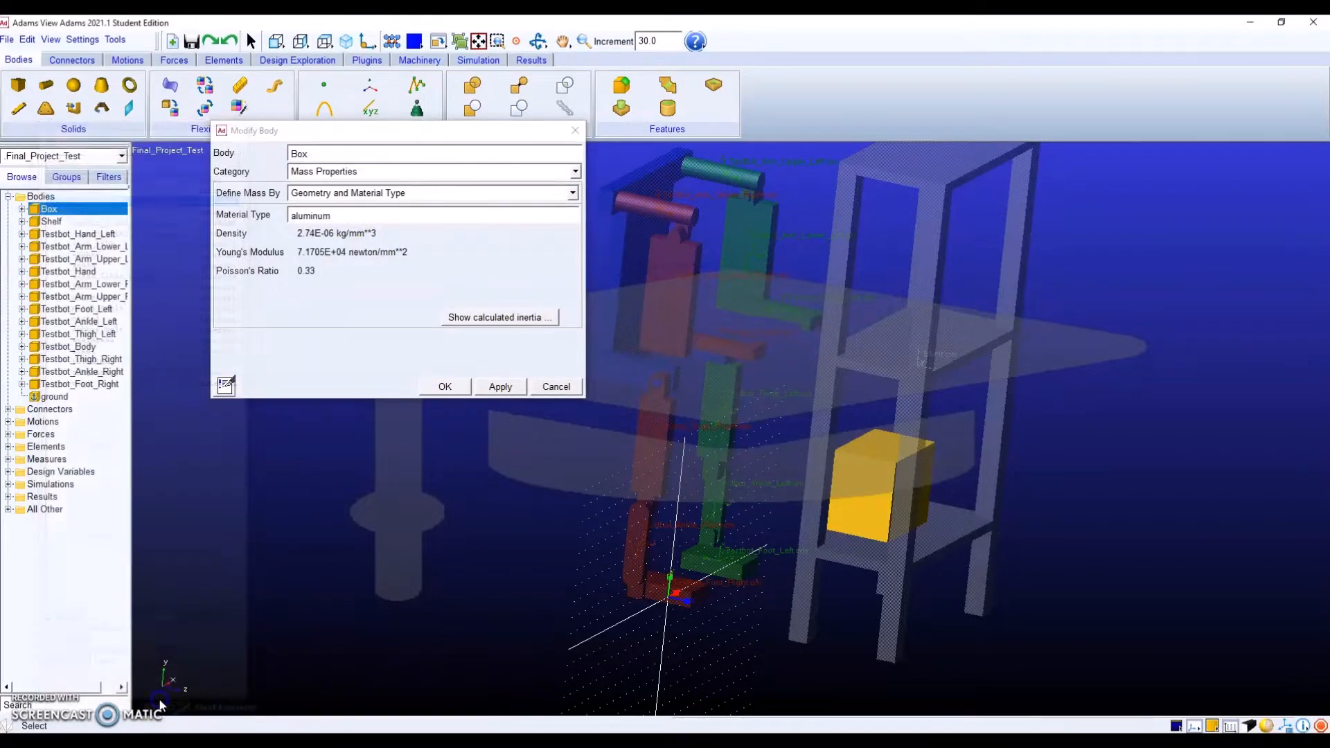
left_click(445, 387)
Define the Shelf body's mass by Geometry and Material Type and assign aluminum from the materials library.
left_click(52, 221)
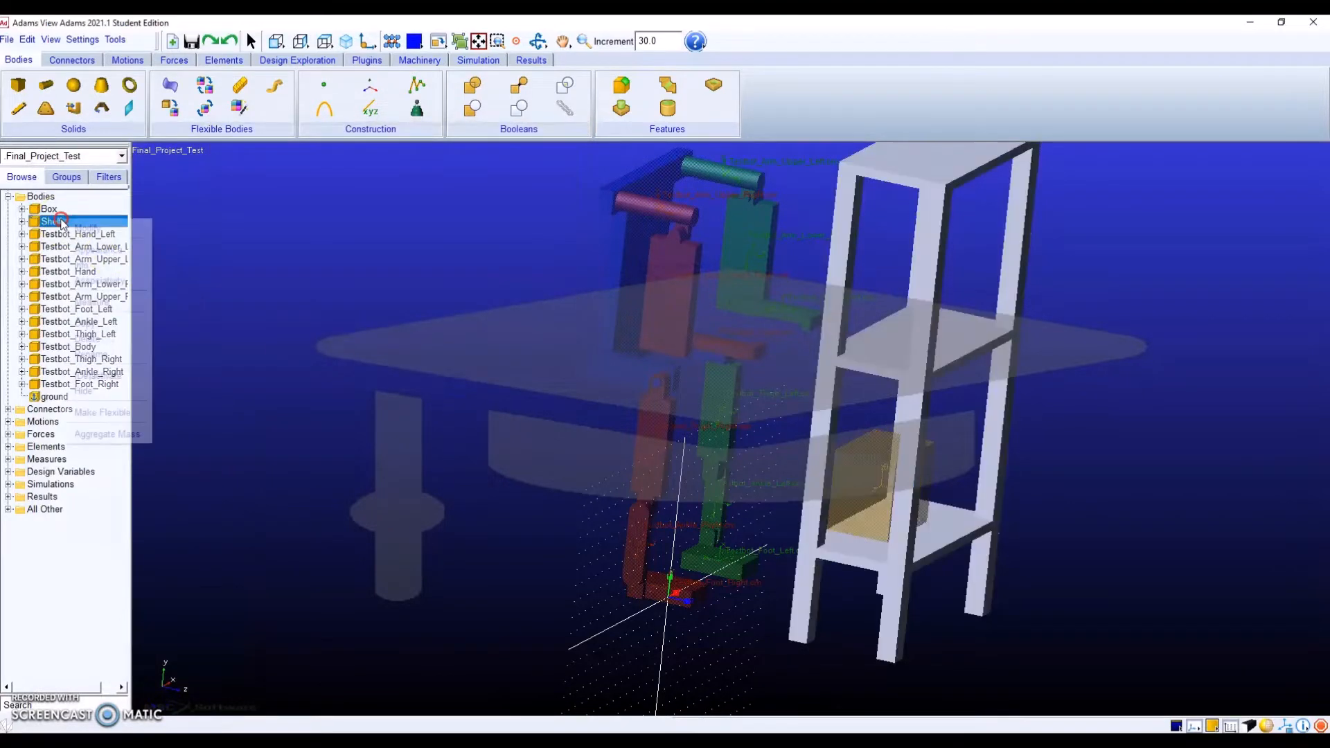
right_click(62, 222)
left_click(72, 227)
left_click(372, 200)
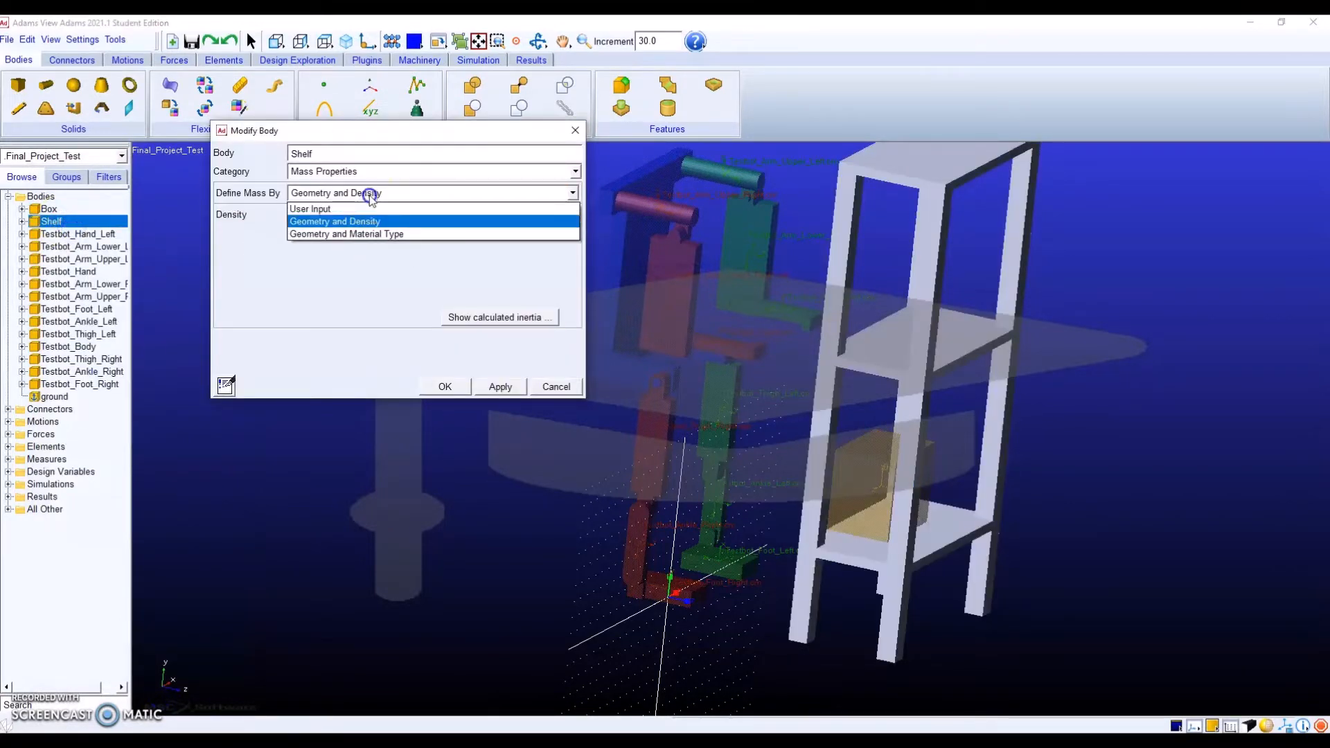
left_click(370, 234)
double_click(353, 214)
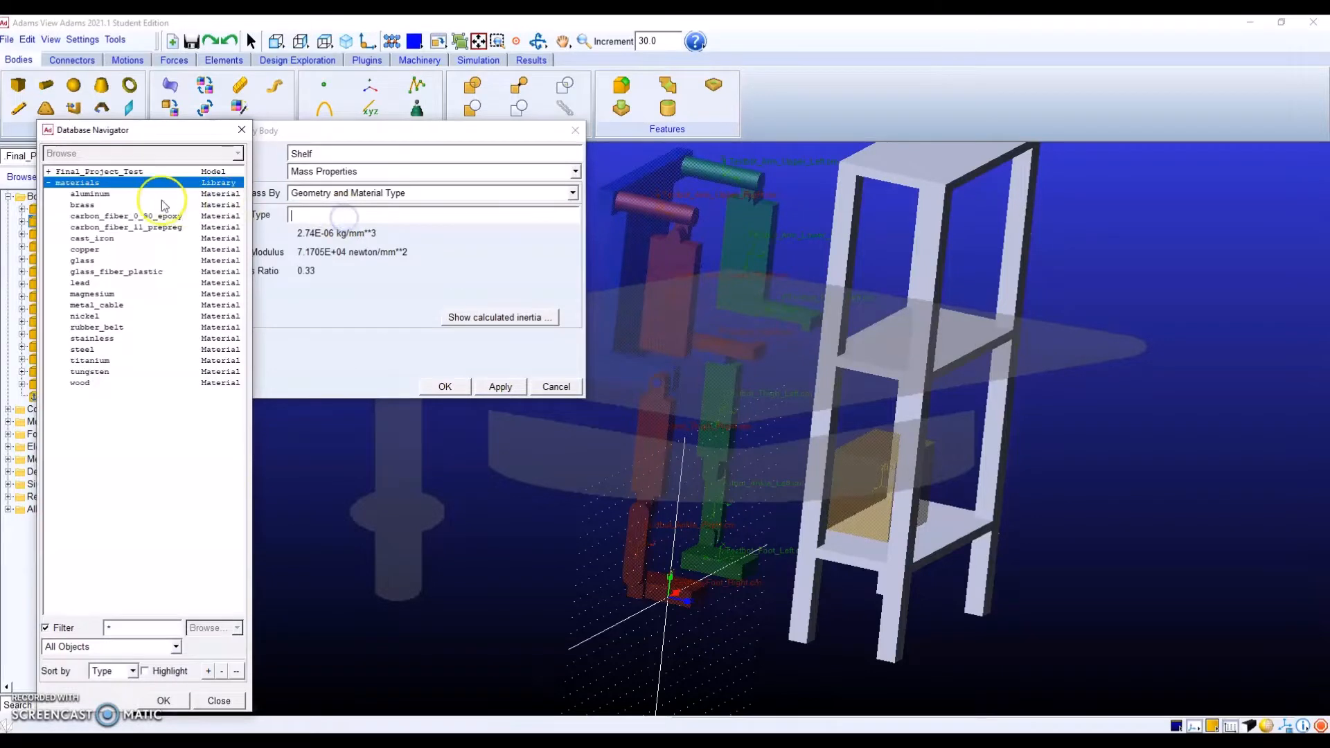
left_click(143, 196)
left_click(164, 700)
left_click(445, 387)
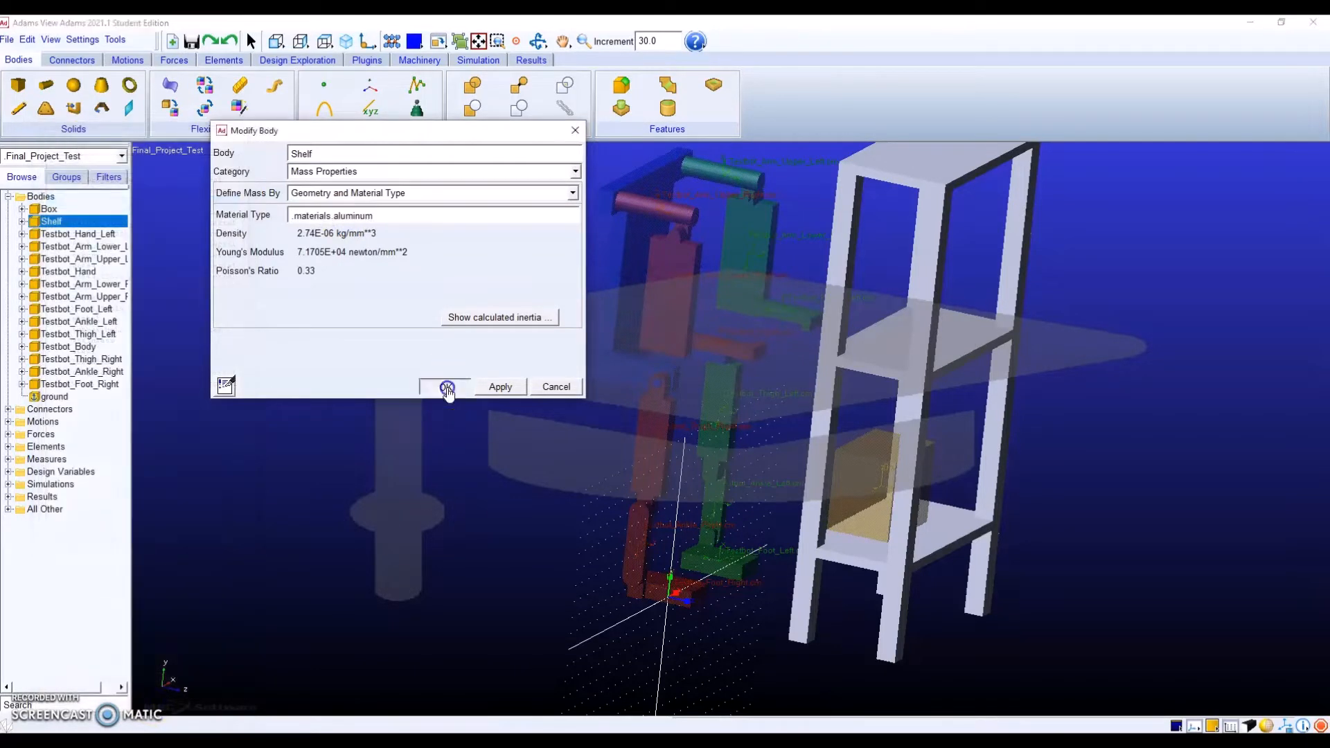
Switch Testbot_Hand_Left to mass by Geometry and Material Type, using aluminum.
left_click(103, 235)
right_click(104, 235)
left_click(149, 243)
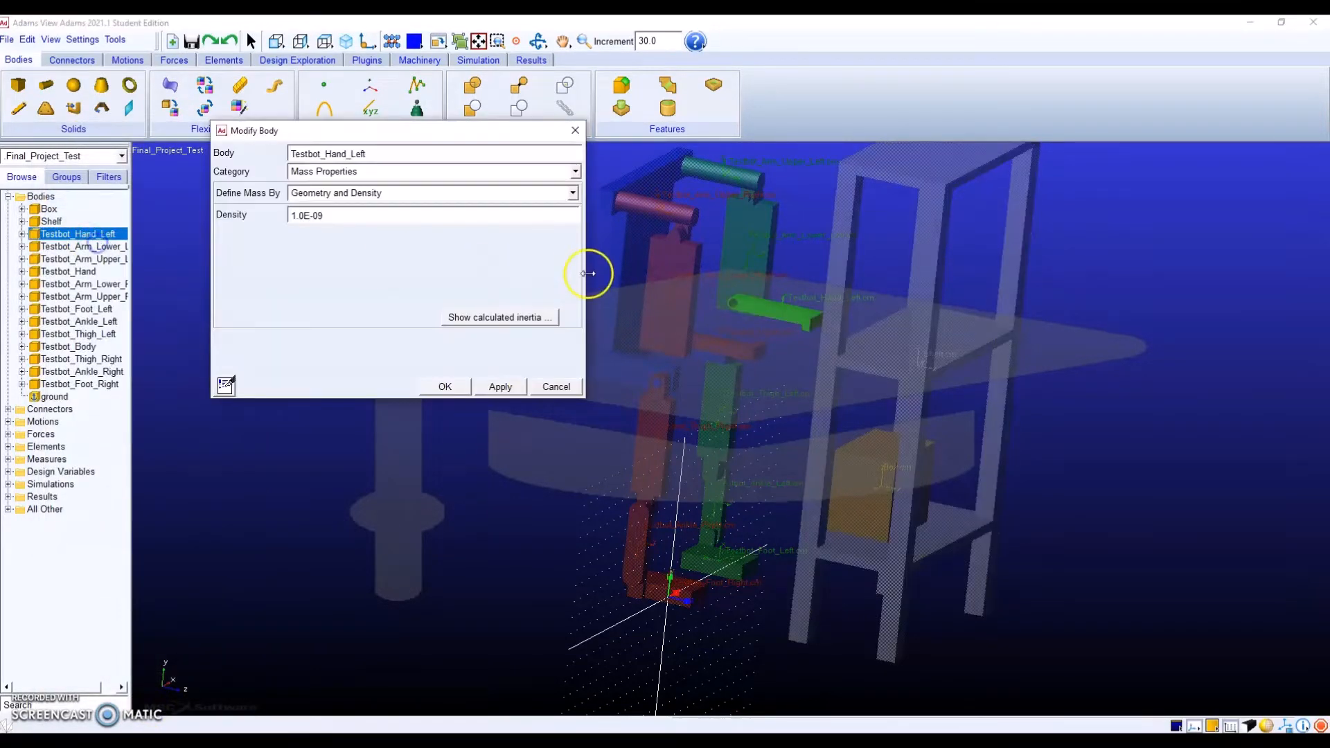
left_click(407, 199)
left_click(377, 232)
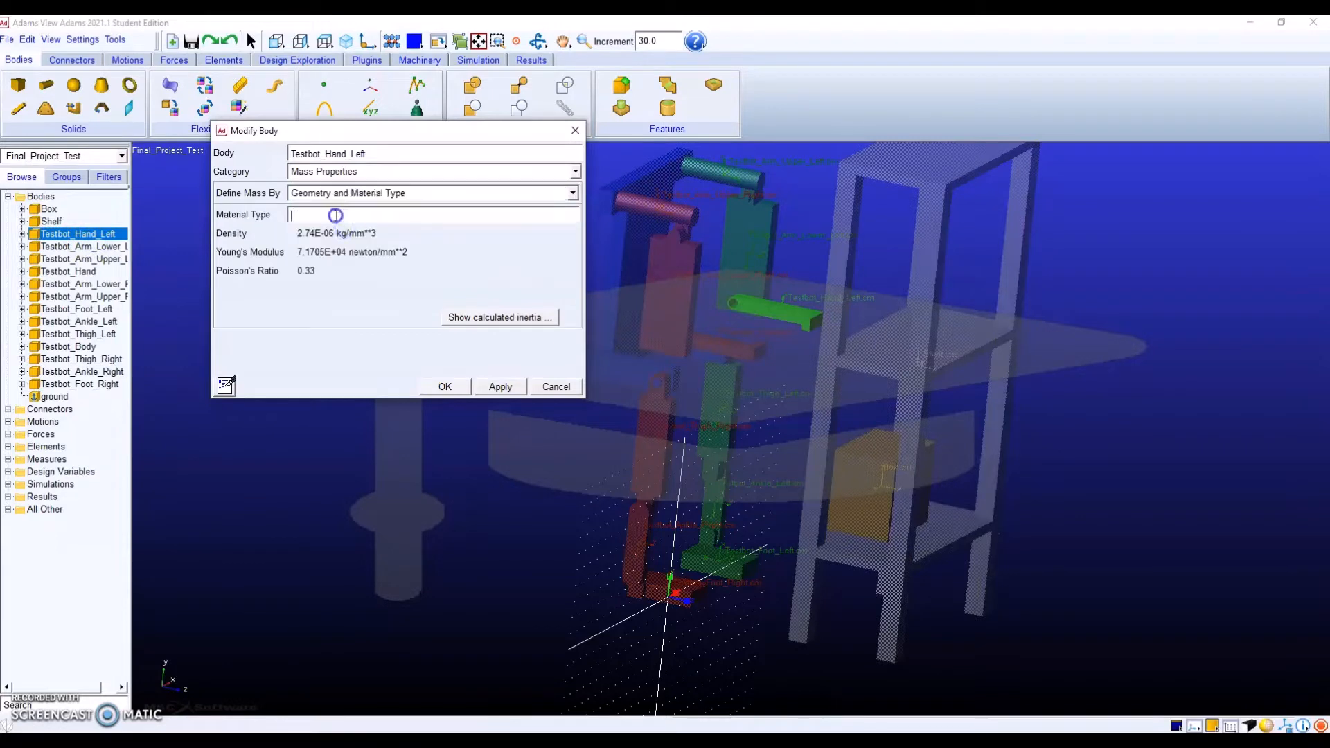
double_click(334, 215)
left_click(164, 700)
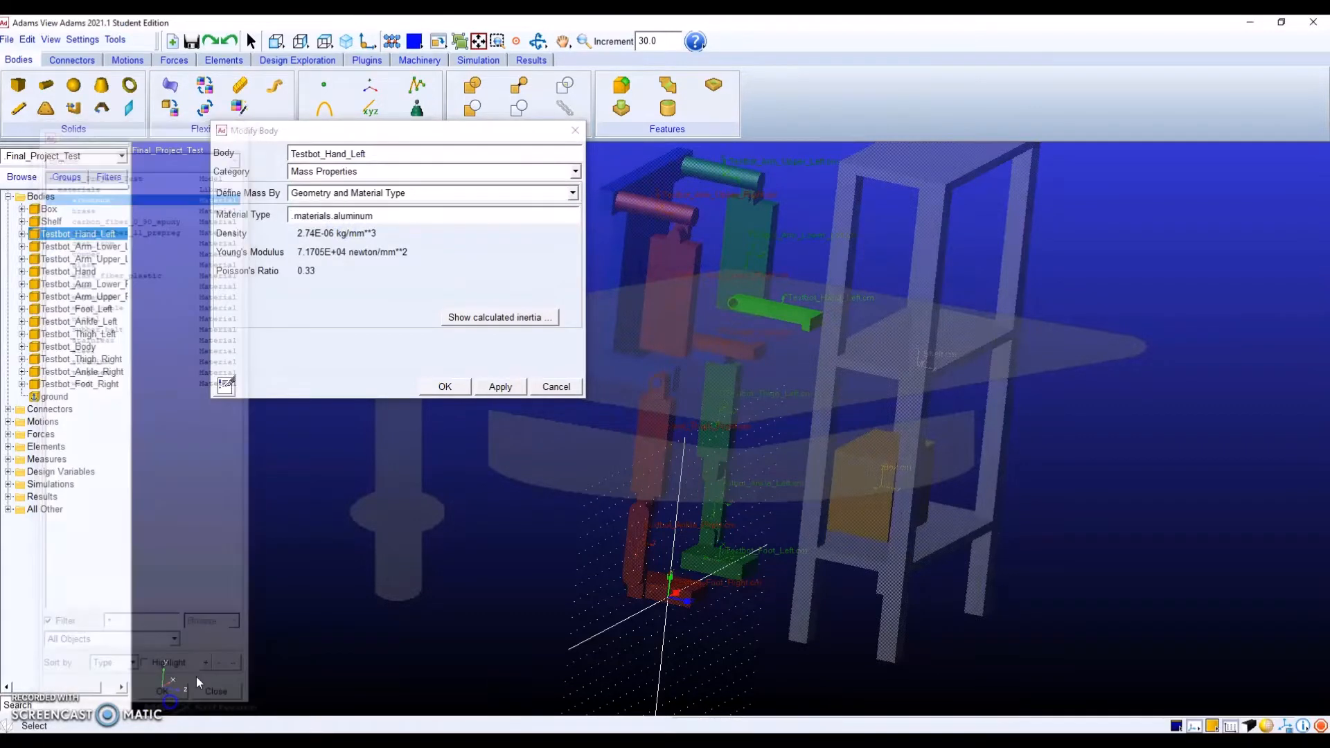
left_click(444, 387)
Assign aluminum to Testbot_Arm_Lower_Left, with its mass defined by Geometry and Material Type.
right_click(100, 246)
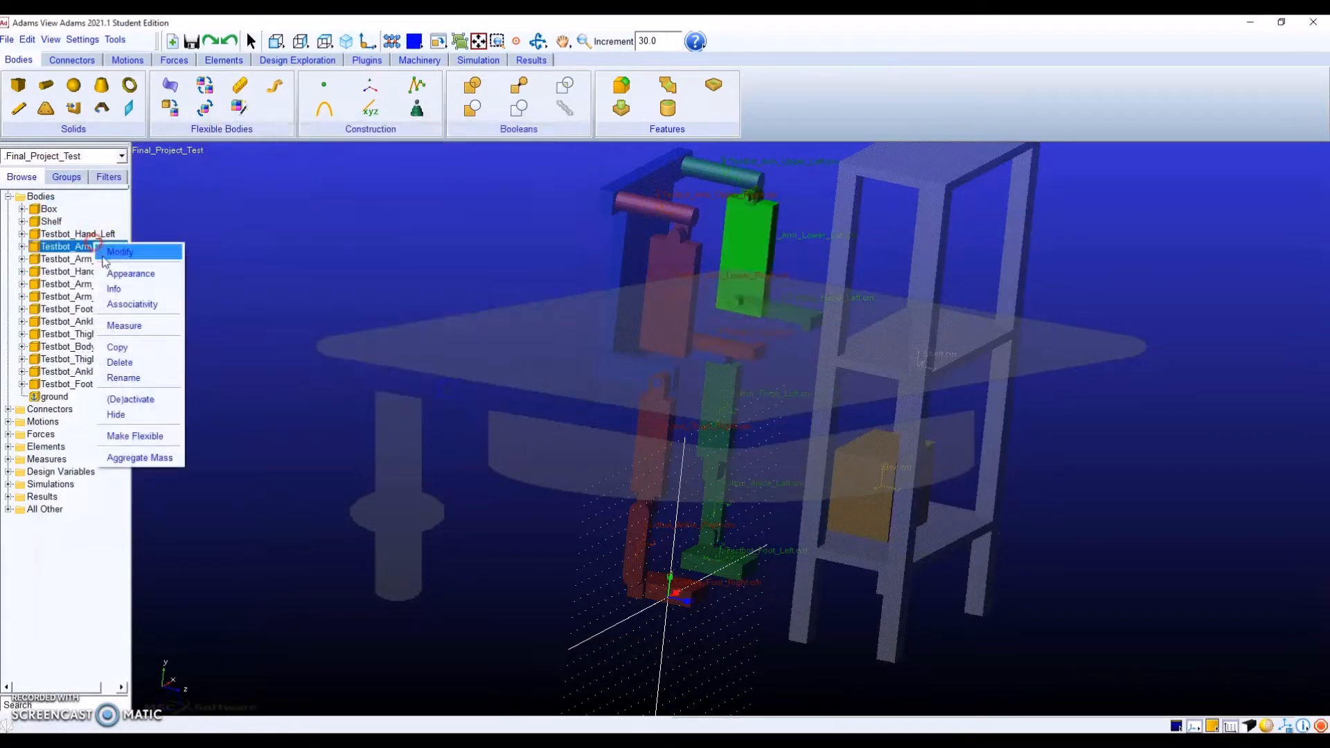
left_click(108, 250)
left_click(334, 195)
left_click(344, 234)
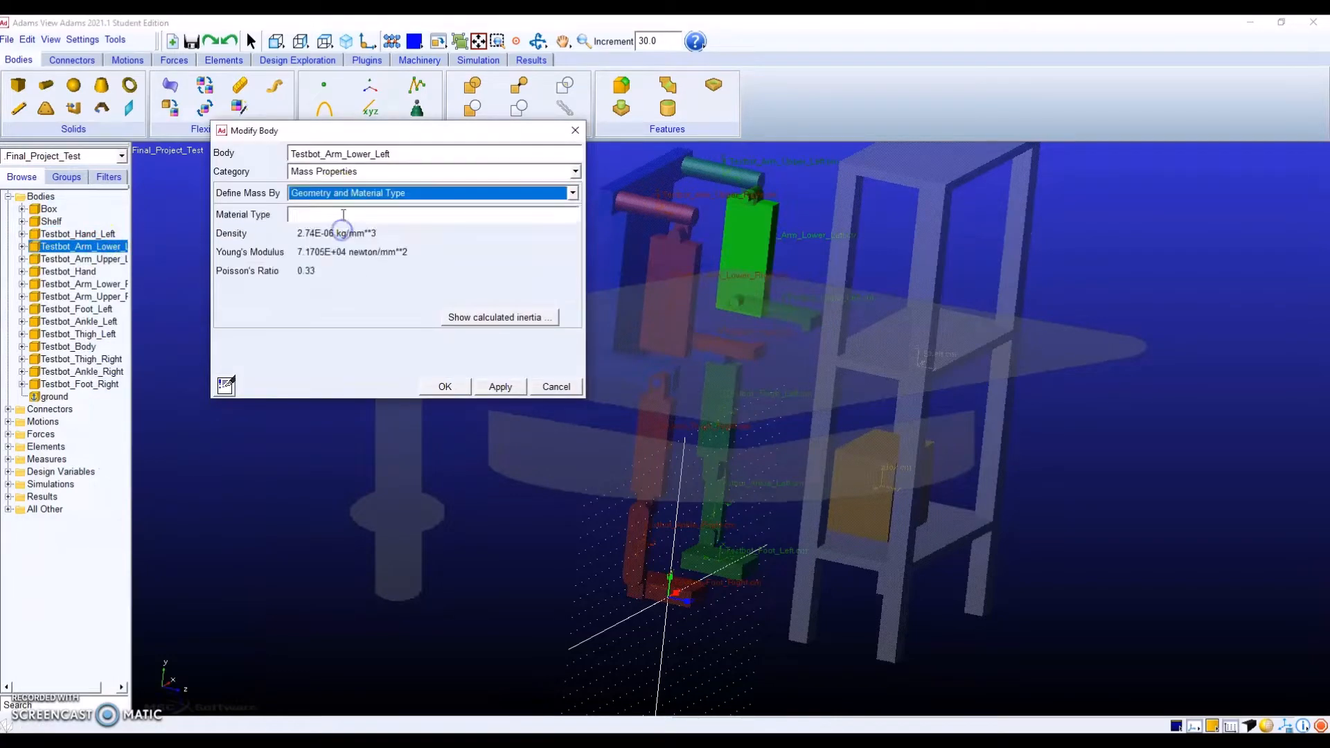
double_click(341, 214)
left_click(121, 196)
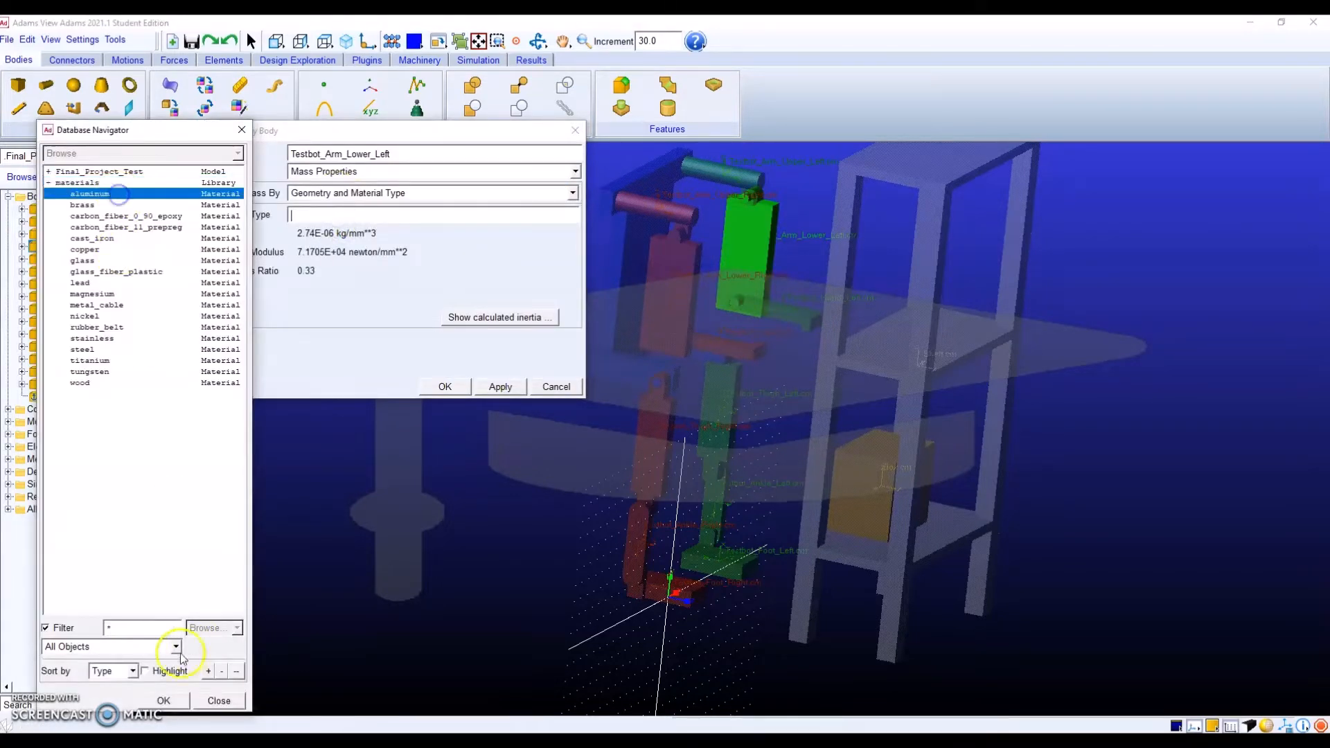
left_click(164, 700)
left_click(445, 388)
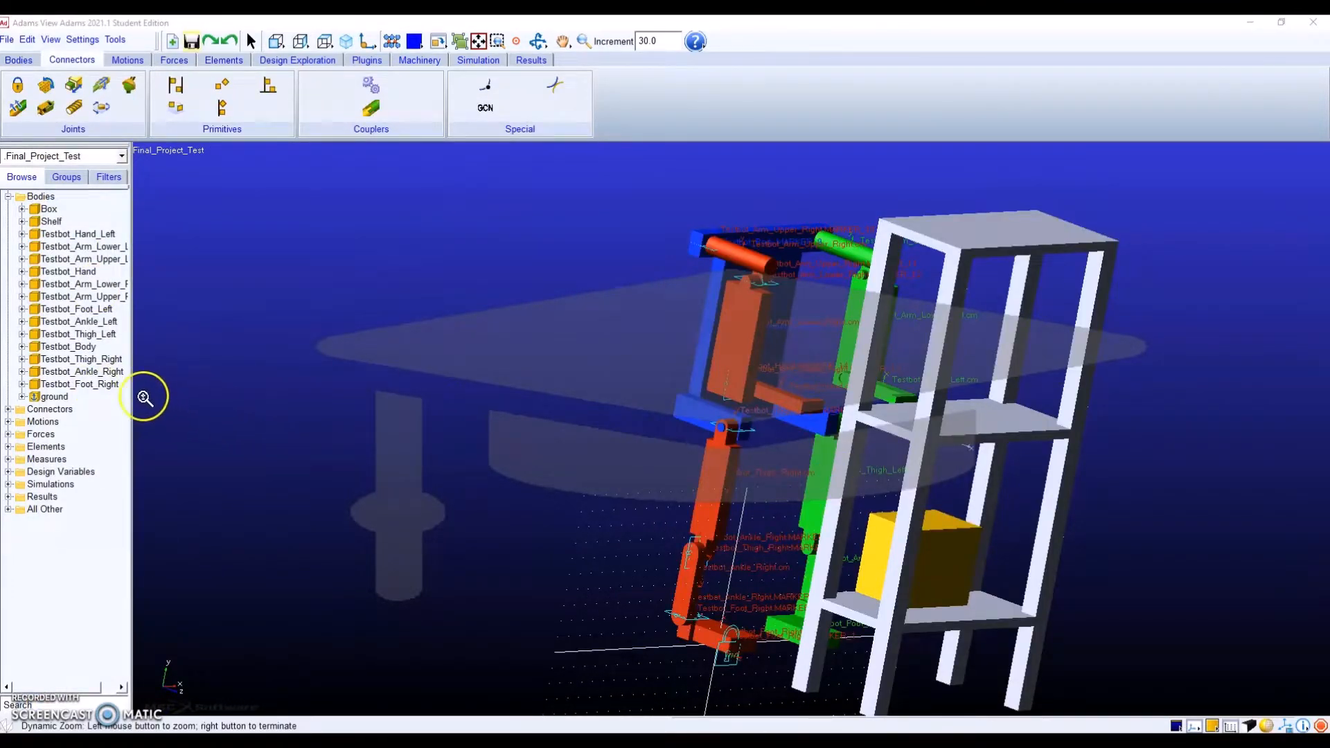
Check the mass definition and material type of Testbot_Foot_Right.
right_click(103, 392)
right_click(78, 383)
left_click(97, 392)
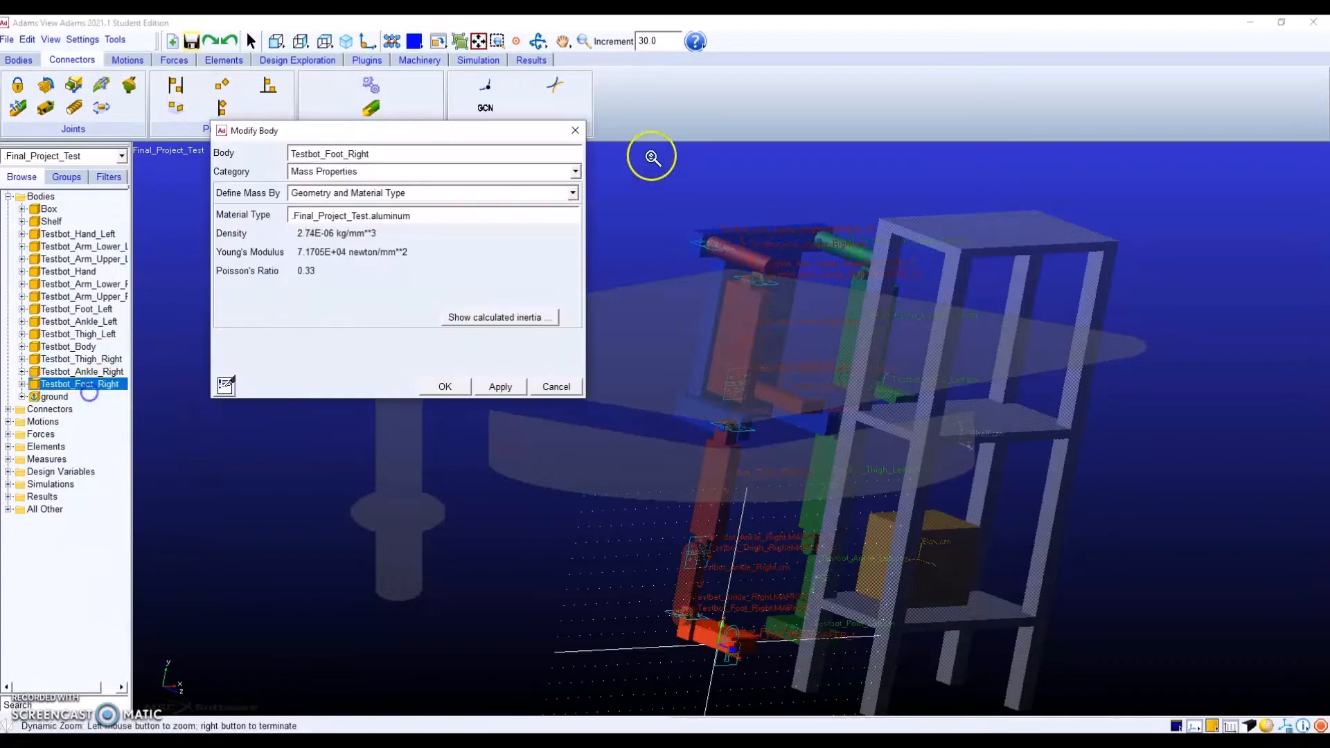
left_click(444, 385)
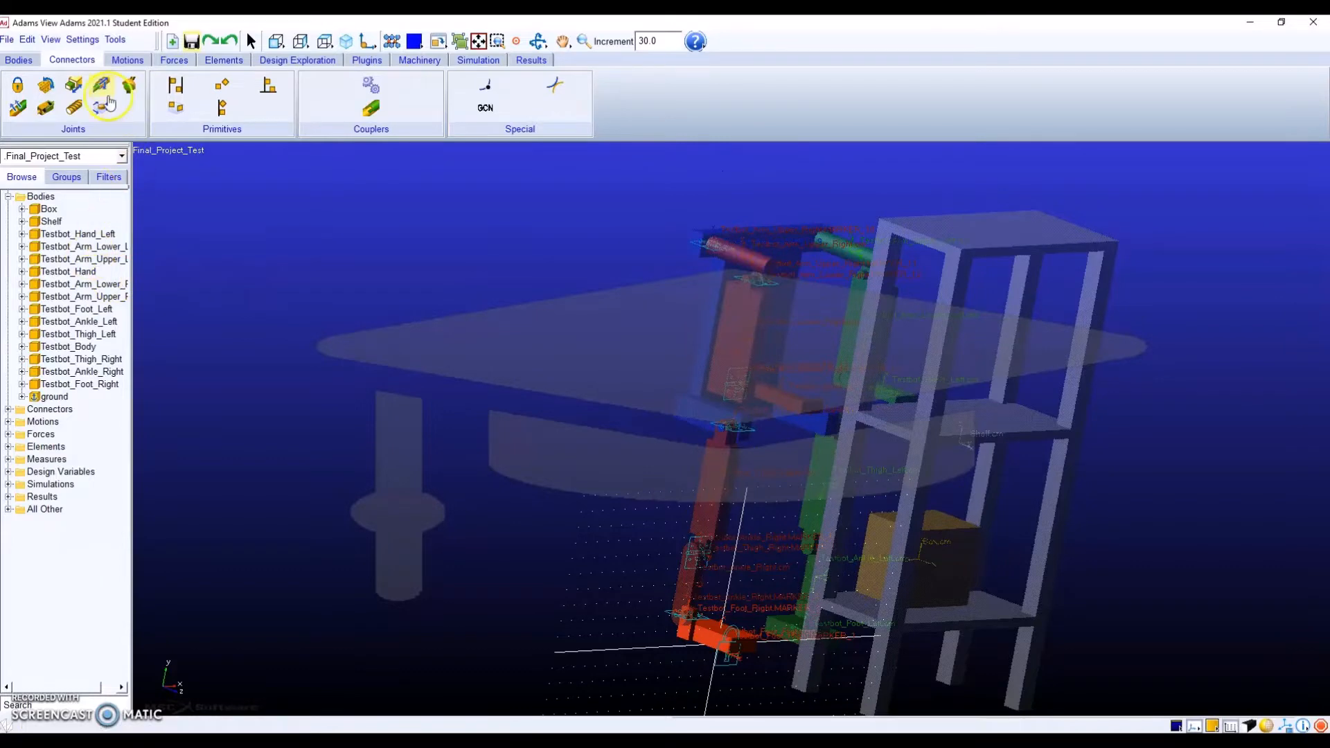
Lock the robot's left foot and the foot of a shelf leg to ground with one-location fixed joints normal to the grid.
key("r")
left_click_drag(763, 555, 344, 491)
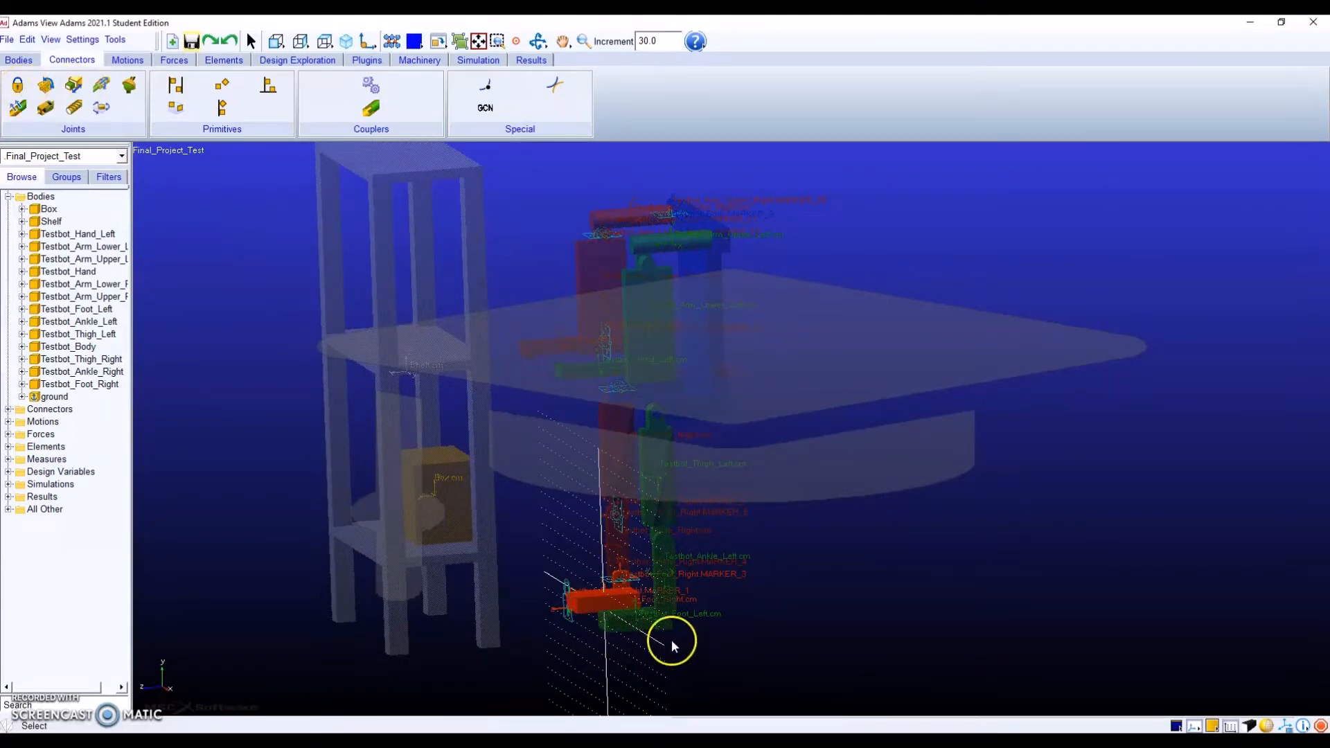
left_click(18, 86)
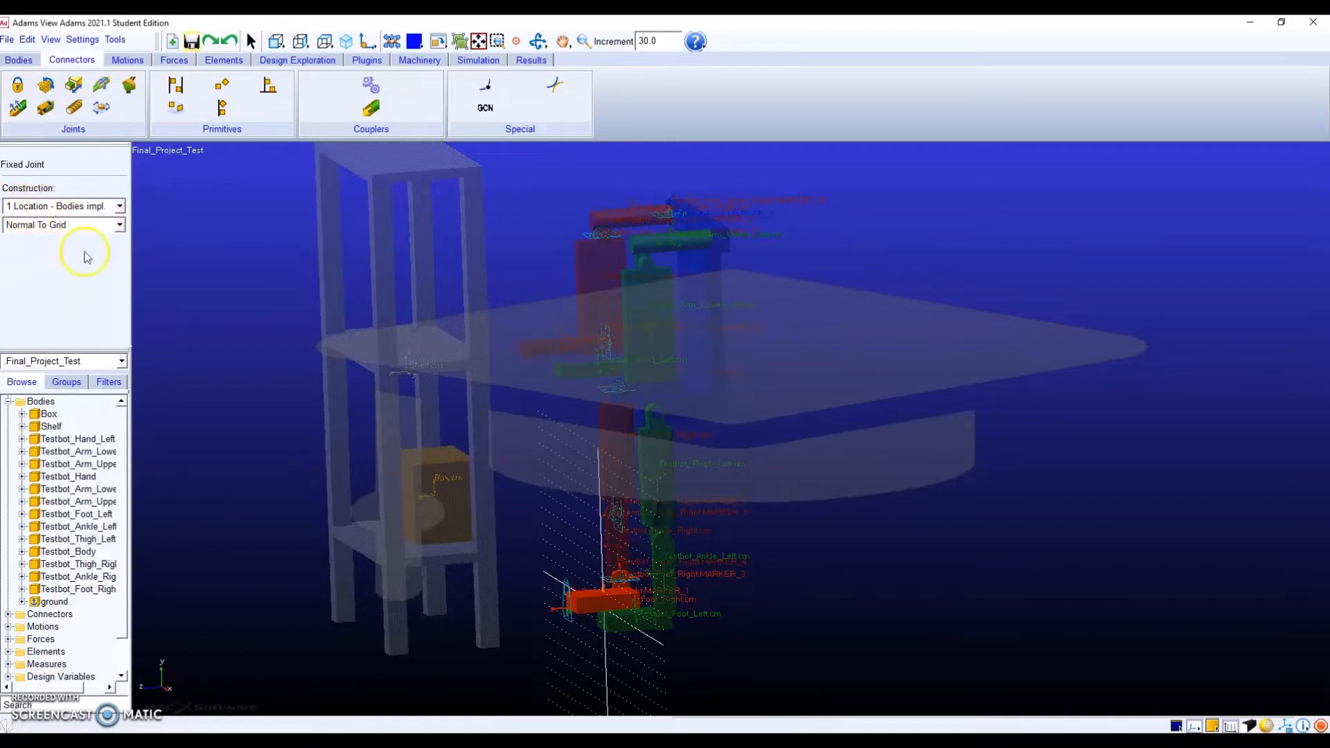
left_click(610, 633)
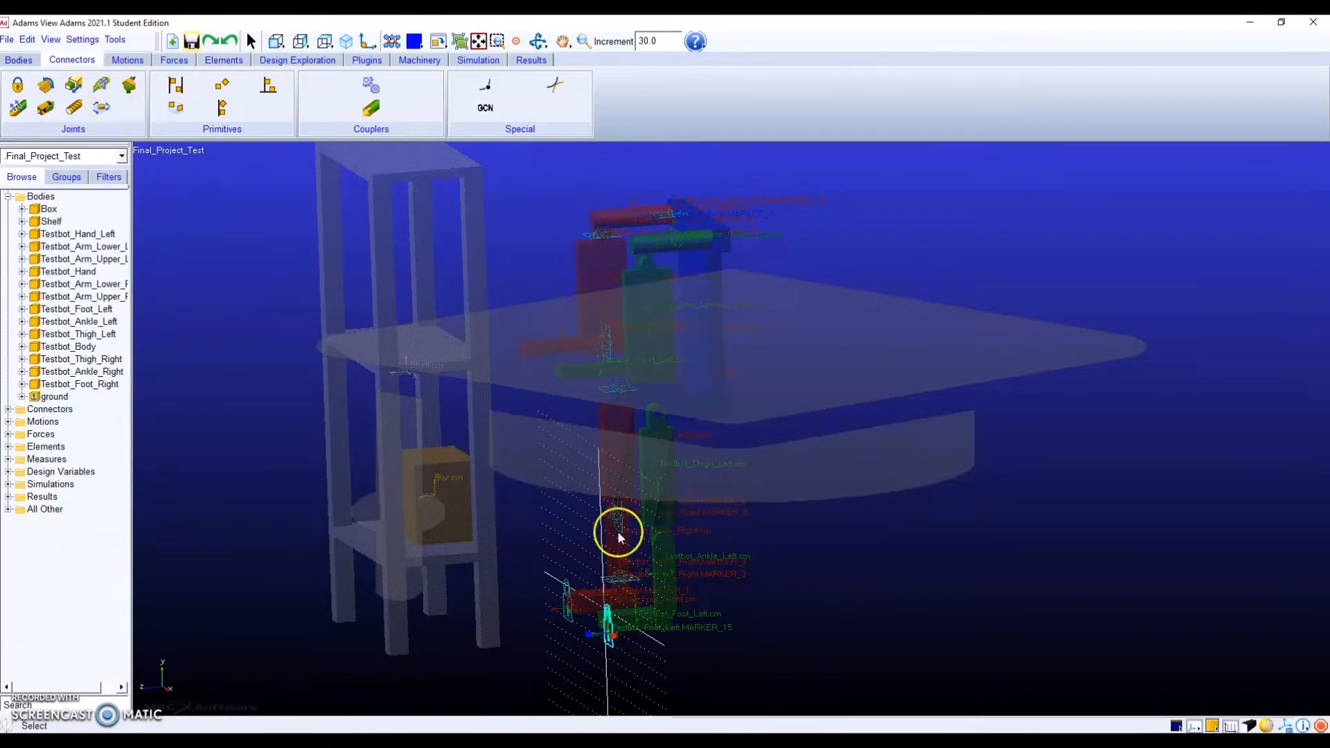
left_click(17, 88)
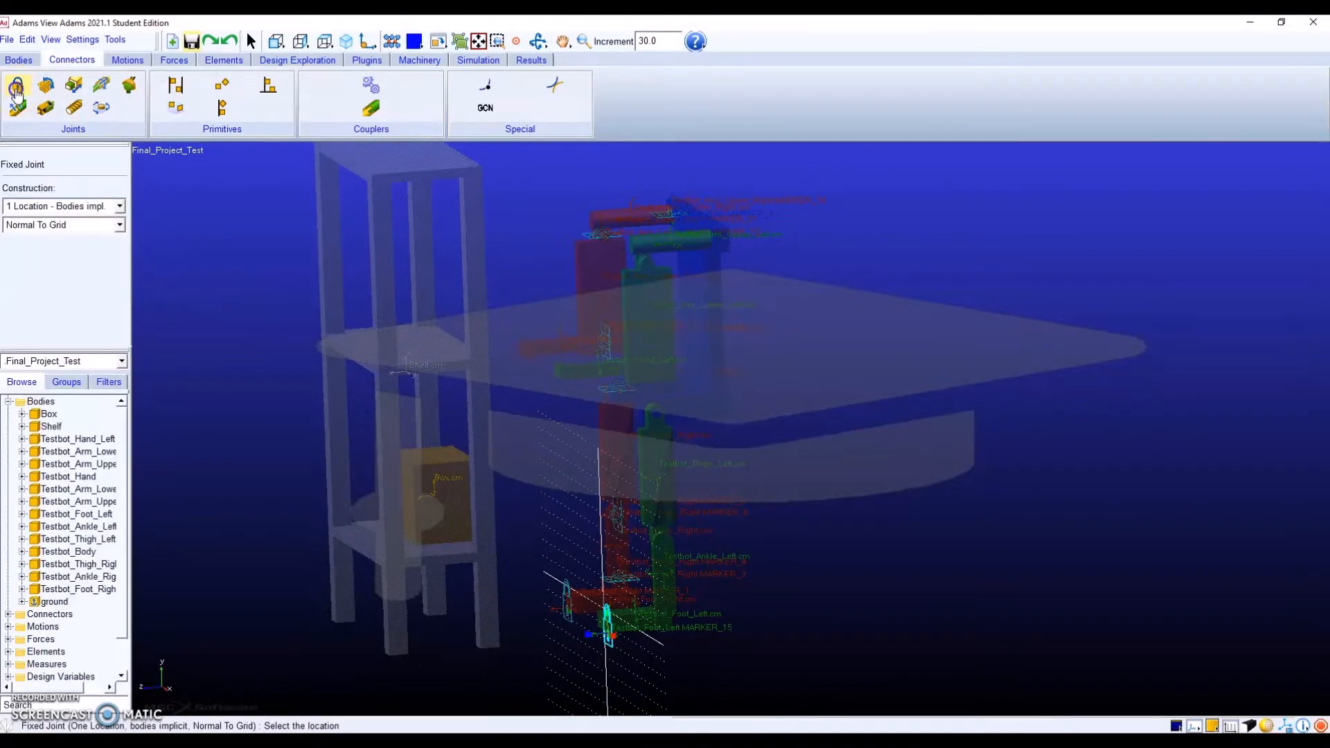
left_click(481, 651)
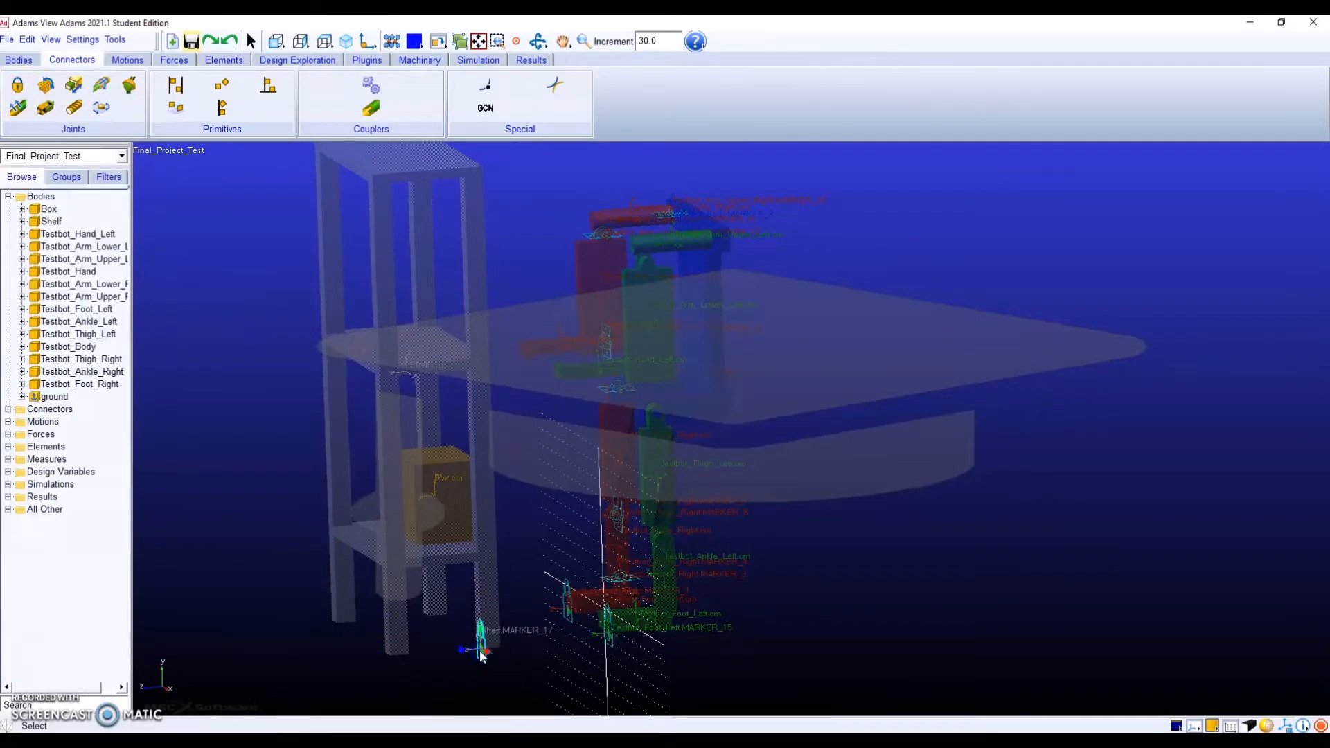
List the model's connectors and rename the left foot's fixed joint, JOINT_8, as Foot_Lock_L.
left_click(9, 197)
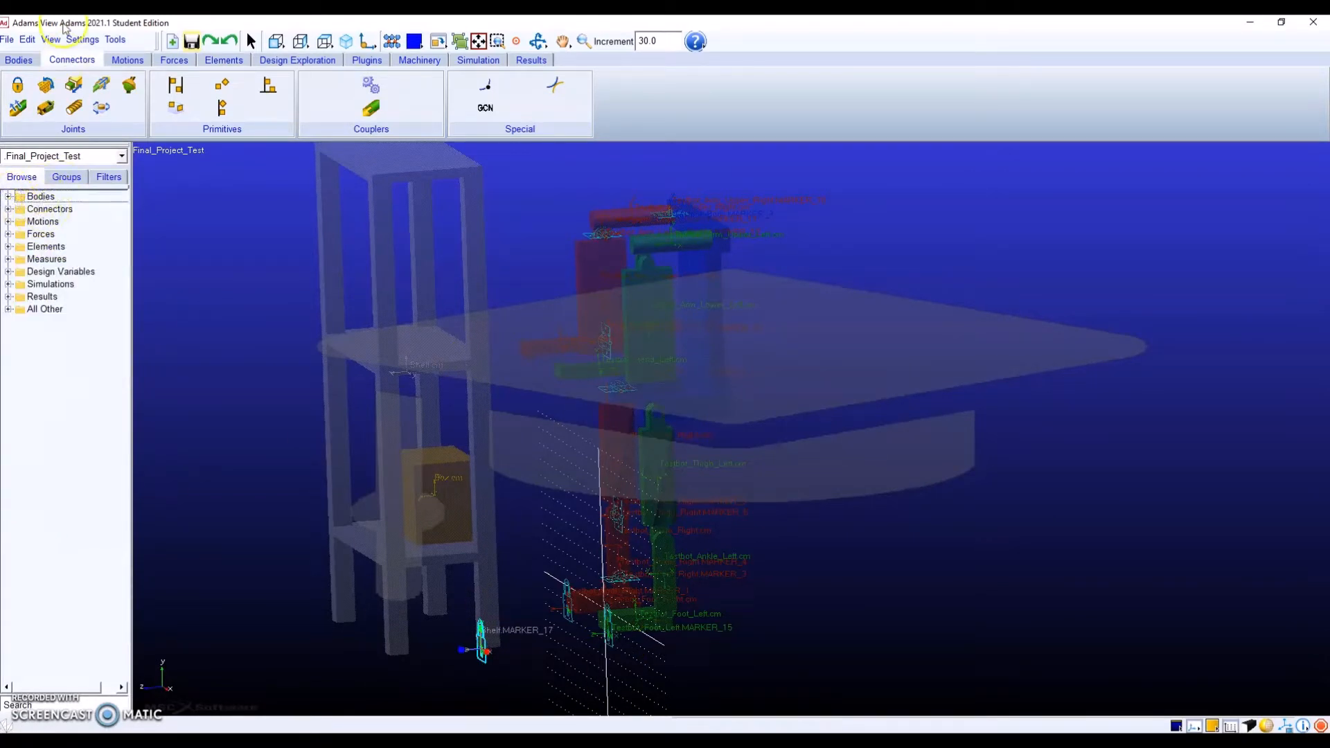
left_click(9, 210)
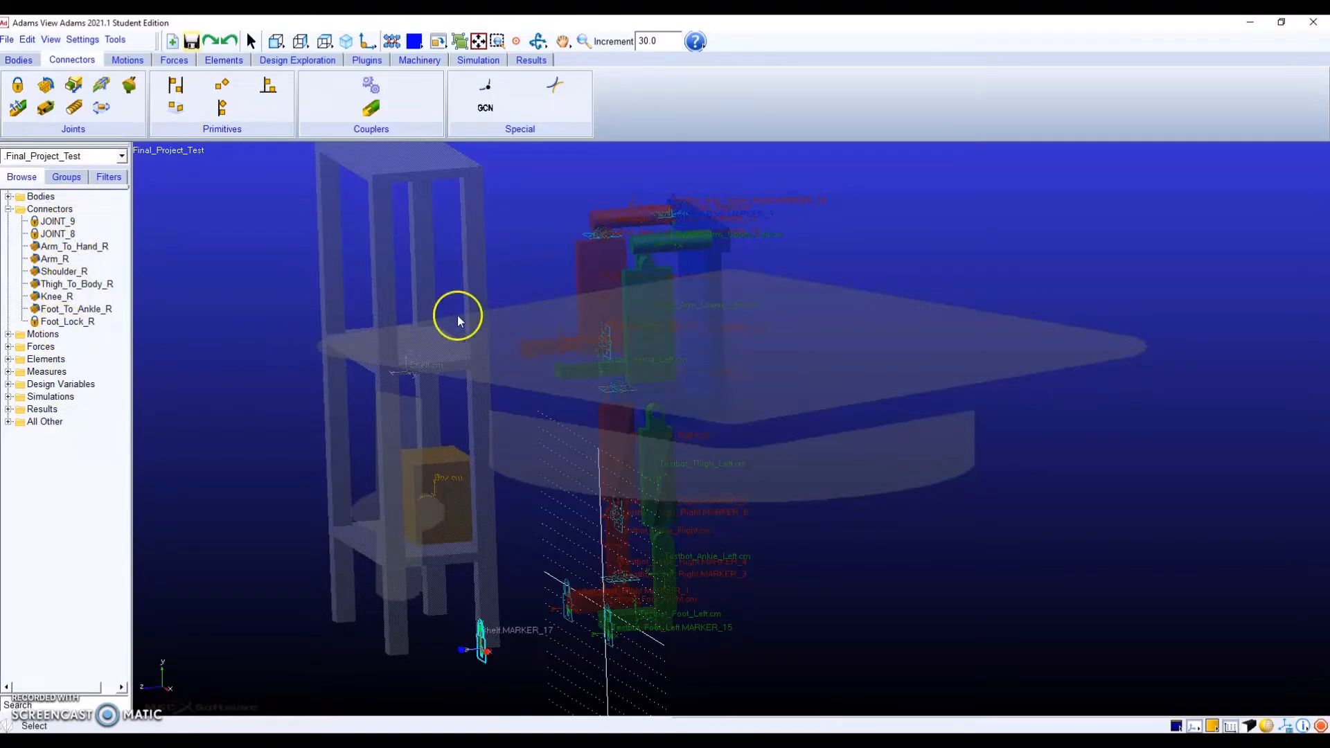
left_click(122, 59)
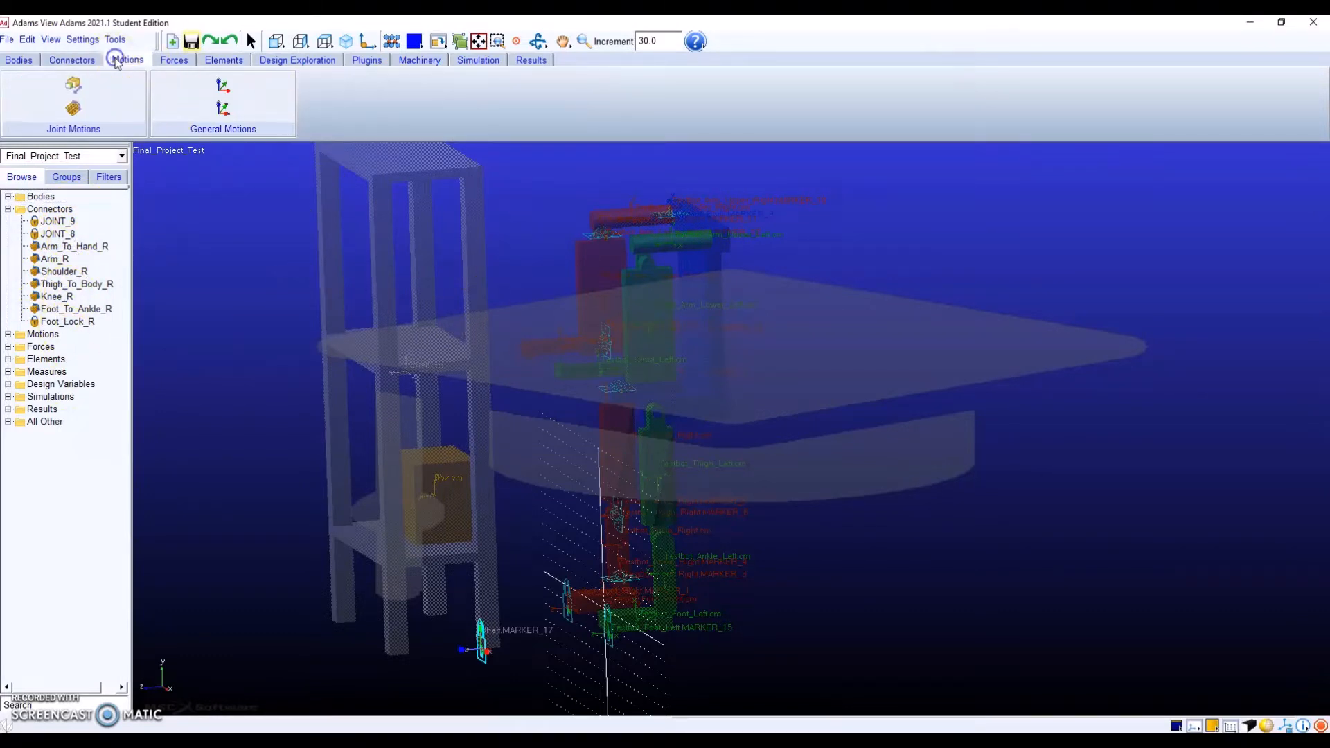
left_click(72, 61)
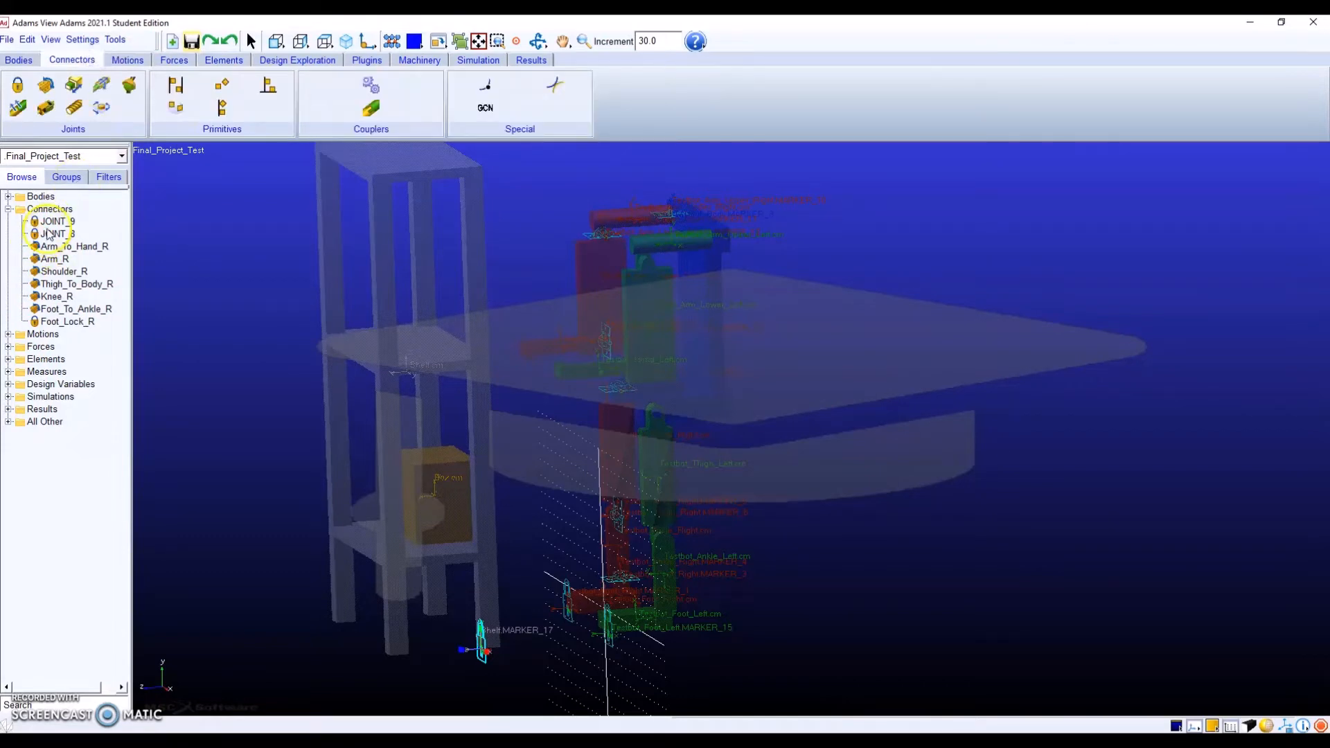
right_click(51, 234)
left_click(77, 365)
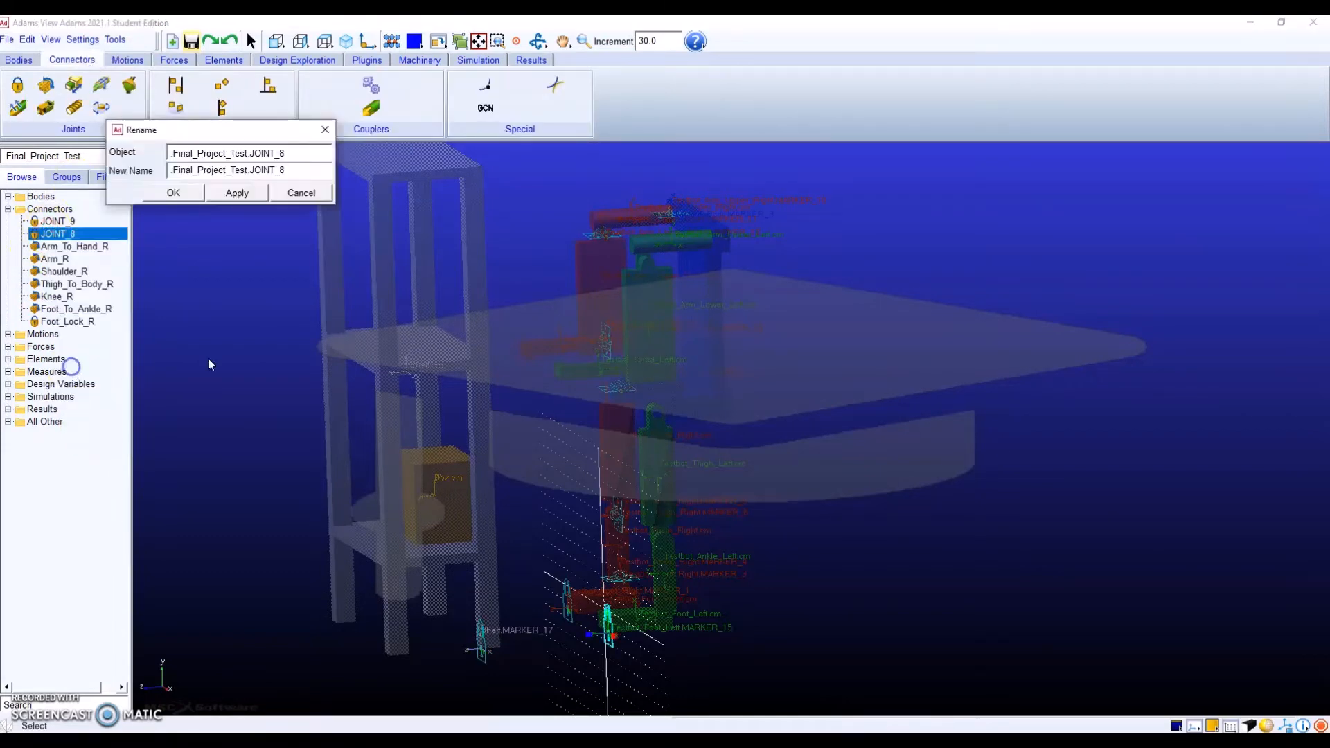
left_click(284, 169)
left_click_drag(275, 170, 142, 169)
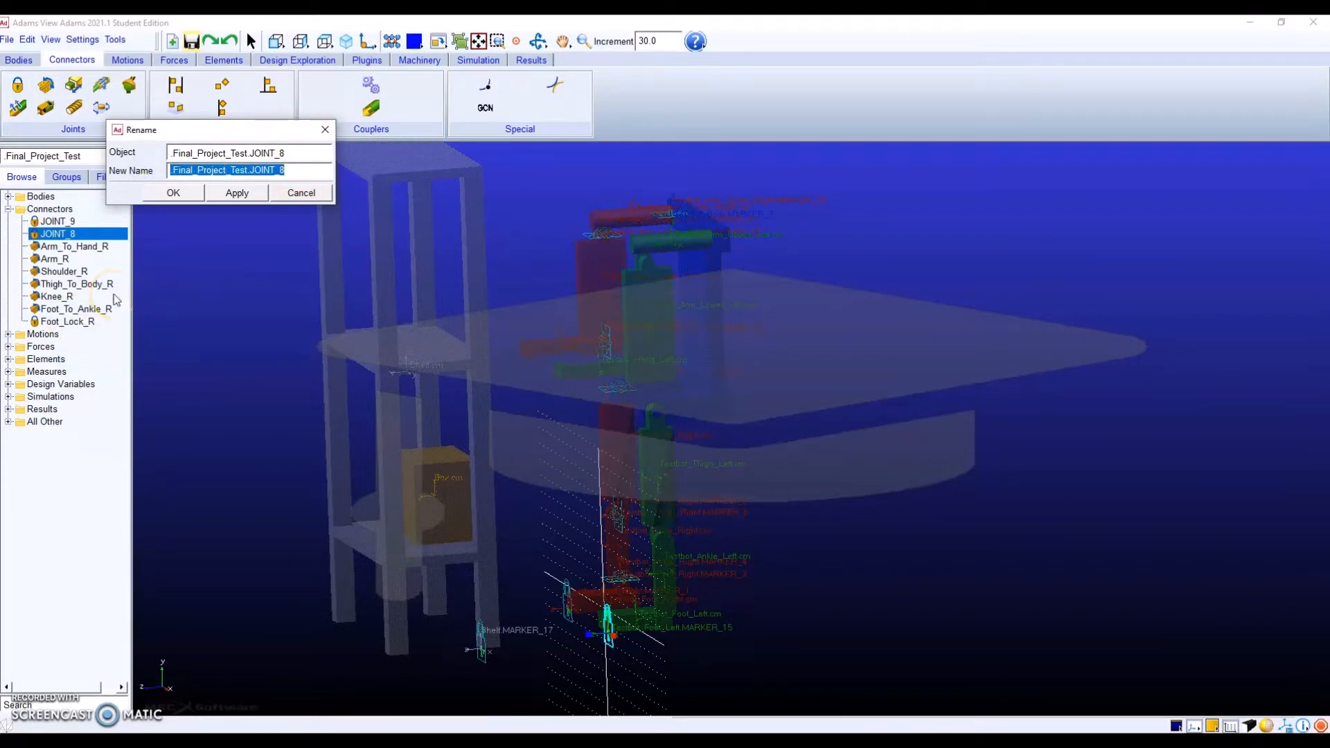
type(".Foot_Lock_L")
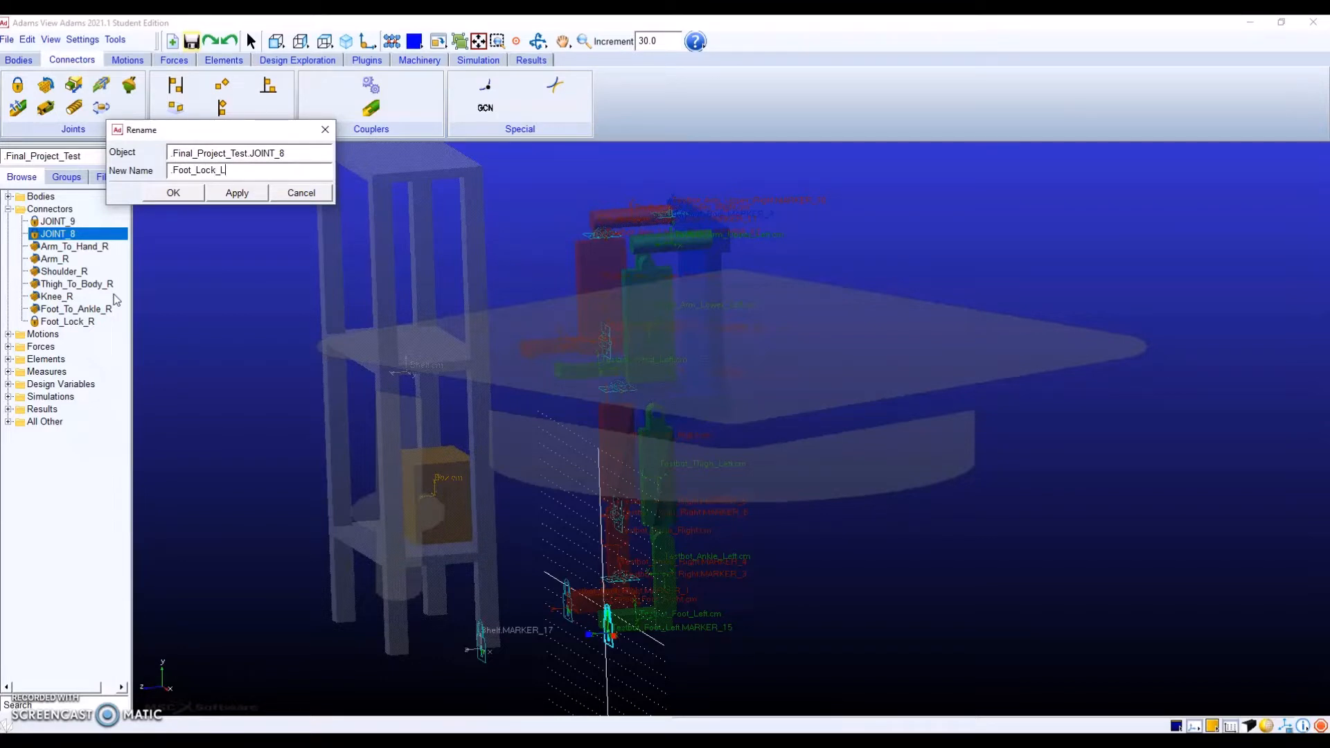
left_click(182, 194)
Rename the shelf's fixed joint, JOINT_9, as Shelf_Lock.
right_click(79, 219)
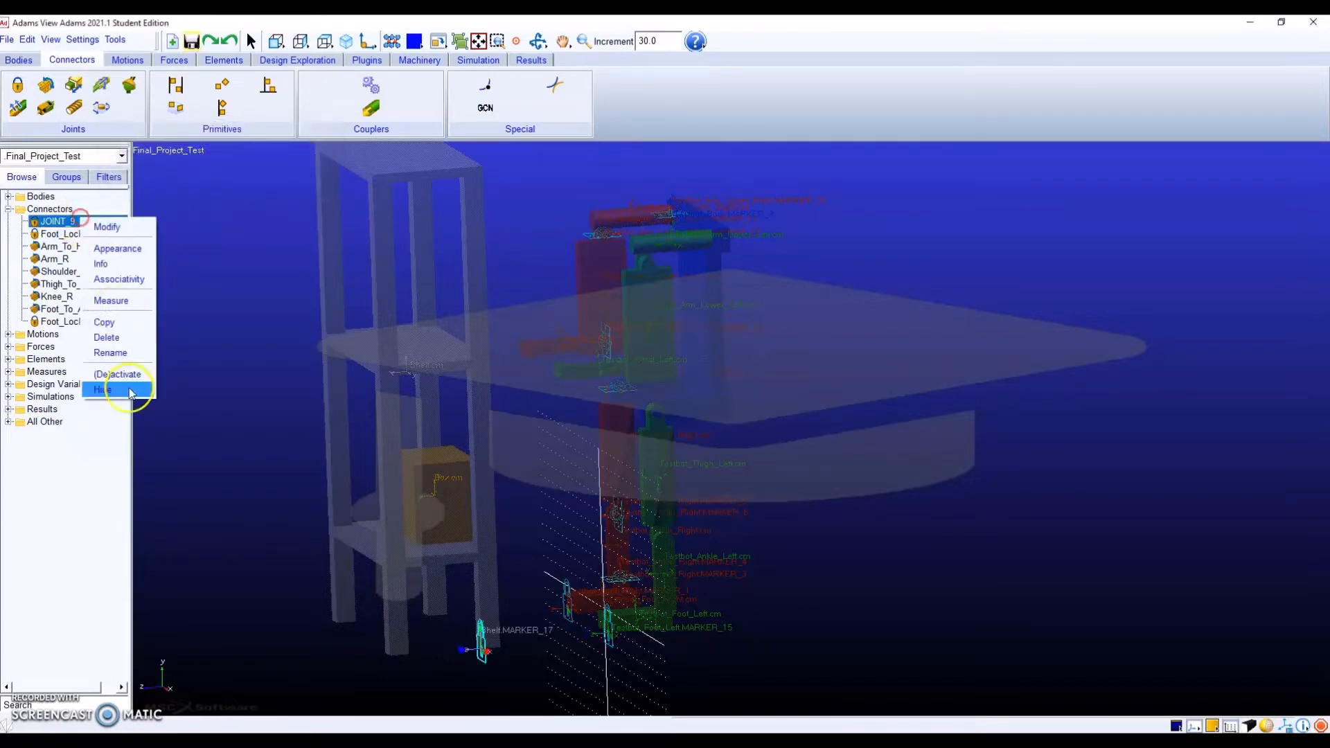
left_click(111, 353)
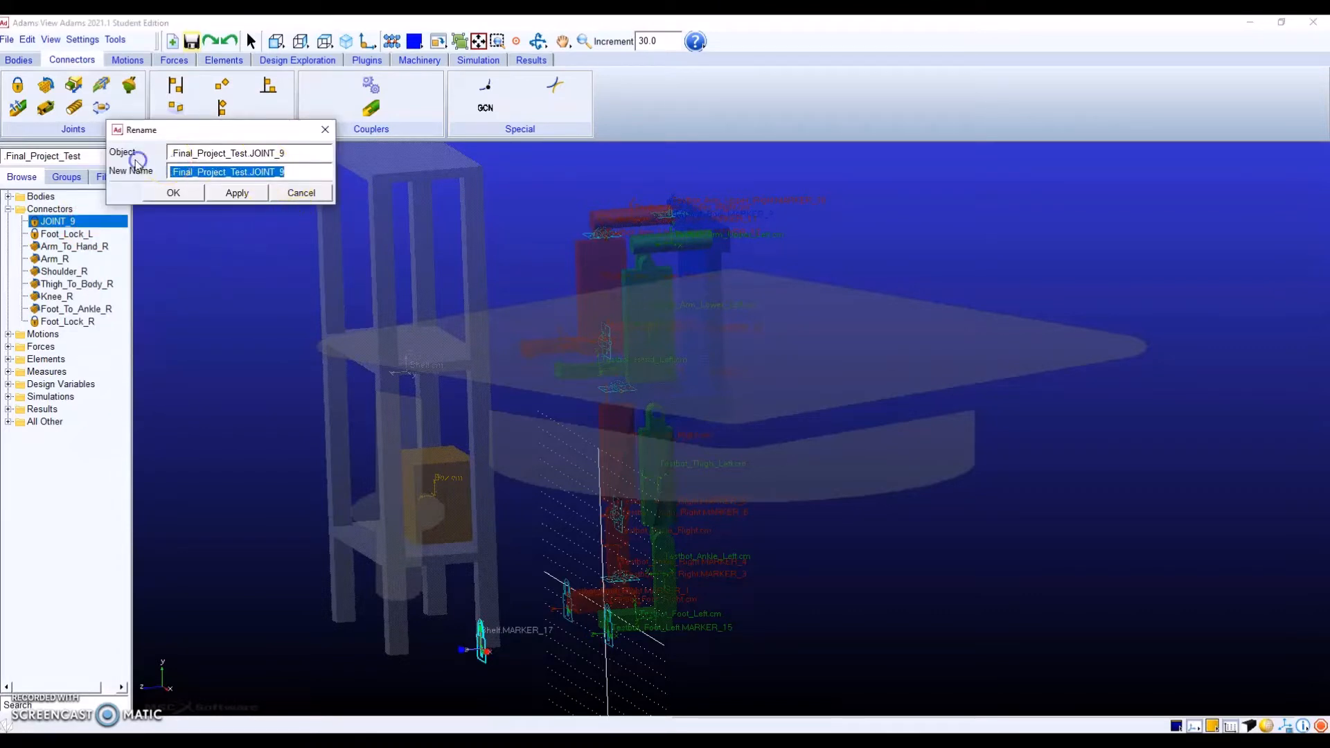
type(".Shelf_Lock")
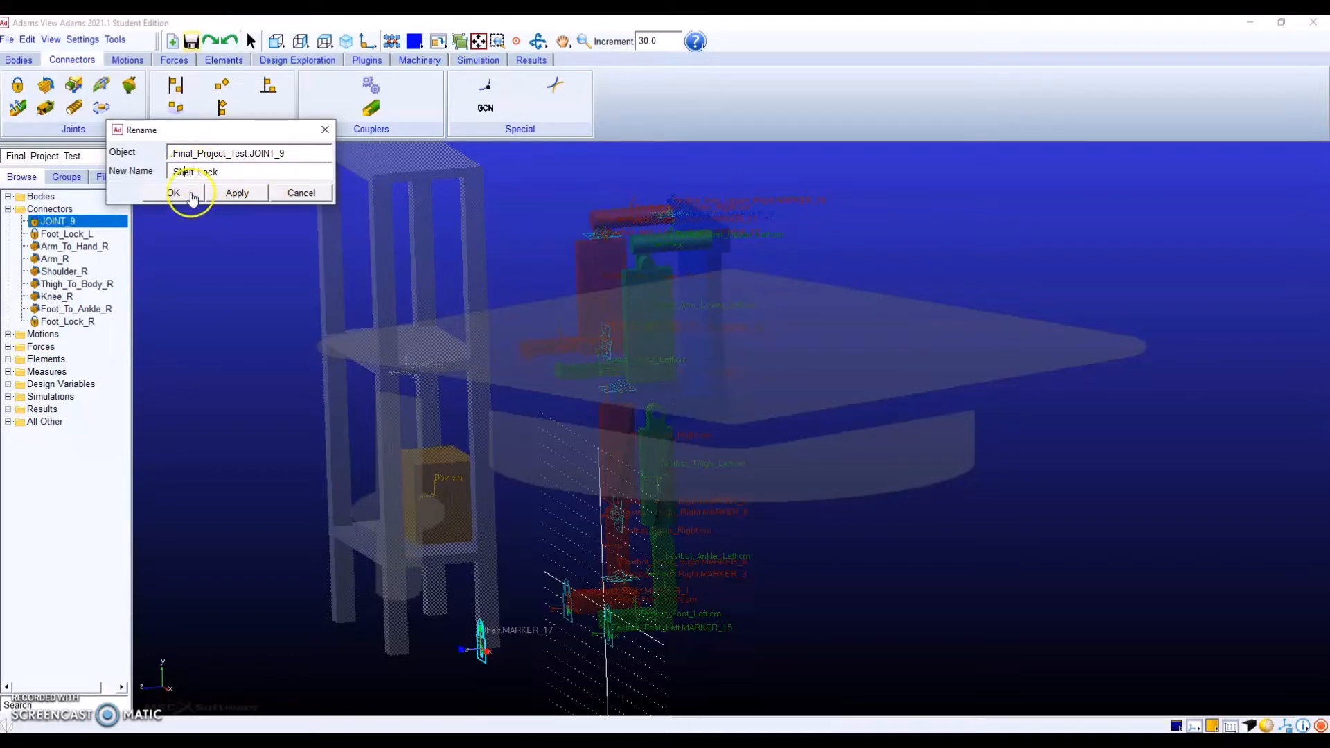
left_click(193, 196)
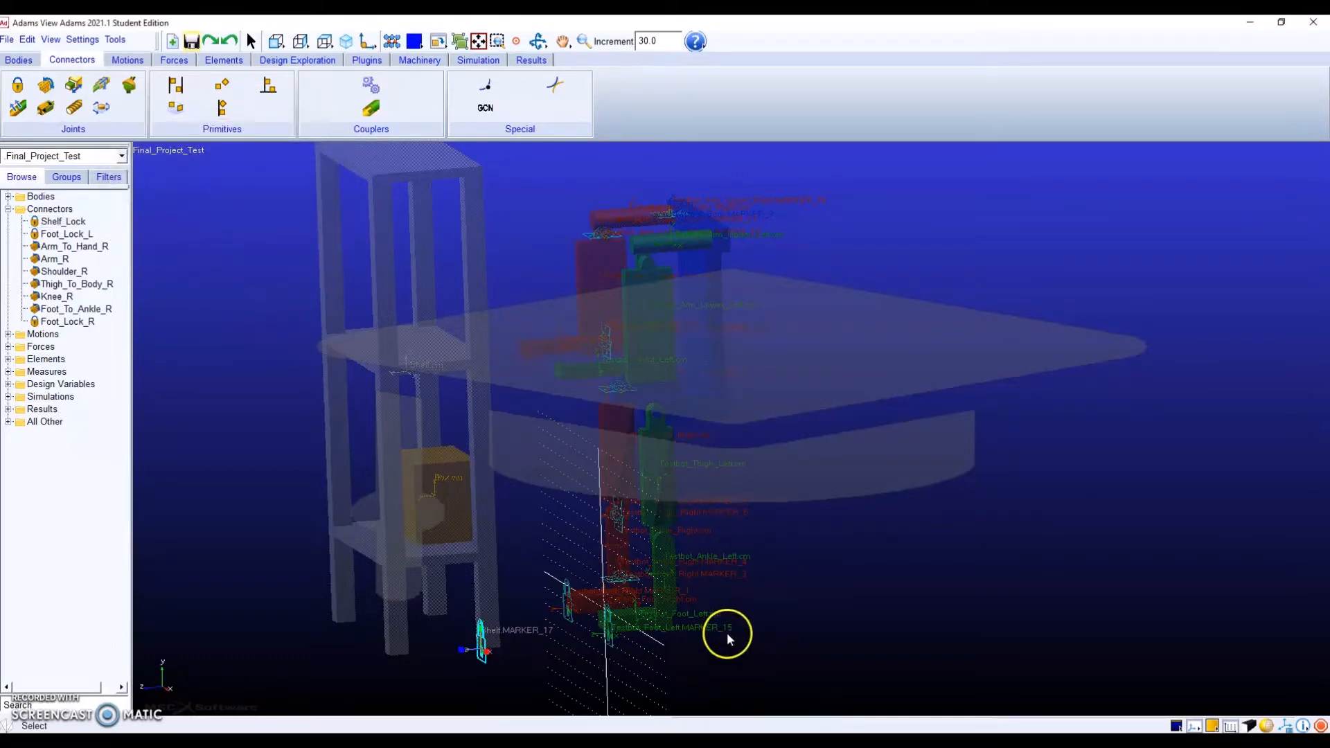
Switch the model display from shaded to wireframe around the robot's left foot.
key("r")
mouse_move(647, 603)
left_mouse_down()
mouse_move(688, 593)
mouse_move(641, 582)
left_mouse_up()
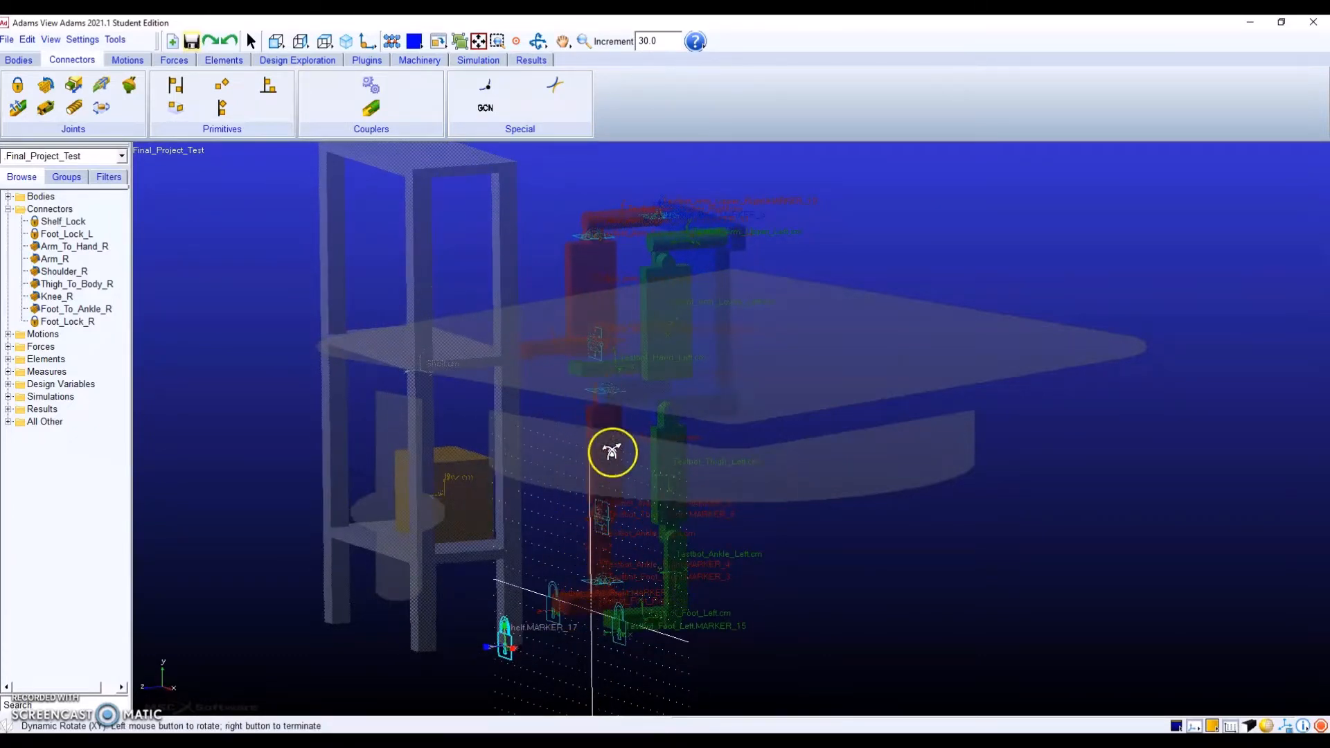
right_click(662, 571)
key("z")
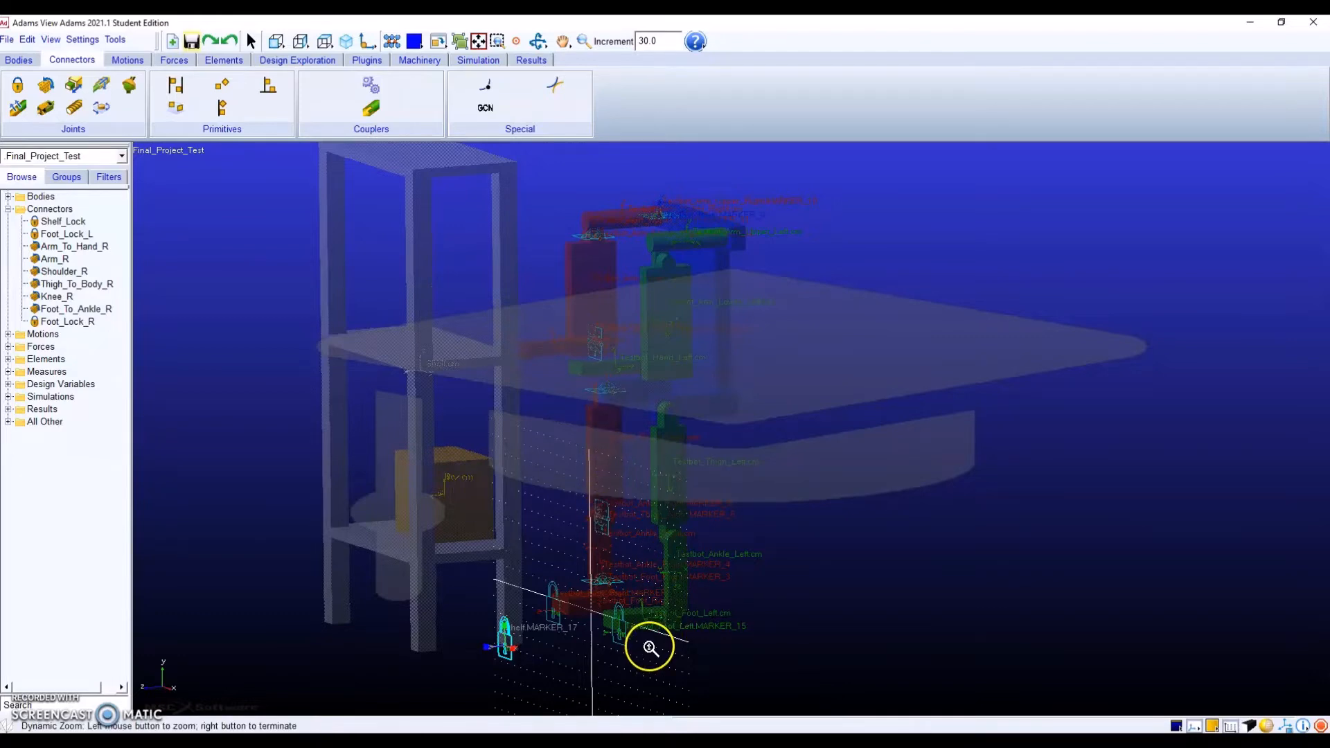
left_click_drag(649, 645, 659, 475)
key("t")
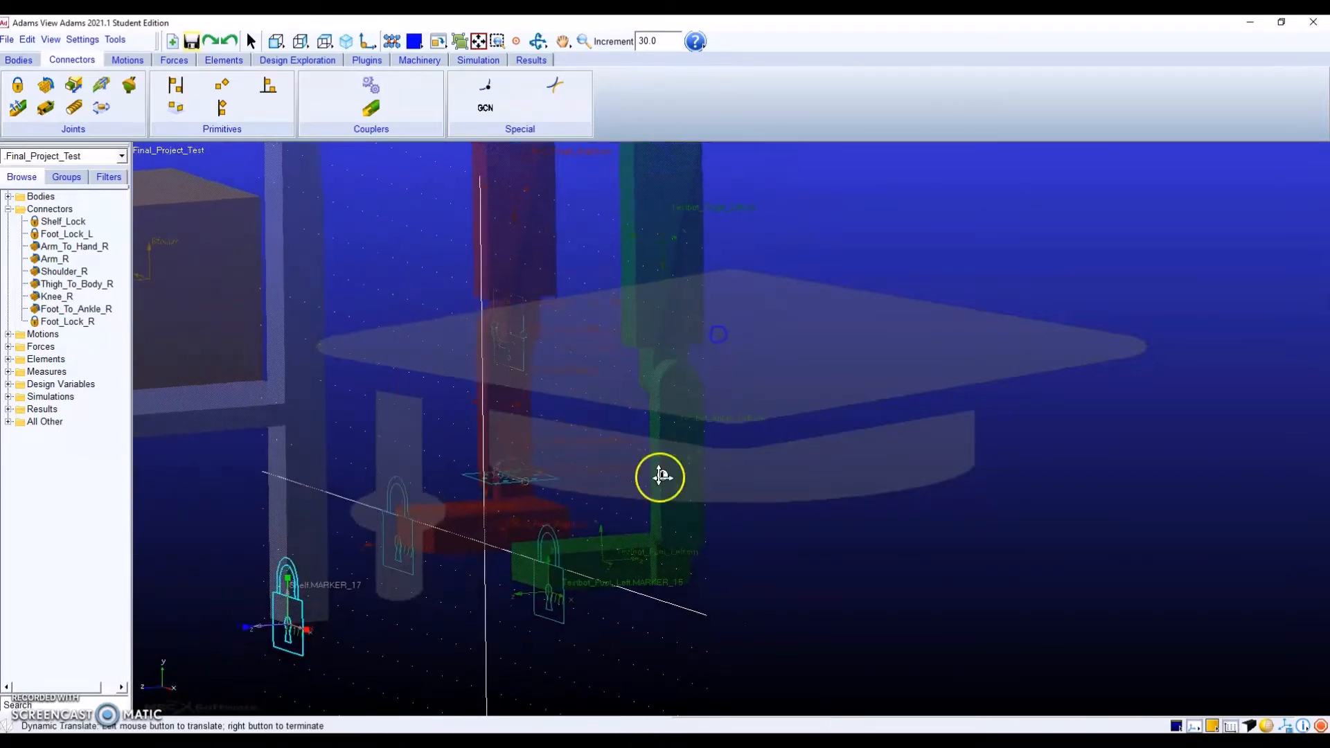
key("r")
left_click_drag(624, 537, 713, 522)
right_click(714, 522)
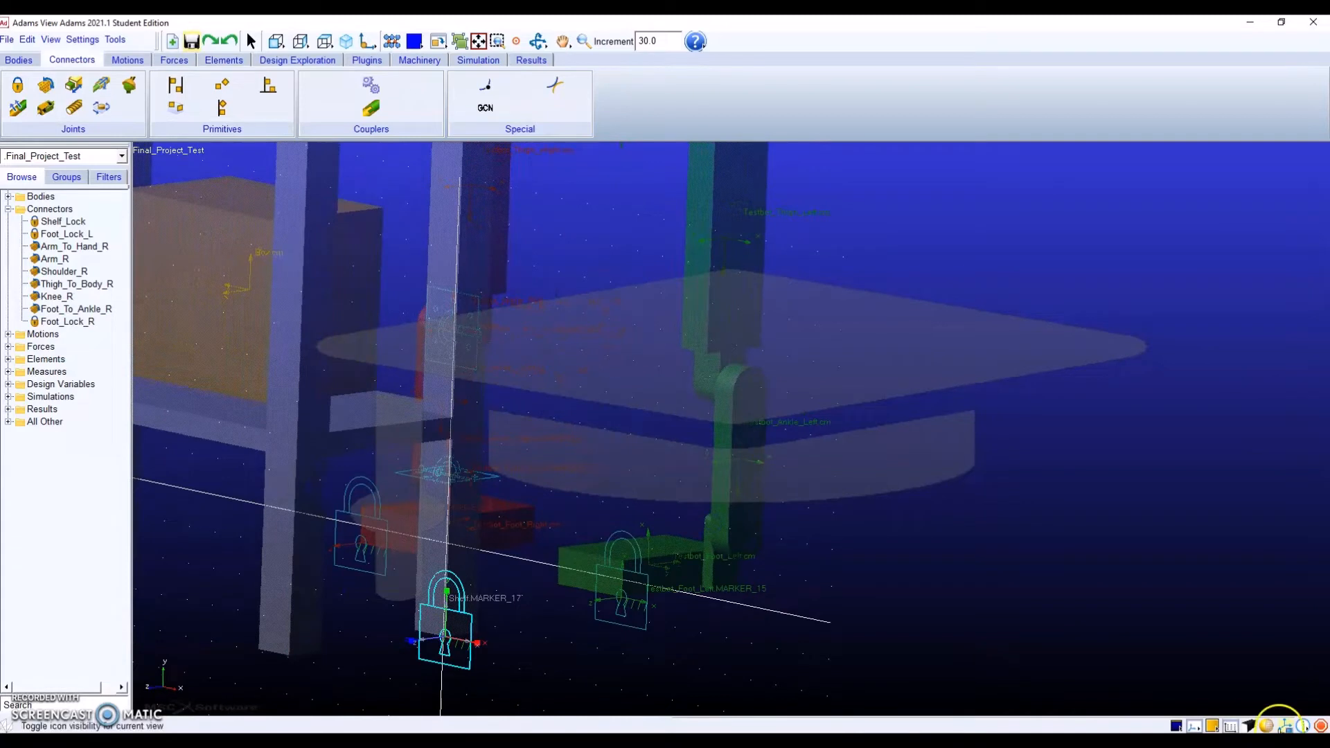
key("s")
Examine the hinge pin and hole where the left foot meets the left ankle.
key("r")
key("z")
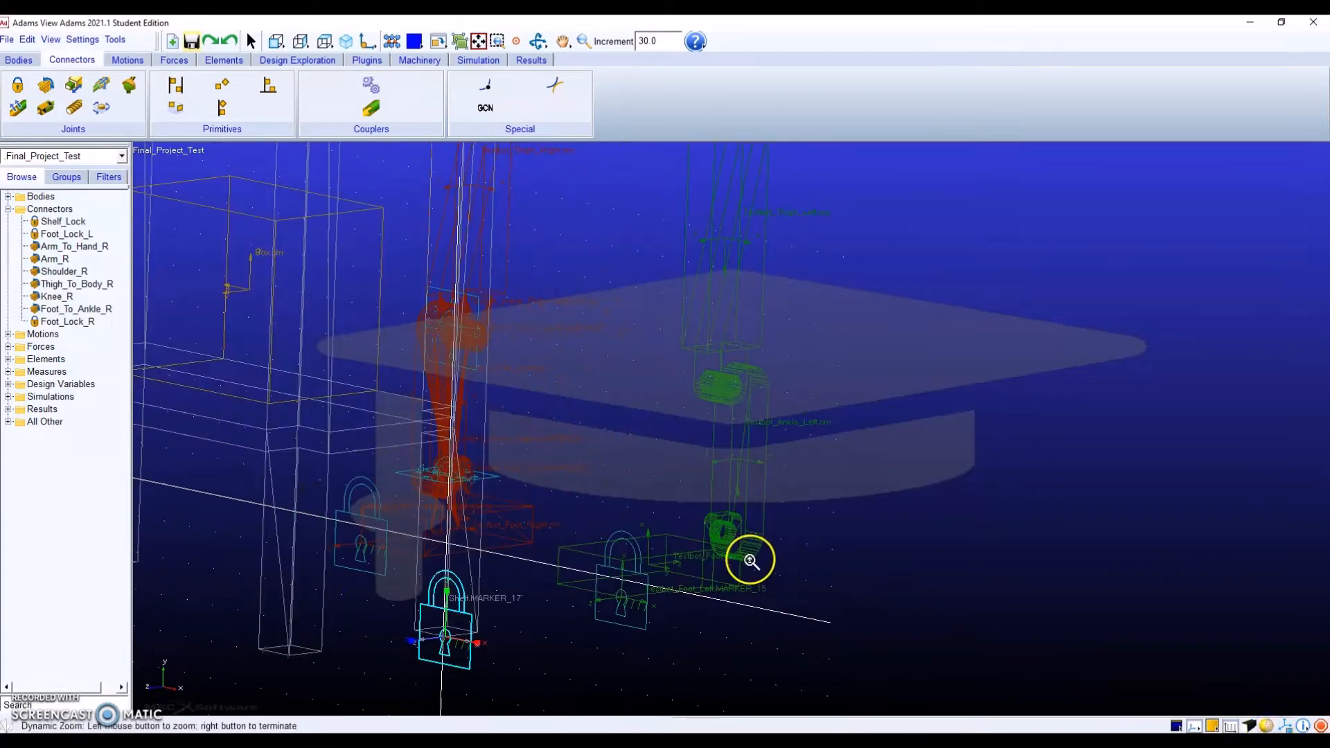
left_click_drag(750, 555, 745, 528)
key("t")
left_click_drag(688, 573, 635, 446)
key("r")
left_click_drag(674, 529, 724, 549)
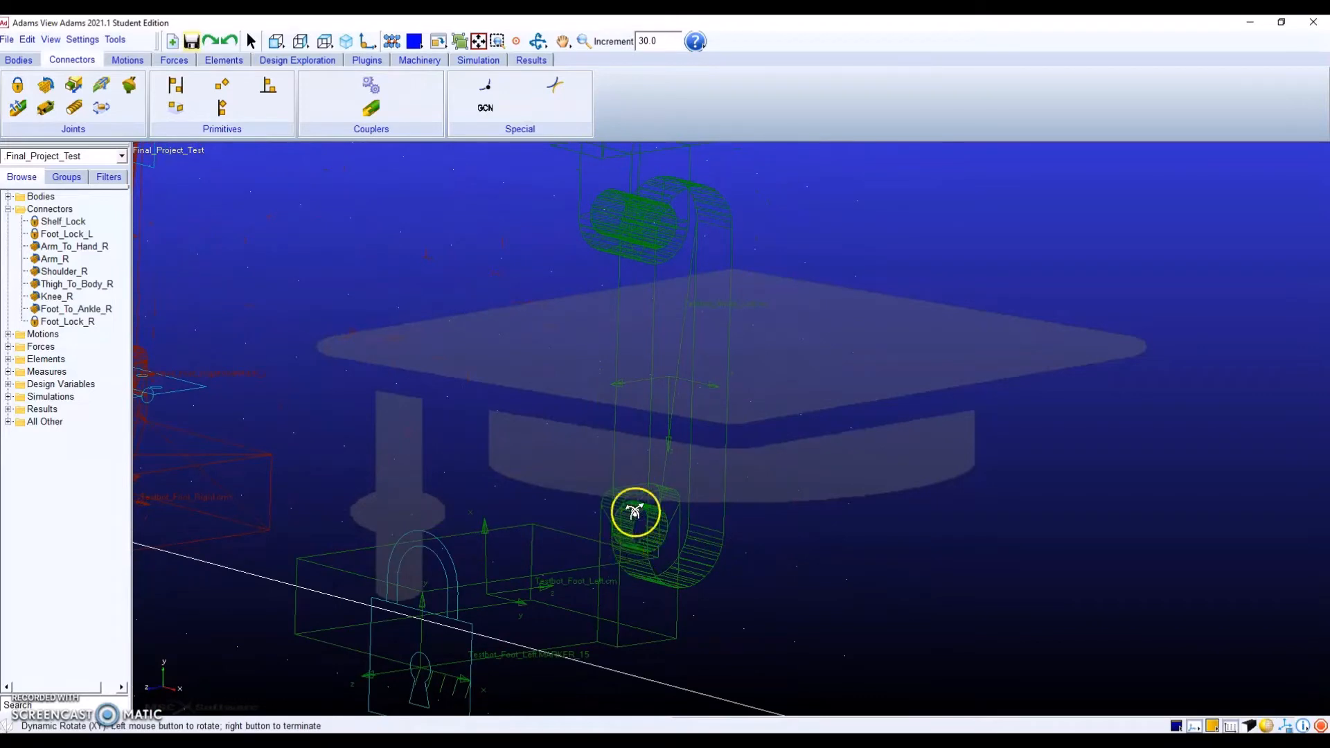
right_click(640, 579)
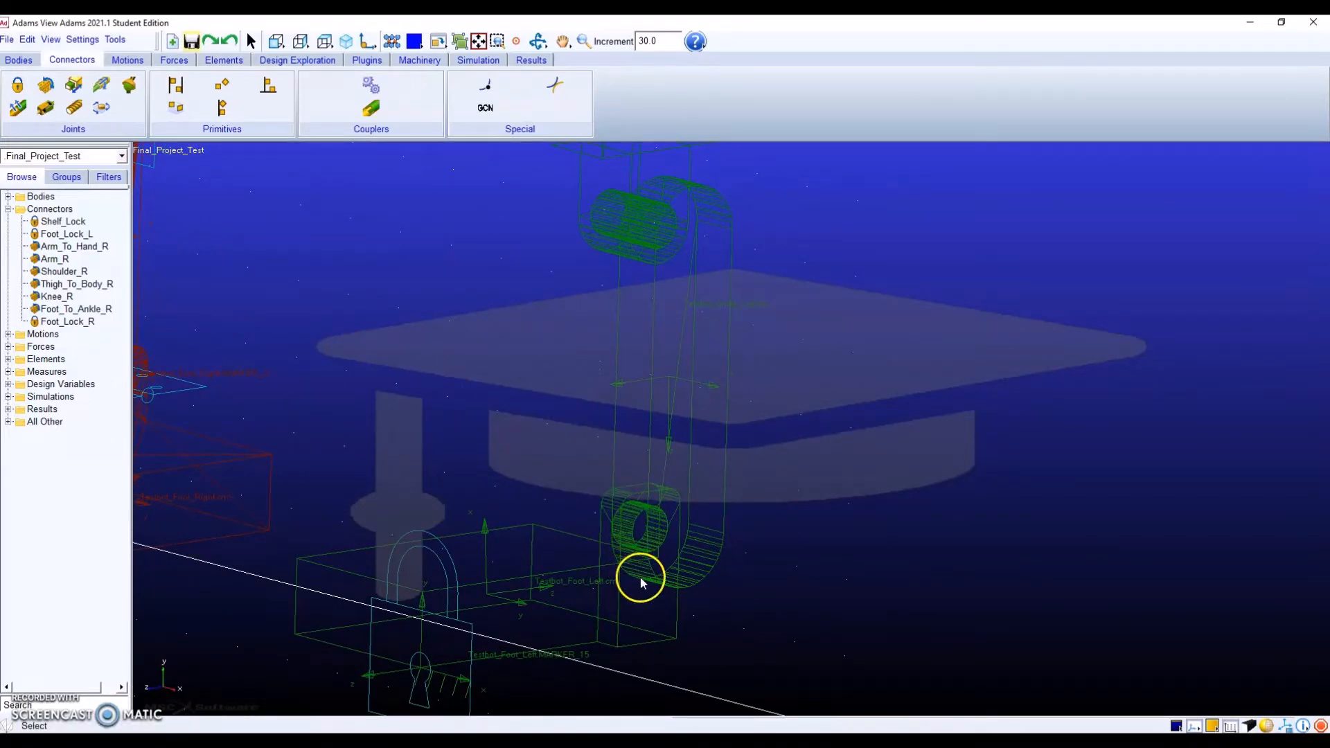
key("z")
left_click_drag(640, 576, 628, 561)
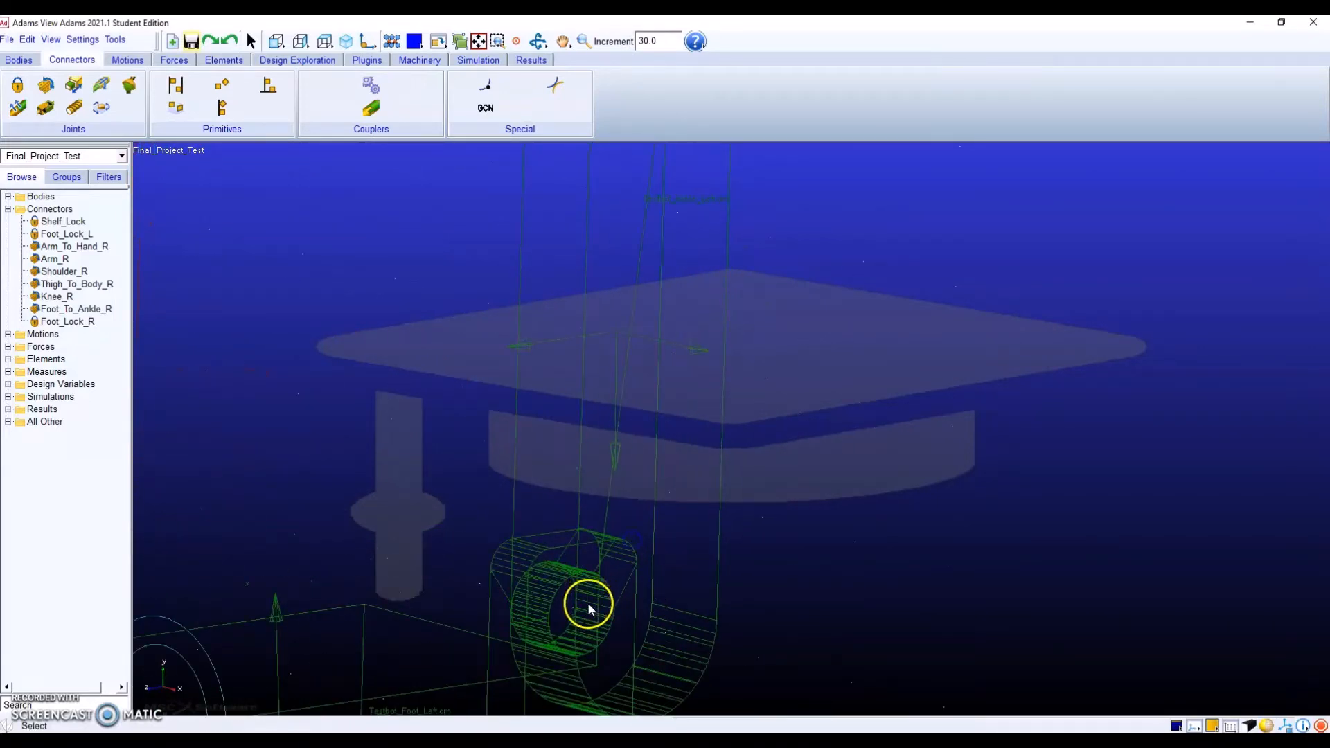
key("r")
right_click(543, 657)
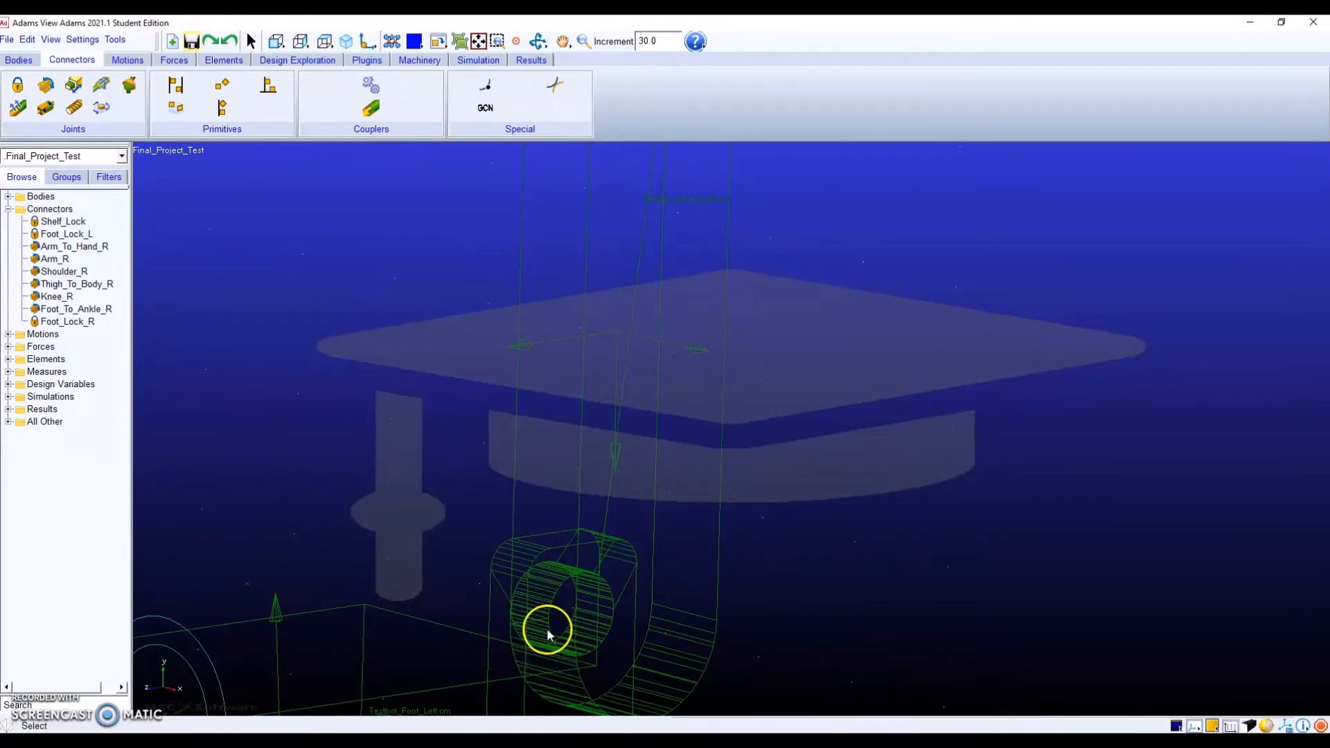
key("r")
left_click_drag(547, 632, 604, 612)
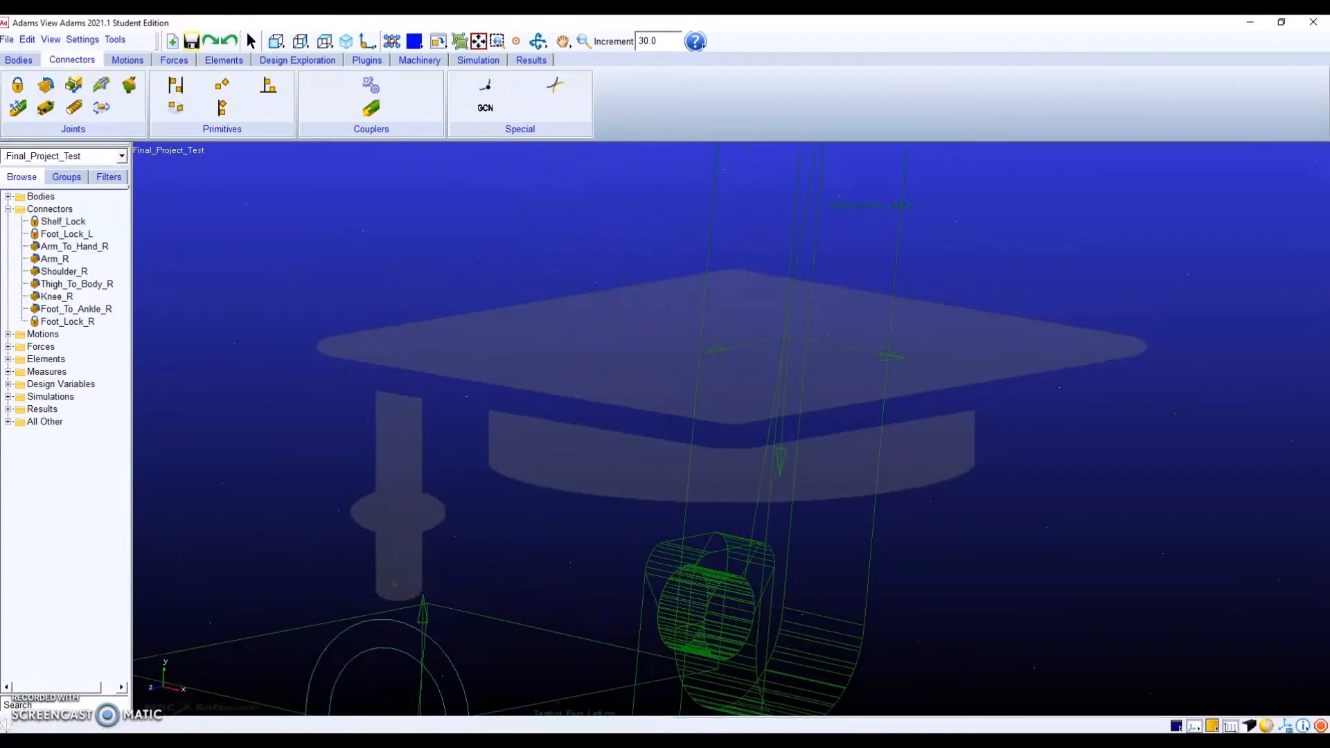
key("r")
left_click_drag(761, 612, 704, 591)
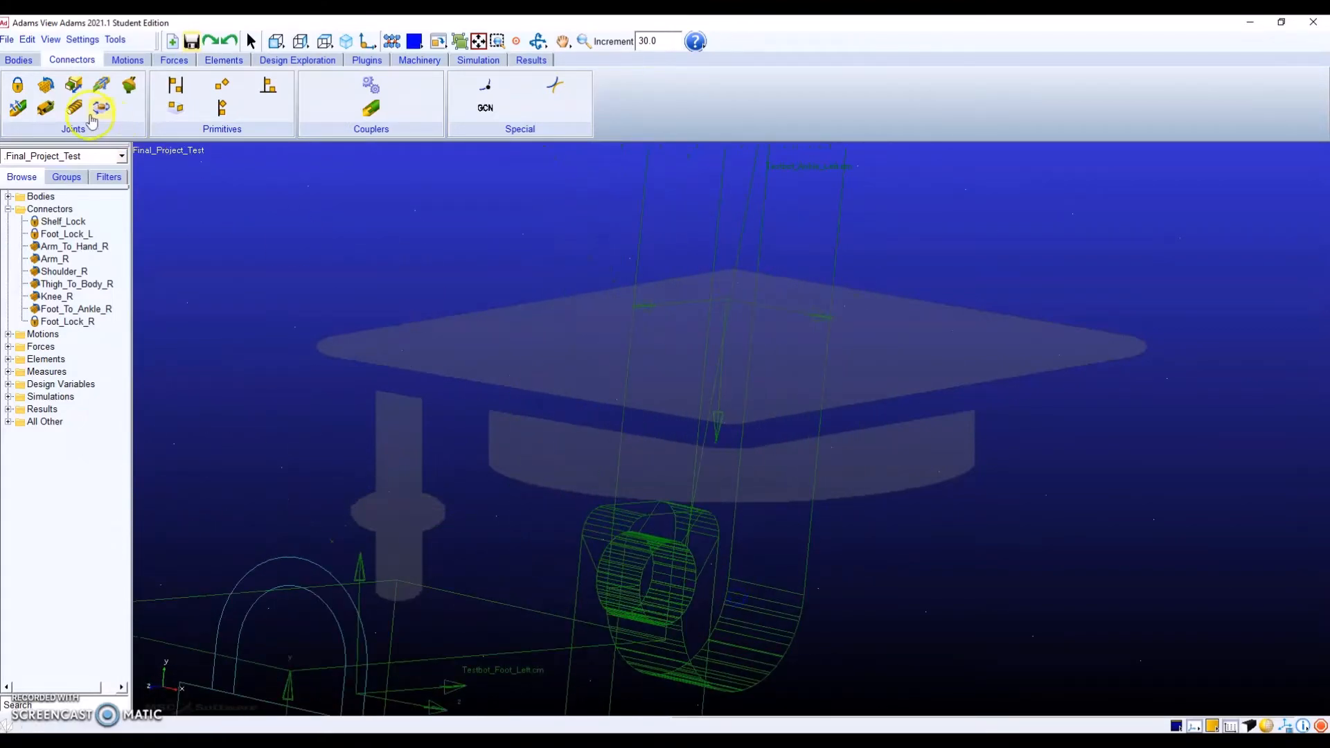
Create a two-body, one-location revolute joint normal to the grid between Testbot_Foot_Left and Testbot_Ankle_Left at the centre of their hinge.
left_click(47, 86)
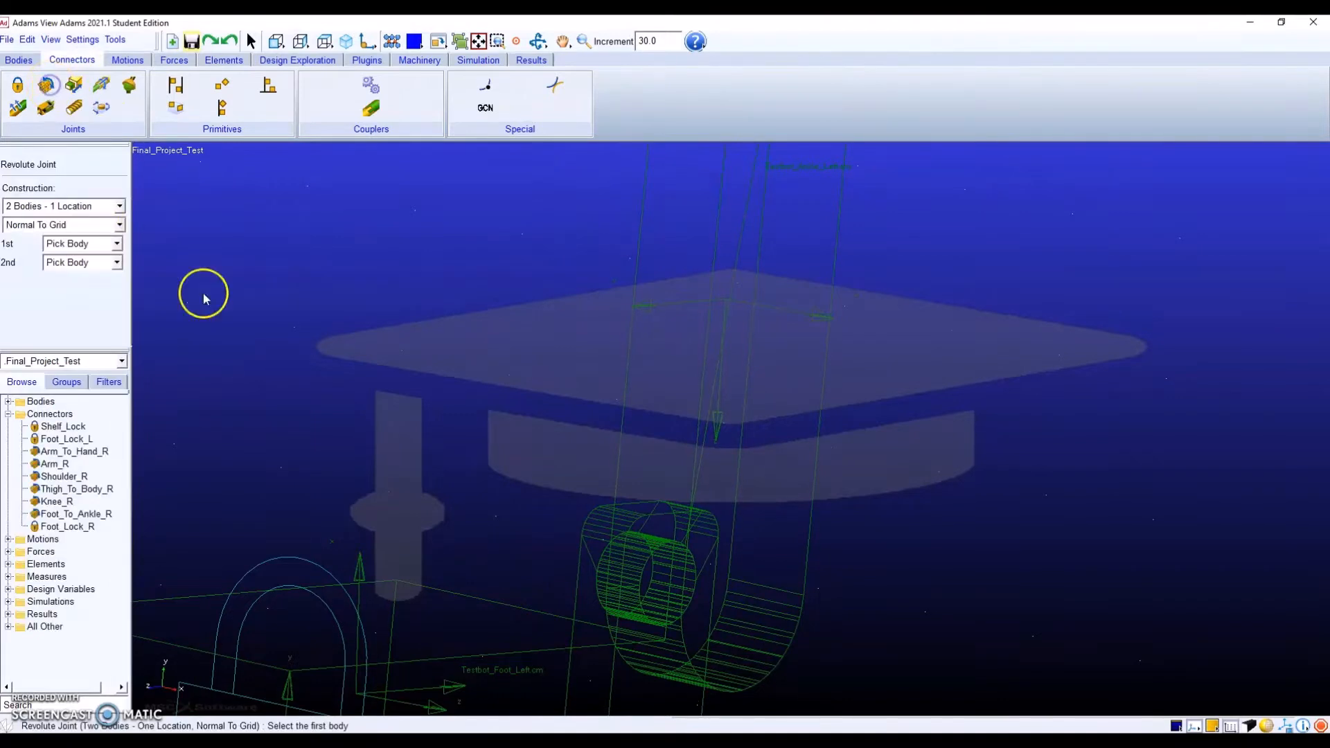
key("Escape")
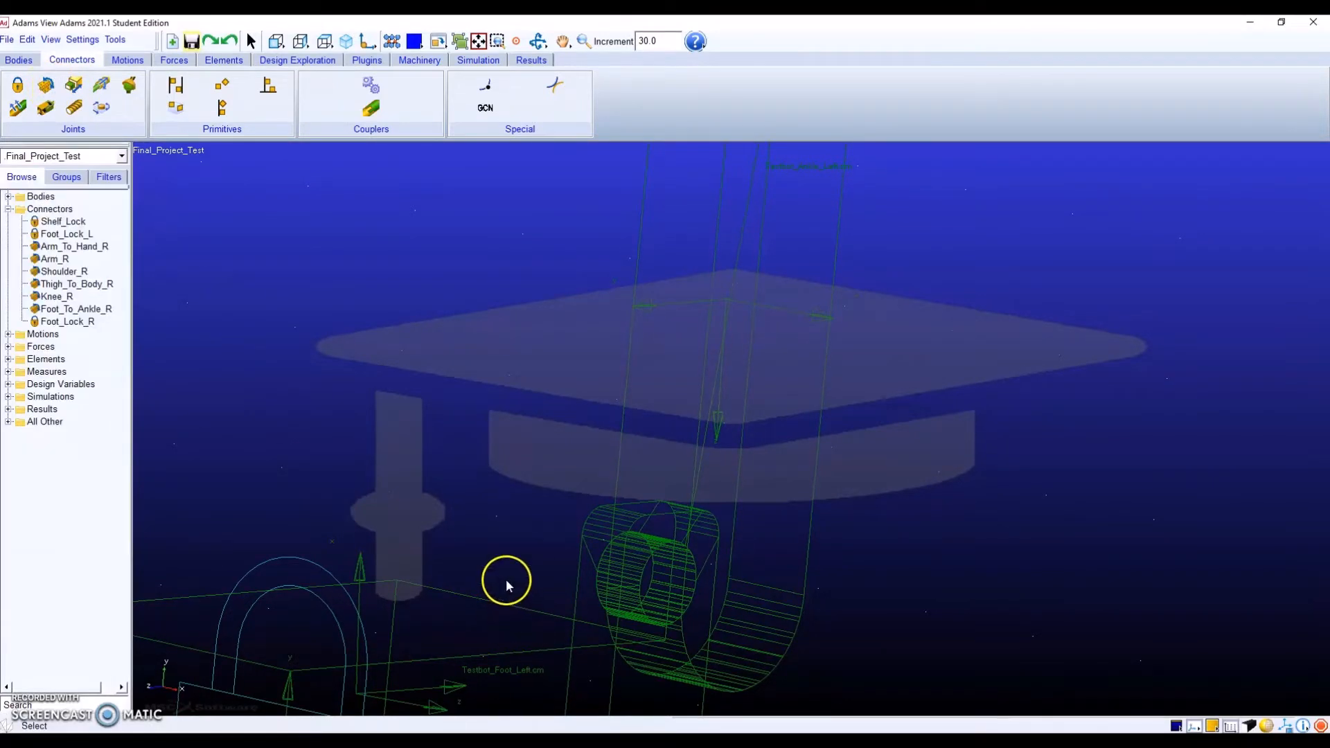
key("z")
left_click_drag(506, 582, 499, 517)
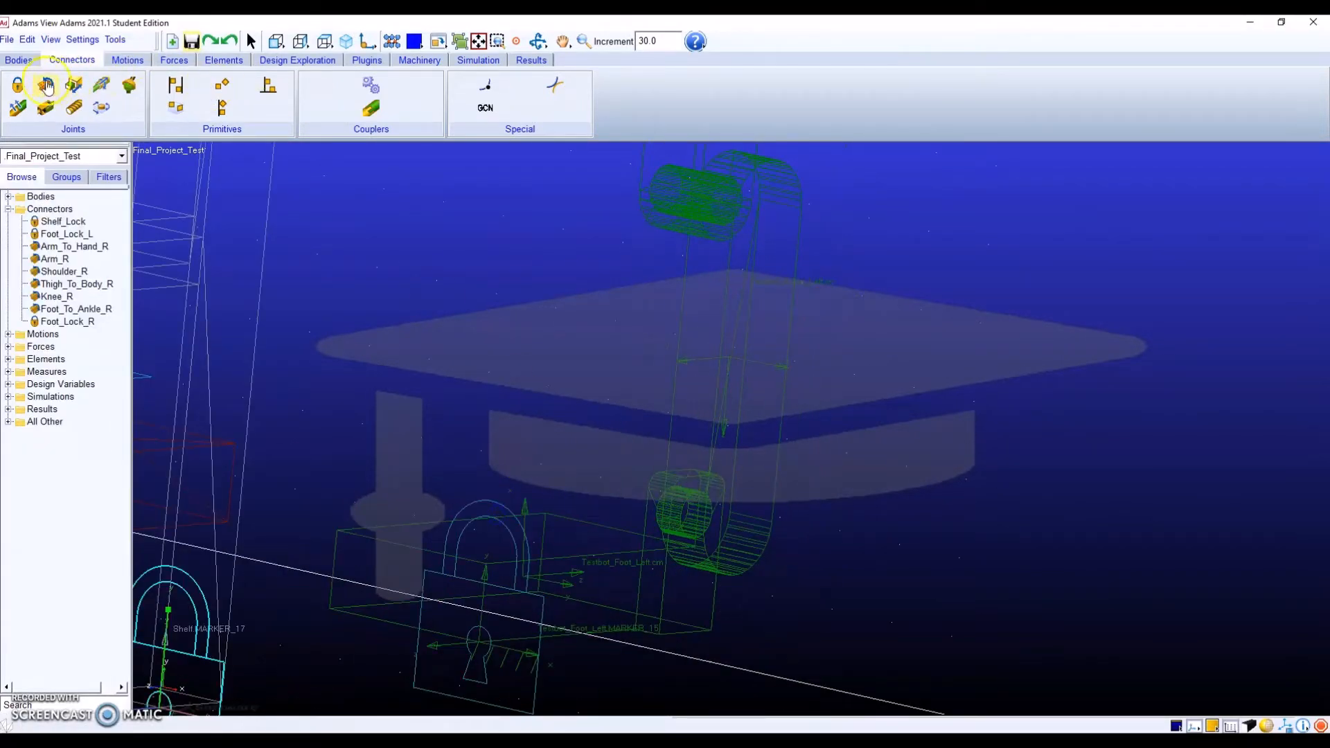
left_click(46, 86)
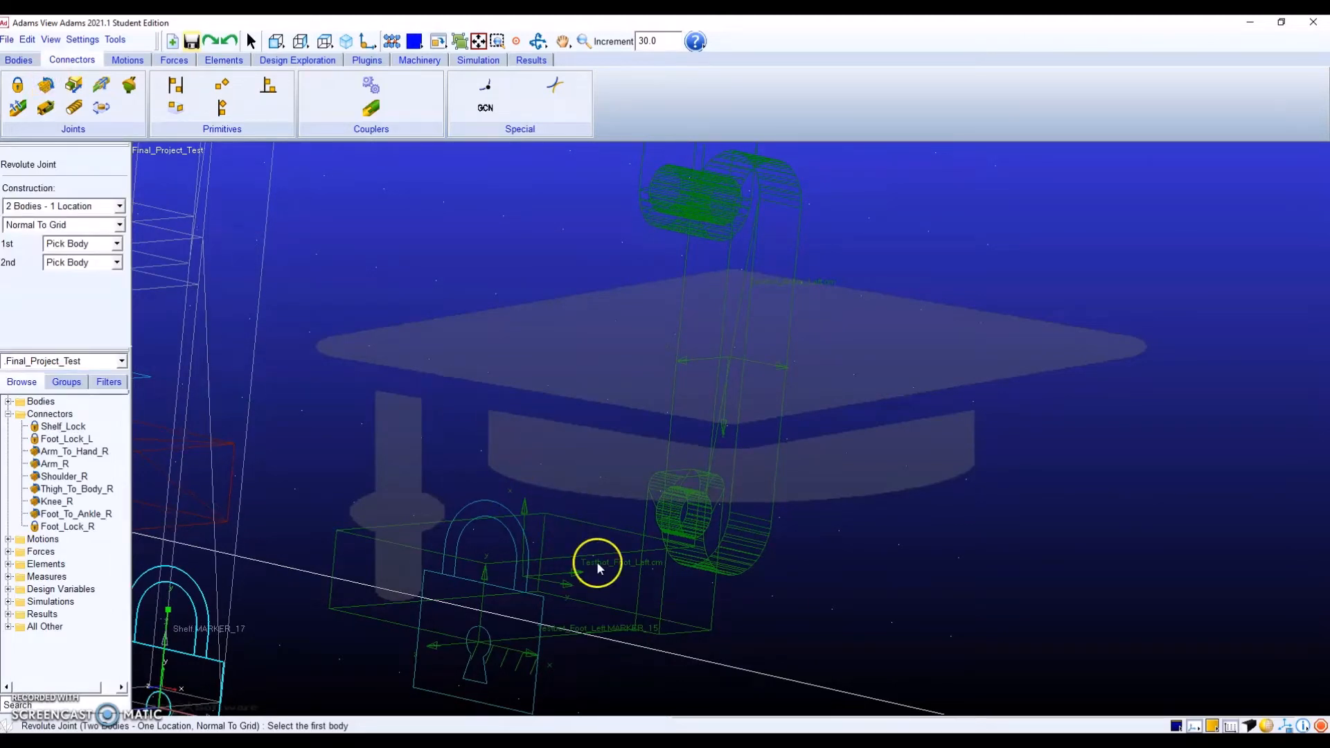
left_click(665, 601)
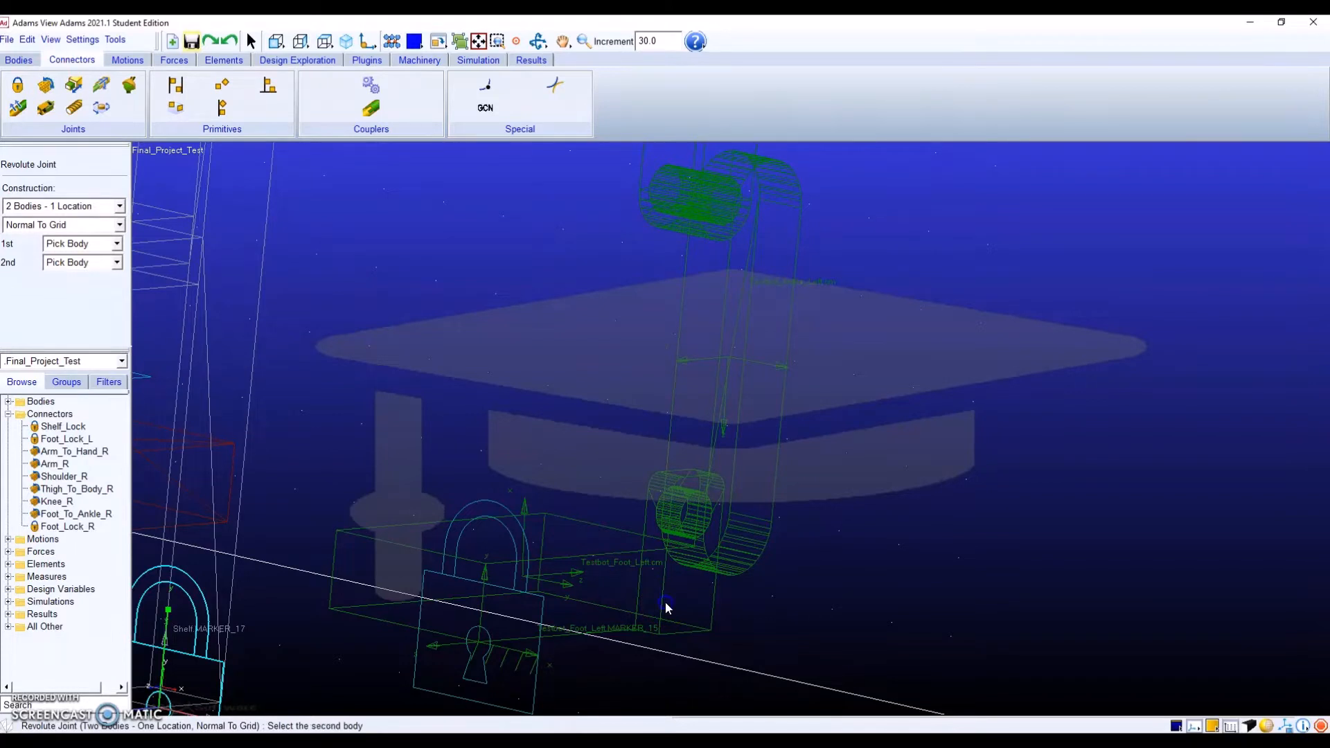
left_click(721, 459)
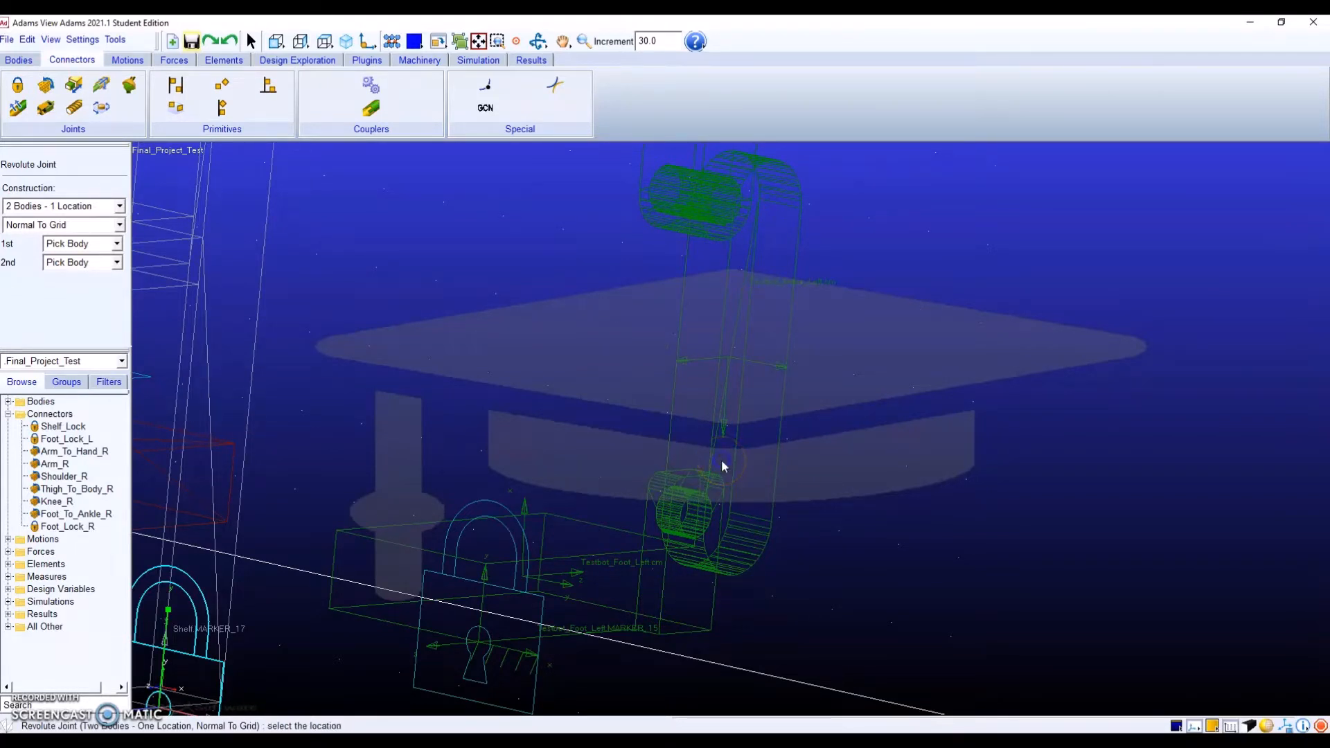
left_click(692, 526)
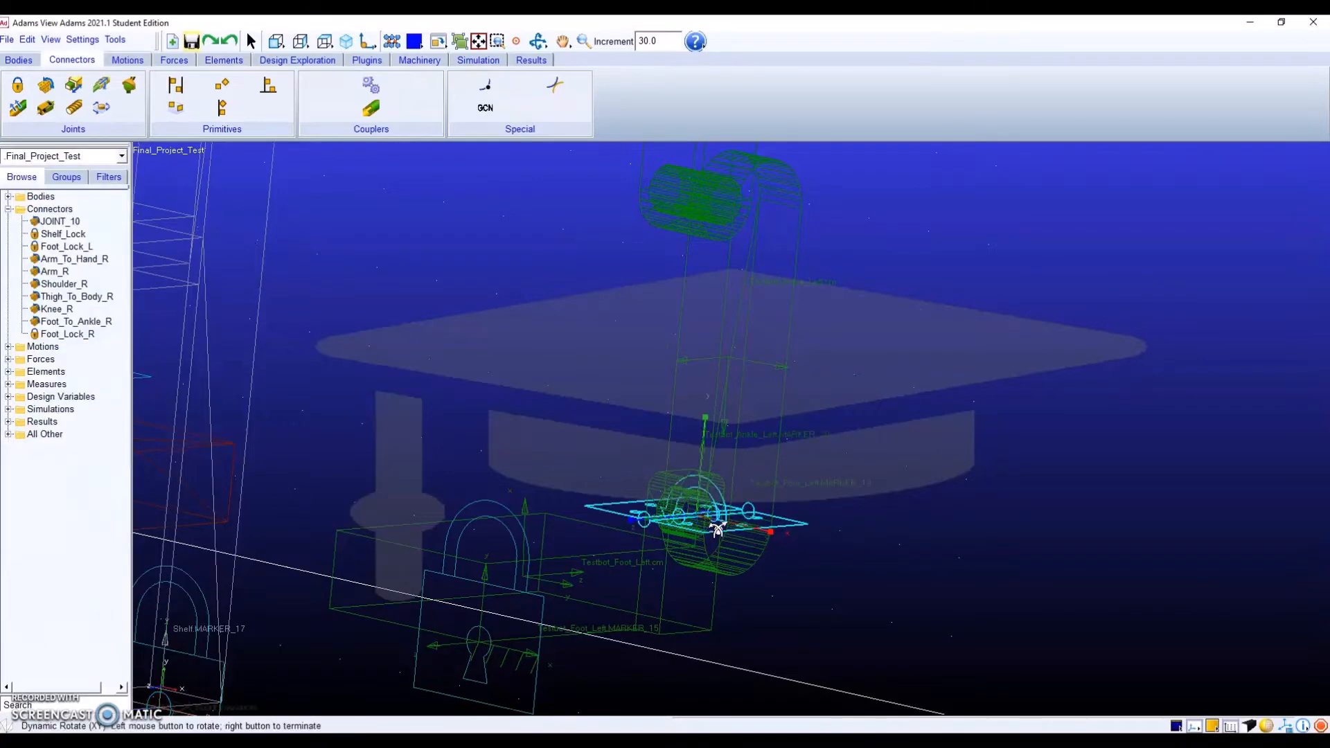
Rotate the left foot-to-ankle revolute joint 90 degrees about the Y axis to align it with the hinge pin.
mouse_move(717, 528)
left_mouse_down()
mouse_move(819, 541)
mouse_move(702, 532)
left_mouse_up()
left_click(264, 320)
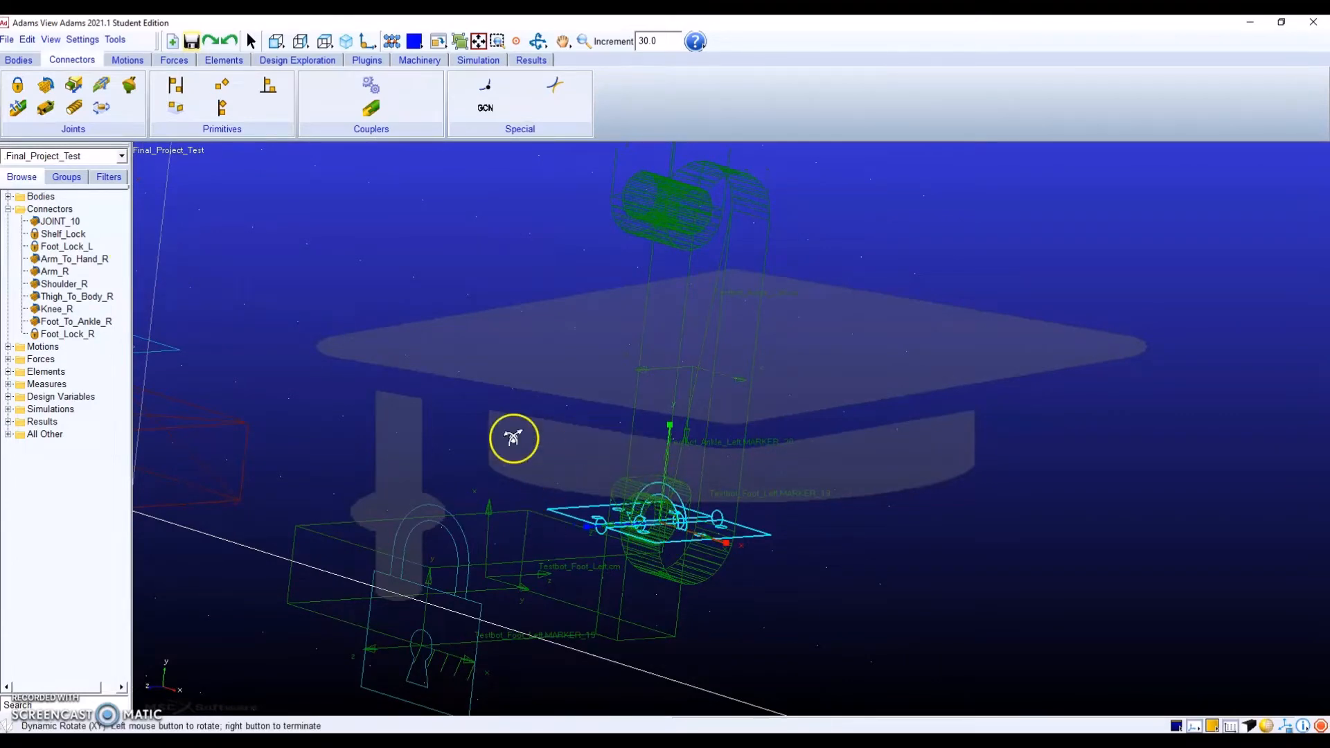
left_click_drag(514, 438, 439, 437)
right_click(400, 410)
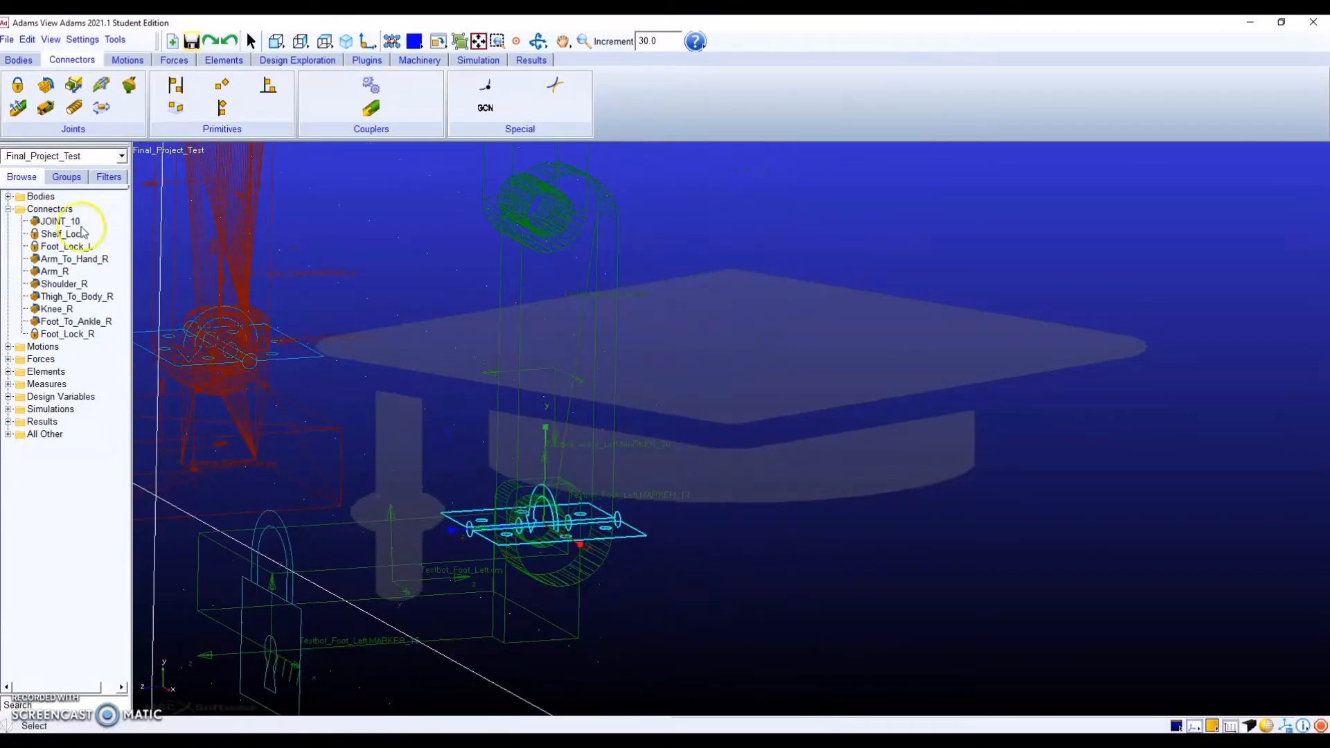
right_click(71, 226)
left_click(89, 231)
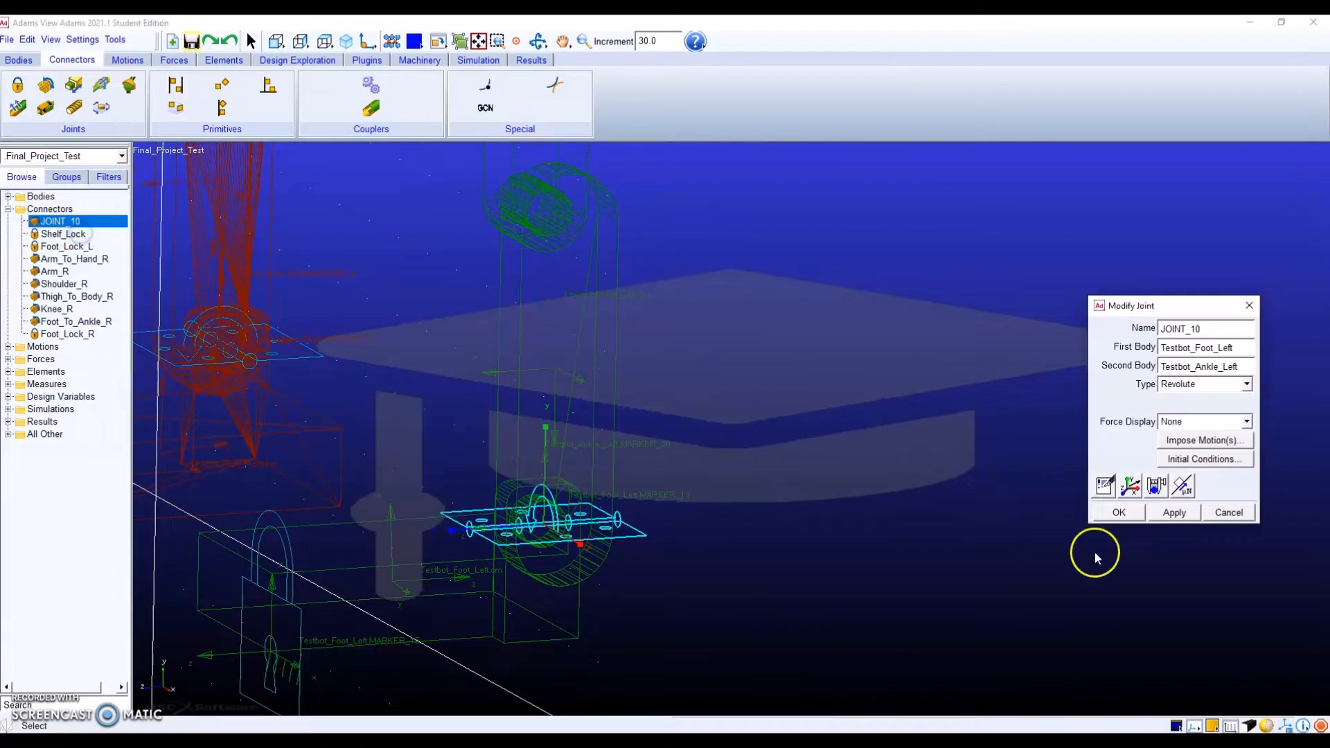
left_click(1128, 486)
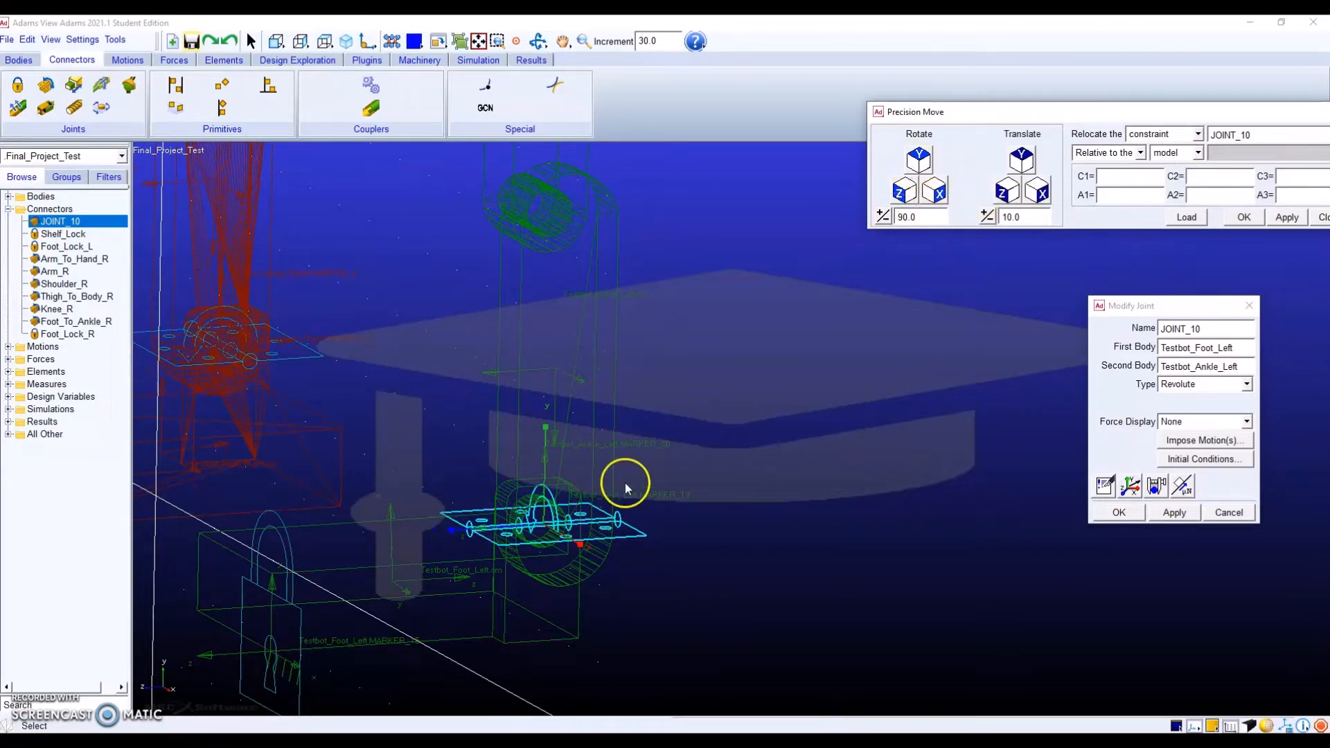
left_click(919, 162)
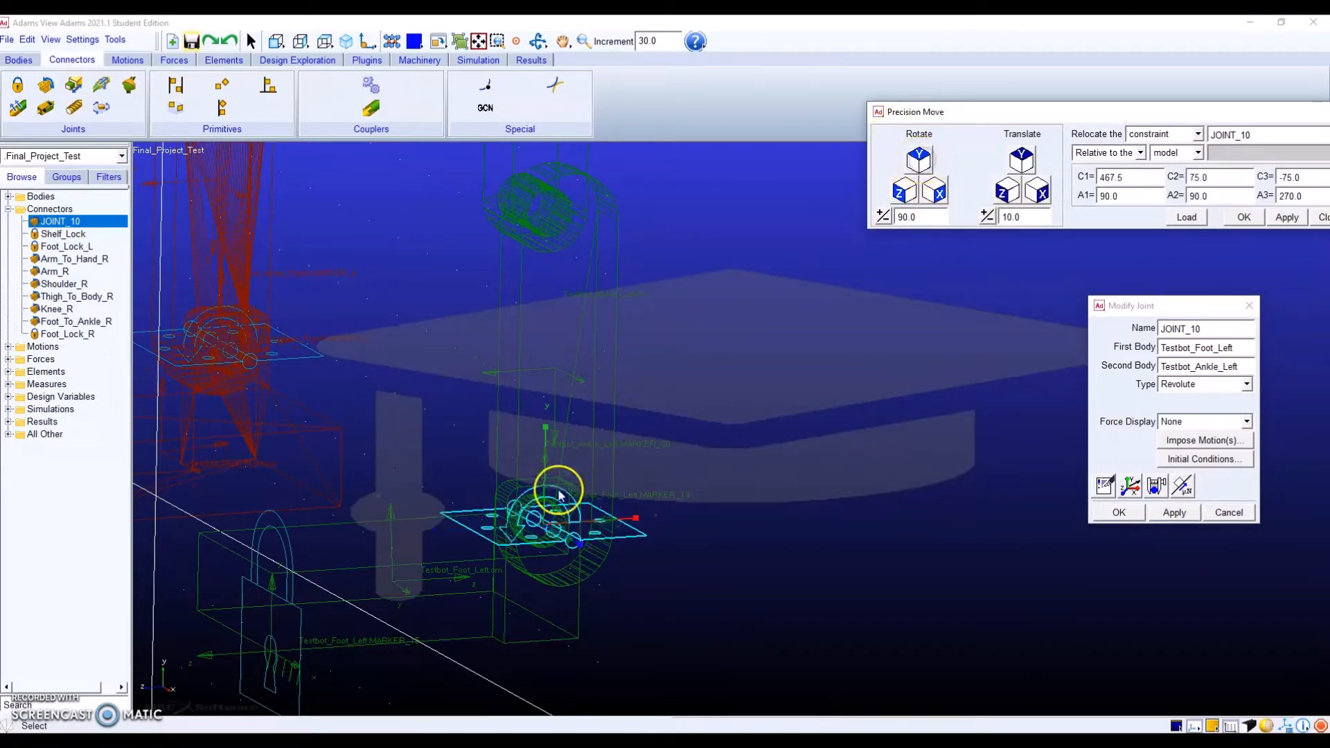
left_click(1244, 217)
left_click(1118, 512)
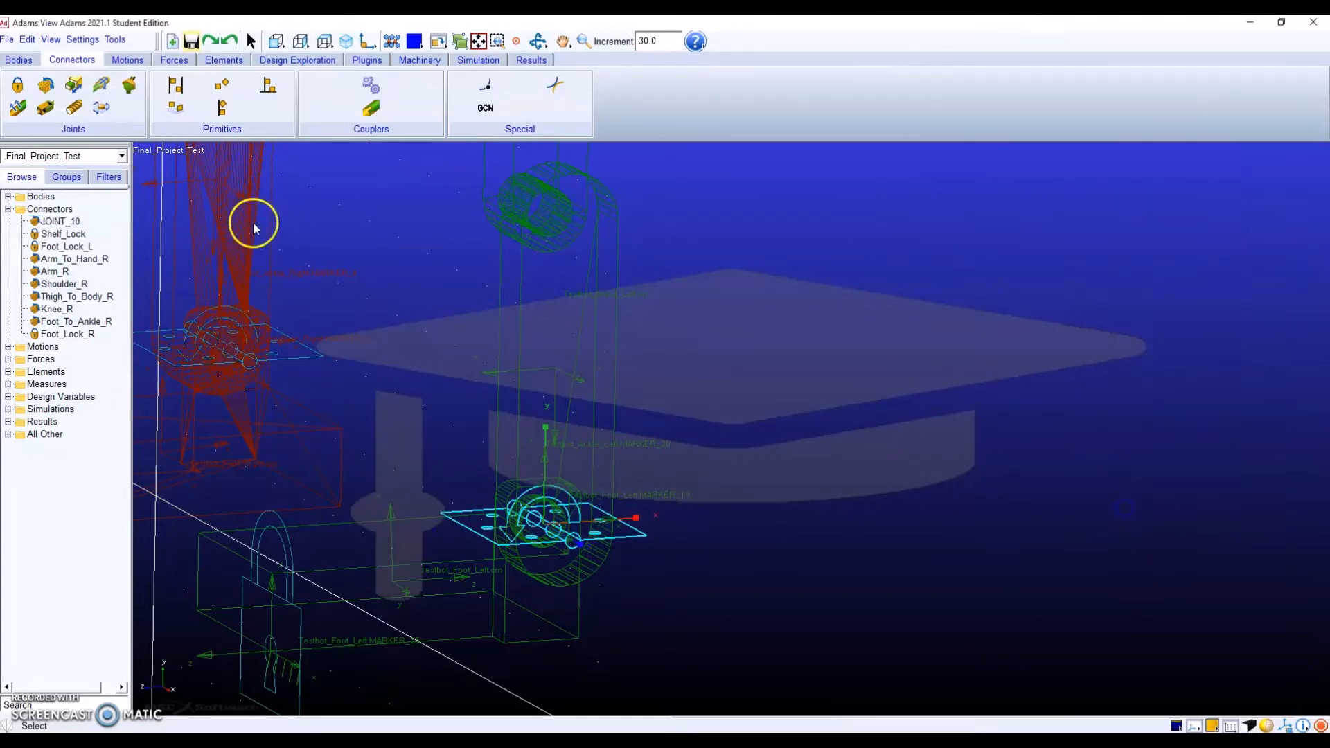
Rename the left foot's revolute joint, JOINT_10, as Foot_To_Ankle_L.
right_click(31, 223)
right_click(30, 221)
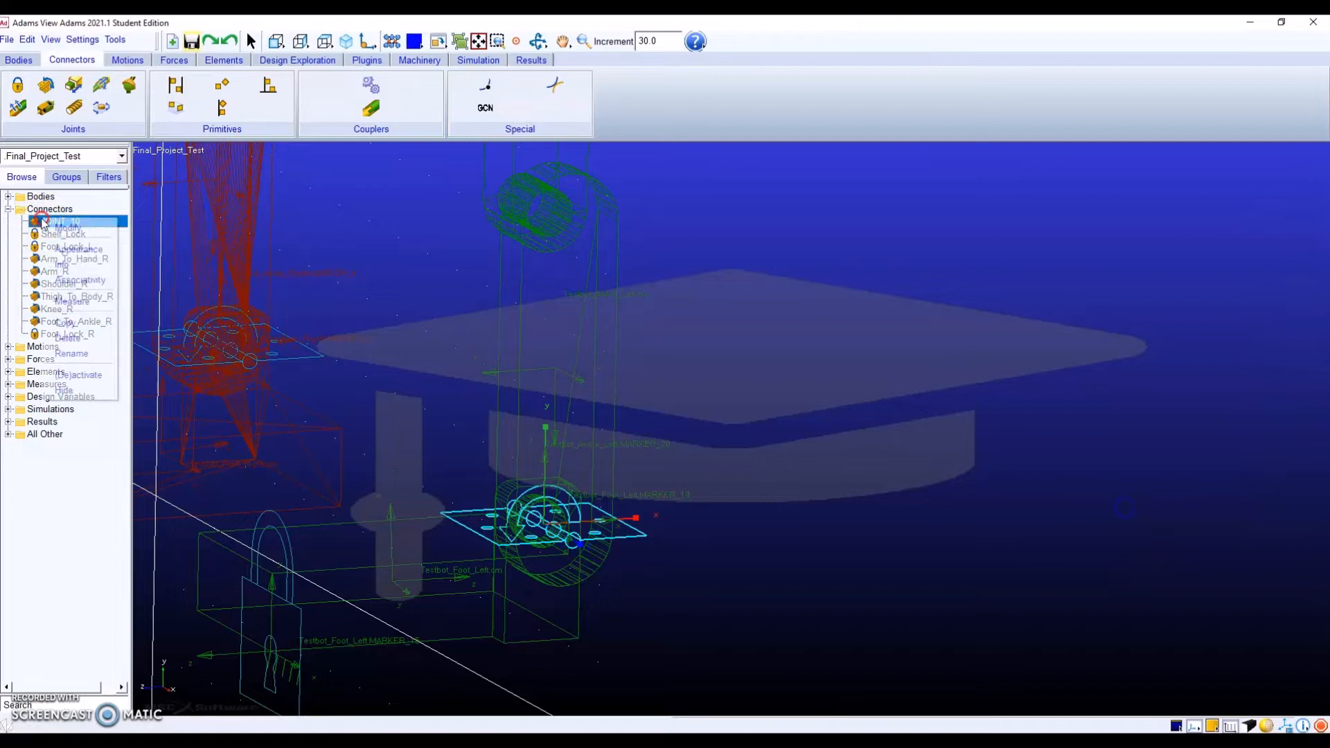
left_click(85, 354)
left_click_drag(313, 168, 148, 167)
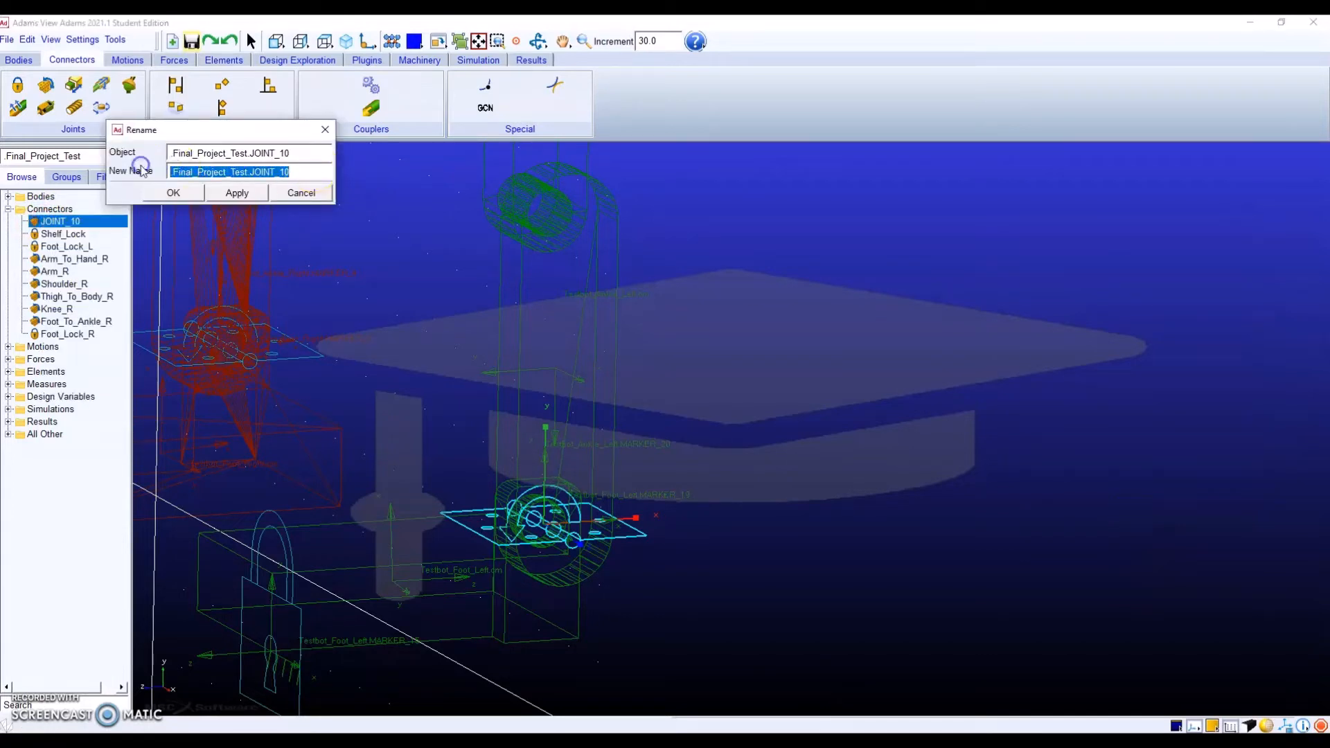
key("BackSpace")
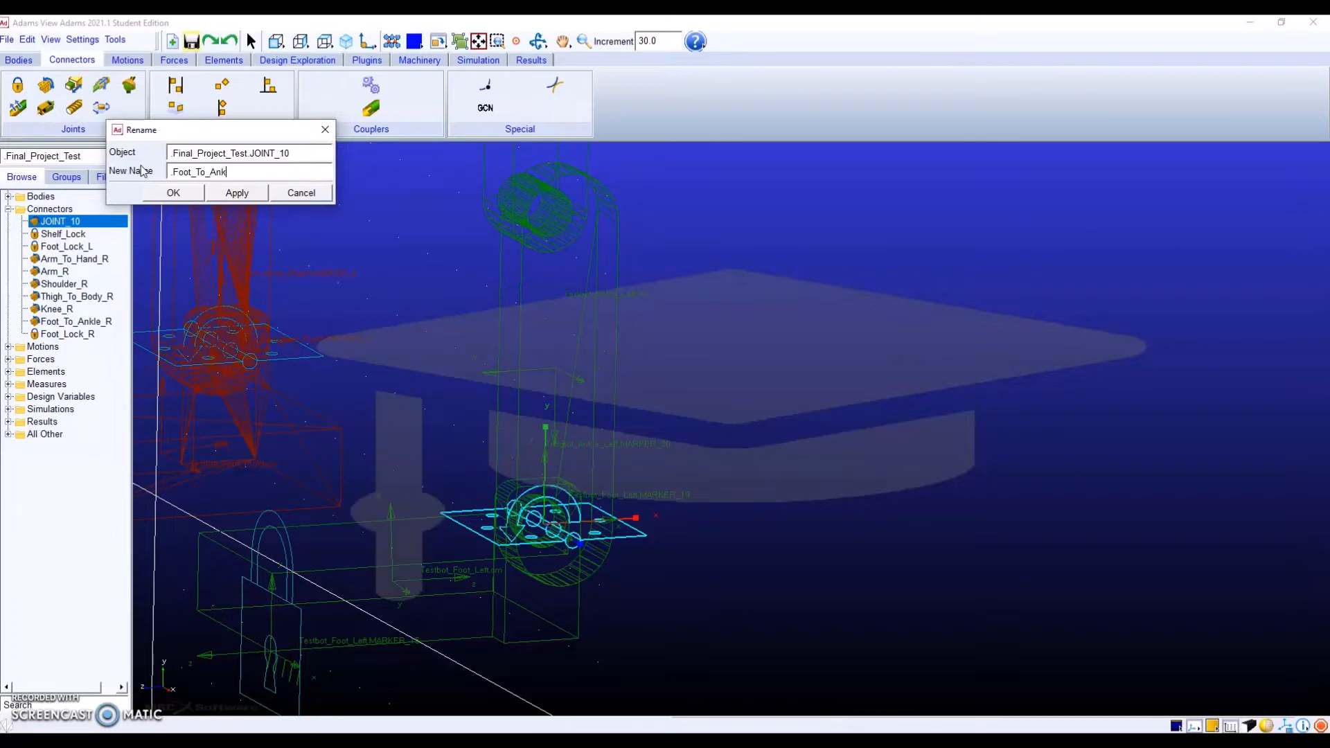
left_click(166, 191)
Examine the knee hinge at the upper end of Testbot_Ankle_Left up close.
key("t")
left_click_drag(585, 333, 742, 511)
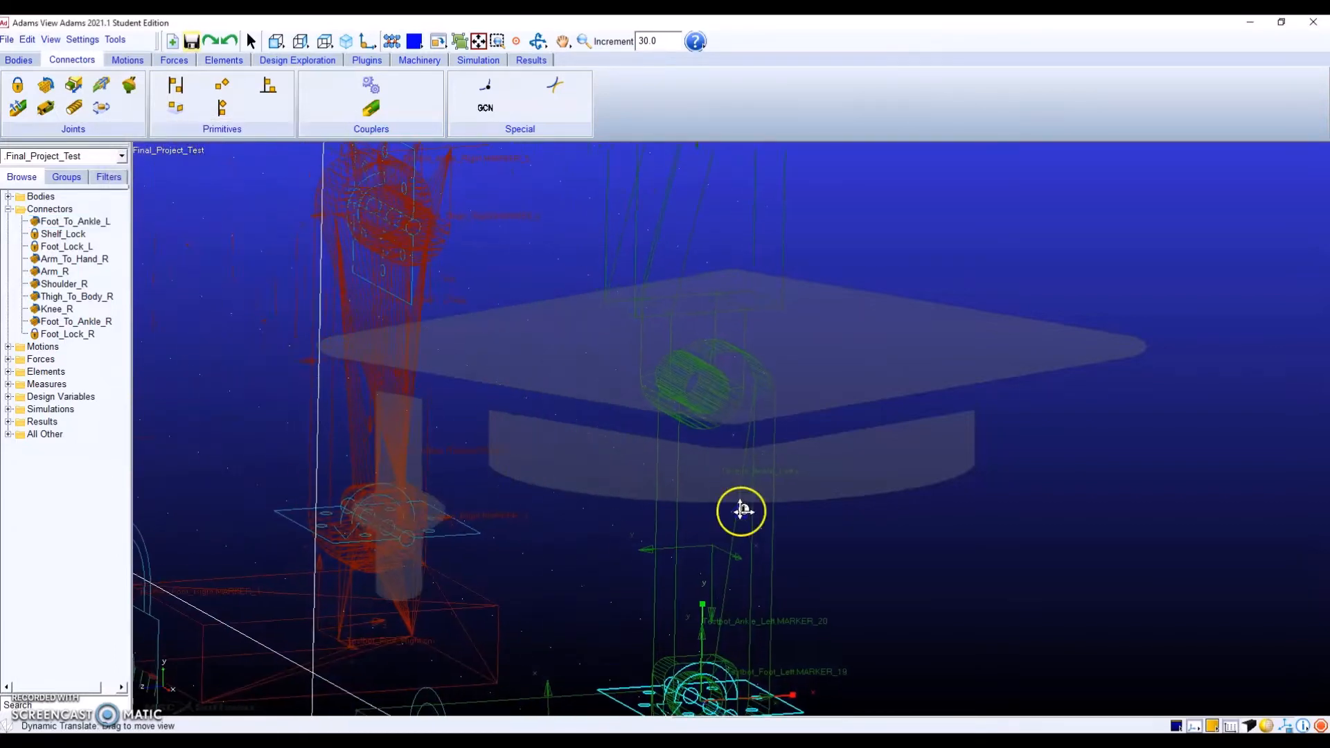
key("r")
left_click_drag(714, 438, 750, 437)
left_click(765, 414)
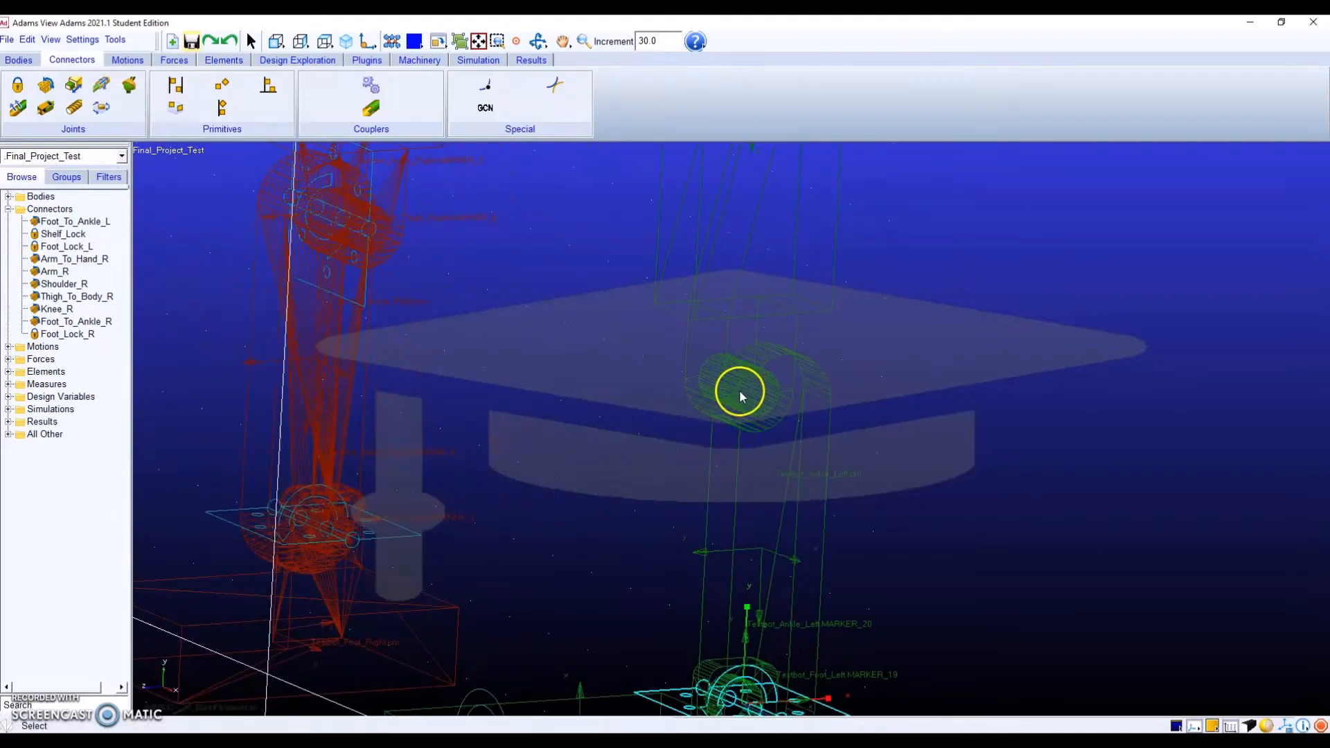
key("r")
left_click_drag(738, 389, 1084, 472)
key("z")
left_click_drag(971, 480, 518, 393)
key("t")
key("r")
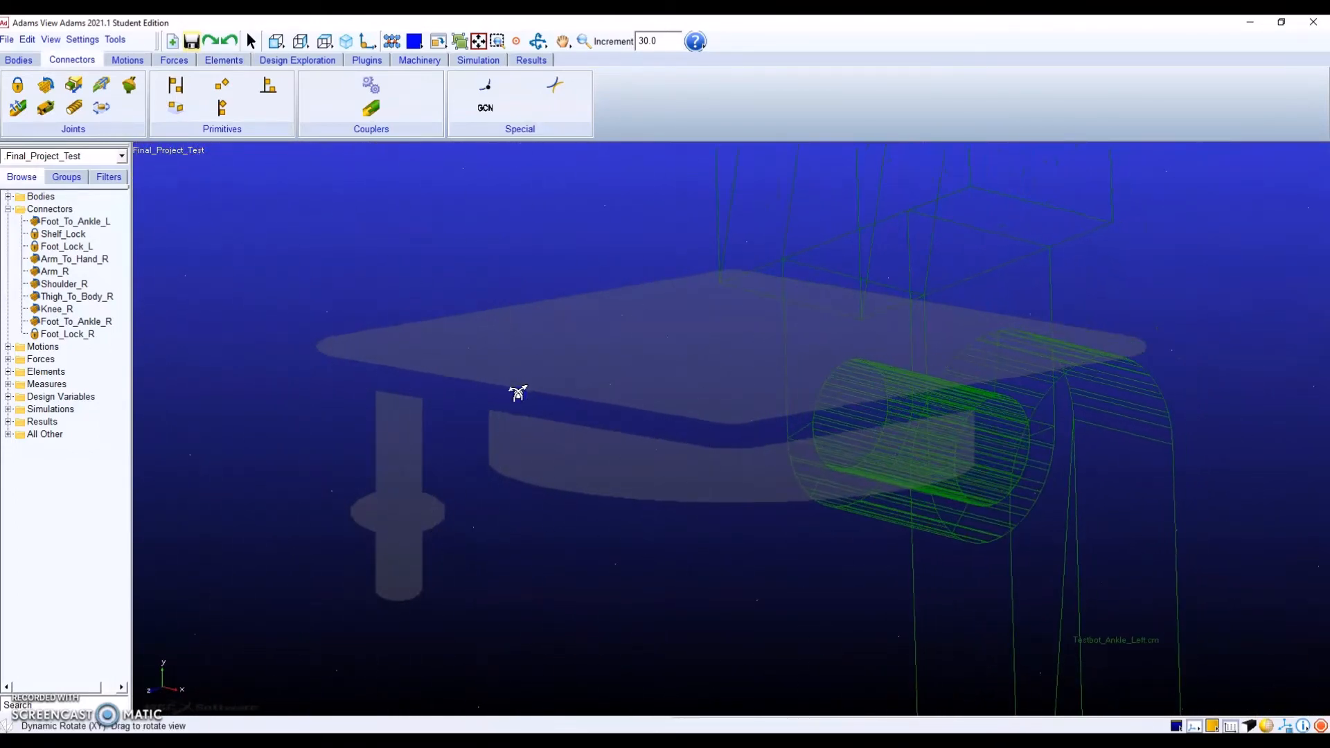
key("Escape")
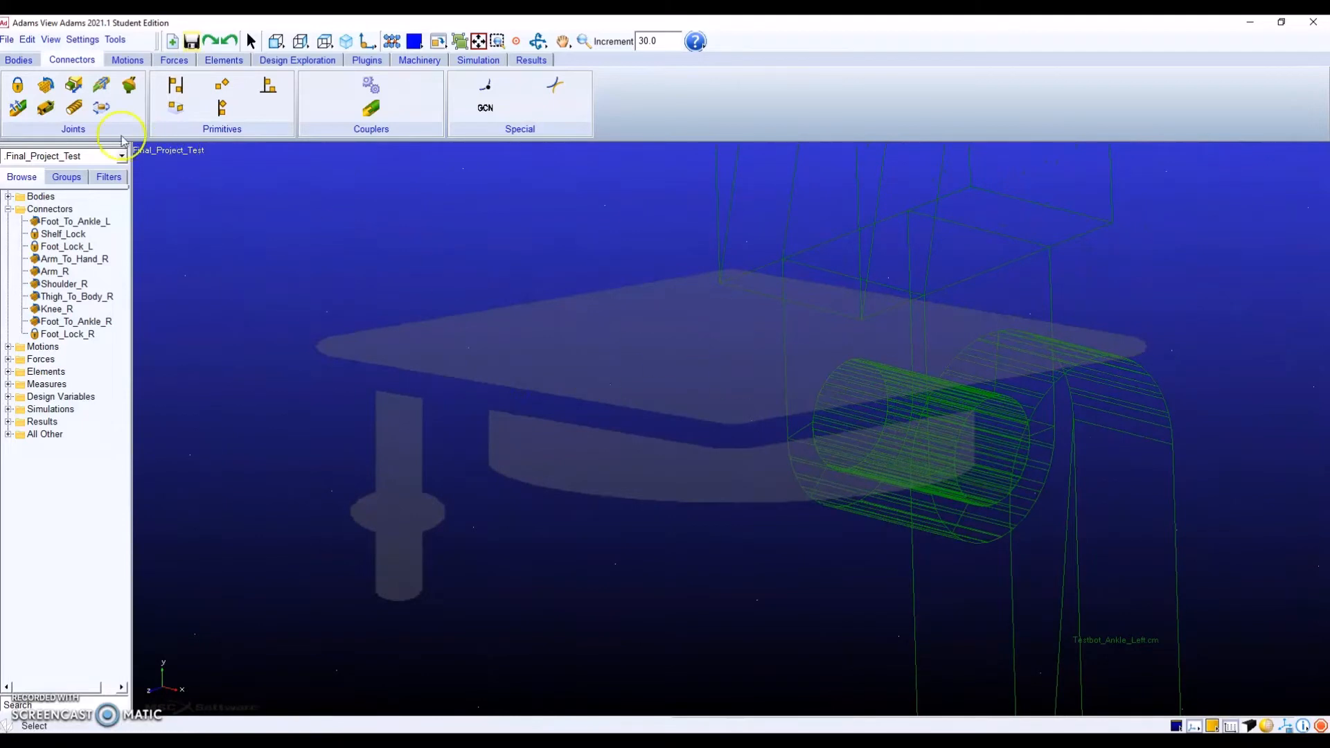
Create a two-body, one-location revolute joint normal to the grid between Testbot_Ankle_Left and Testbot_Thigh_Left at the centre of the knee hinge.
left_click(46, 86)
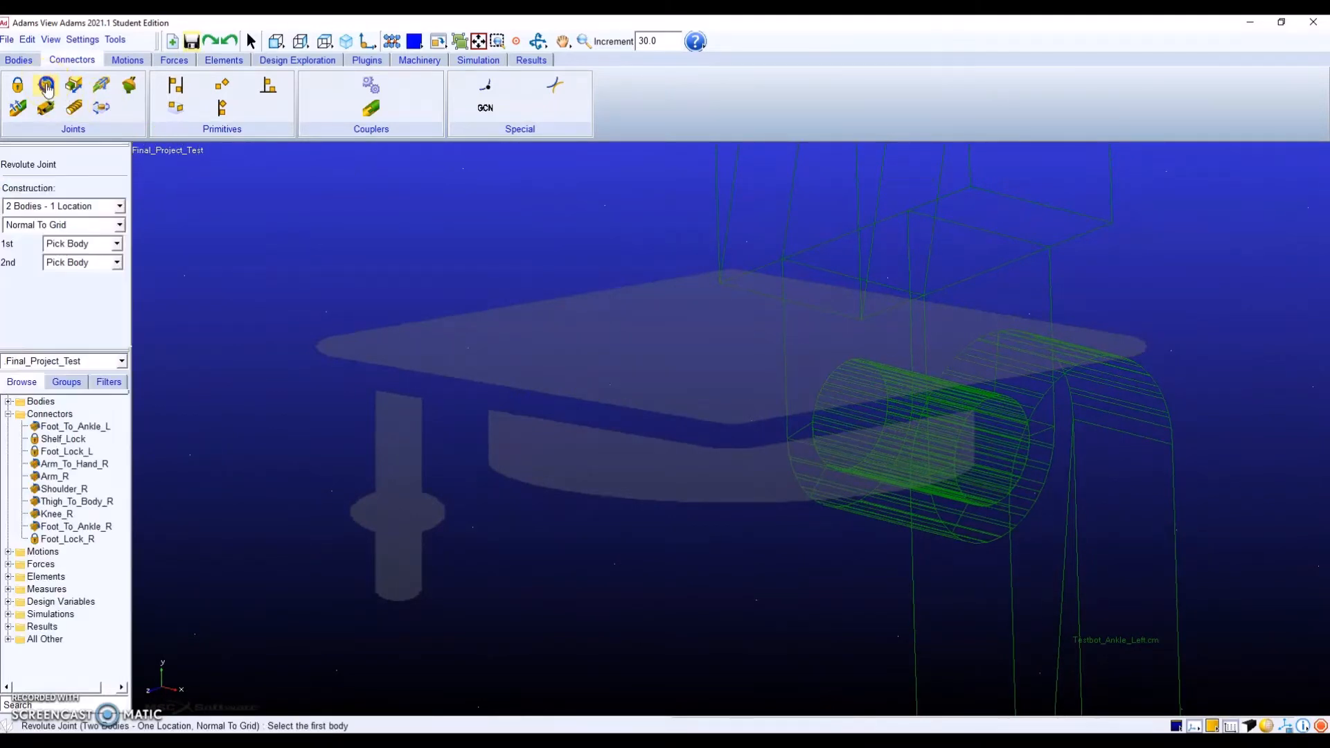
left_click(1154, 535)
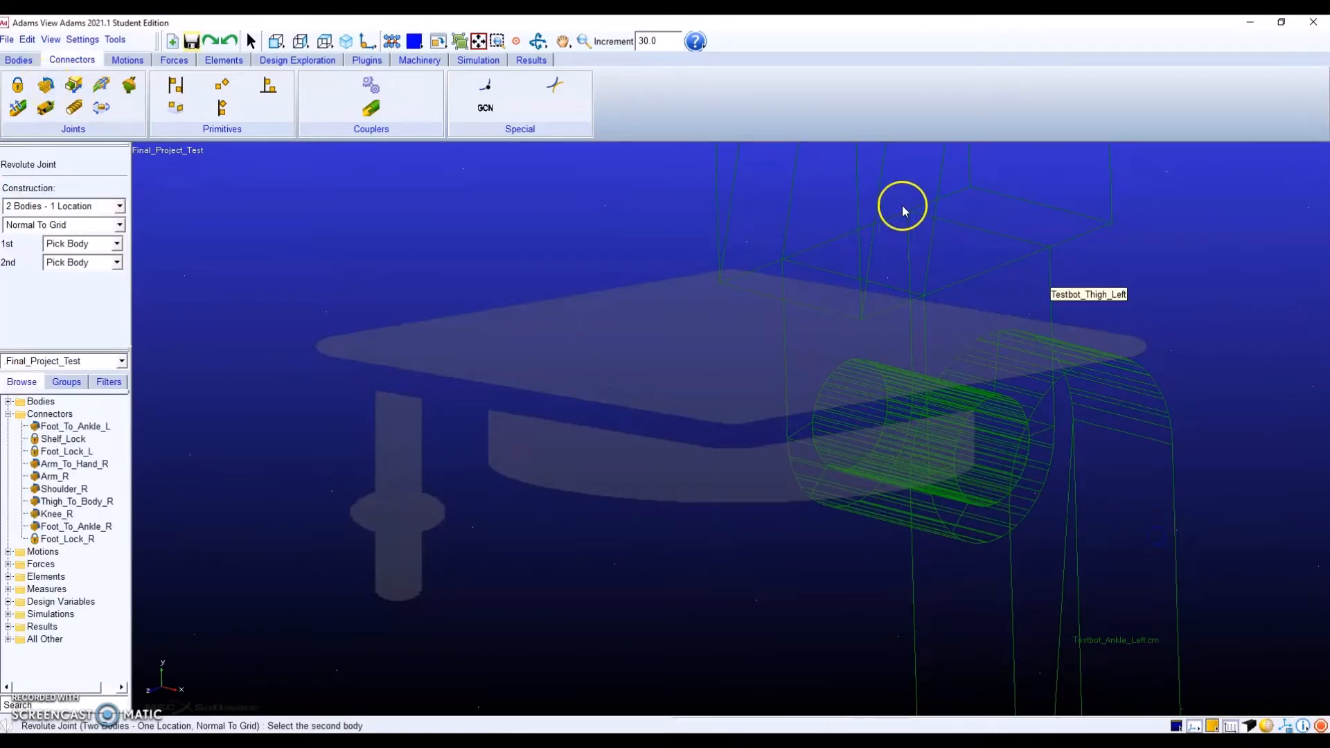
left_click(1016, 473)
Rotate the left knee's revolute joint 90 degrees about the Y axis and 90 degrees about the X axis.
key("r")
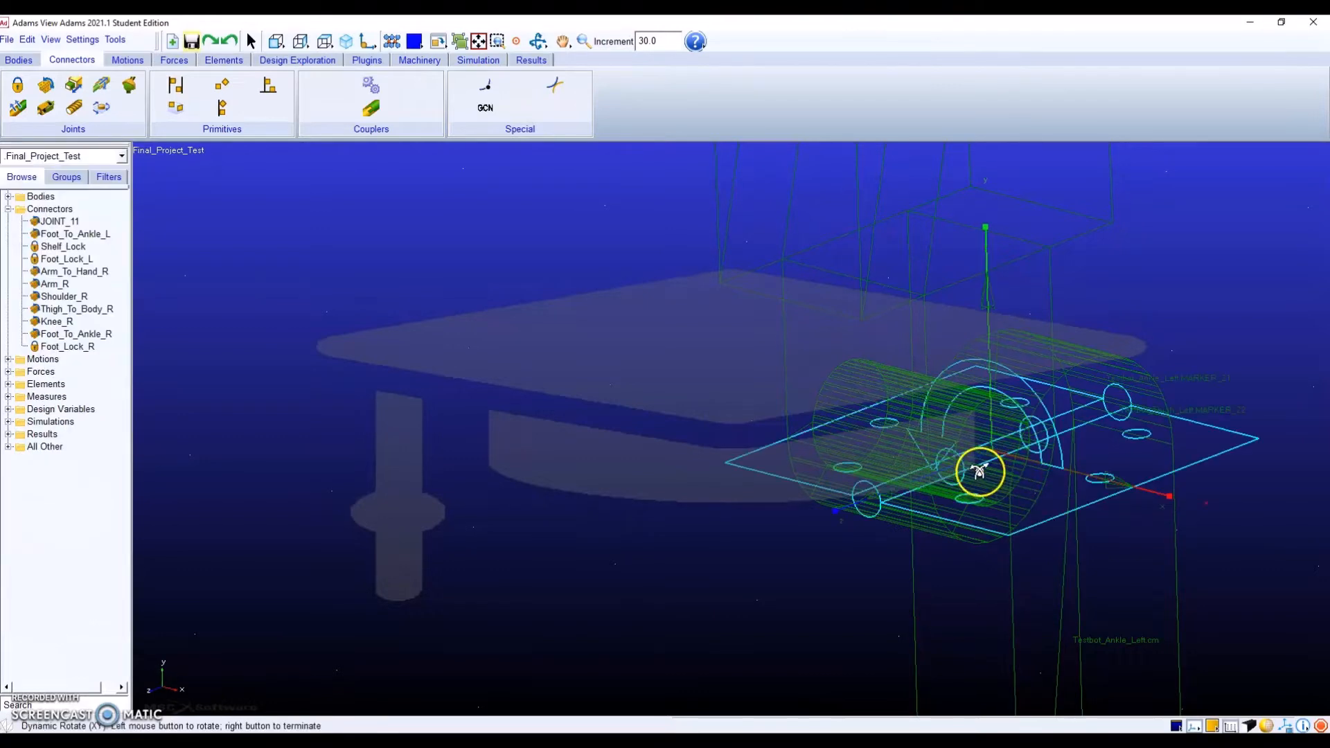
key("z")
left_click_drag(820, 448, 806, 504)
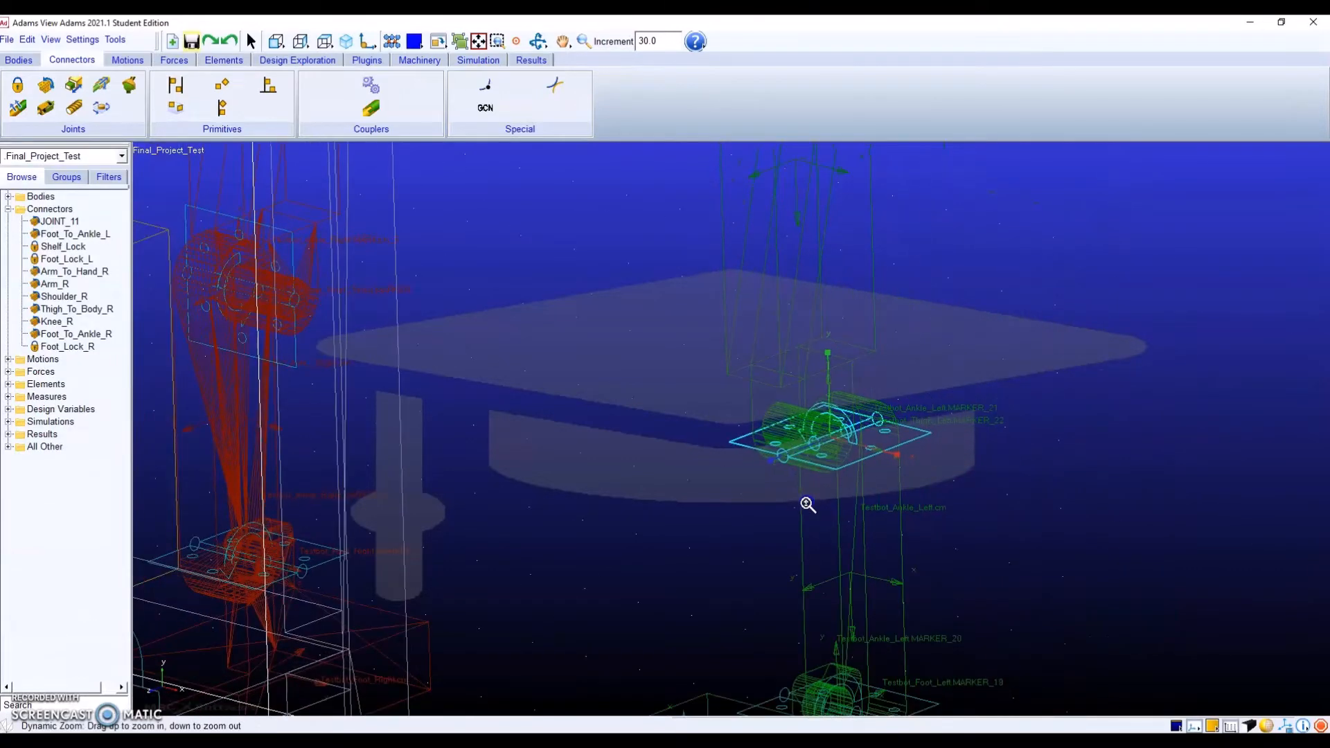
right_click(59, 211)
right_click(60, 221)
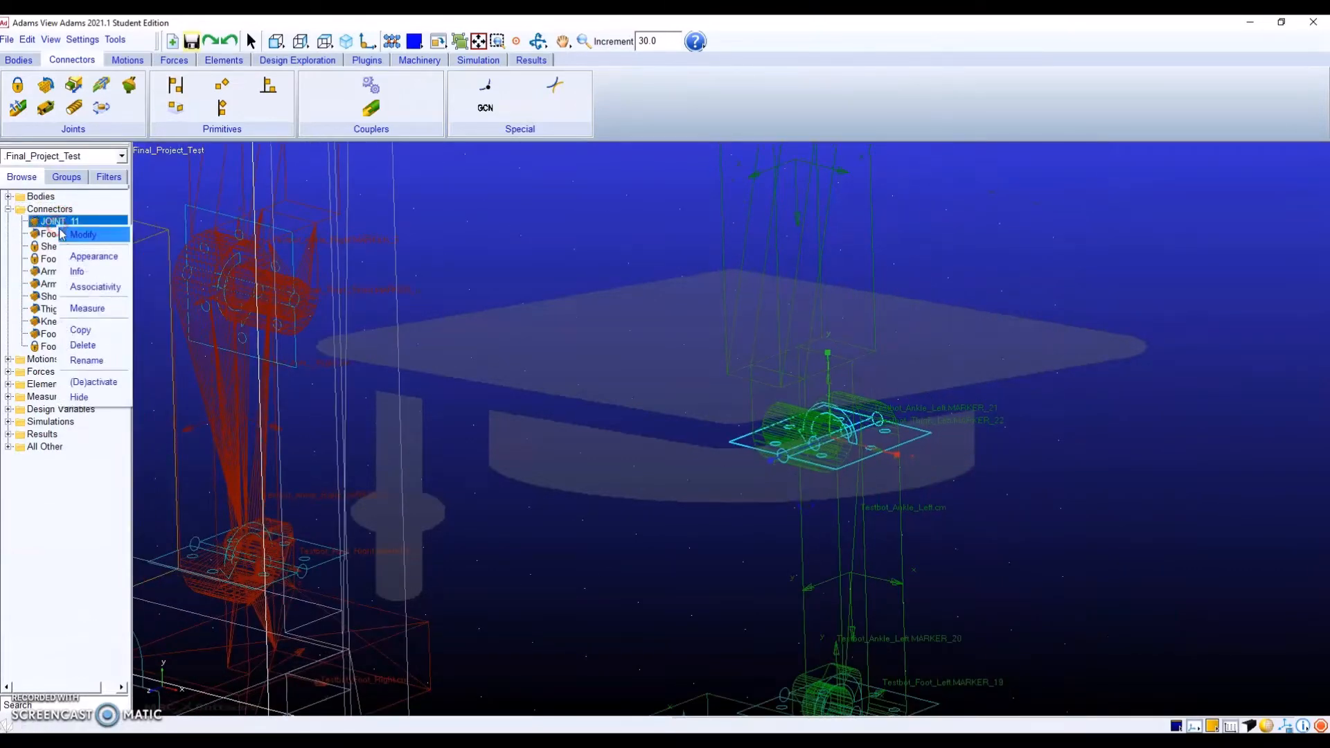
left_click(64, 233)
left_click(1131, 486)
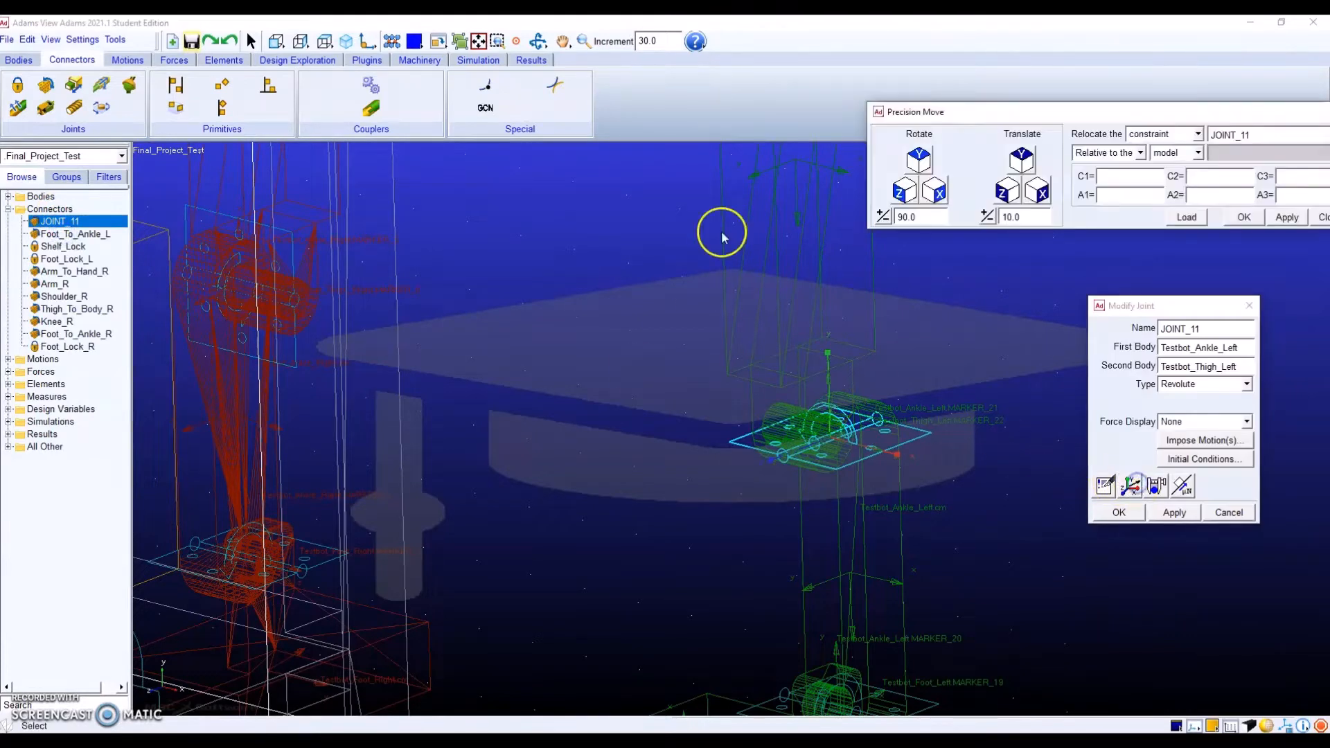
left_click(920, 167)
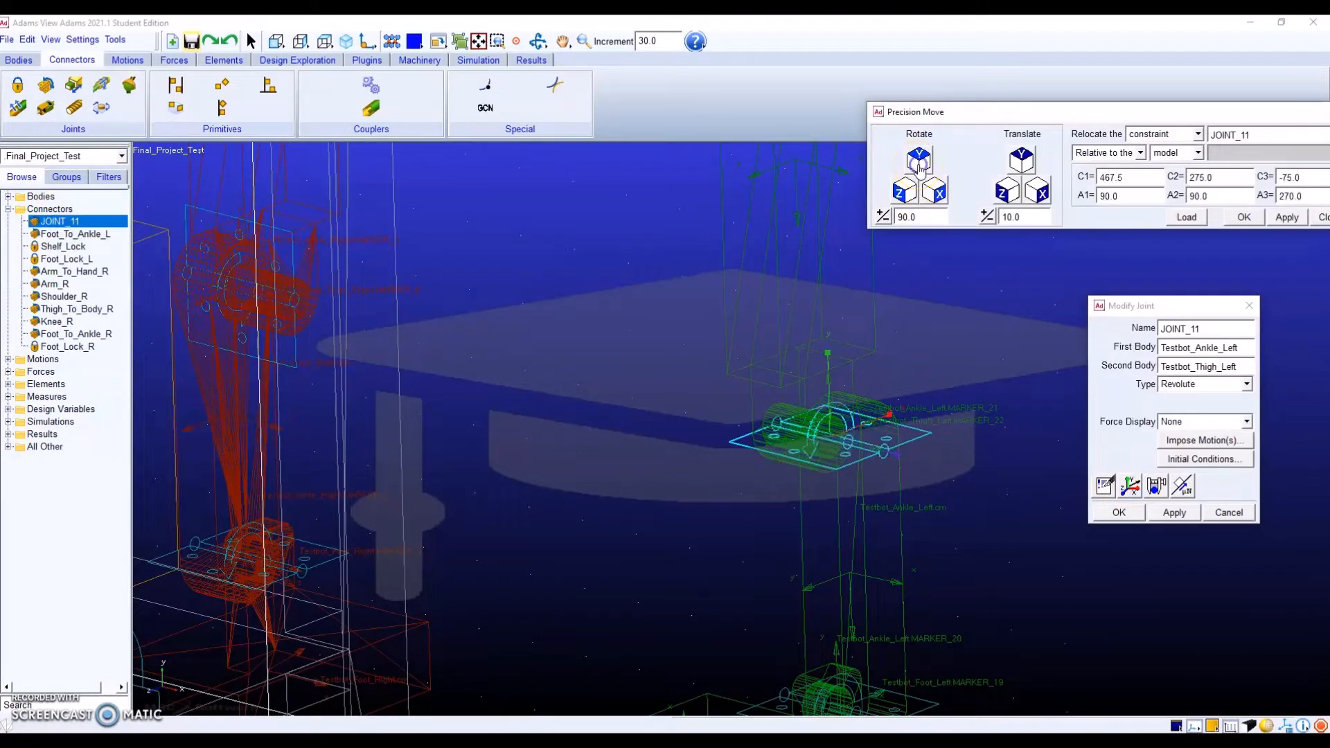
left_click(946, 204)
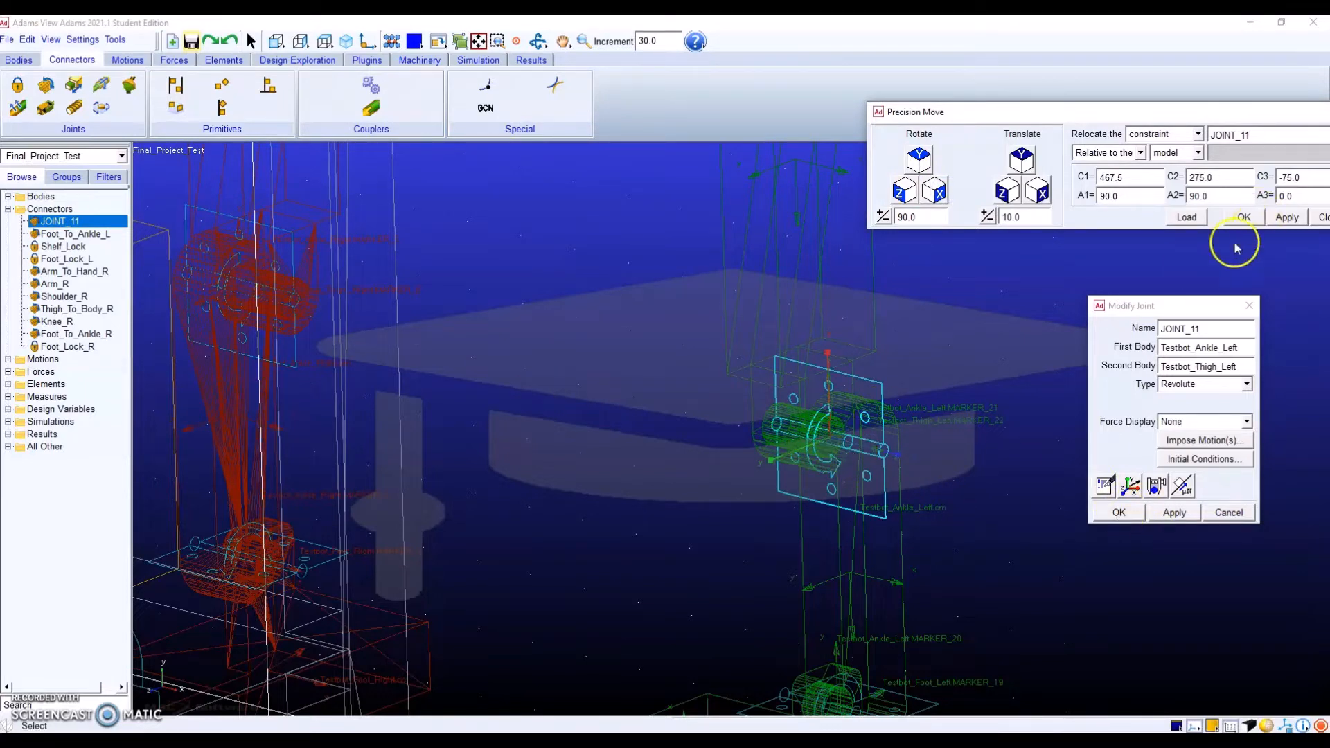
left_click(1243, 216)
left_click(1118, 512)
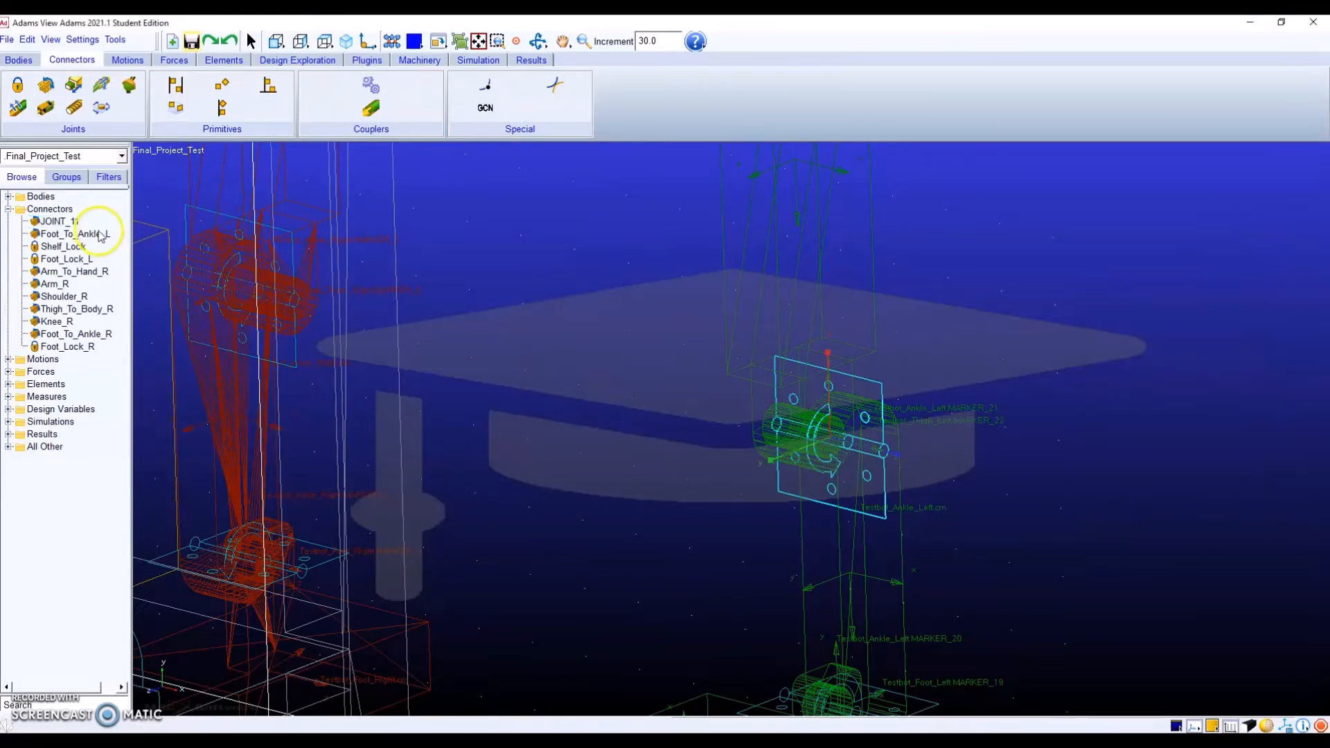
Rename the left knee's revolute joint, JOINT_11, as Knee_L.
right_click(69, 221)
left_click(104, 360)
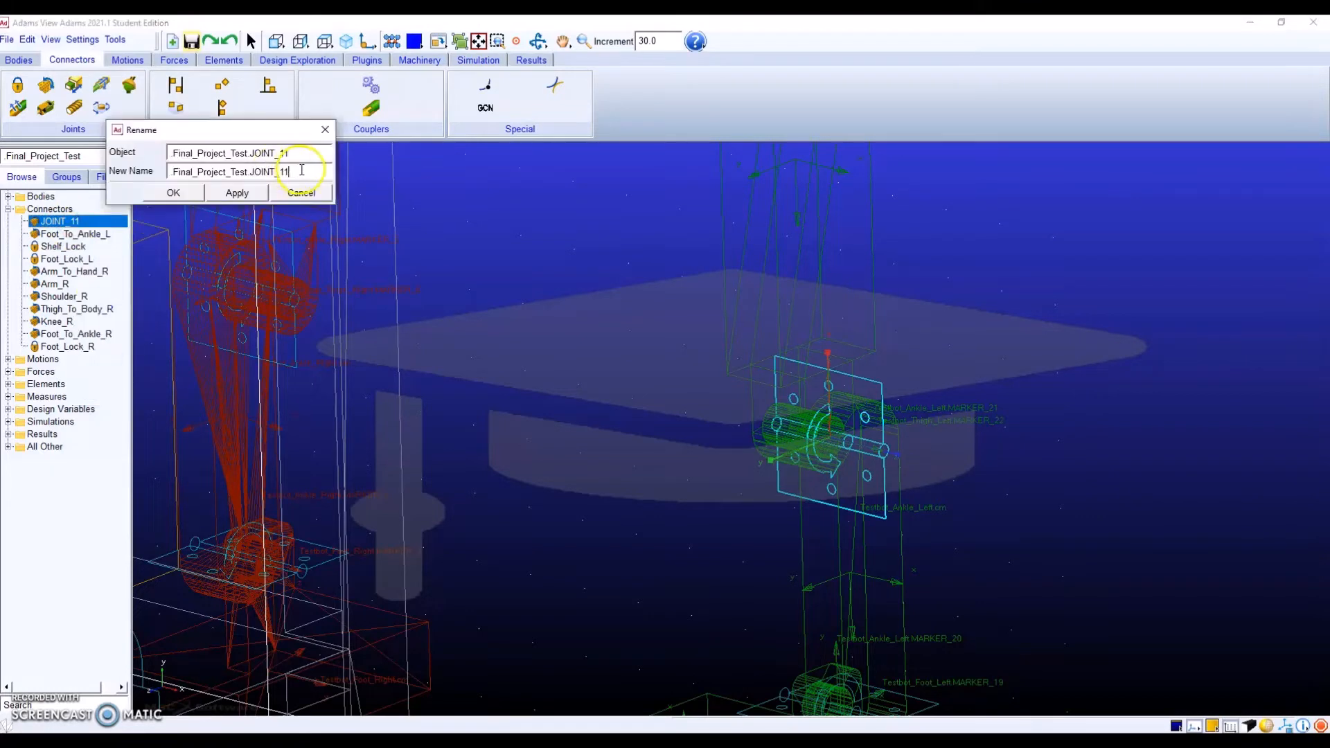
left_click_drag(301, 171, 119, 178)
key("BackSpace")
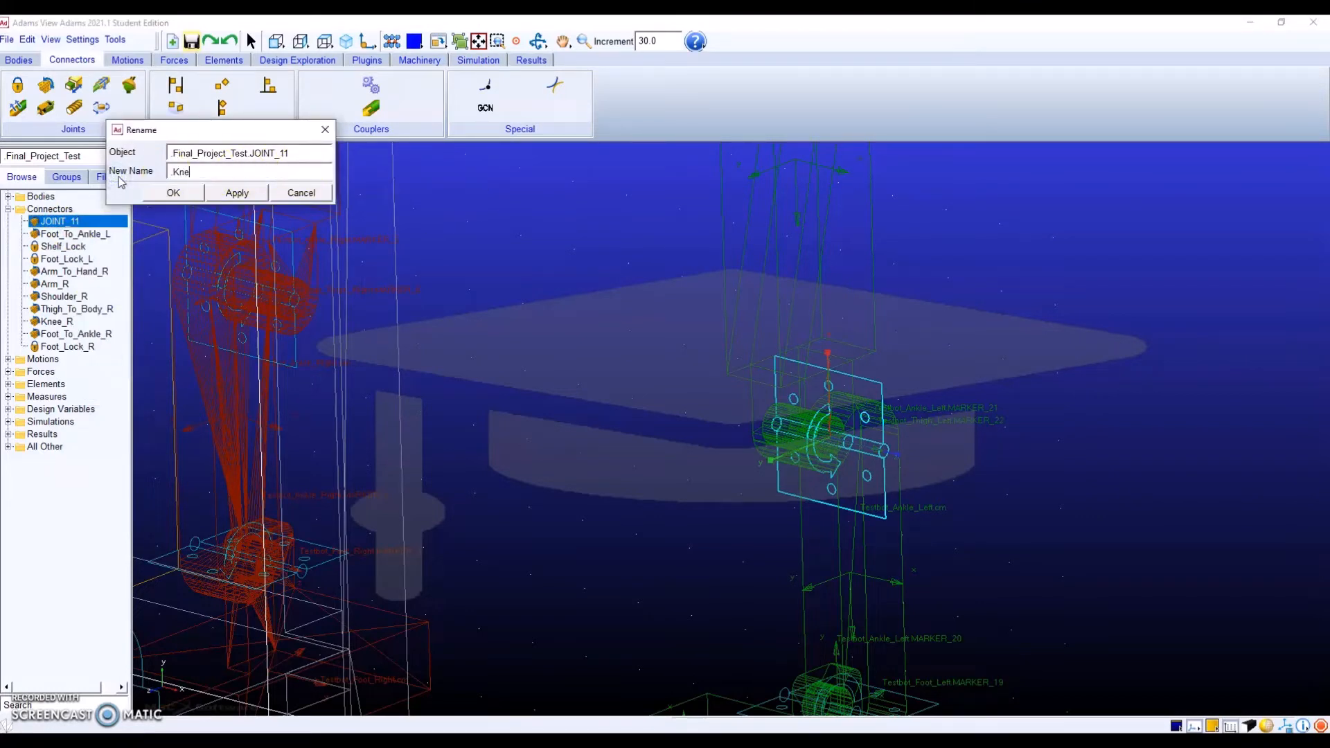
left_click(162, 191)
Create a two-body, one-location revolute joint normal to the grid between Testbot_Thigh_Left and Testbot_Body at the centre of the left hip hinge.
key("t")
left_click_drag(864, 260, 879, 511)
right_click(879, 511)
left_click(47, 84)
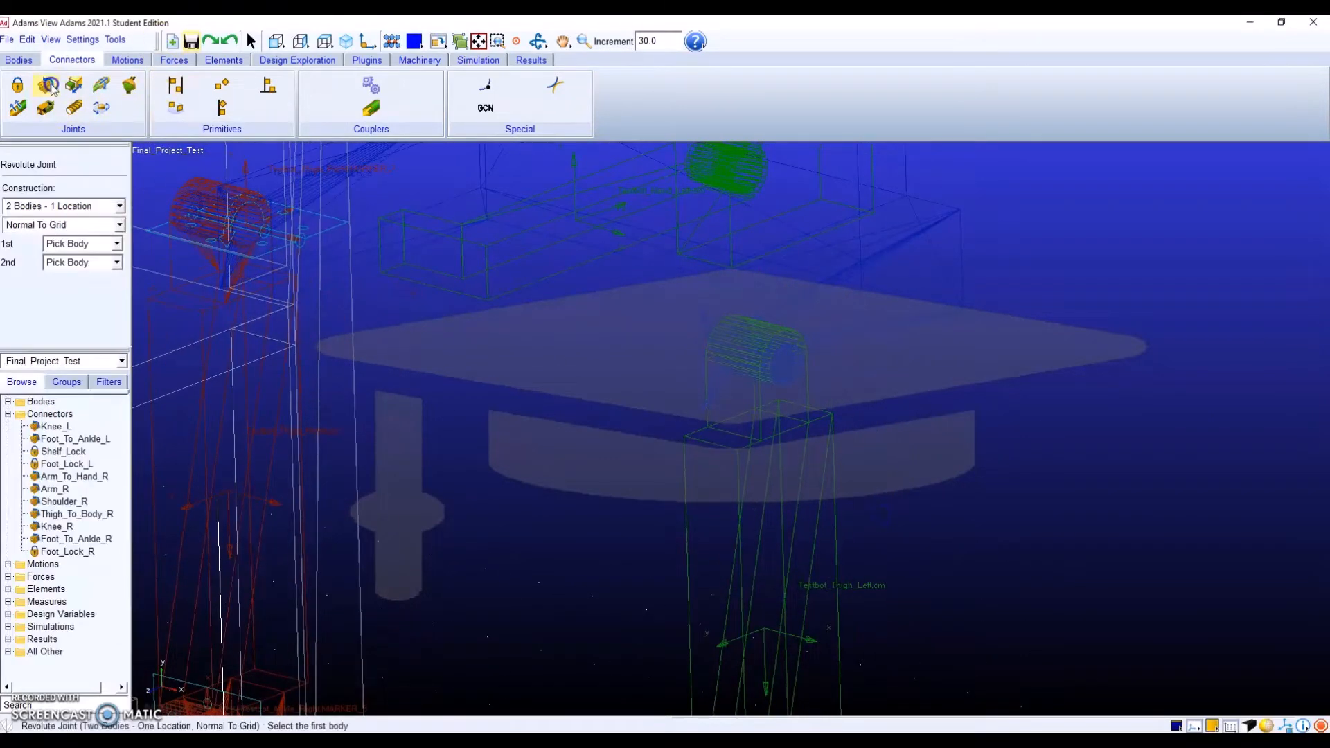
left_click(789, 478)
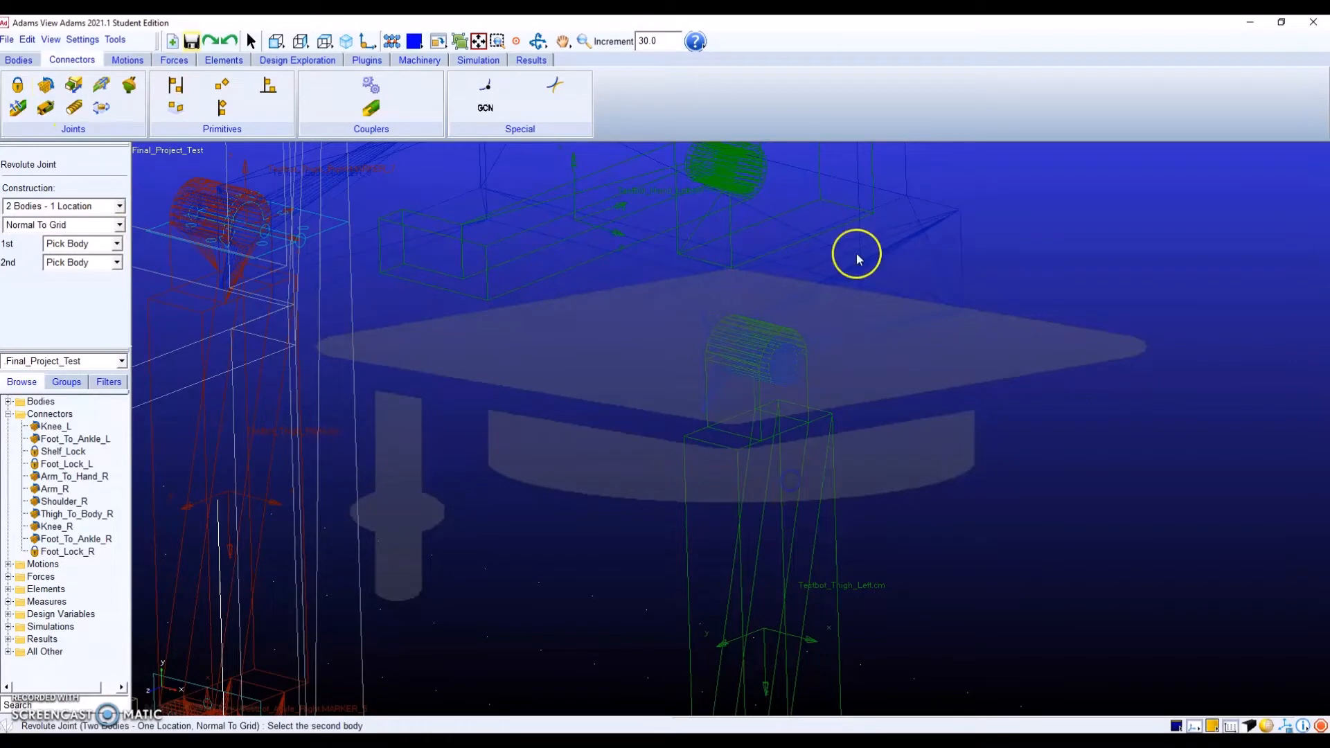
left_click(850, 305)
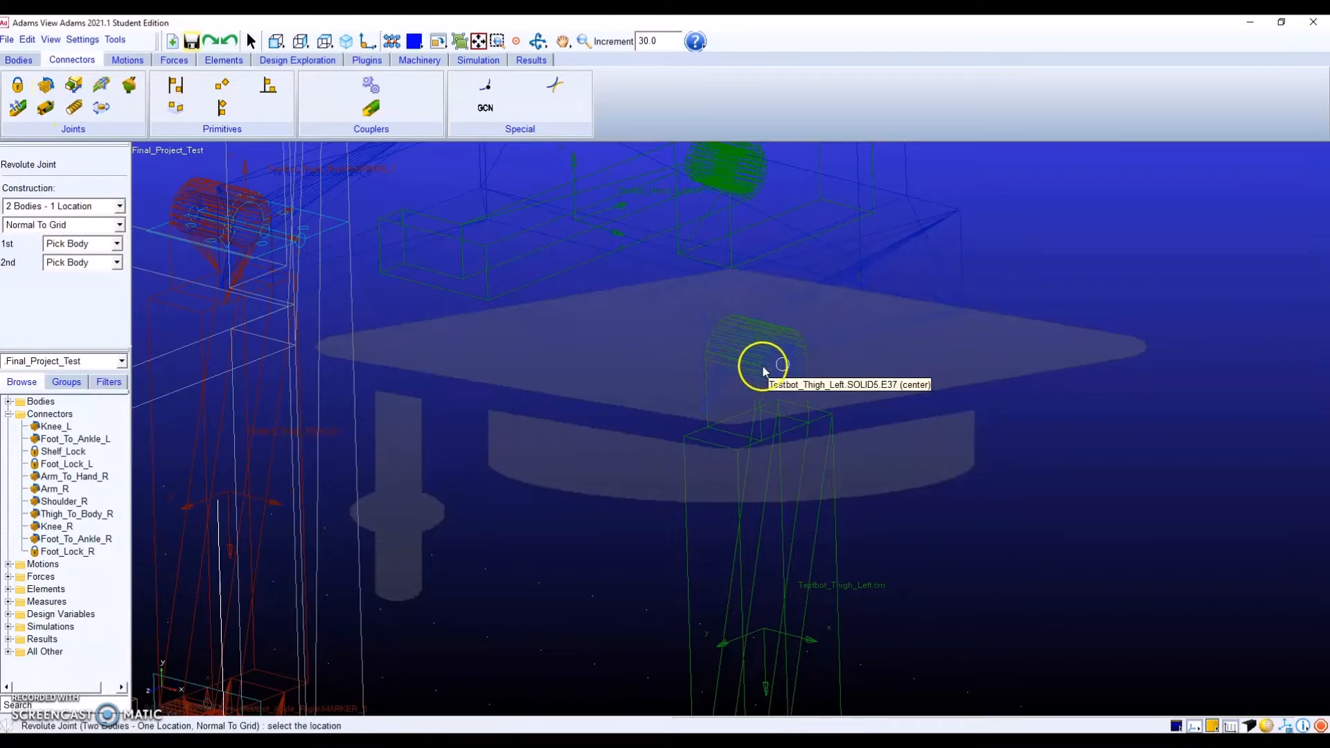
left_click(720, 359)
middle_click_drag(751, 368, 620, 363)
left_click(74, 324)
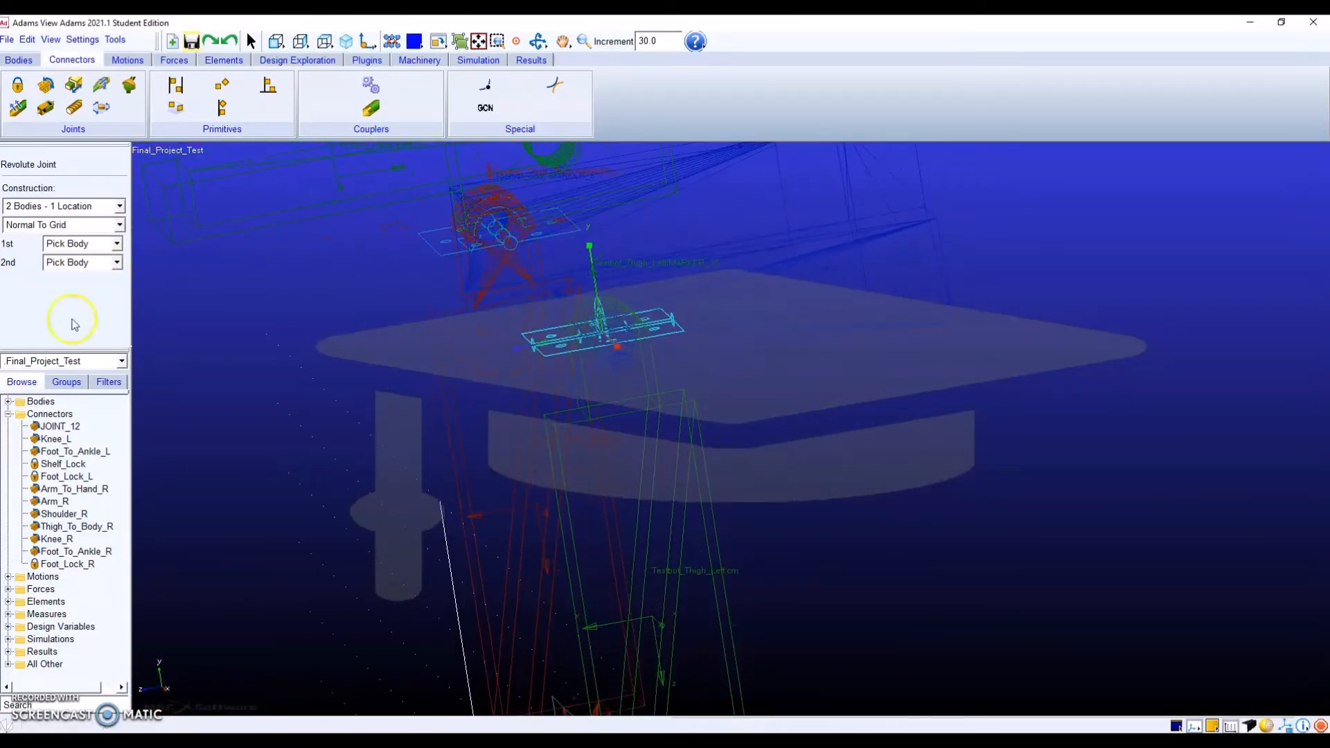
left_click(469, 423)
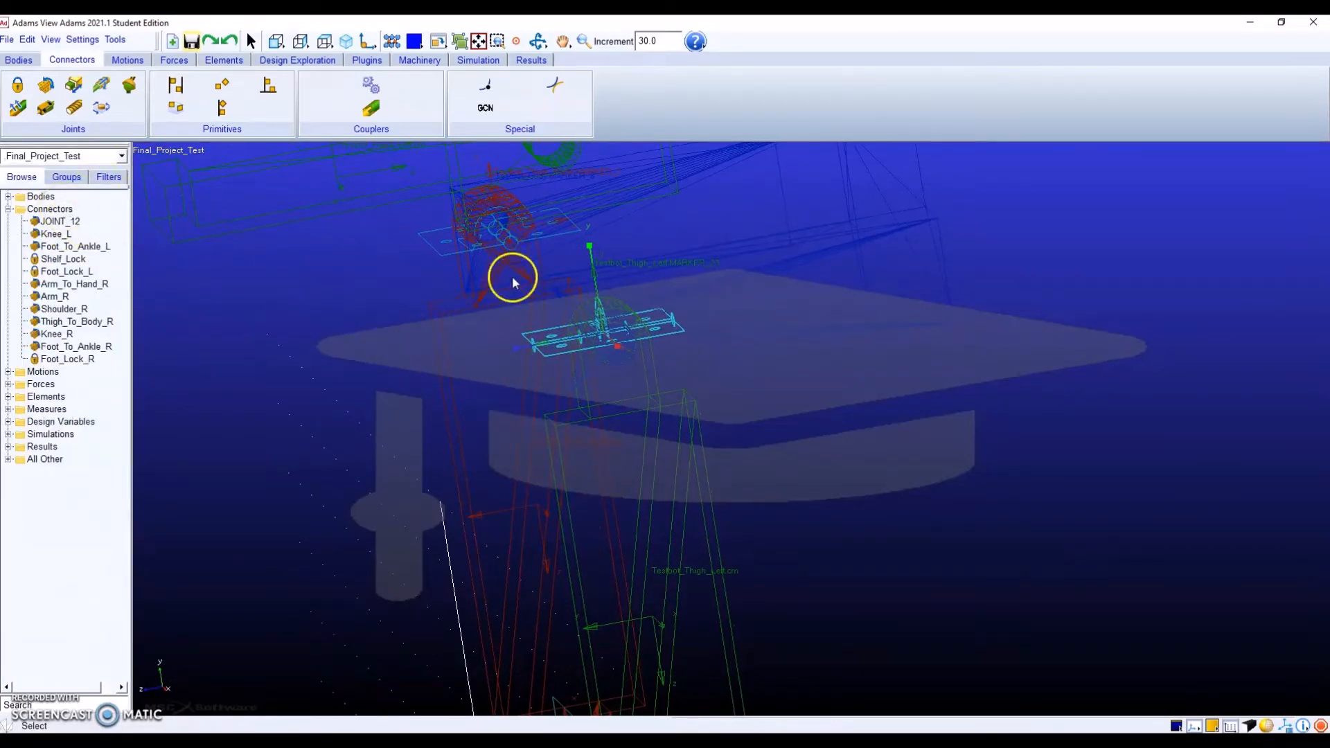
Rename the left hip's revolute joint, JOINT_12, as Thigh_To_Body_L.
right_click(74, 222)
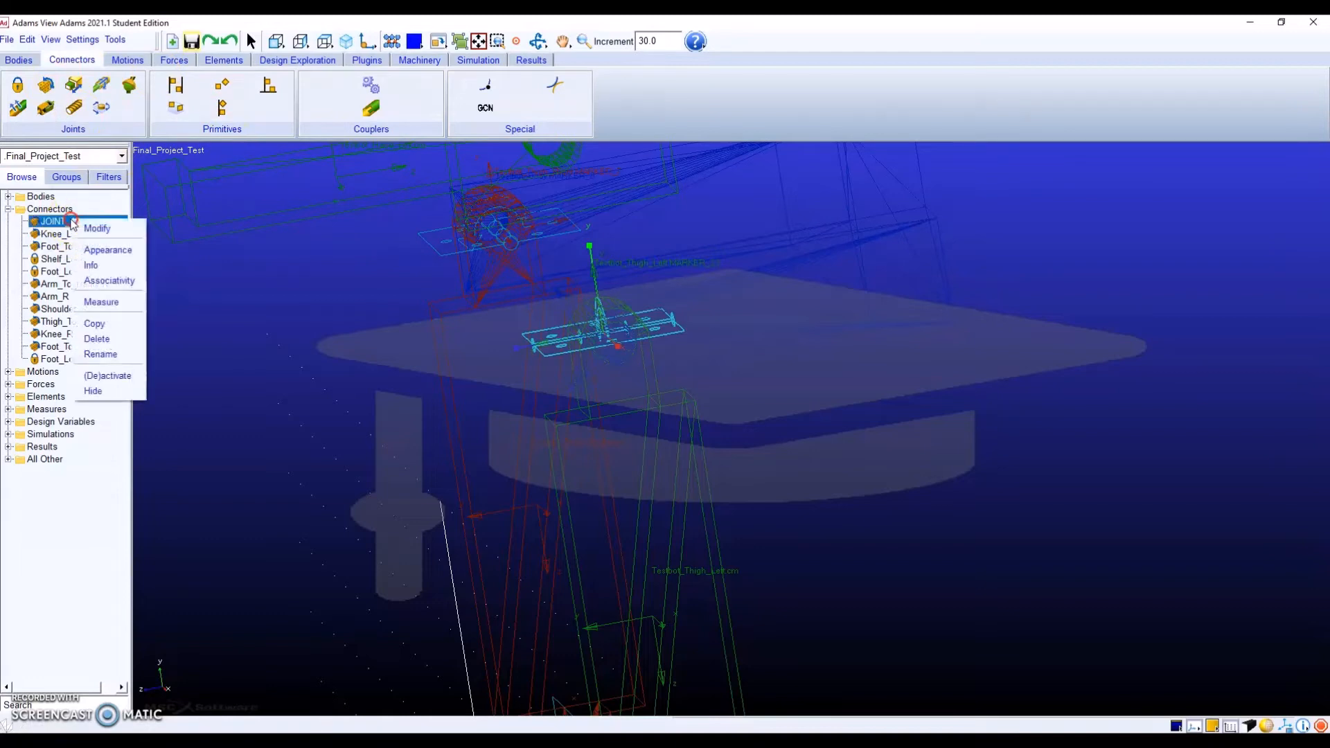
left_click(139, 359)
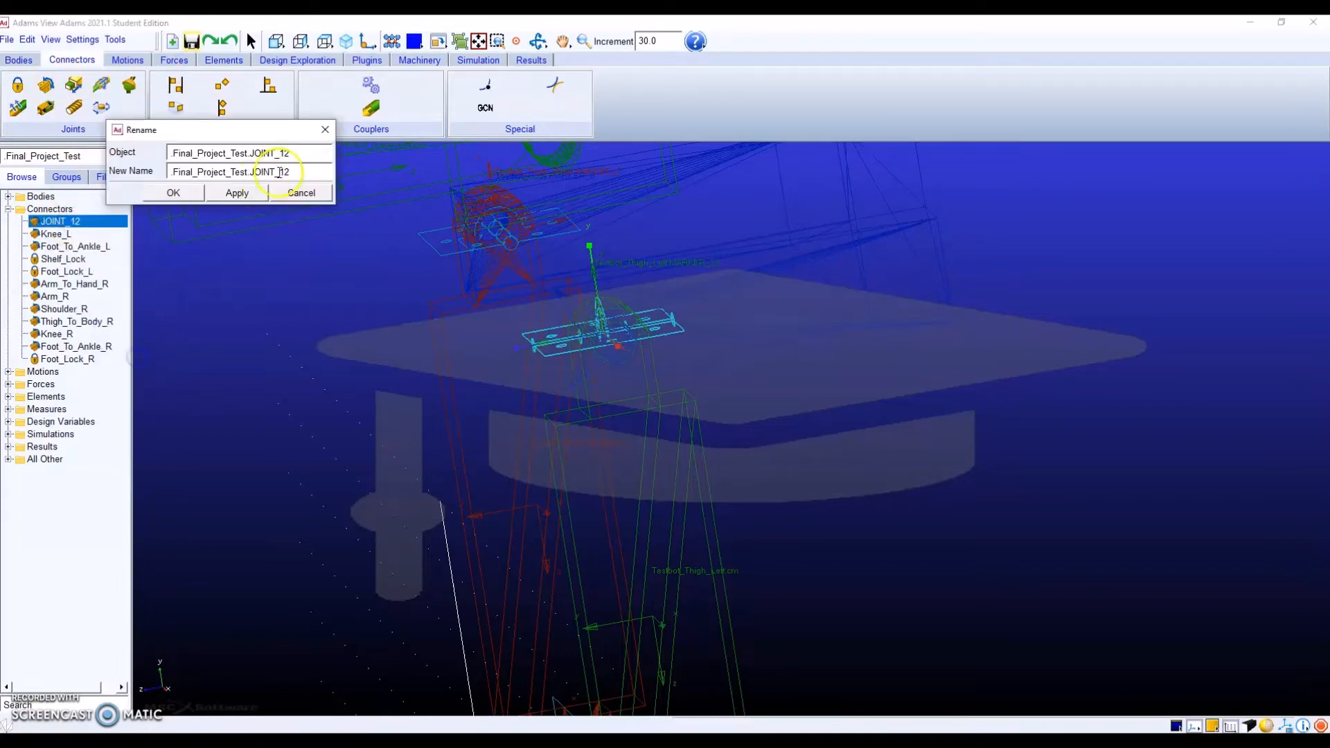
triple_click(164, 170)
type(".")
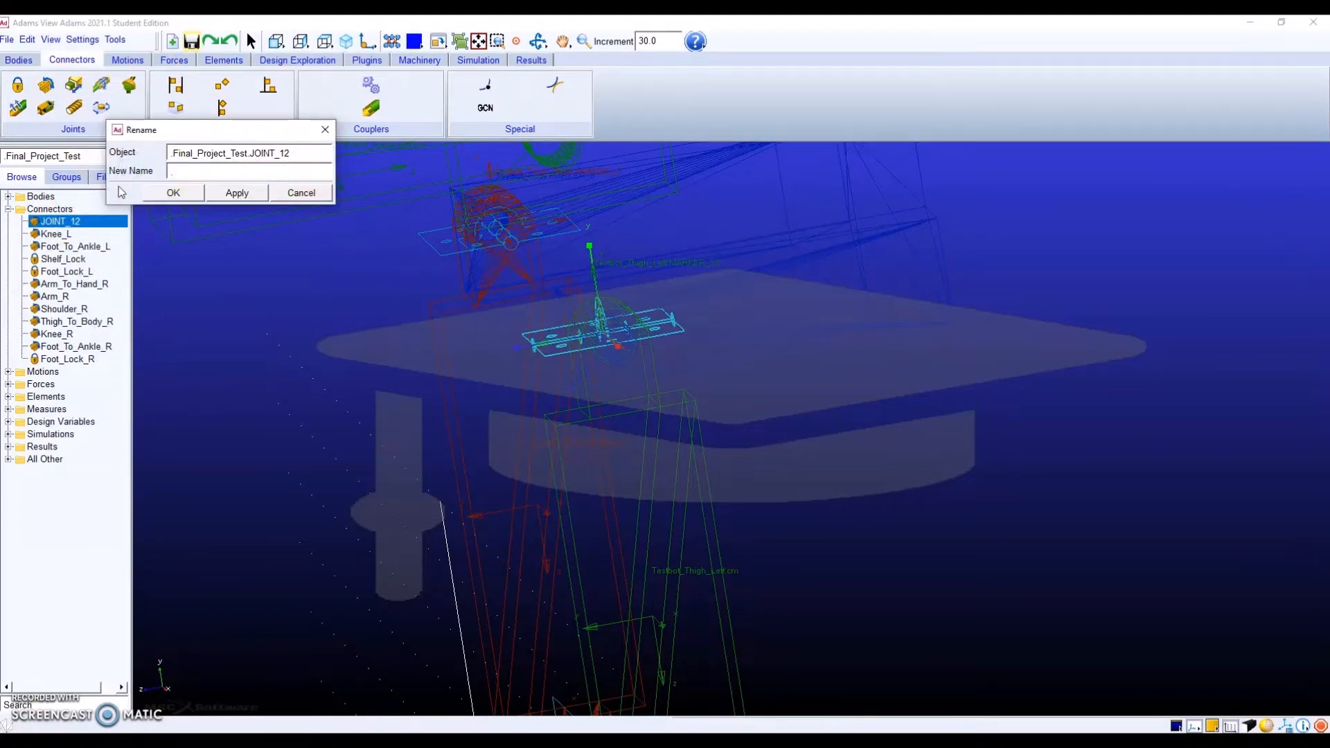
type("Thigh_To_Body_L")
left_click(173, 192)
Rotate the Thigh_To_Body_L joint 90 degrees about the Y axis to align it with the hip hinge pin.
right_click(109, 225)
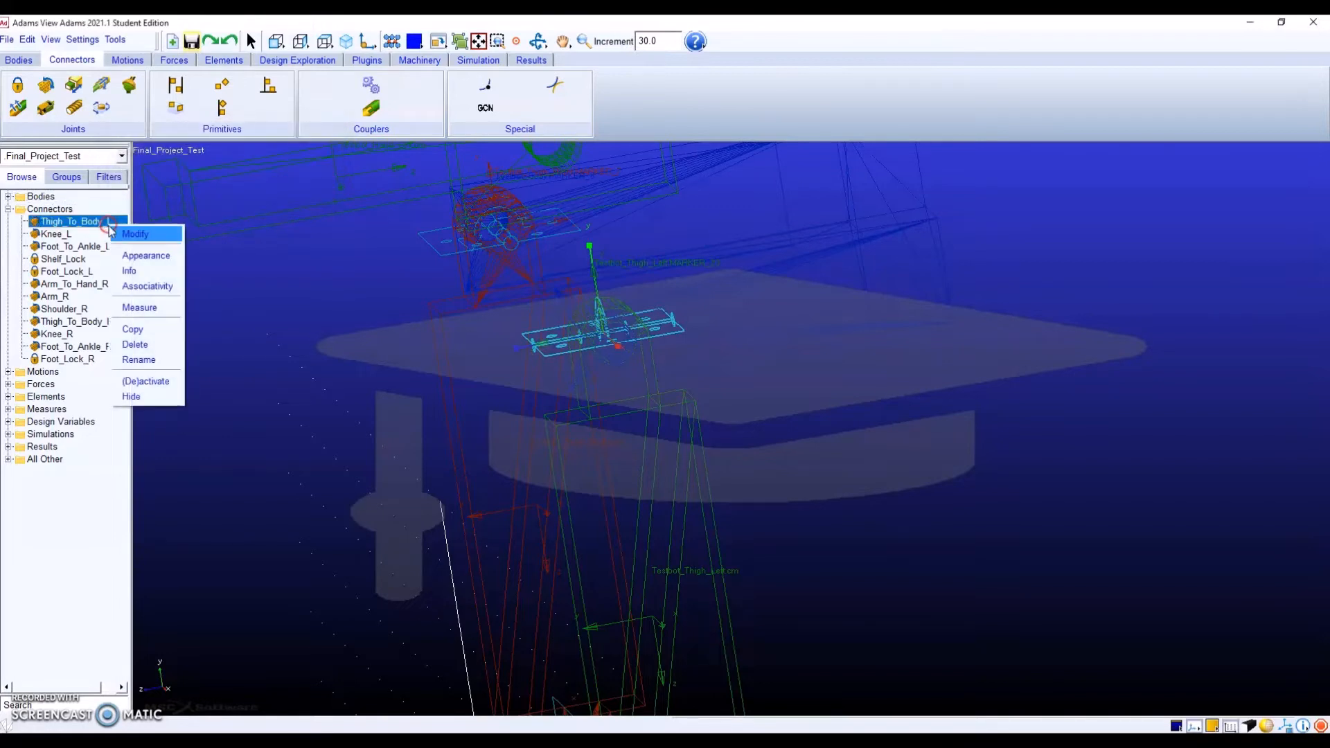
left_click(132, 234)
left_click(1130, 486)
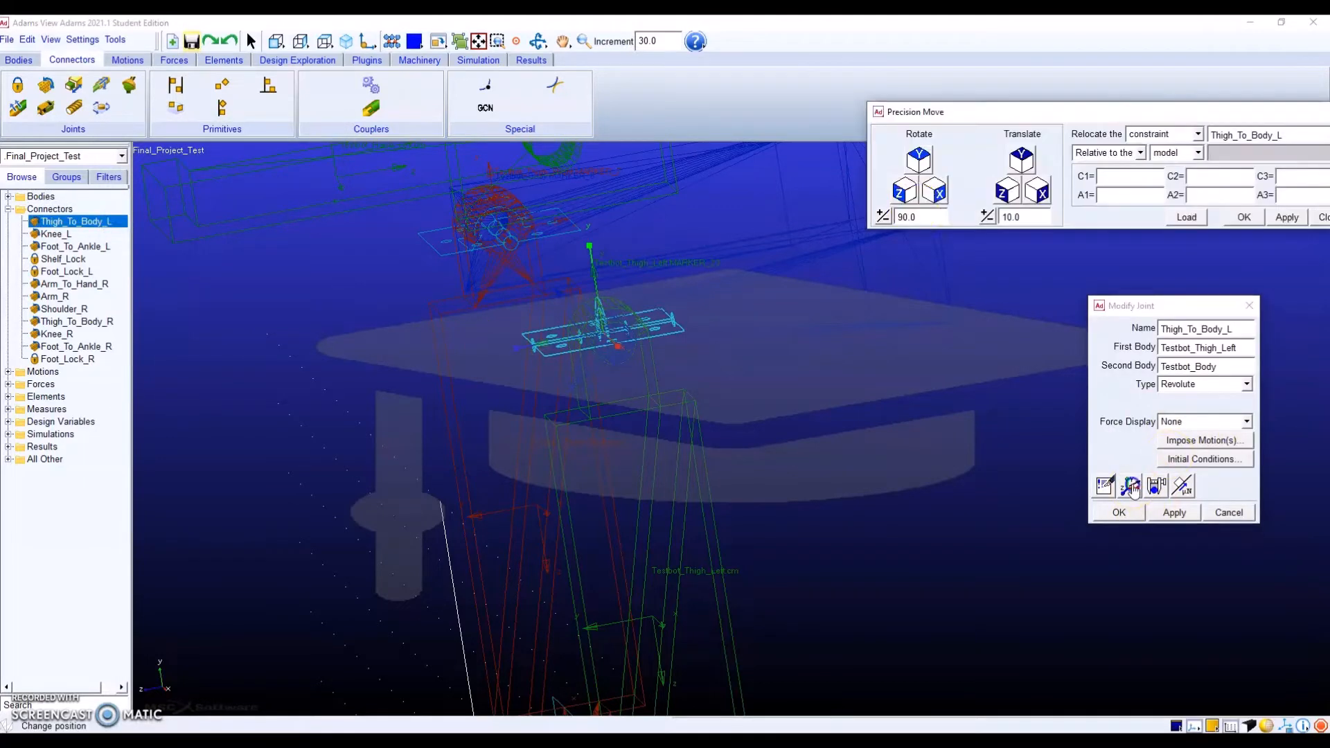
left_click(921, 158)
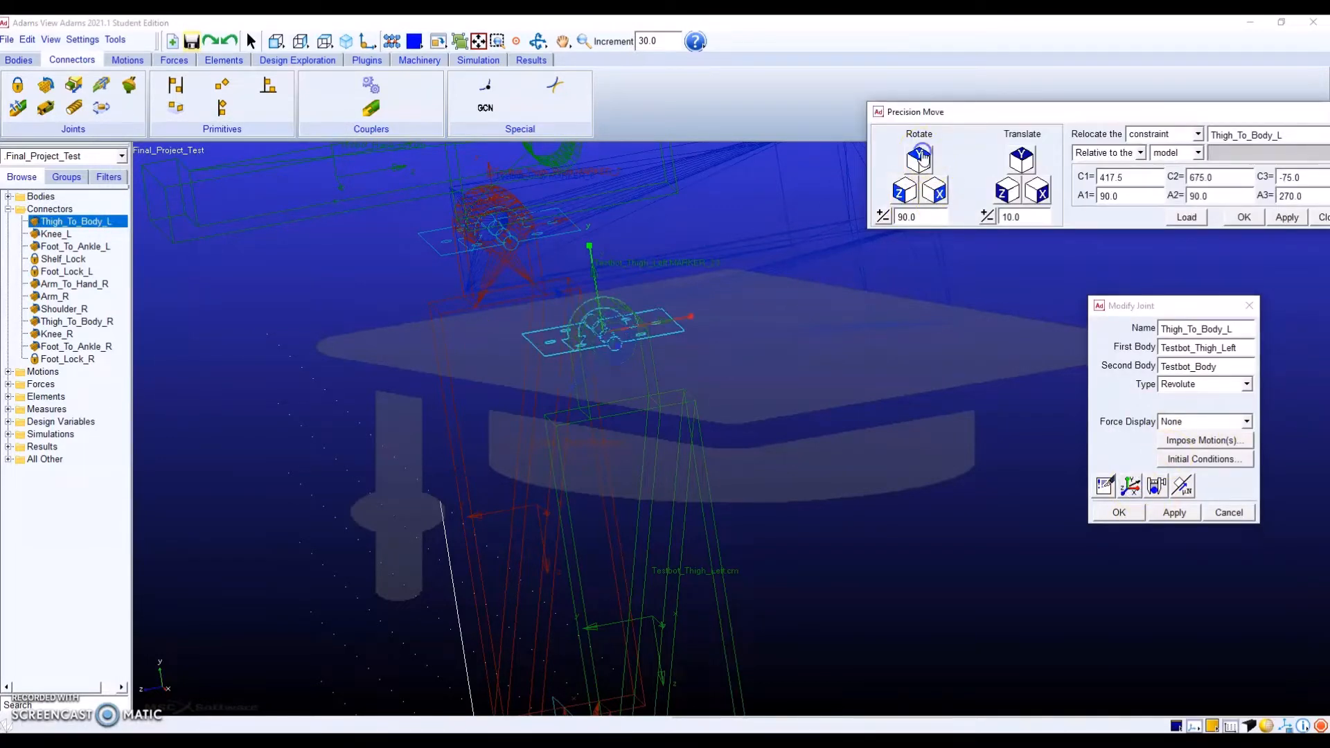
left_click(1244, 217)
left_click(1117, 514)
Create a two-body, one-location revolute joint normal to the grid between Testbot_Body and the left upper arm at the centre of the shoulder.
key("t")
left_click_drag(818, 286, 825, 462)
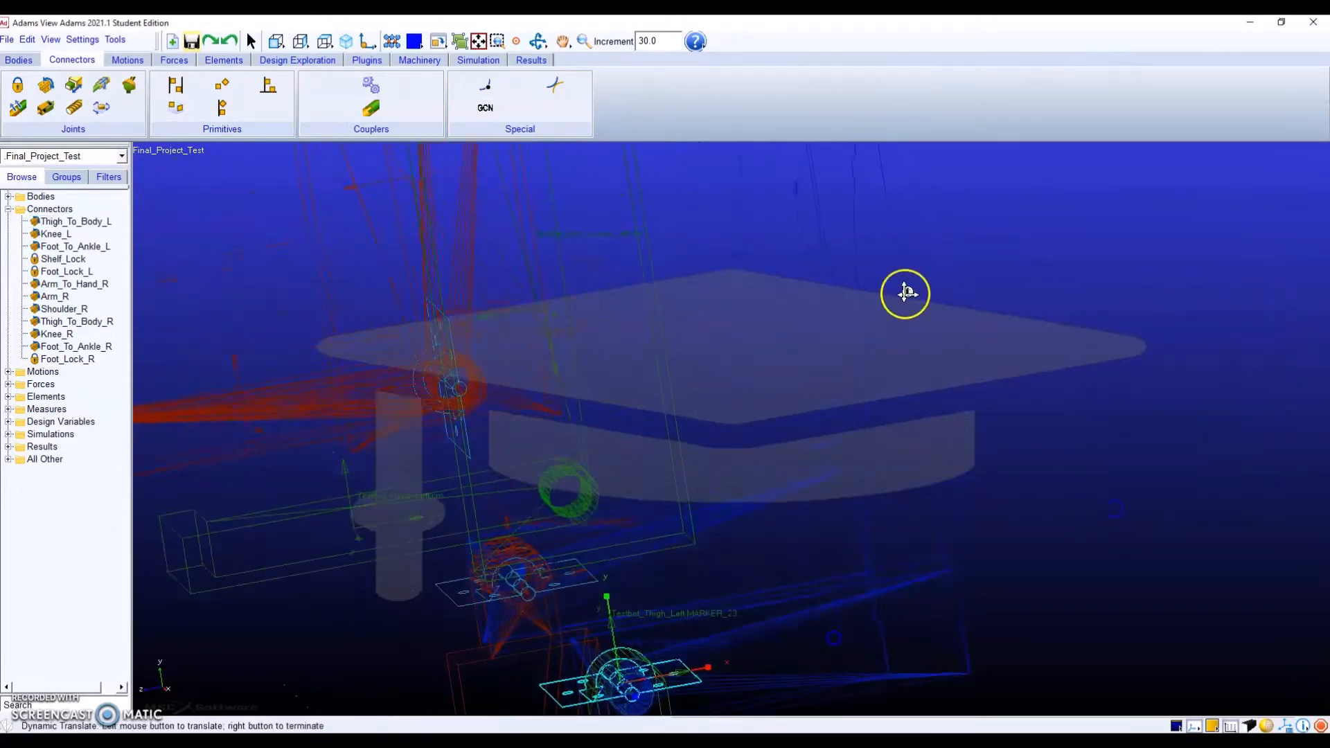
left_click_drag(905, 293, 901, 476)
key("r")
left_click_drag(875, 395, 634, 441)
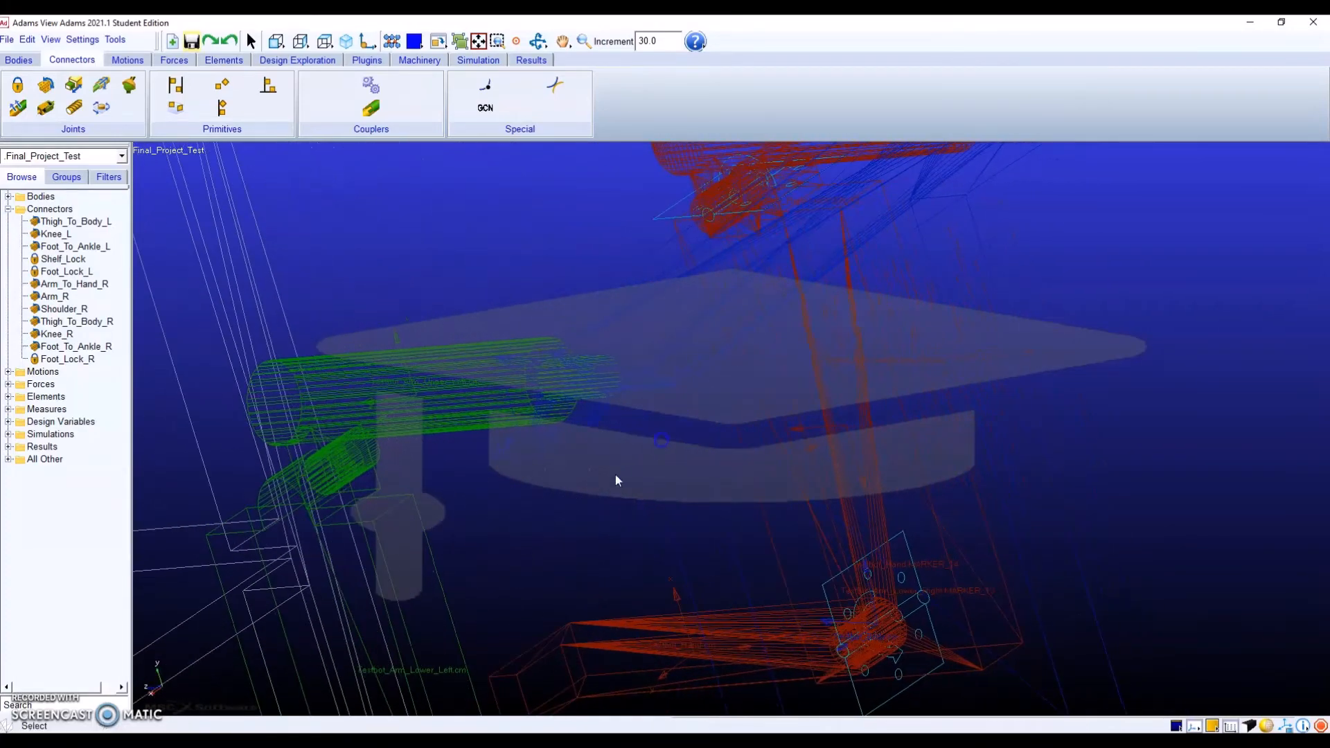
key("z")
left_click_drag(549, 498, 858, 412)
key("r")
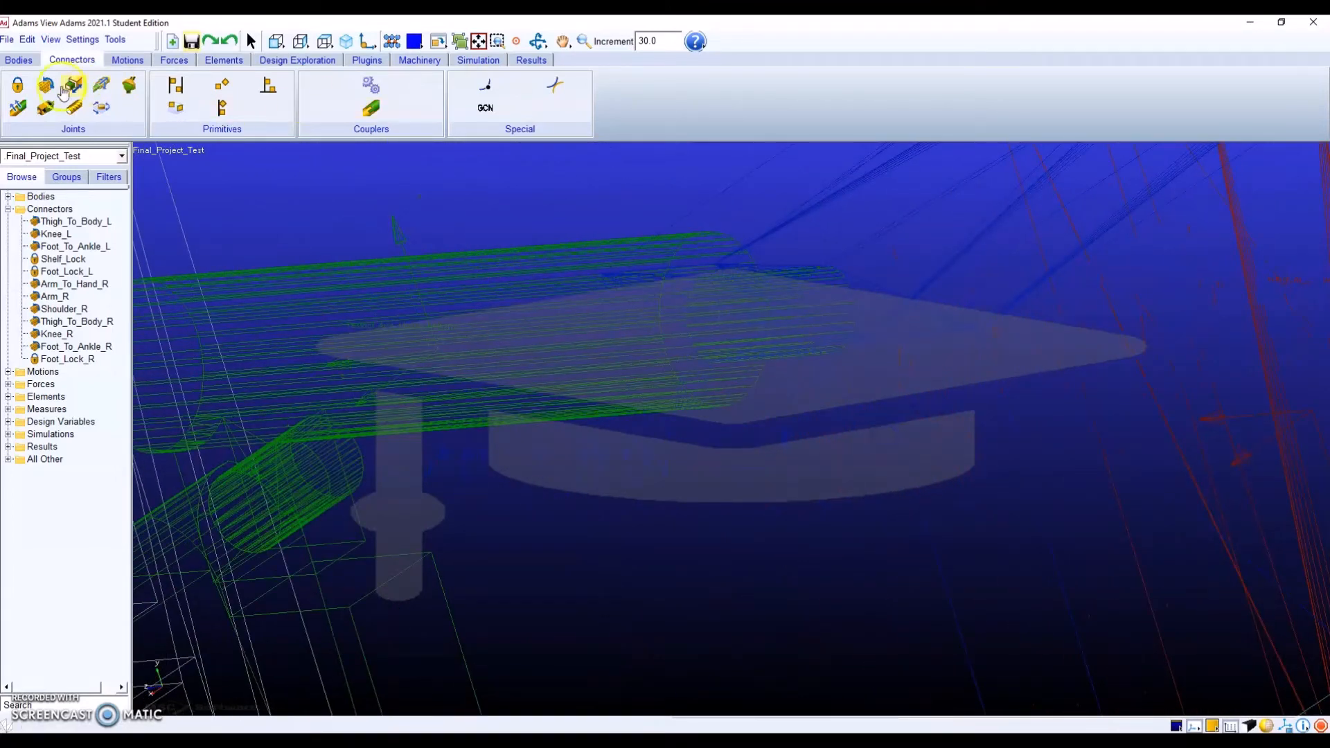
left_click(39, 86)
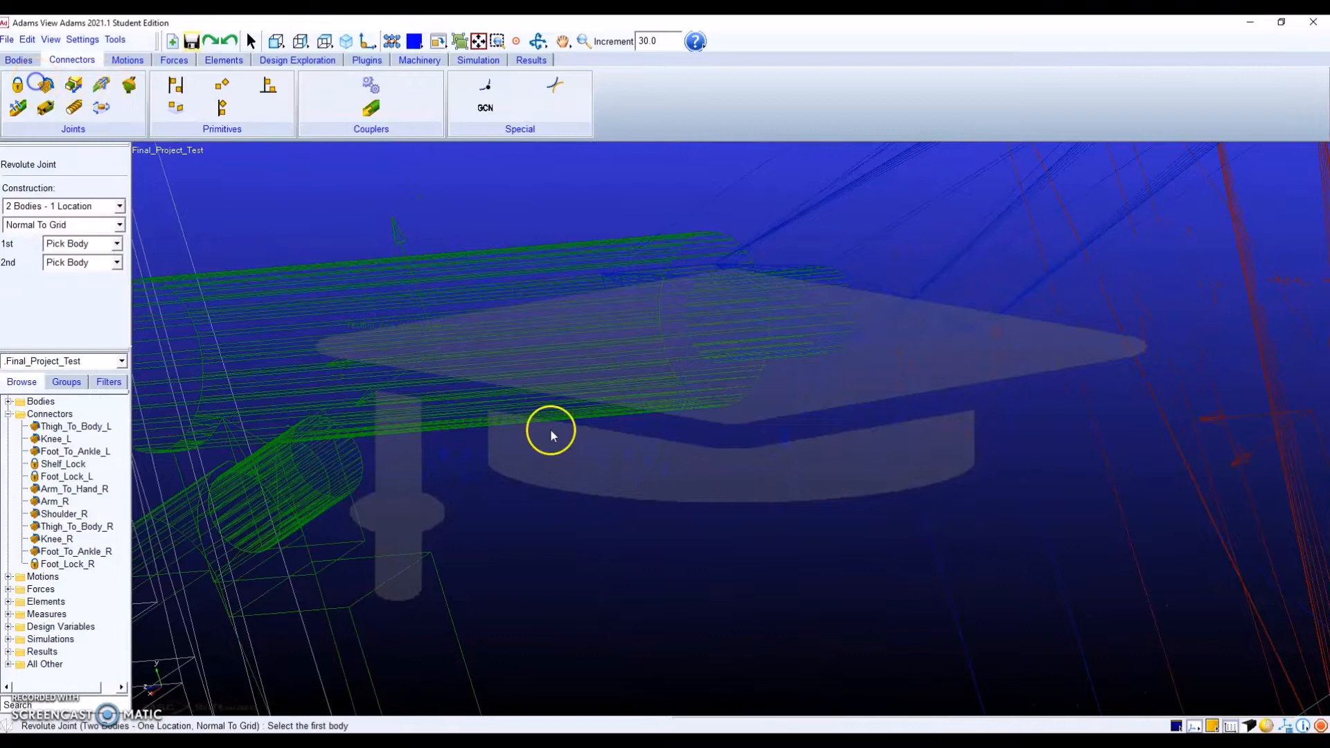
left_click(1007, 476)
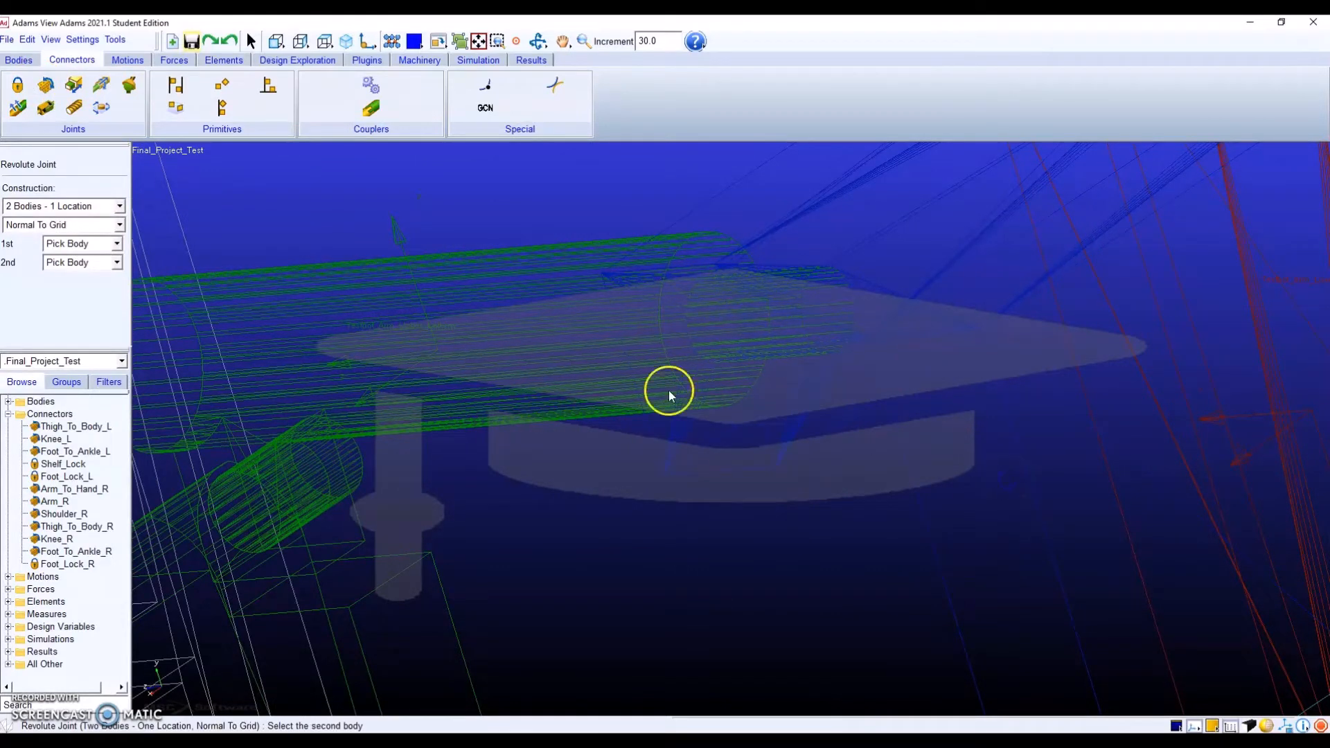
left_click(466, 330)
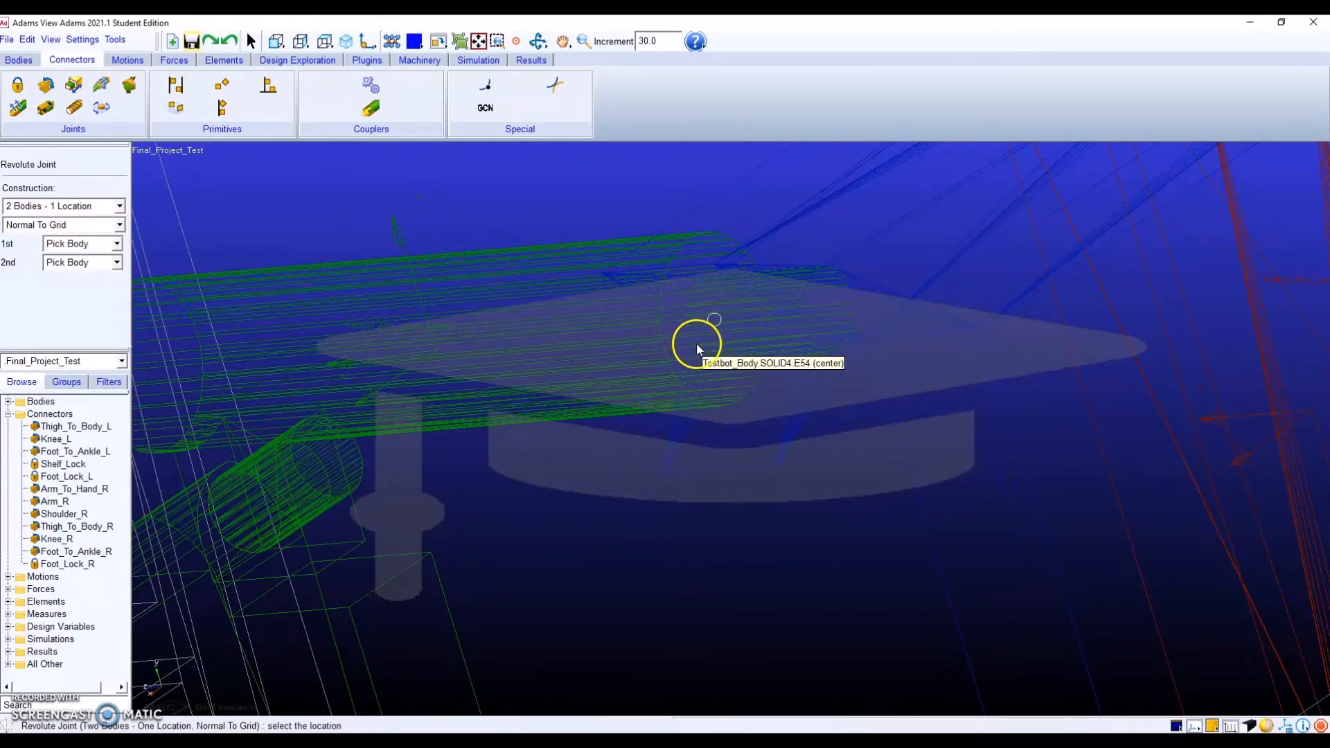
left_click(696, 344)
Rename the left shoulder's revolute joint, JOINT_13, as Shoulder_L.
key("r")
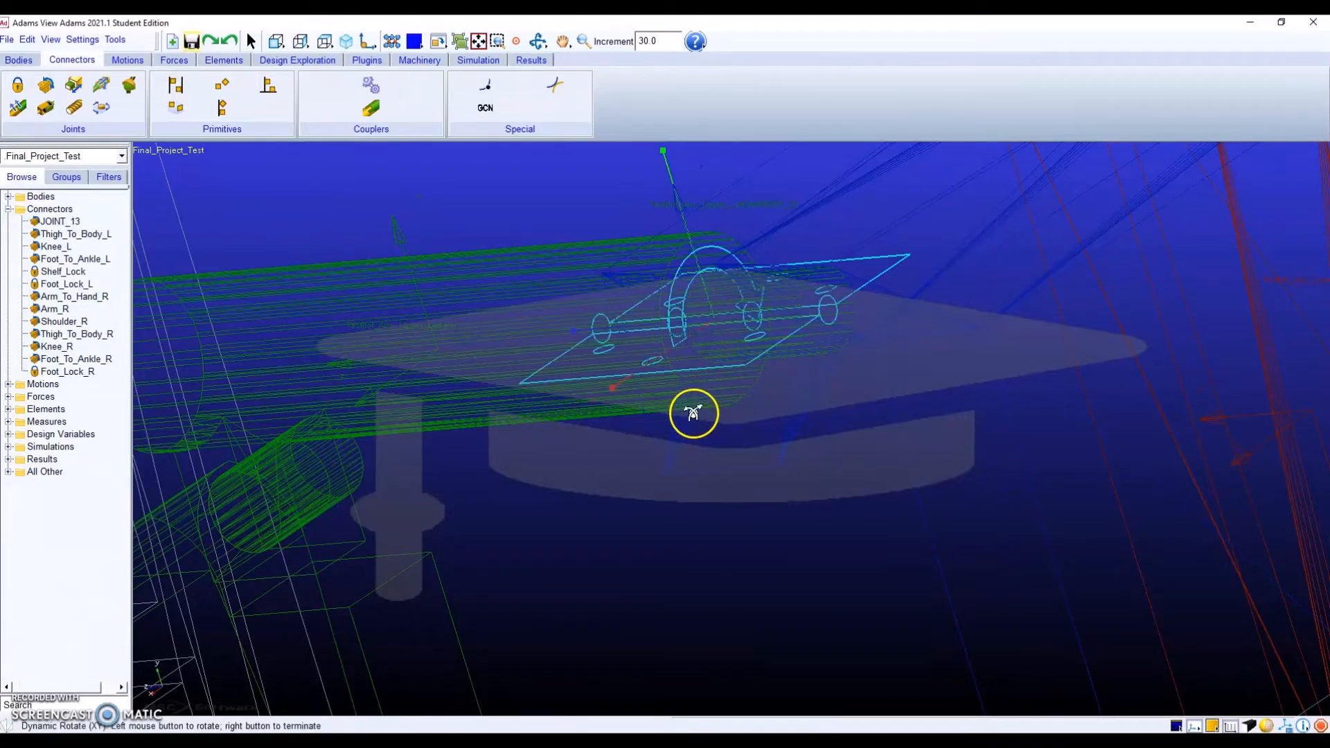
mouse_move(691, 410)
left_mouse_down()
mouse_move(638, 431)
mouse_move(714, 473)
mouse_move(727, 440)
mouse_move(713, 422)
left_mouse_up()
right_click(76, 223)
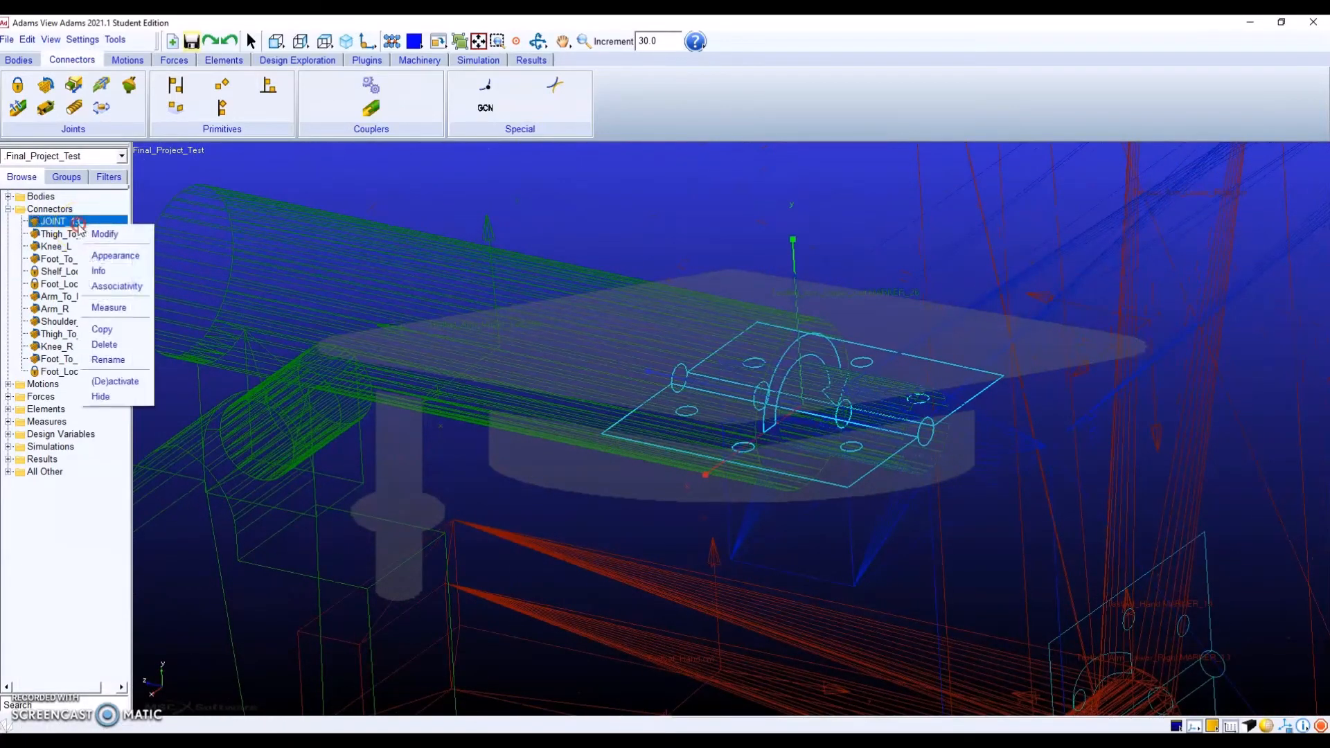
left_click(121, 360)
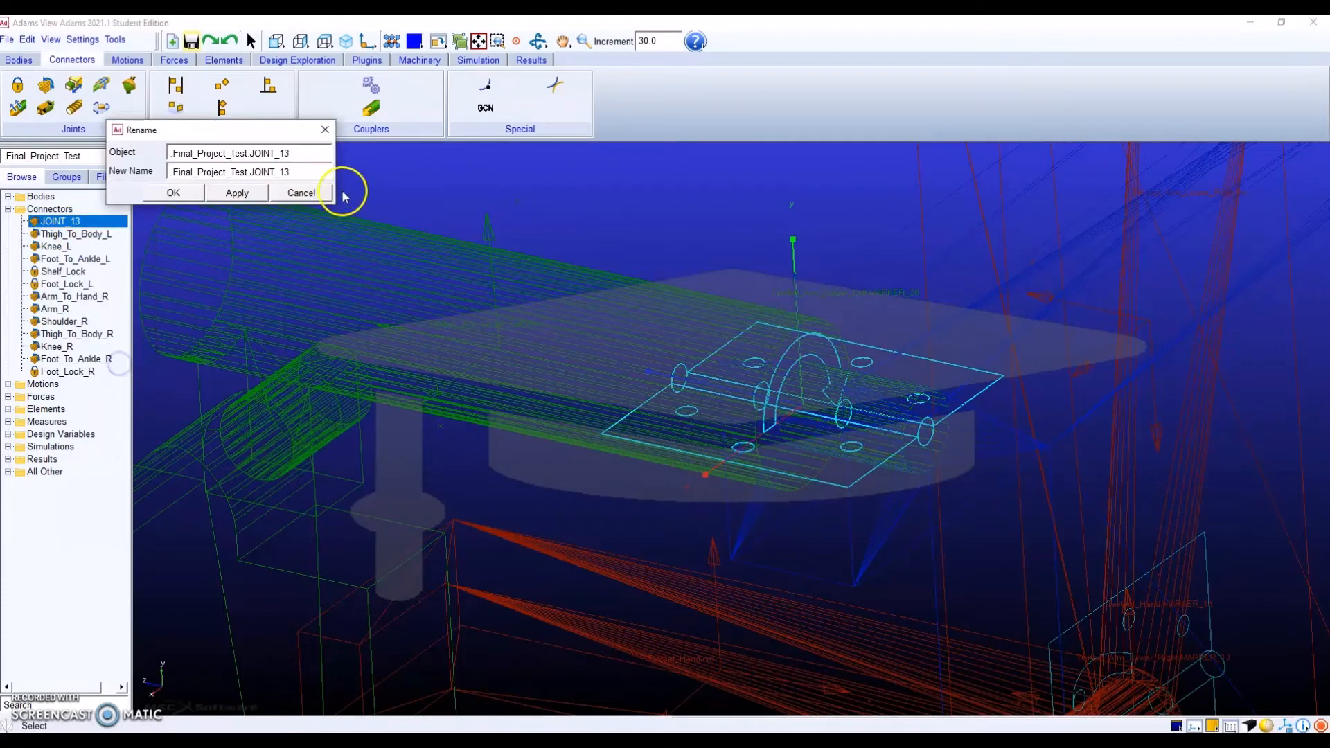
left_click_drag(295, 172, 160, 161)
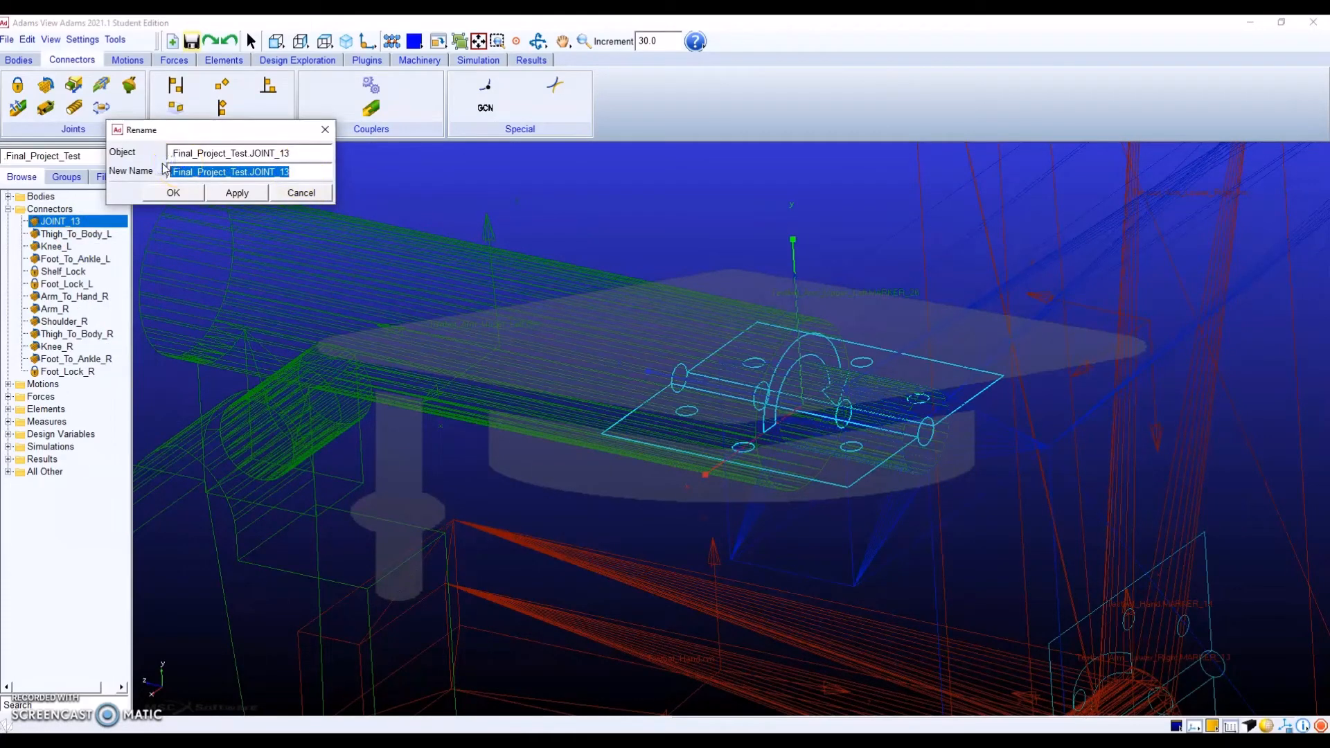
key("BackSpace")
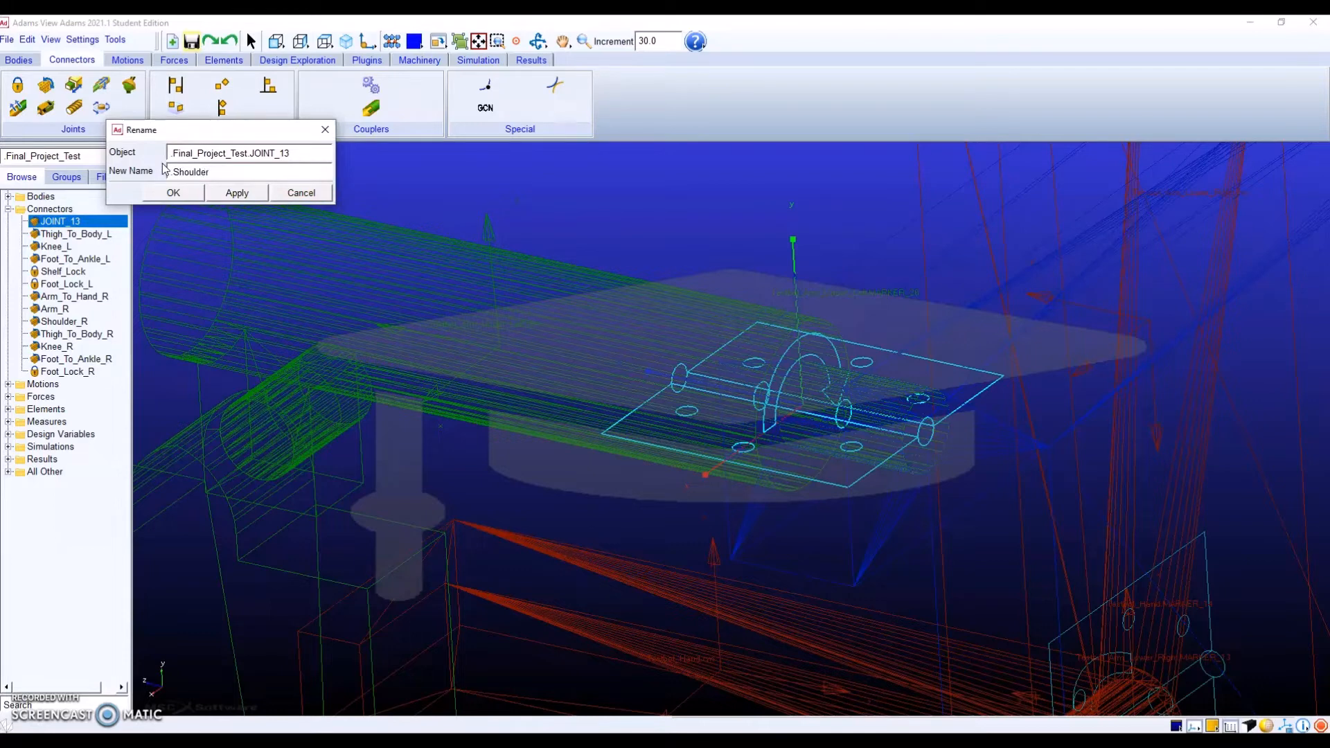
left_click(166, 193)
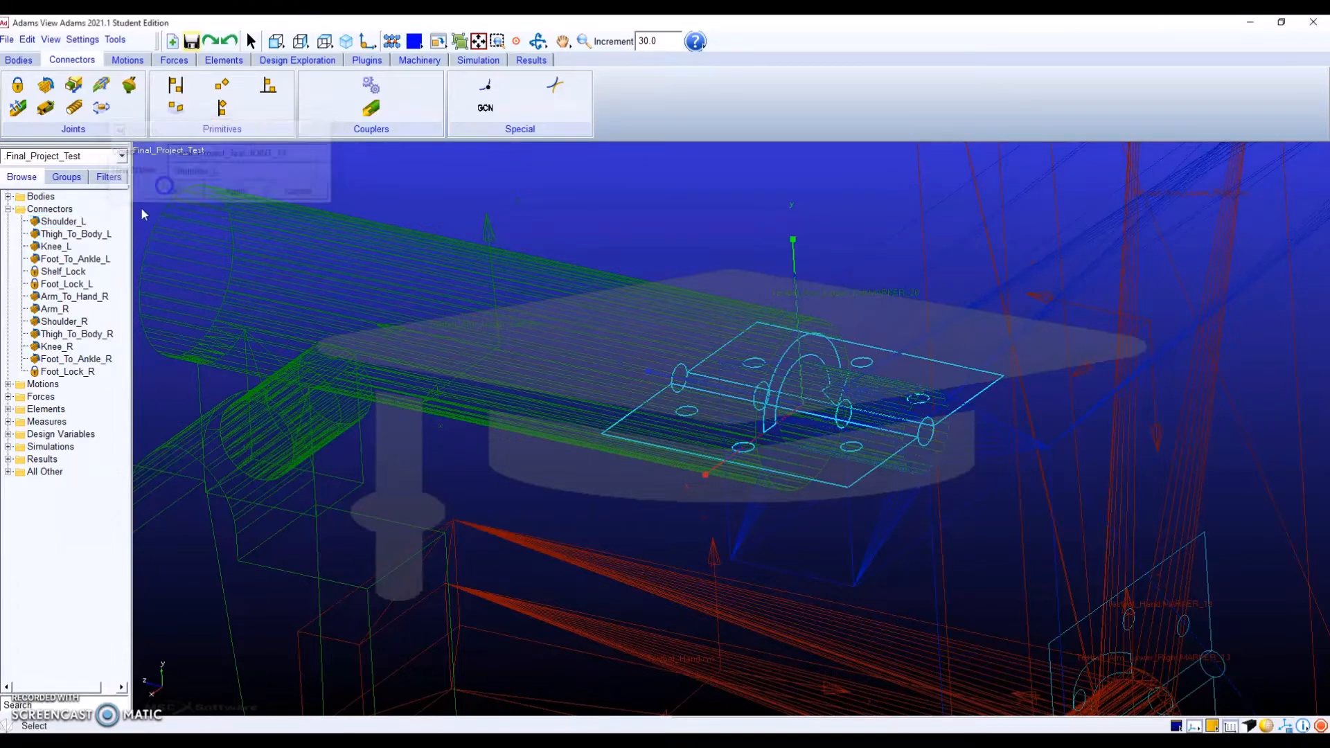
Rotate the Shoulder_L joint 180 degrees about the Y axis in two 90-degree increments.
right_click(104, 221)
left_click(123, 227)
left_click(1130, 485)
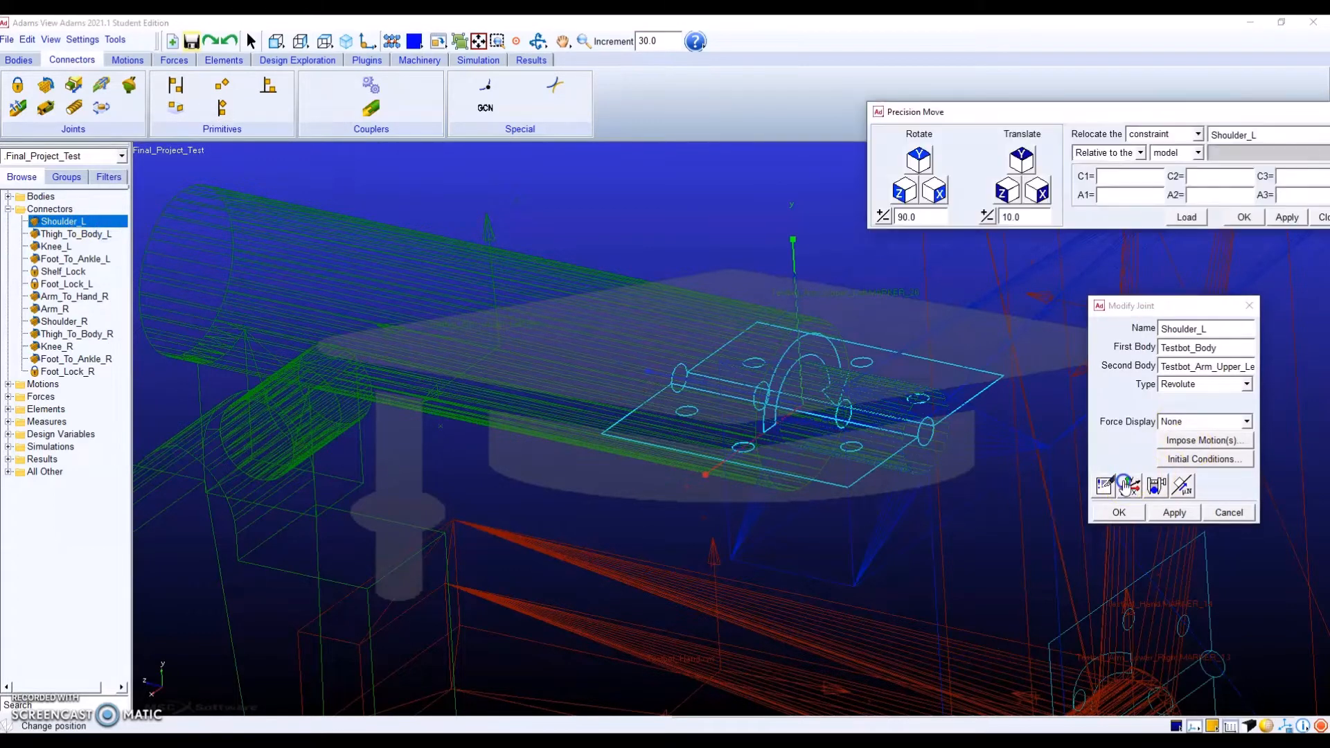
left_click(918, 157)
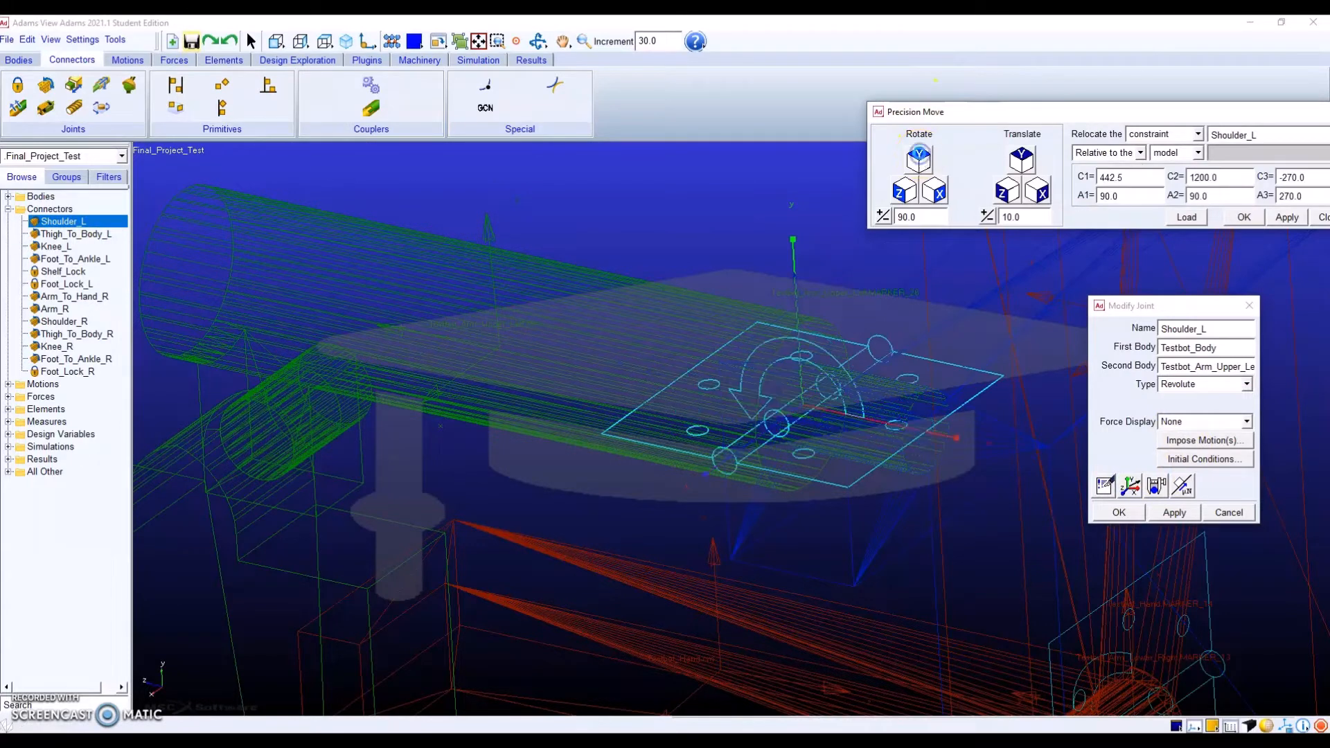
left_click(919, 159)
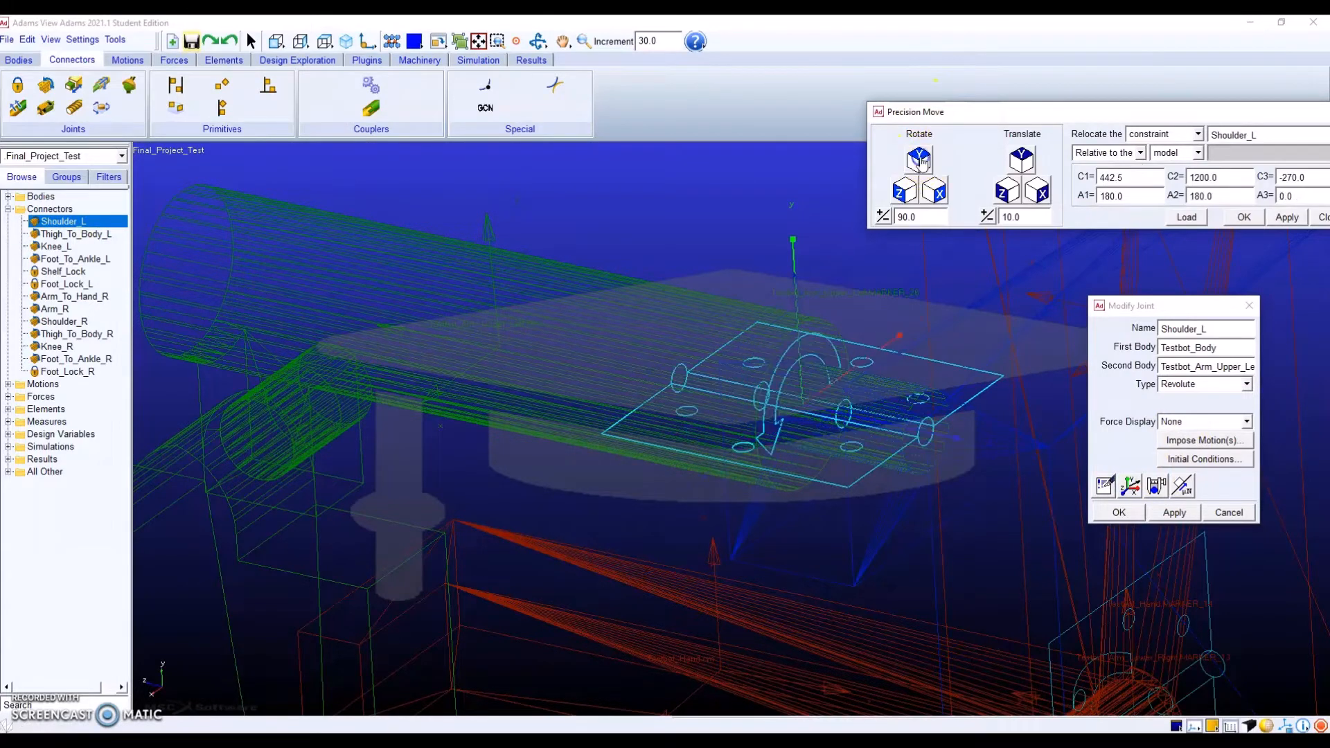
left_click(1244, 216)
left_click(1174, 513)
left_click(1121, 511)
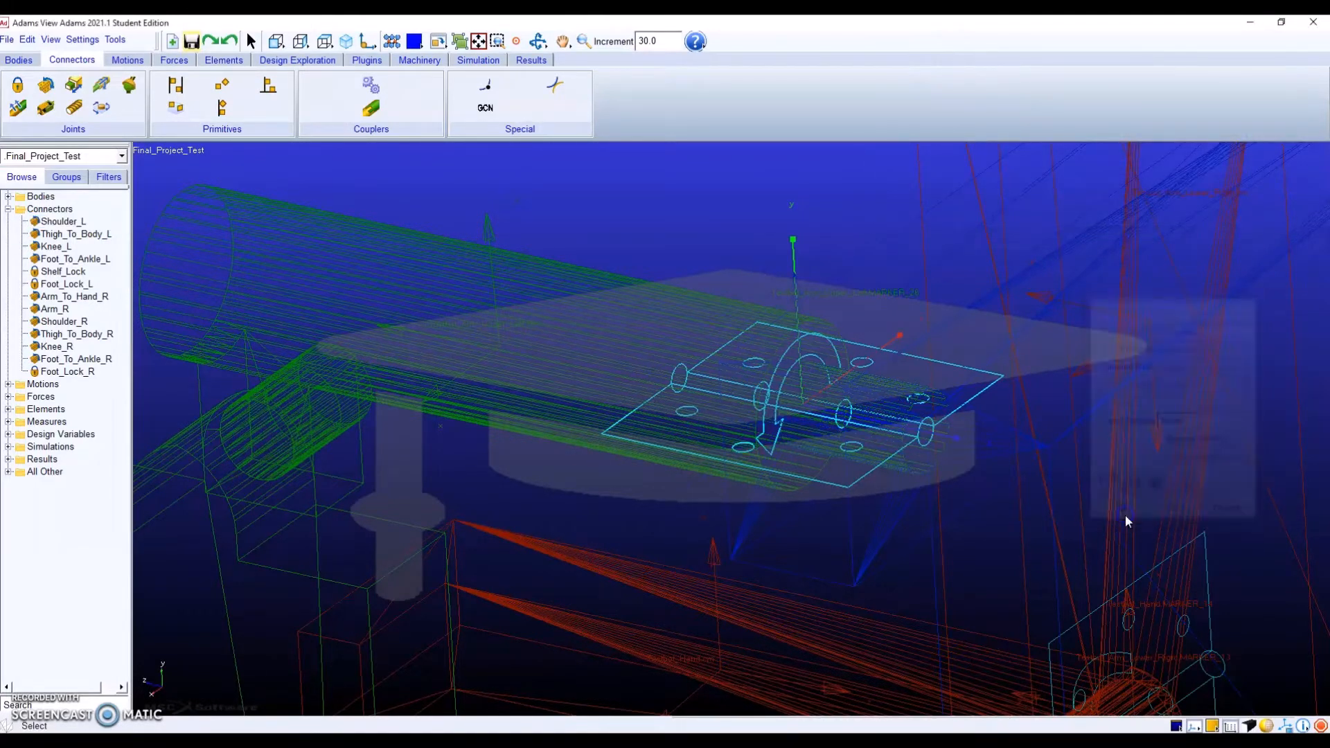
Try placing a two-body, one-location revolute joint normal to the grid between the left upper arm and left lower arm at the elbow pin.
key("r")
left_click_drag(730, 424, 776, 404)
left_click(549, 435)
key("t")
left_click_drag(549, 435, 734, 376)
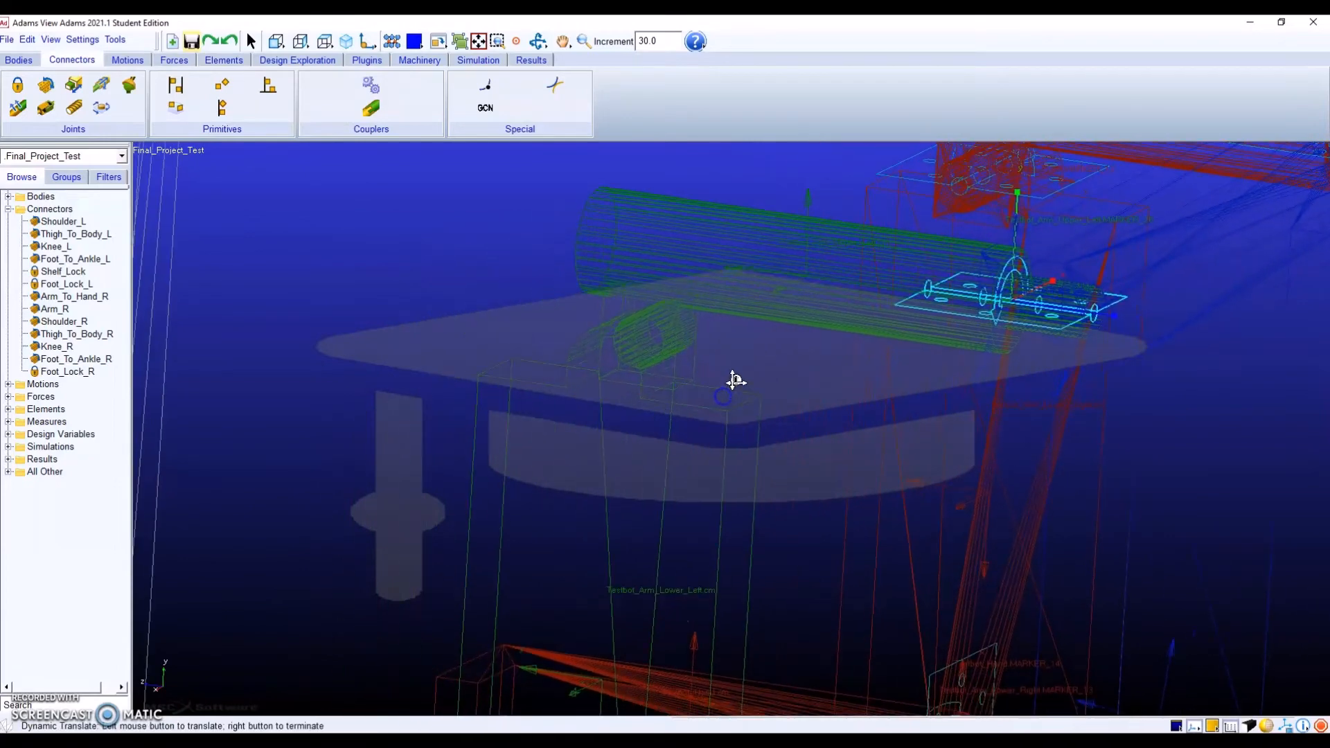
left_click(43, 84)
left_click(737, 270)
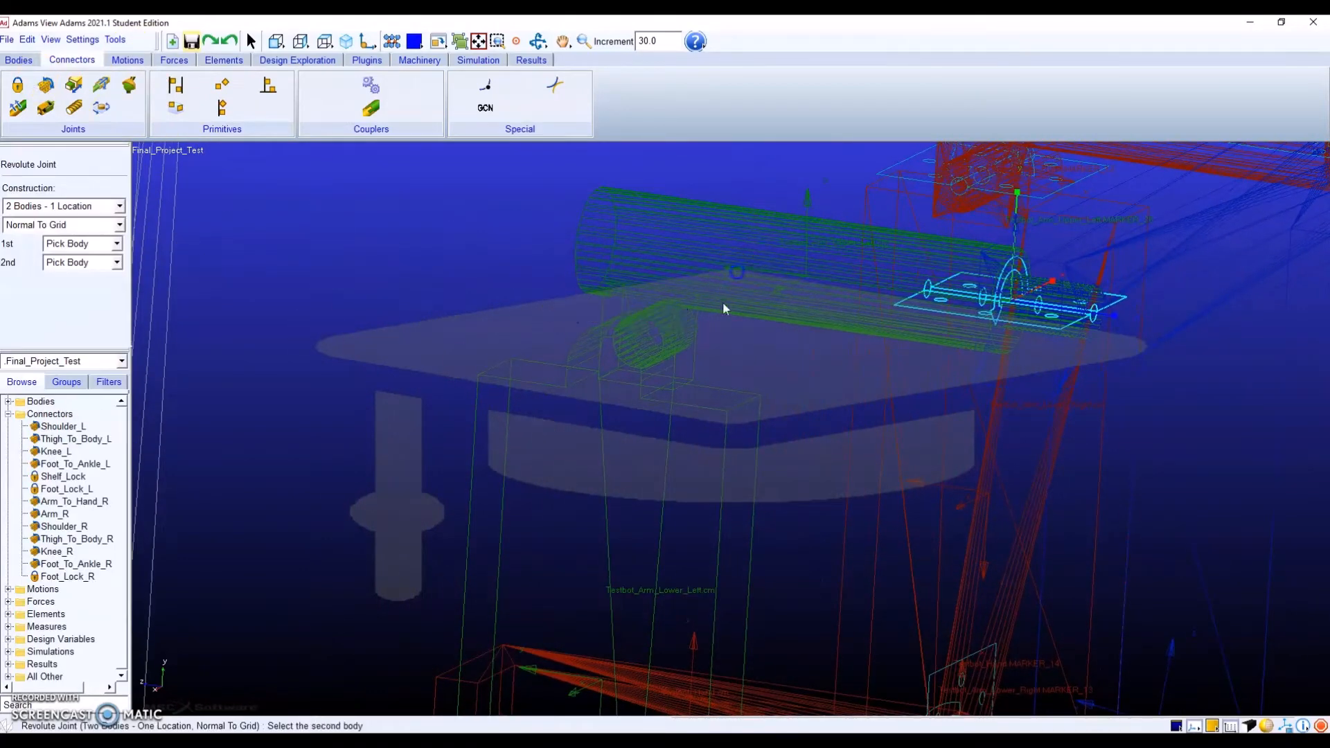
left_click(600, 514)
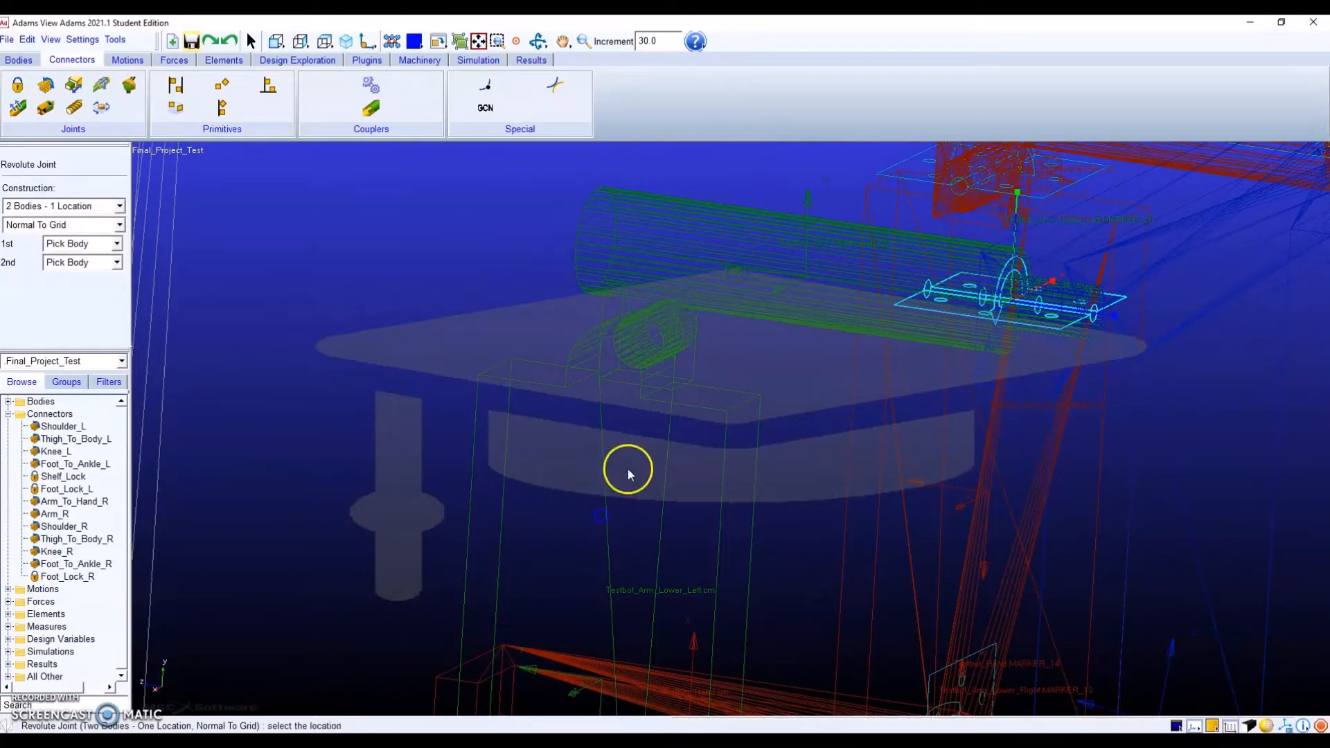
left_click(649, 356)
Delete the newly placed left elbow joint, JOINT_14.
key("r")
left_click_drag(650, 356, 178, 255)
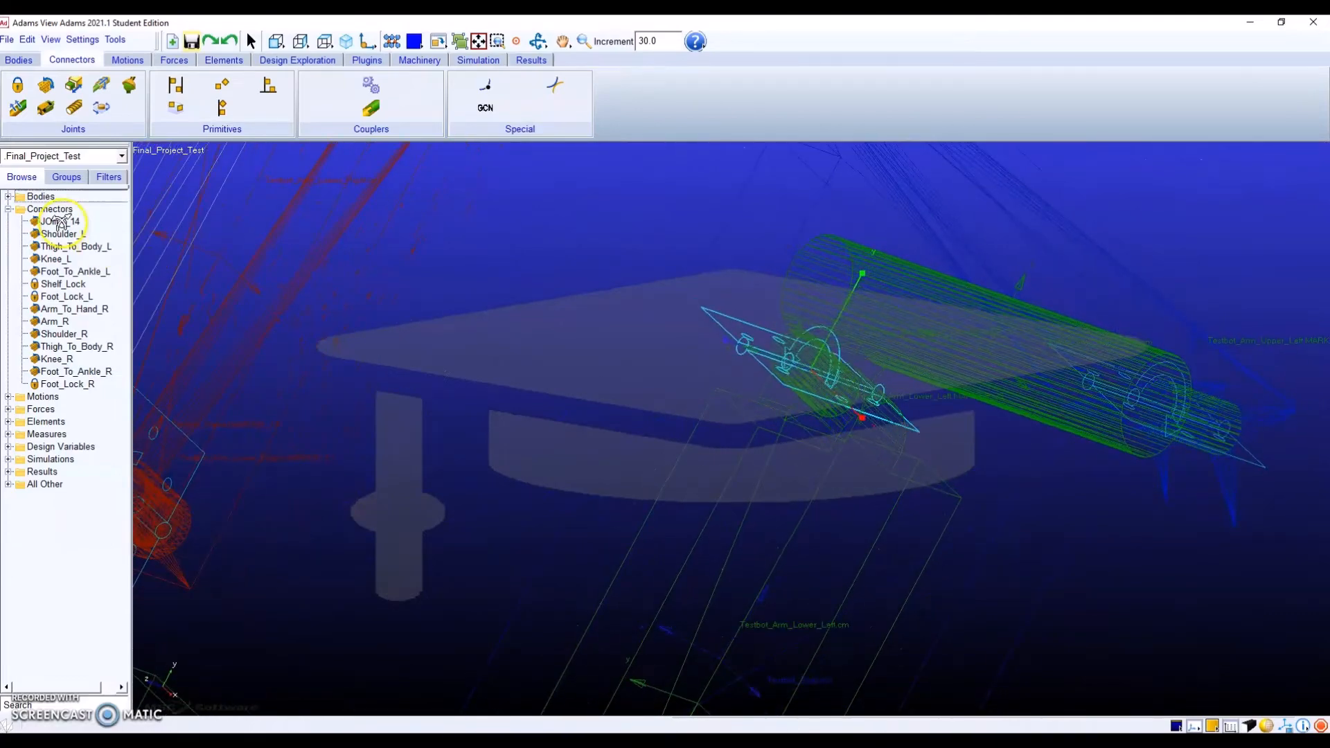
right_click(56, 221)
left_click(85, 343)
Create a two-body, one-location revolute joint normal to the grid between the left upper and lower arms at the elbow pin's centre.
left_click_drag(572, 406, 707, 455)
left_click(410, 262)
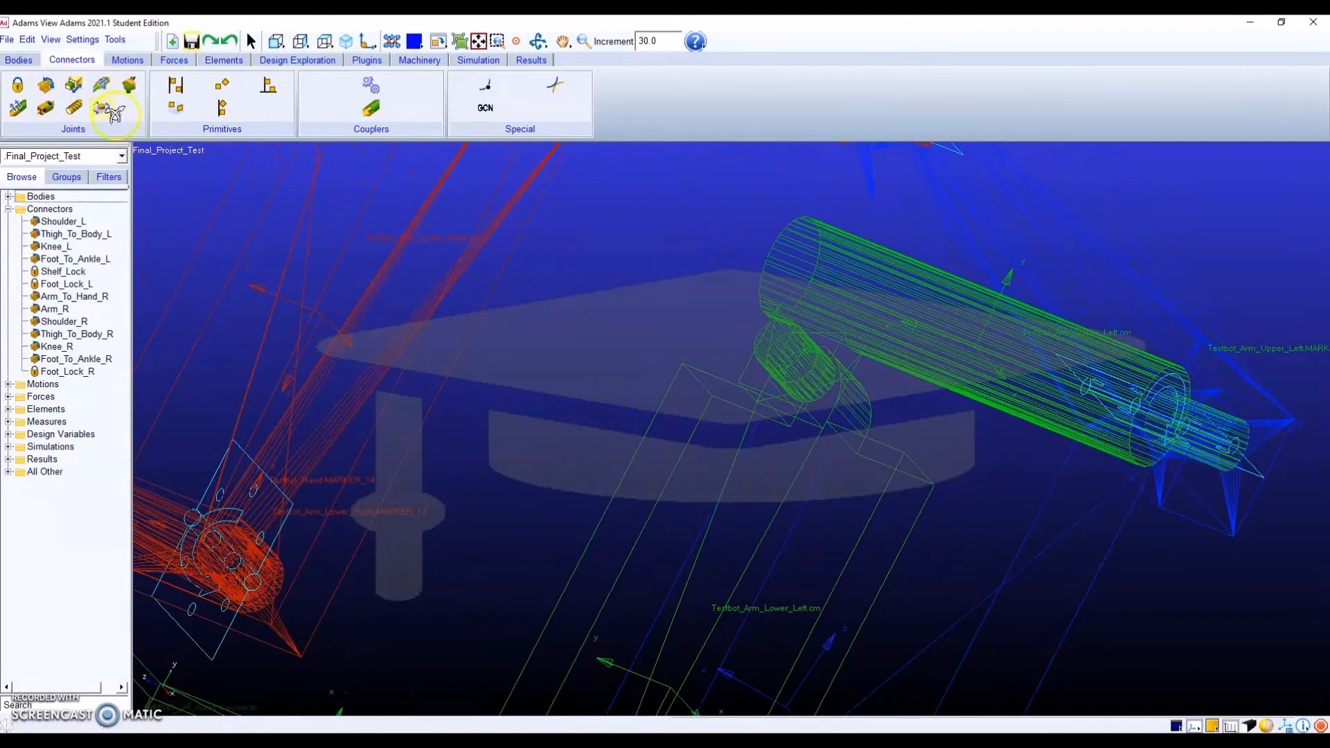
left_click(44, 86)
left_click(893, 309)
left_click(767, 512)
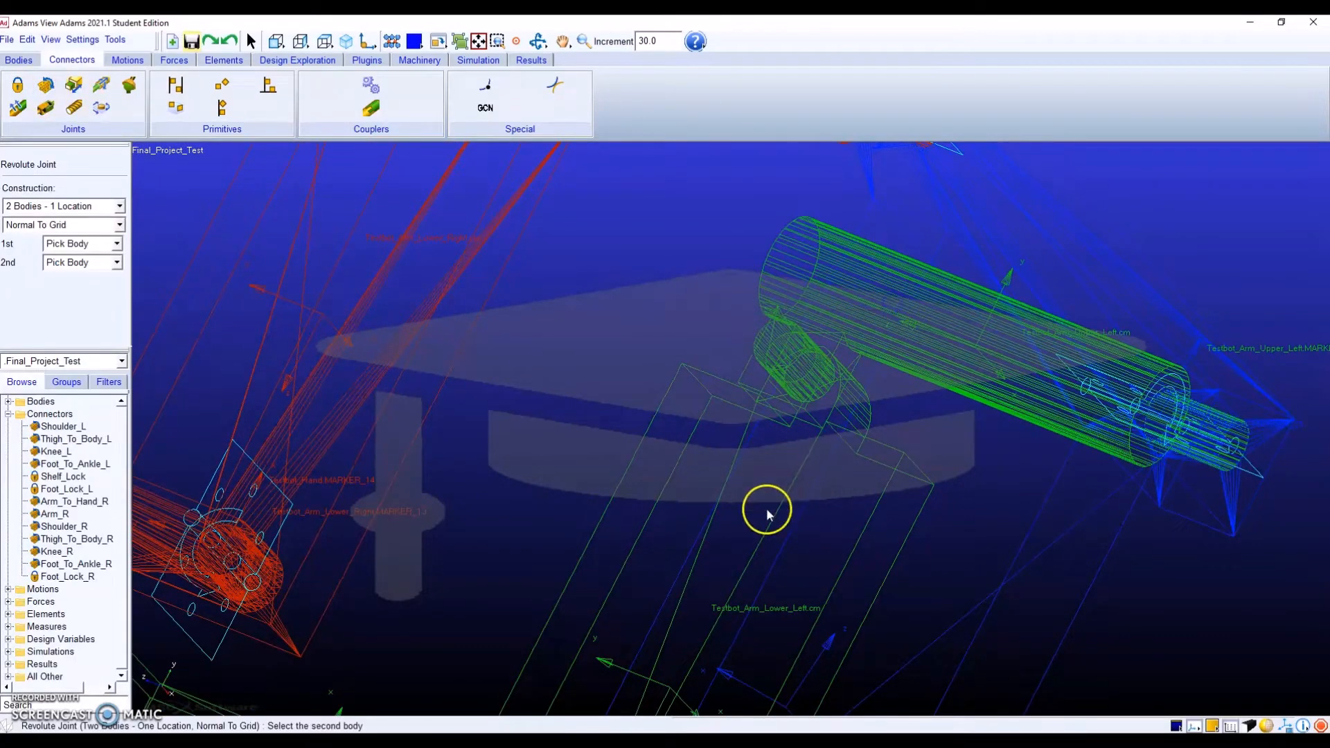
left_click(623, 542)
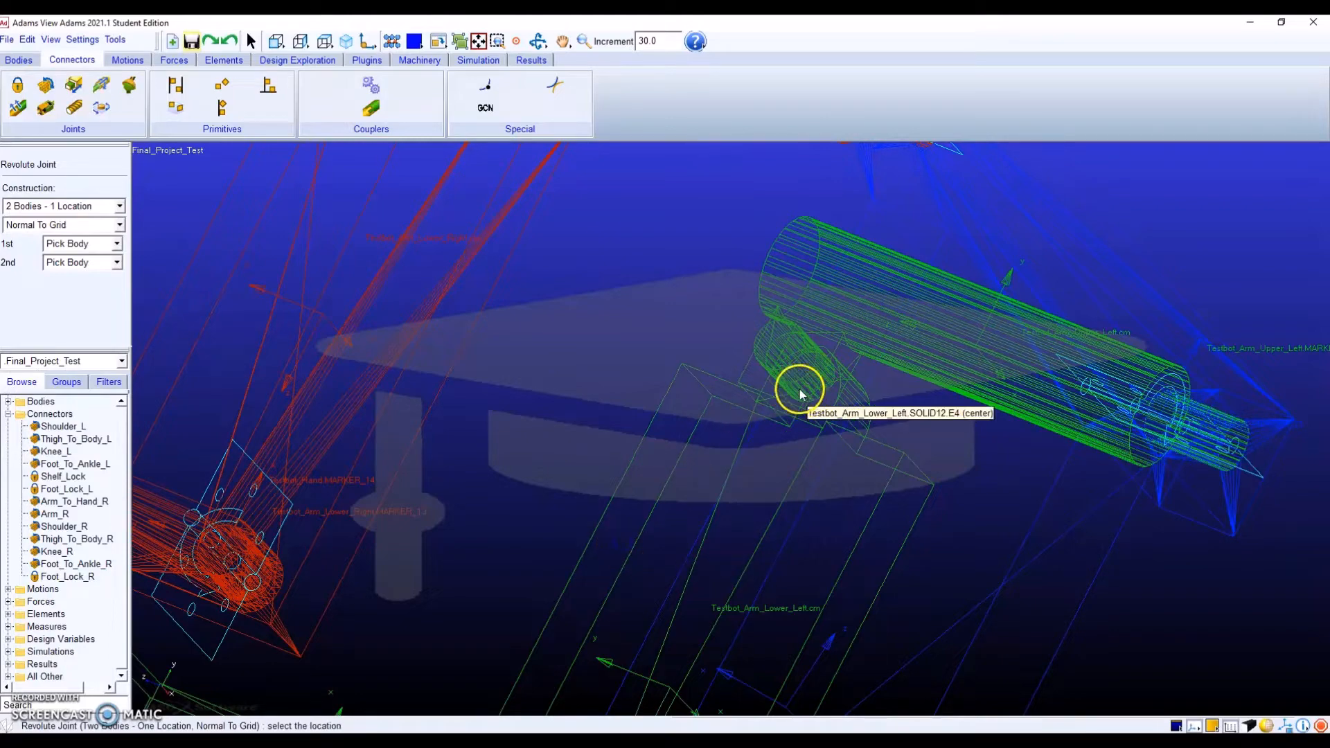
left_click(792, 397)
key("r")
left_click_drag(792, 398, 809, 440)
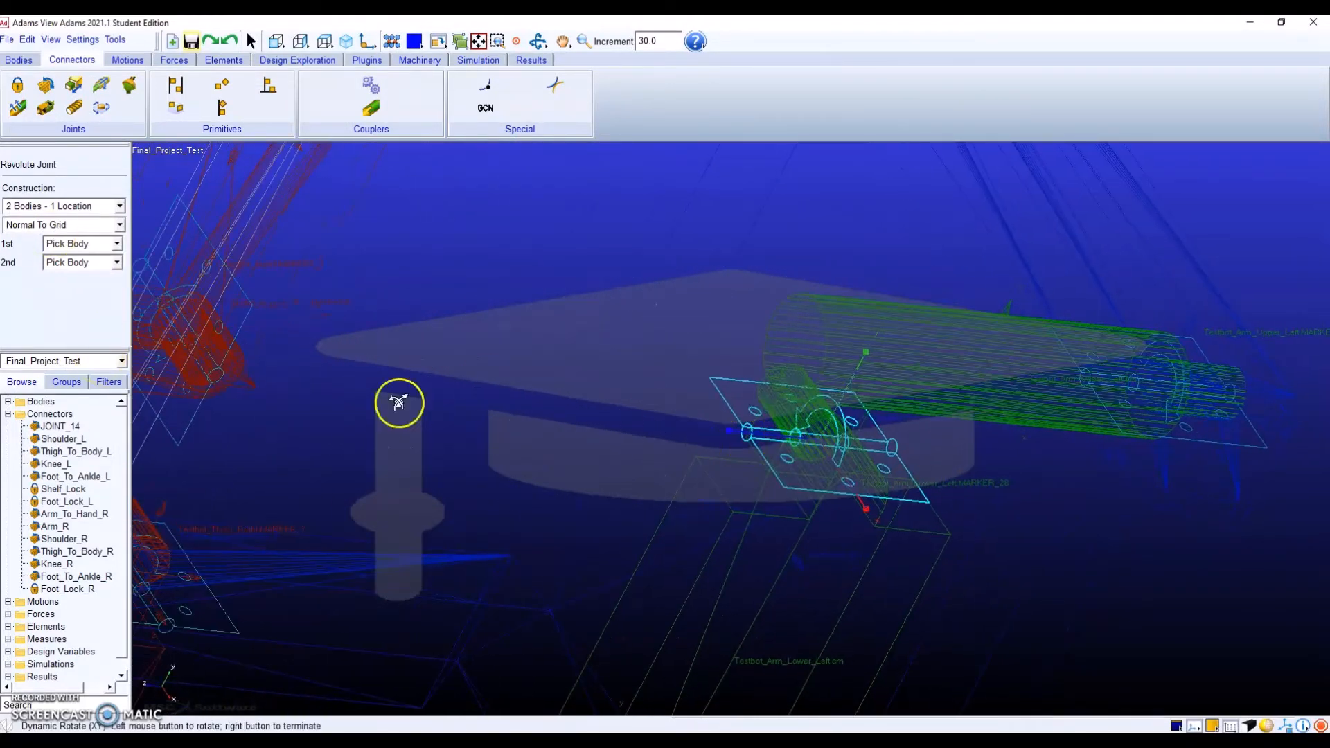
key("Escape")
Rename the left elbow's revolute joint, JOINT_14, as Arm_L.
right_click(82, 220)
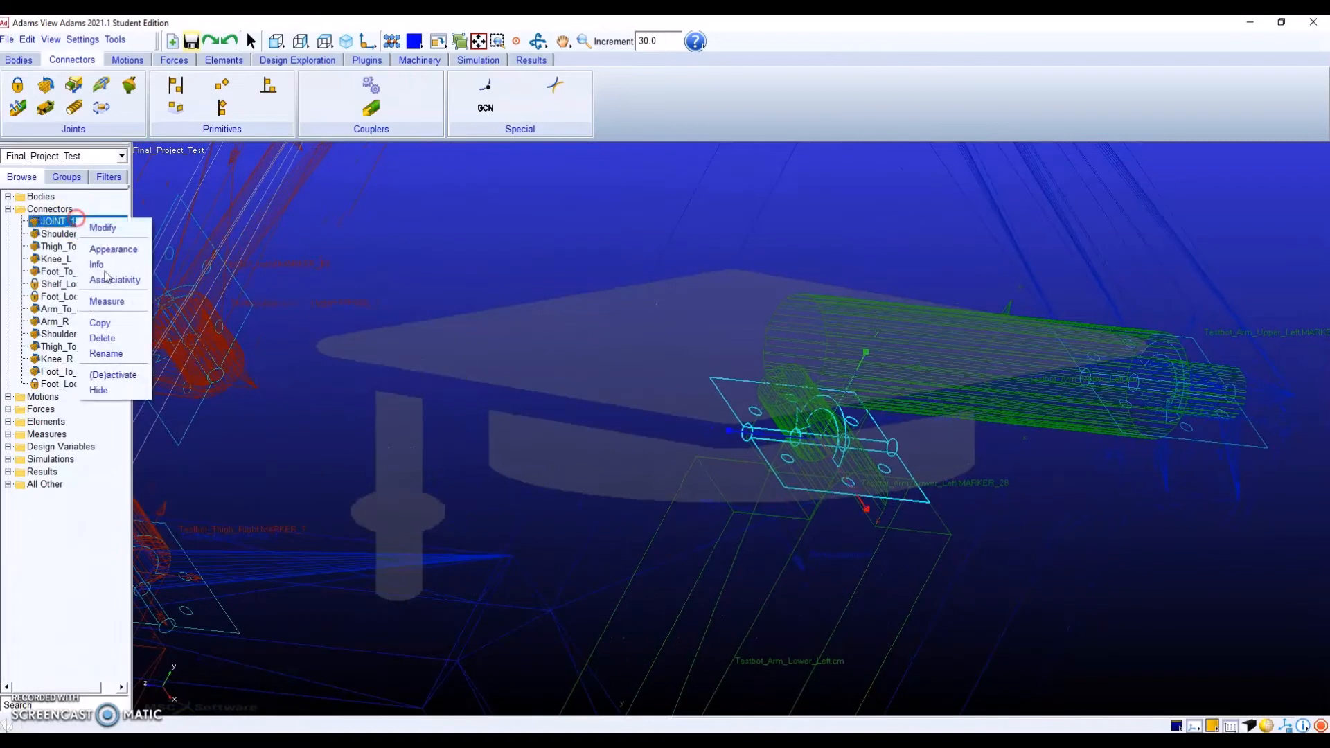
left_click(119, 348)
left_click_drag(296, 171, 178, 152)
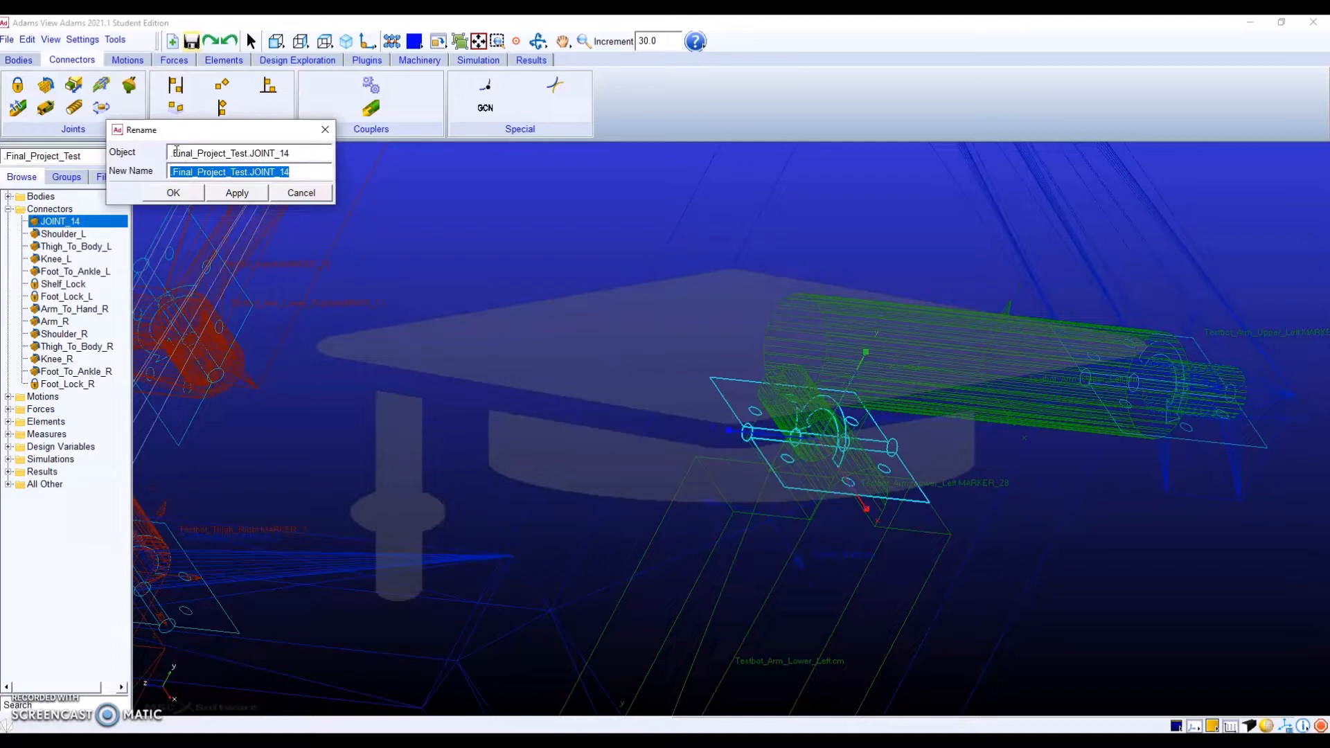
key("BackSpace")
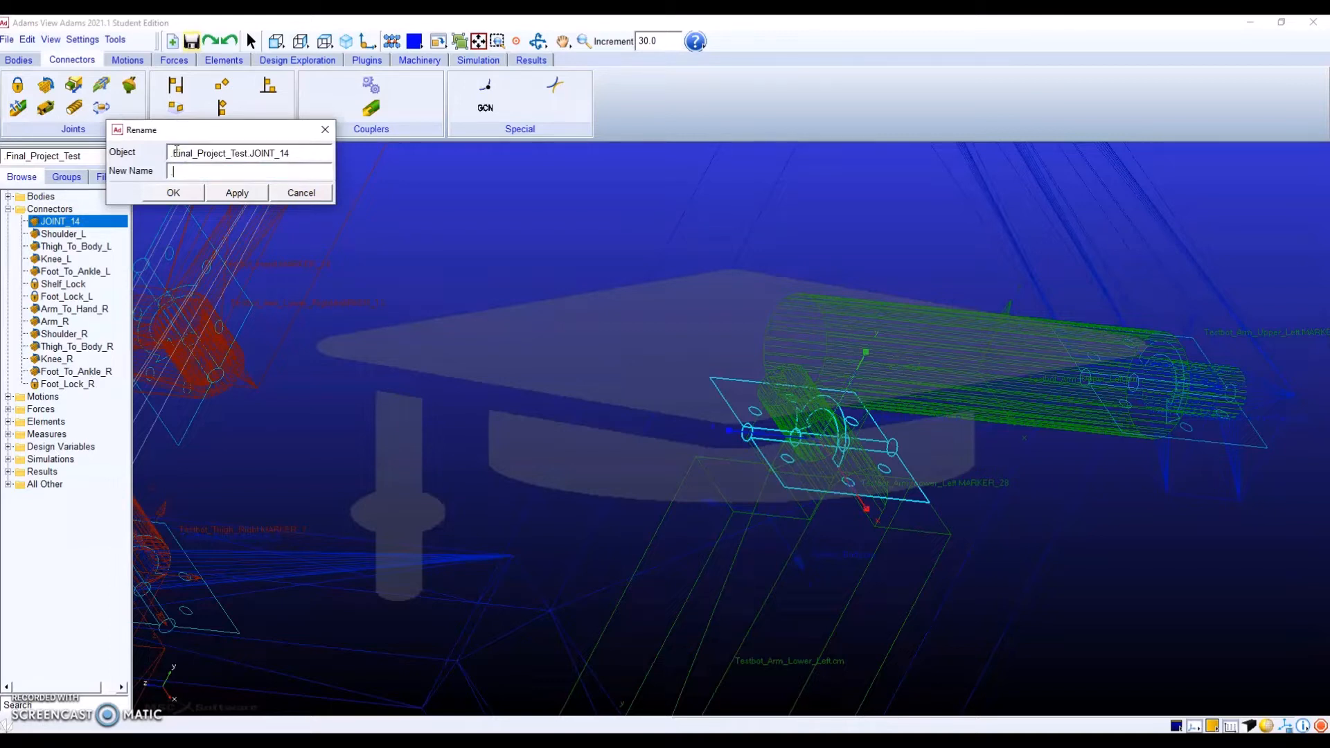
left_click(124, 223)
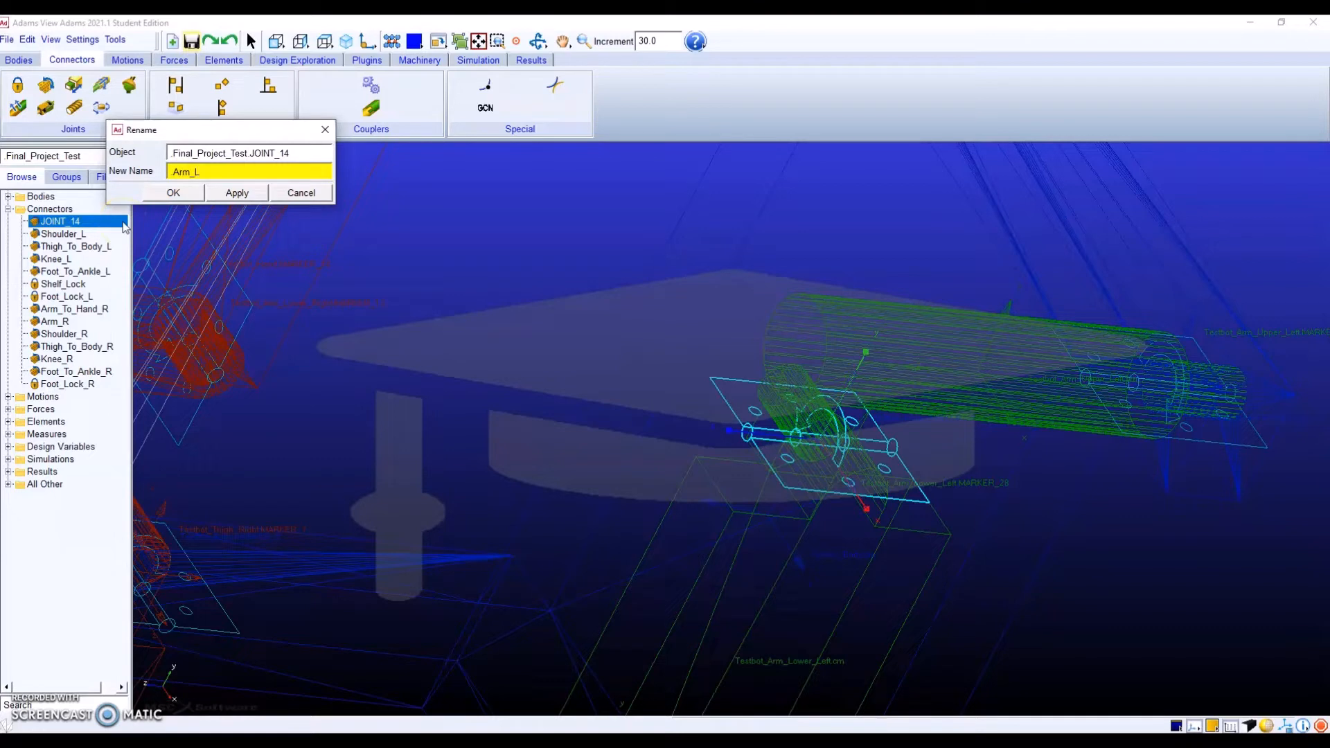
type("Arm_L")
left_click(173, 193)
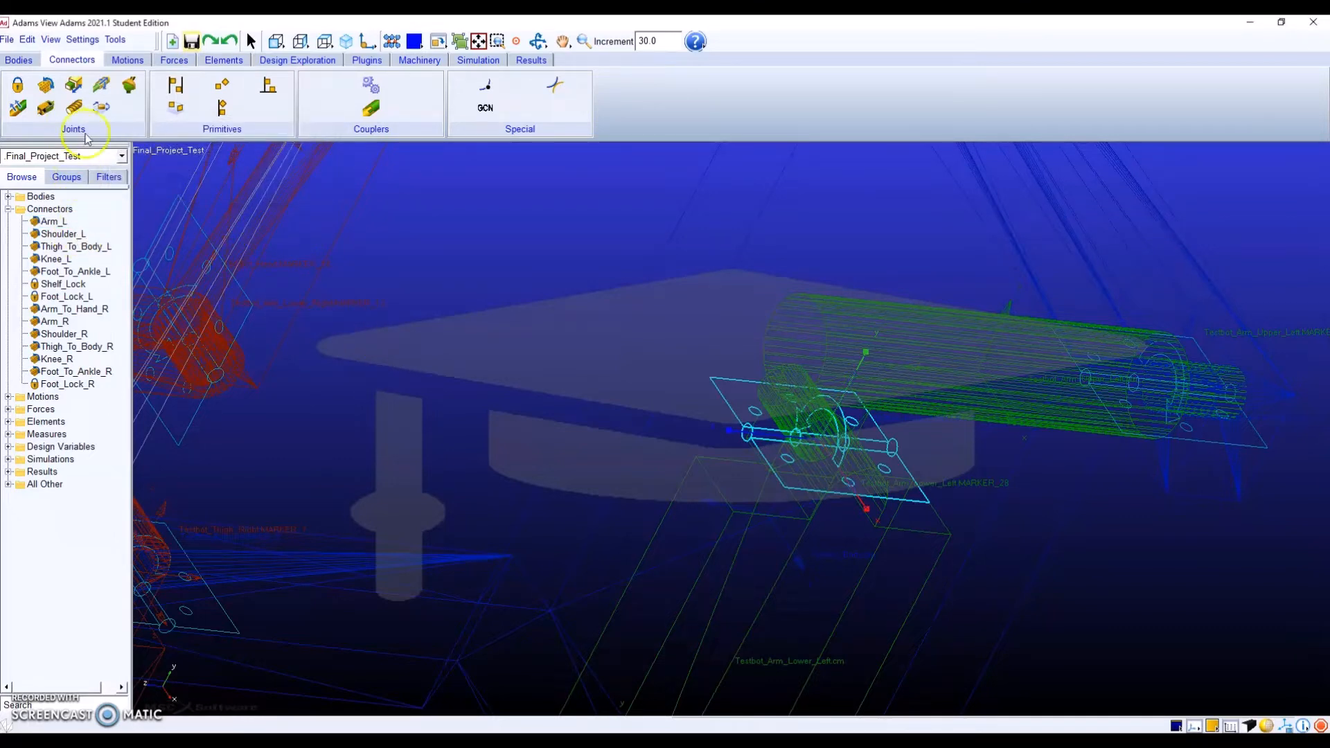
Create a two-body, one-location revolute joint normal to the grid between the left lower arm and left hand at the wrist pin's centre.
key("r")
left_click_drag(641, 507, 688, 392)
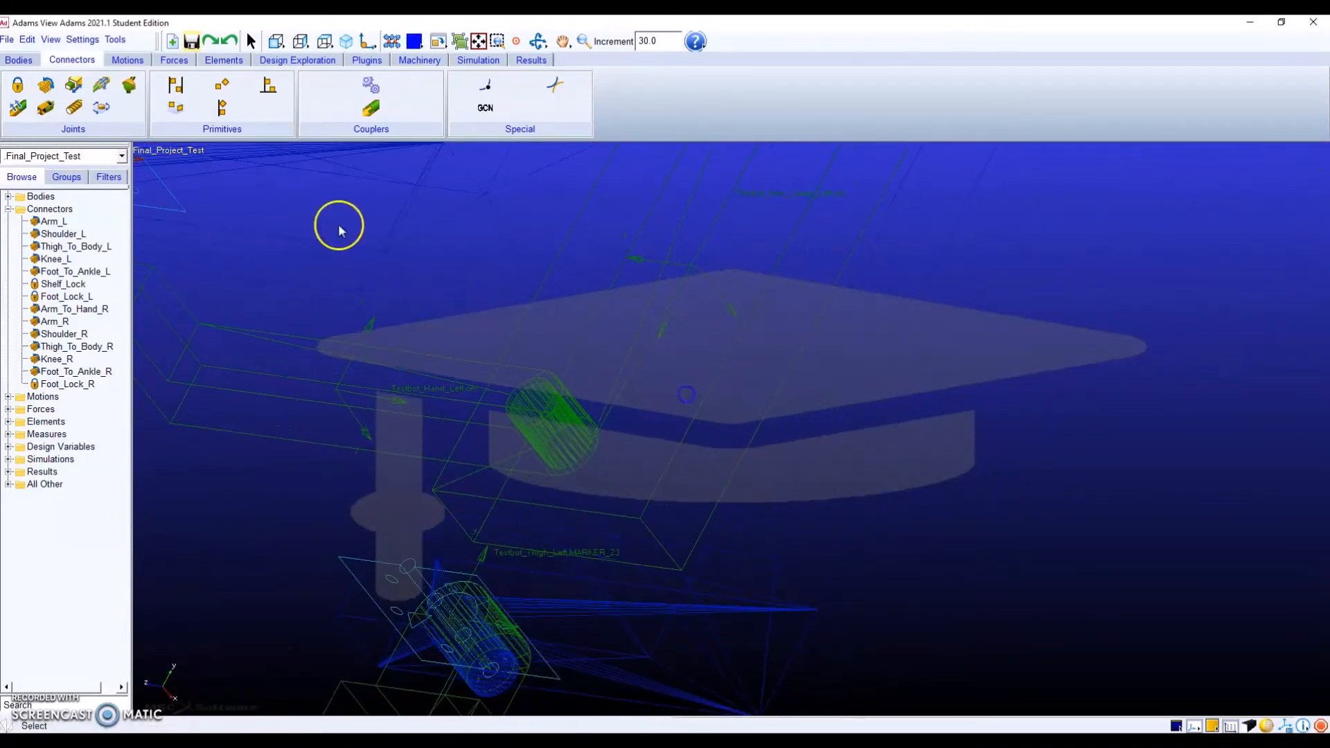
left_click(59, 89)
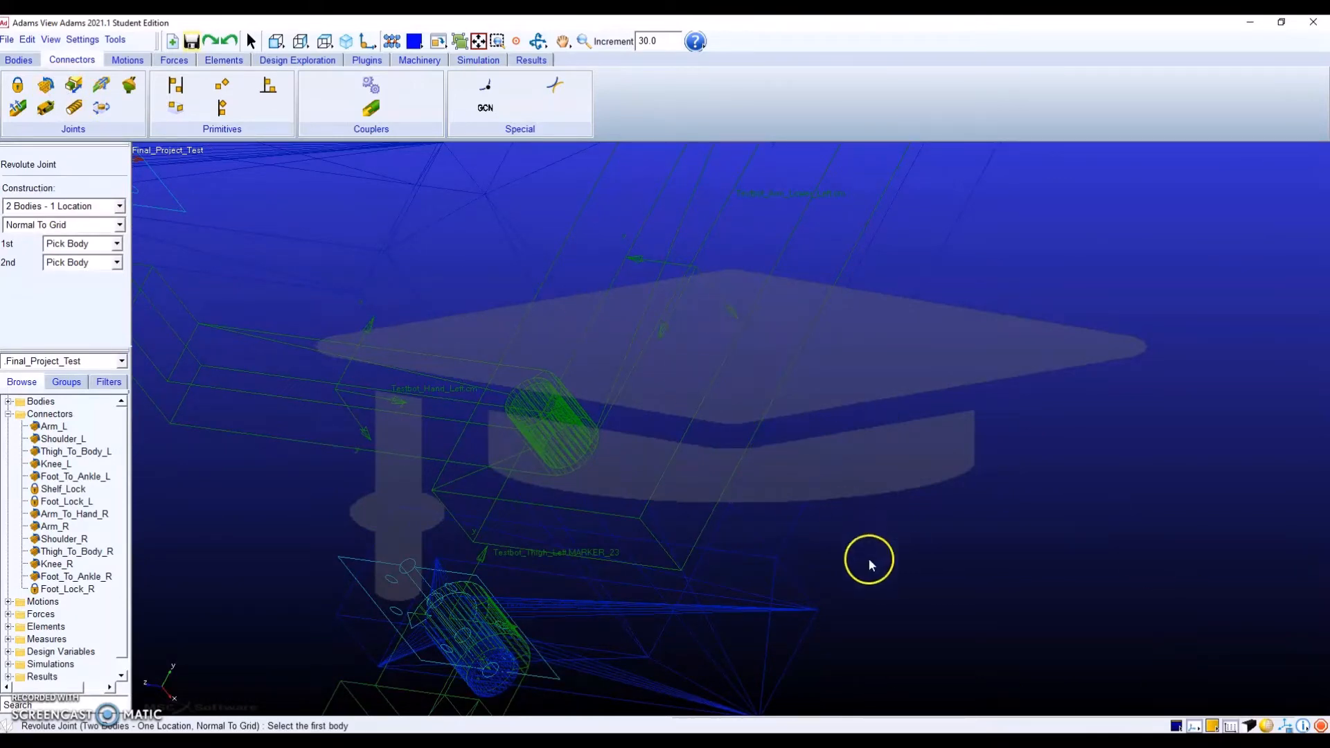
key("Escape")
key("z")
left_click_drag(648, 408, 617, 409)
key("r")
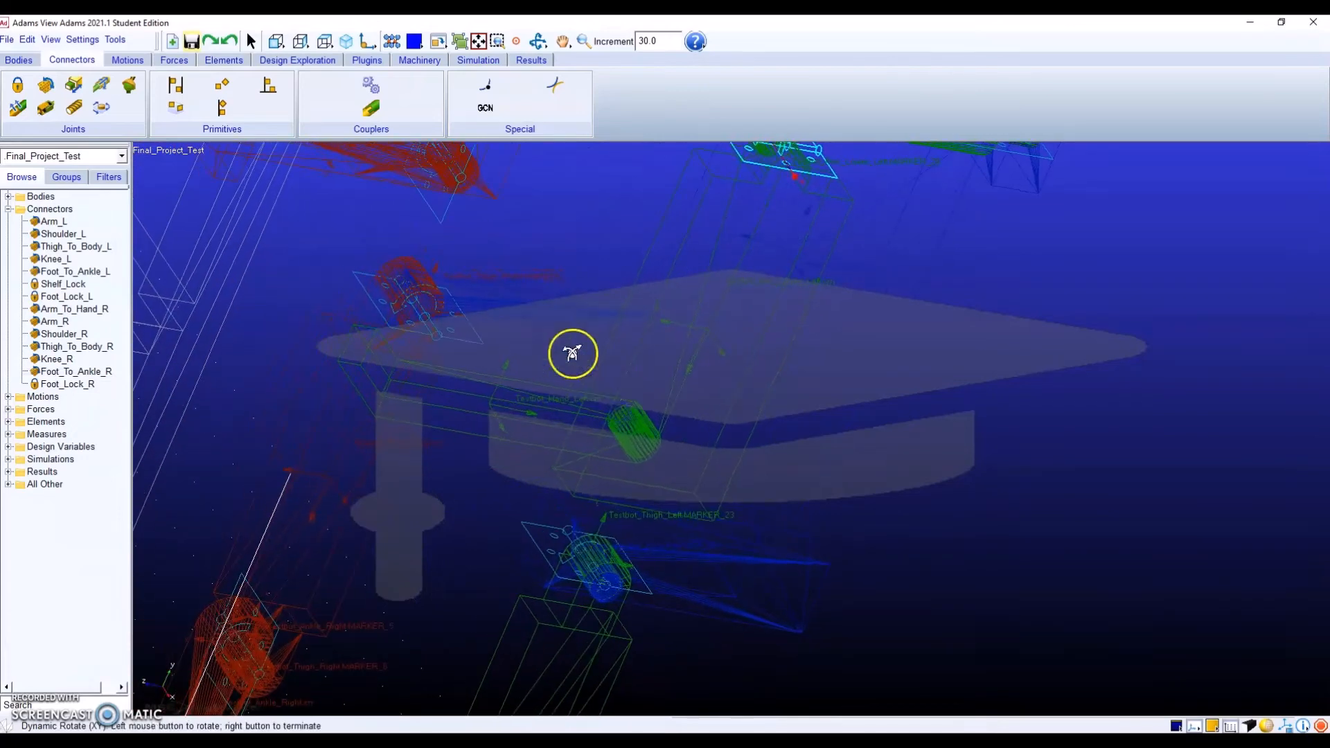
left_click(49, 87)
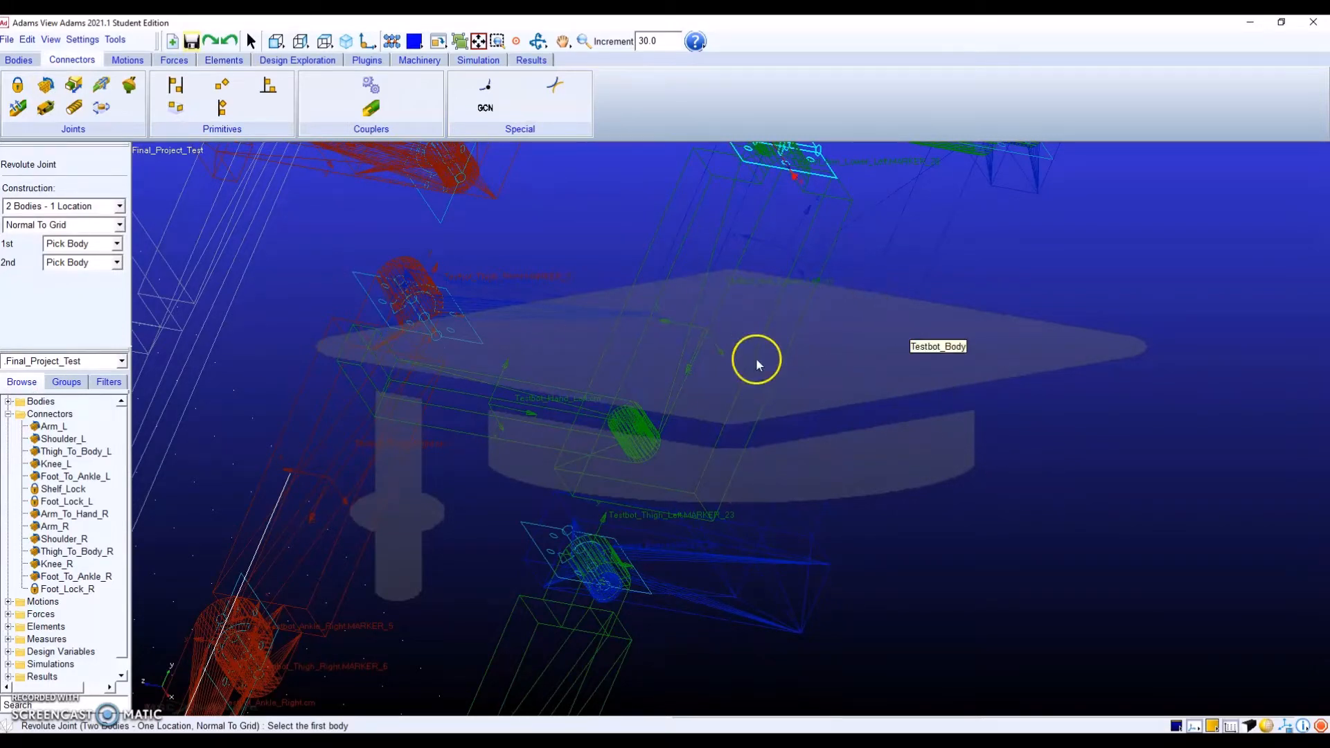
key("r")
left_click_drag(831, 397, 646, 358)
left_click(49, 86)
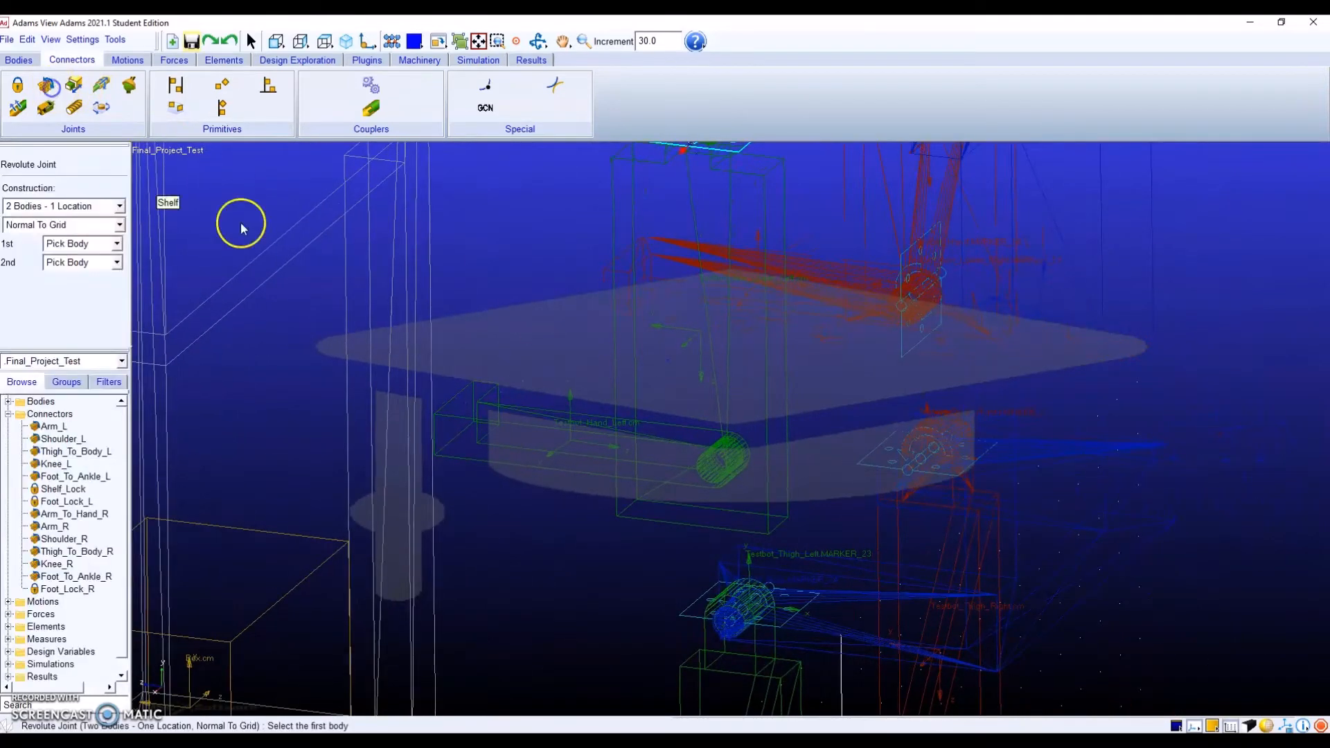
left_click(646, 374)
left_click(565, 446)
left_click(740, 484)
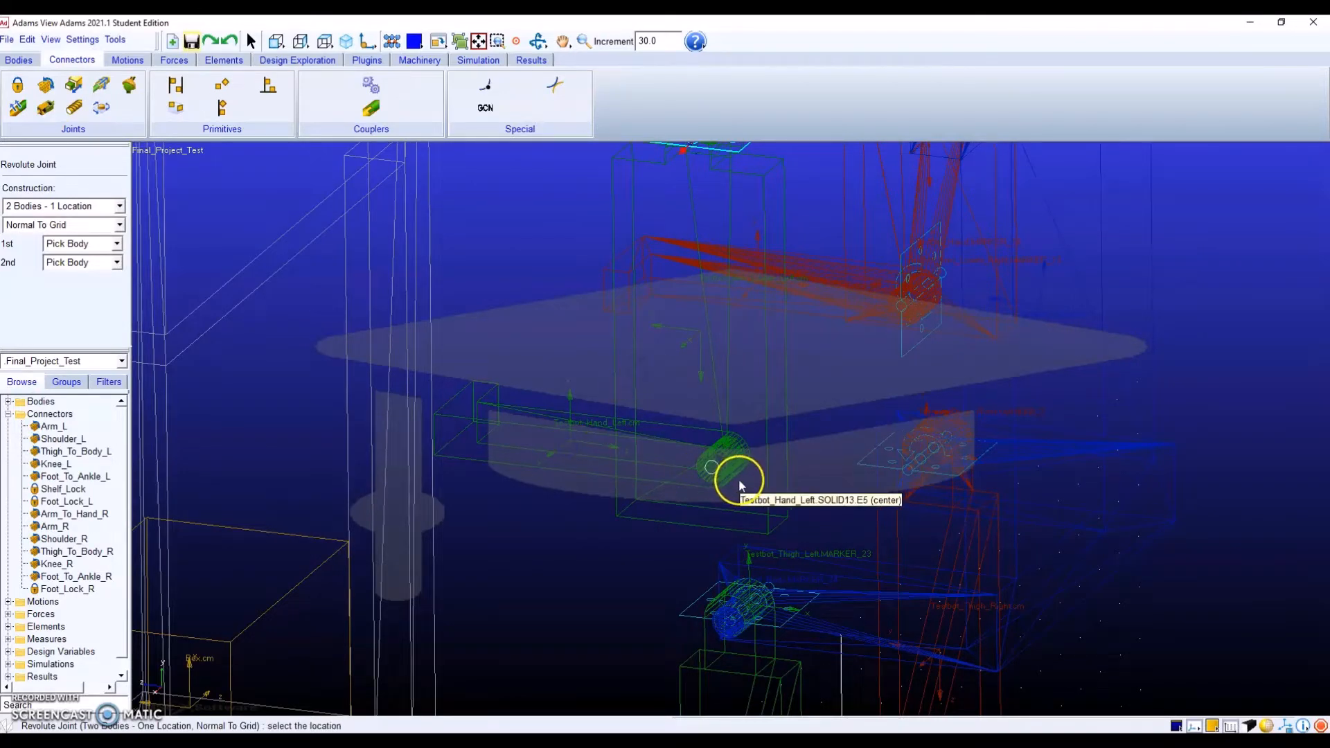
left_click(717, 483)
middle_click_drag(721, 482, 798, 490)
left_click(600, 445)
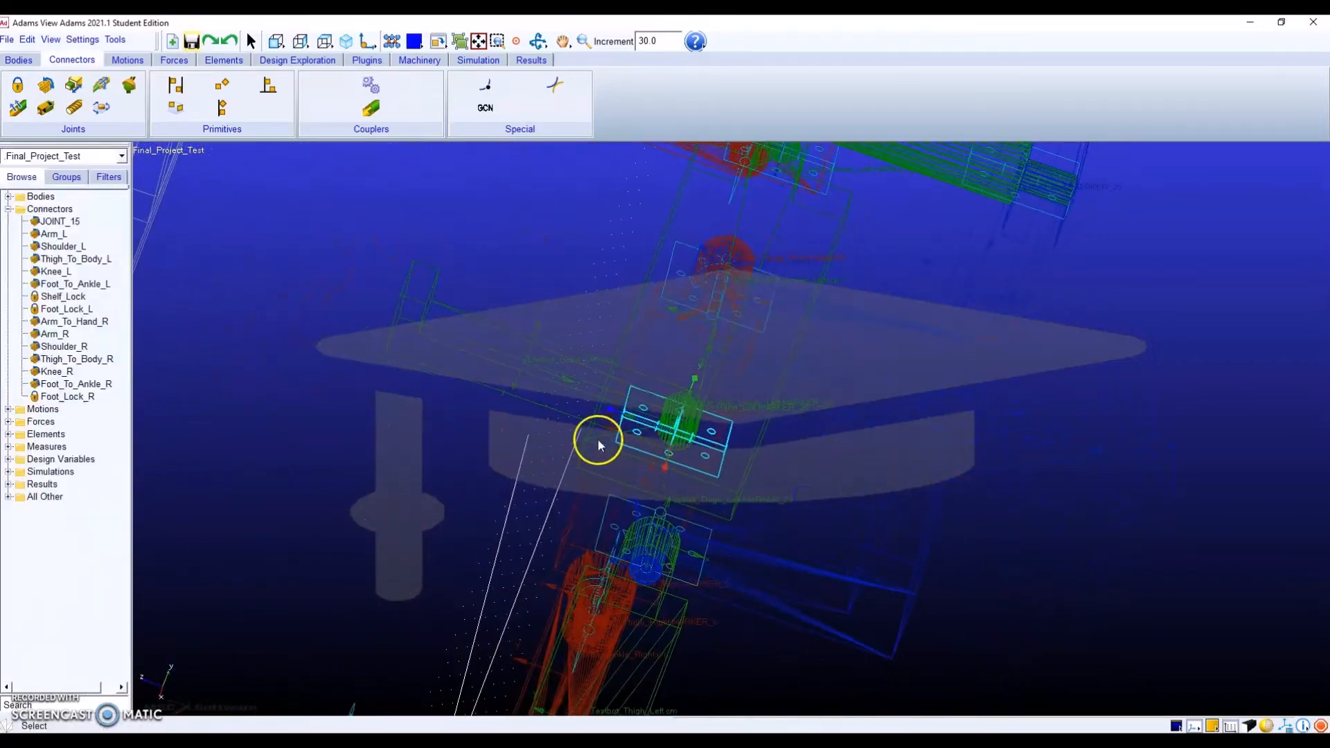
Rename the left wrist's revolute joint, JOINT_15, as Arm_To_Hand_L.
right_click(83, 223)
left_click(112, 356)
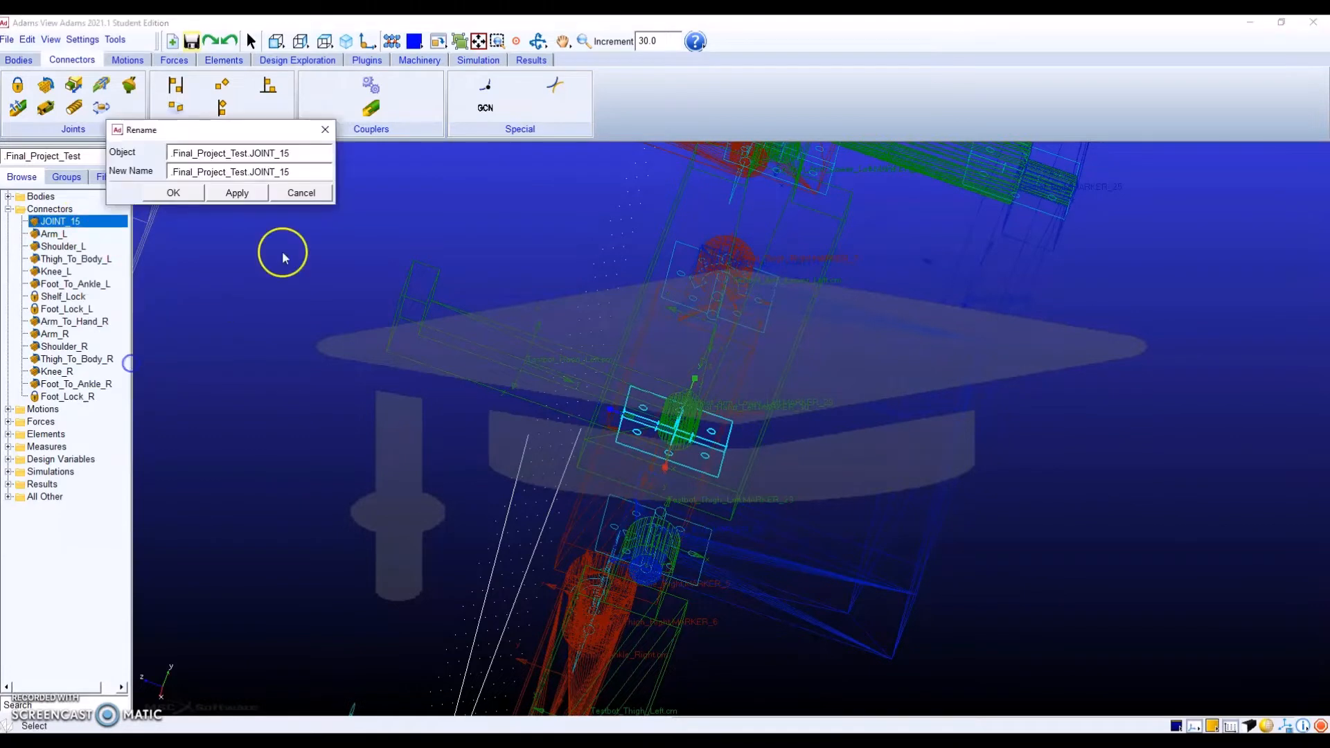
double_click(310, 173)
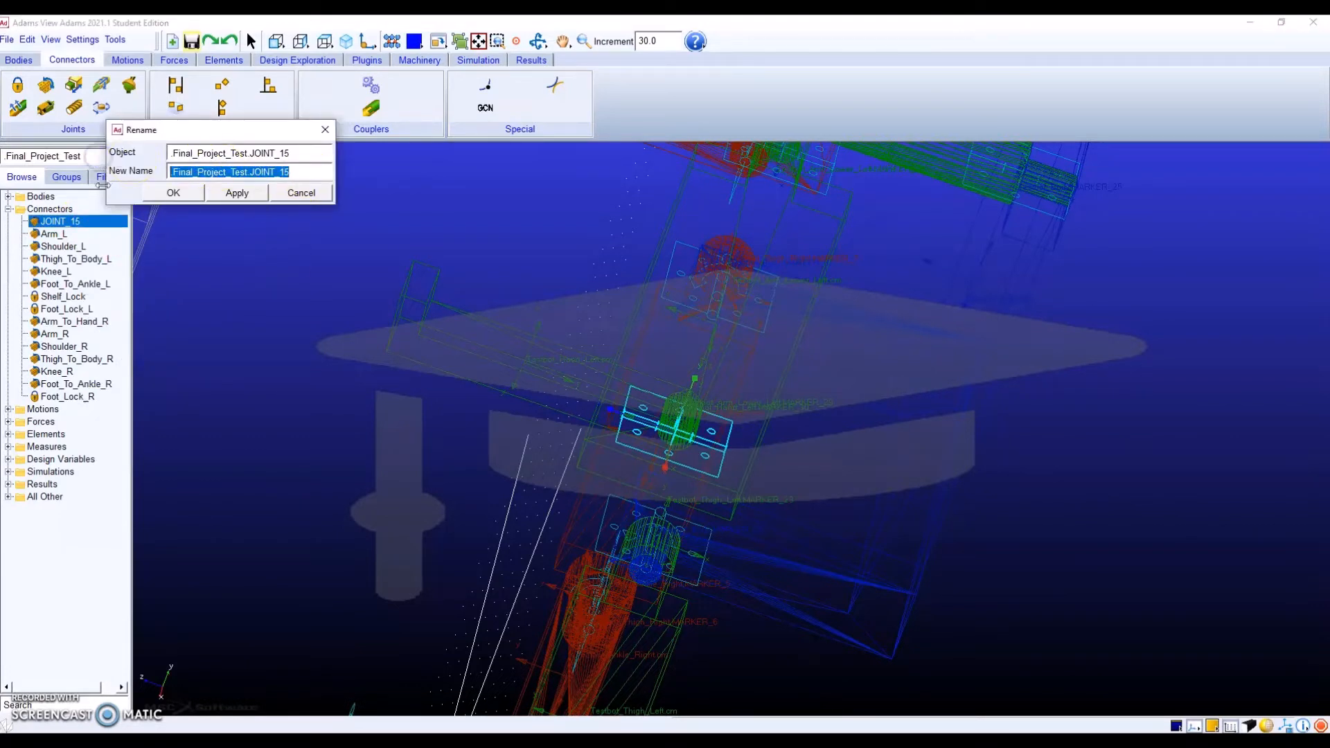
type("Arm_To_Hand_L")
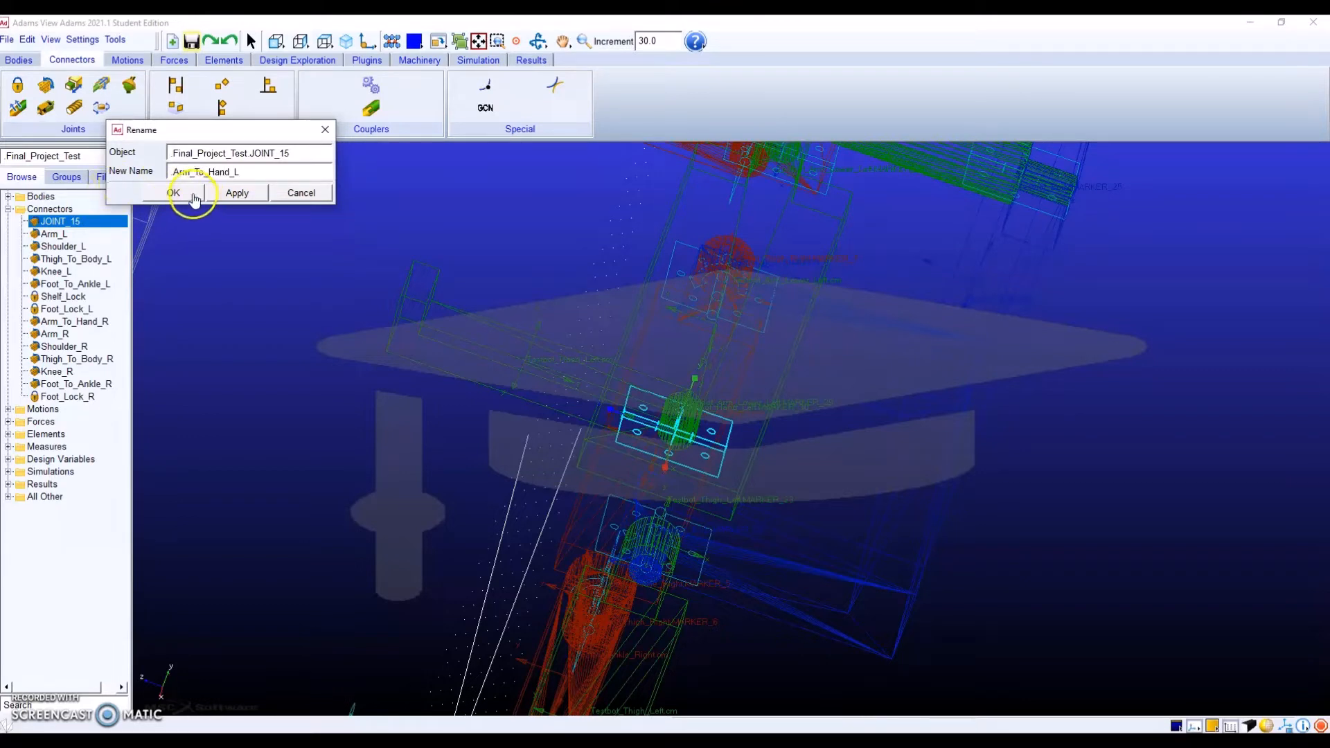
left_click(171, 194)
left_click_drag(739, 357, 707, 326)
left_click_drag(908, 326, 597, 528)
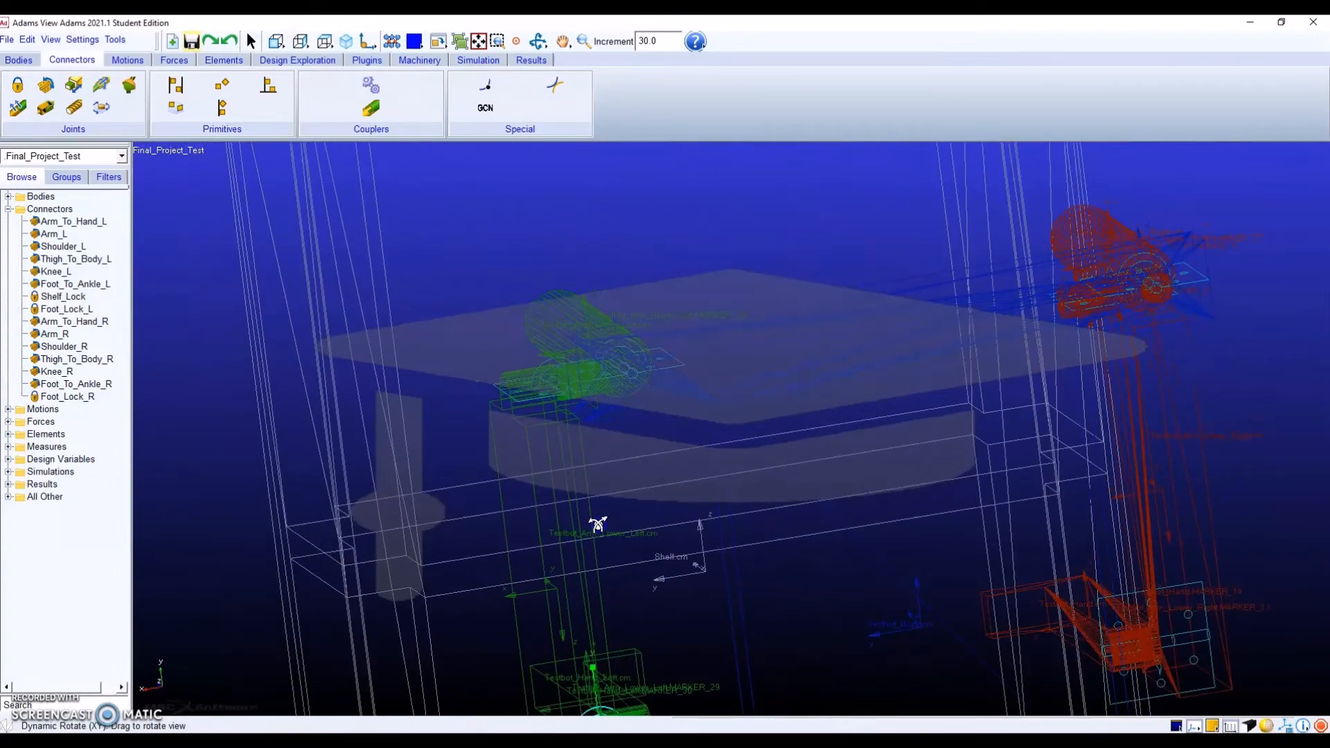
left_click_drag(788, 449, 672, 394)
left_click_drag(1030, 344, 997, 528)
right_click(997, 528)
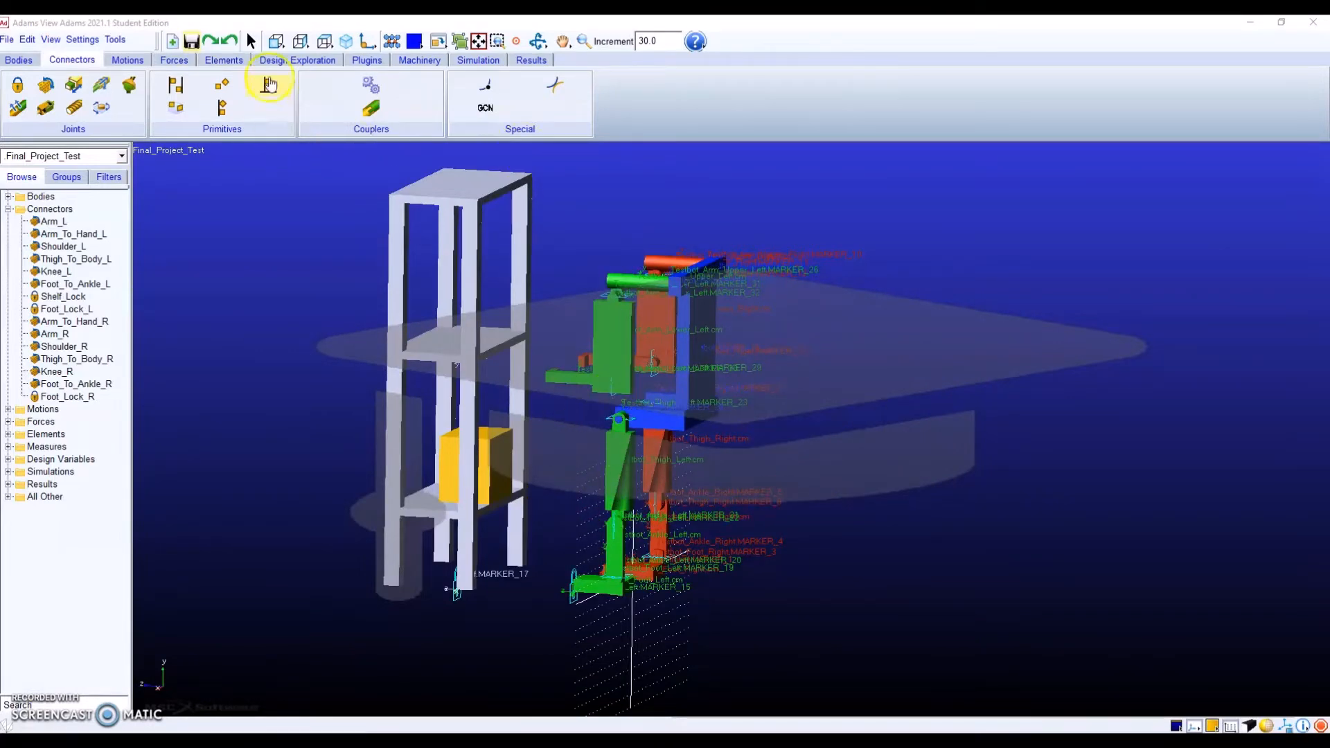
Start a solid-to-solid contact force and assign the Box part's SOLID15 as the I solid.
left_click(176, 61)
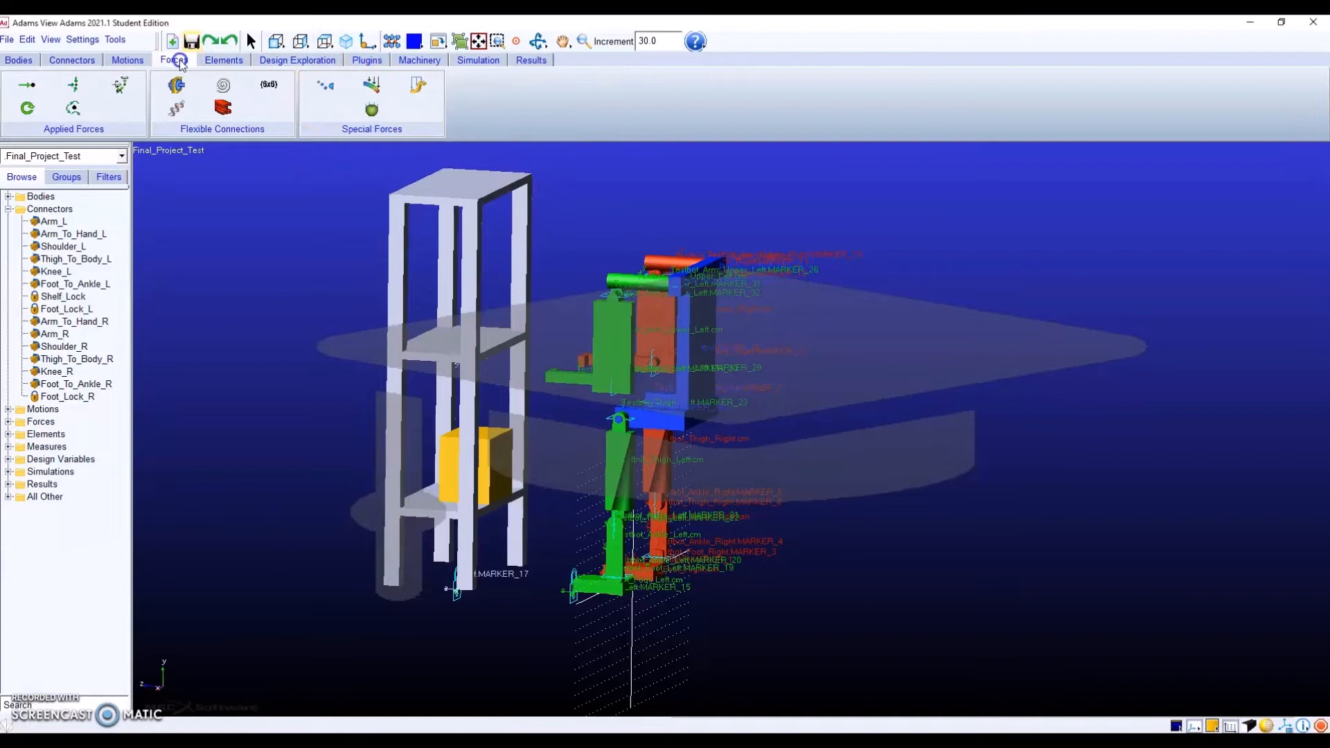
left_click(327, 91)
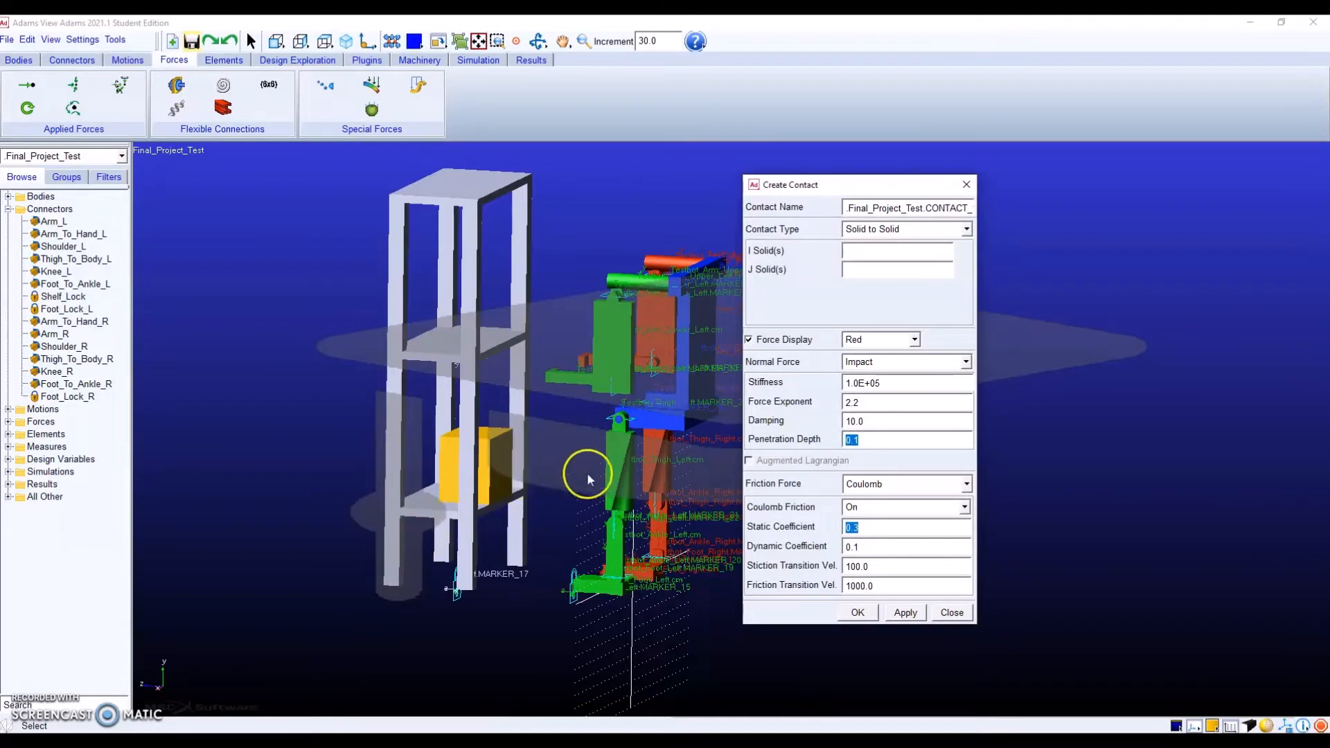
key("r")
left_click_drag(586, 430, 653, 425)
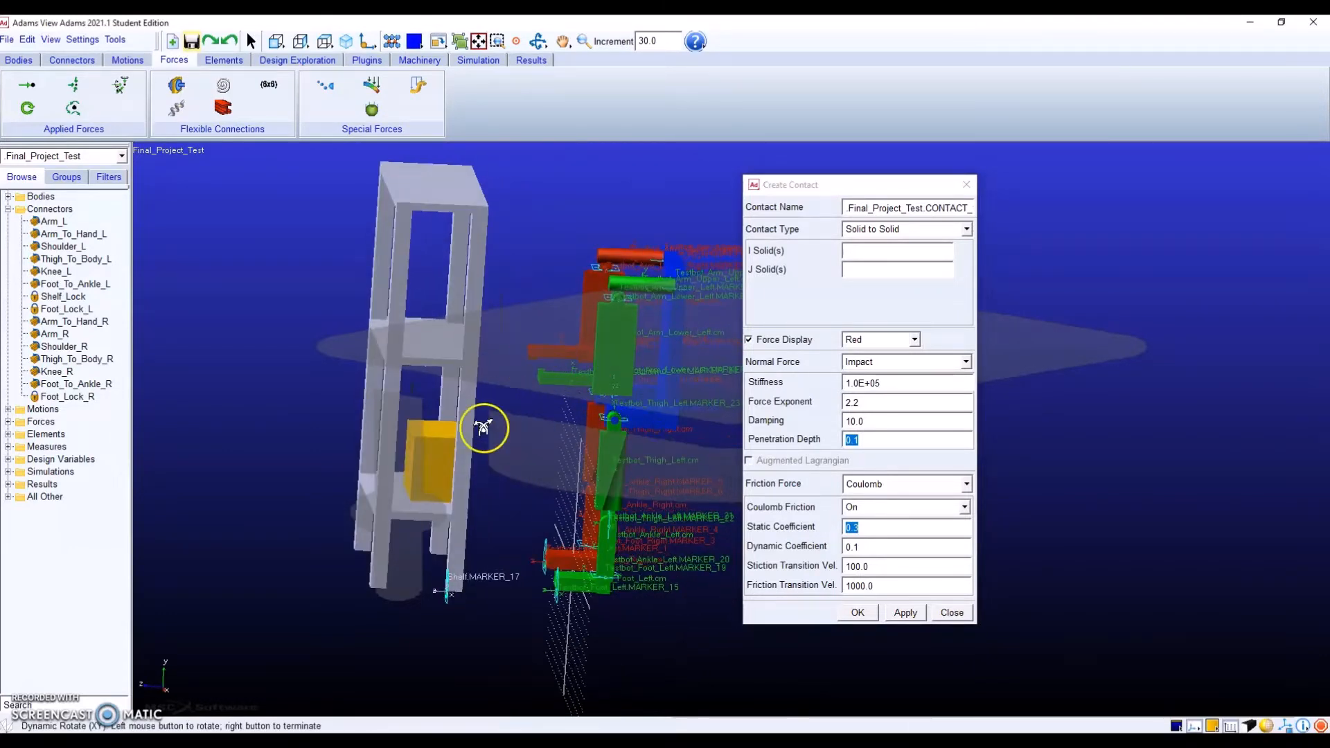
left_click_drag(523, 537, 608, 372)
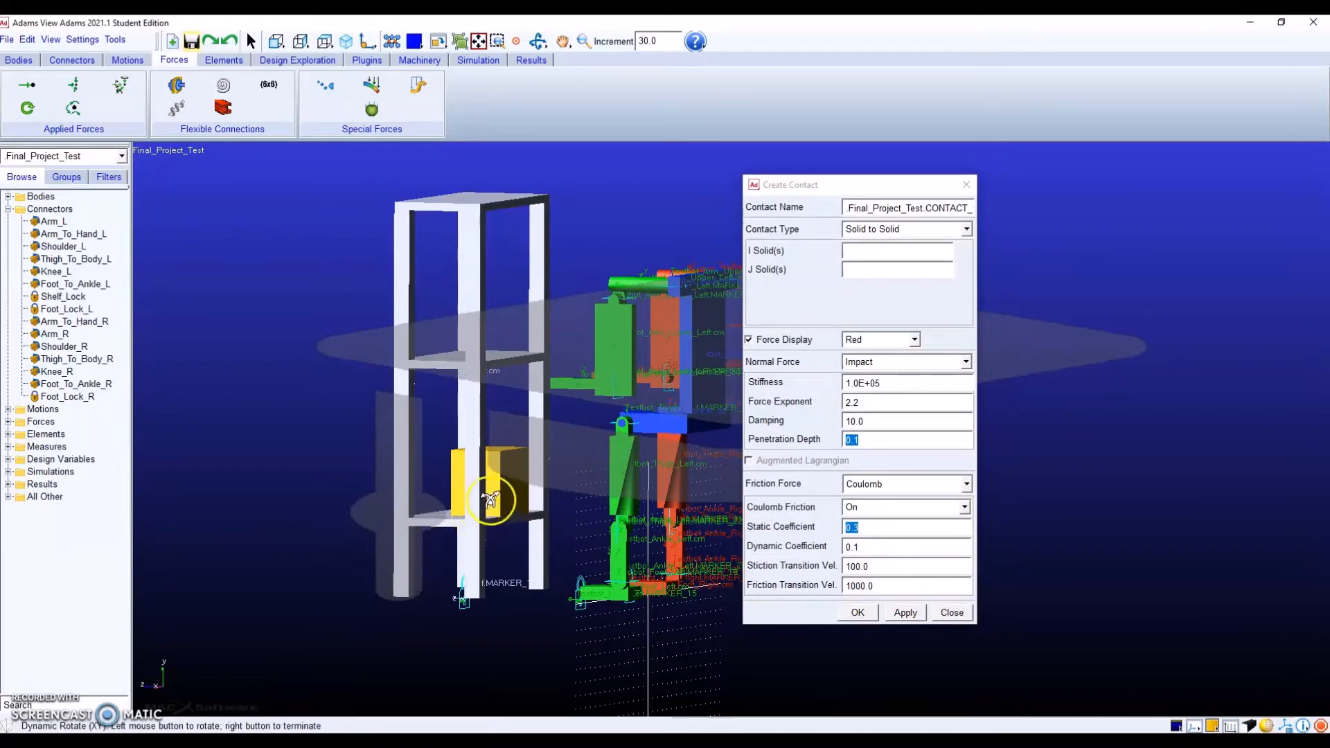
right_click(504, 474)
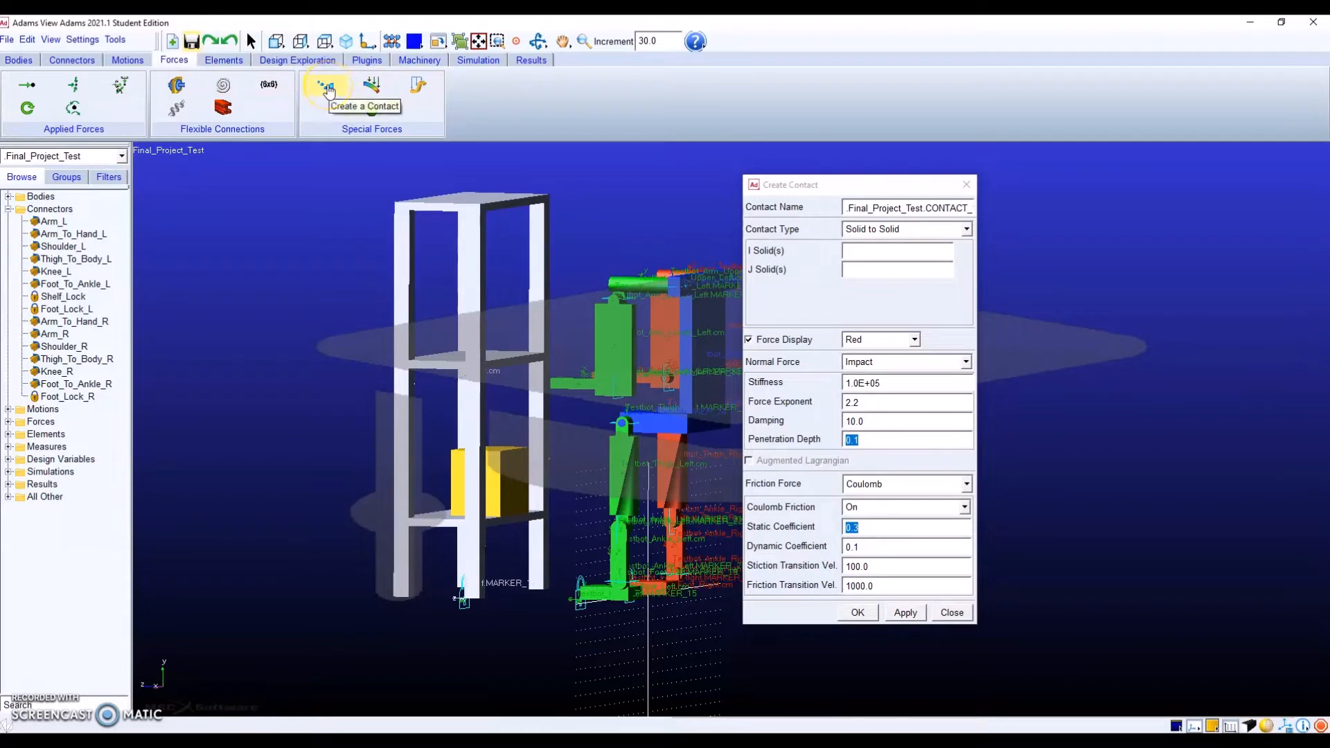
left_click(905, 270)
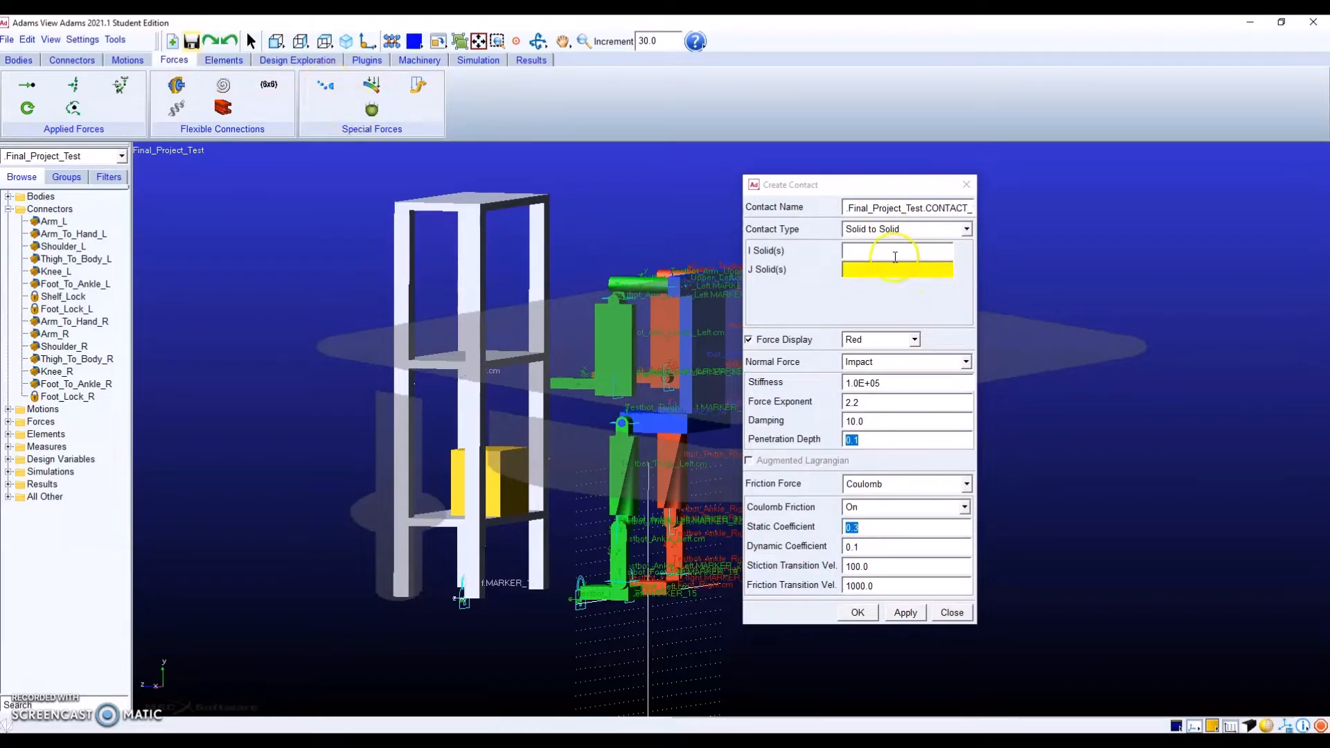
double_click(856, 253)
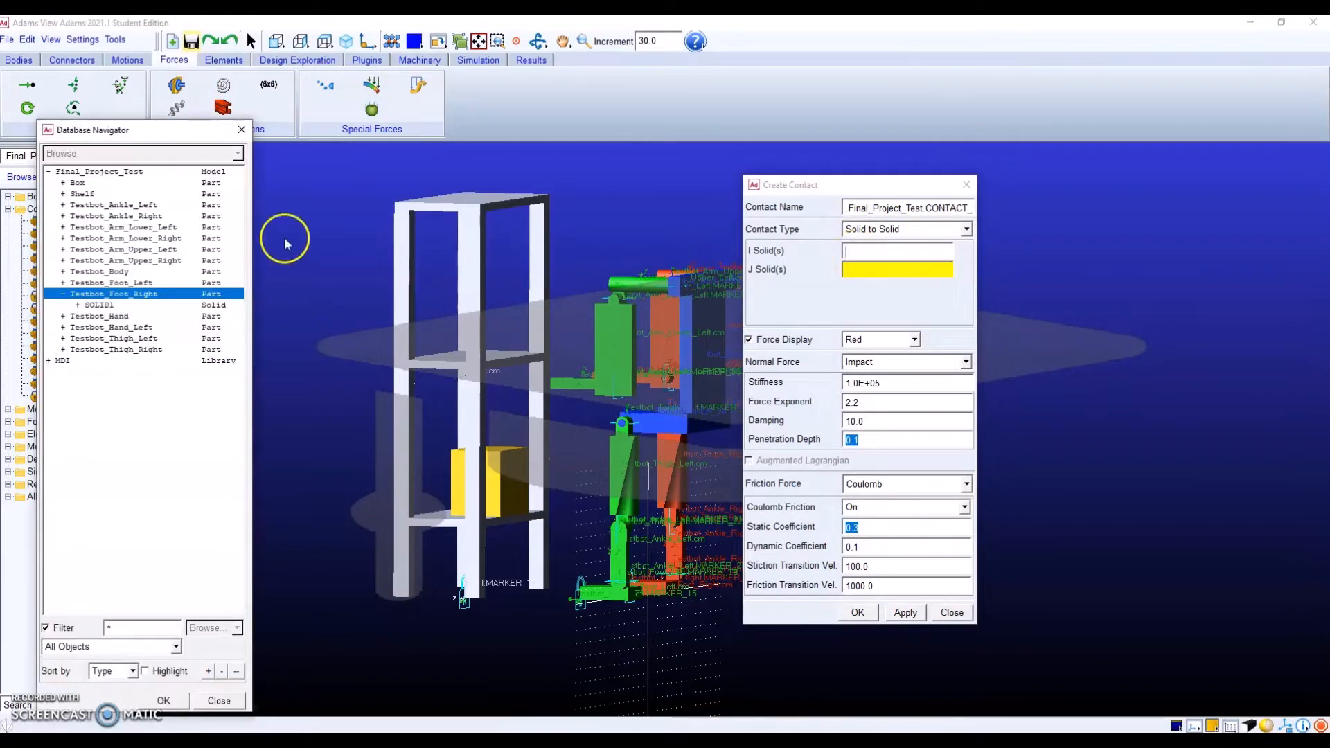
double_click(77, 183)
left_click(102, 194)
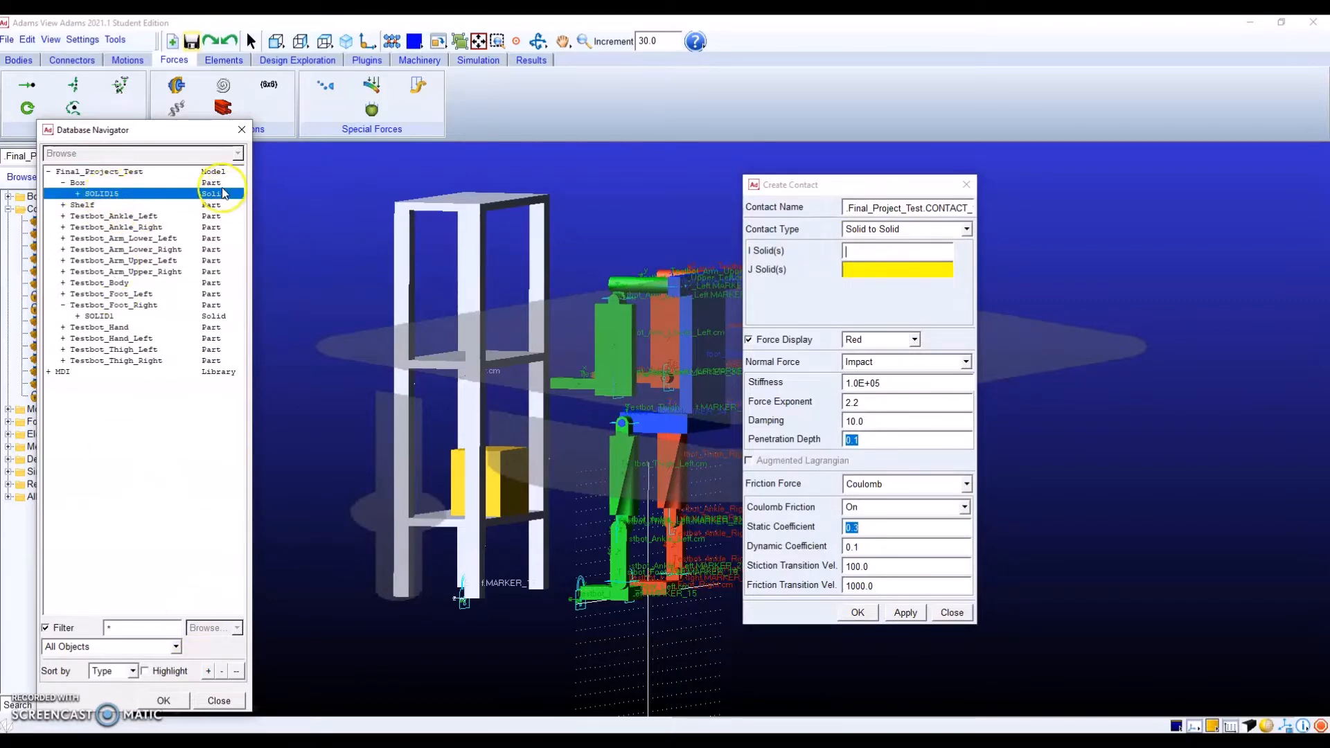
left_click(164, 700)
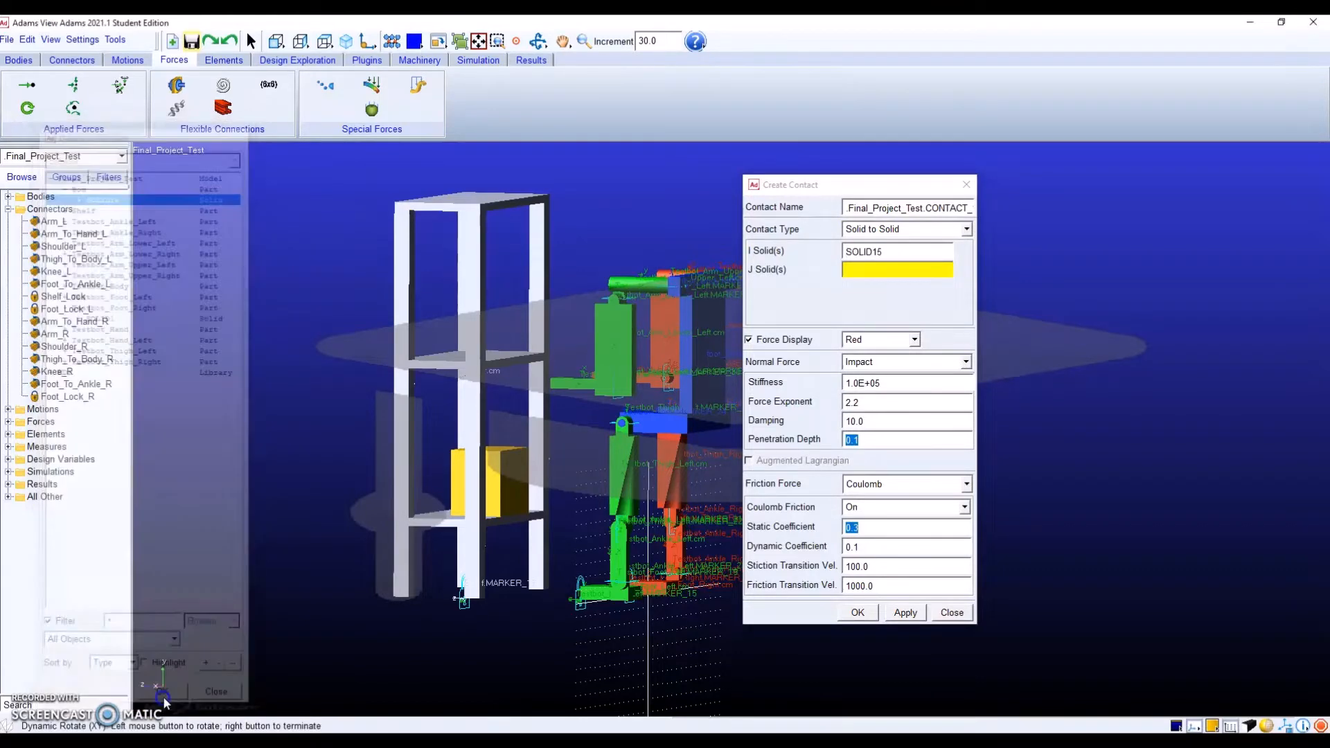
Complete the contact with the Shelf's SOLID14 as the J solid, stiffness 100 and damping 11.0.
left_click(915, 269)
double_click(914, 269)
double_click(87, 193)
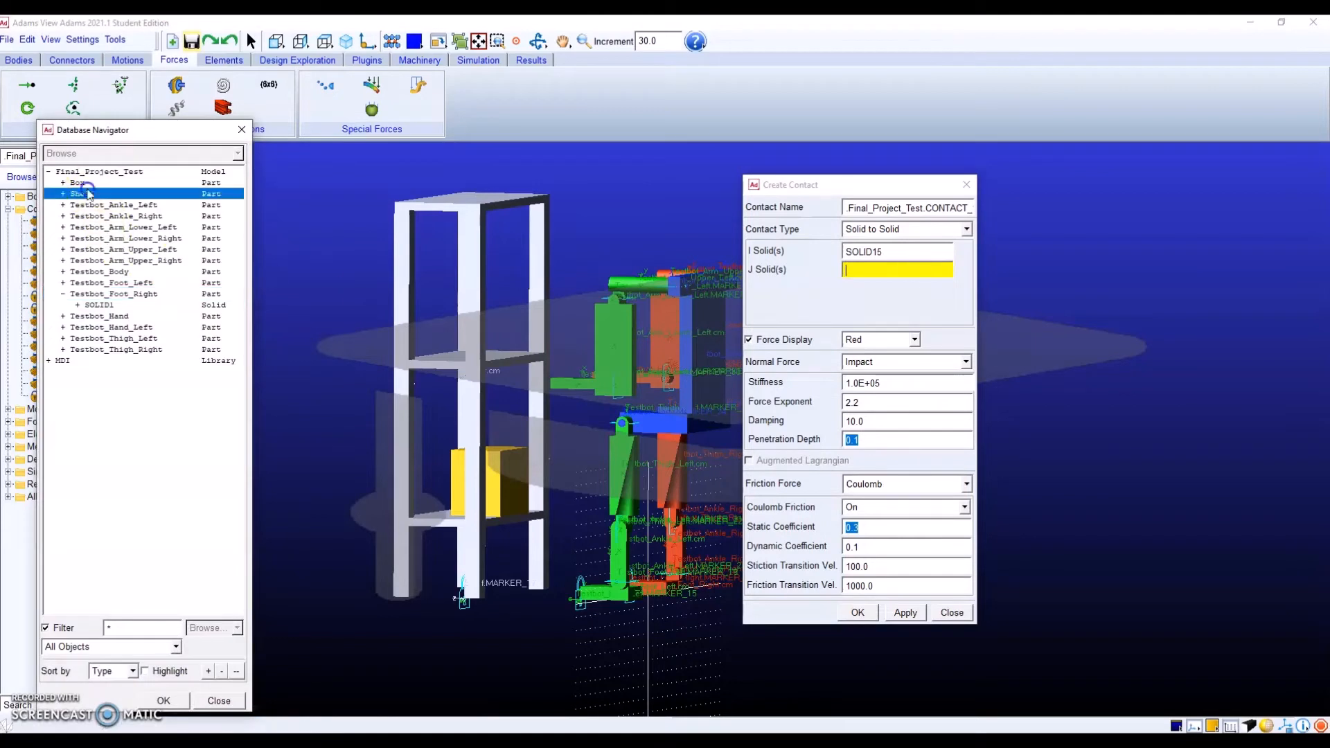
left_click(101, 205)
left_click(163, 700)
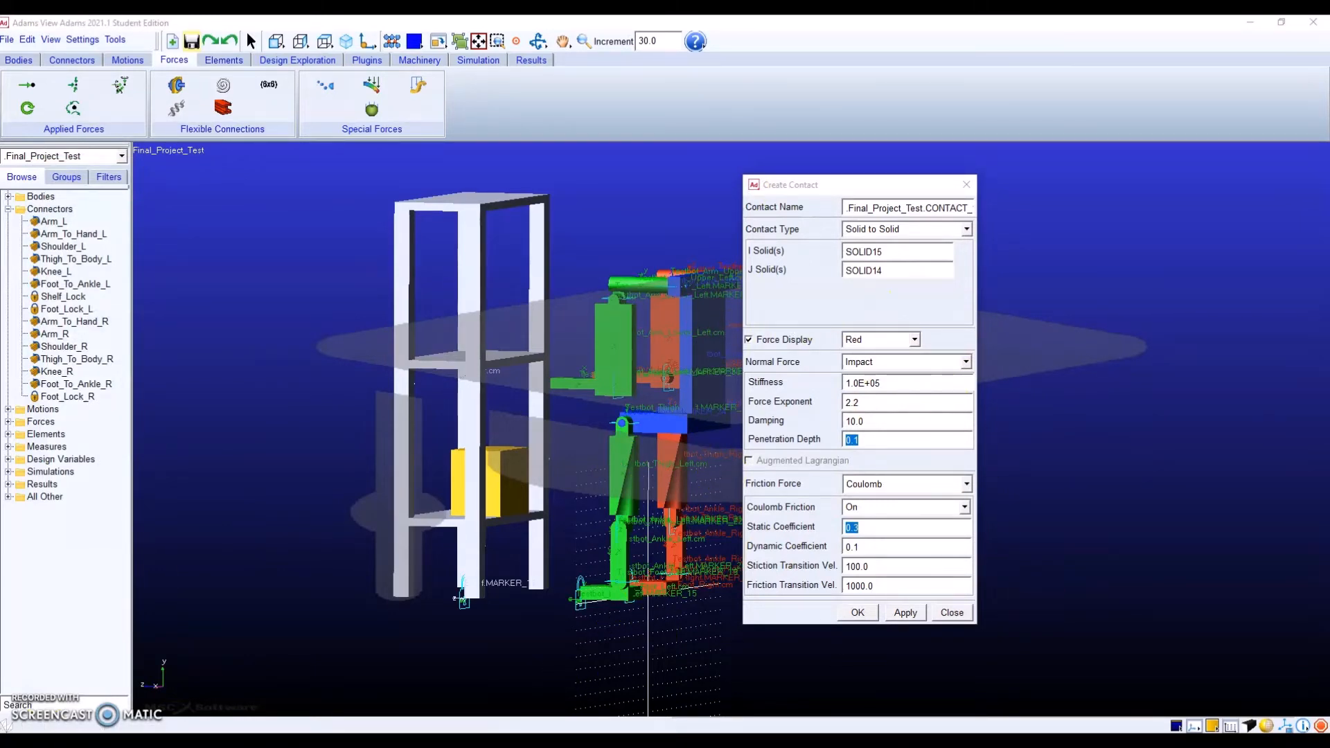
left_click(917, 378)
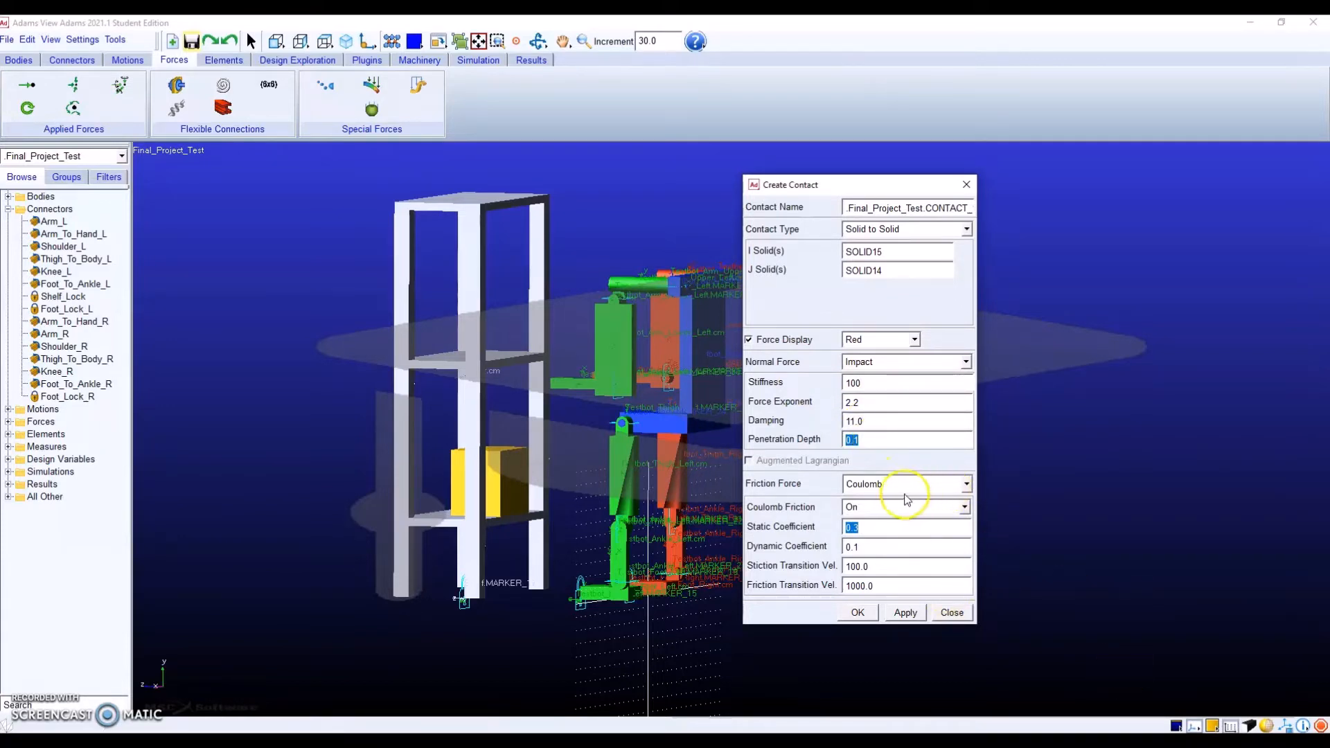
left_click(860, 611)
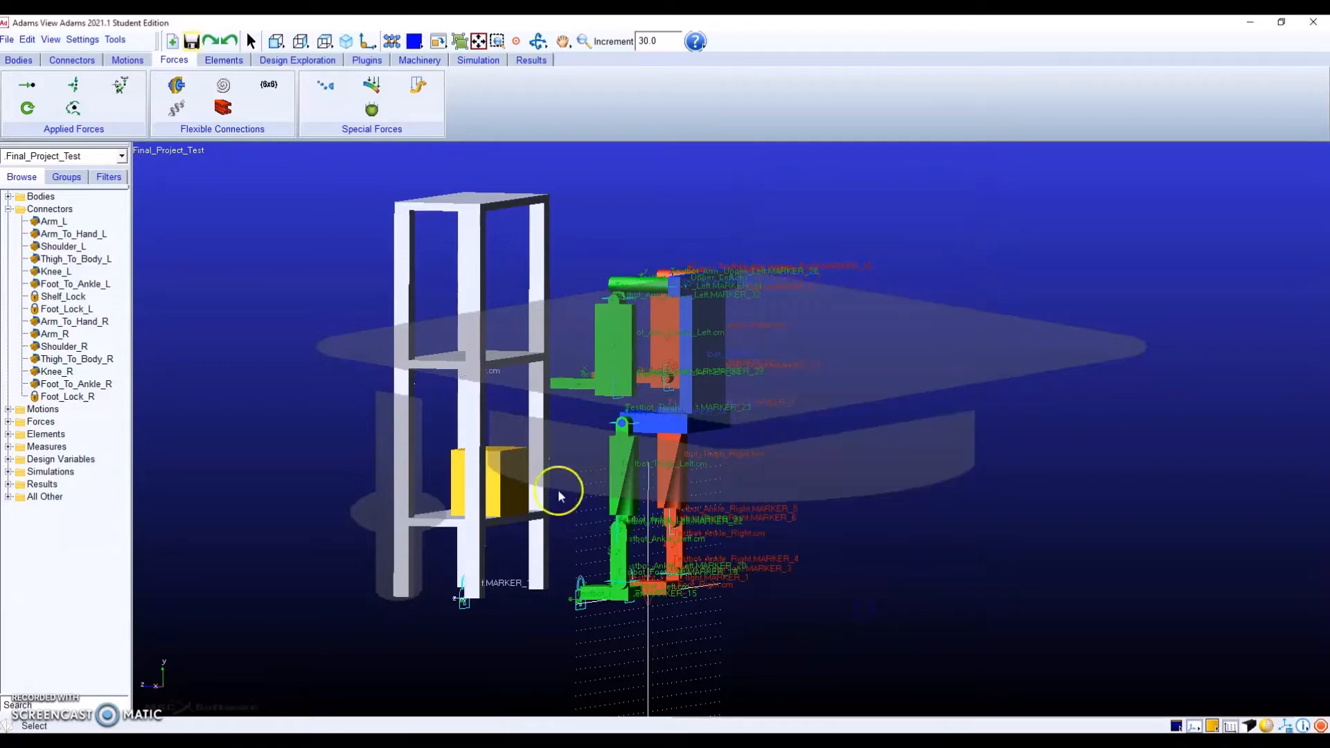
Rename the box-shelf contact, CONTACT_1, as Box_To_Shelf.
left_click(25, 211)
left_click(9, 235)
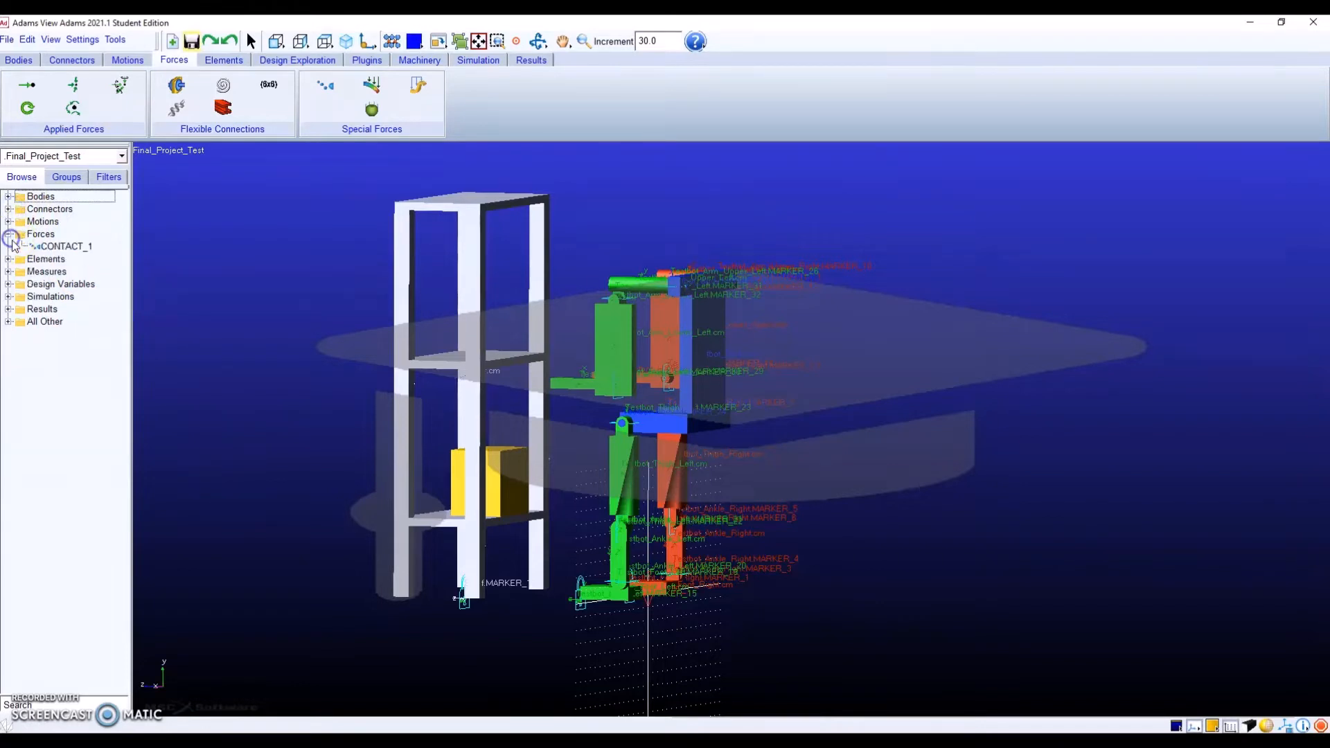
right_click(67, 252)
right_click(68, 247)
left_click(96, 381)
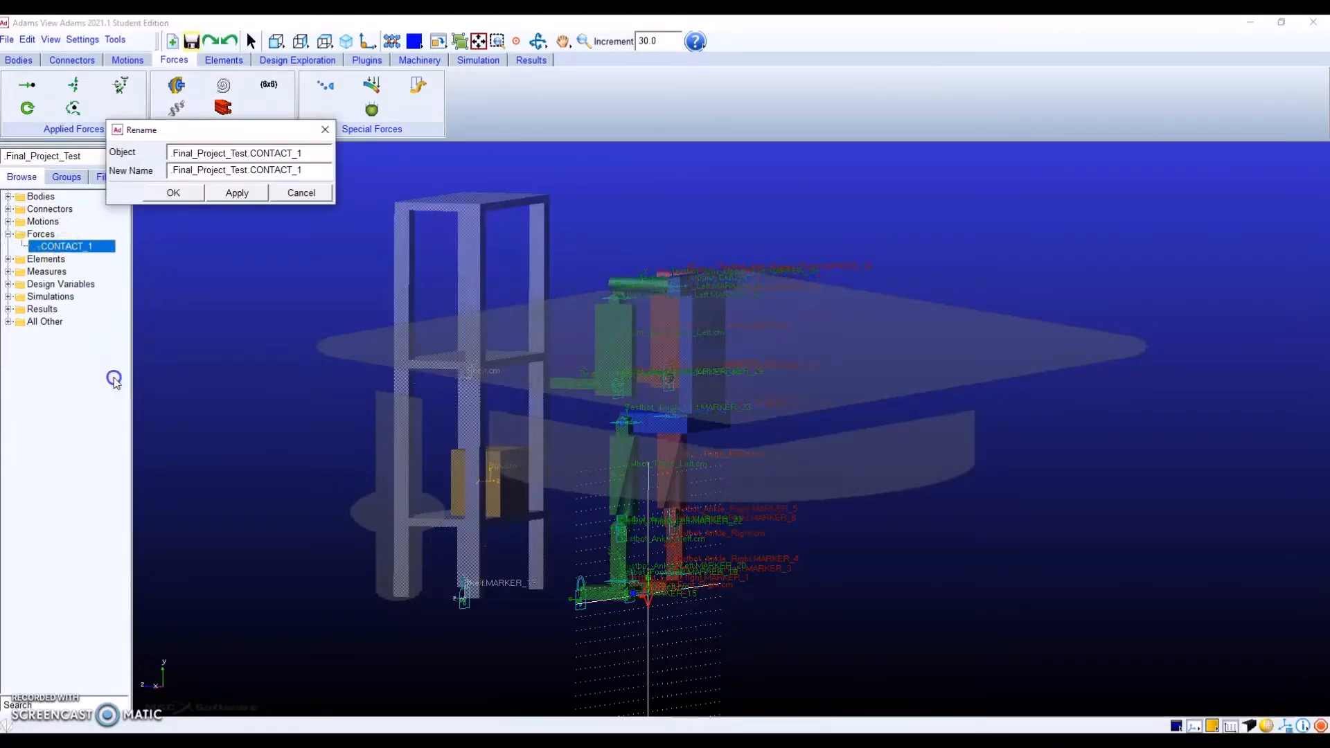
triple_click(156, 170)
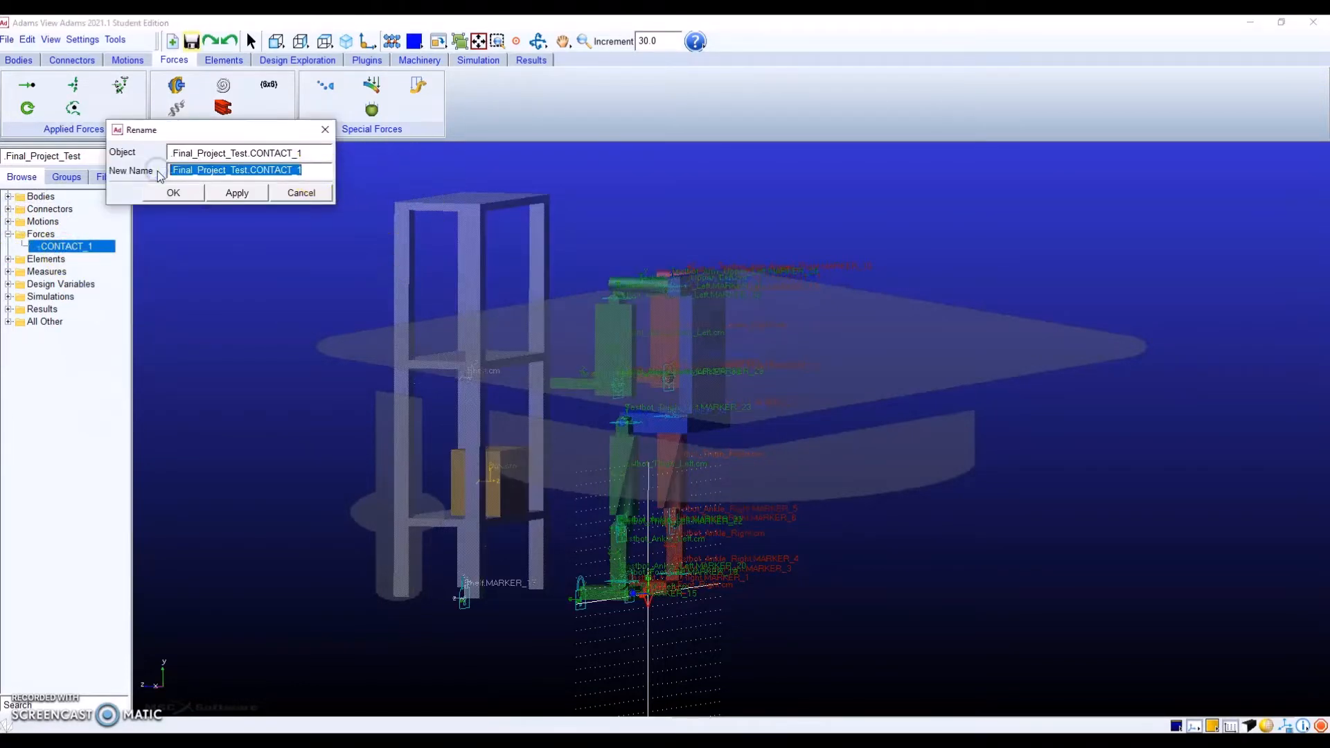
type(".")
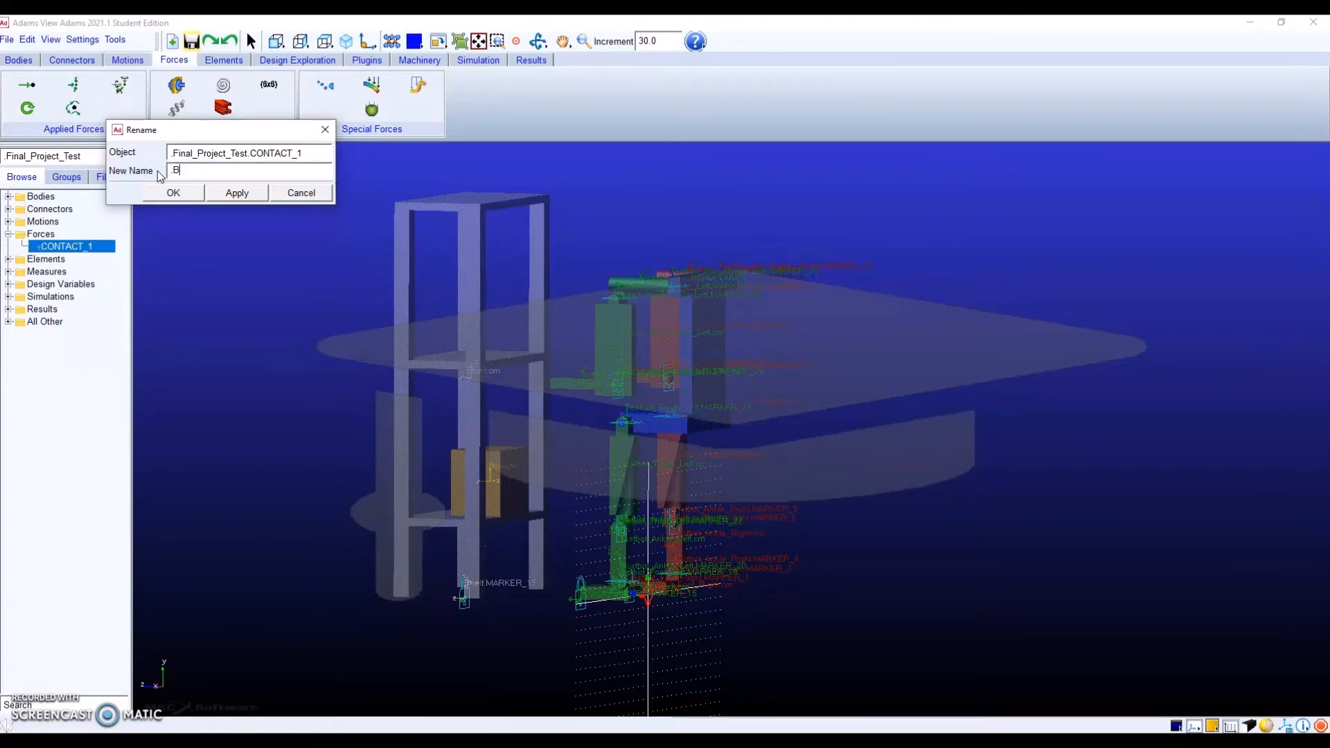
type("Box_To")
key("BackSpace")
type("_Shelf")
left_click(171, 192)
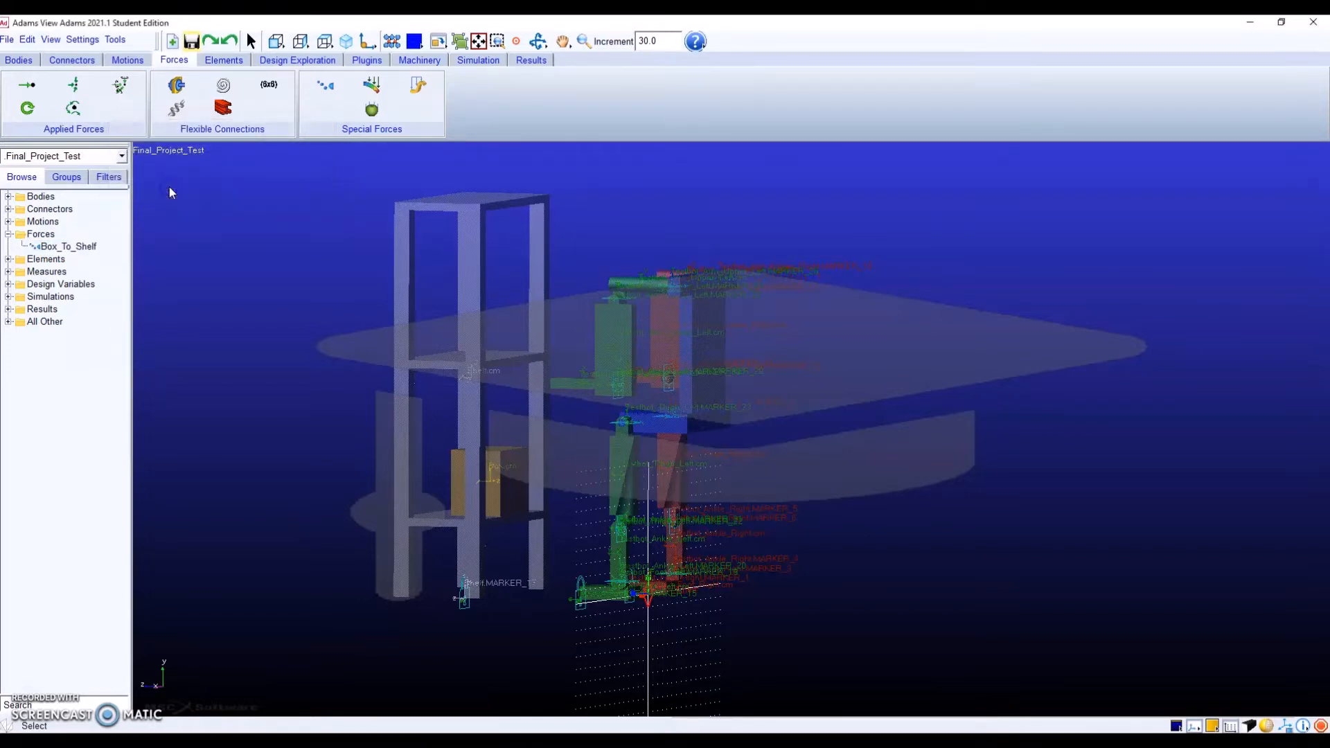
Start a second solid-to-solid contact with the Box's SOLID15 as the I solid.
left_click(326, 84)
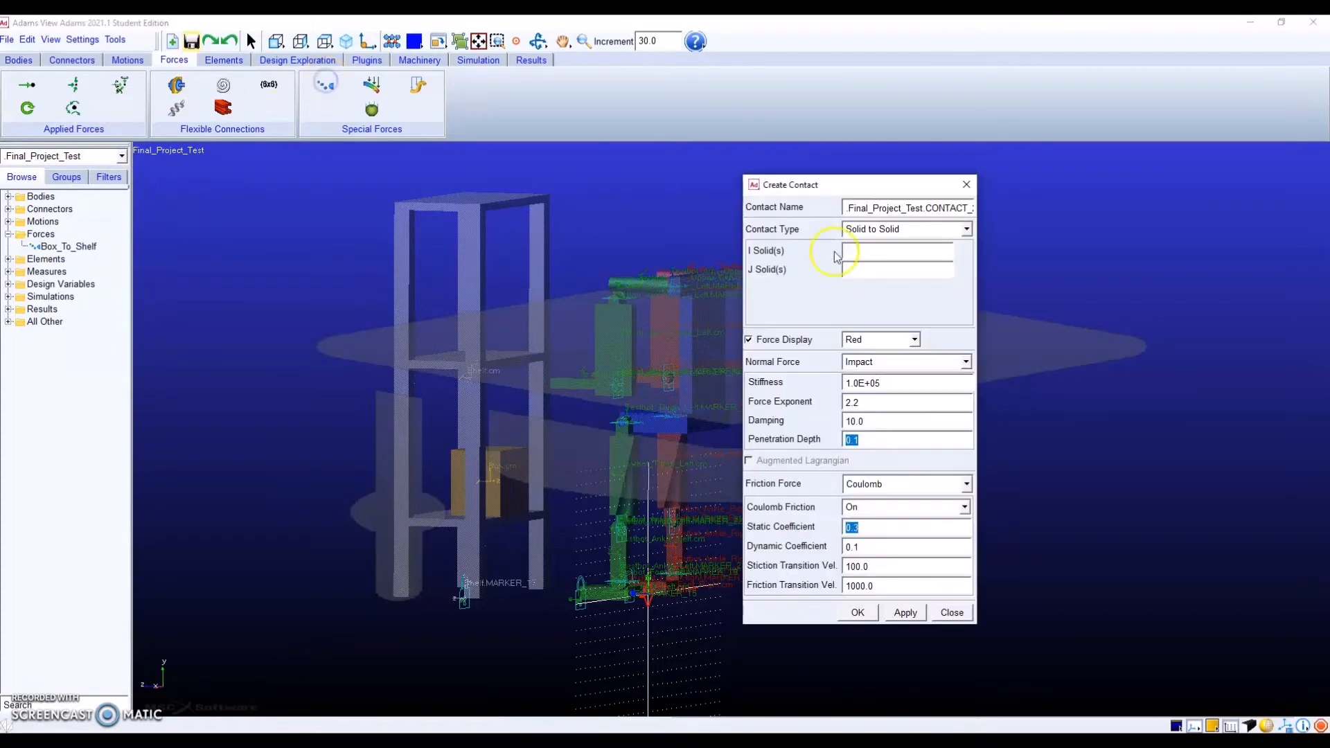
double_click(876, 250)
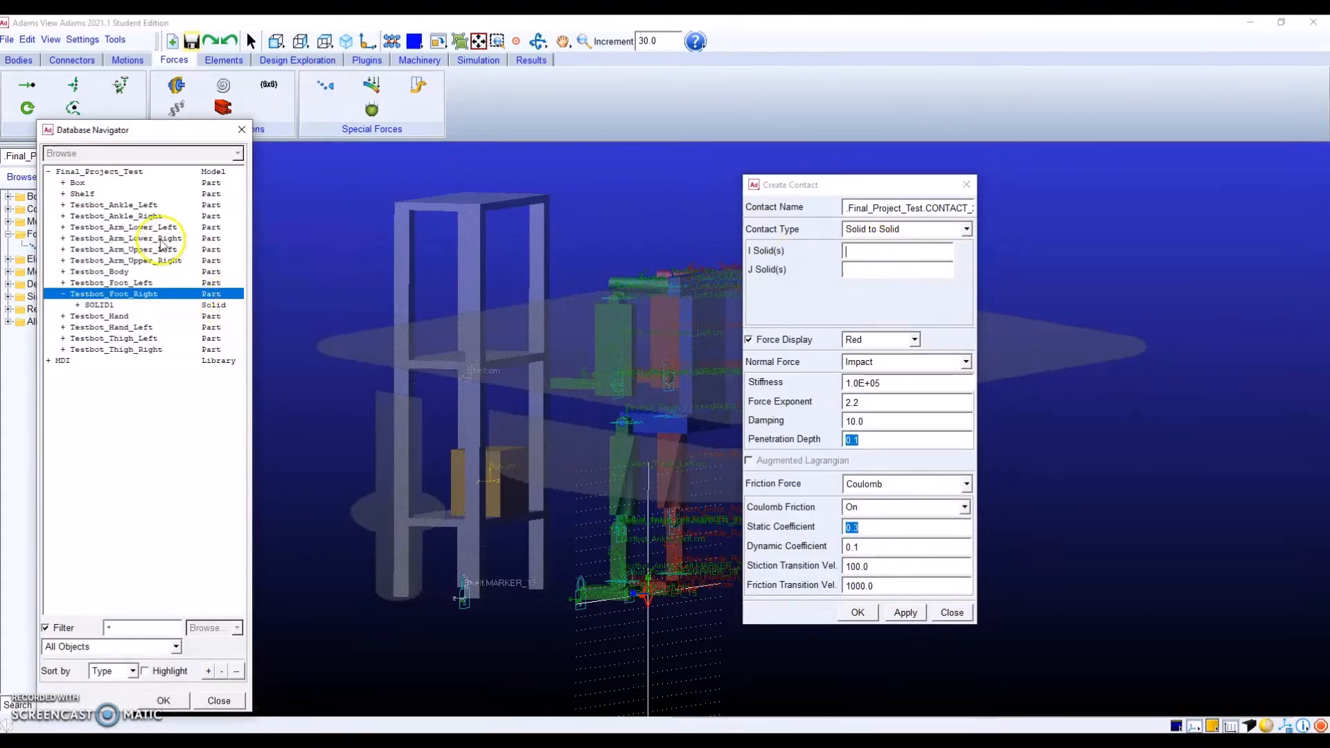
left_click(77, 182)
double_click(78, 182)
left_click(101, 193)
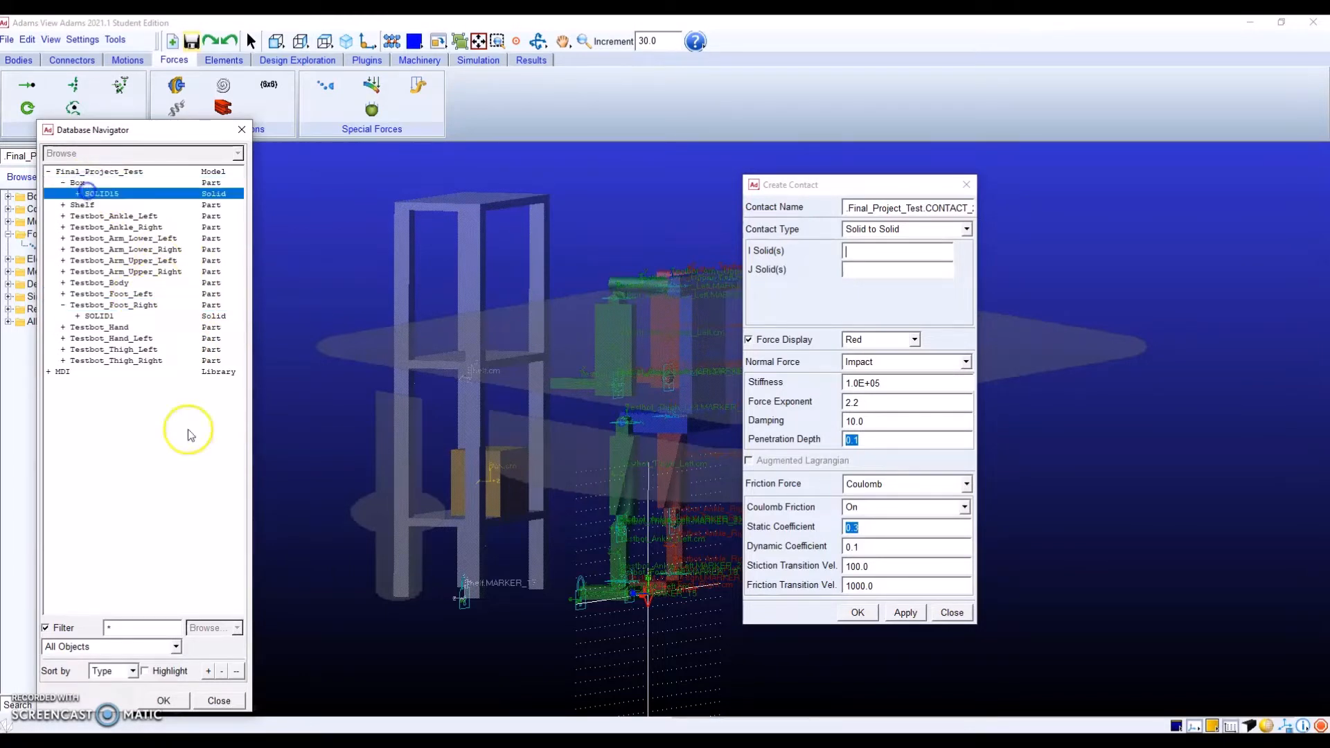
left_click(163, 700)
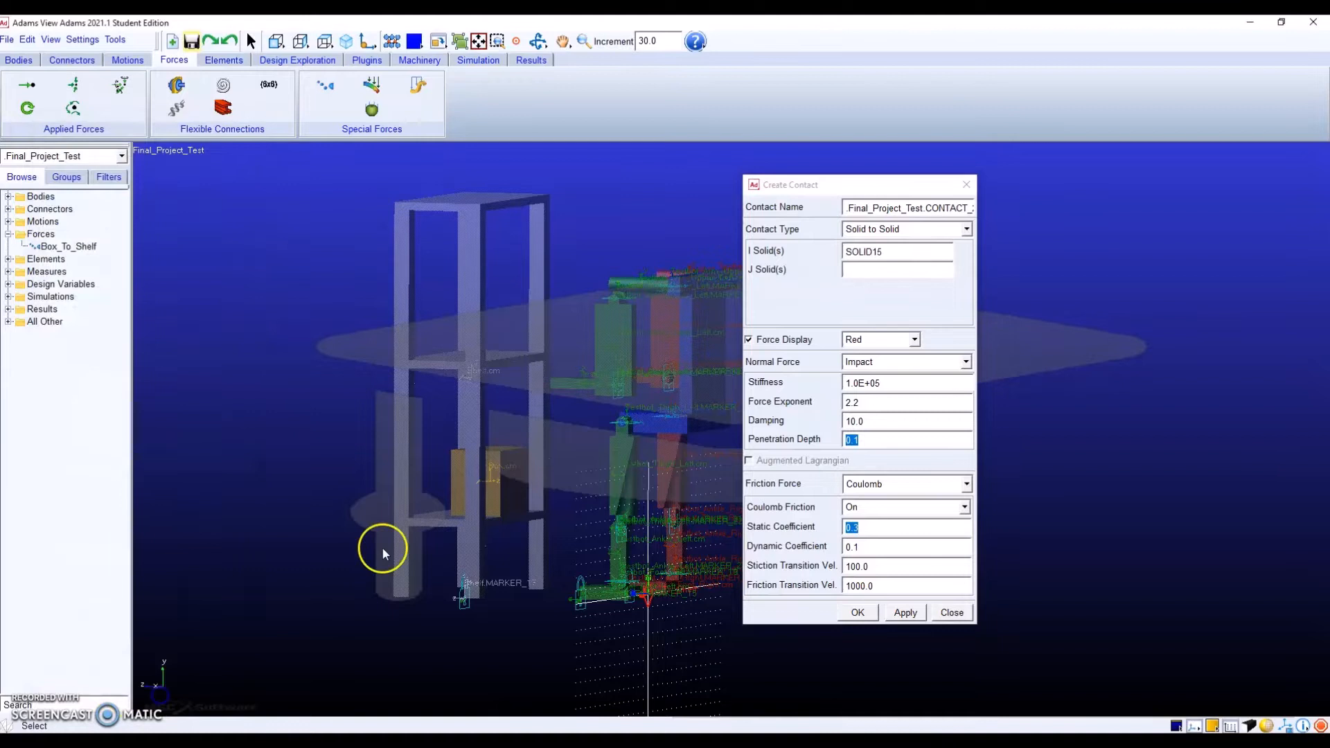
Complete the contact with Testbot_Hand's SOLID10 as the J solid and changed stiffness and damping.
double_click(866, 271)
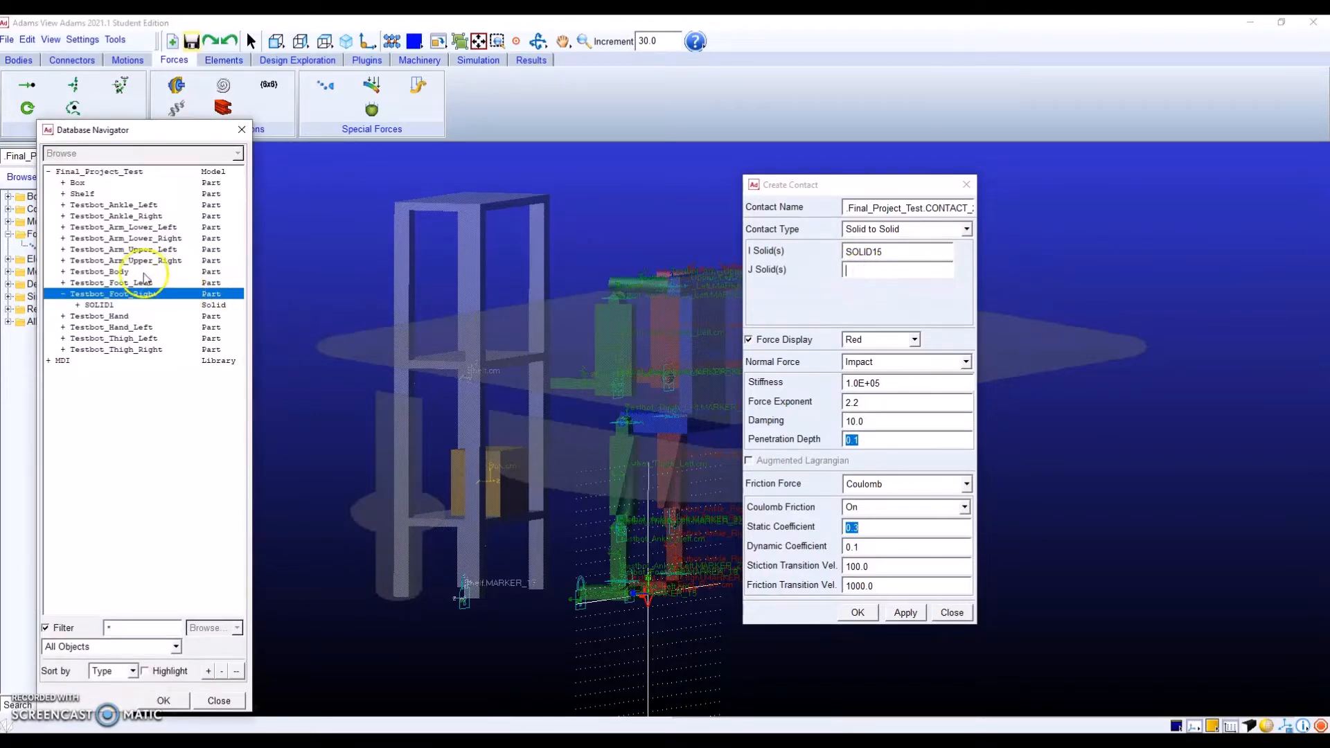
double_click(104, 315)
left_click(101, 327)
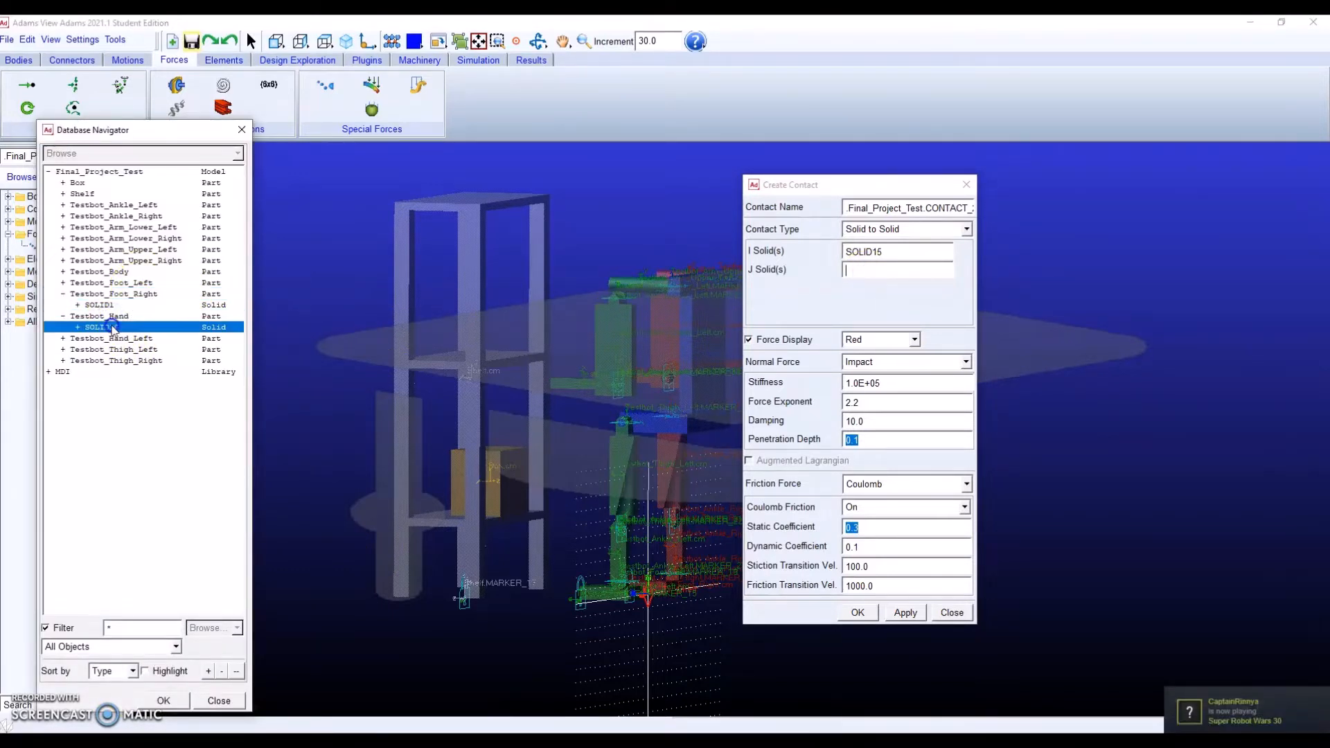
left_click(178, 701)
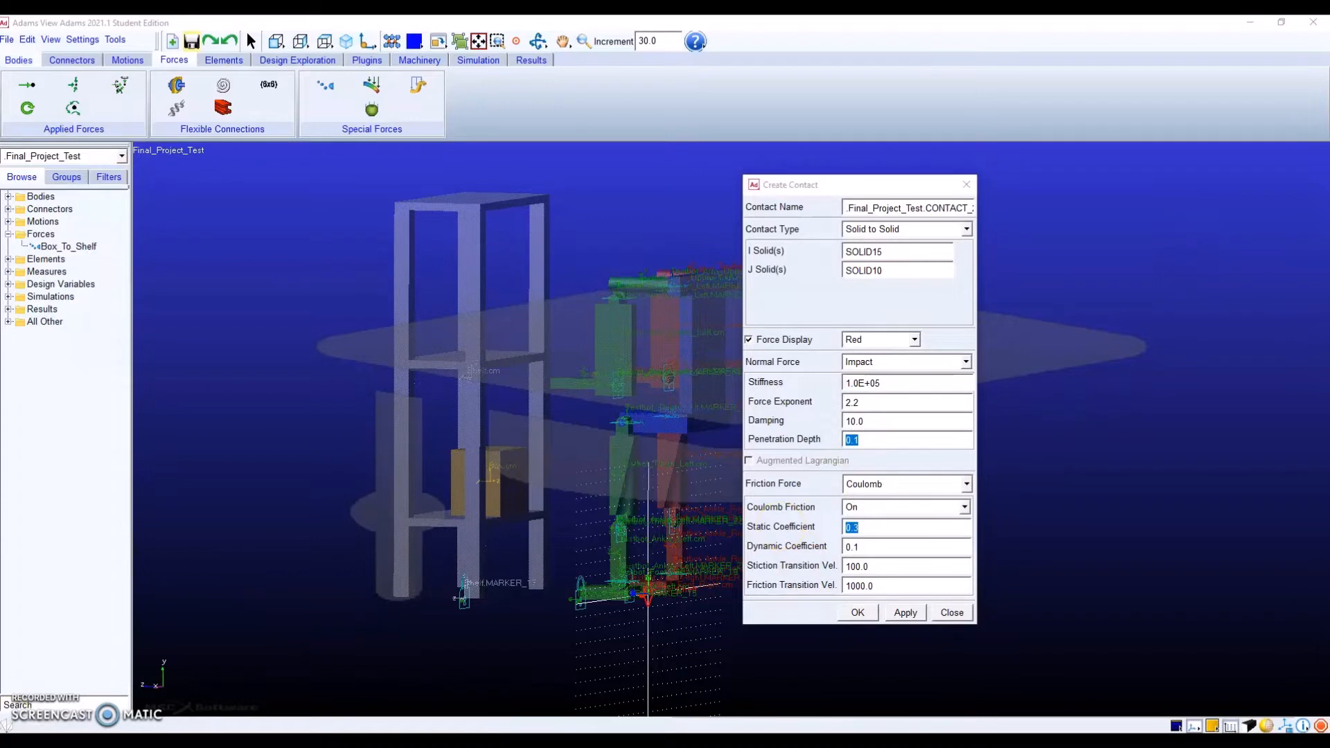
left_click(885, 383)
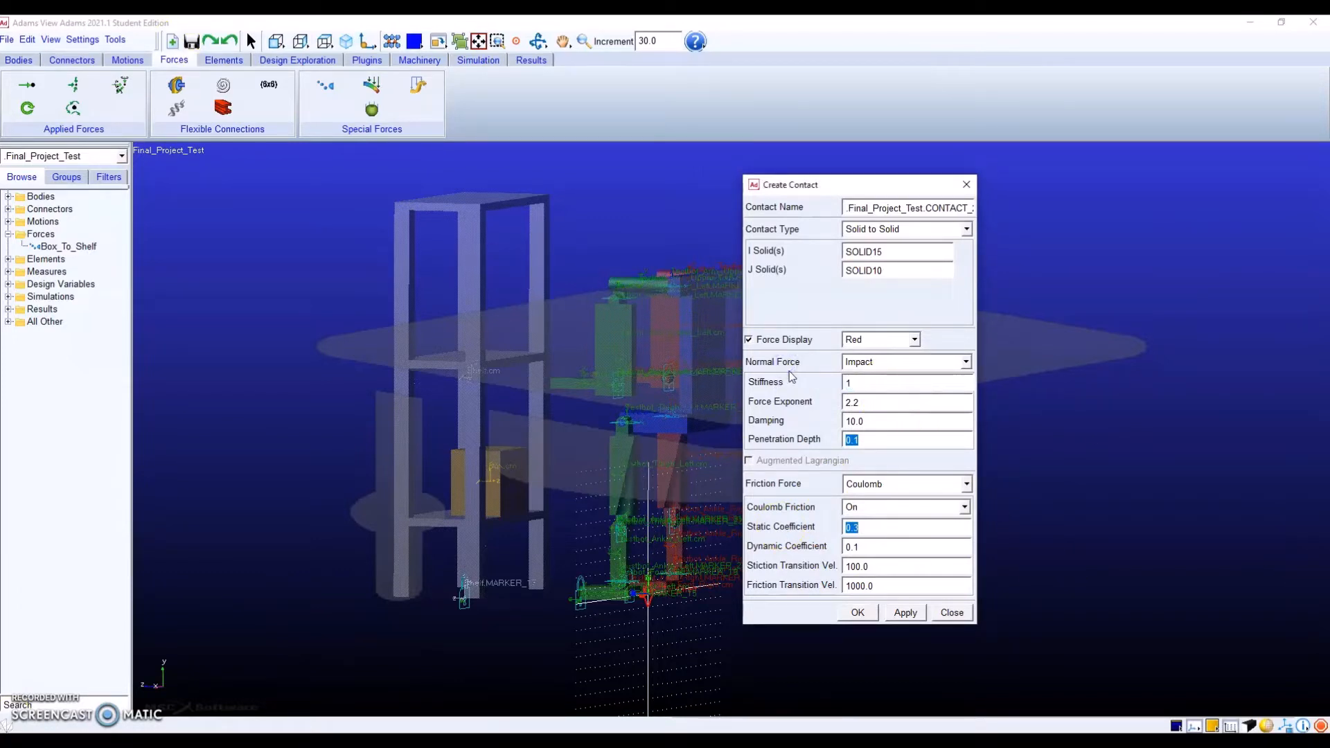
left_click(882, 425)
left_click(857, 613)
Rename the box-to-right-hand contact, CONTACT_2, as Box_To_Hand_R.
right_click(85, 246)
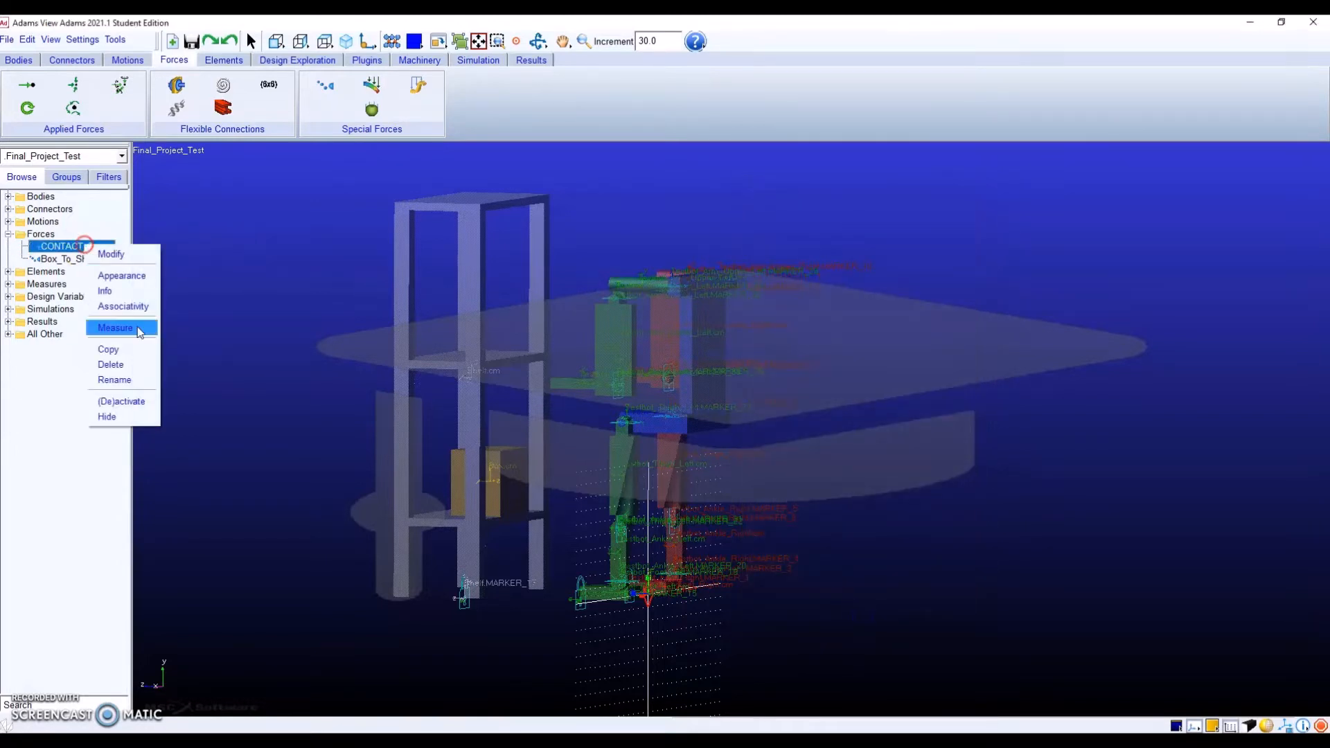
left_click(140, 380)
left_click_drag(332, 173, 99, 172)
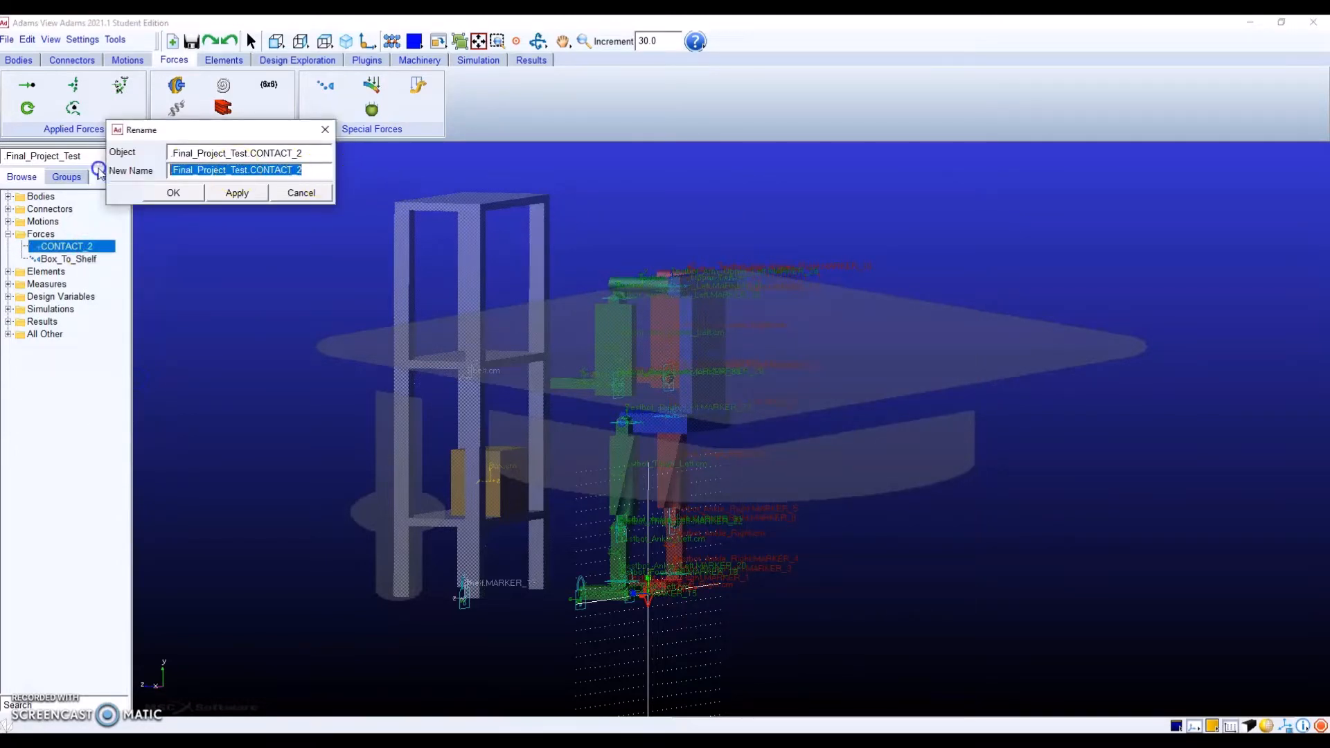
type(".Box_To_H")
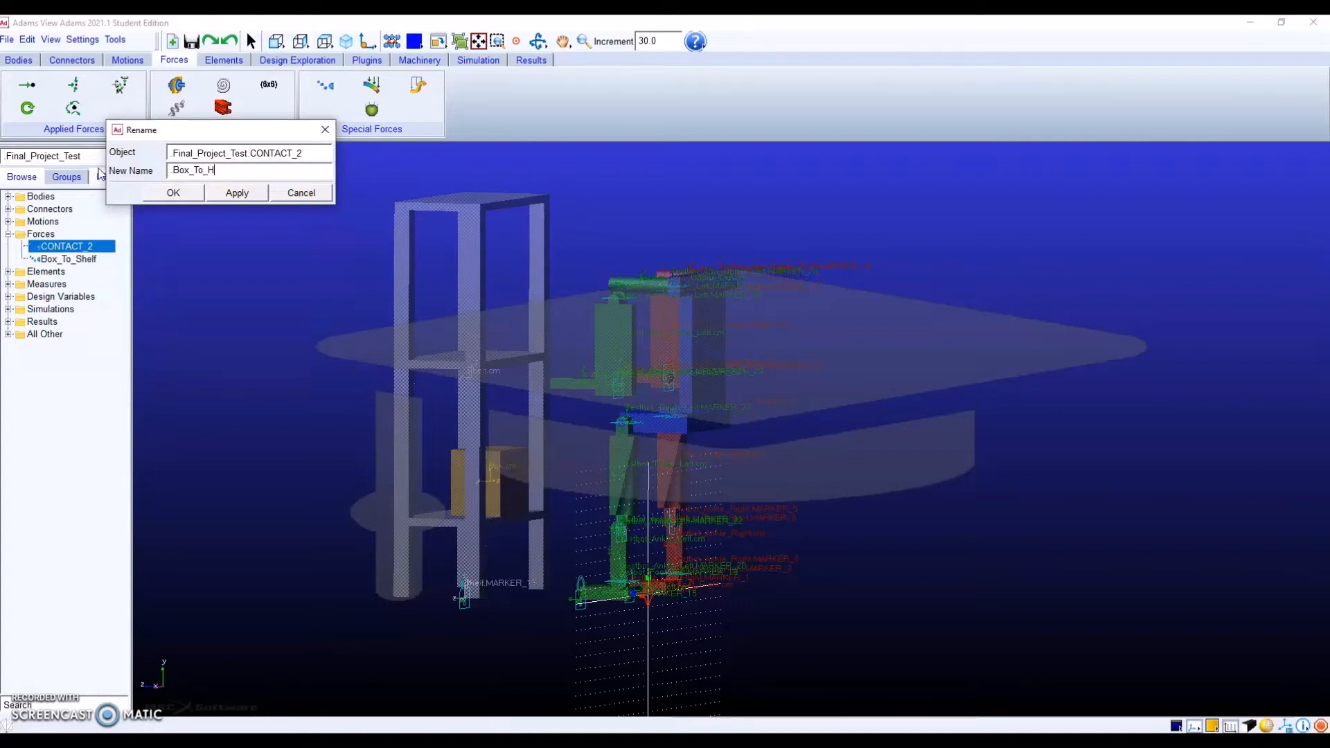
type("and_")
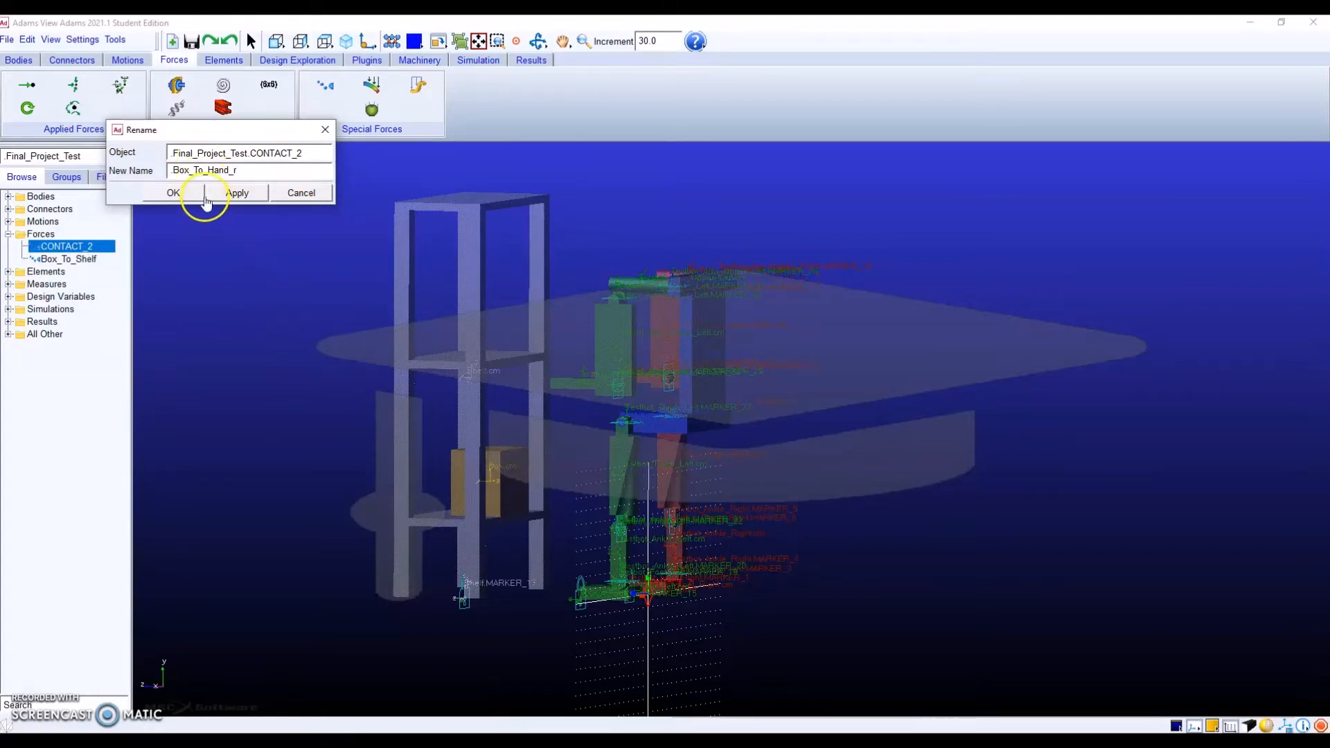
type("R")
left_click(192, 198)
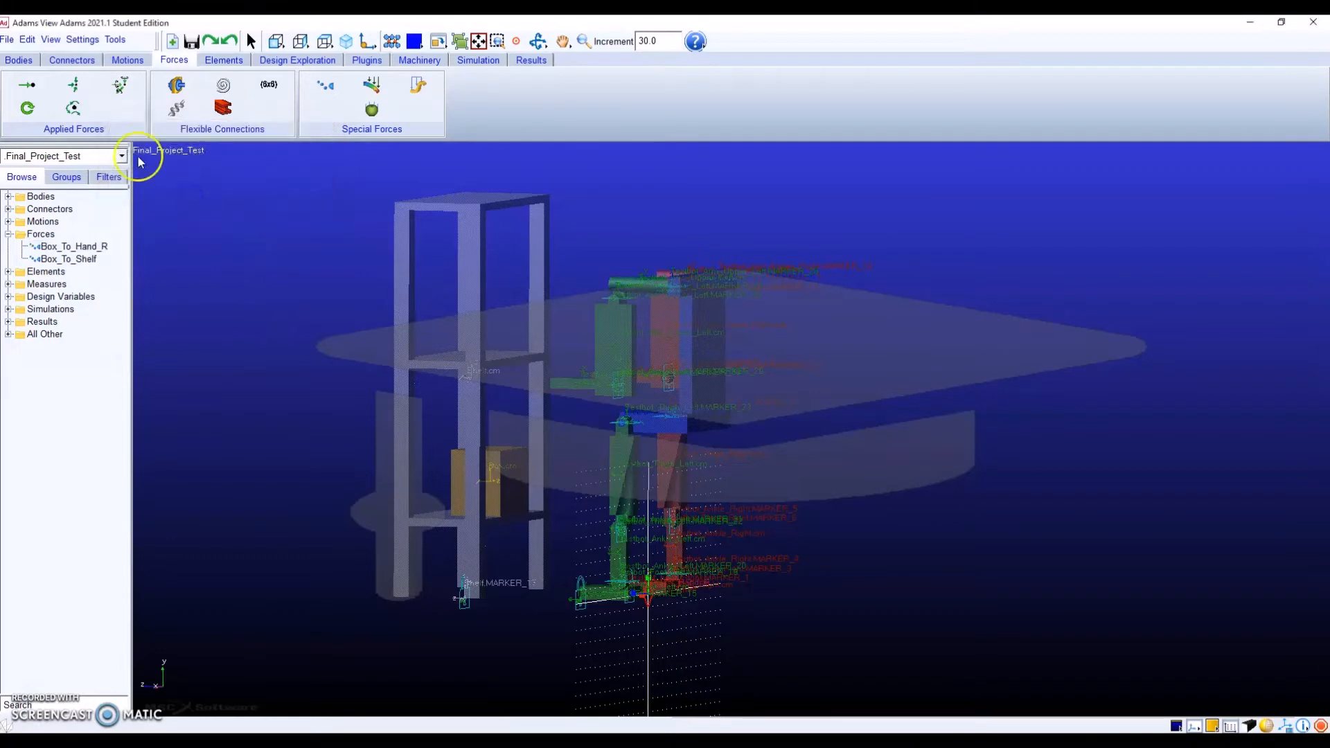
Start a third solid-to-solid contact and assign the Box's SOLID15 as its I solid.
left_click(325, 85)
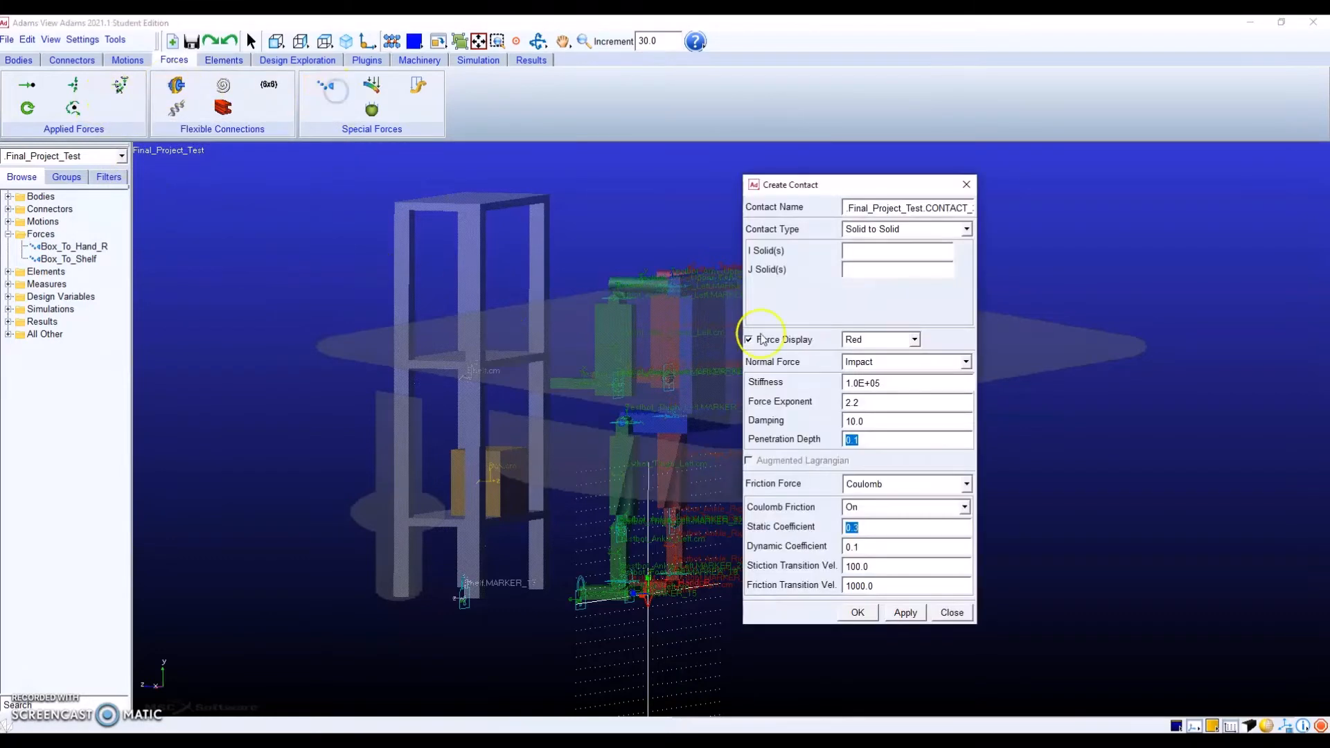
double_click(886, 250)
double_click(92, 191)
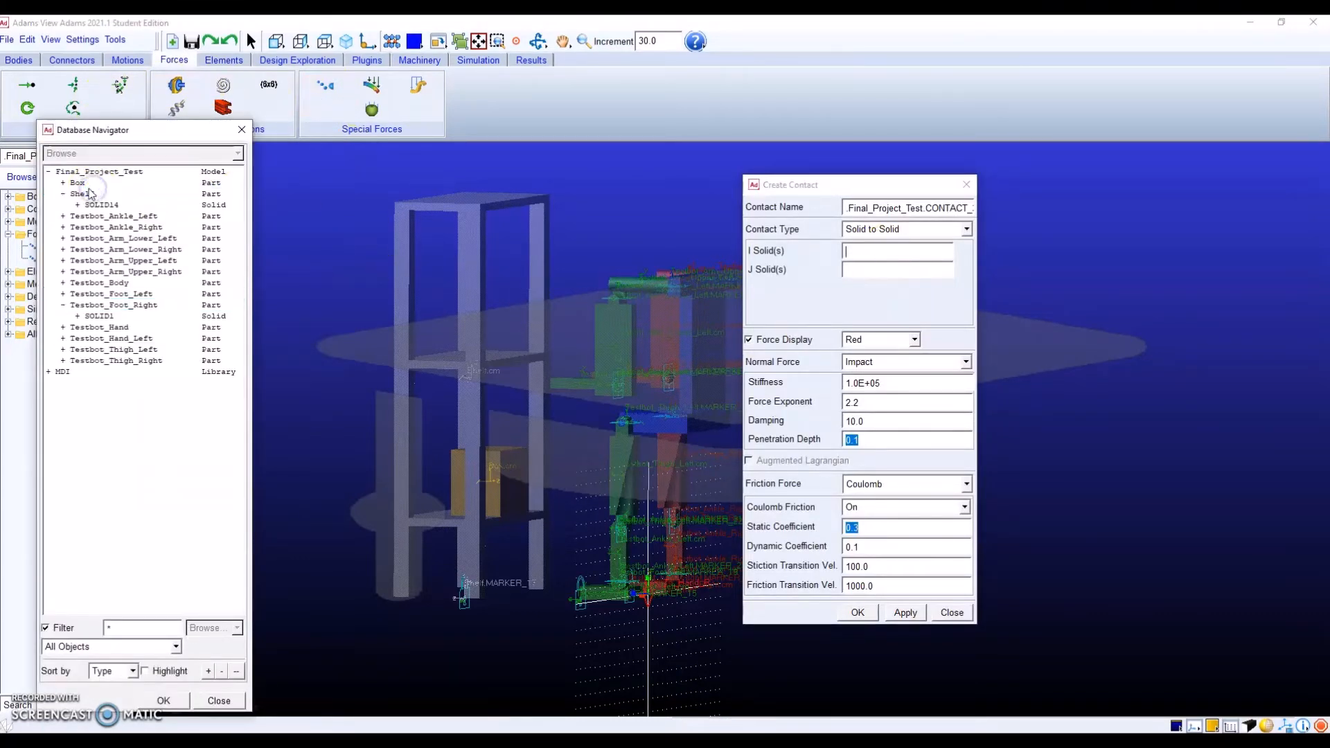
double_click(88, 193)
double_click(81, 182)
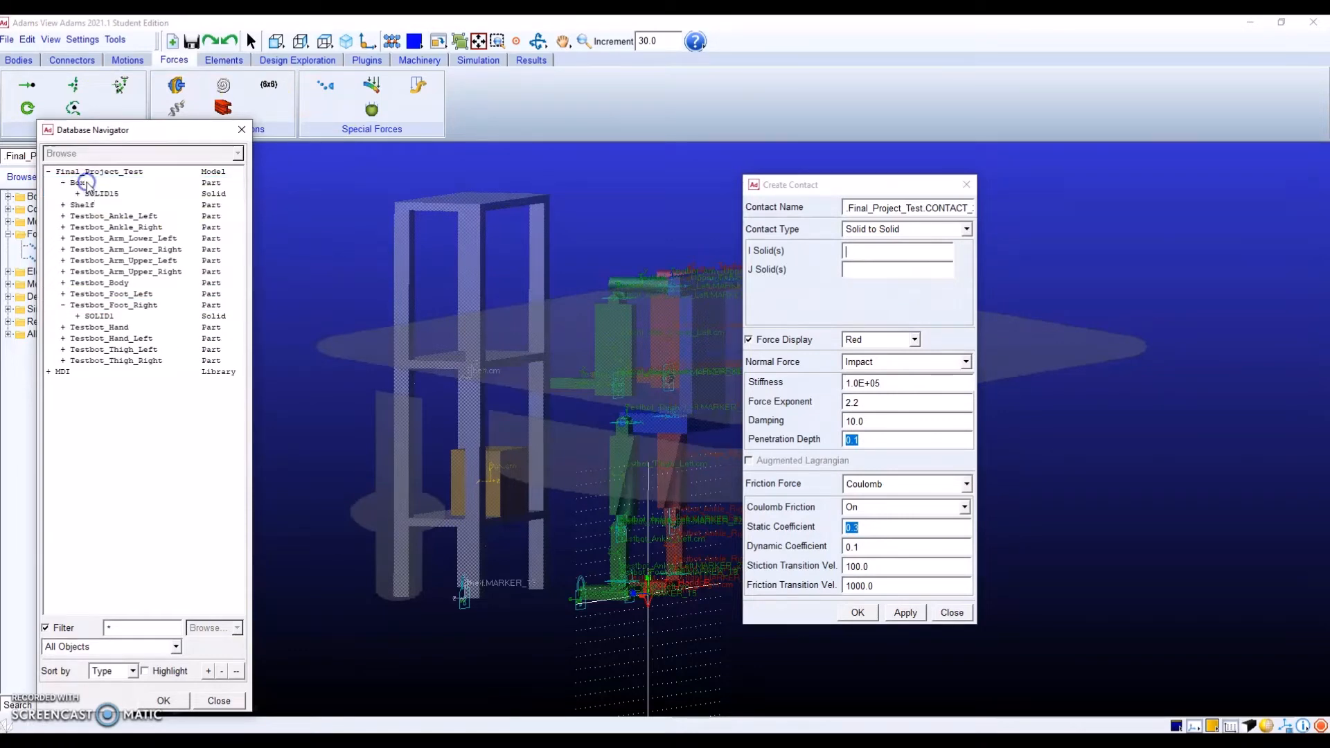
left_click(101, 194)
left_click(163, 700)
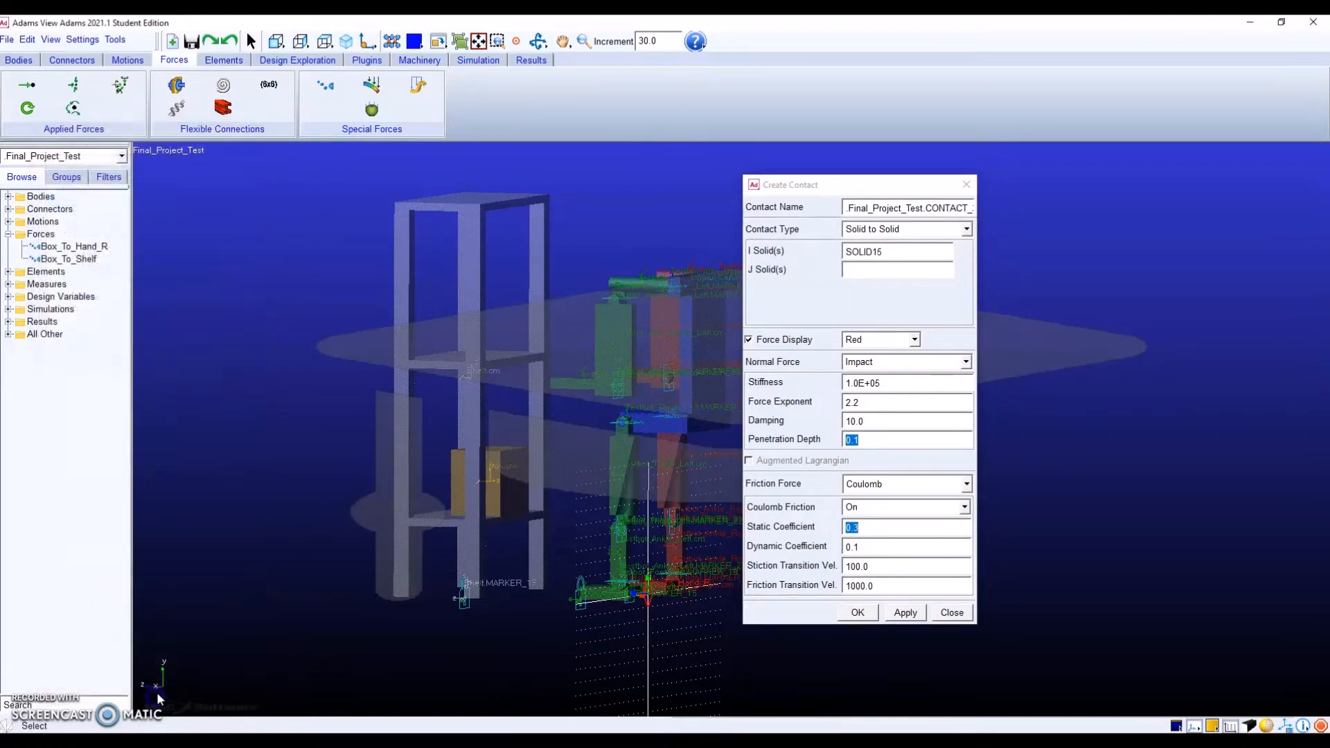
Complete the contact with Testbot_Hand_Left's SOLID13 as the J solid, stiffness 100 and damping 50.
double_click(889, 270)
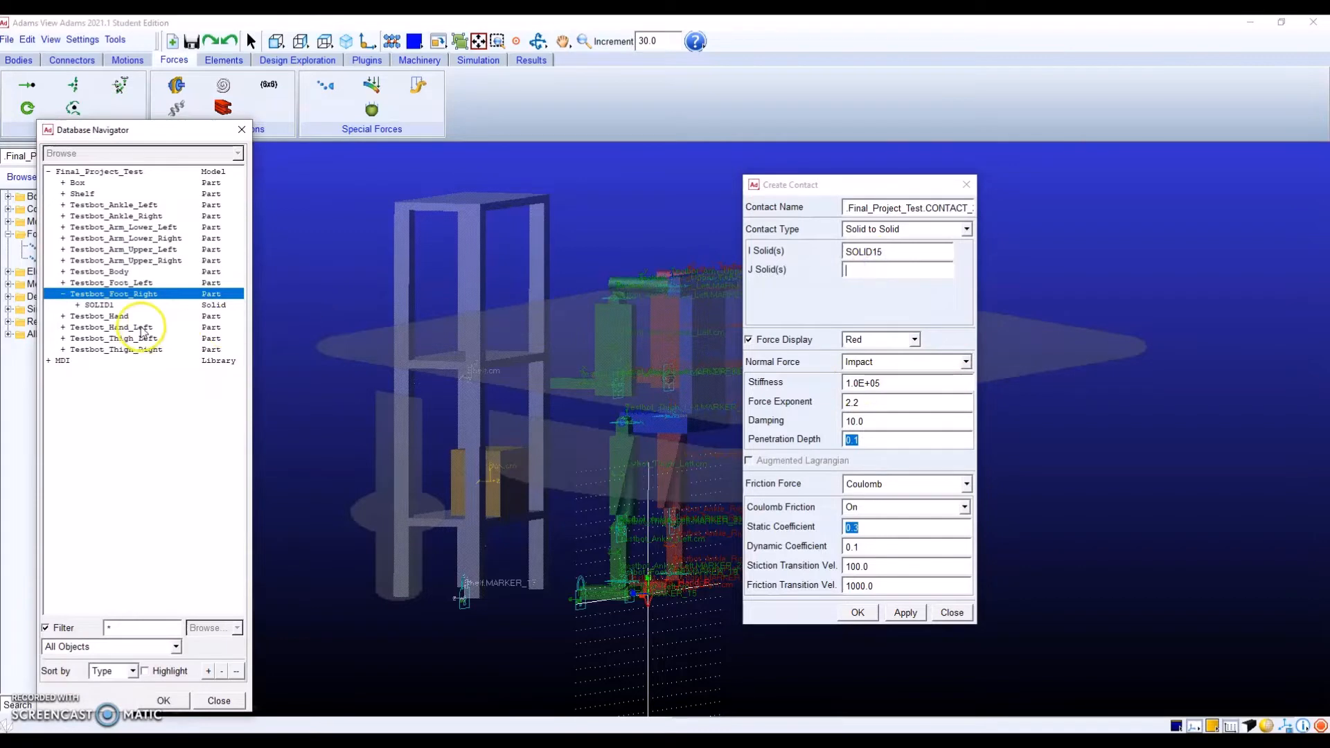
left_click(128, 327)
double_click(129, 328)
left_click(128, 338)
left_click(171, 701)
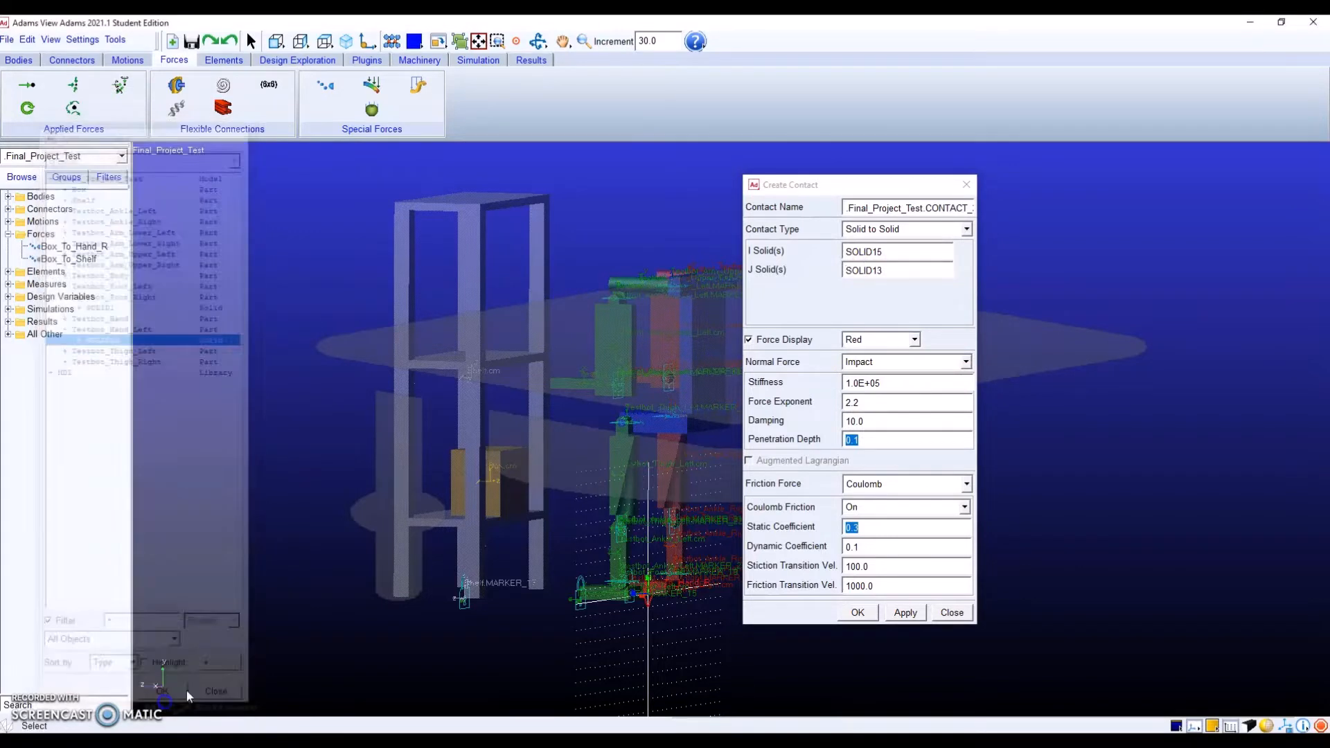
left_click_drag(904, 382, 833, 383)
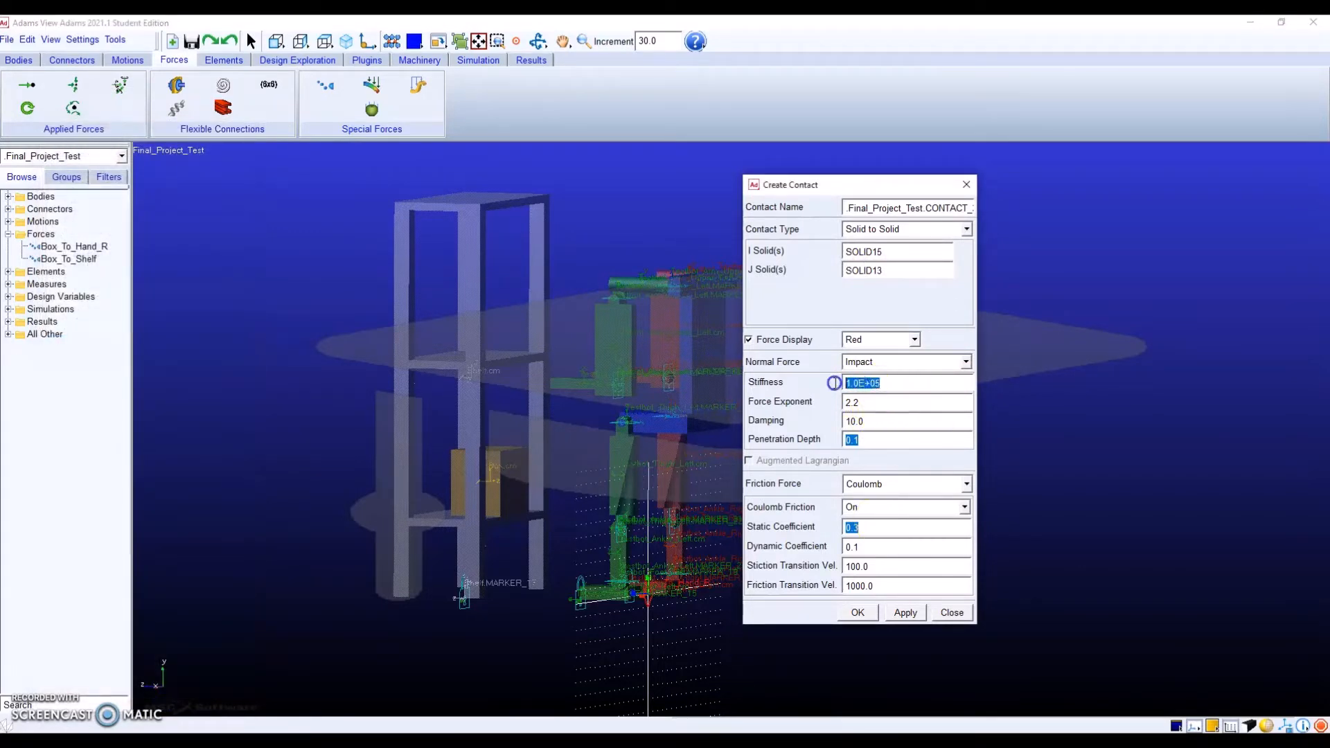
type("100")
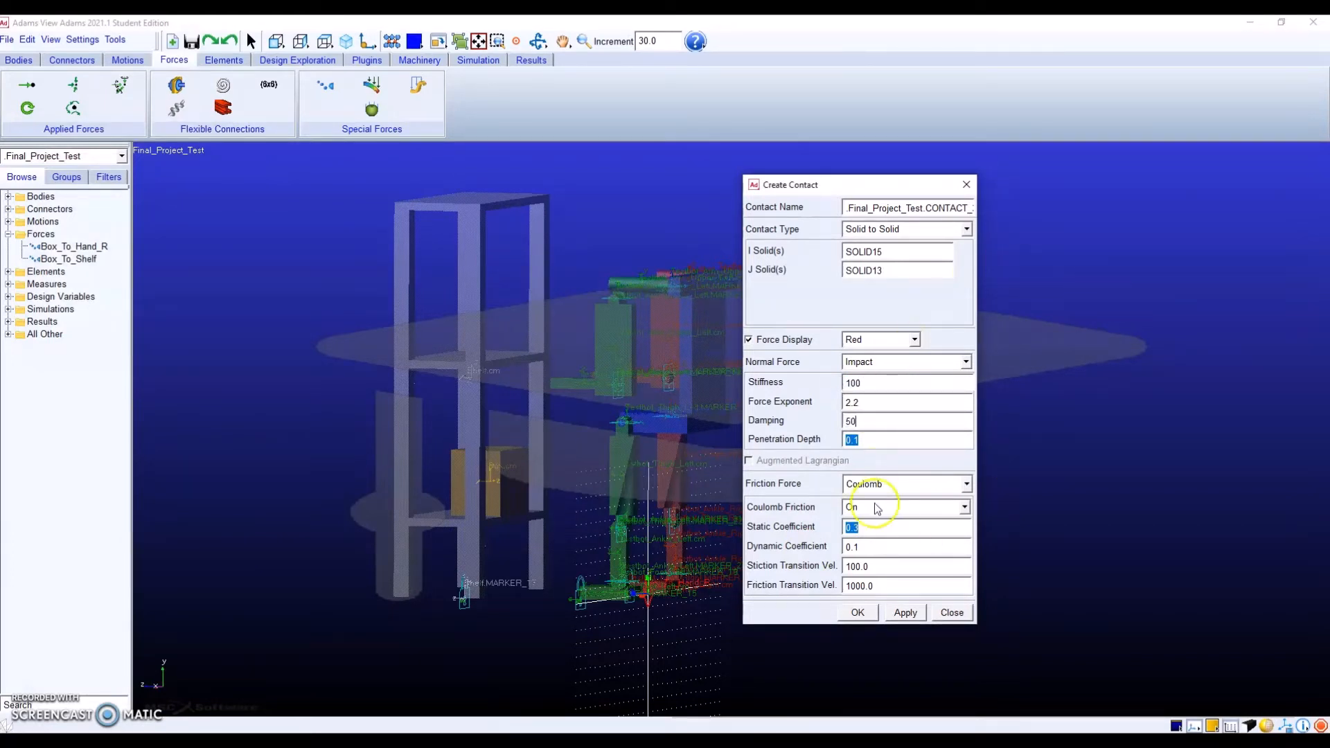
left_click(866, 621)
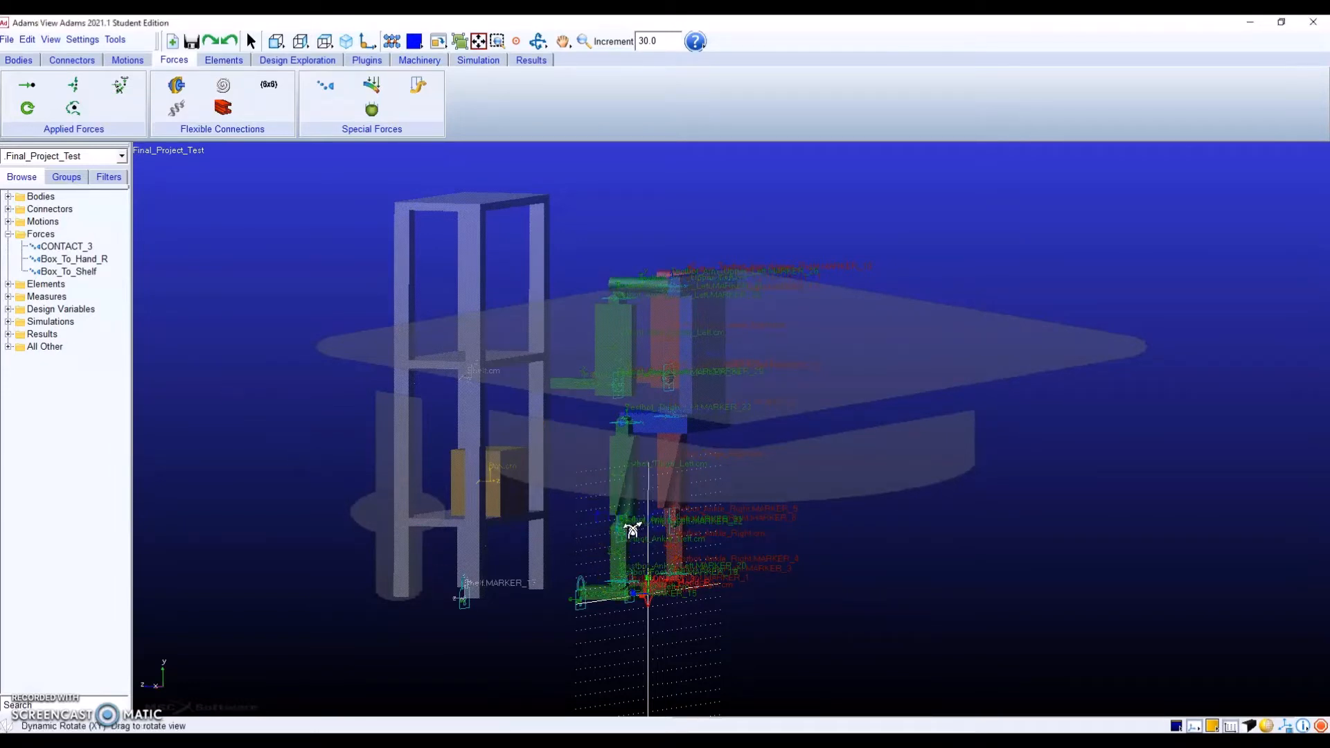
Add a rotational joint motion with rotational speed 30.0 to the right ankle joint, Foot_To_Ankle_R.
key("r")
left_click_drag(580, 526, 668, 533)
key("z")
left_click_drag(594, 587, 604, 520)
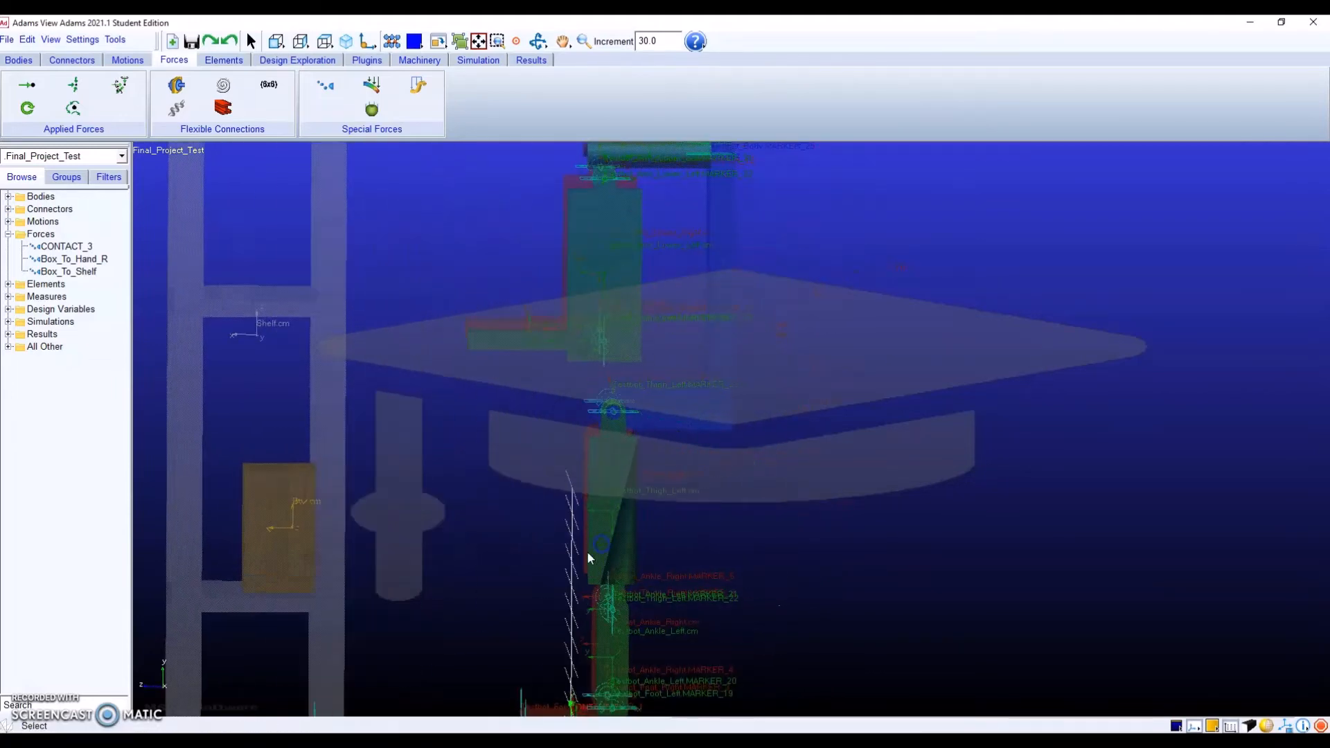
key("t")
left_click_drag(518, 613, 589, 462)
key("r")
left_click_drag(610, 474, 574, 493)
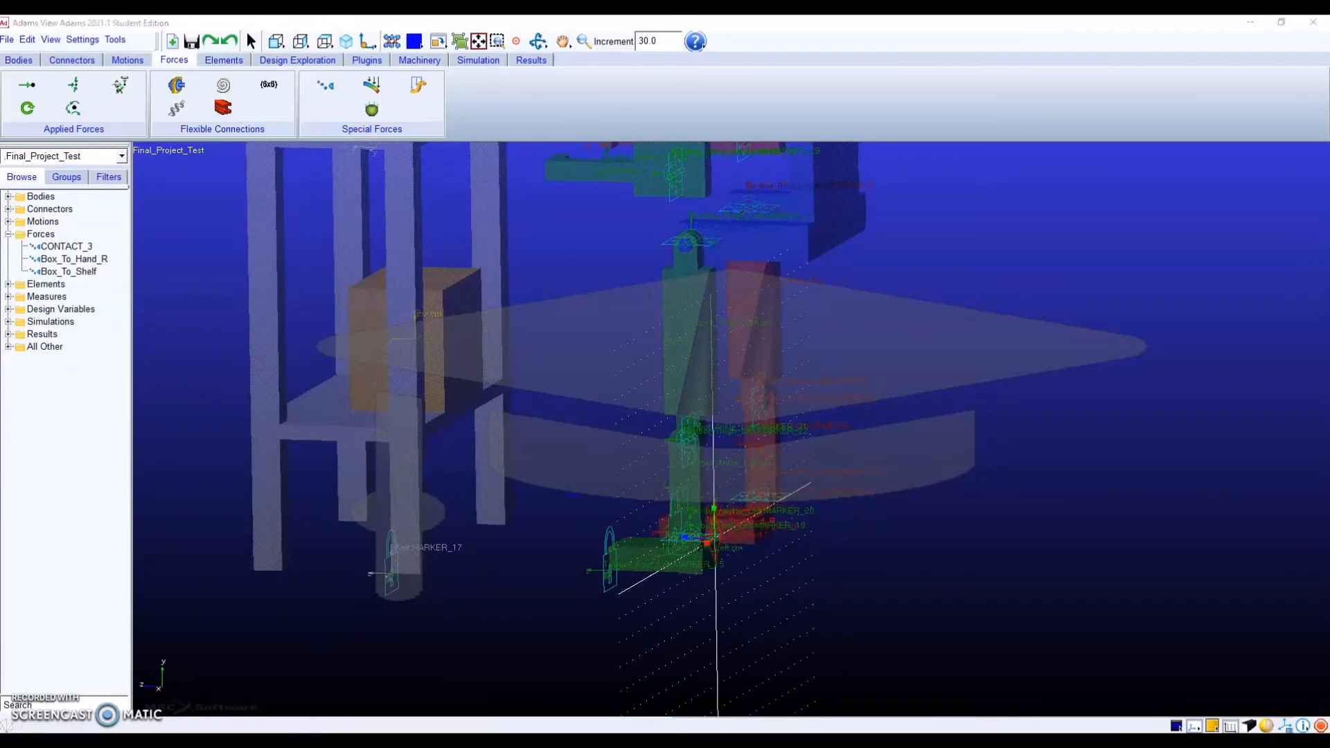
key("r")
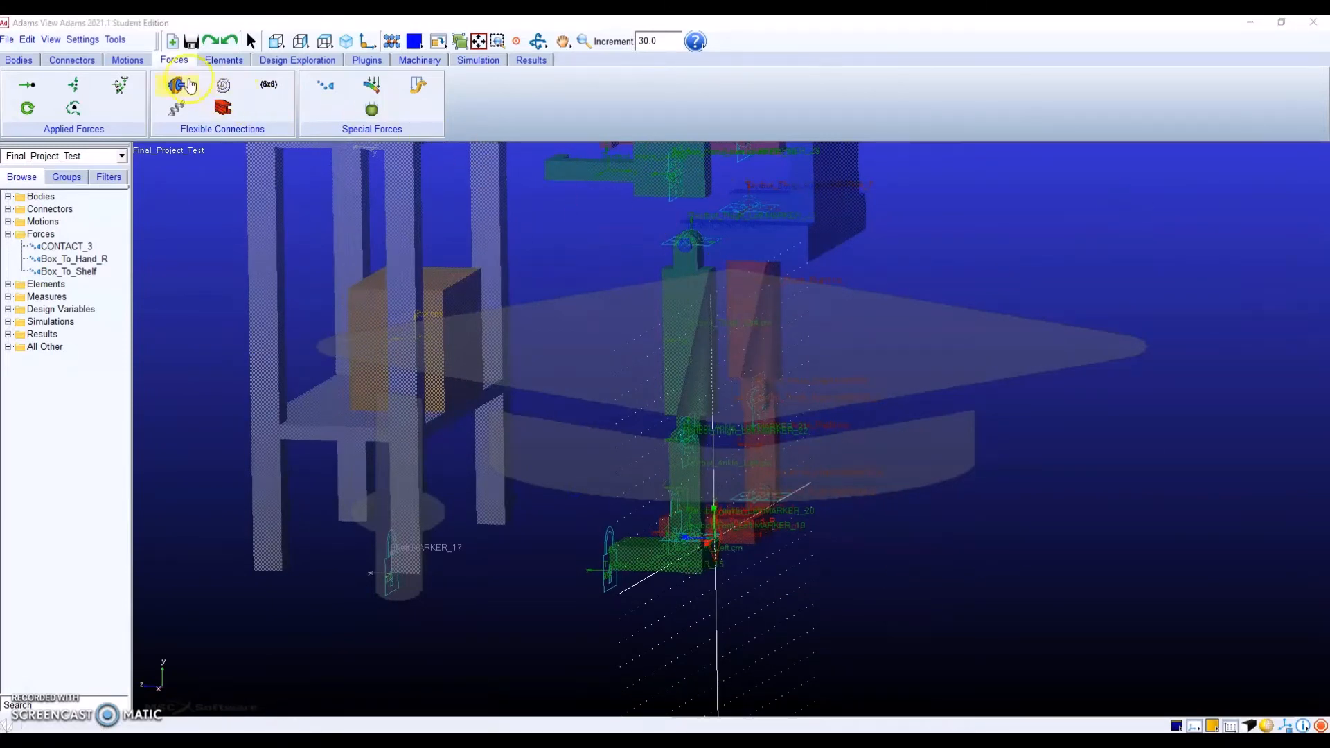
left_click(128, 60)
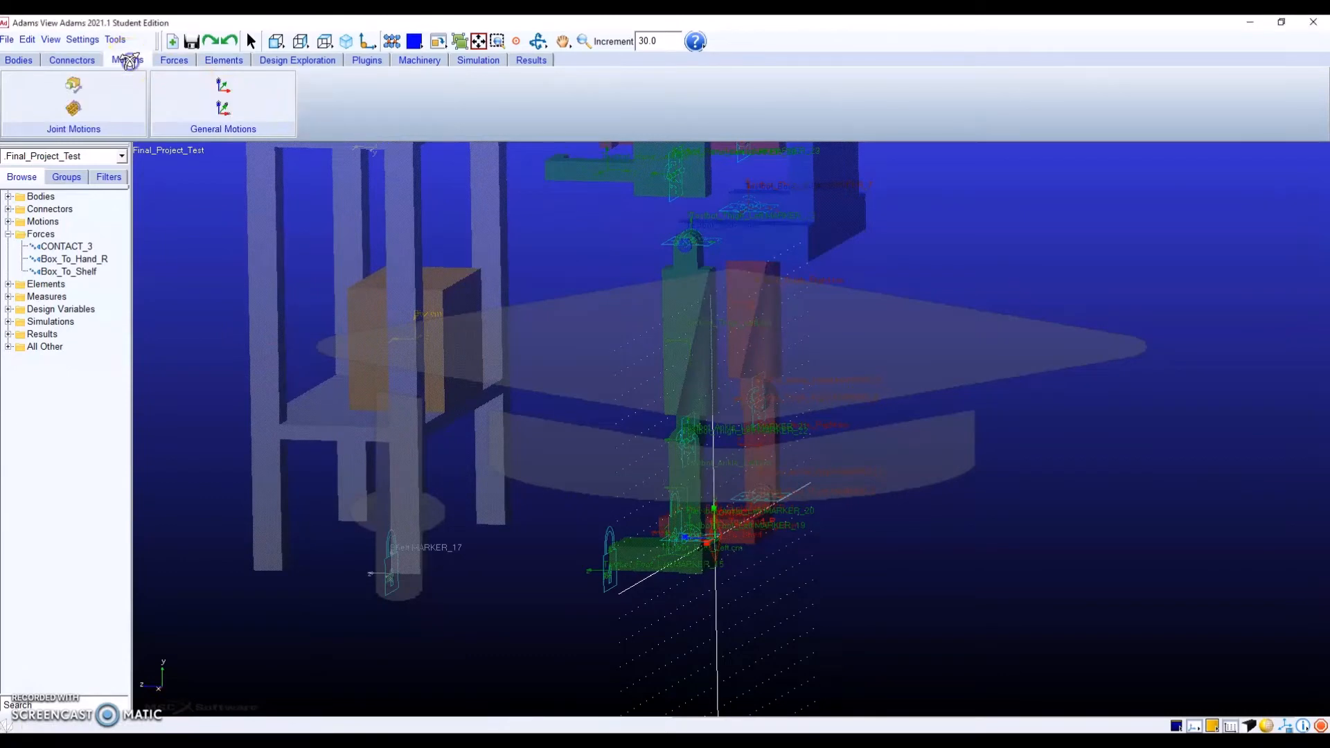
left_click(76, 110)
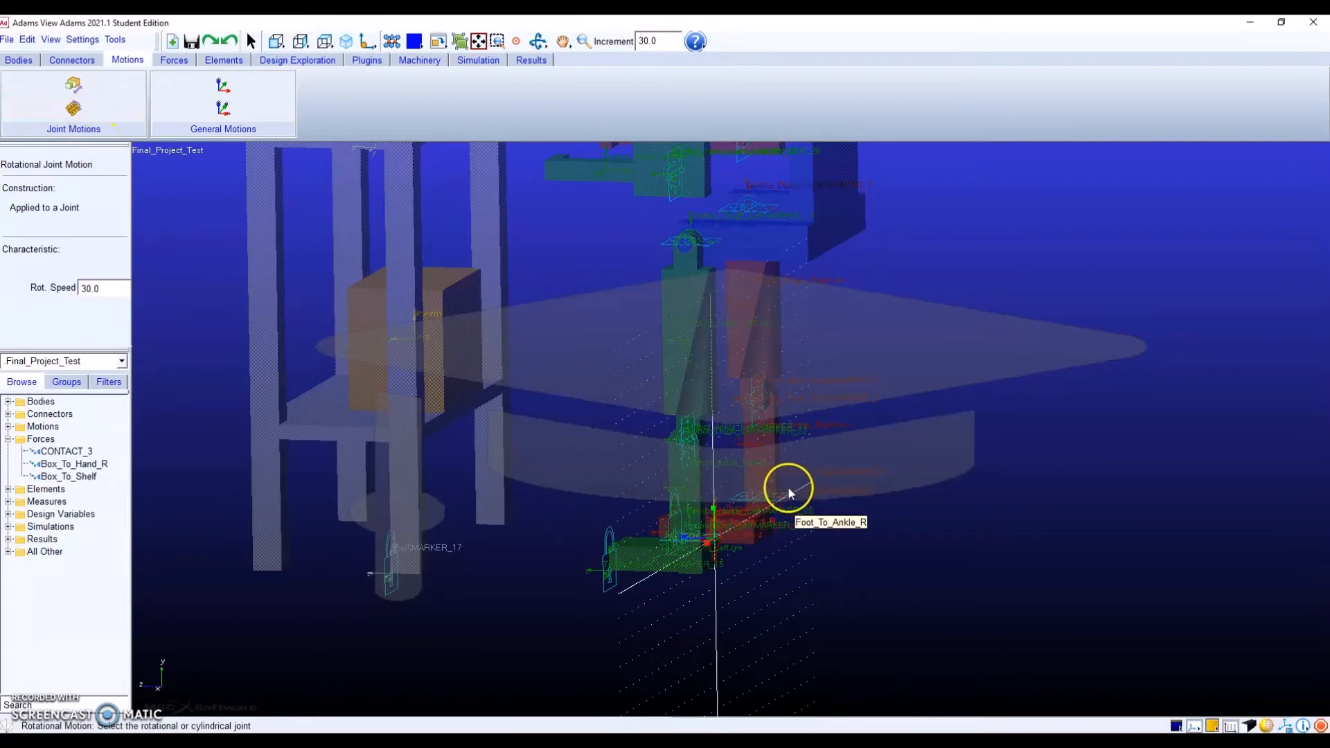
left_click(9, 415)
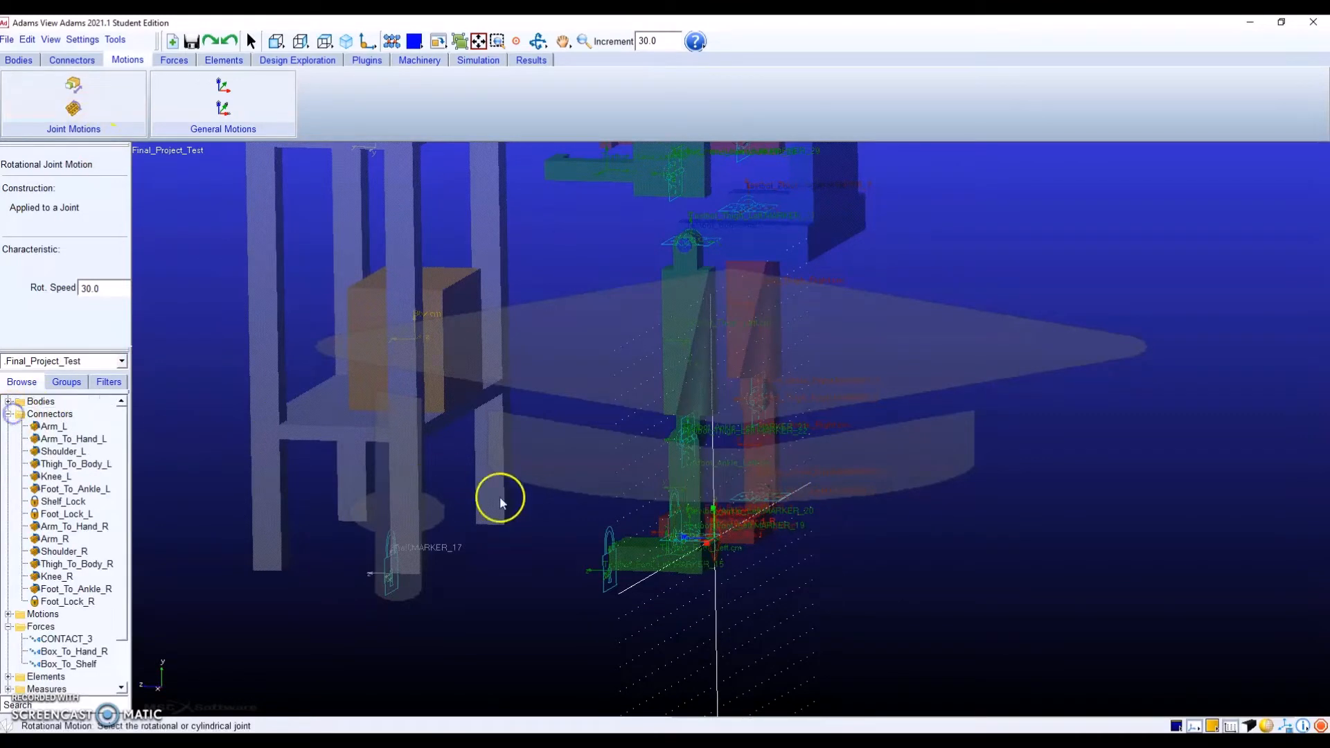
left_click(712, 541)
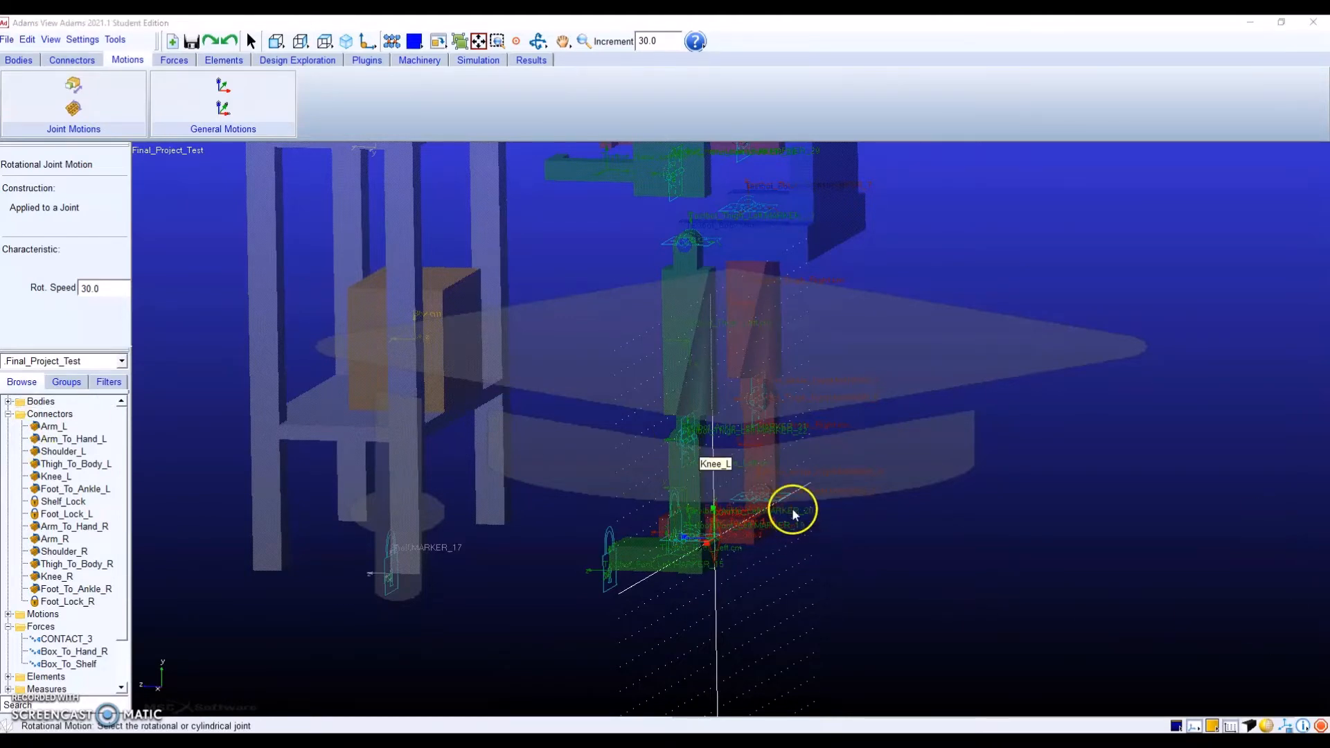
left_click(754, 491)
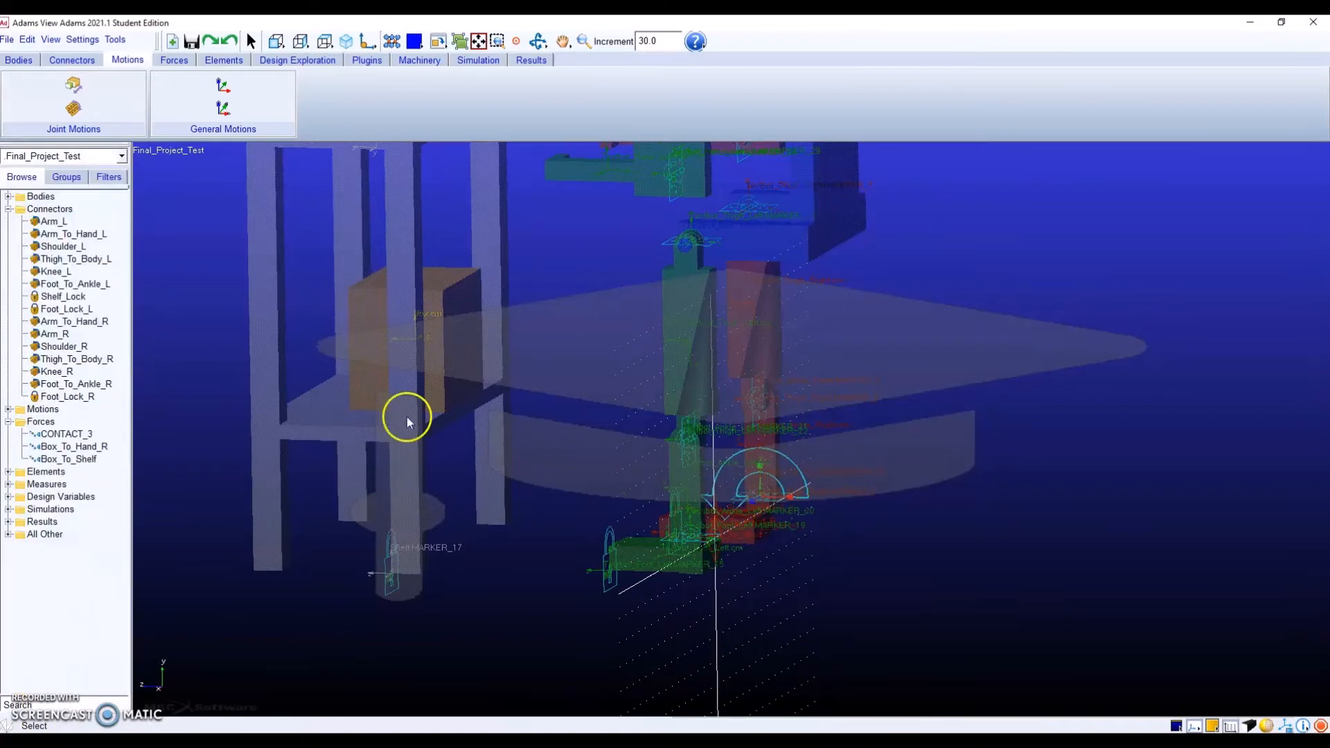
left_click(8, 208)
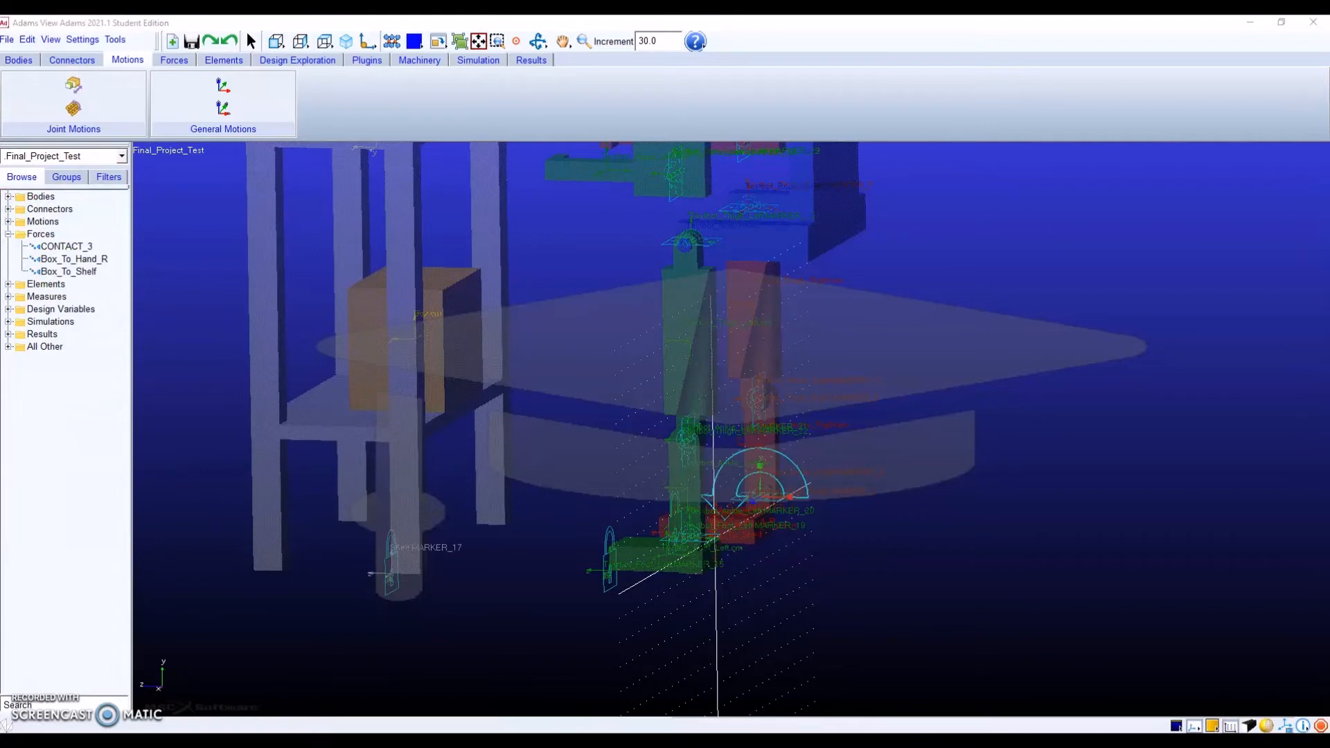
Bring the Step_Function_Motion notes in Notepad over the model, narrow the window and place it beside the robot.
left_click_drag(247, 252, 1160, 240)
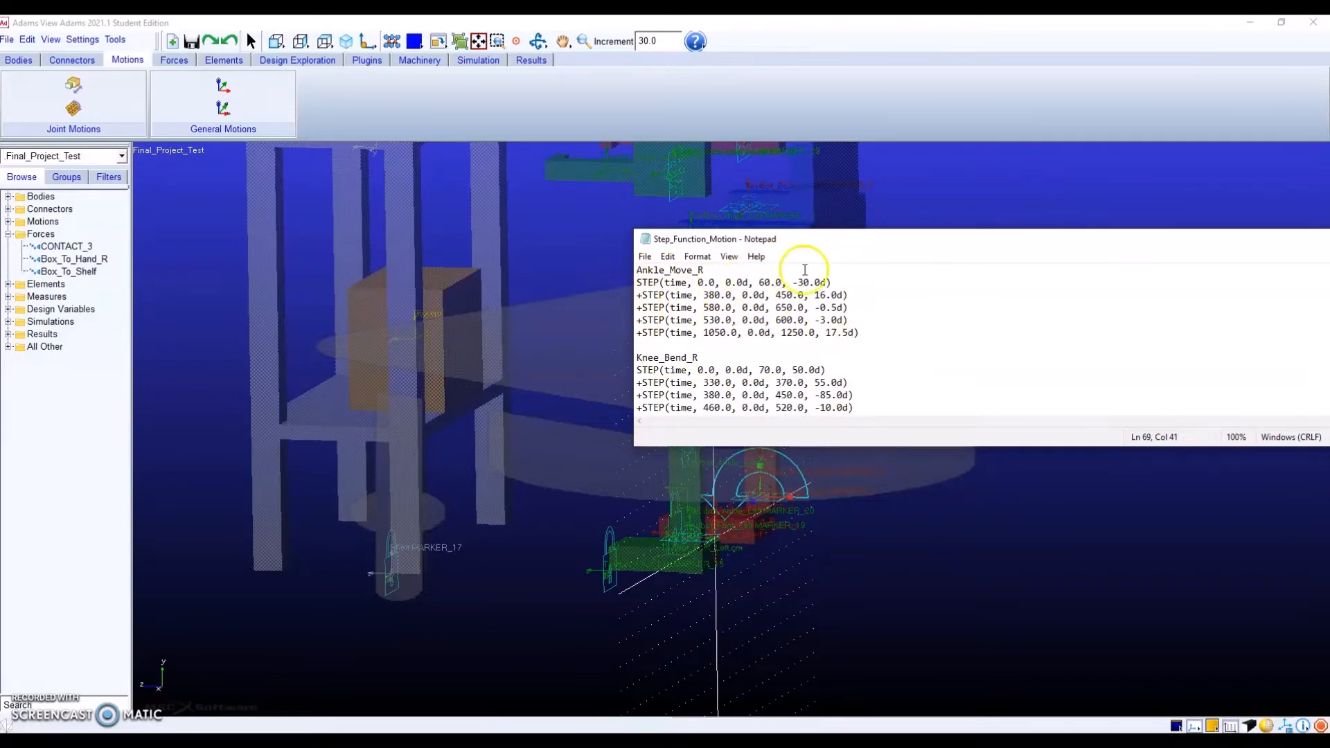
left_click_drag(952, 239, 454, 402)
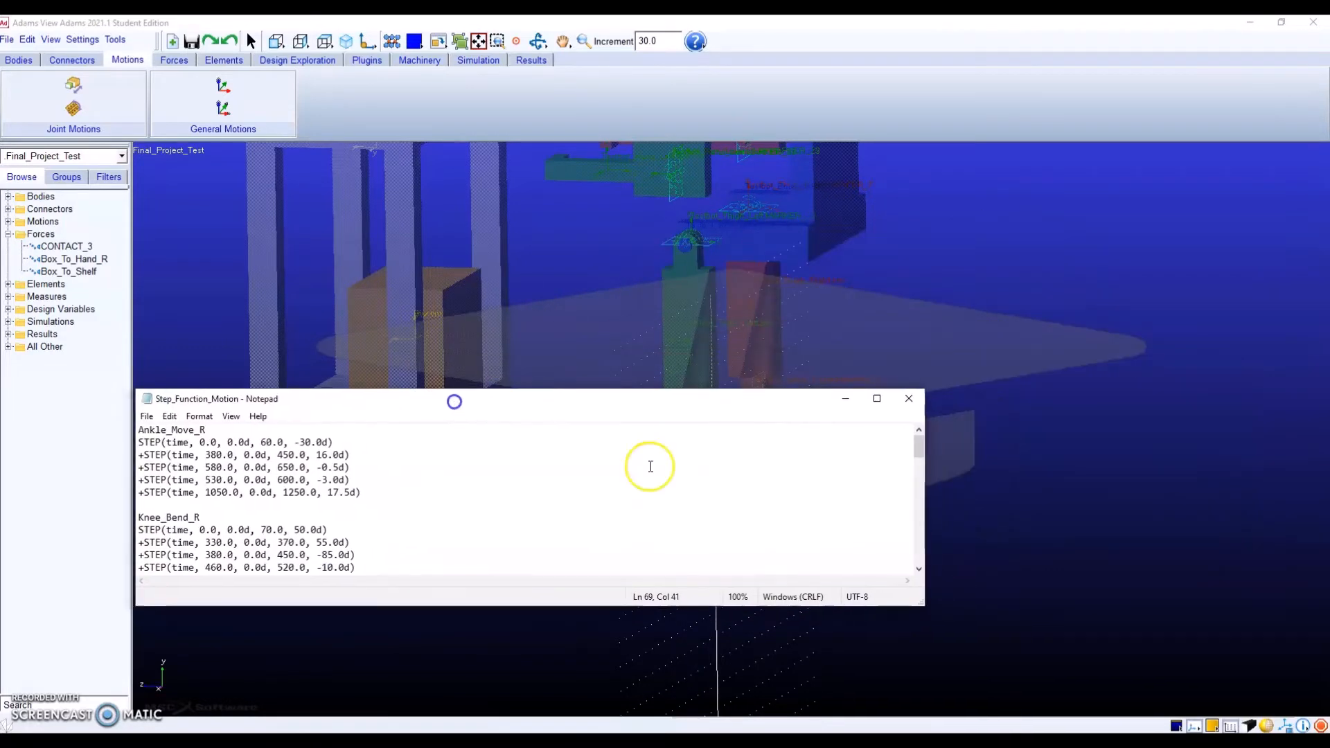
left_click_drag(924, 512, 415, 531)
left_click_drag(299, 400, 939, 305)
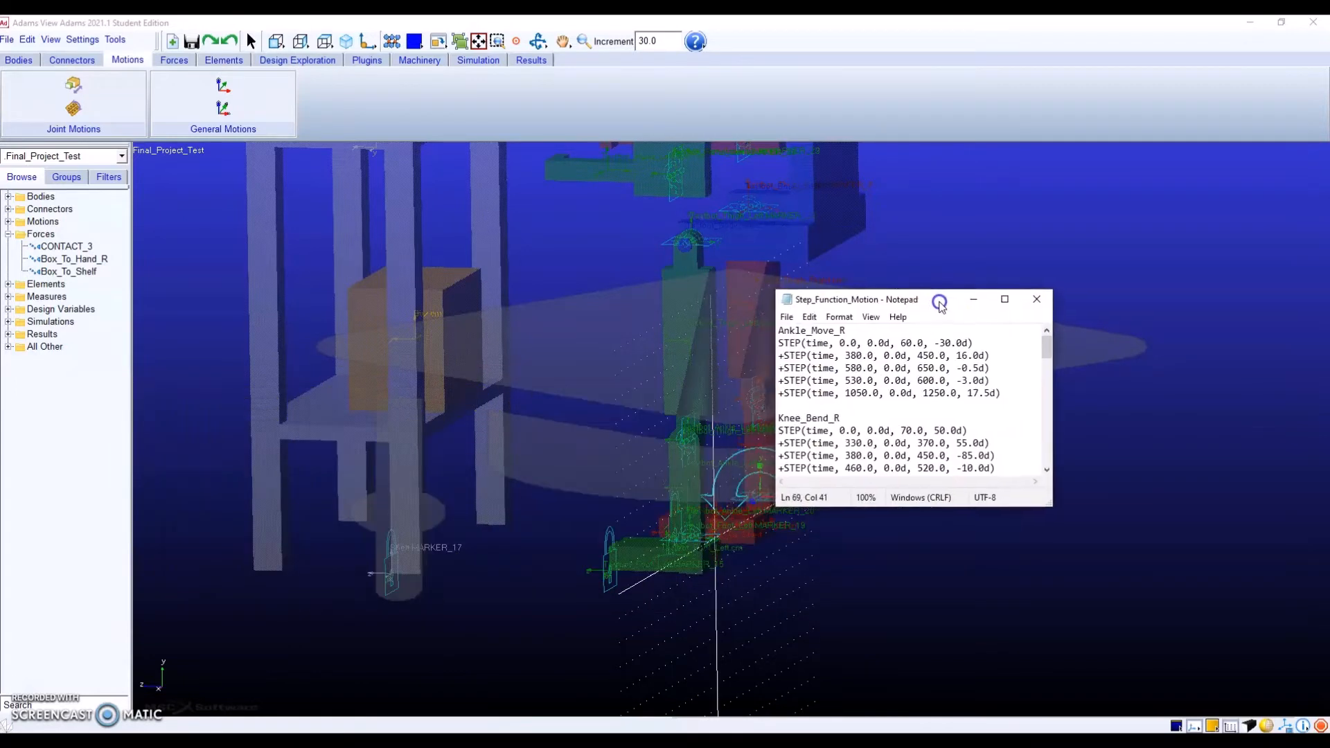
Rename the box-to-left-hand contact, CONTACT_3, as Box_To_Hand_L.
right_click(81, 248)
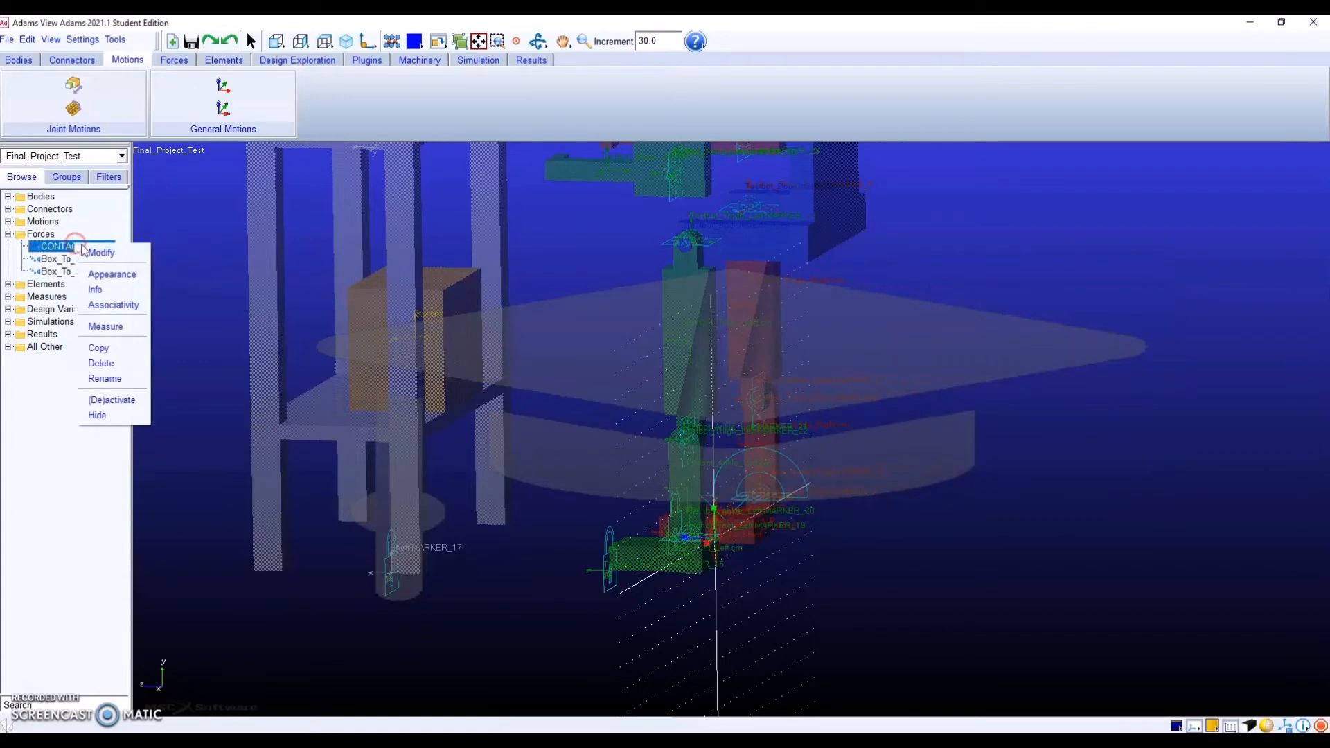
left_click(111, 379)
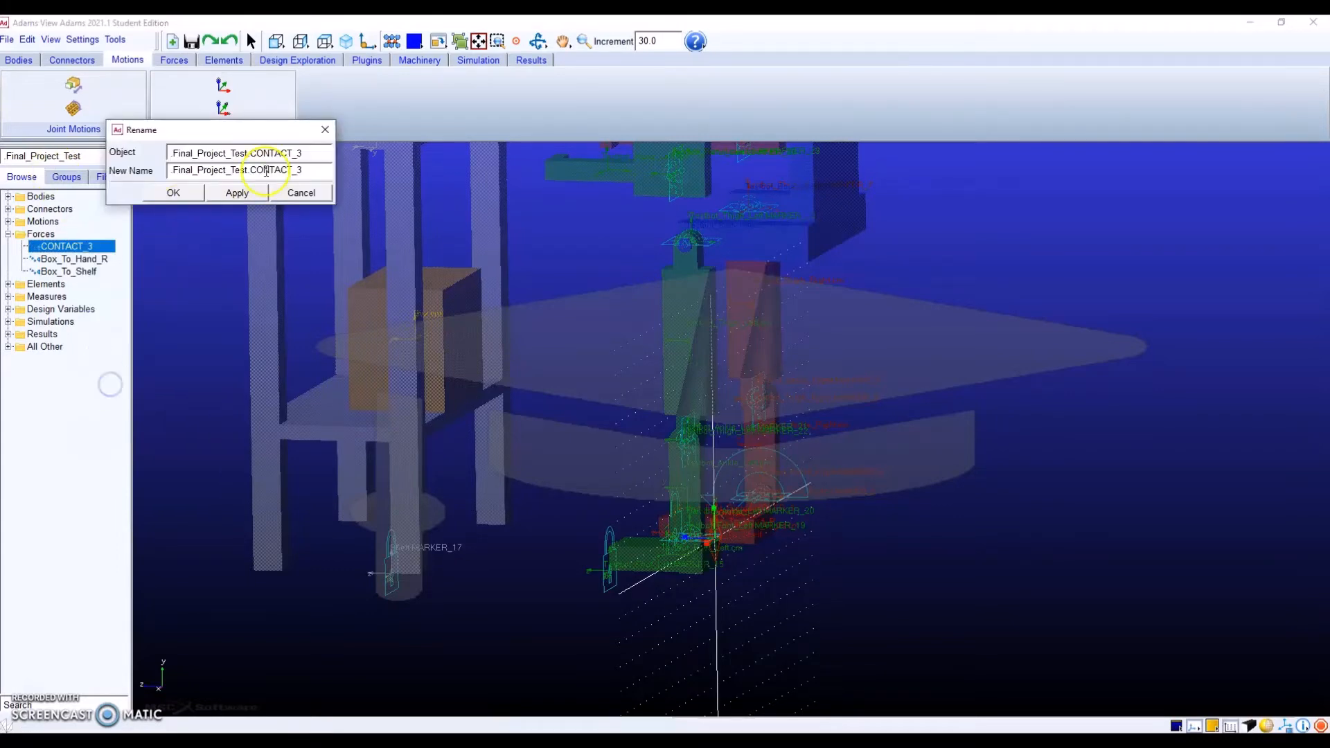
left_click_drag(302, 170, 134, 174)
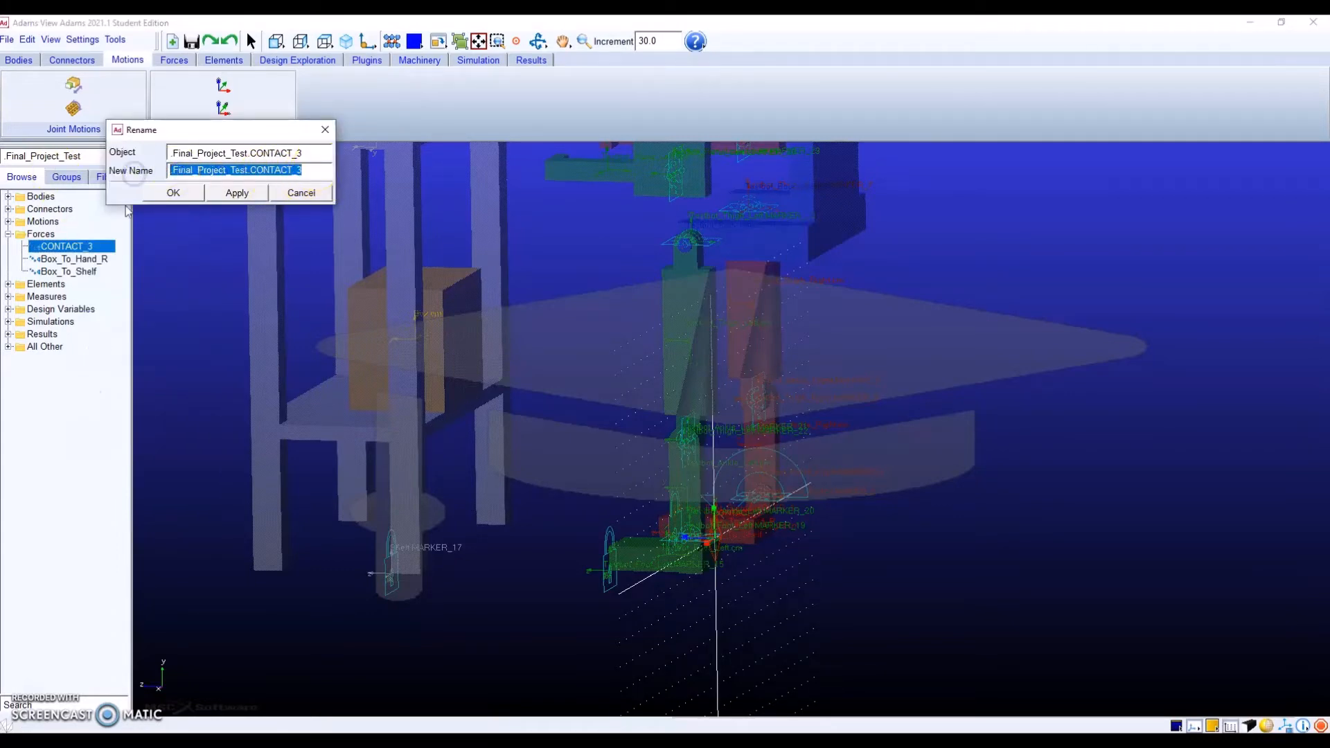
key("BackSpace")
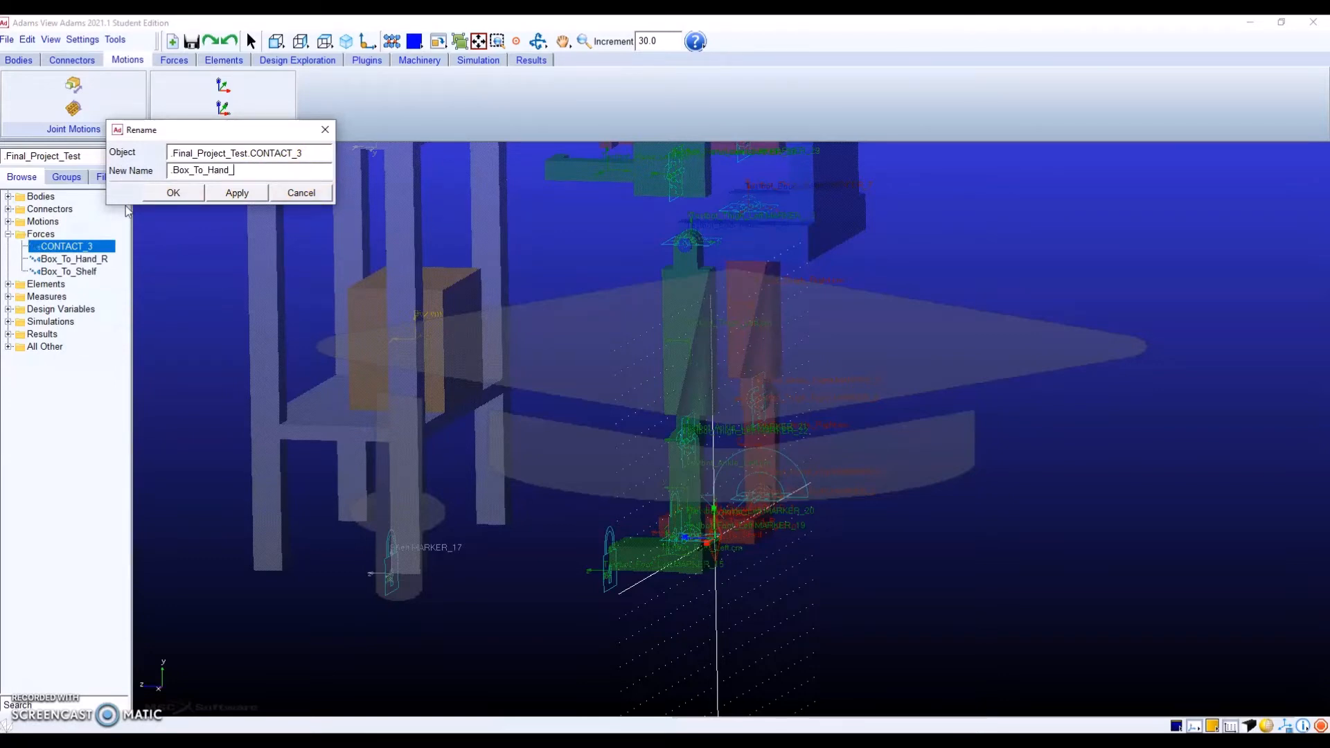
left_click(172, 193)
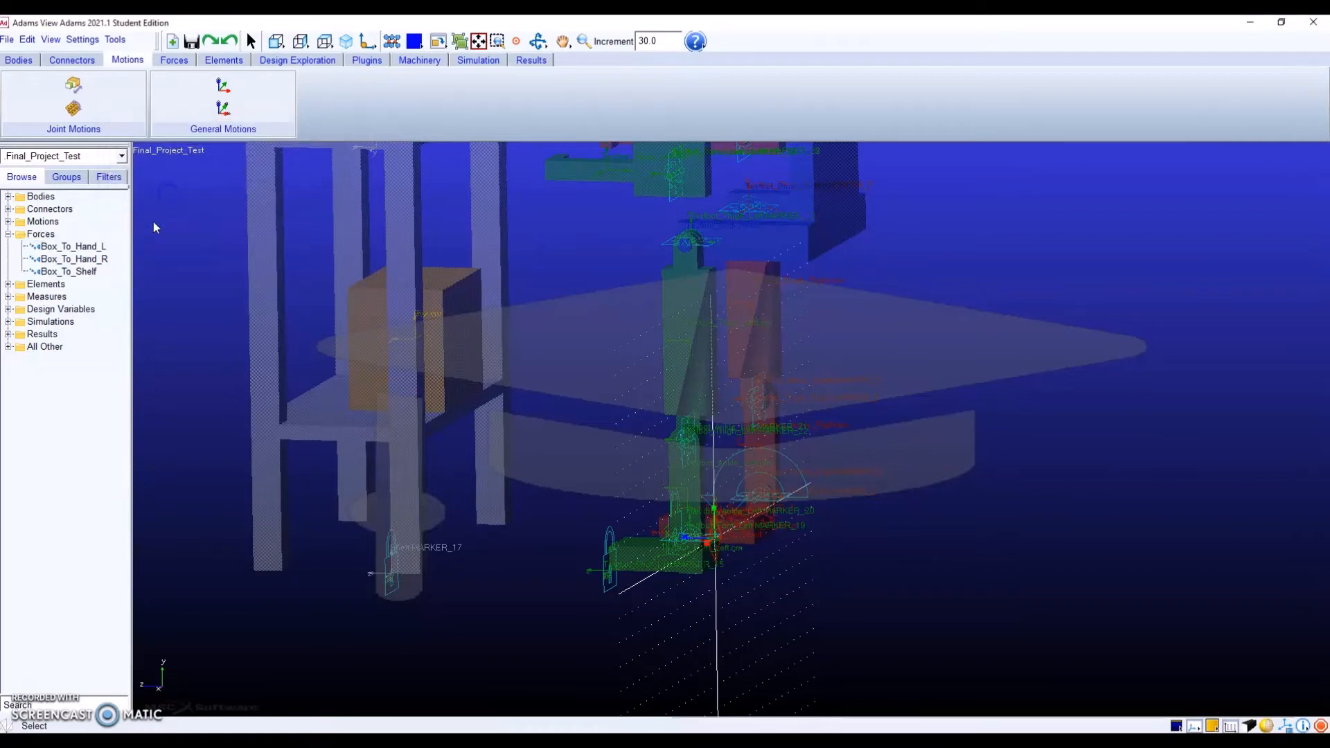
left_click(8, 234)
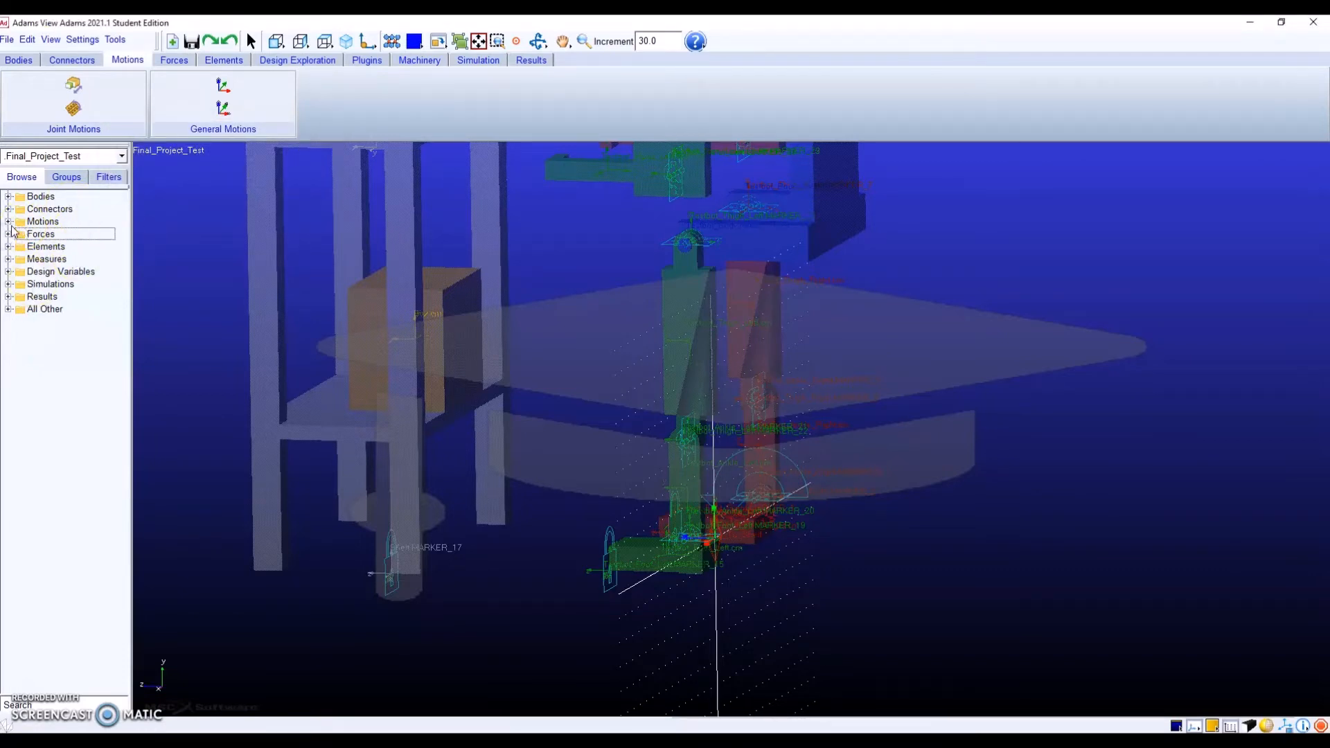
Rename the right ankle's joint motion, MOTION_1, as Ankle_Move_R, matching the name in the Notepad notes.
left_click(8, 221)
right_click(61, 234)
left_click(104, 372)
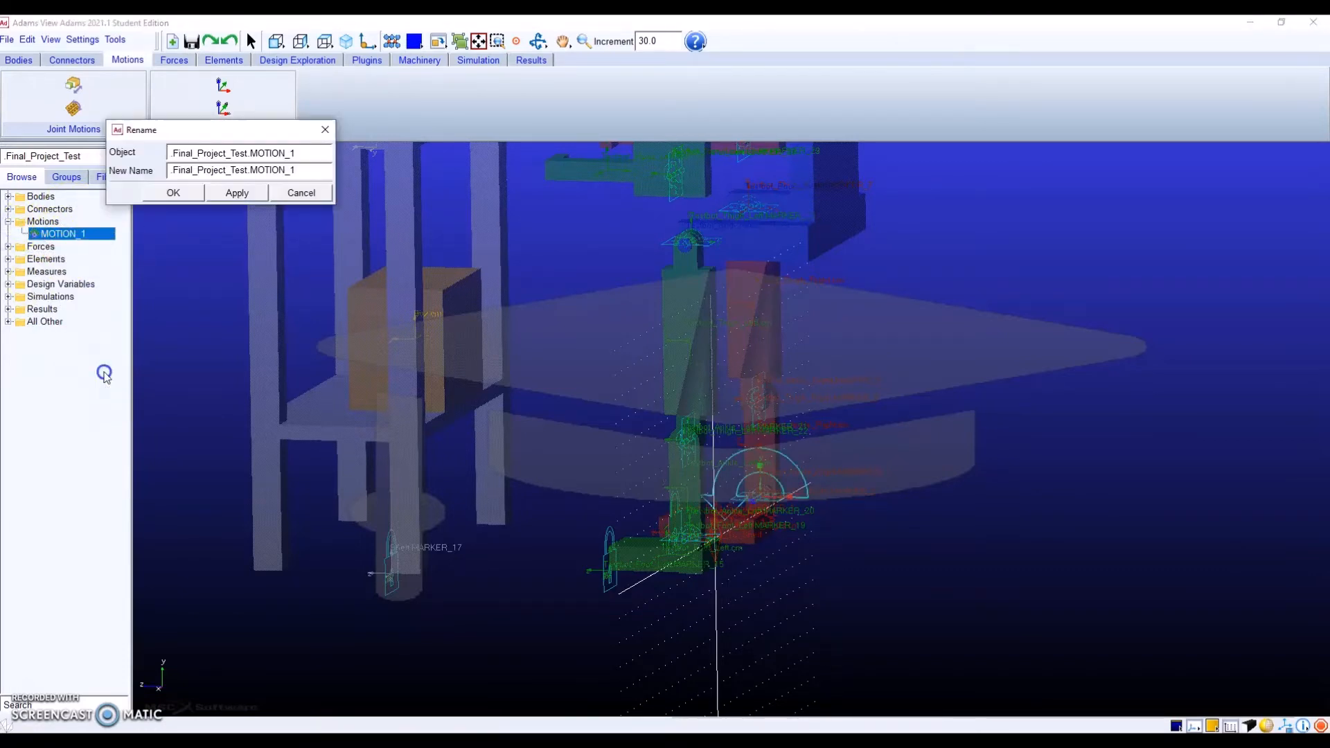
key("alt+Tab")
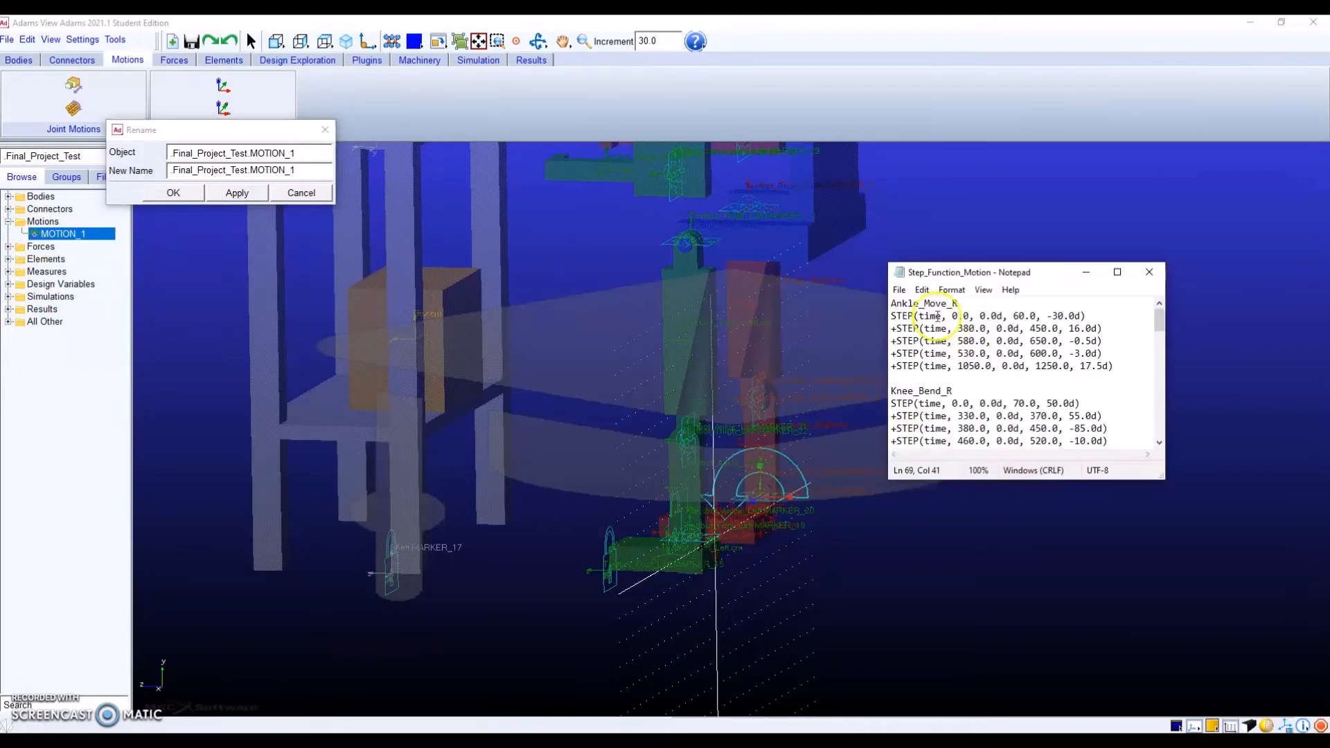
left_click_drag(298, 170, 155, 168)
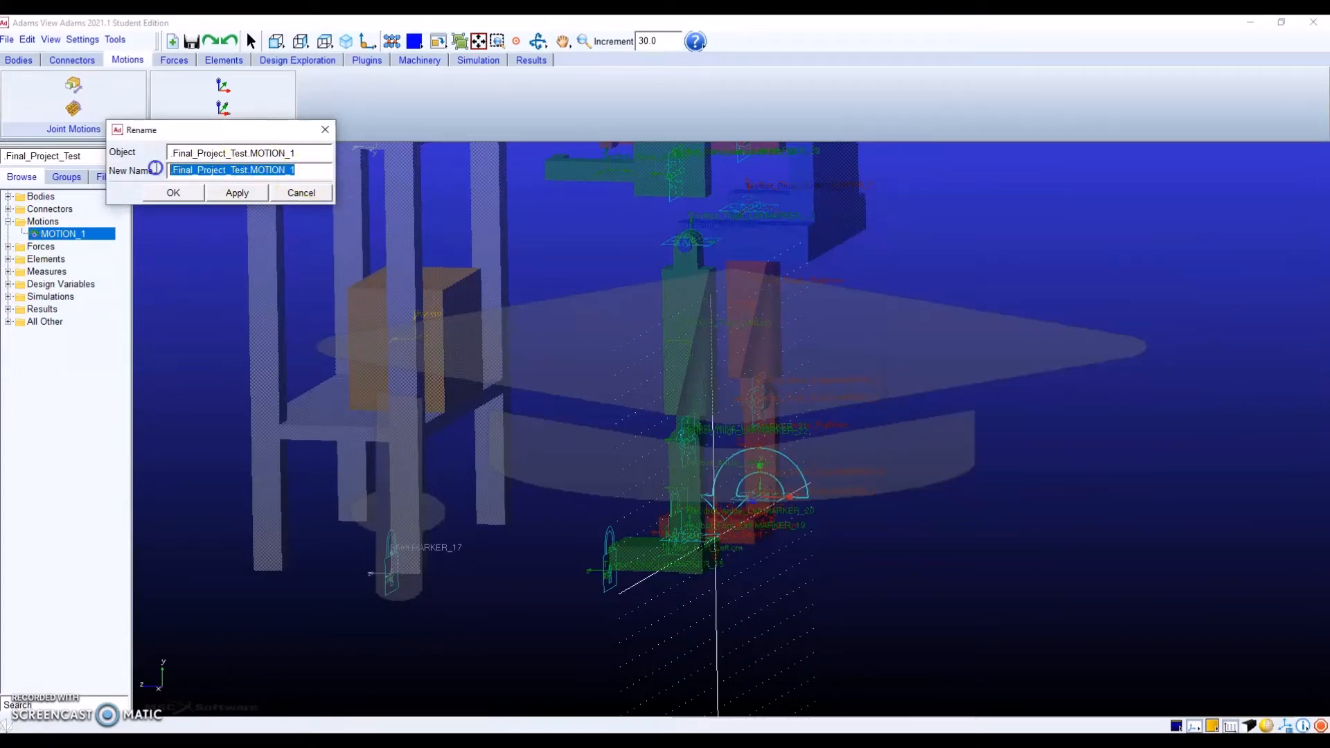
type(".Ankle")
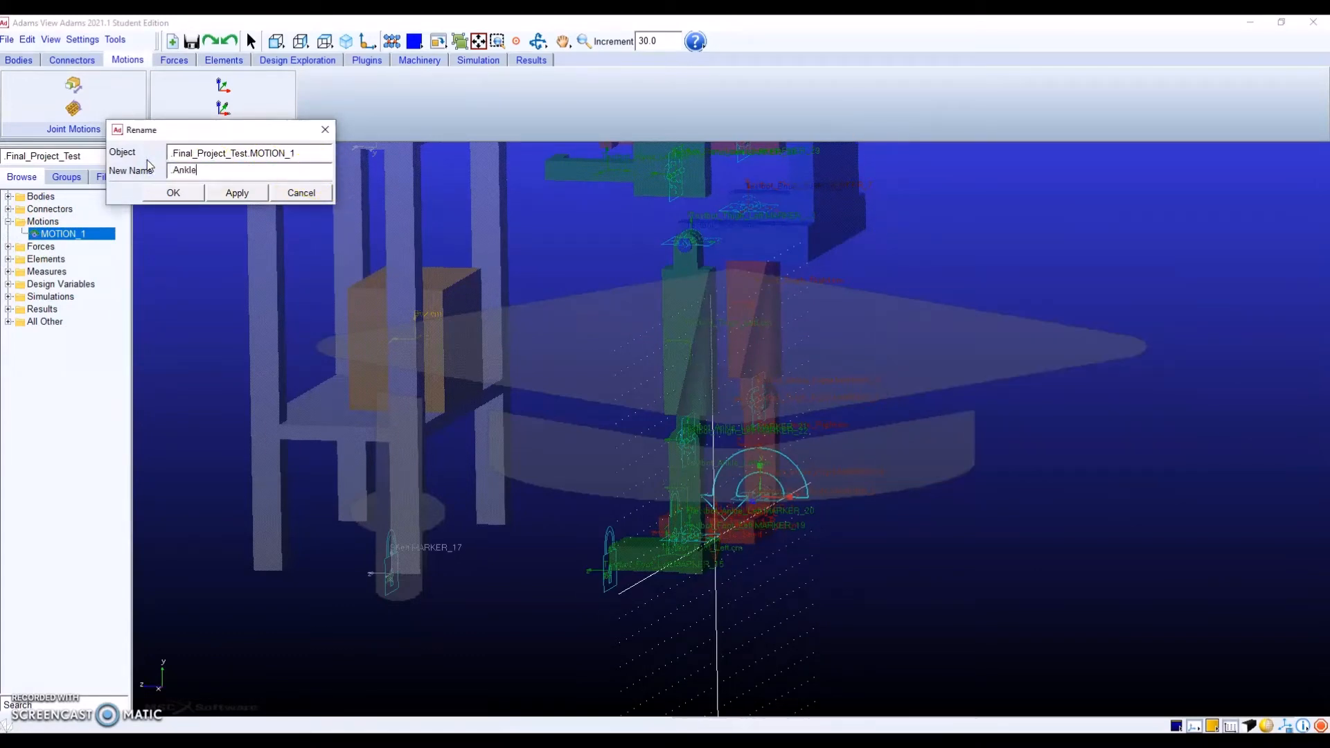
type("_Move_")
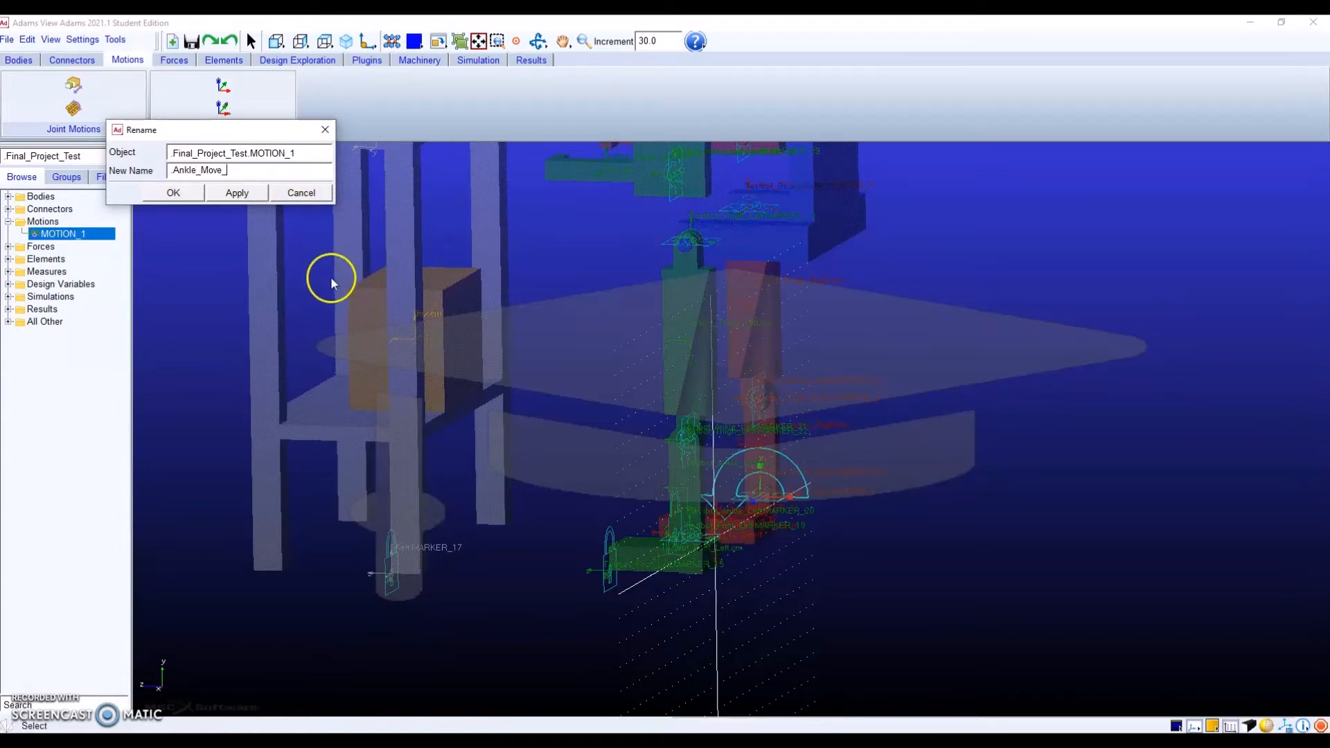
type("R")
left_click(175, 193)
Open the Ankle_Move_R motion's time function in the Function Builder and clear its expression.
right_click(84, 234)
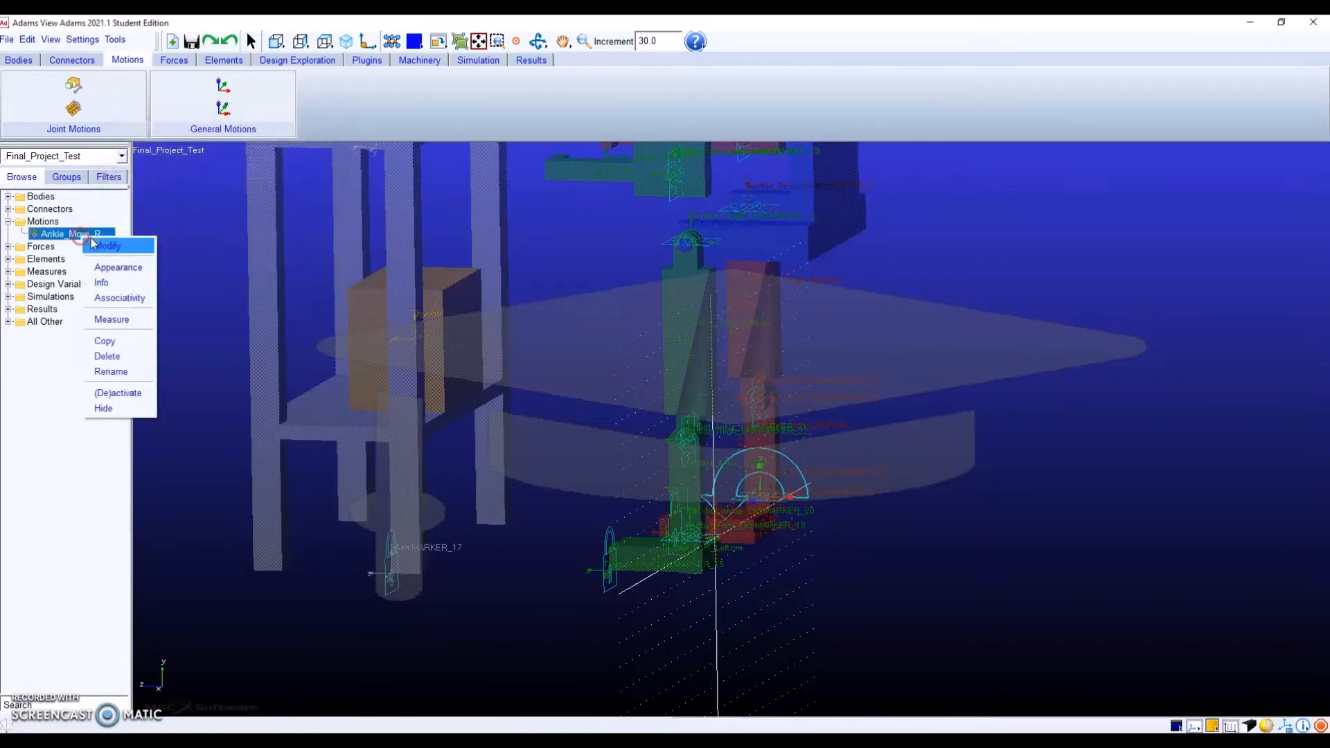
left_click(104, 246)
left_click(778, 544)
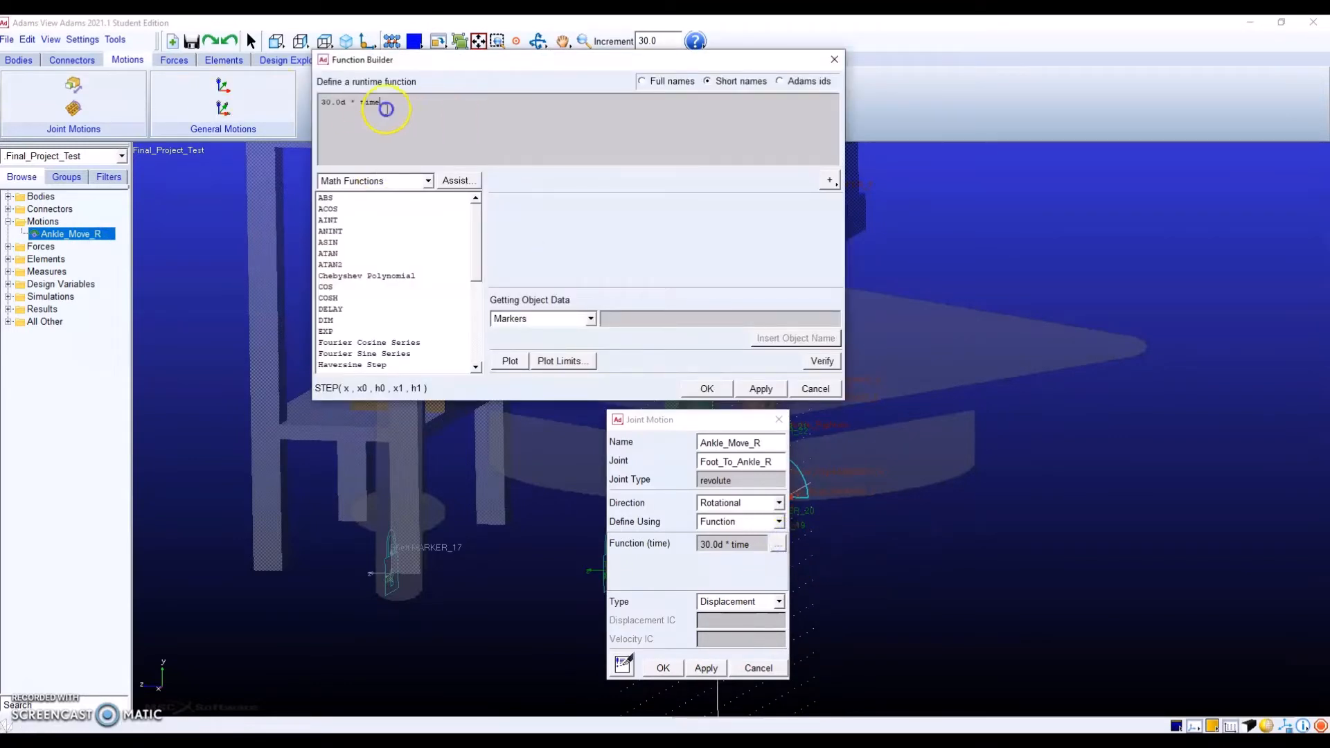
left_click_drag(405, 100, 312, 101)
key("BackSpace")
Build a STEP function with the assistant for Ankle_Move_R: time from 0 to 60, angular value from 0 to -30, following the Notepad notes.
scroll(418, 257, "down", 5)
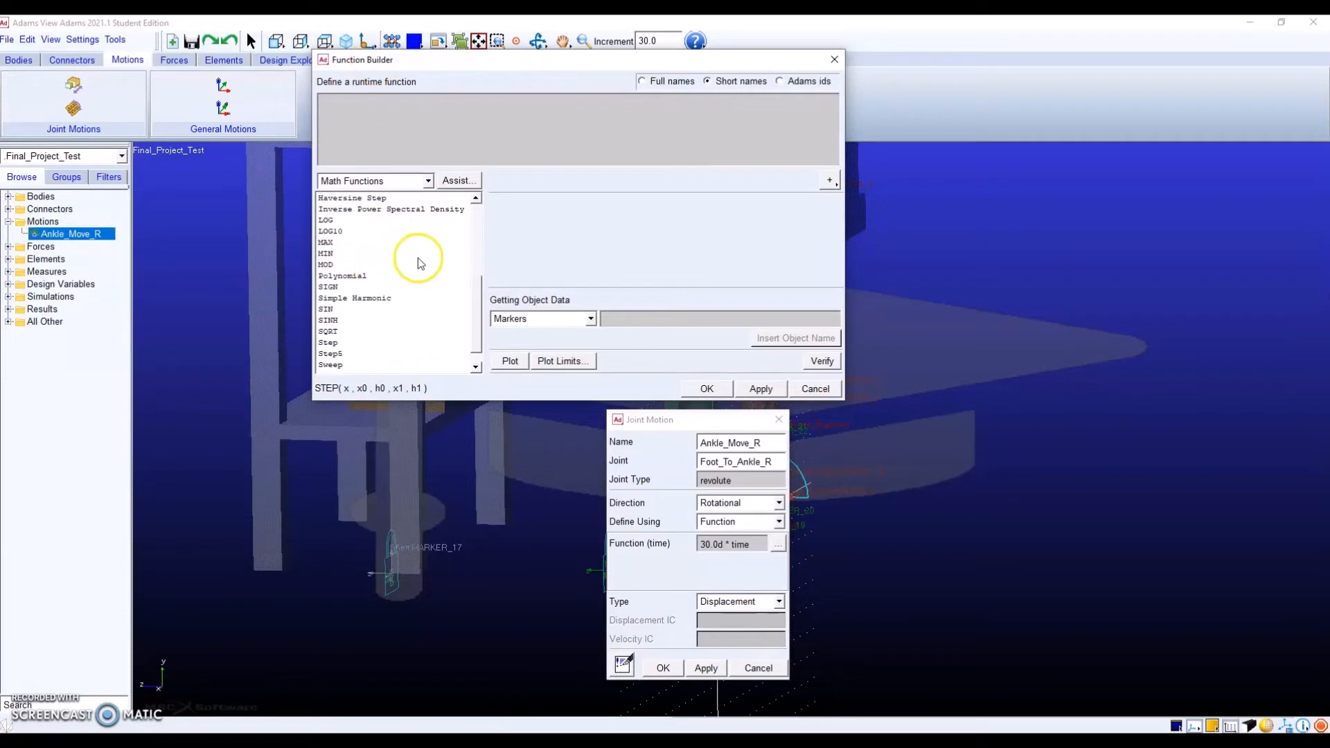
left_click(329, 342)
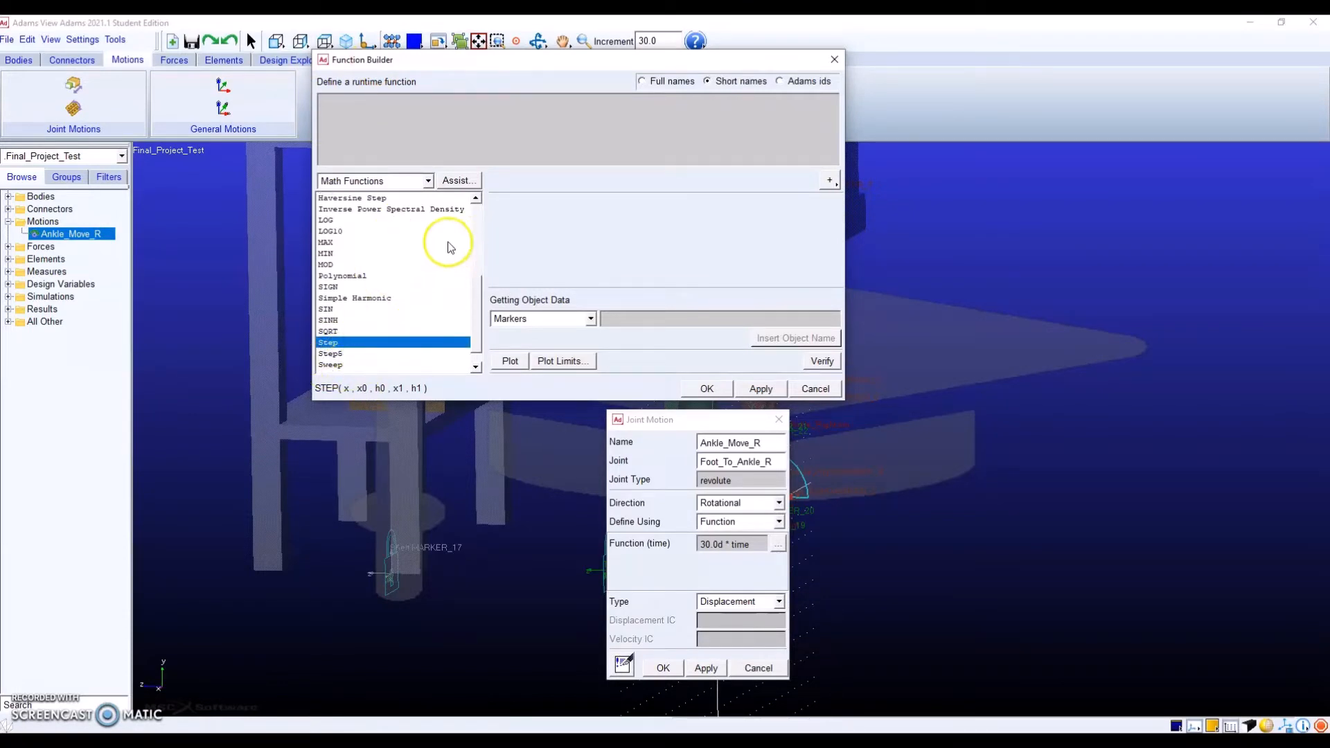
left_click(466, 183)
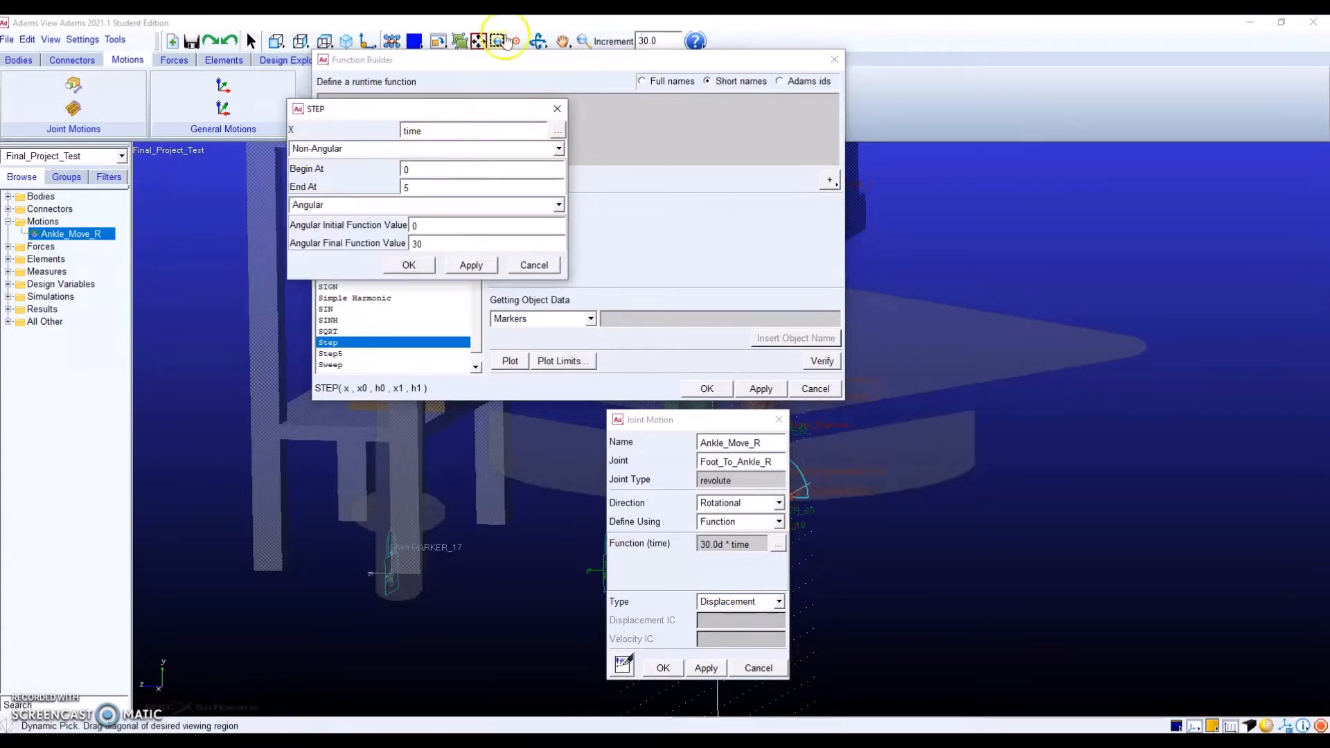
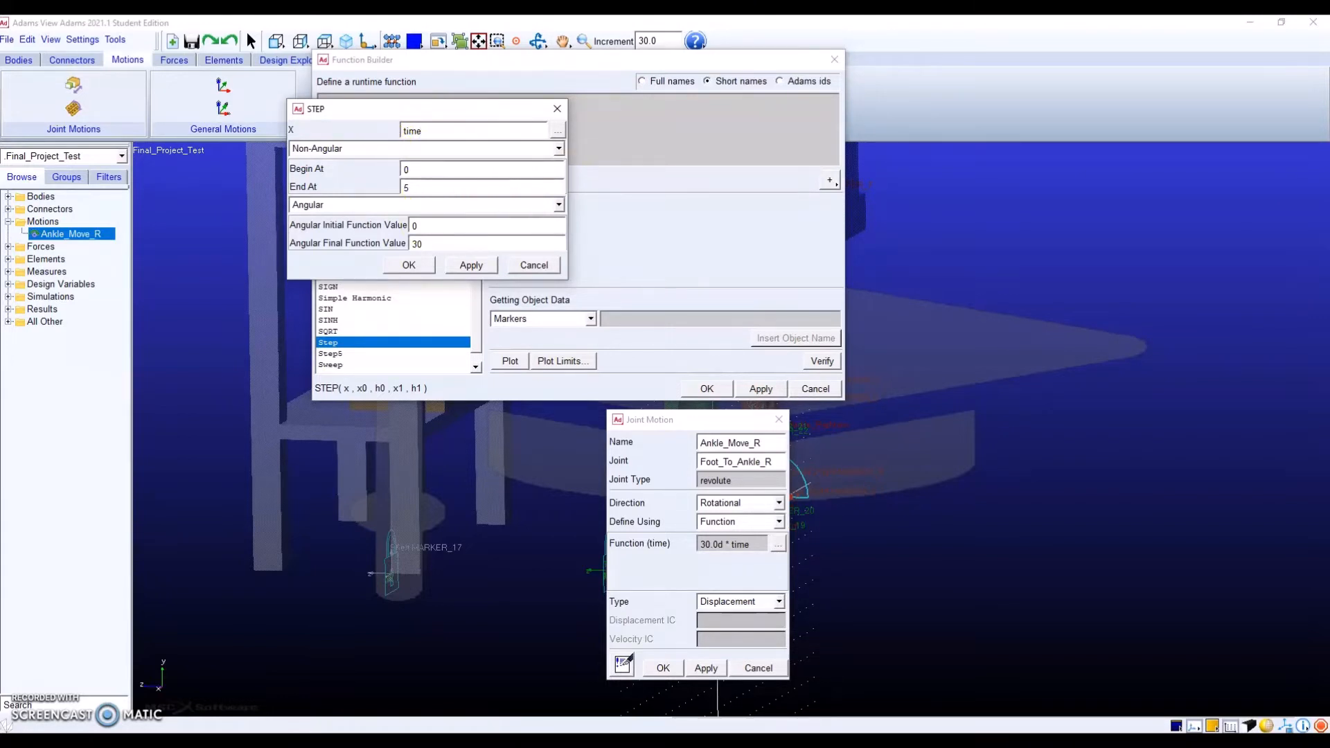
key("alt+Tab")
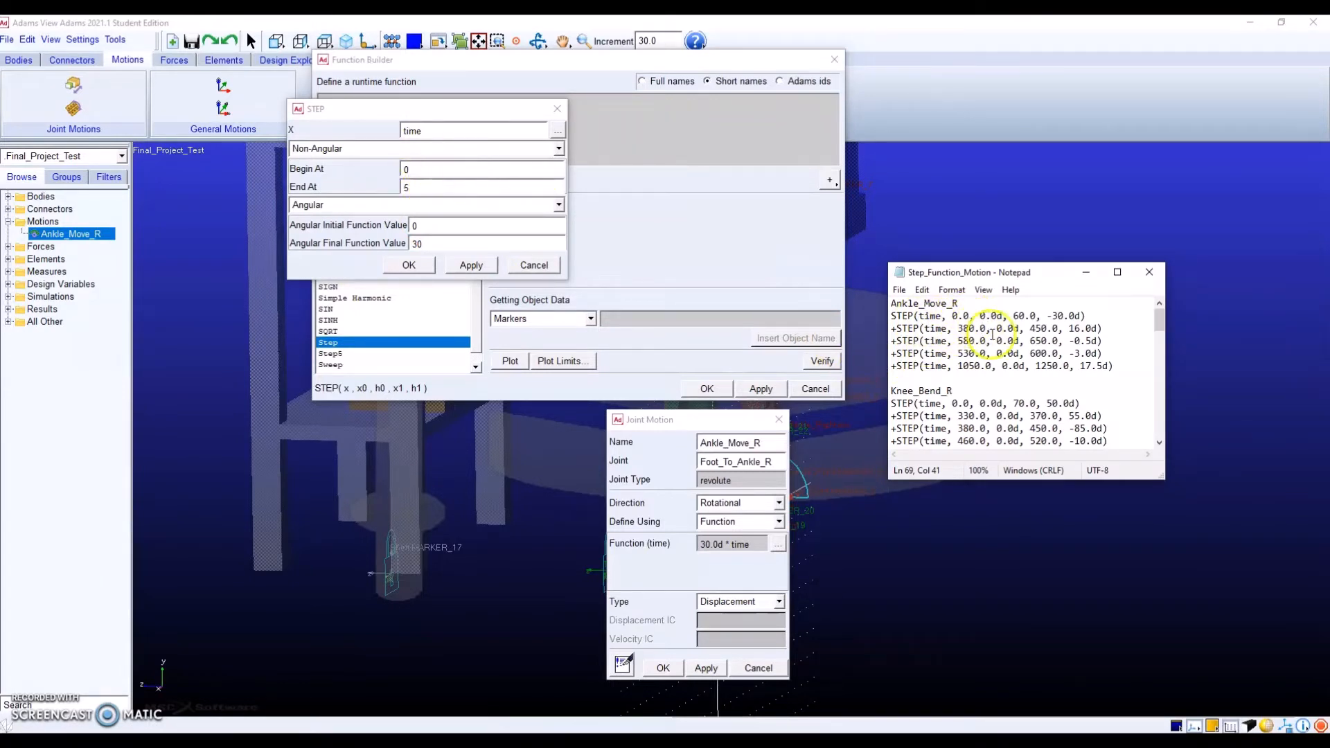
left_click_drag(419, 187, 388, 188)
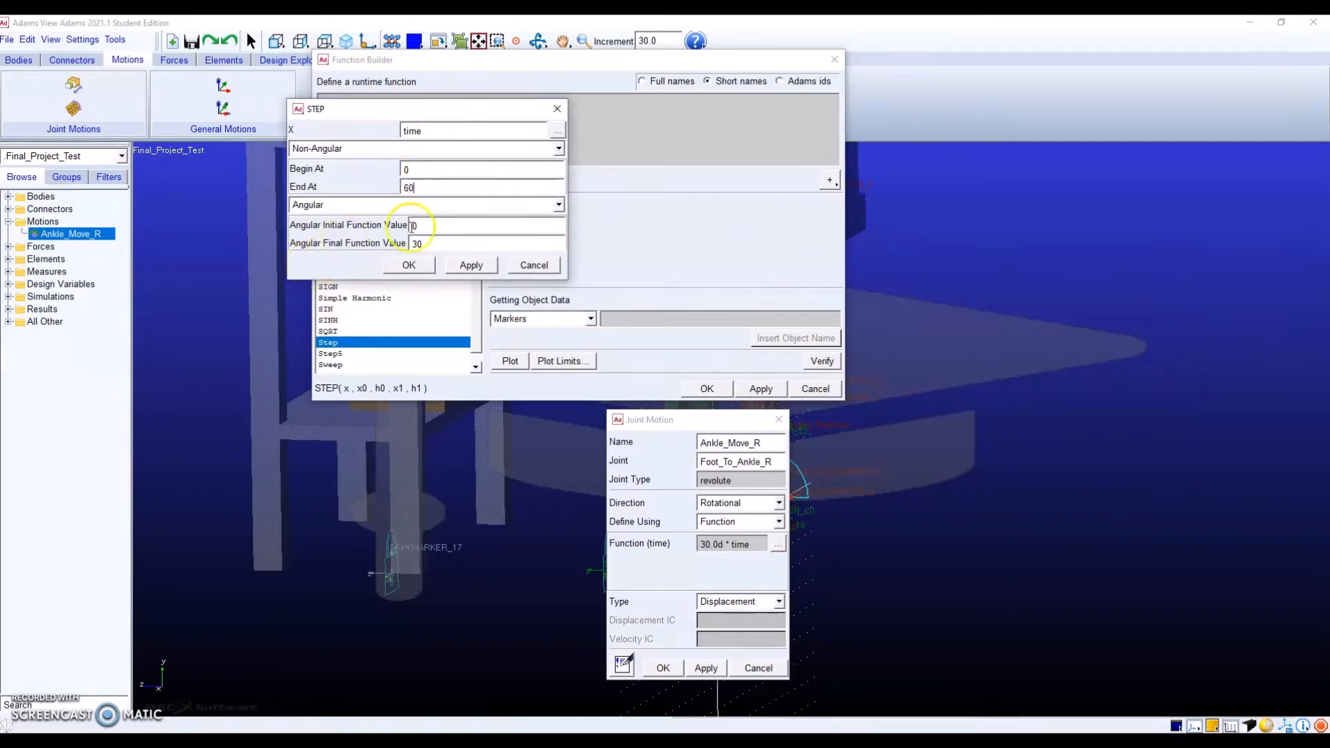
left_click(434, 224)
mouse_move(493, 729)
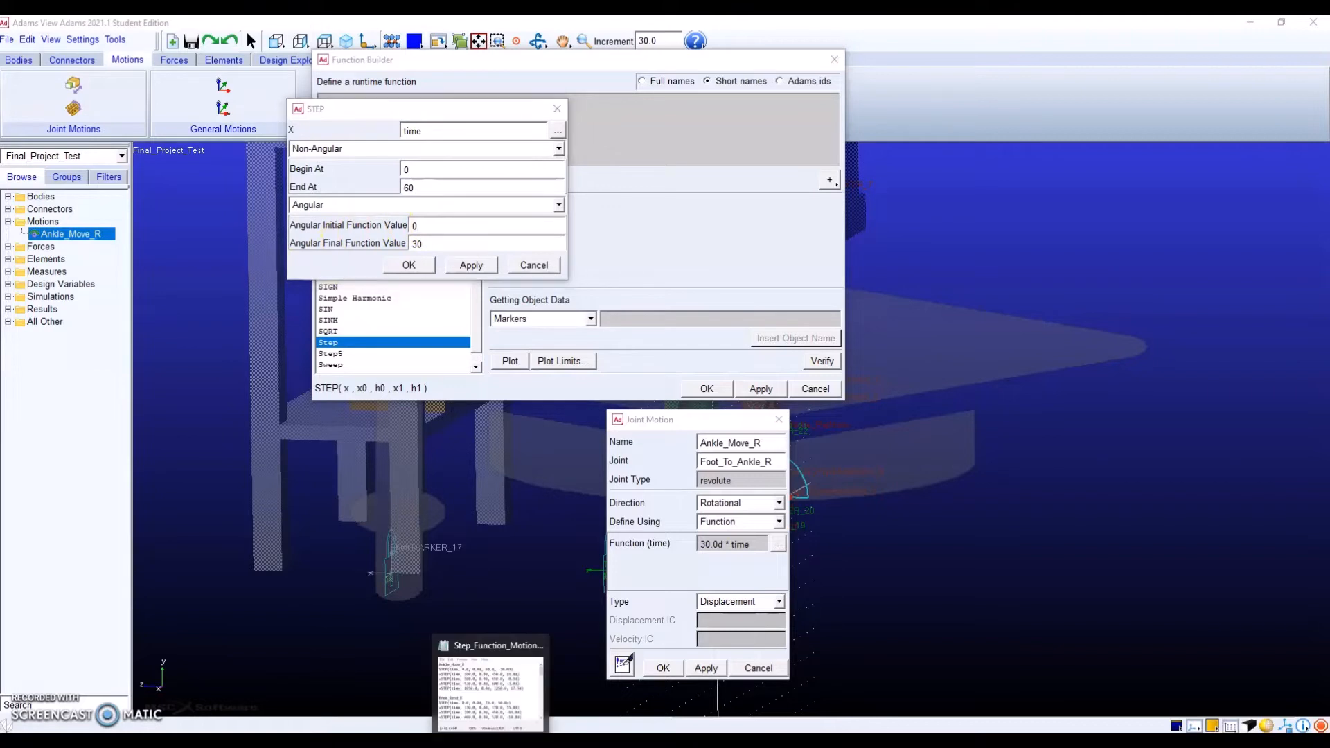
left_click(492, 678)
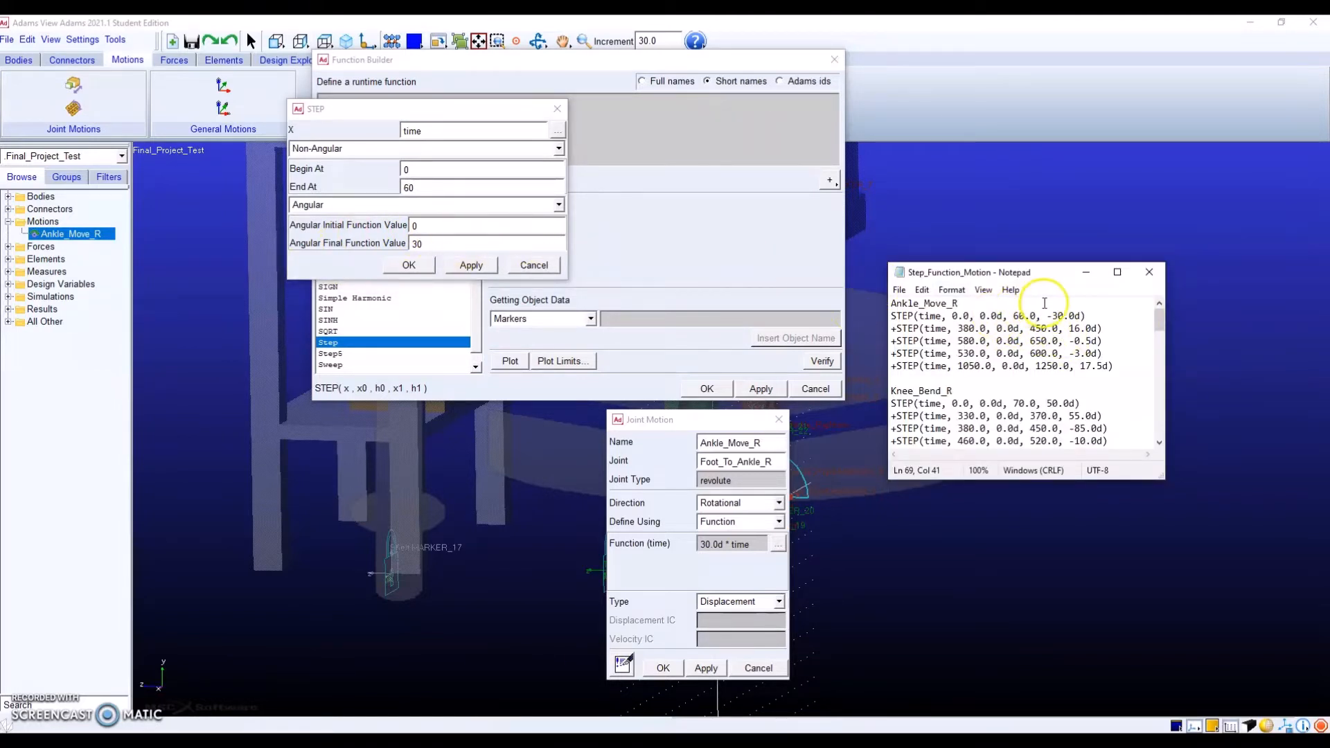
left_click(414, 243)
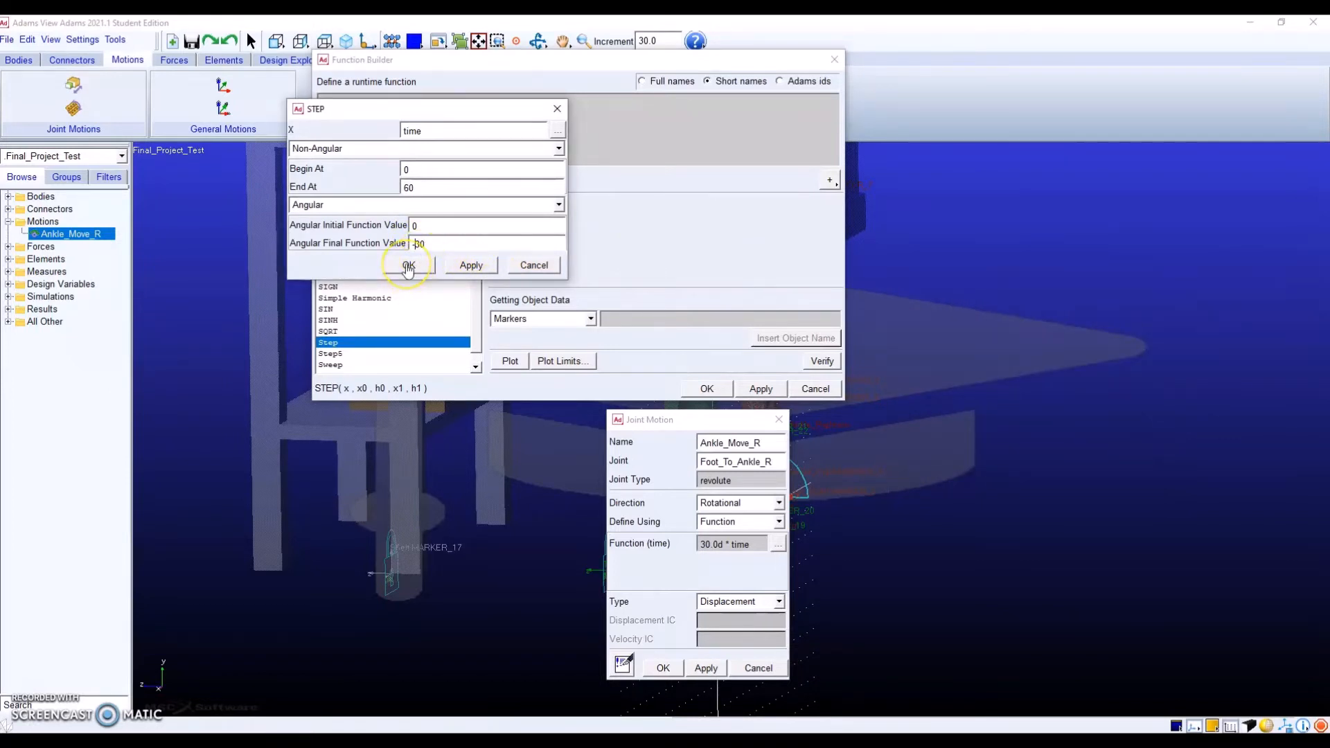
left_click(409, 266)
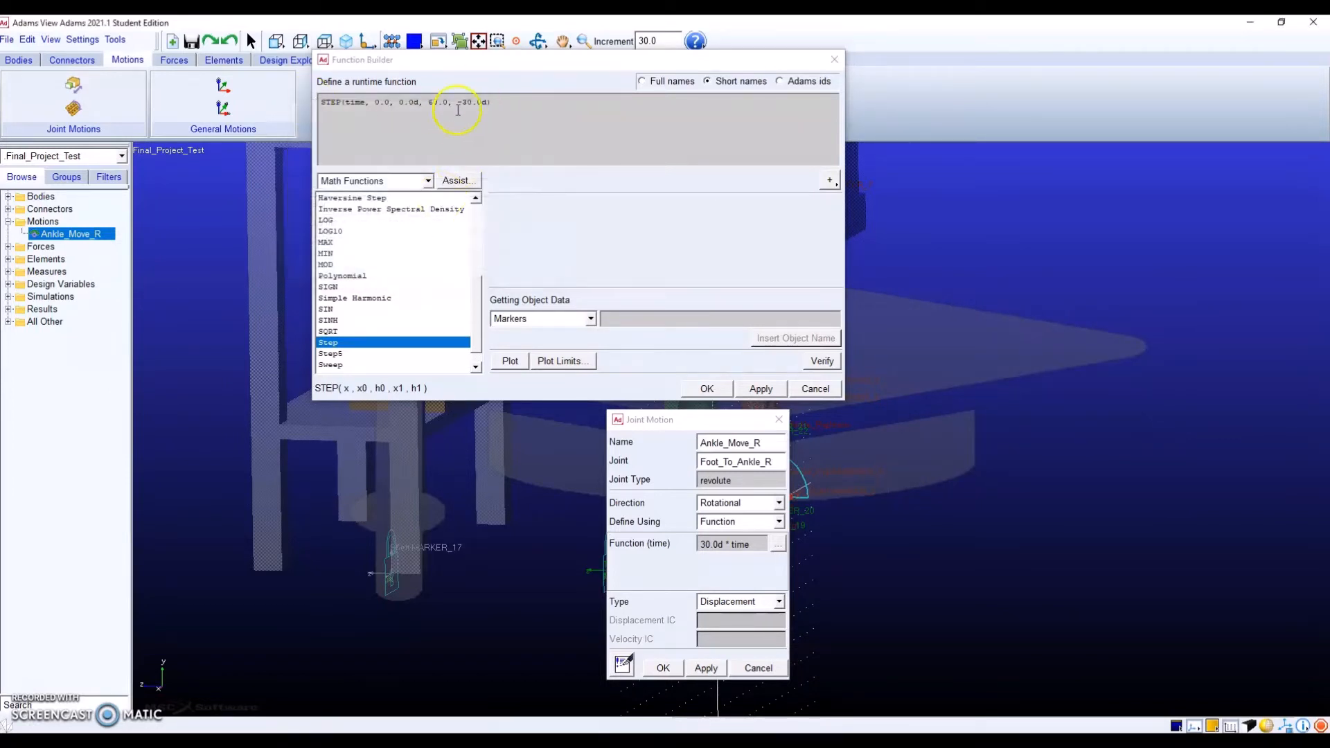
Append the remaining four Ankle_Move_R STEP terms copied from the Notepad notes to the expression, and accept the function and joint motion.
key("alt+Tab")
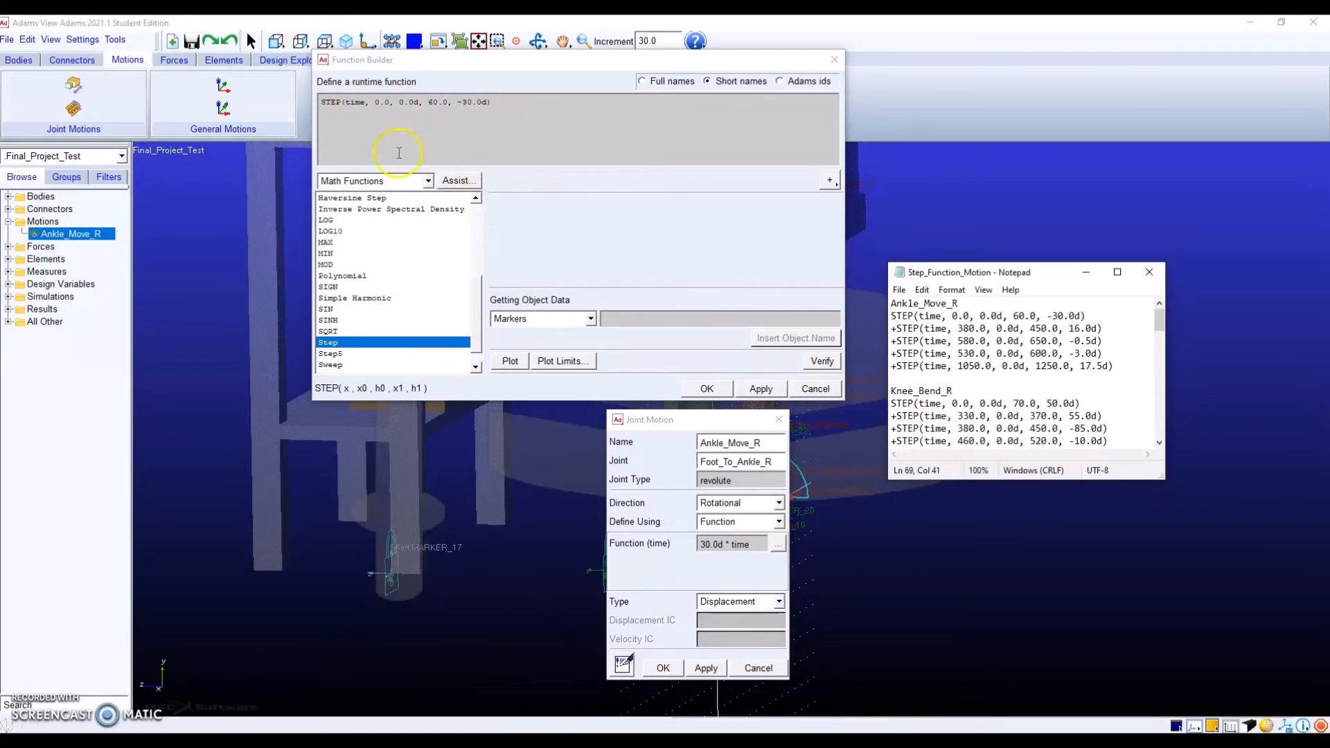
left_click_drag(1113, 366, 887, 333)
key("ctrl+c")
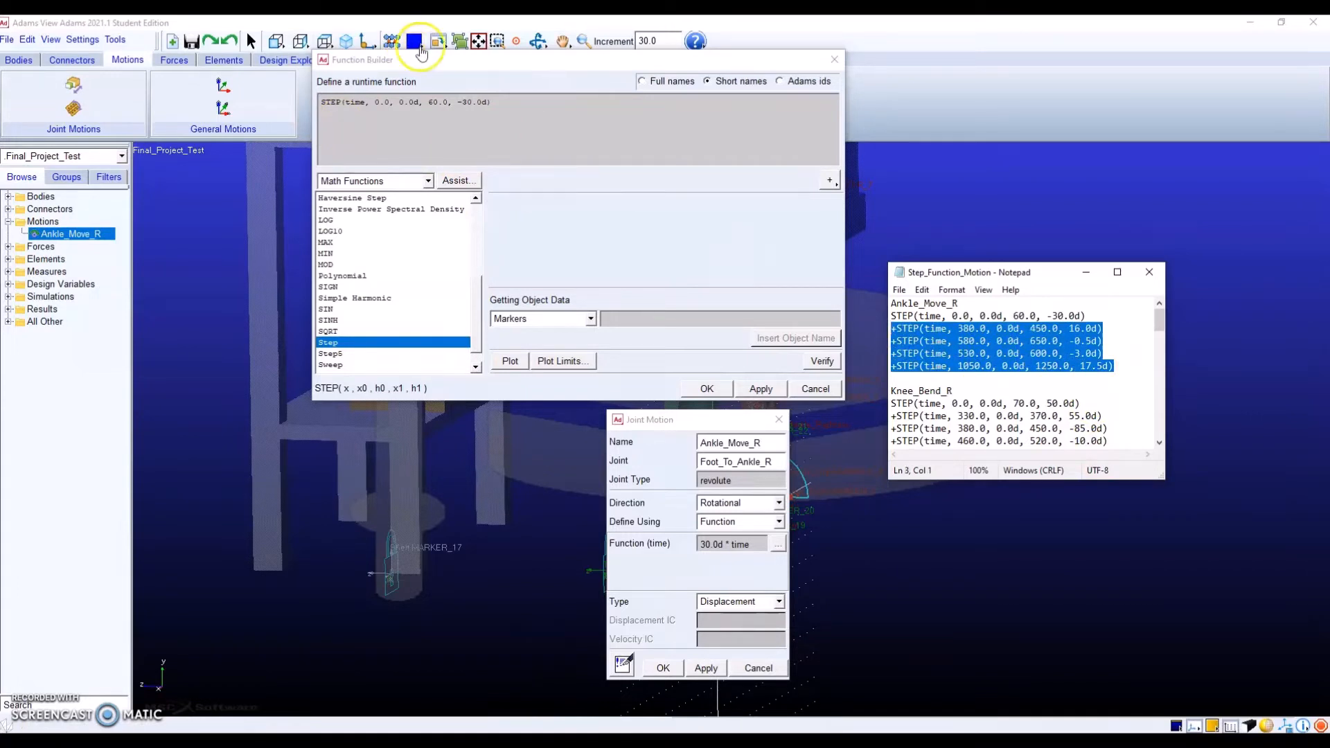
left_click(491, 106)
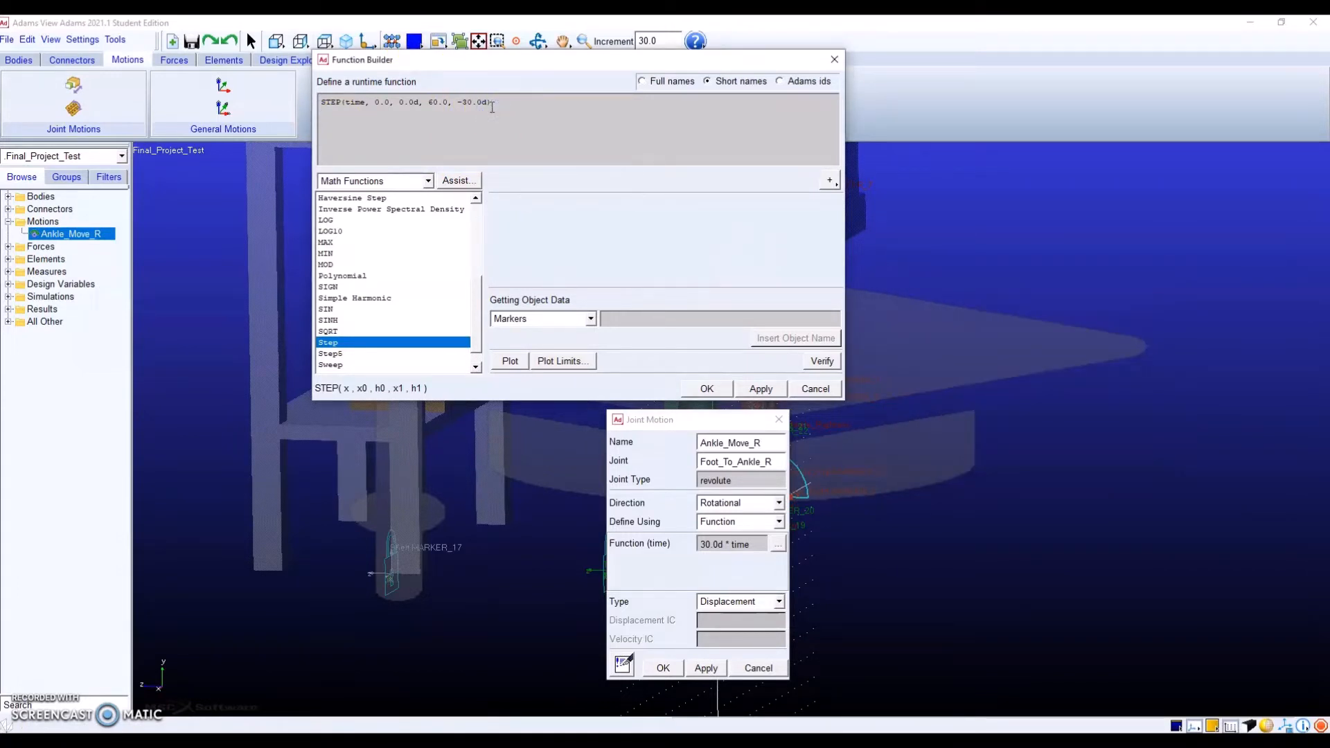
key("ctrl+v")
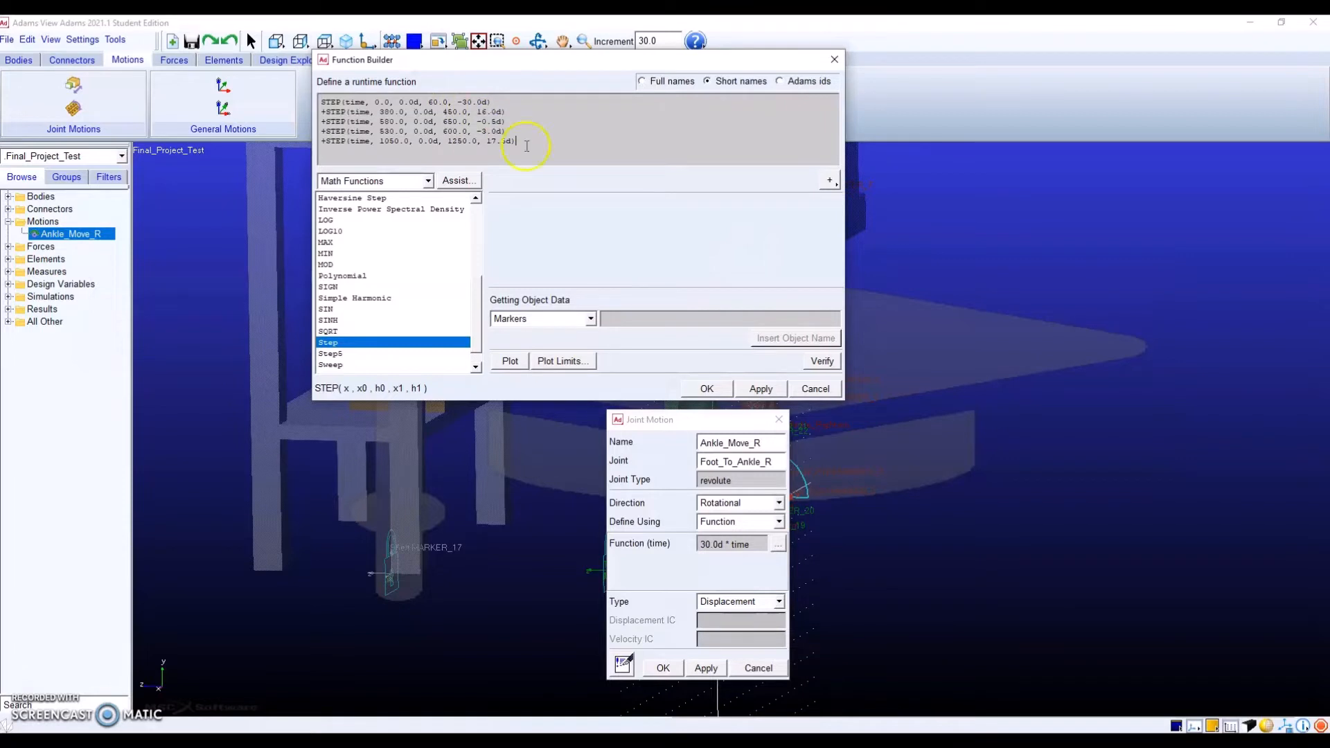
left_click(700, 389)
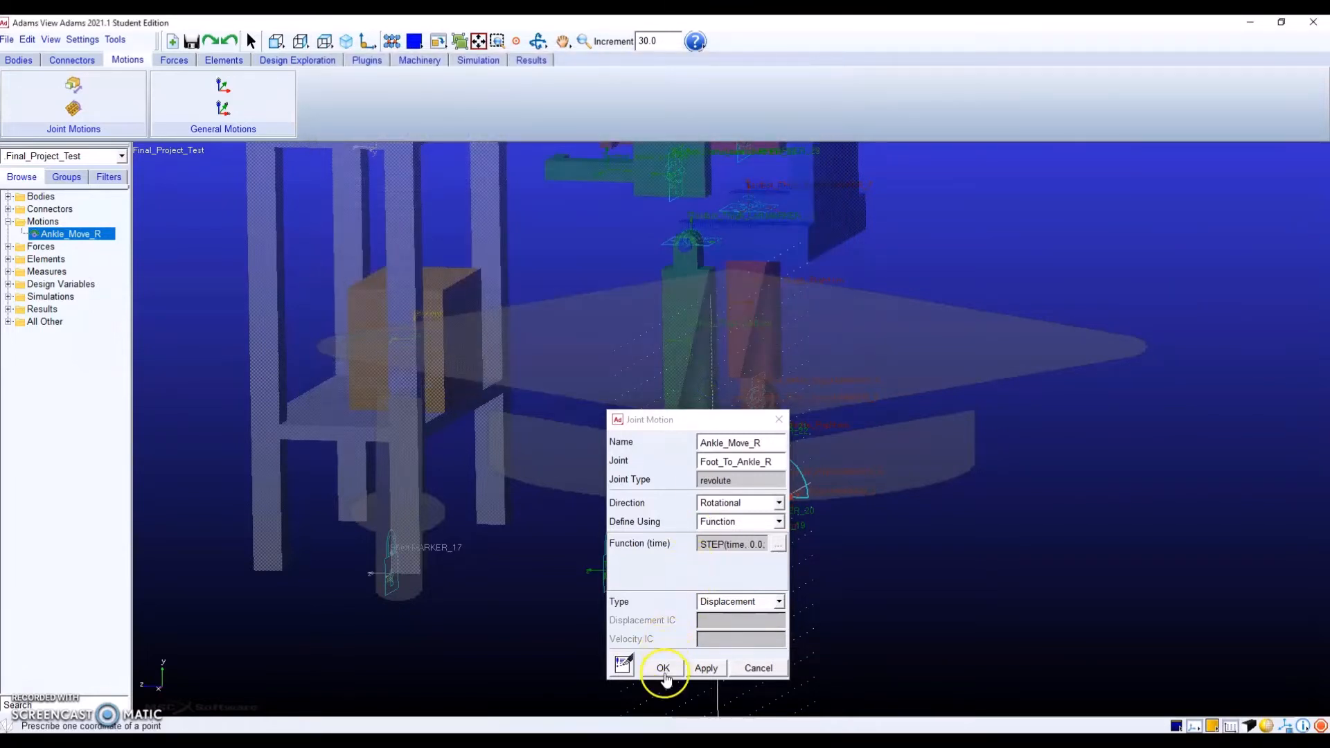
left_click(661, 668)
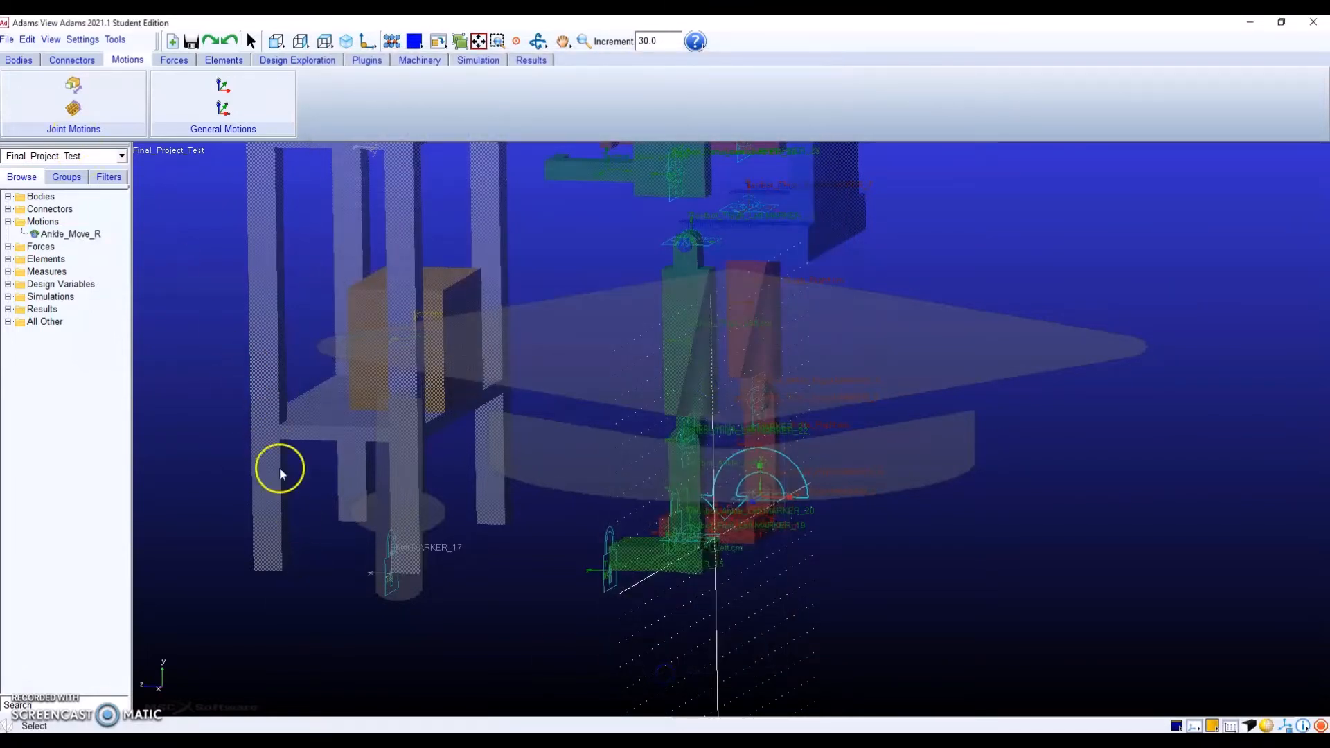
Add a rotational joint motion to the robot's right knee joint, Knee_R.
key("alt+Tab")
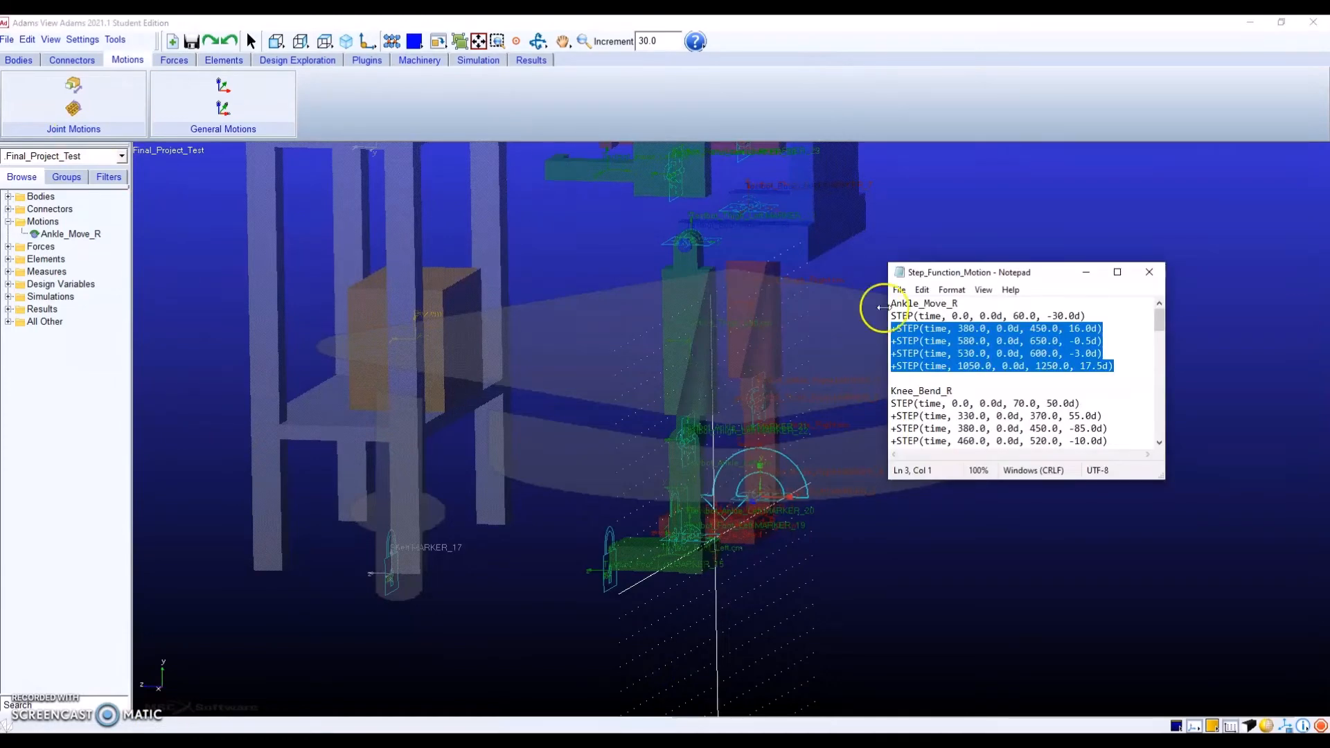
left_click(881, 530)
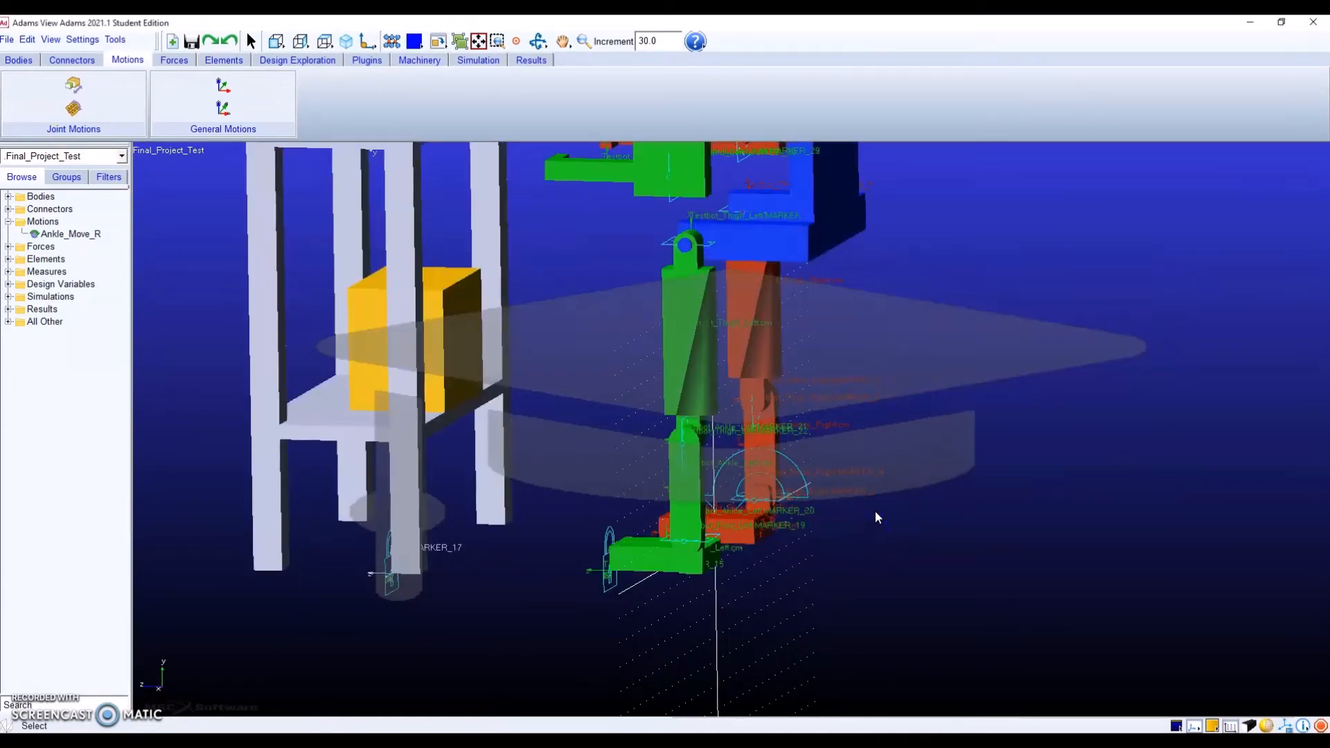
key("r")
left_click_drag(861, 469, 788, 471)
left_click(869, 415)
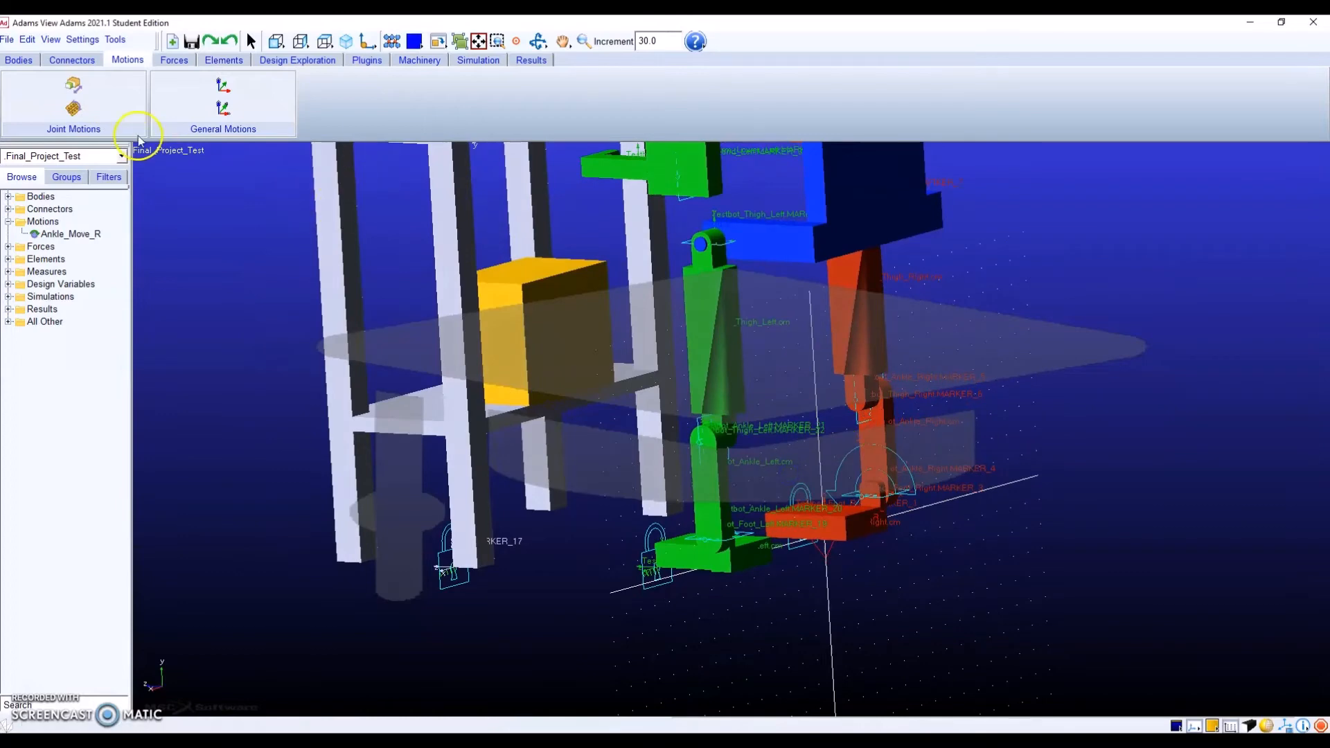
left_click(73, 108)
left_click(889, 388)
left_click(869, 392)
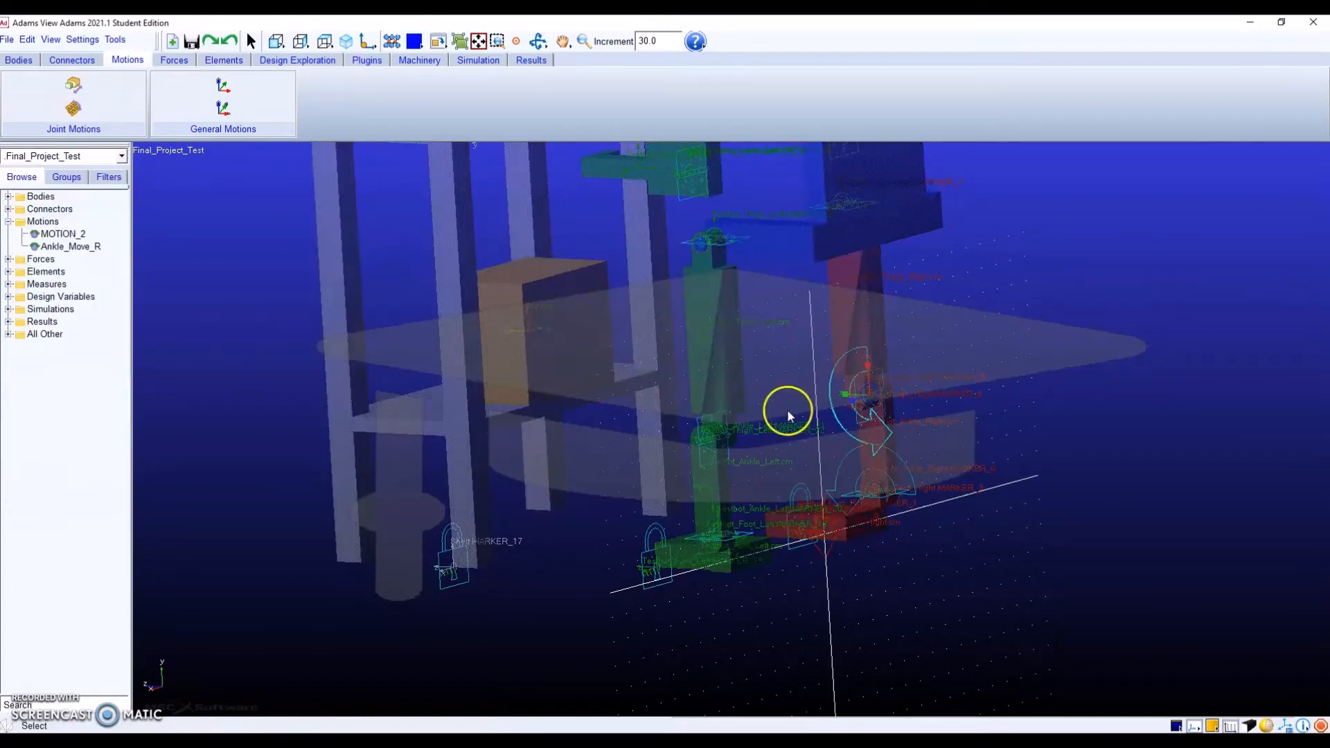
Rename the right knee's joint motion, MOTION_2, as Knee_Bend_R.
right_click(80, 236)
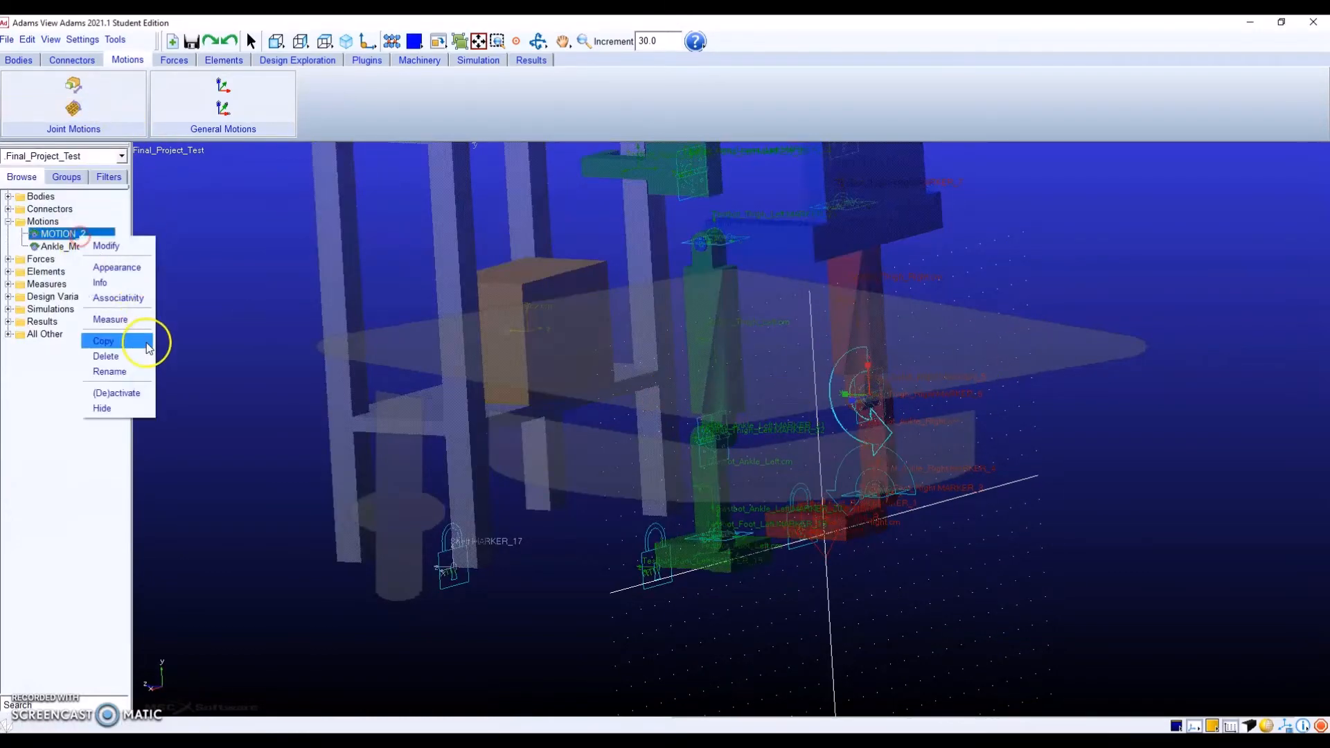
left_click(112, 371)
left_click_drag(329, 171, 120, 173)
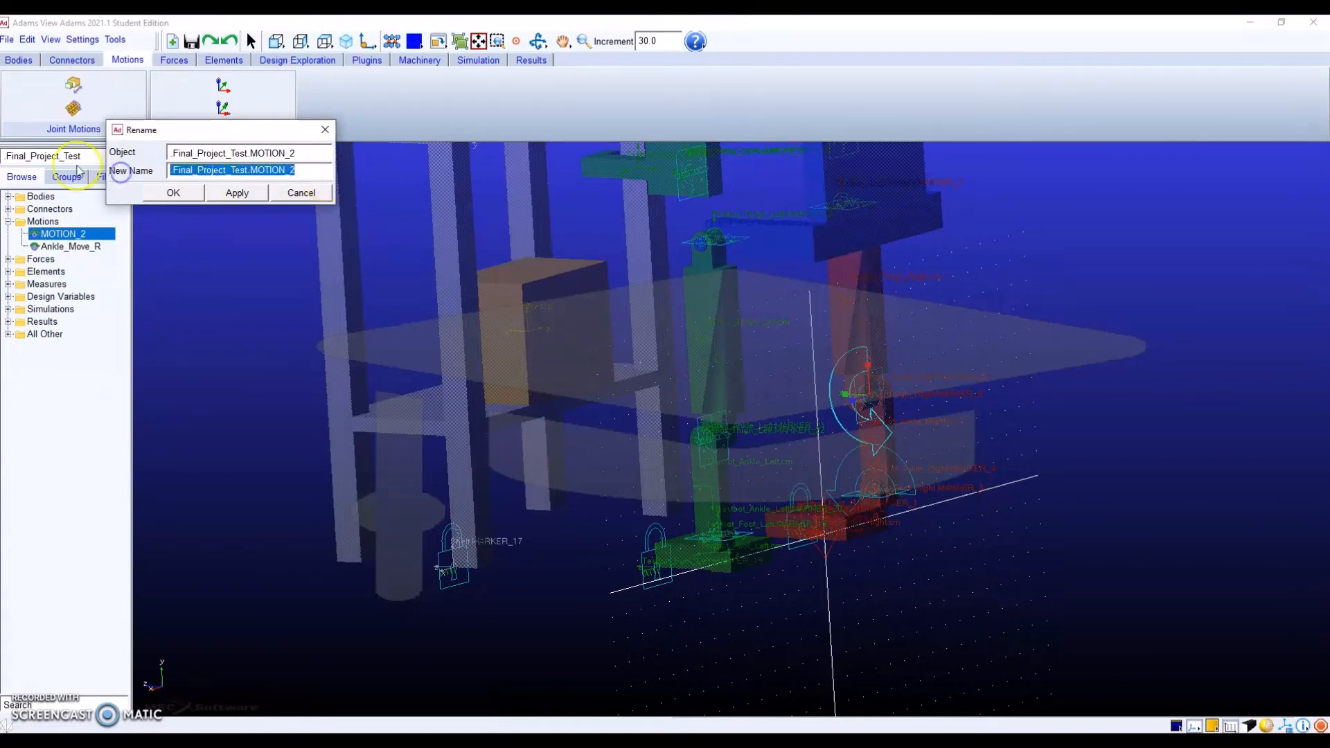
type(".Knee_Bend_R")
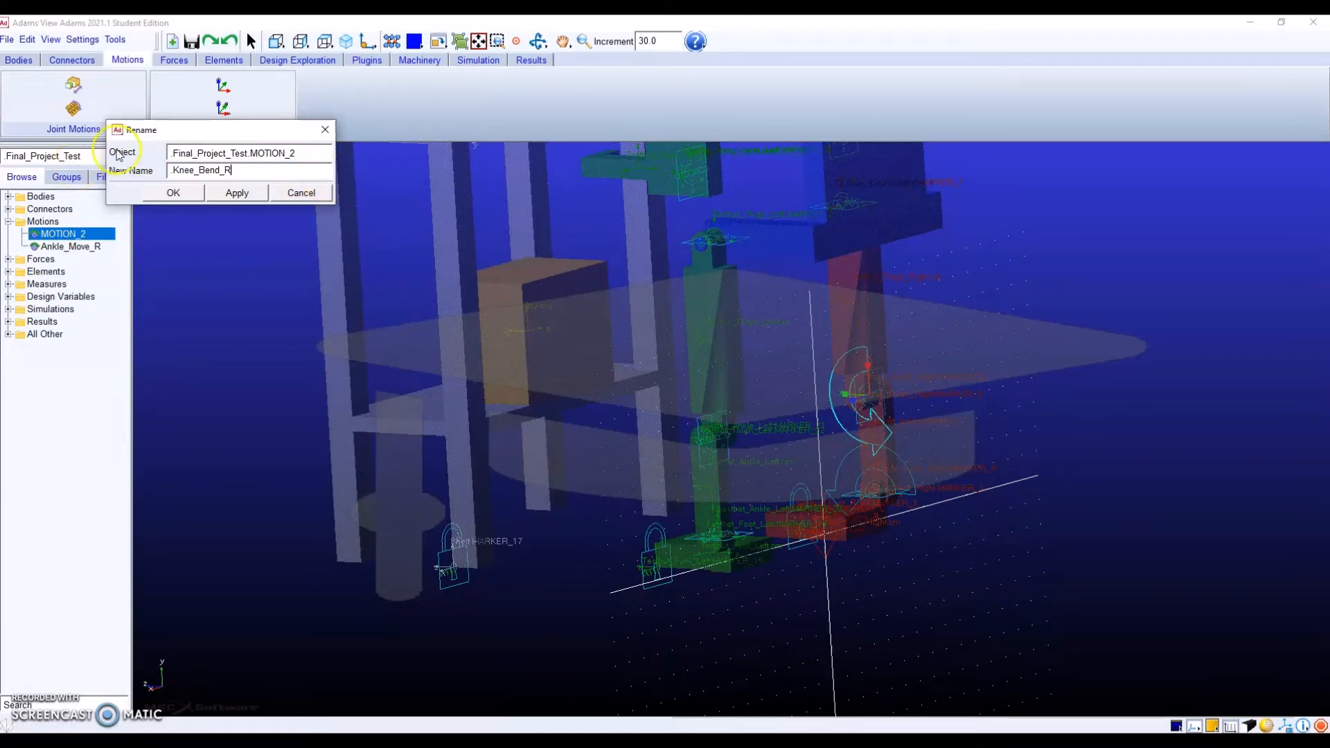
left_click(199, 200)
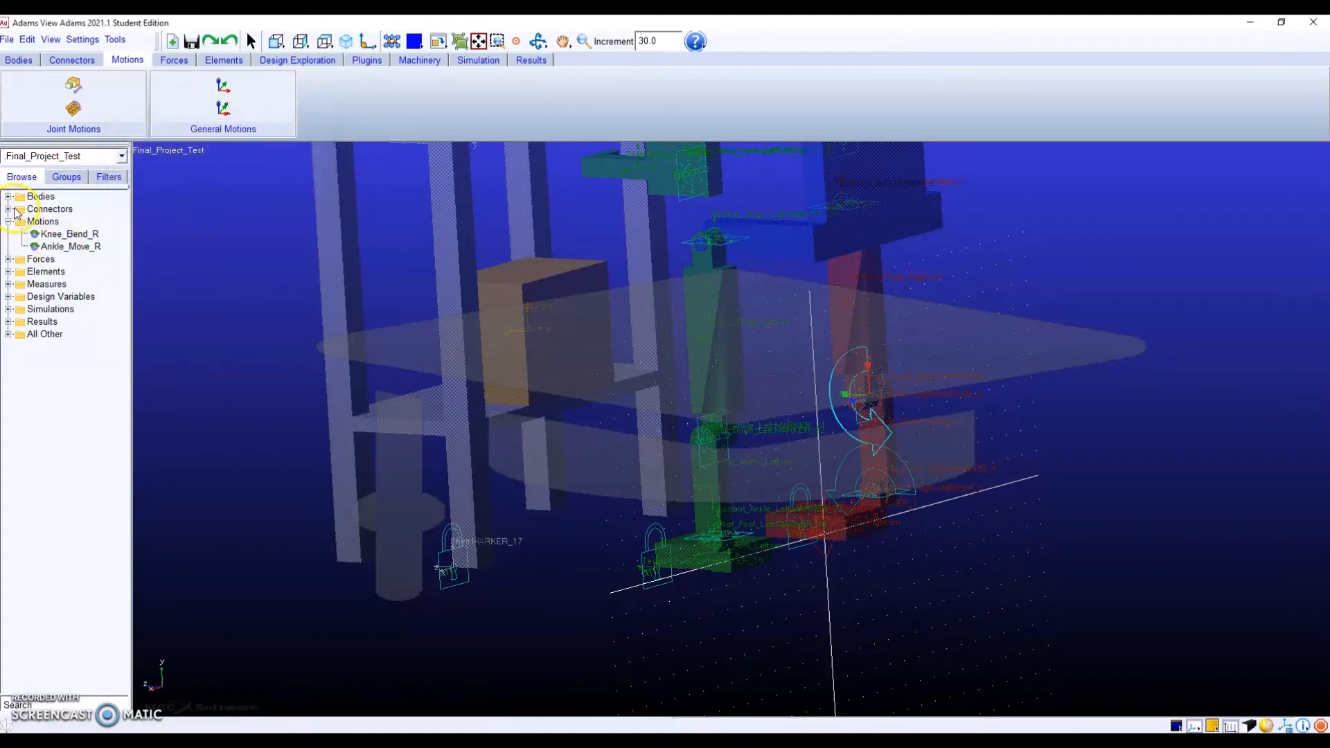
Open the Knee_Bend_R motion's time function in the Function Builder and clear its expression.
left_click(14, 209)
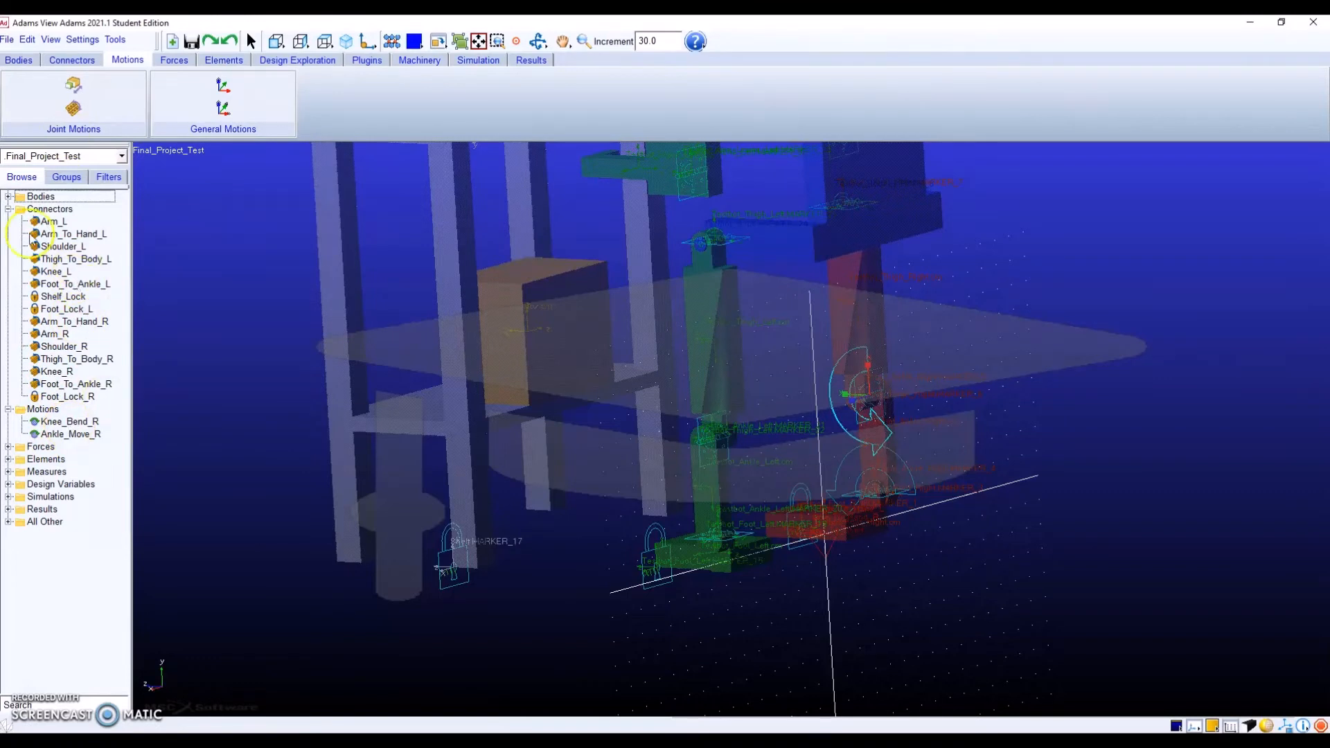
left_click(9, 209)
right_click(78, 234)
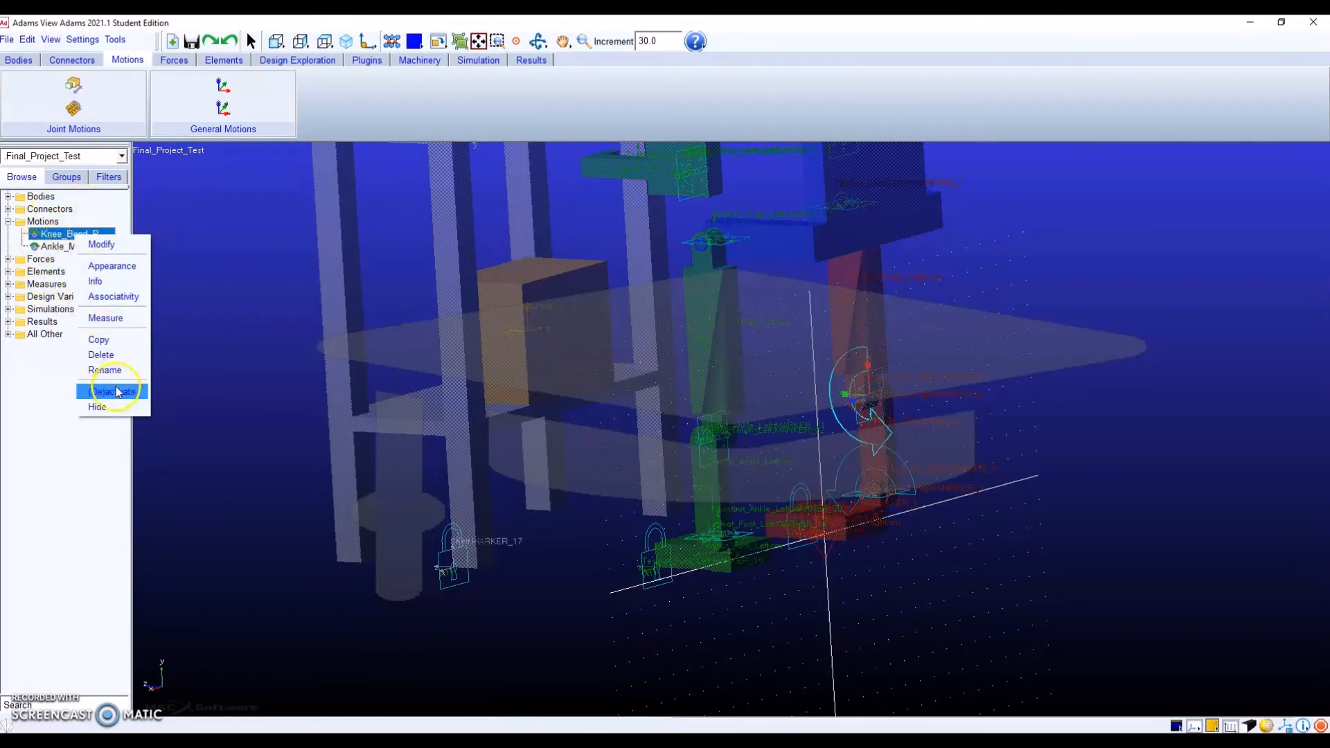
left_click(112, 247)
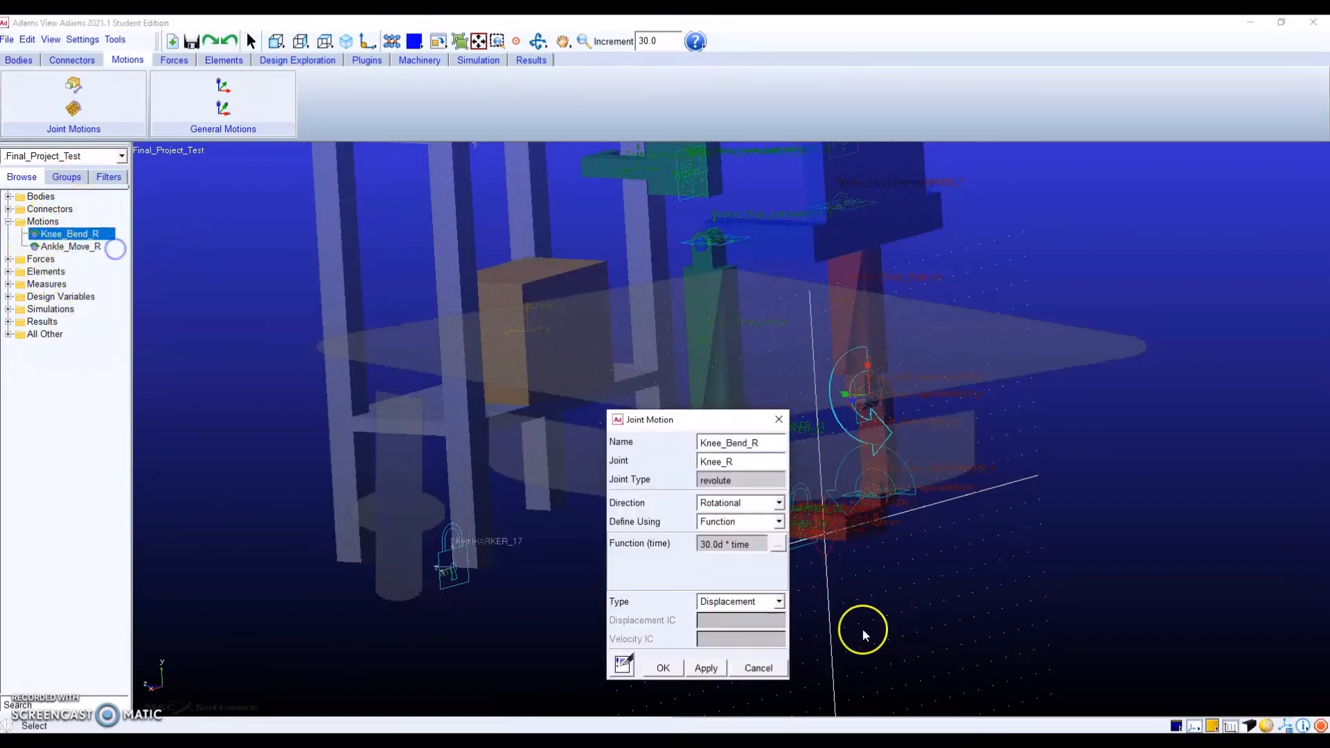
left_click(777, 544)
left_click_drag(384, 106, 280, 100)
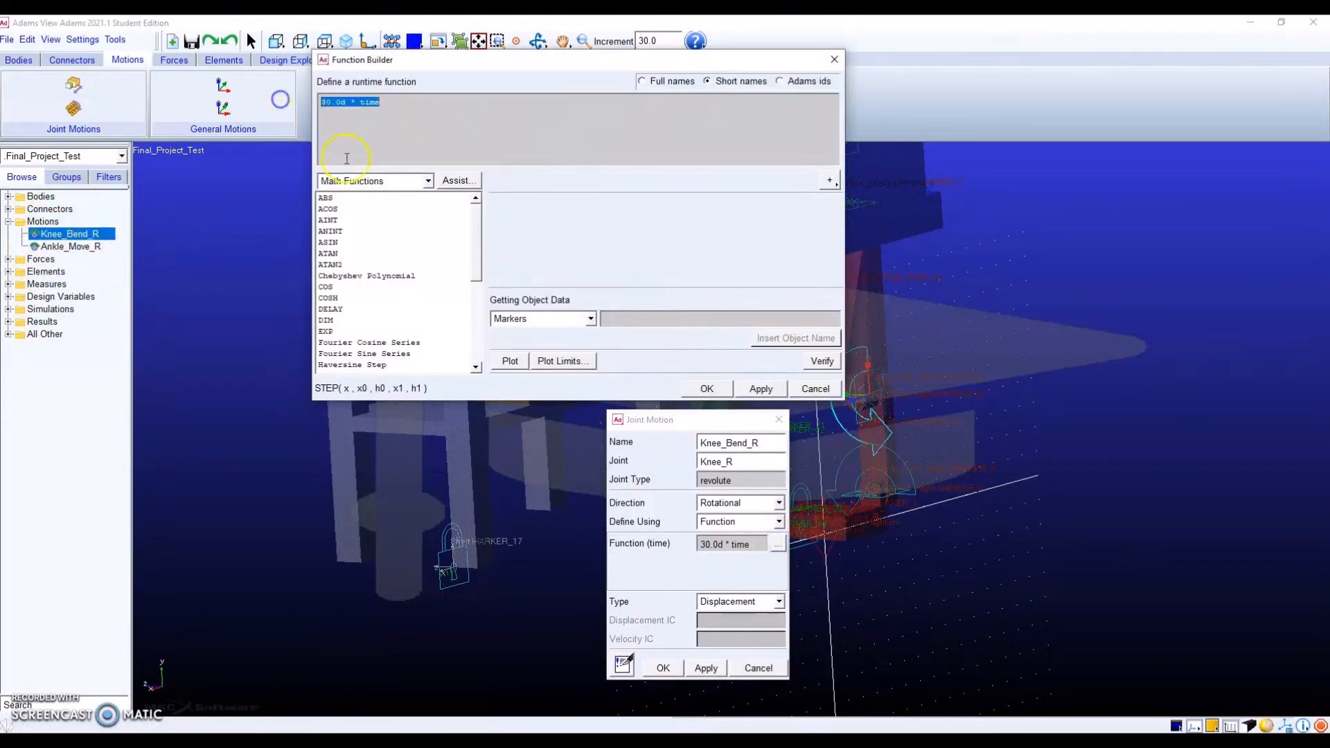
key("BackSpace")
Copy all six Knee_Bend_R STEP terms from the Notepad notes into the empty expression, and accept the function and joint motion.
key("alt+Tab")
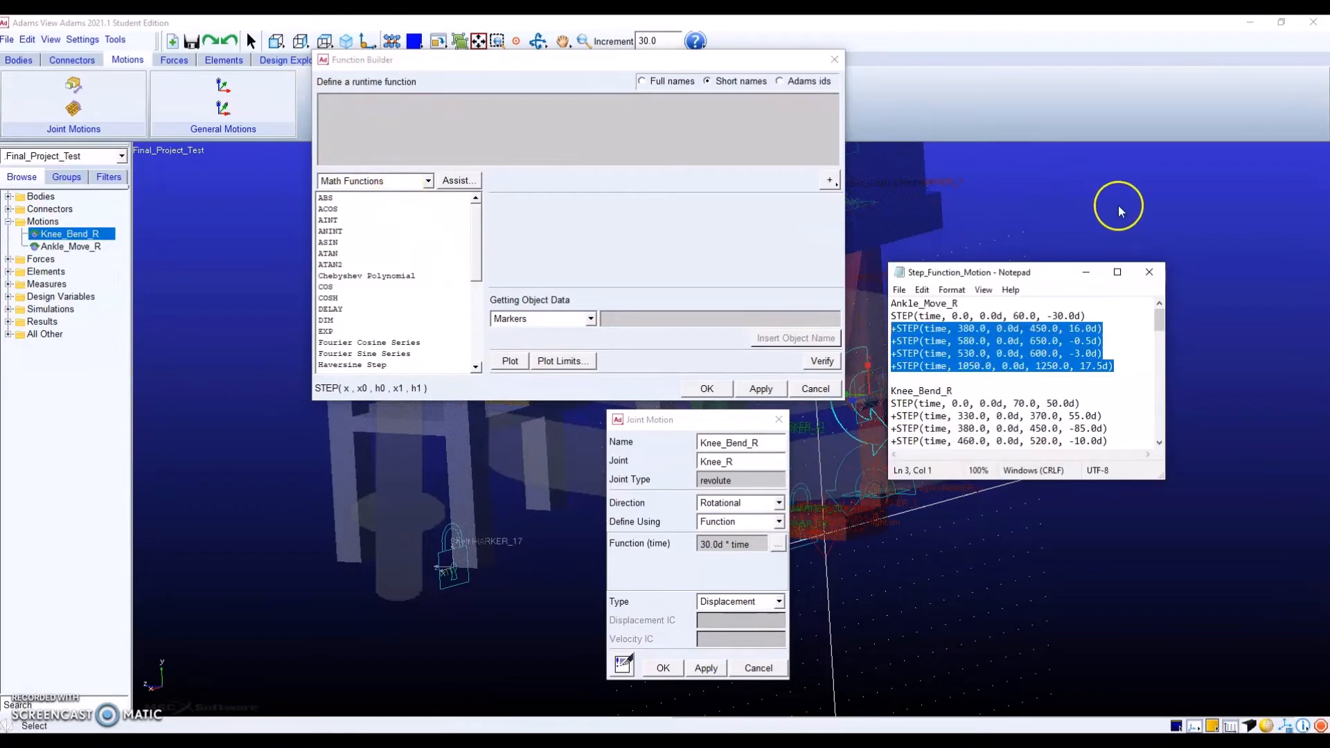
scroll(970, 402, "down", 2)
left_click_drag(1124, 390, 893, 330)
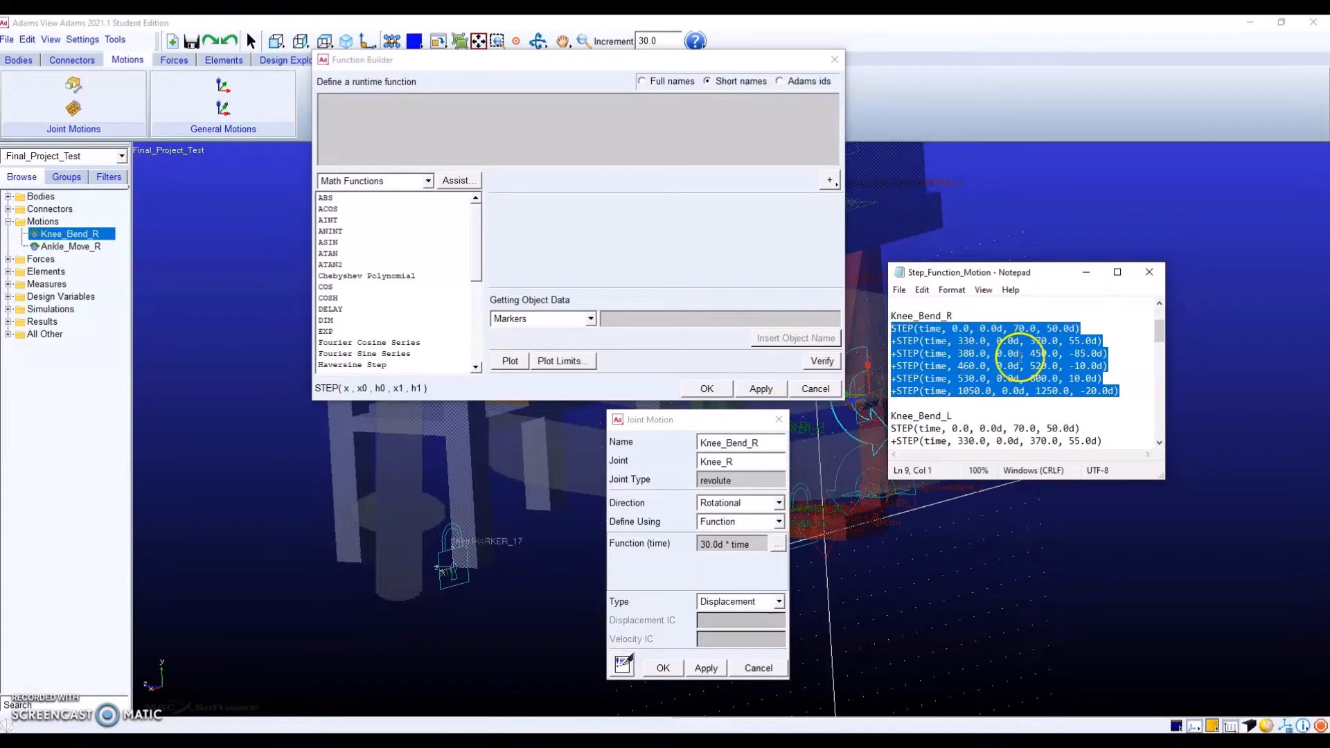
left_click(562, 148)
type("STEP(time, 0.0, 0.0d, 70.0, 50.0d) +STEP(time, 330.0, 0.0d, 370.0, 55.0d) +STEP(time, 380.0, 0.0d, 450.0, -85.0d) +STEP(time, 460.0, 0.0d, 520.0, -10.0d) +STEP(time, 530.0, 0.0d, 600.0, 10.0d) +STEP(time, 1050.0, 0.0d, 1250.0, -20.0d)")
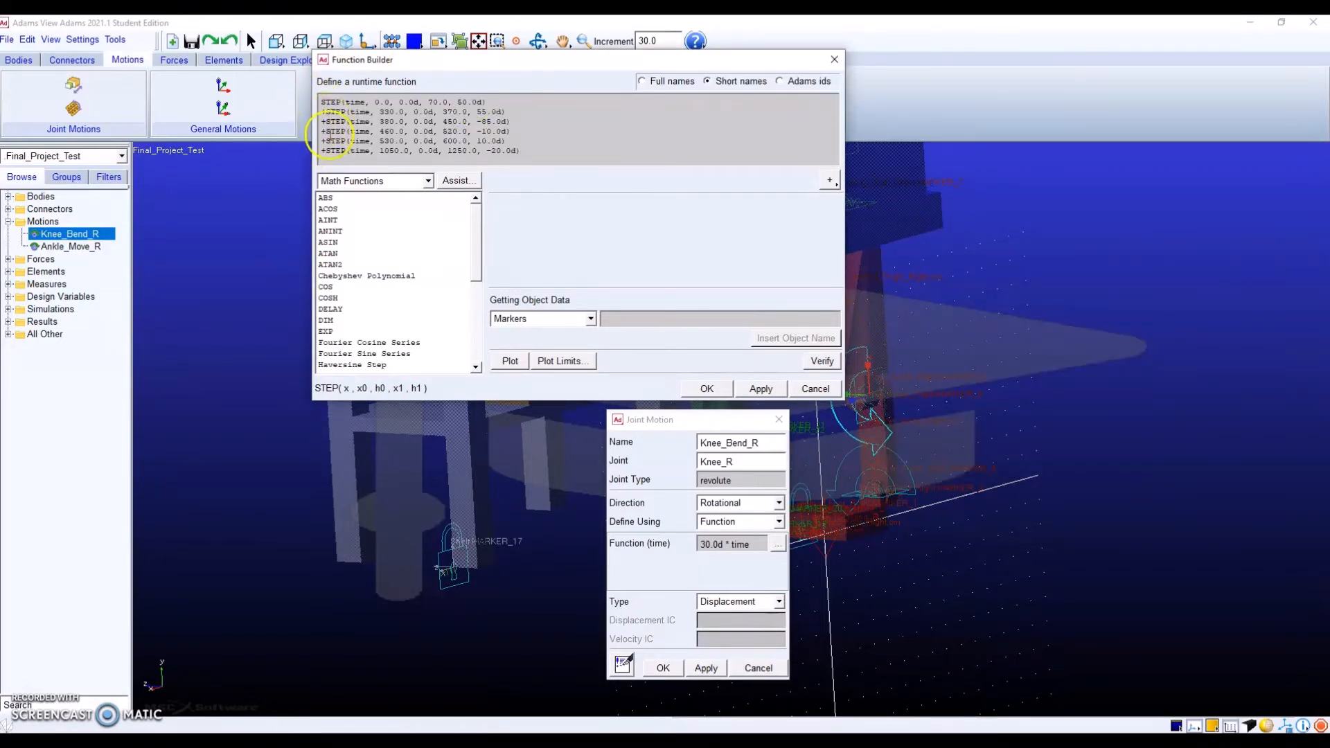
left_click(706, 388)
left_click(662, 667)
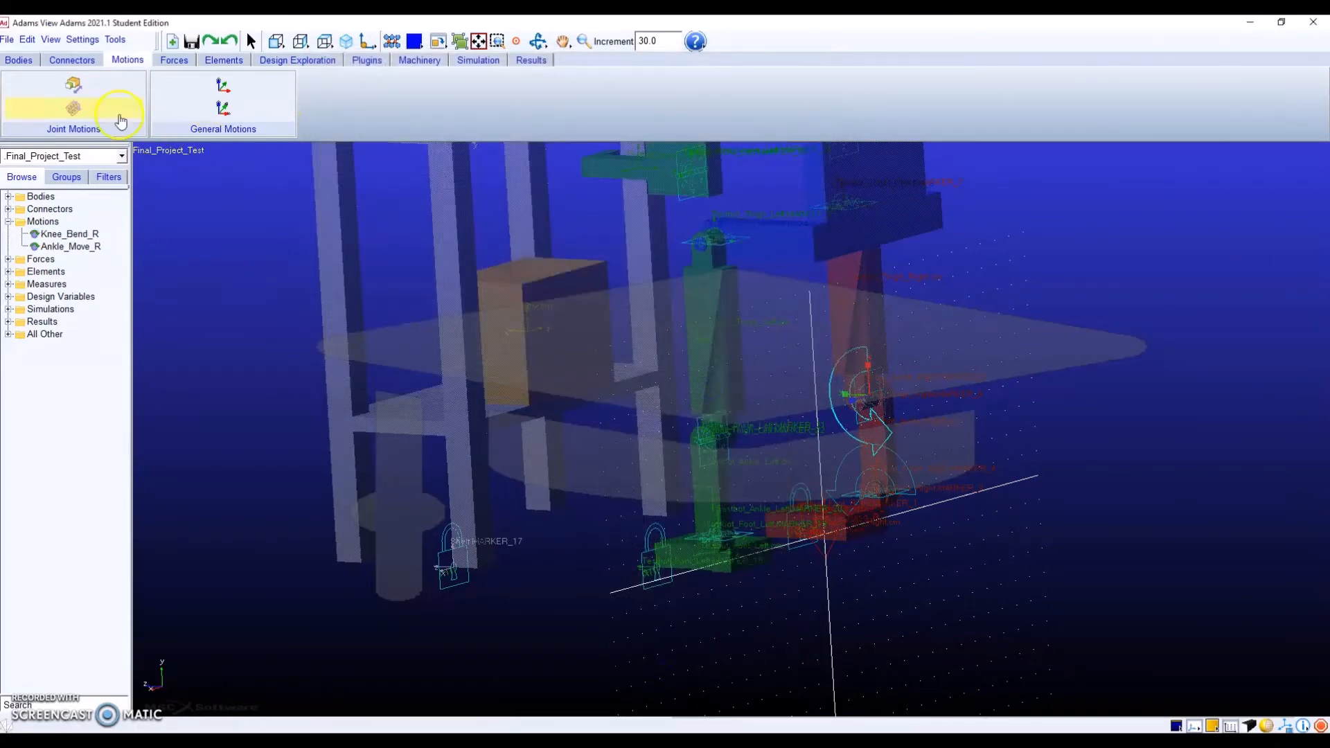
Add a rotational joint motion to the robot's left knee joint, Knee_L, for the Knee_Bend_L entry in the notes.
left_click(93, 108)
key("alt+Tab")
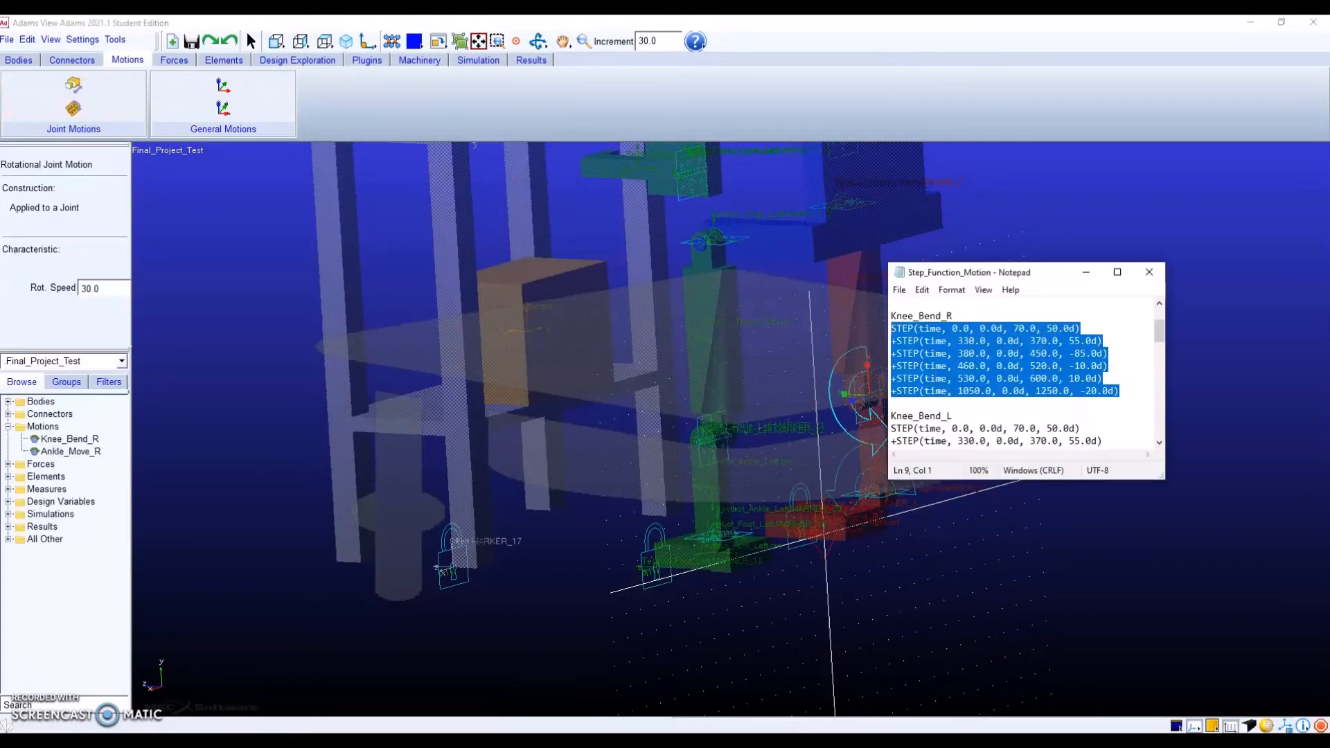
scroll(988, 397, "down", 1)
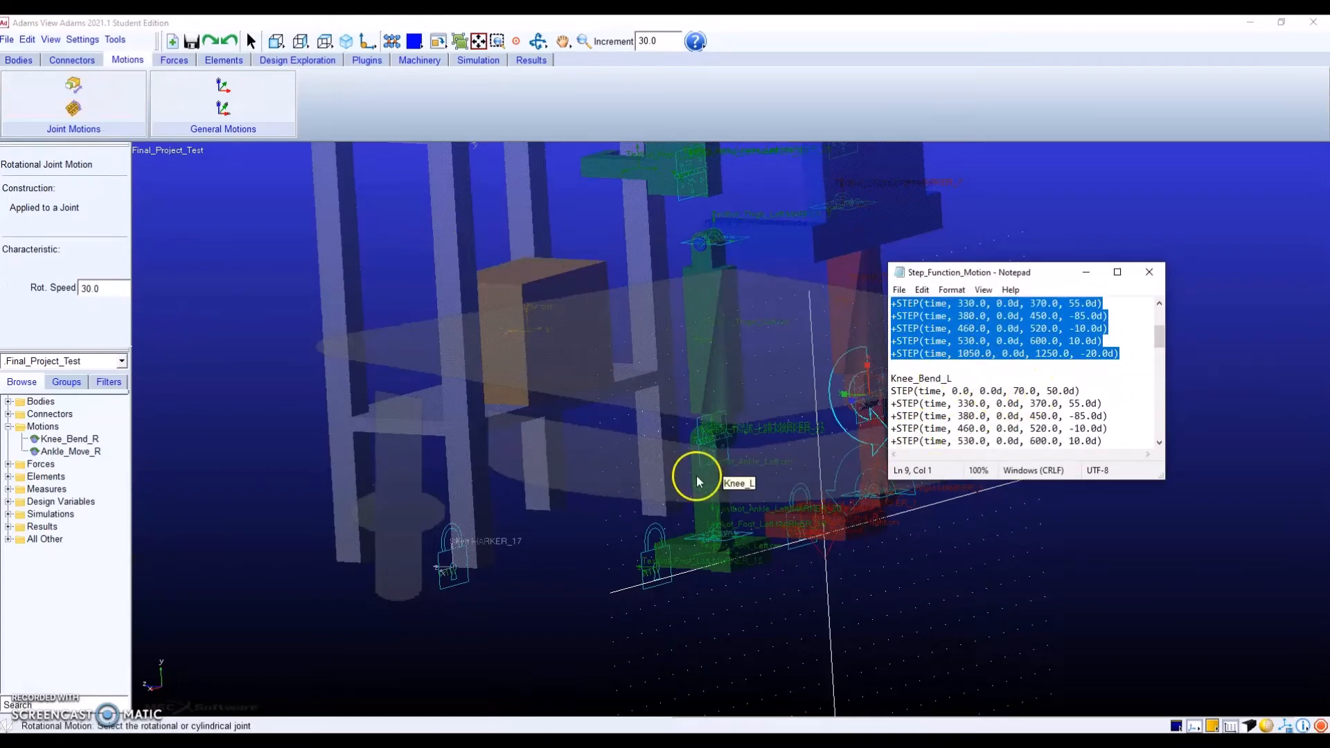
left_click(721, 447)
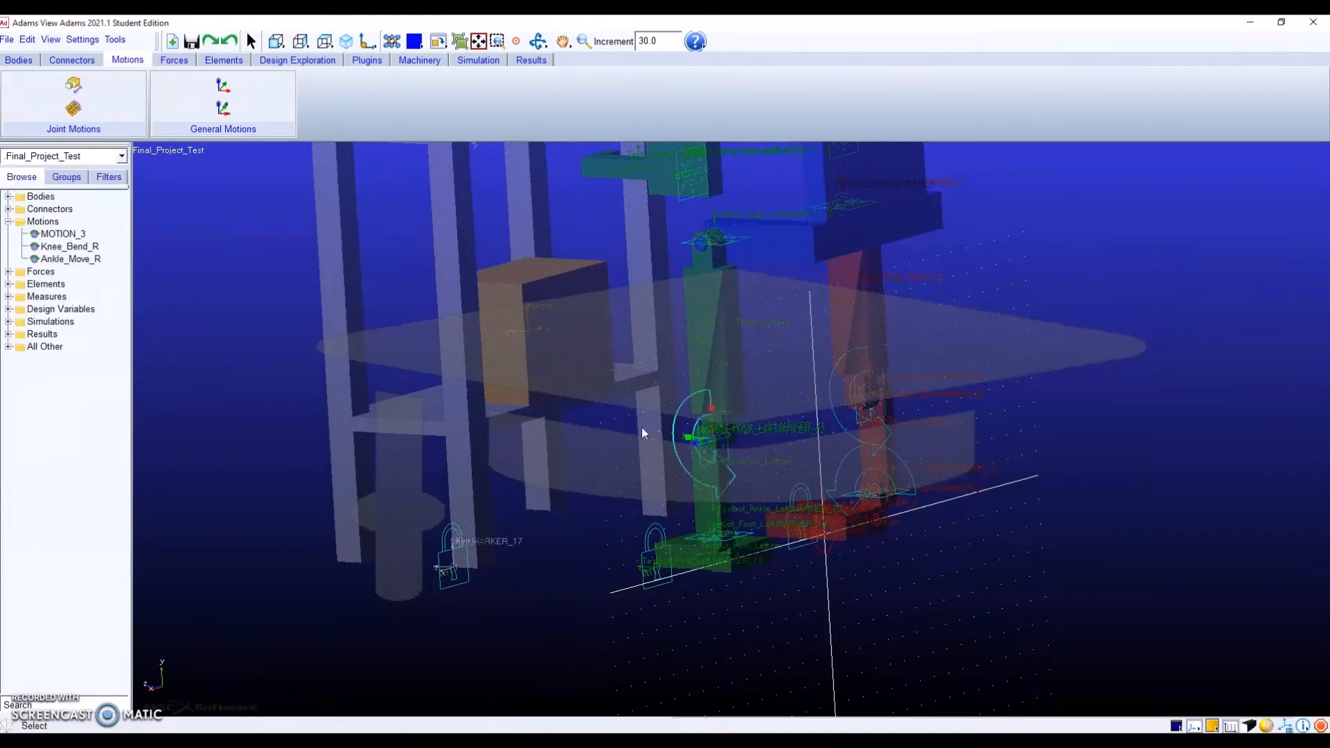
Rename the left knee's joint motion, MOTION_3, as Knee_Band_L.
right_click(71, 233)
left_click(101, 368)
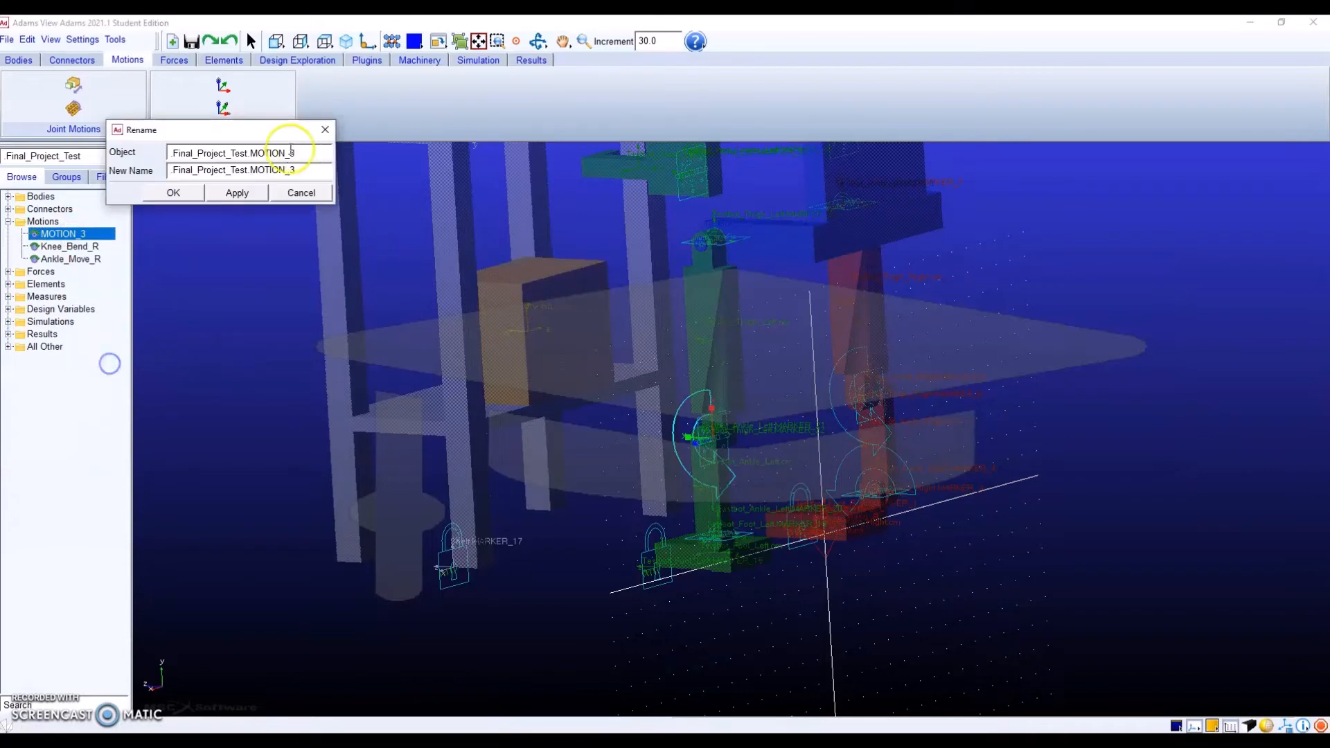
type(".Knee_Band_L")
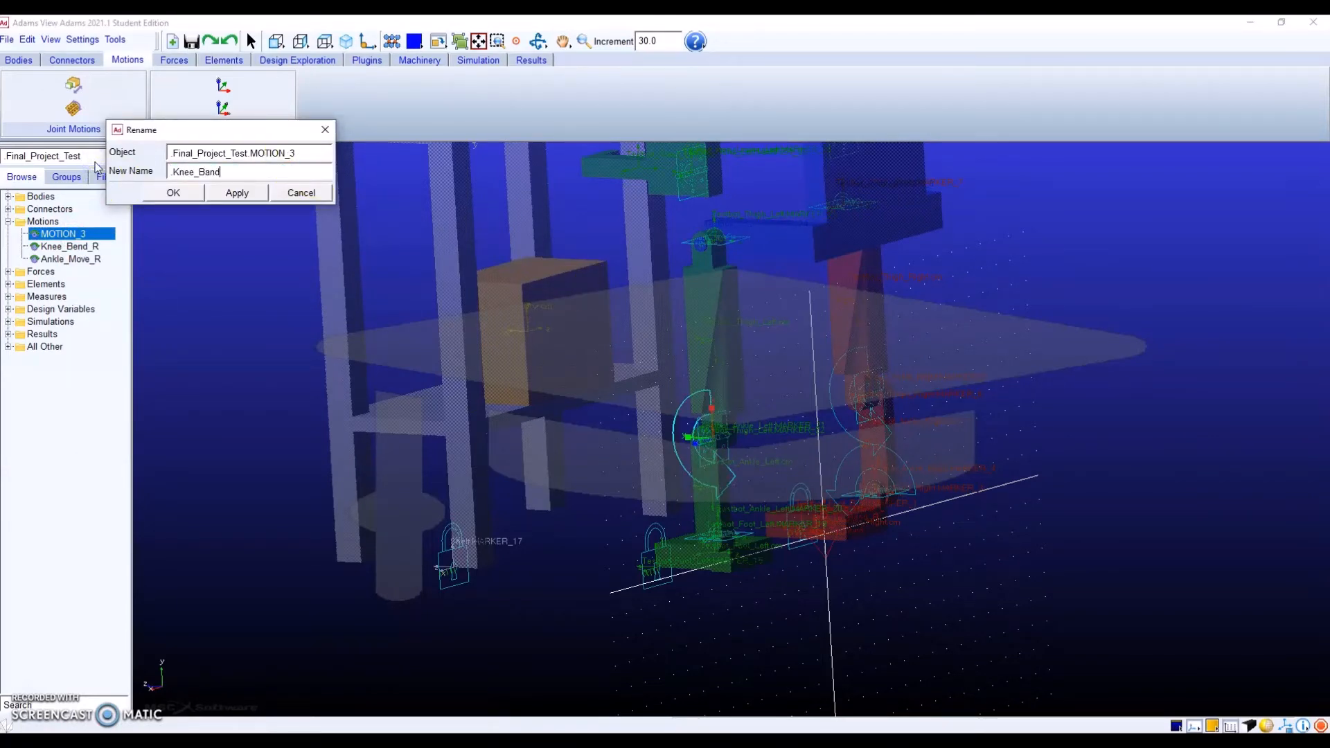
left_click(173, 192)
Open the Knee_Band_L motion's time function in the Function Builder and copy all six Knee_Bend_L STEP terms from the Notepad notes.
right_click(83, 234)
left_click(121, 243)
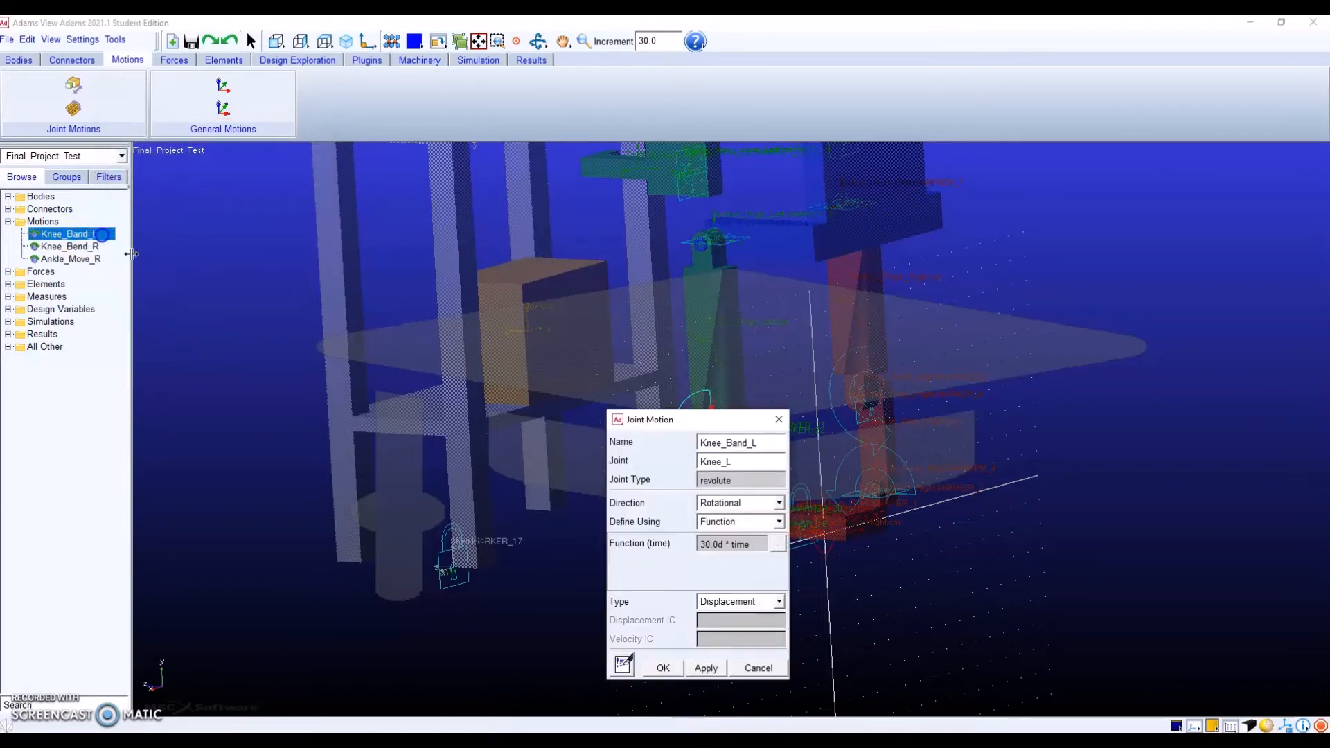
left_click(777, 544)
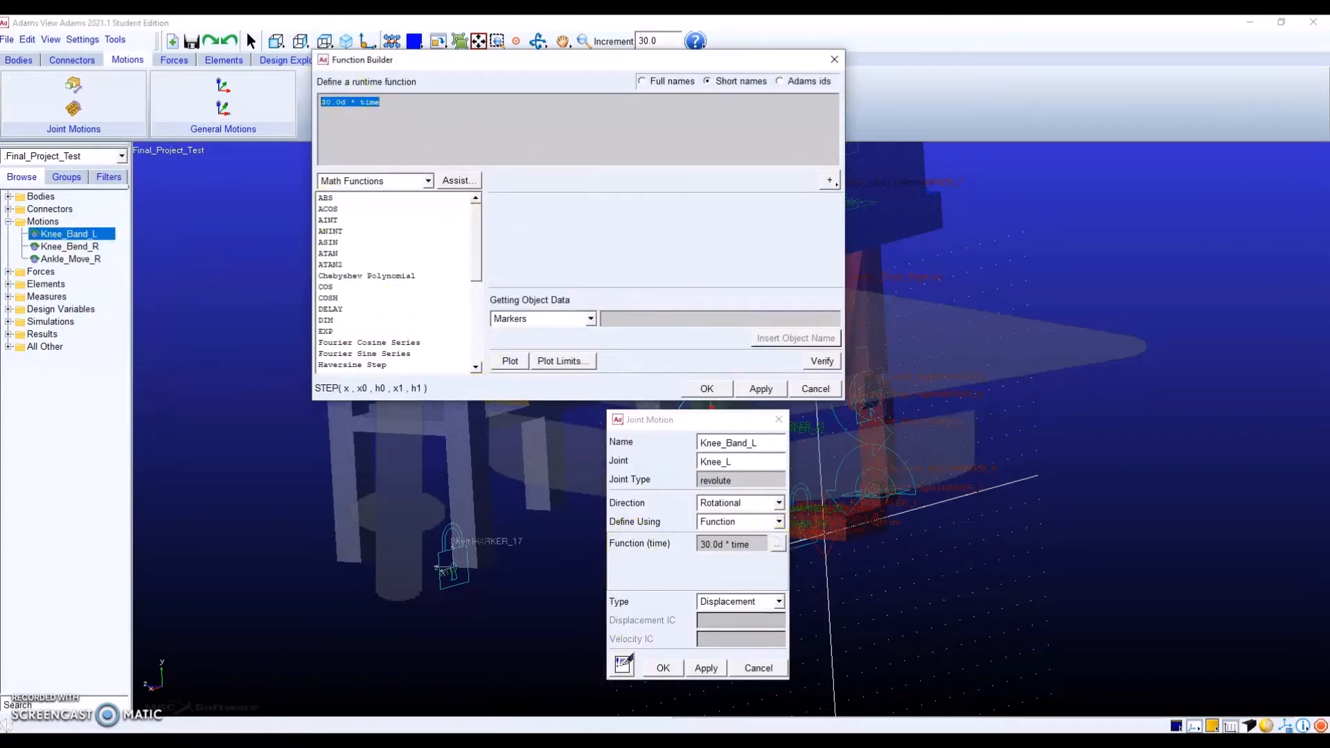
key("alt+Tab")
scroll(1136, 386, "down", 1)
left_click_drag(1120, 416, 884, 358)
key("ctrl+c")
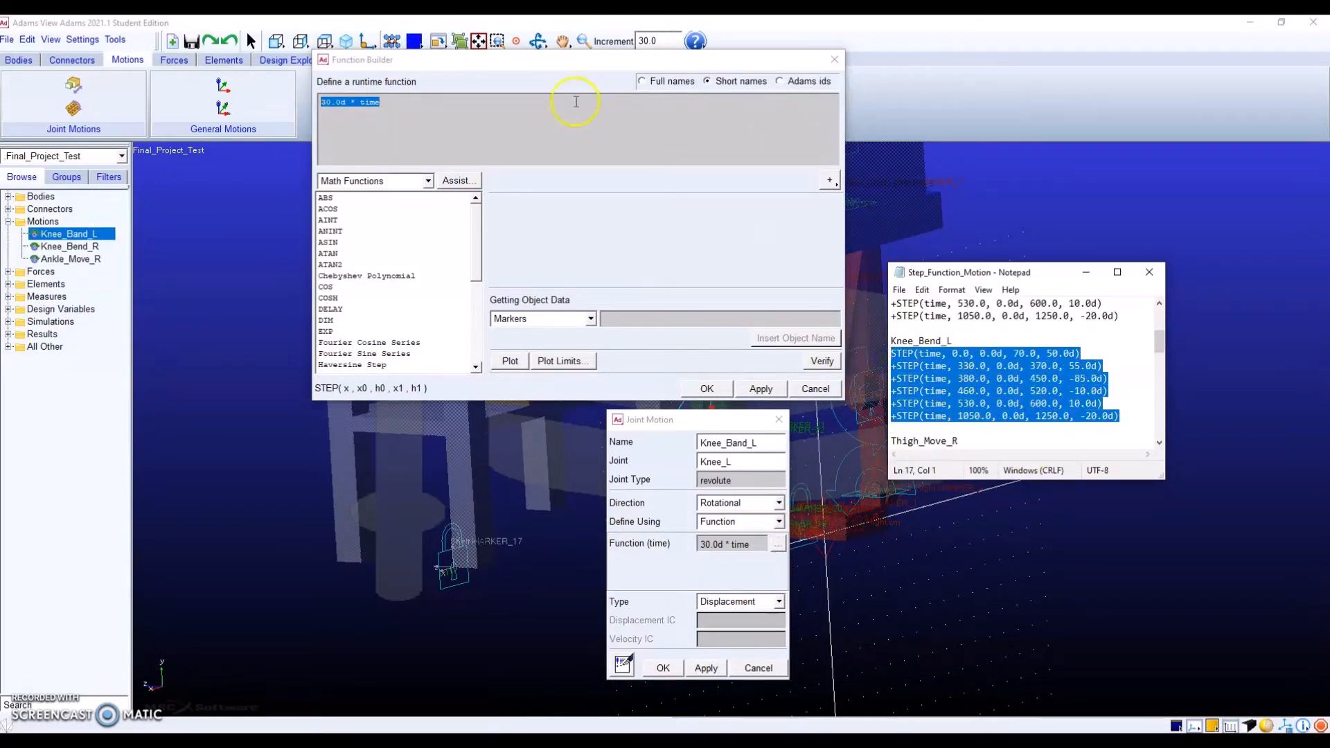
Replace the Knee_Band_L expression with the six copied STEP terms, and accept the function and joint motion.
left_click(525, 126)
left_click_drag(524, 126, 301, 100)
key("ctrl+v")
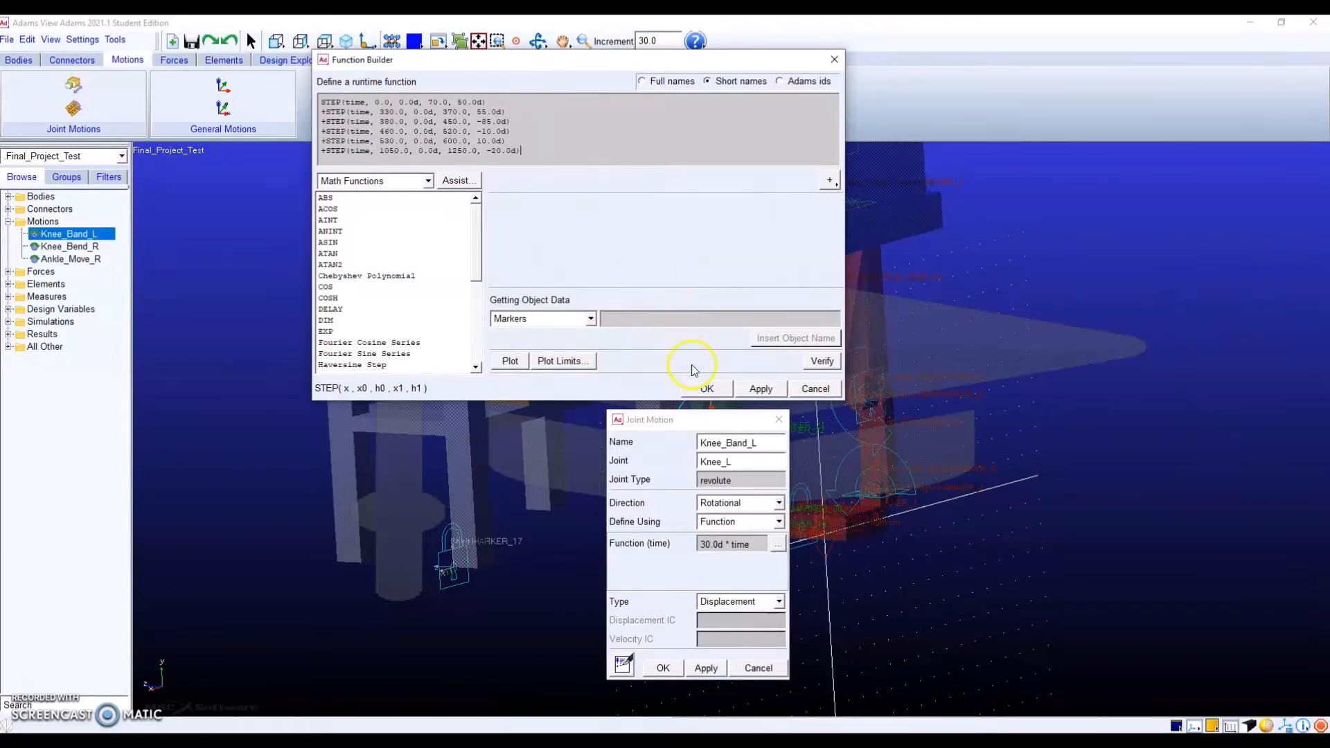
left_click(706, 388)
left_click(663, 669)
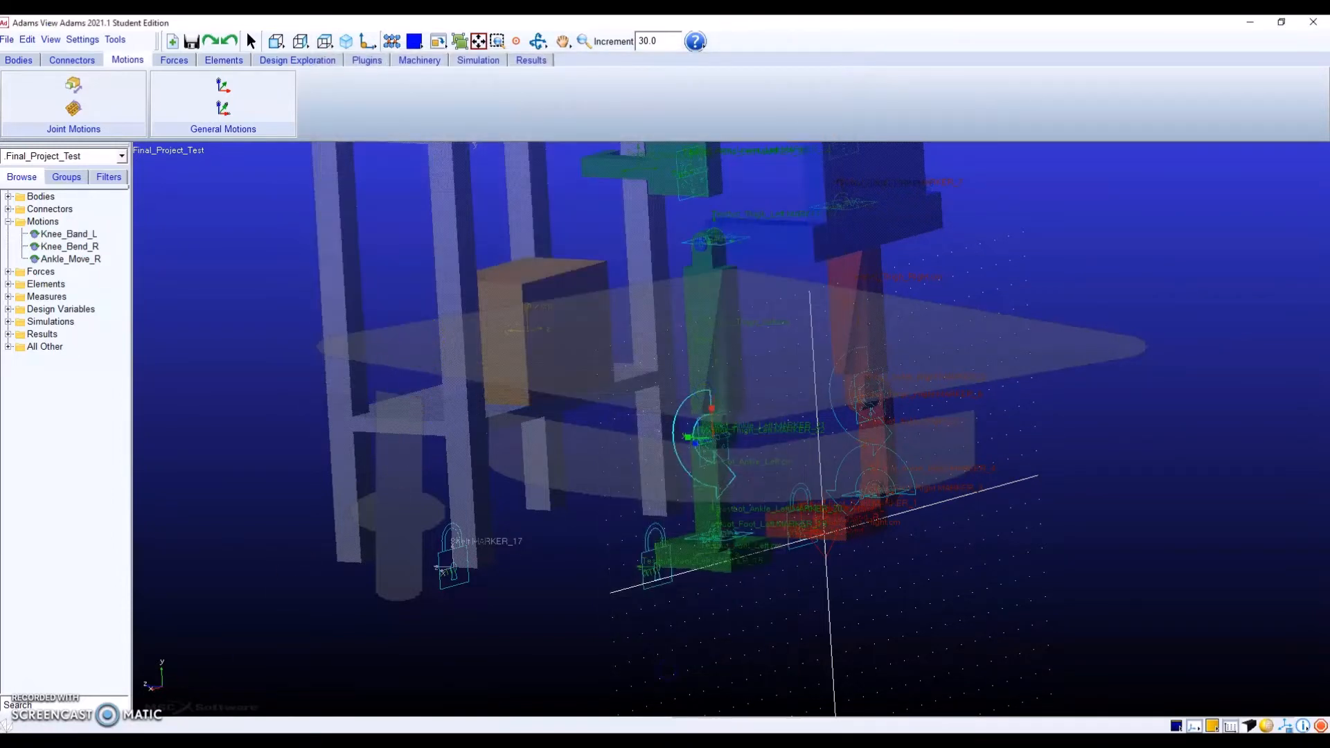
Copy the five Thigh_Move_R STEP terms from the Notepad notes.
key("alt+Tab")
scroll(1083, 405, "down", 3)
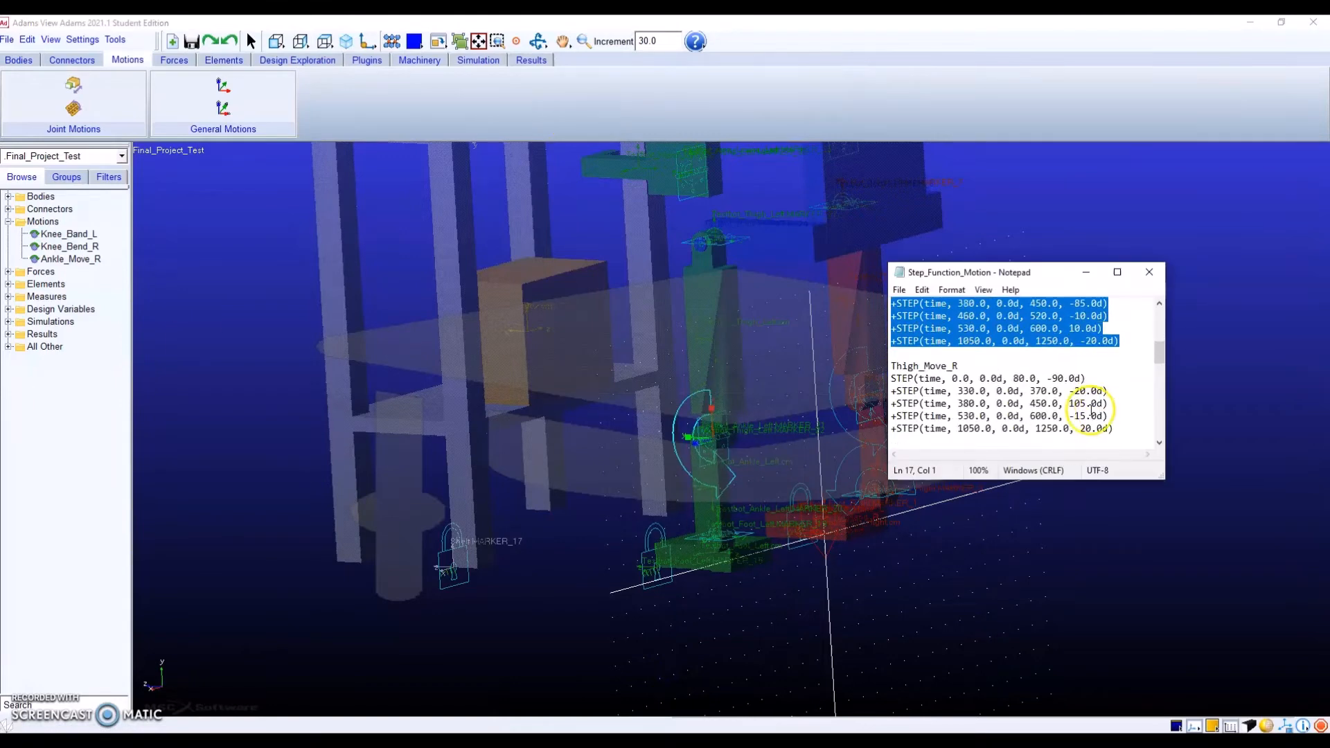
left_click_drag(1113, 391, 1045, 392)
left_click_drag(883, 348, 881, 345)
key("ctrl+c")
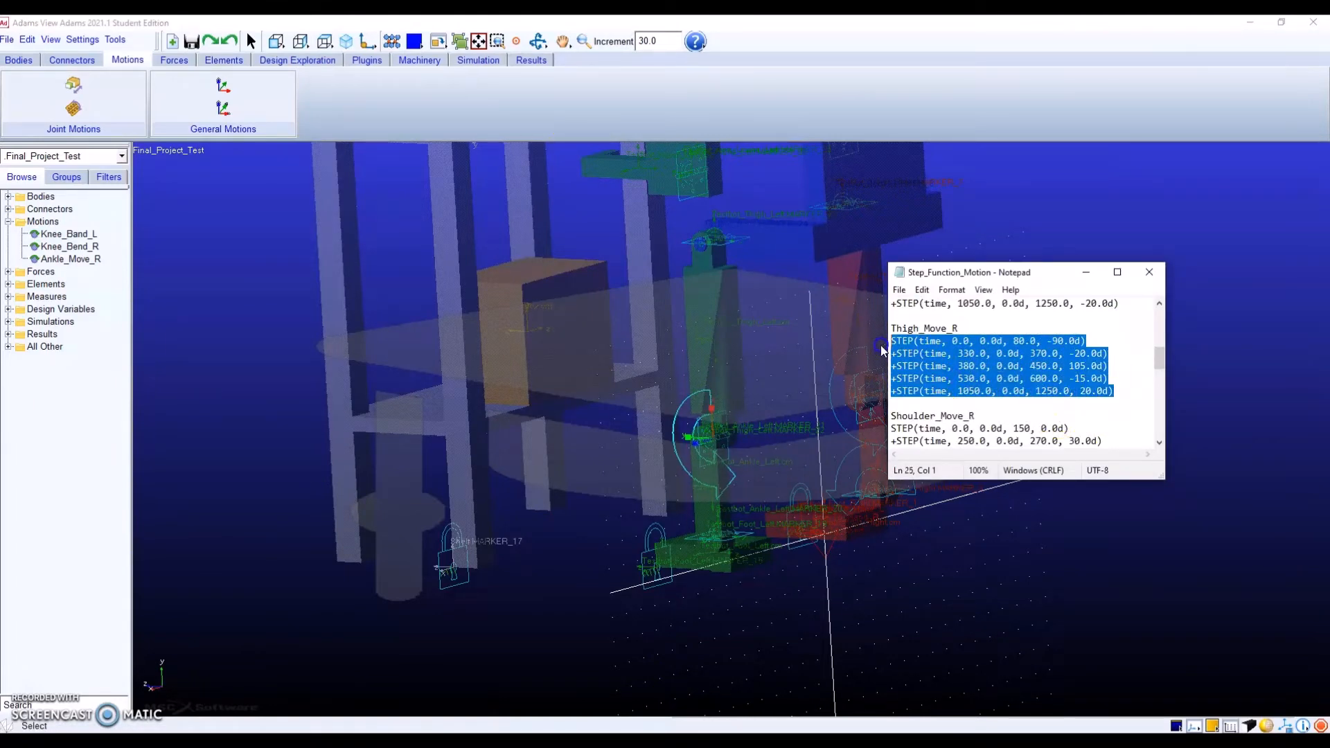
Put the notes away and add a rotational joint motion to the robot's right hip joint, Thigh_To_Body_R.
left_click(1084, 273)
key("r")
left_click_drag(783, 521, 670, 550)
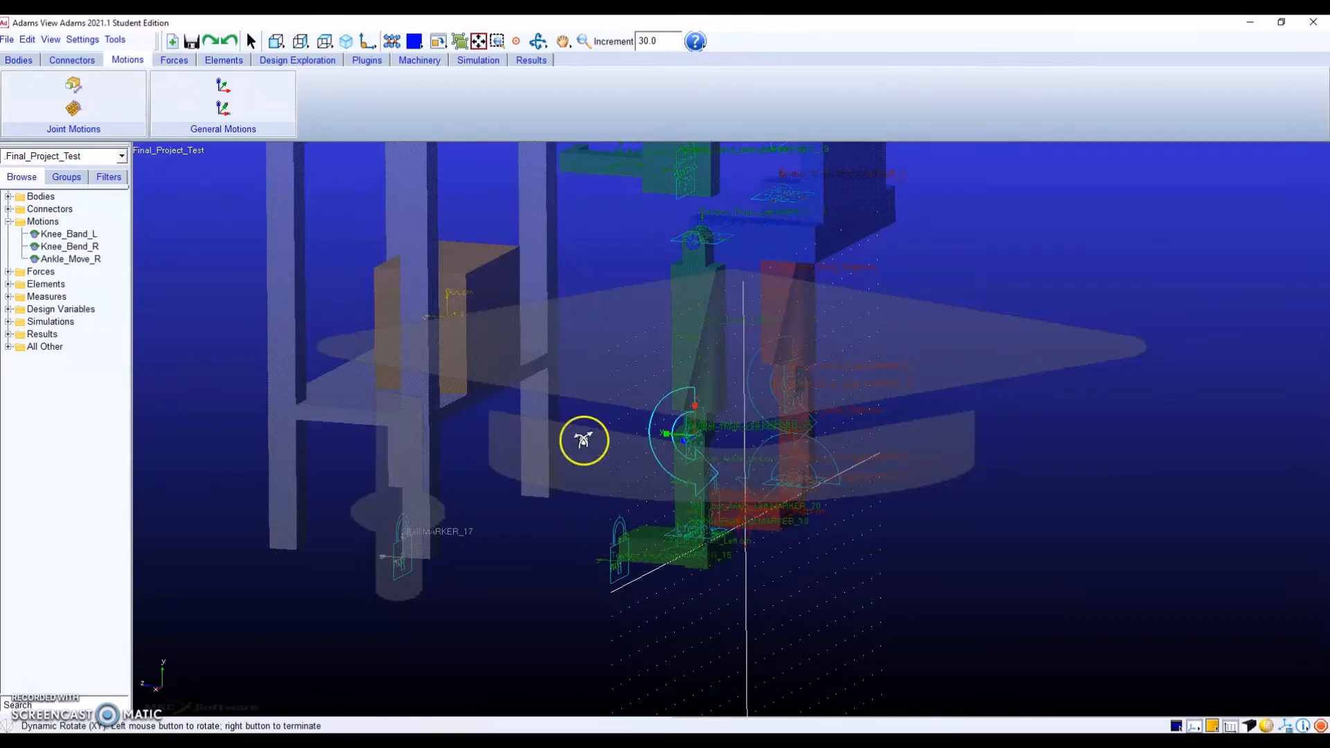
right_click(718, 443)
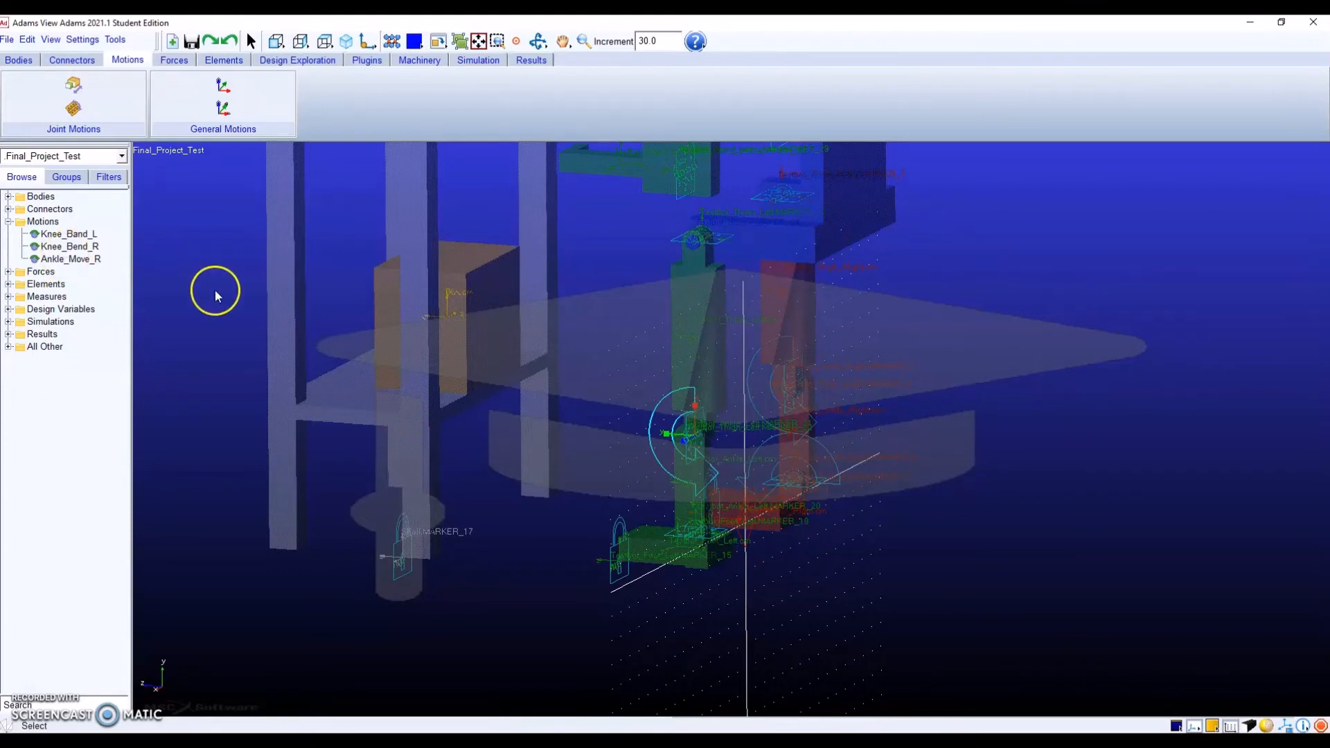
left_click(102, 110)
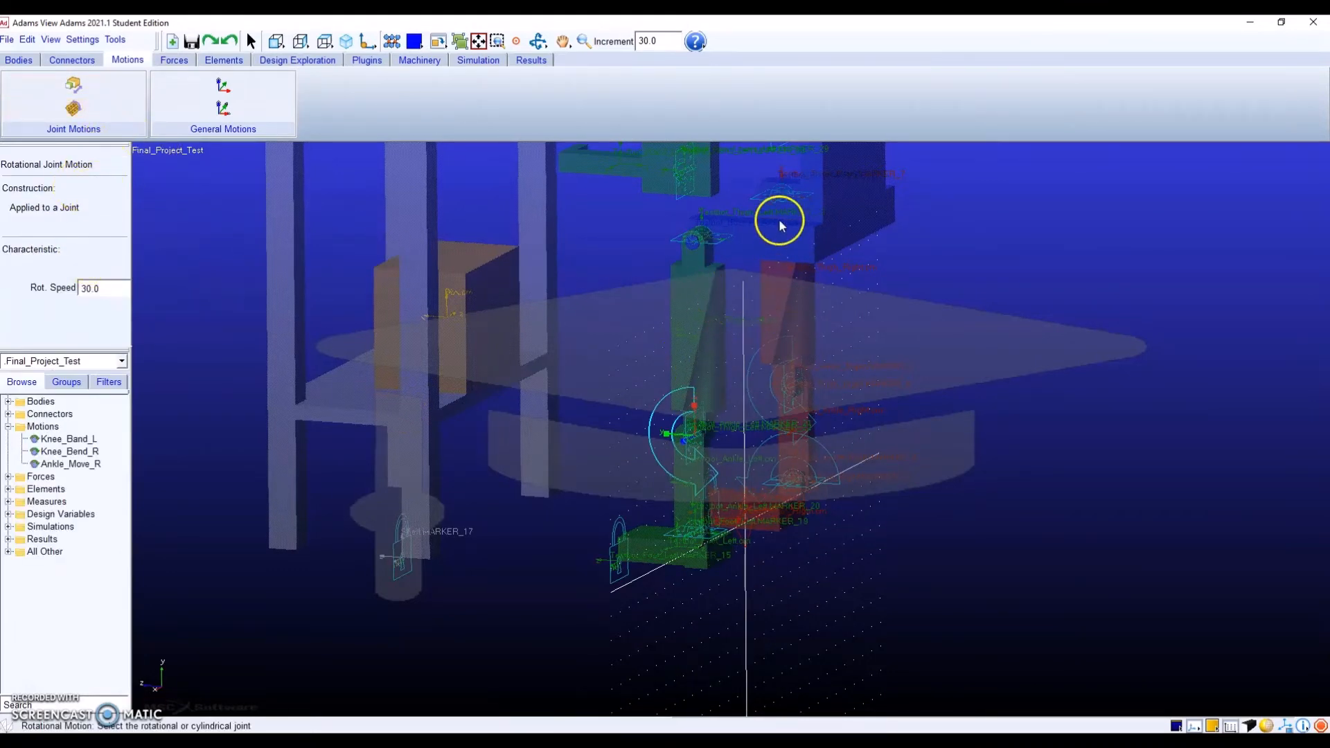
left_click(780, 196)
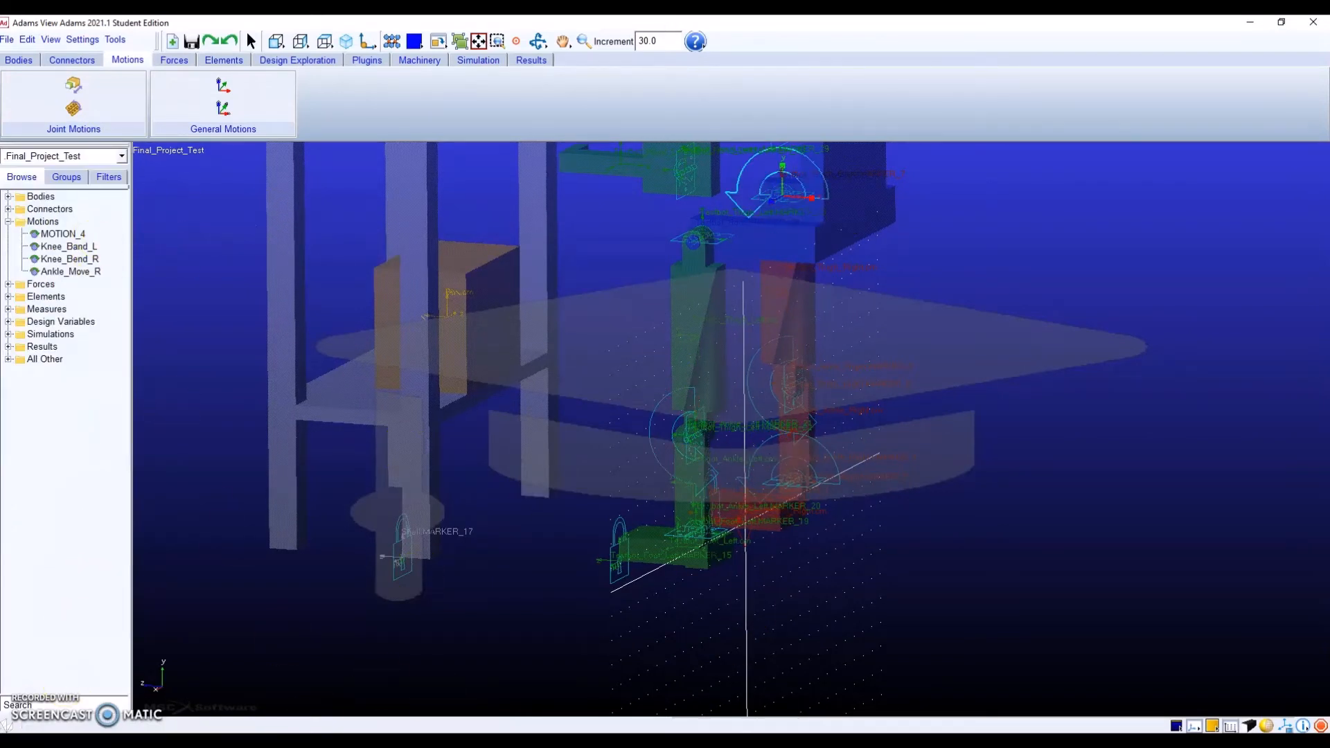
Rename the right thigh's joint motion, MOTION_4, as Thigh_Move_R.
key("alt+Tab")
key("alt+Tab")
right_click(90, 227)
left_click(63, 233)
right_click(64, 233)
left_click(113, 373)
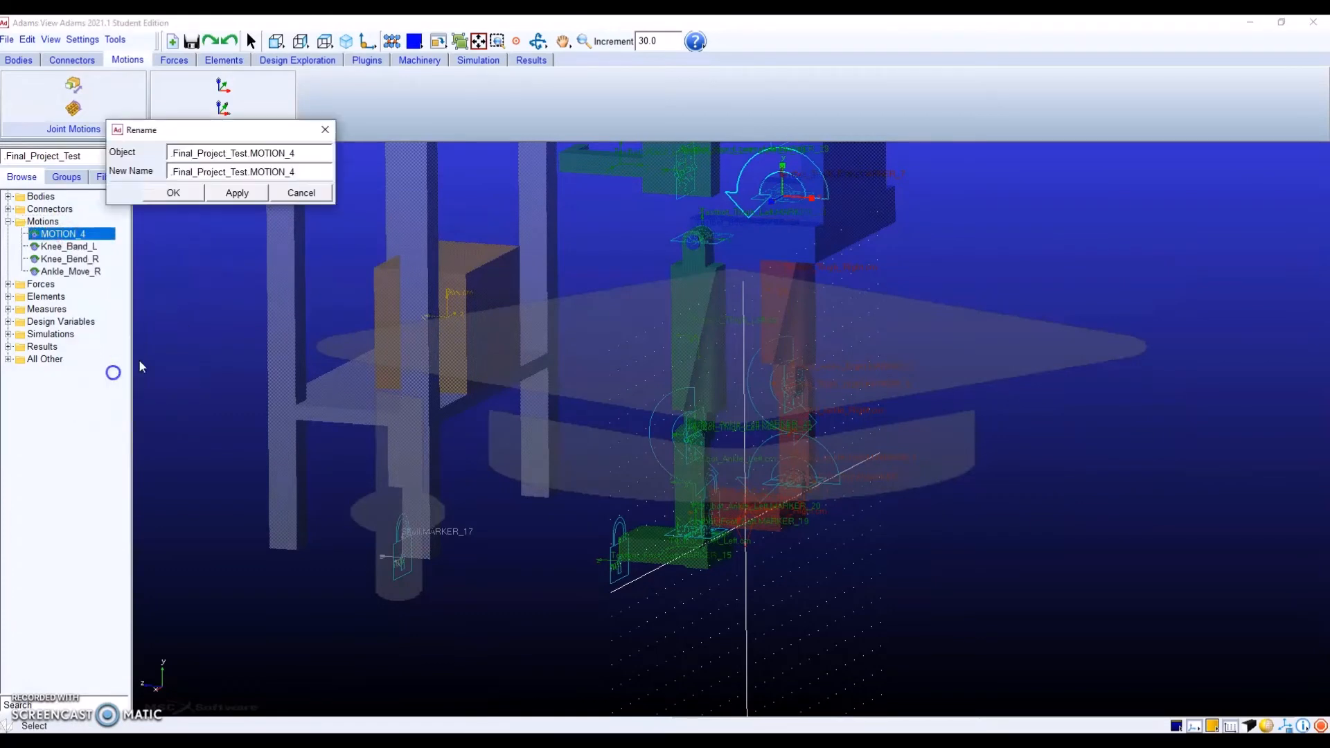
left_click_drag(320, 174, 151, 166)
type(".T")
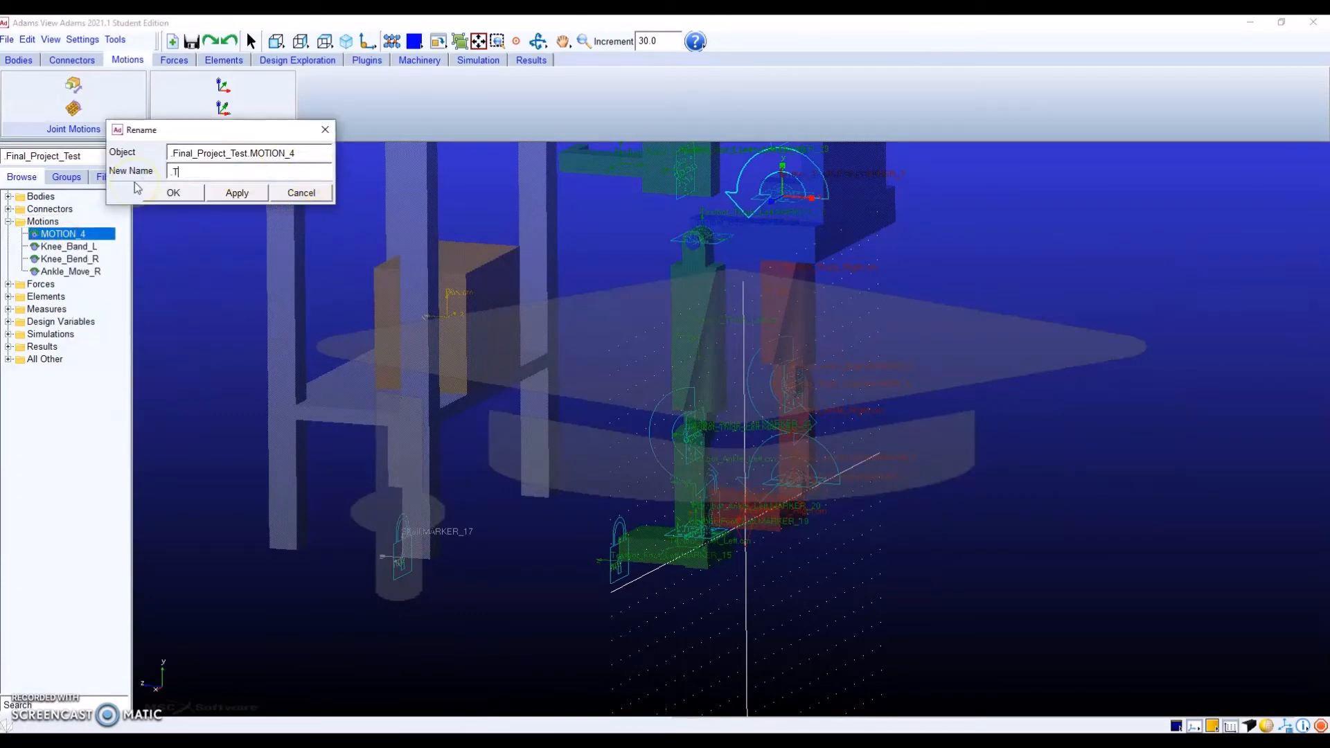
type("high_Move_R")
left_click(159, 196)
left_click(177, 198)
Replace the Thigh_Move_R motion's time function with the five copied STEP terms, and accept the function and joint motion.
key("alt+Tab")
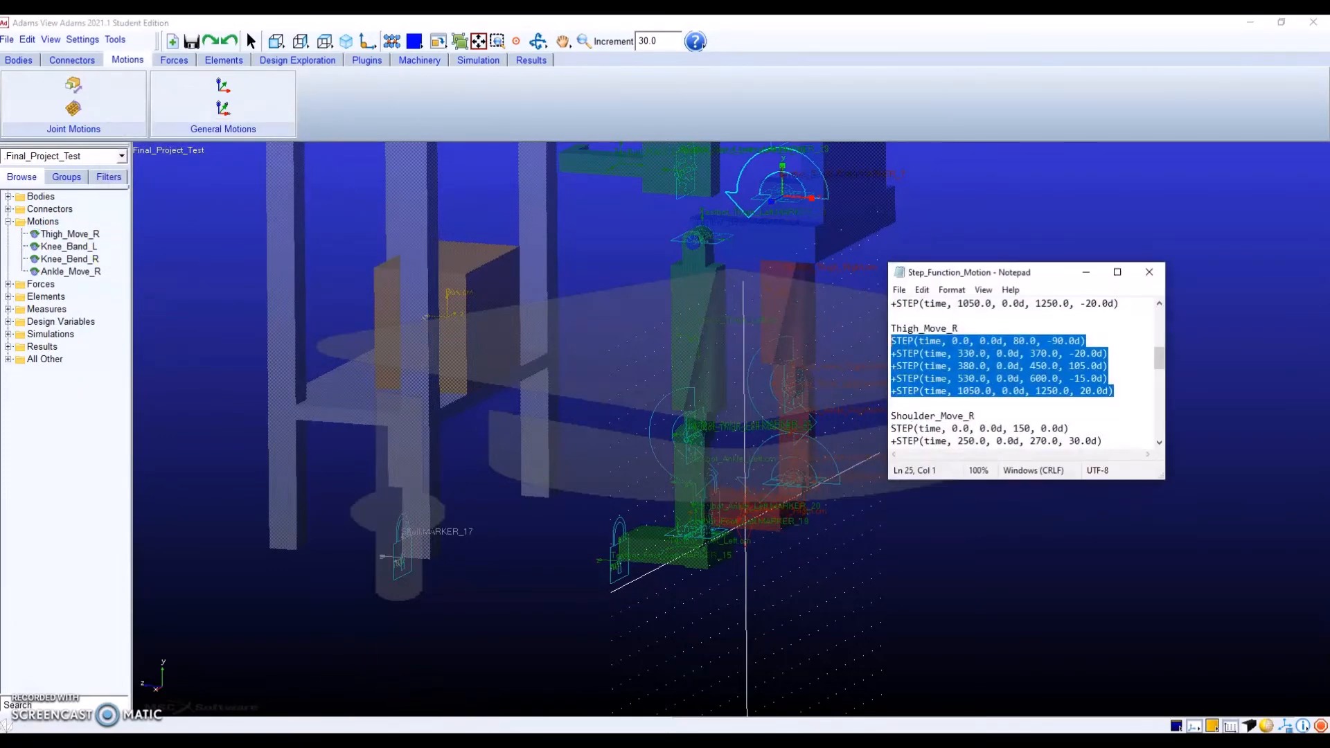
left_click(365, 508)
right_click(95, 230)
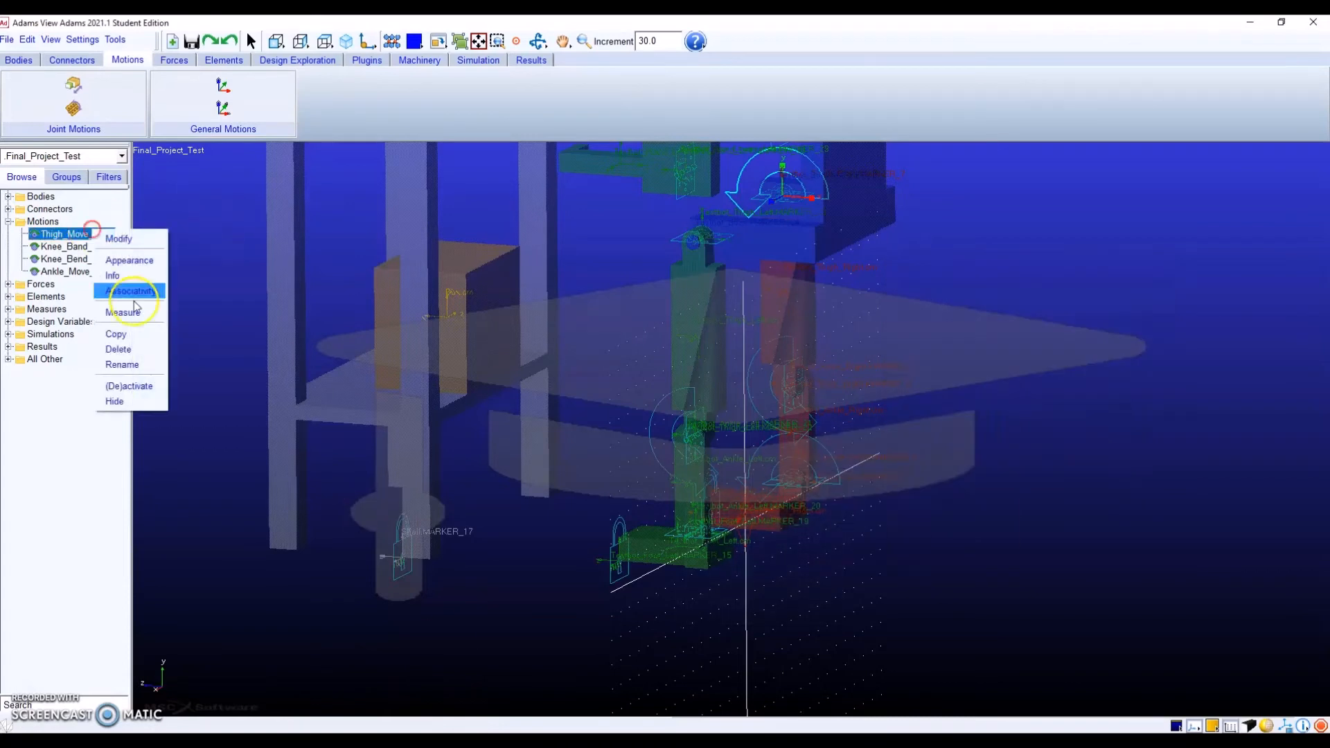
left_click(123, 239)
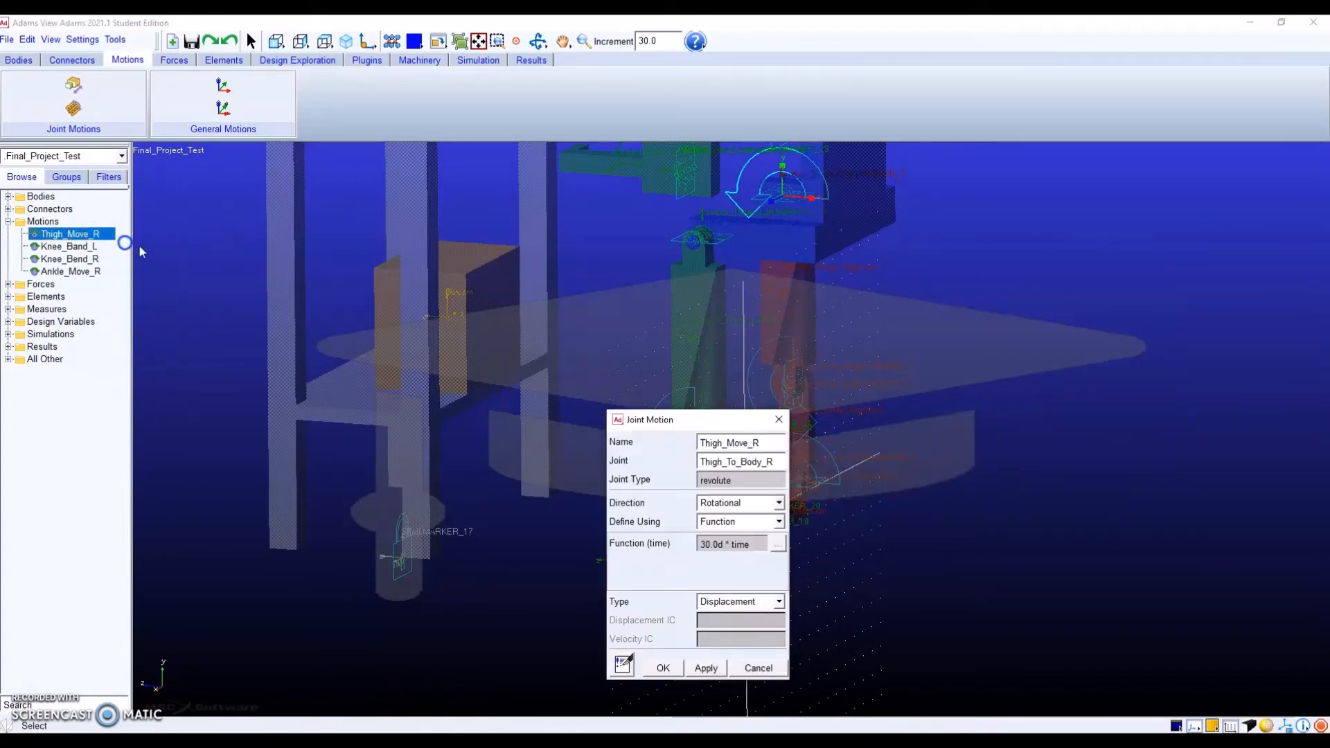
left_click(777, 546)
left_click_drag(460, 104, 270, 104)
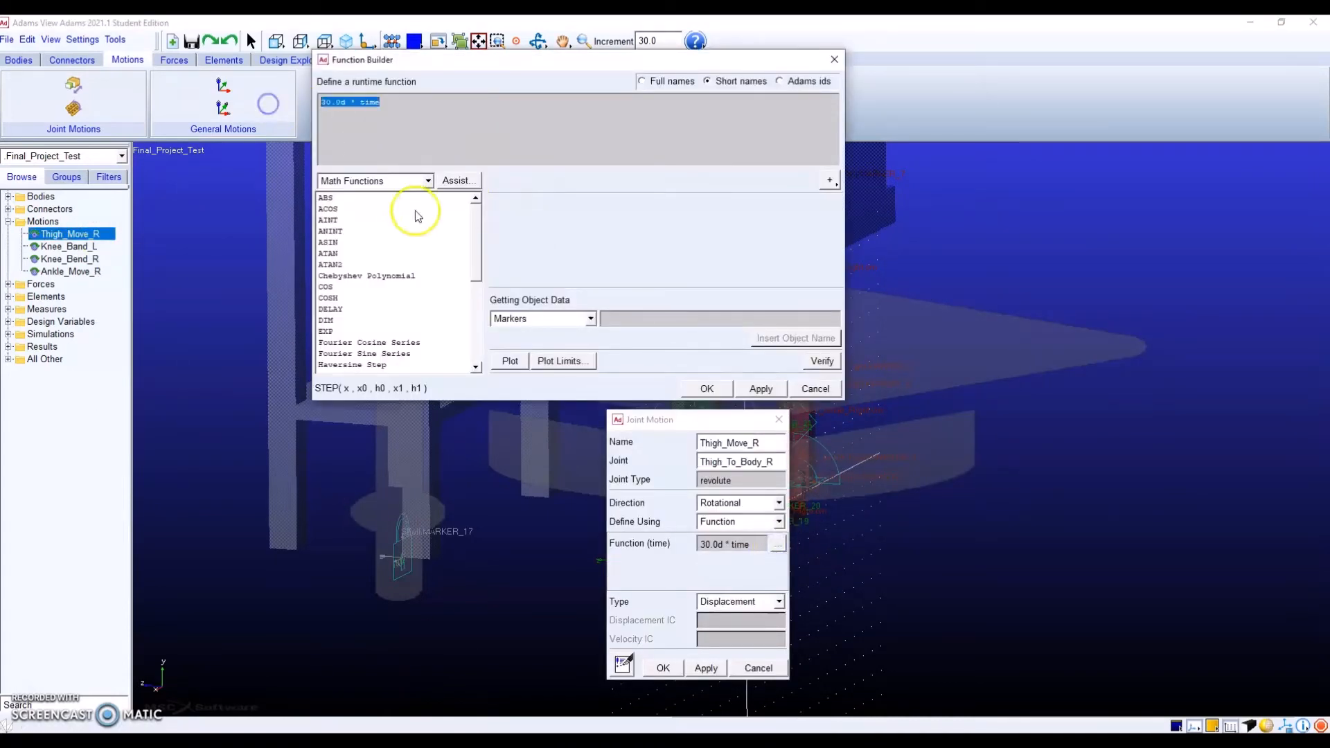
key("ctrl+v")
left_click(613, 742)
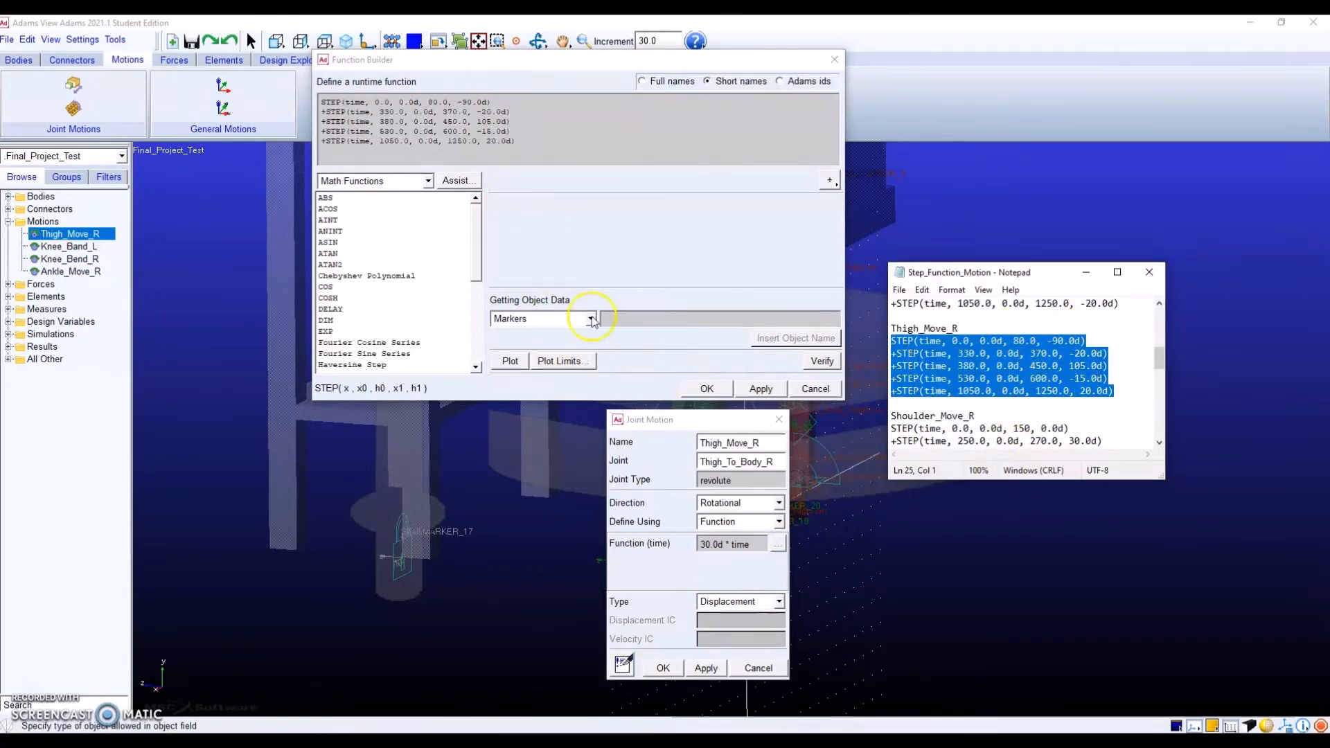
left_click(707, 388)
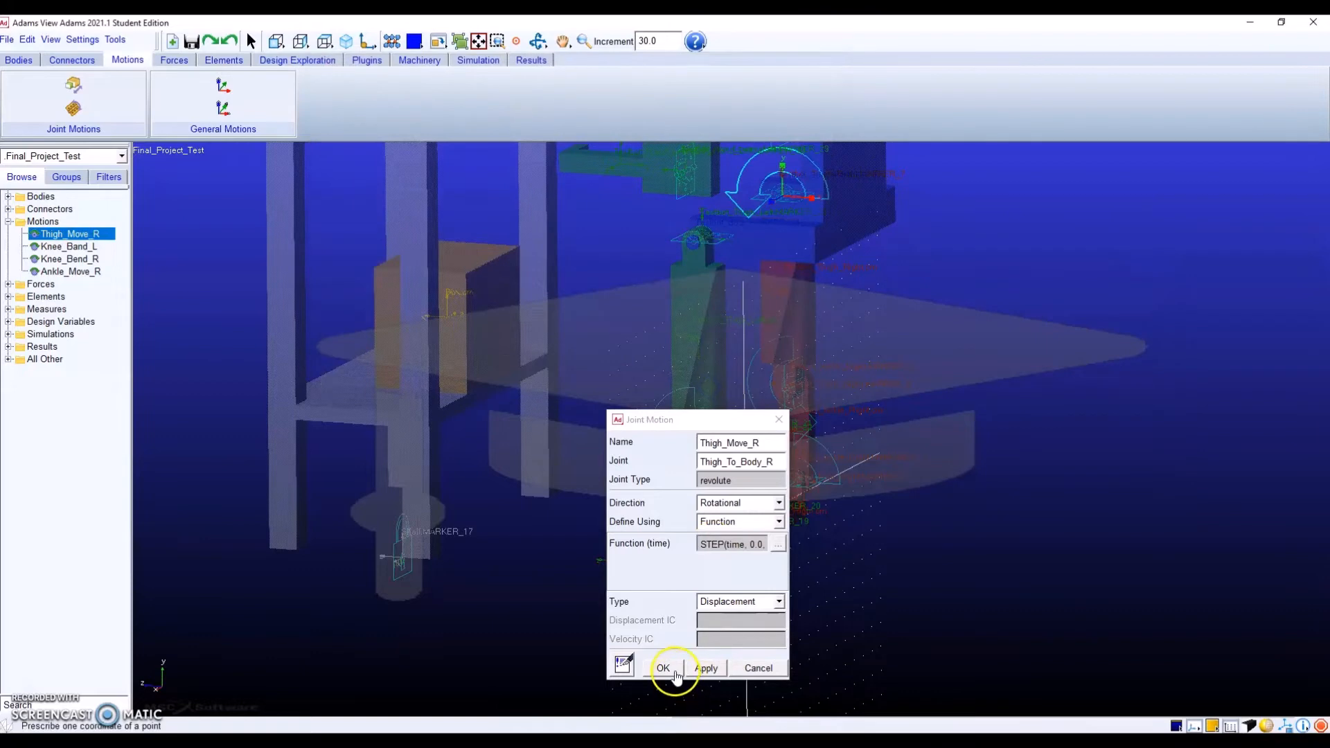
left_click(662, 667)
Bring the robot's shoulders into view and copy the three Shoulder_Move_R STEP terms from the Notepad notes.
key("r")
left_click_drag(833, 353, 756, 468)
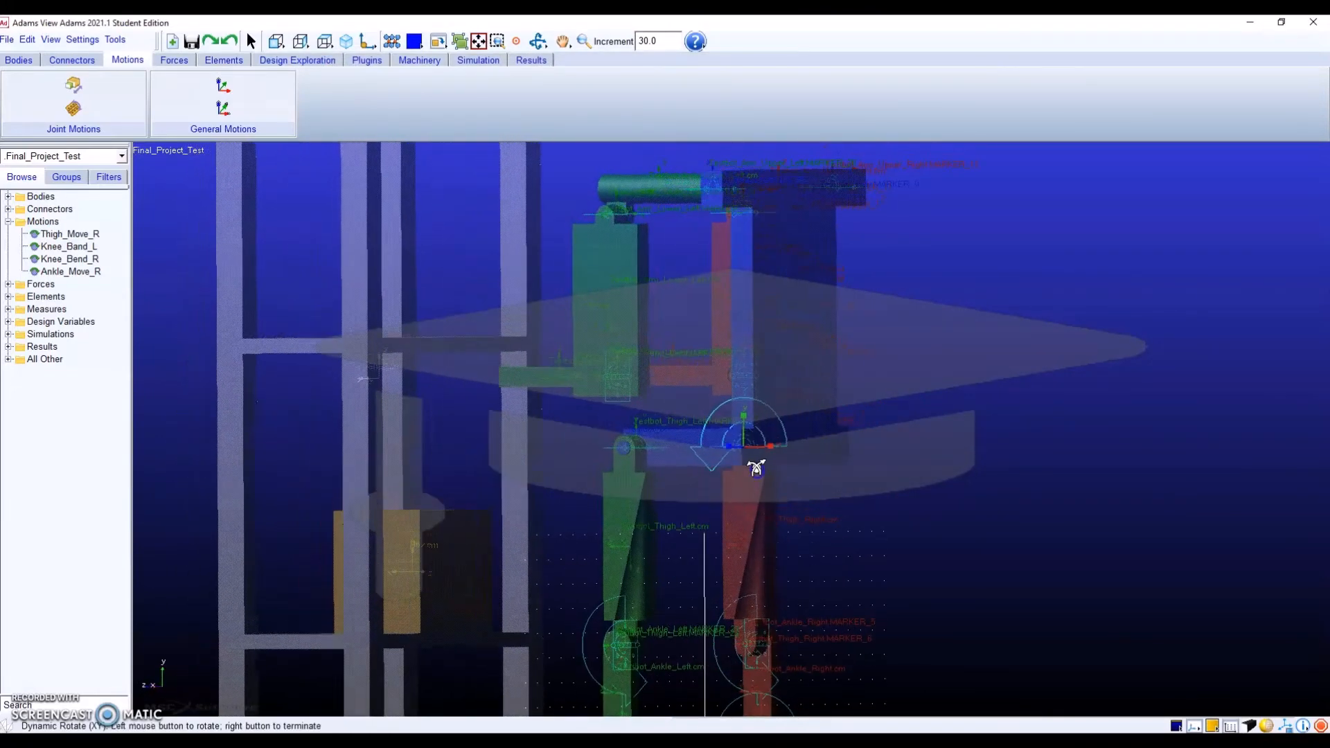
right_click(597, 531)
key("r")
left_click_drag(845, 436, 849, 384)
key("alt+Tab")
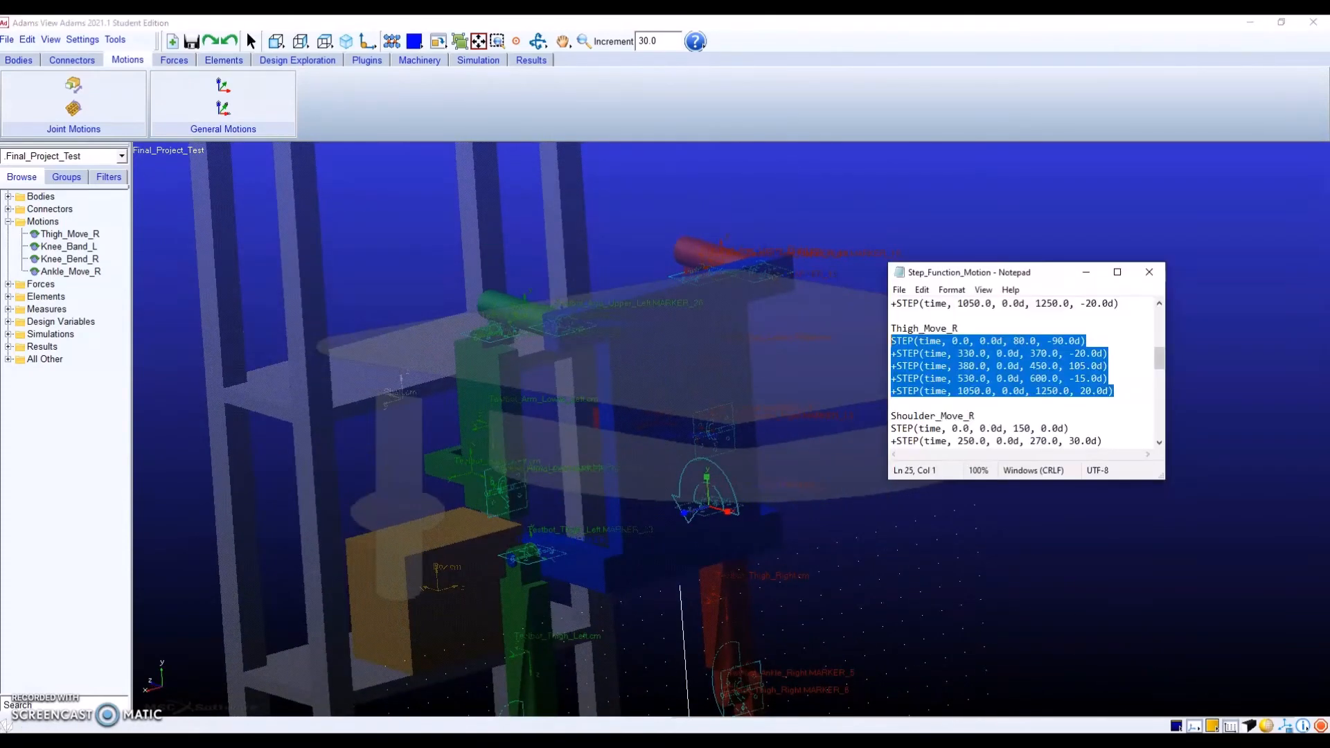
scroll(1039, 415, "down", 1)
left_click(1094, 395)
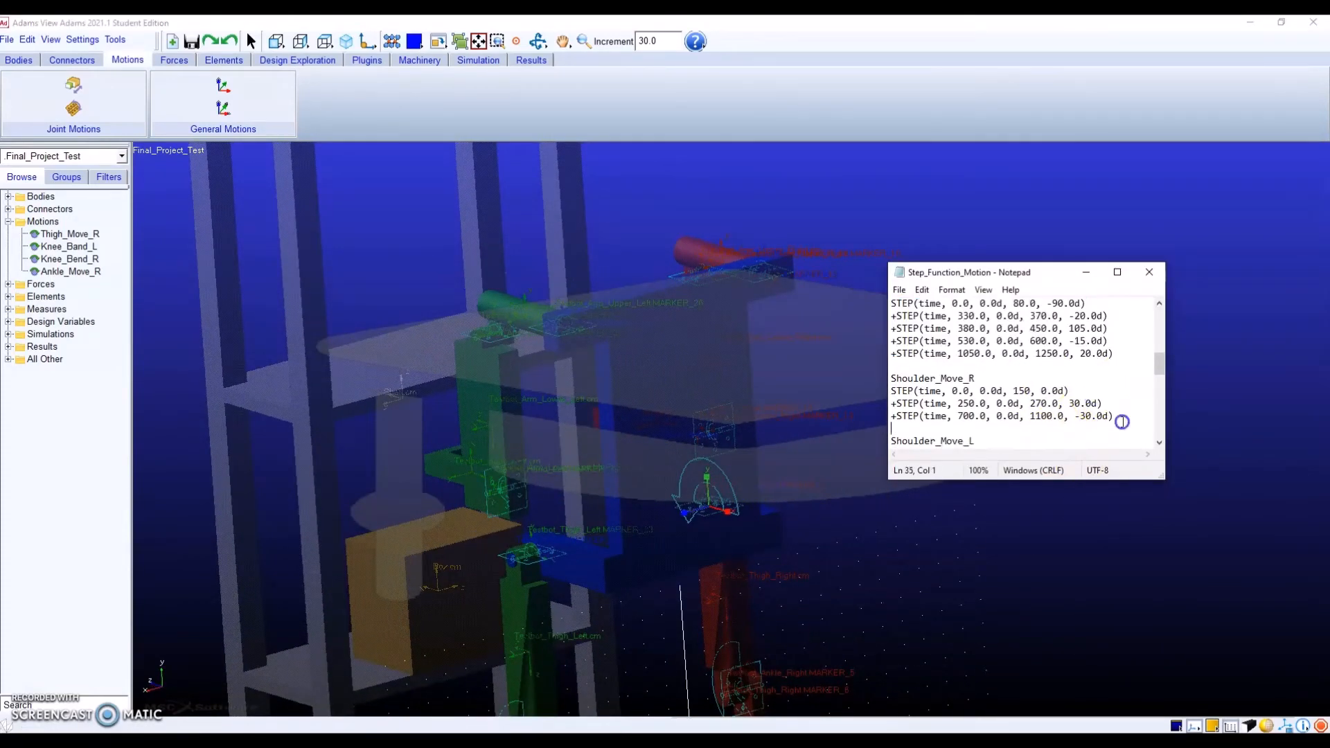
left_click_drag(1114, 417, 881, 393)
key("ctrl+c")
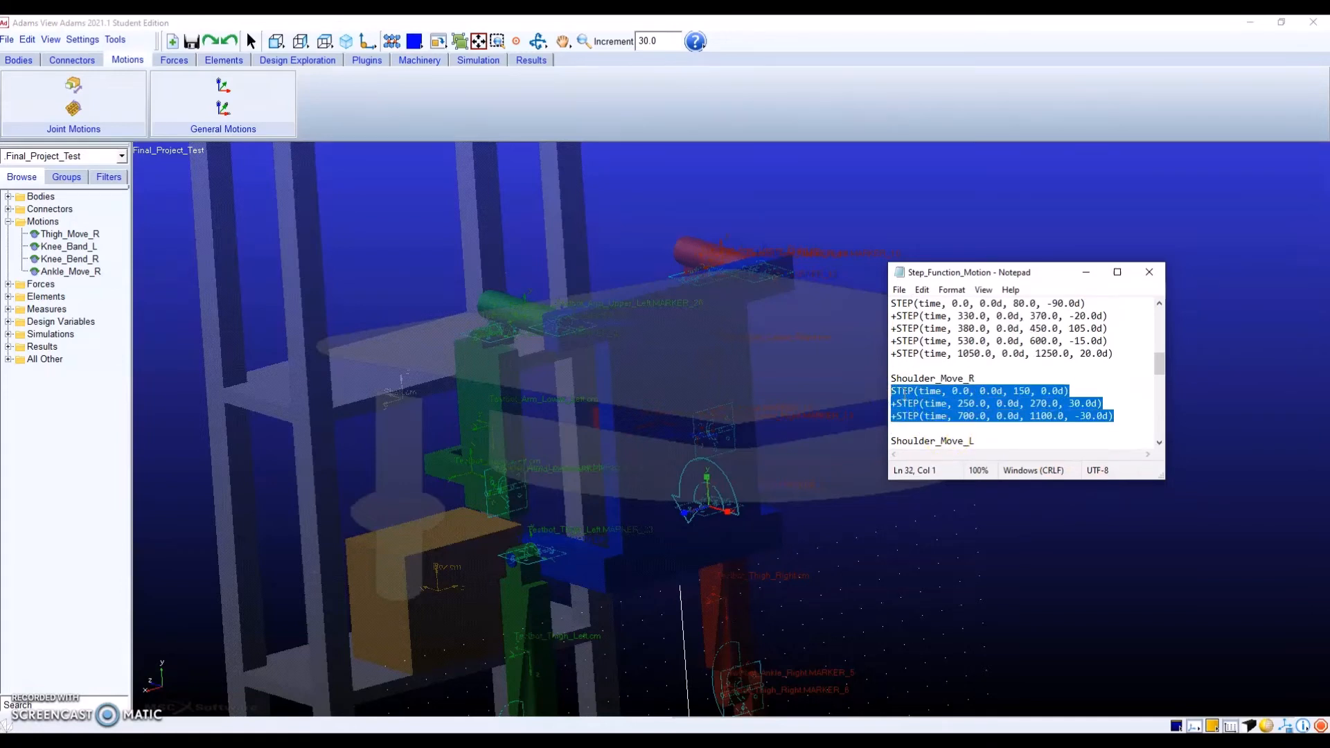
Add a rotational joint motion to the robot's right shoulder joint, Shoulder_R, and rename it as Shoulder_Move_R.
left_click(74, 109)
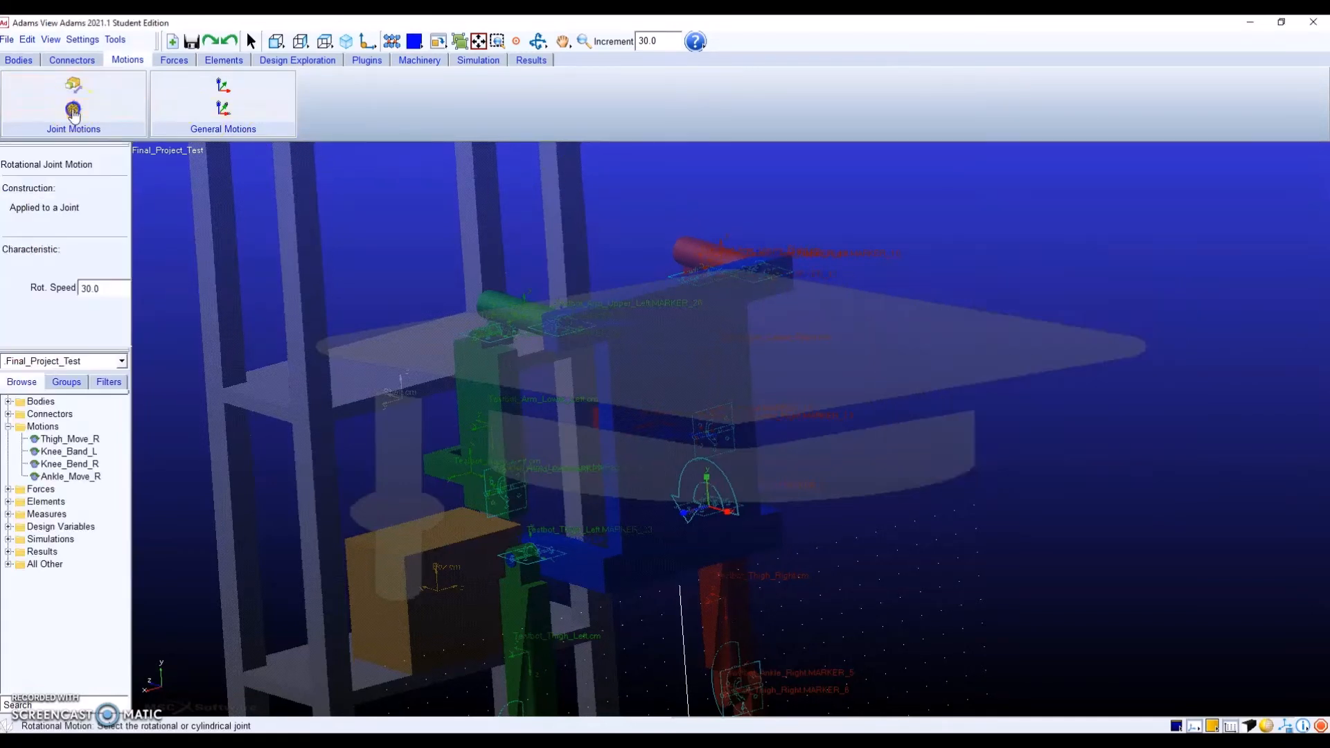
left_click(749, 276)
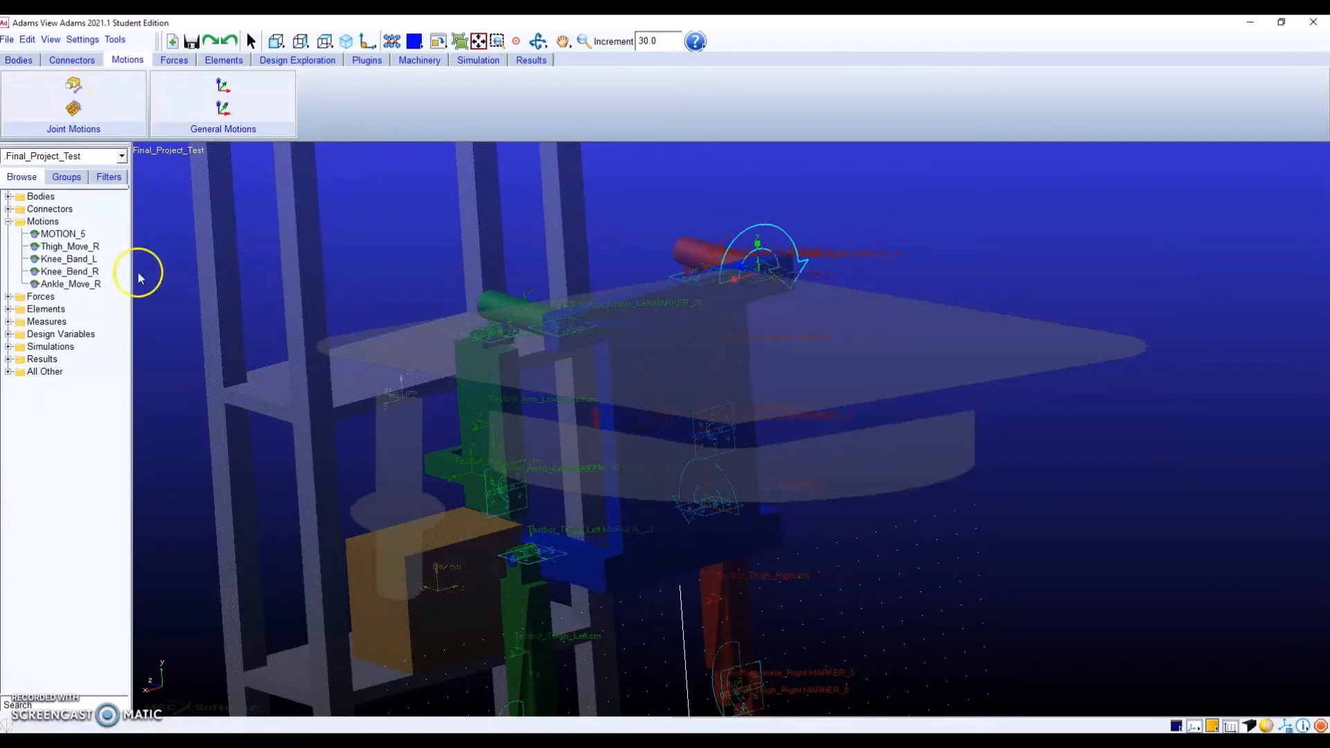
right_click(59, 234)
left_click(114, 369)
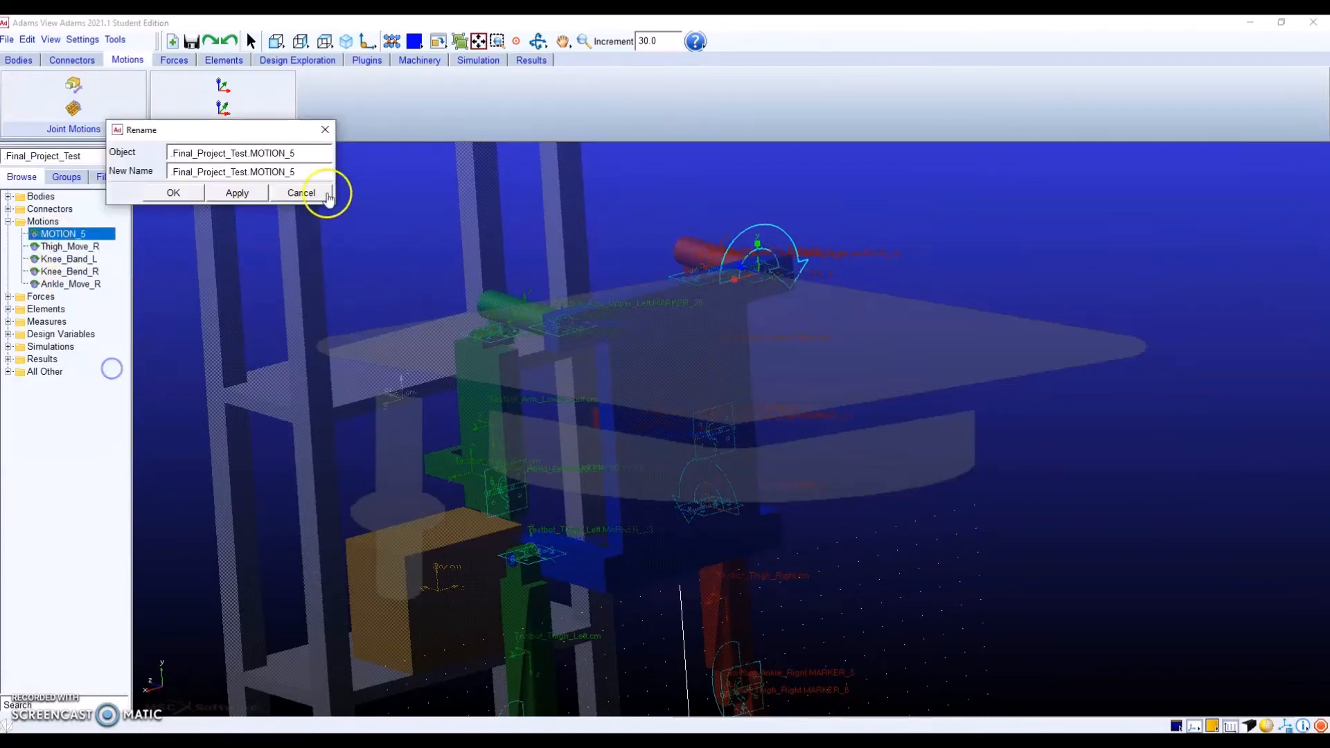
left_click_drag(245, 172, 147, 172)
type(".Shoulder_Move_R")
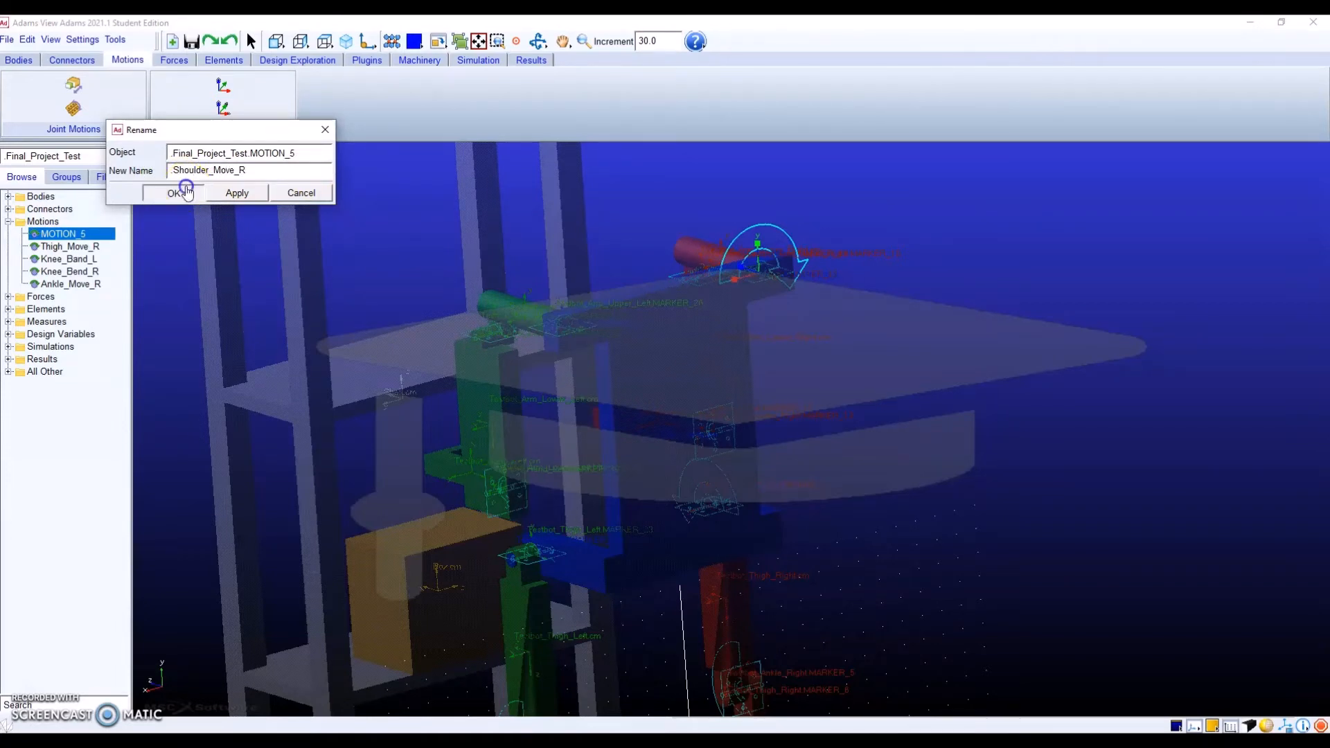
left_click(173, 191)
right_click(111, 234)
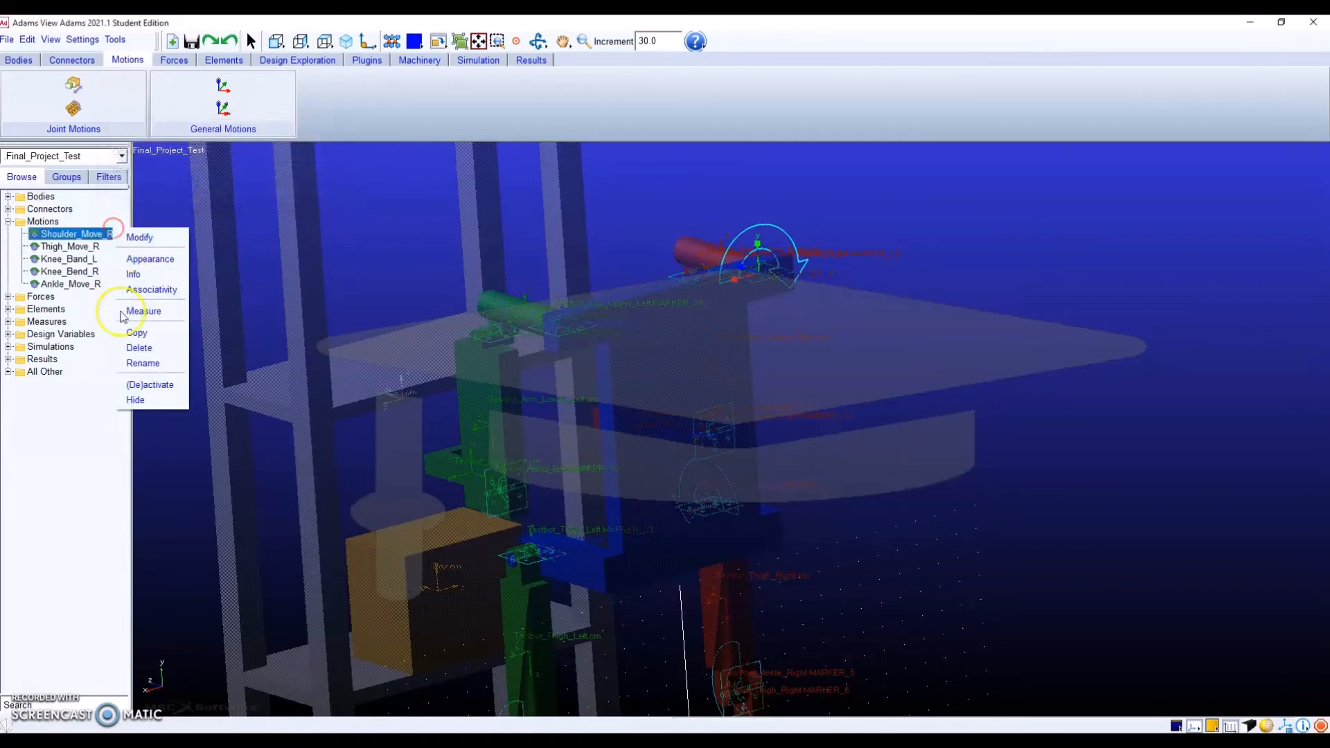
left_click(138, 363)
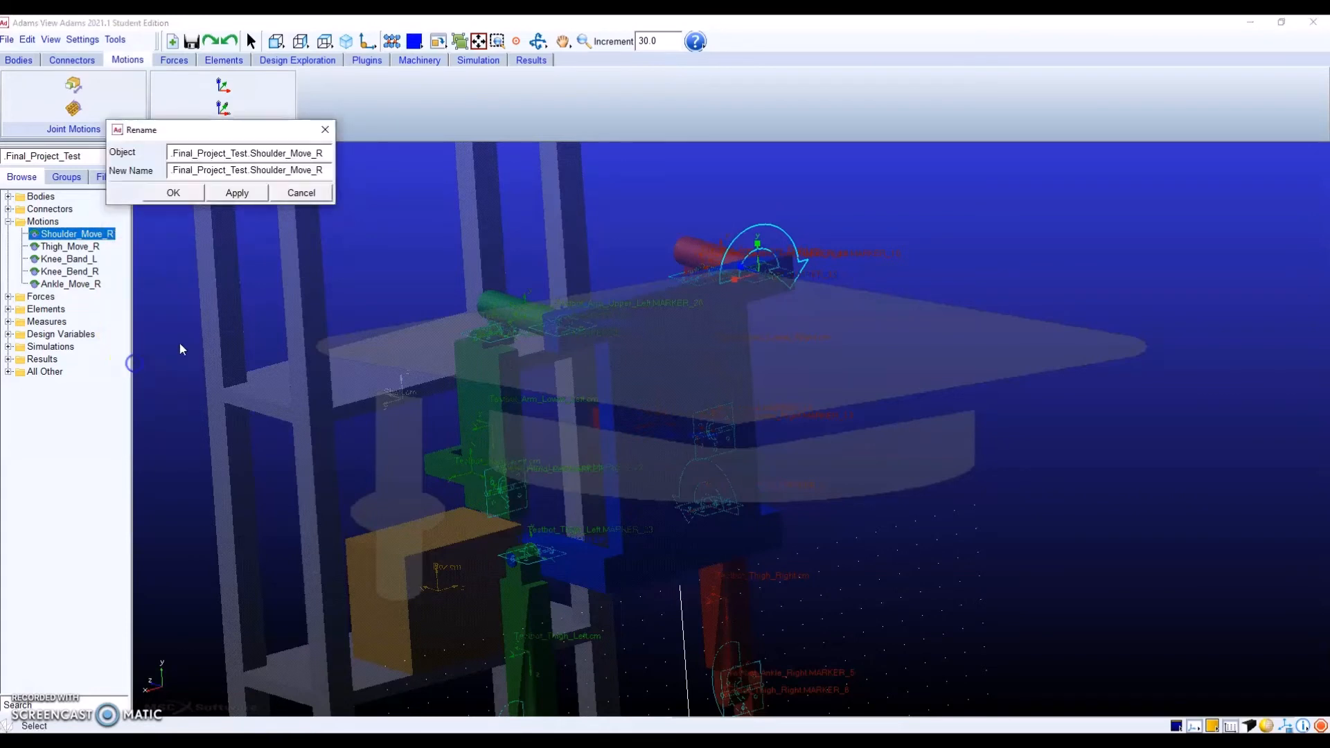
left_click(298, 190)
Replace the Shoulder_Move_R motion's time function with the three copied STEP terms, accept the joint motion, and return to the Notepad notes.
double_click(104, 237)
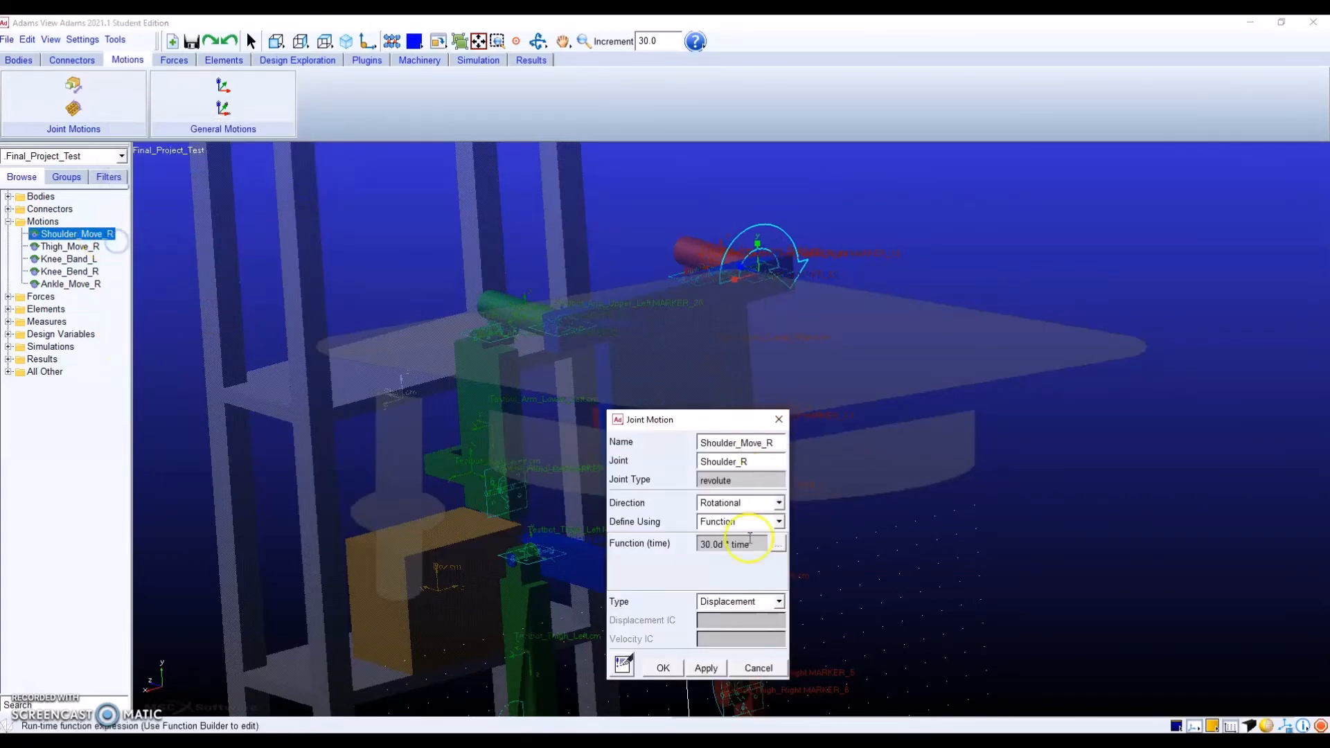
left_click(777, 545)
key("ctrl+a")
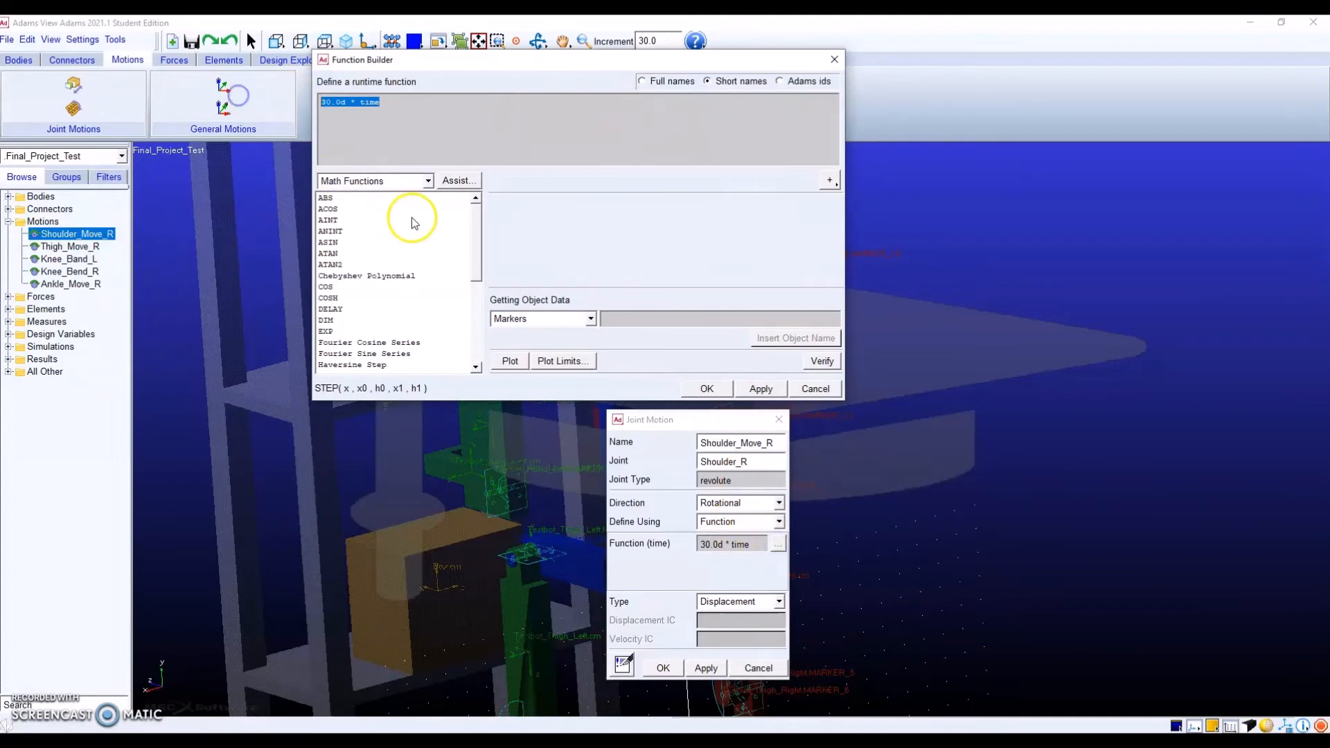
key("ctrl+v")
left_click(706, 389)
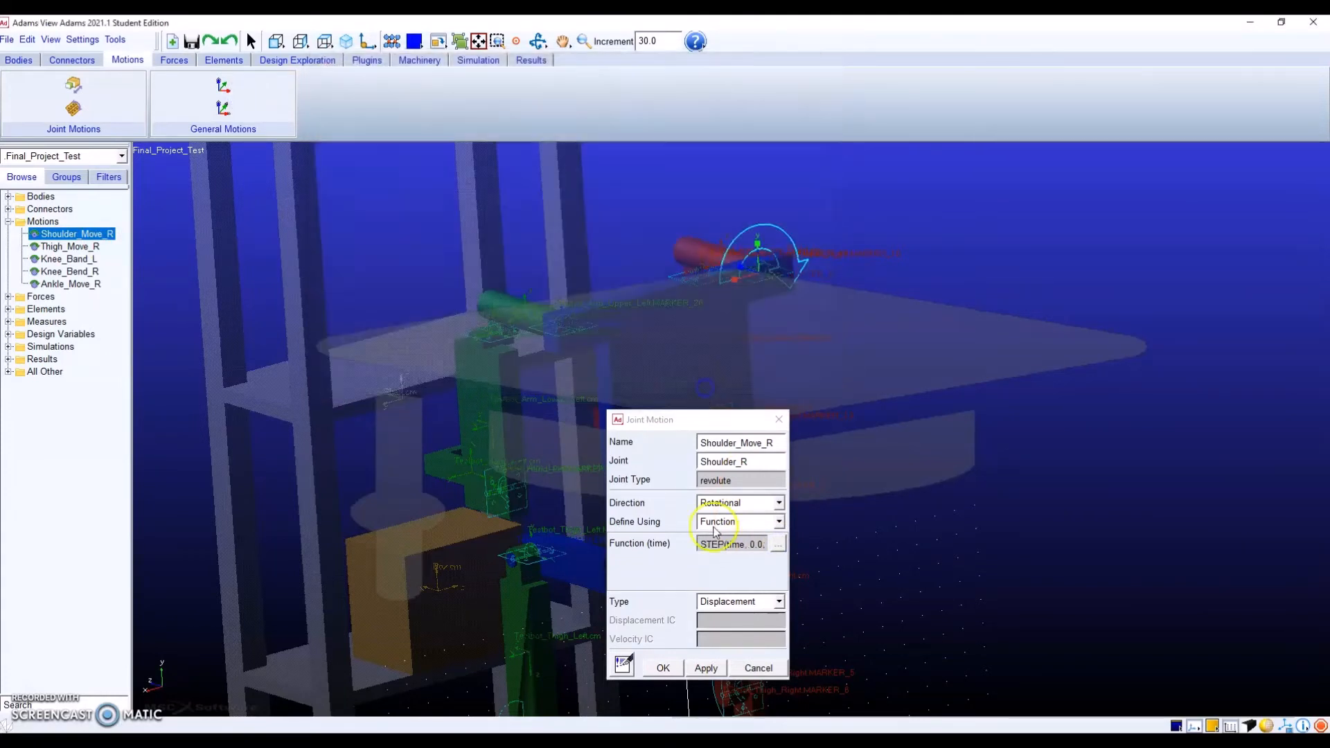
left_click(663, 668)
key("alt+Tab")
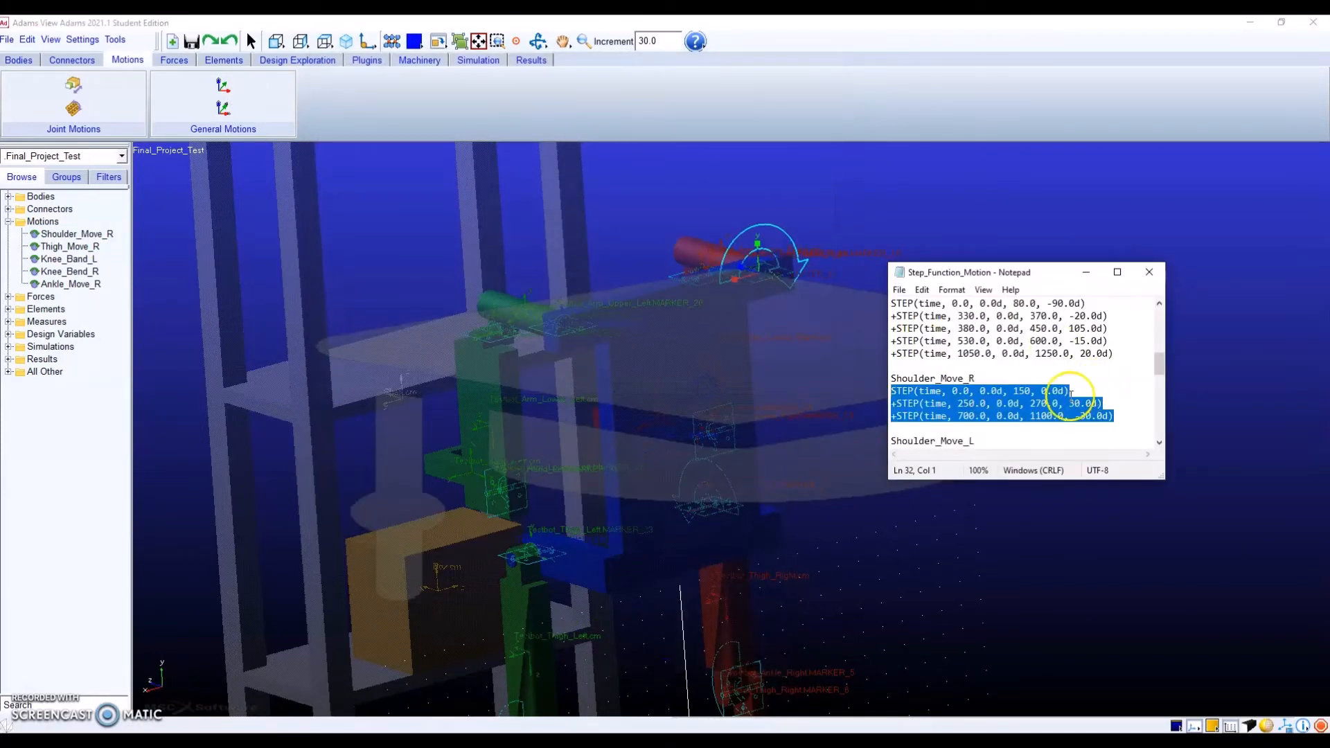
Copy the three Shoulder_Move_L STEP terms from the Notepad notes and put the notes away.
scroll(1090, 382, "down", 2)
left_click_drag(1116, 414, 890, 380)
key("ctrl+c")
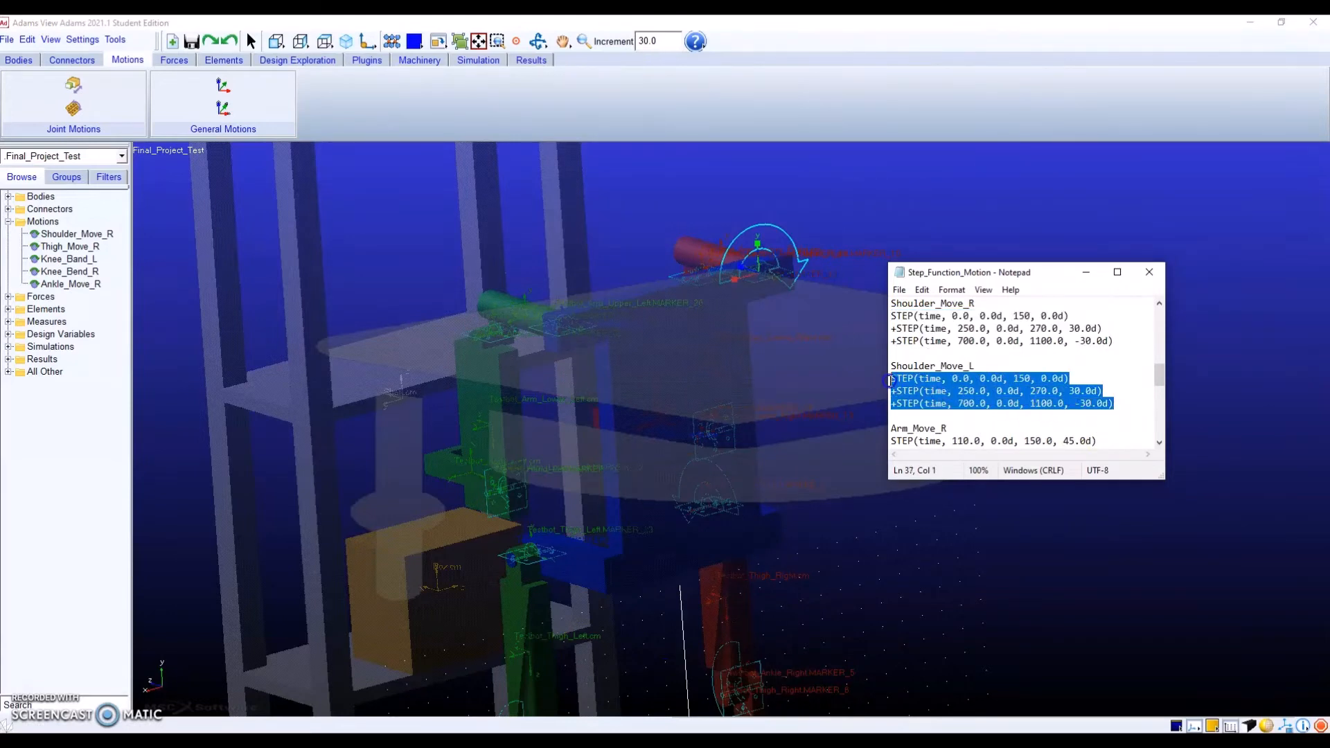
left_click(1085, 271)
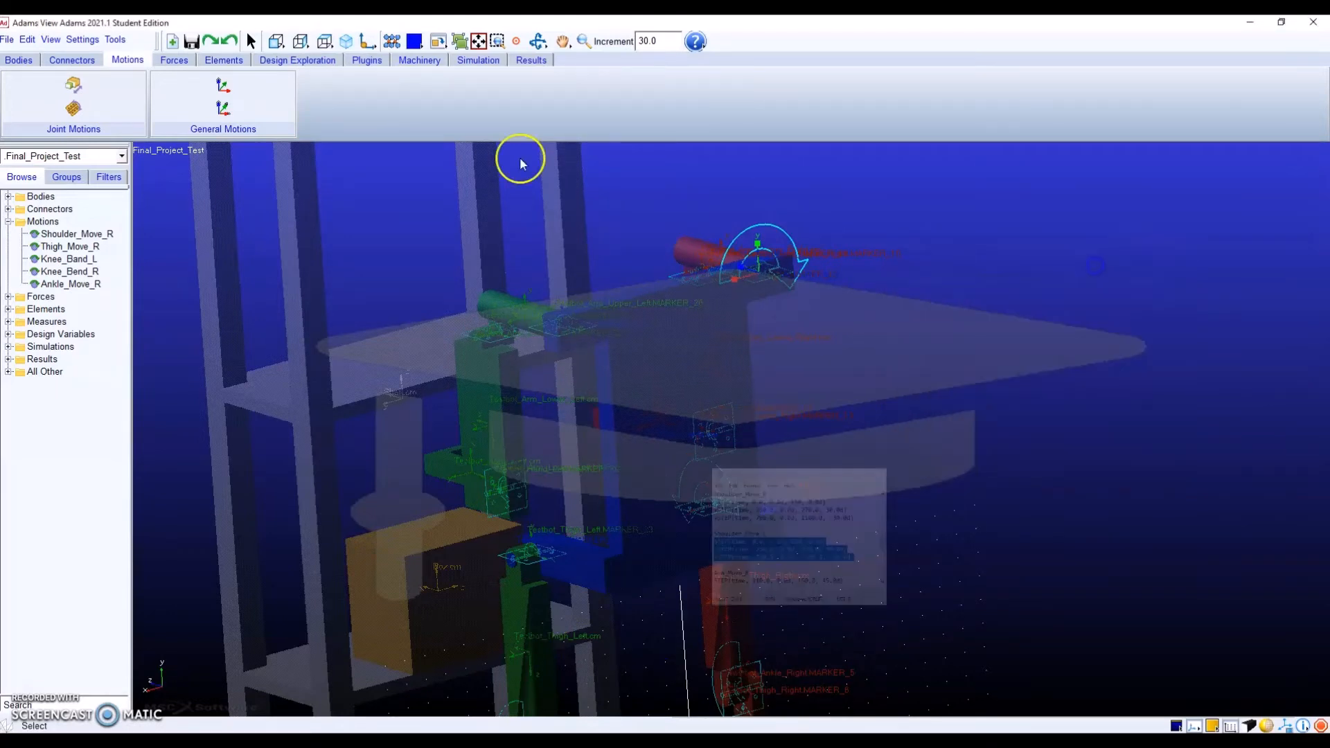
Add a rotational joint motion to the robot's left shoulder joint, Shoulder_L, and rename it as Shoulder_Move_L.
left_click(74, 106)
left_click(567, 331)
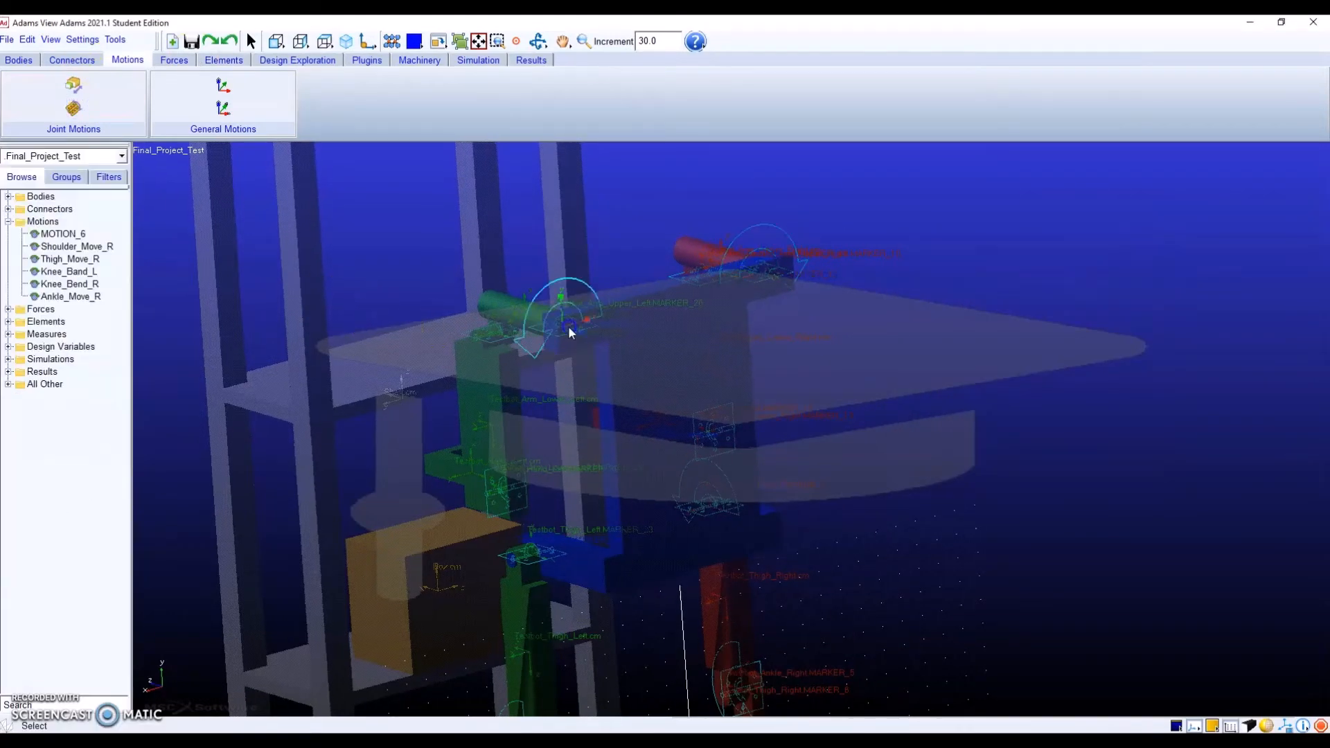
right_click(62, 234)
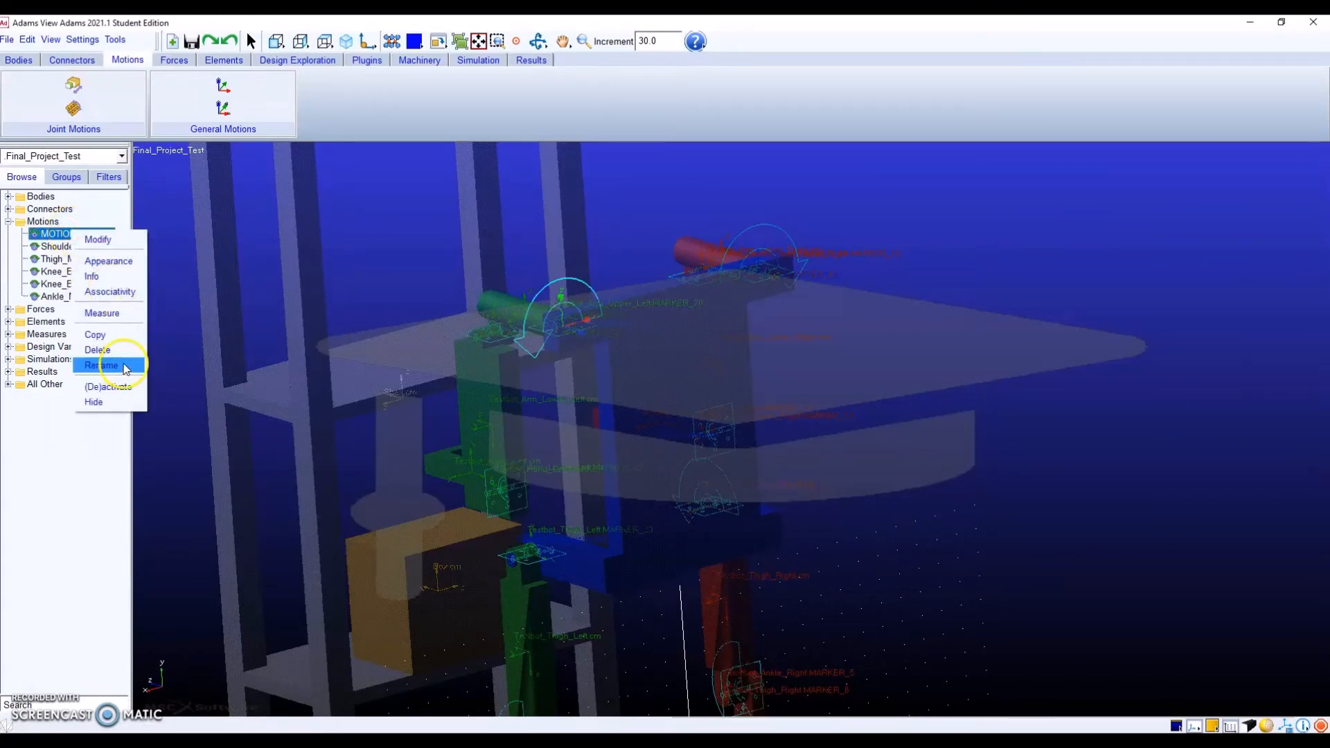
left_click(132, 357)
left_click(325, 167)
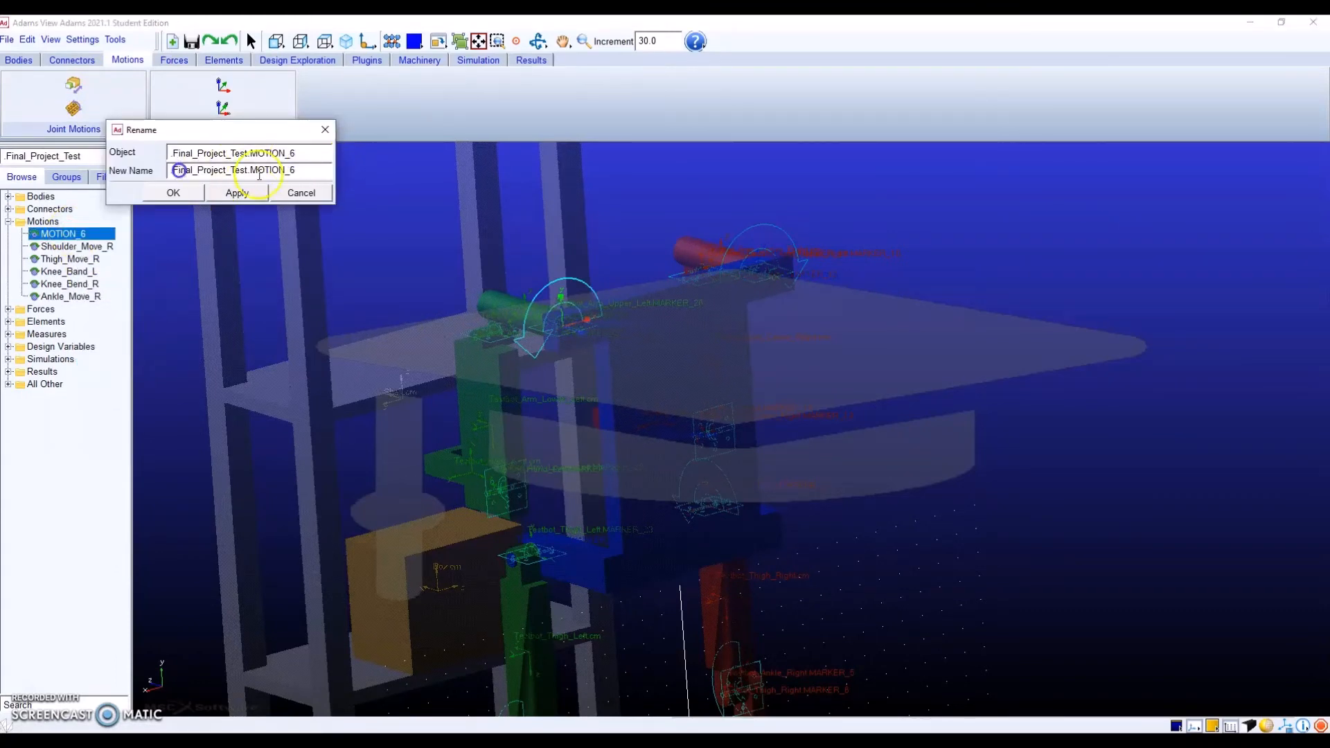
left_click_drag(302, 169, 160, 173)
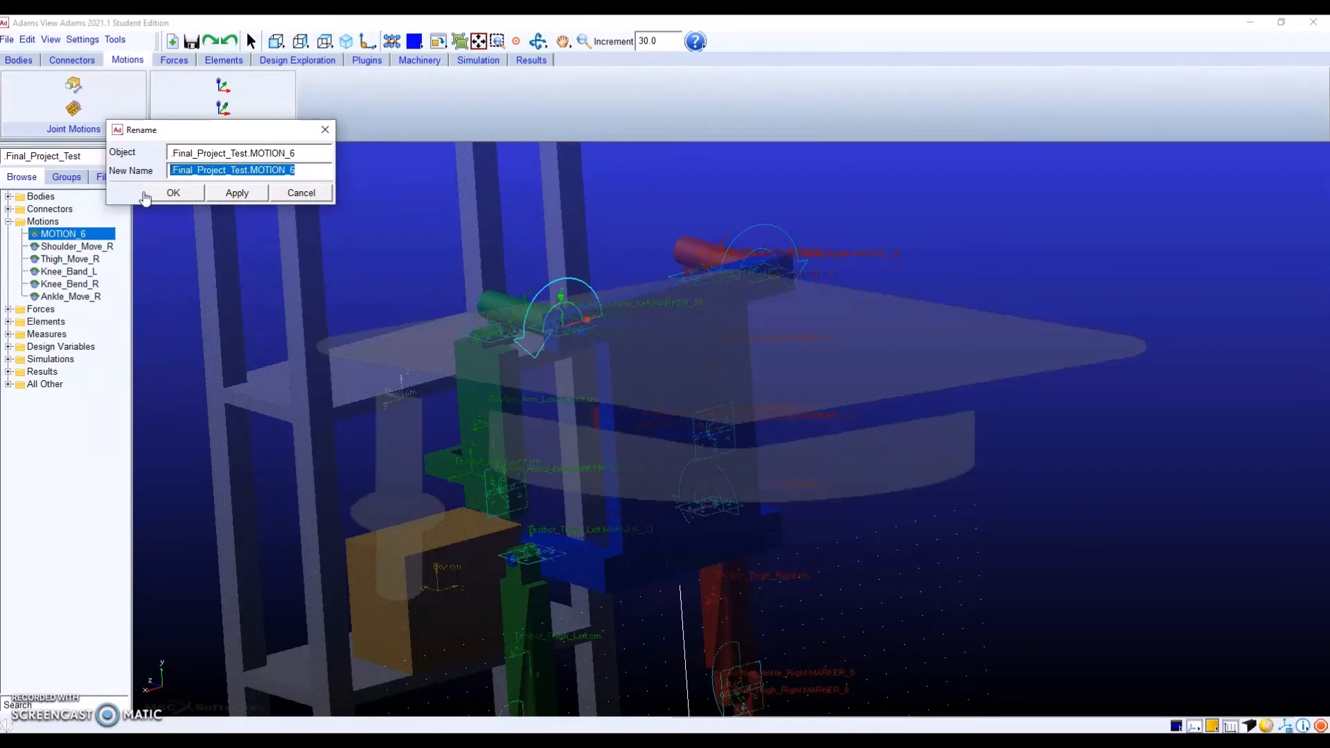
type(".Shoulder_Move_L")
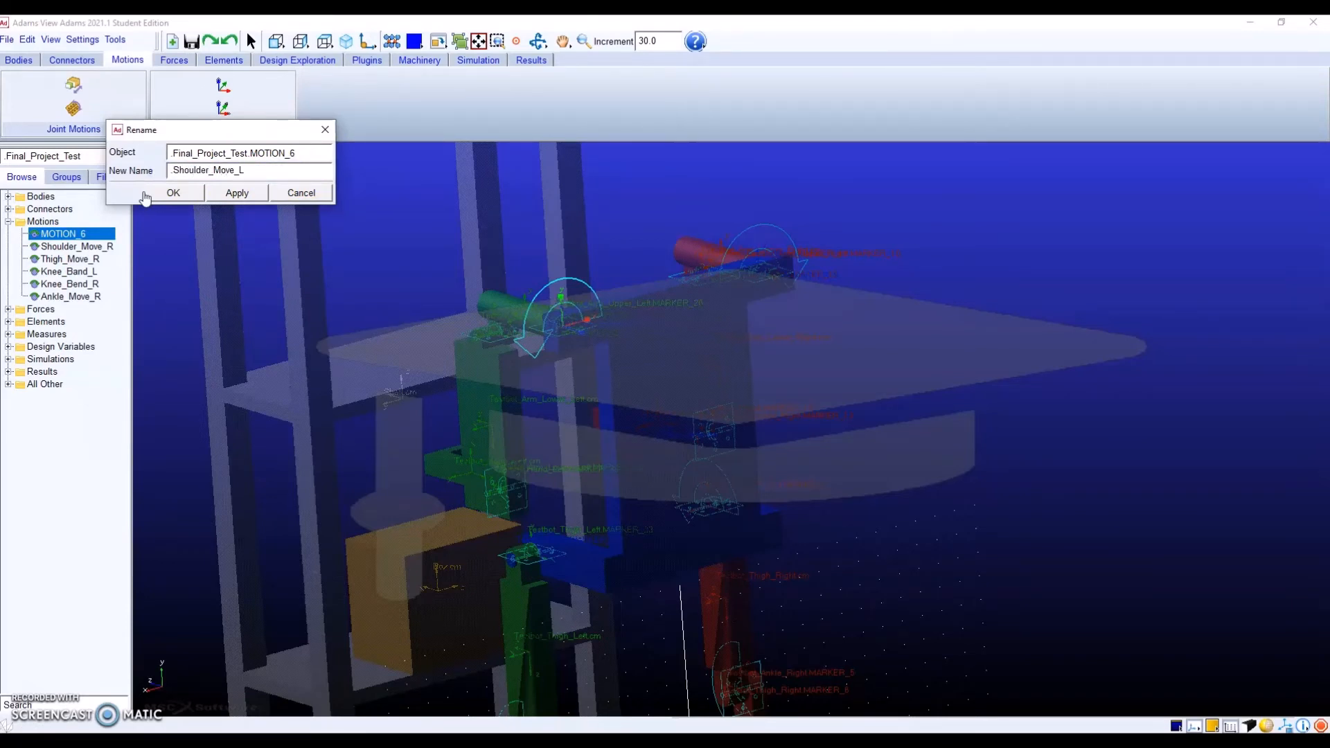
left_click(168, 193)
Replace the Shoulder_Move_L motion's time function with the three copied STEP terms, and accept the function and joint motion.
right_click(73, 233)
left_click(104, 240)
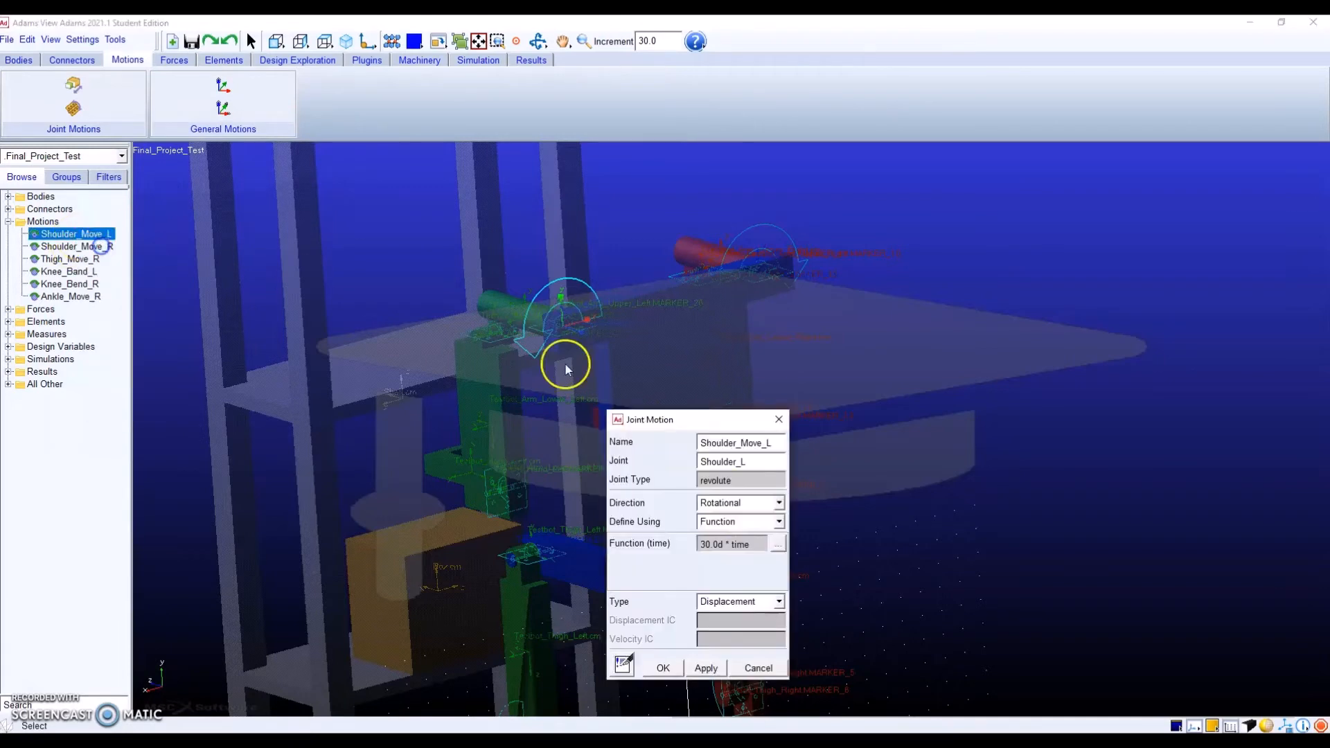
left_click(778, 545)
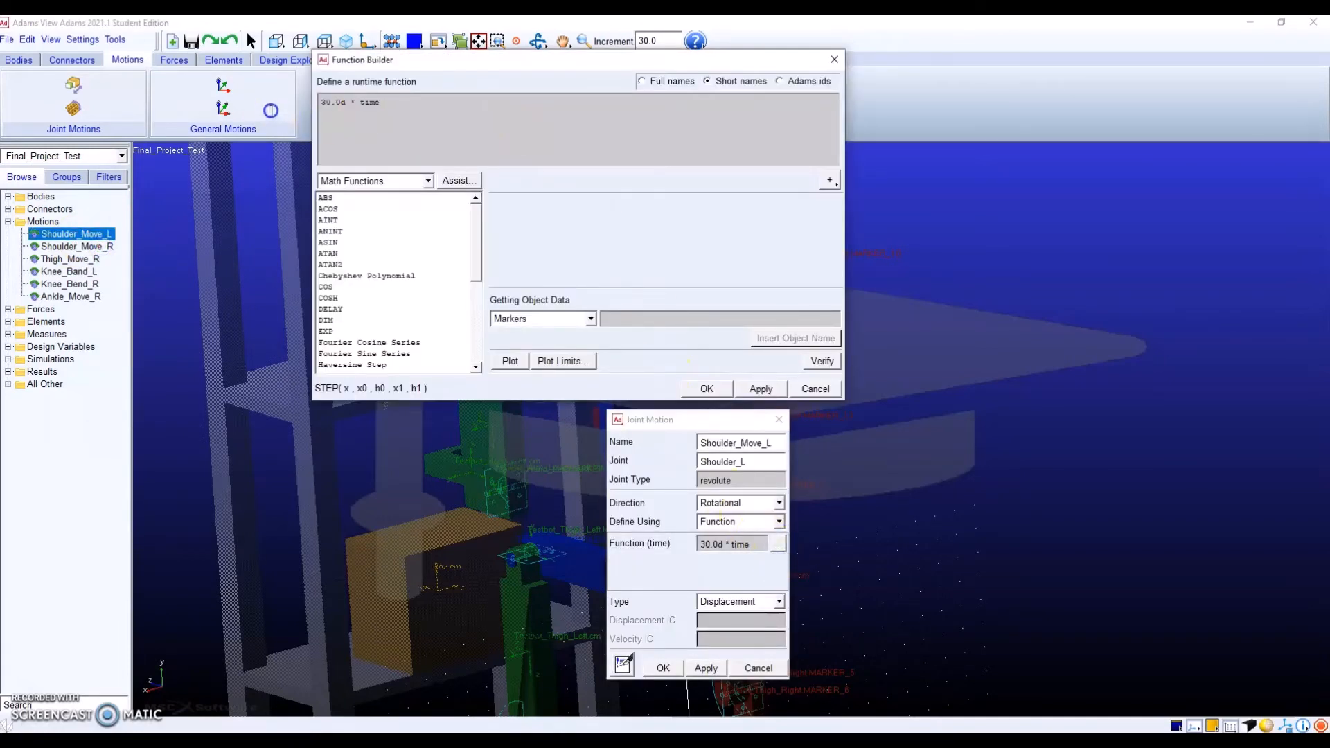
key("ctrl+v")
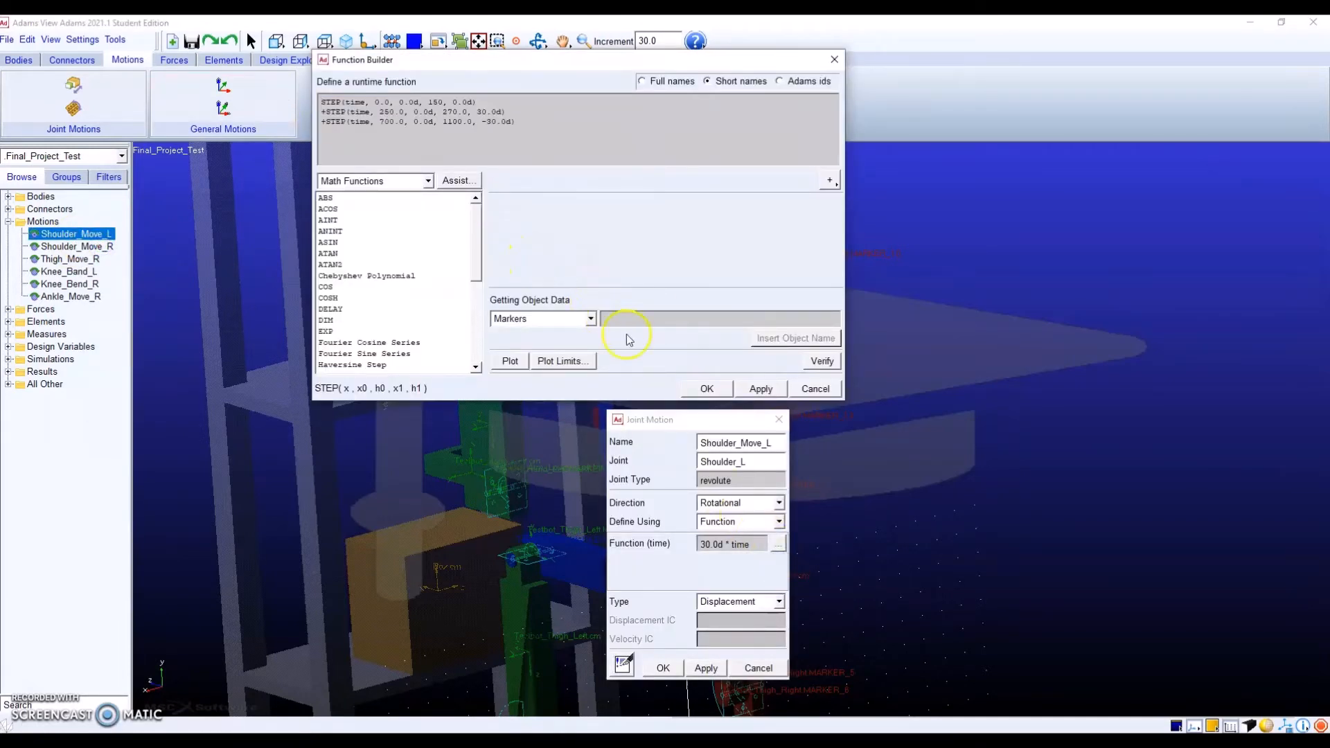
left_click(705, 388)
left_click(663, 668)
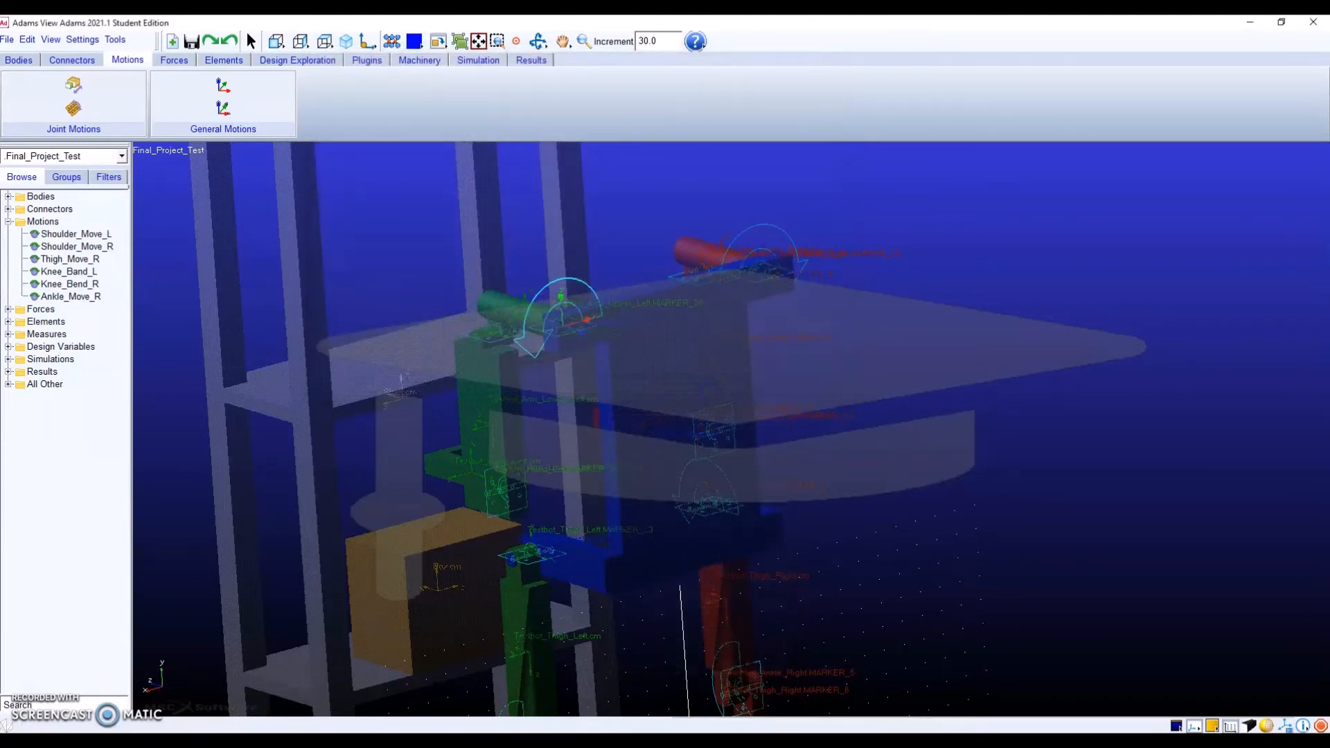
Return to the Notepad notes, copy the four Arm_Move_R STEP terms, and put the notes away.
key("alt+Tab")
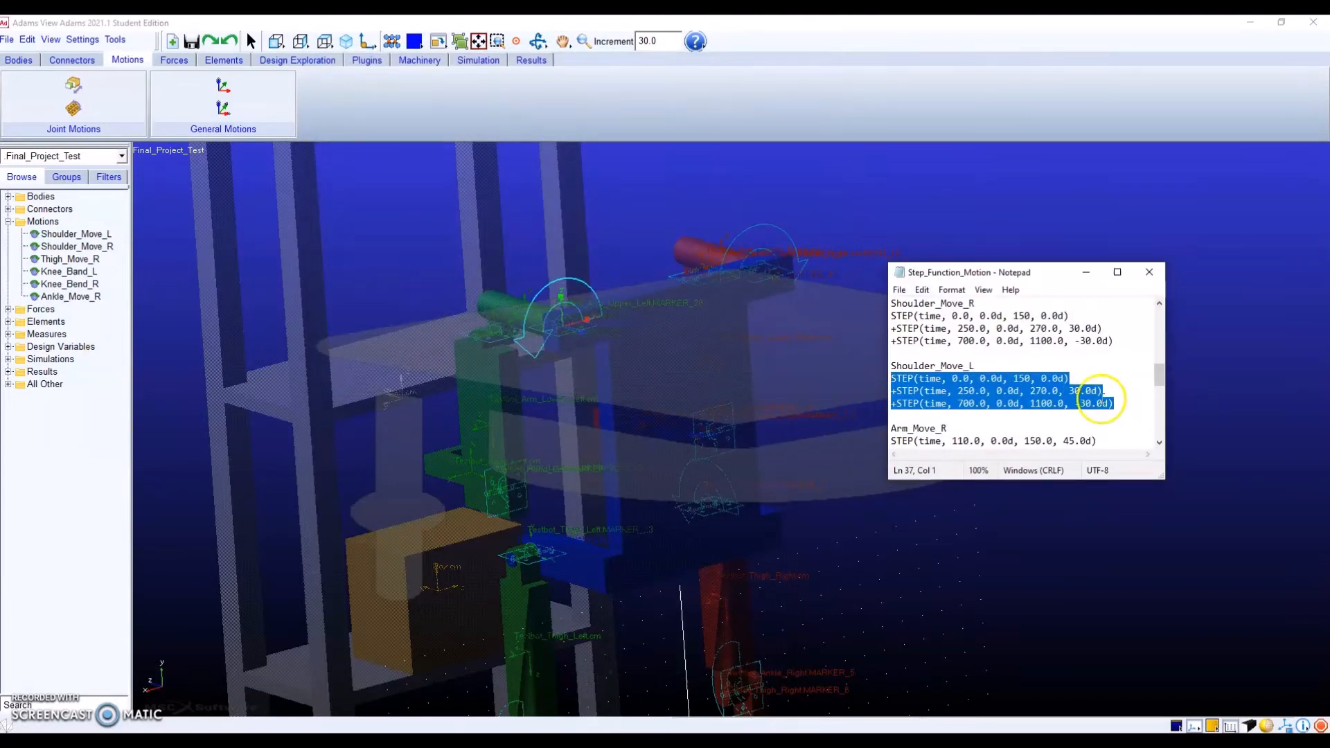
scroll(1105, 403, "down", 3)
scroll(1119, 414, "up", 1)
scroll(1122, 388, "down", 1)
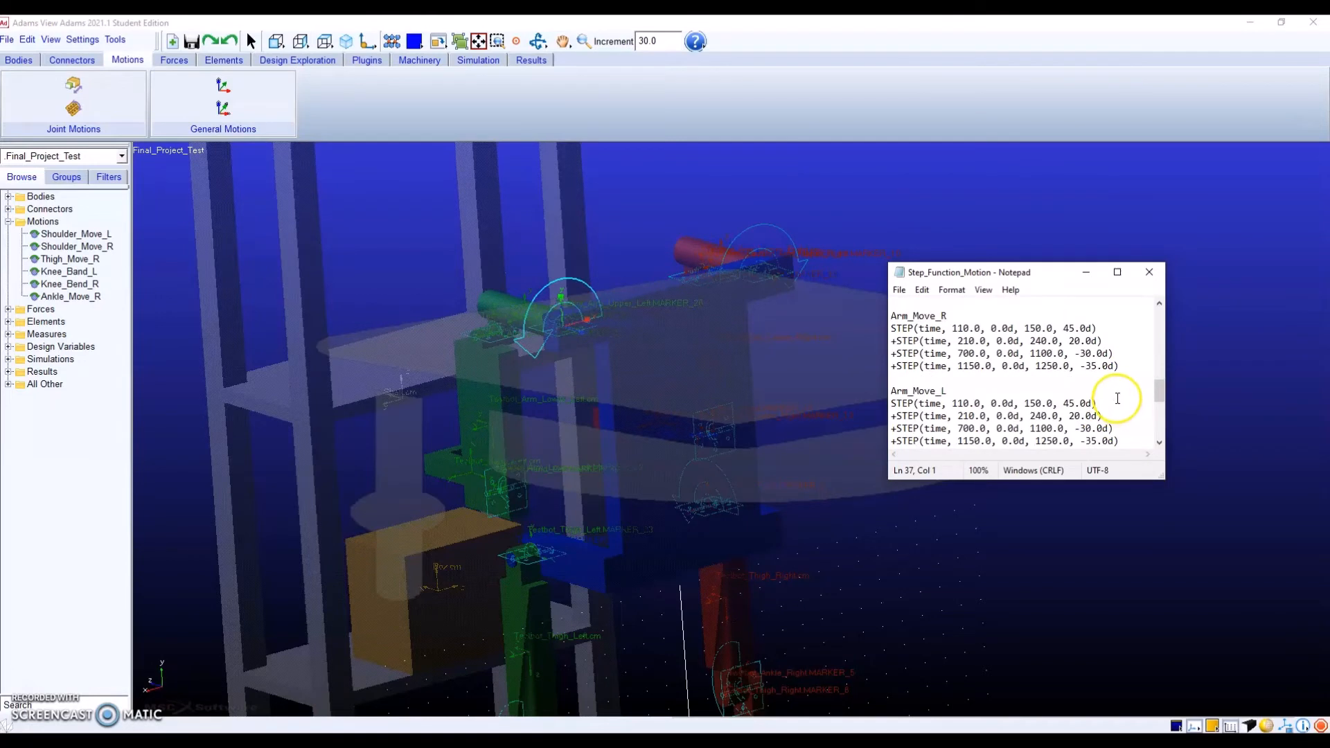
scroll(1127, 387, "down", 1)
scroll(1129, 382, "up", 3)
left_click_drag(1123, 374, 870, 333)
key("ctrl+c")
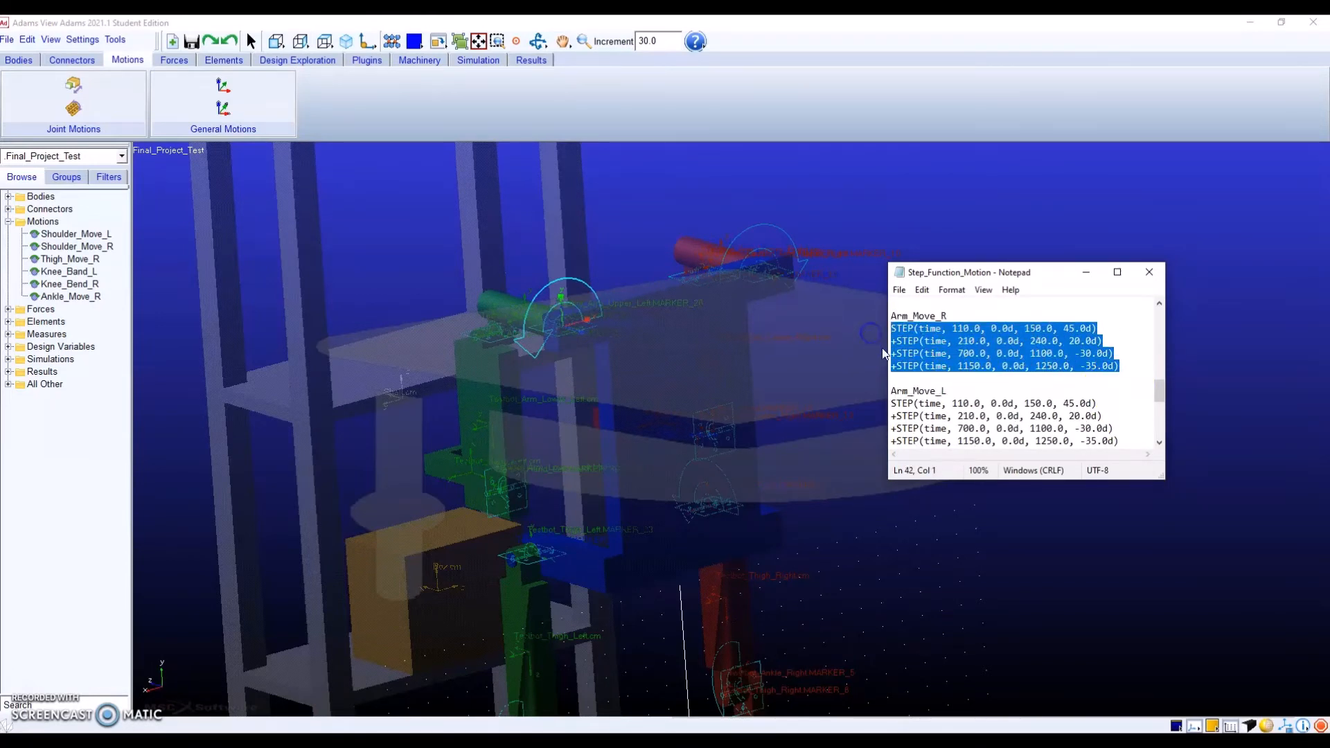
left_click(1086, 271)
Add a rotational joint motion to the robot's left arm joint, Arm_L, and rename it as Arm_Move_L.
left_click(76, 110)
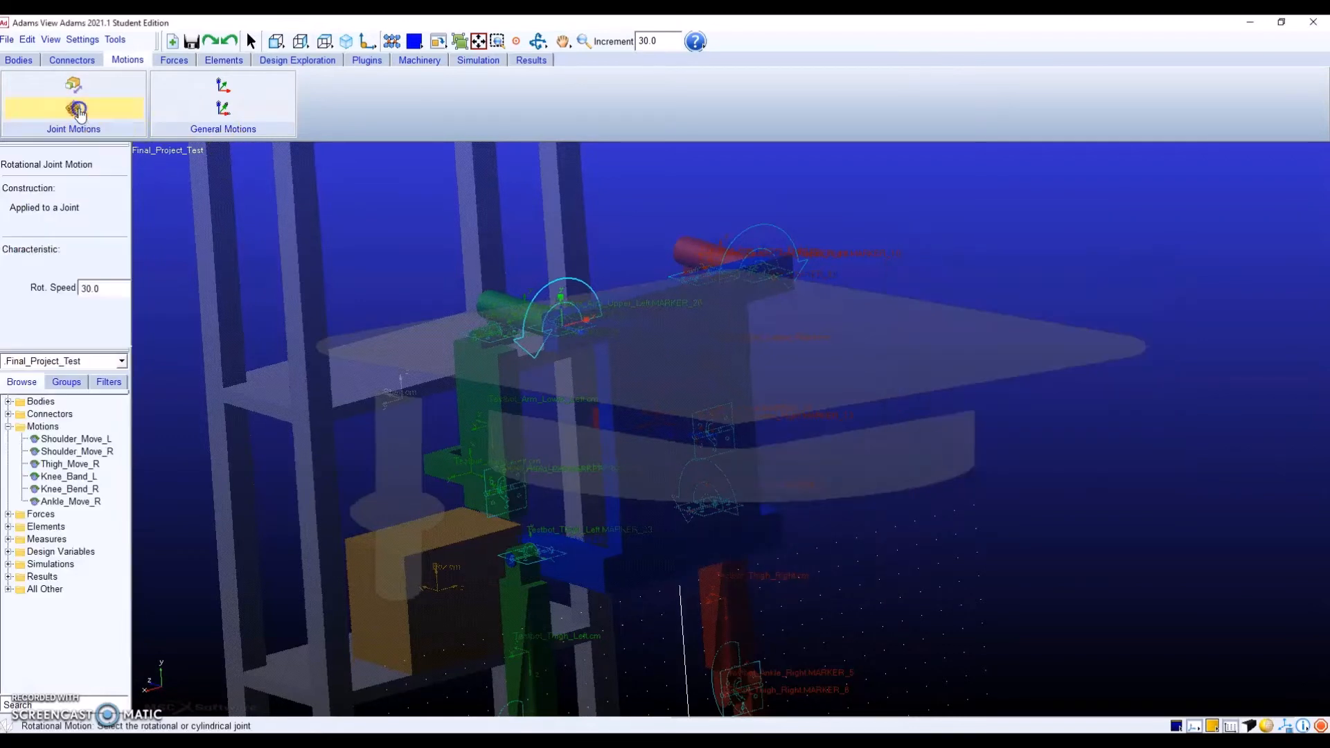
left_click(482, 328)
right_click(64, 234)
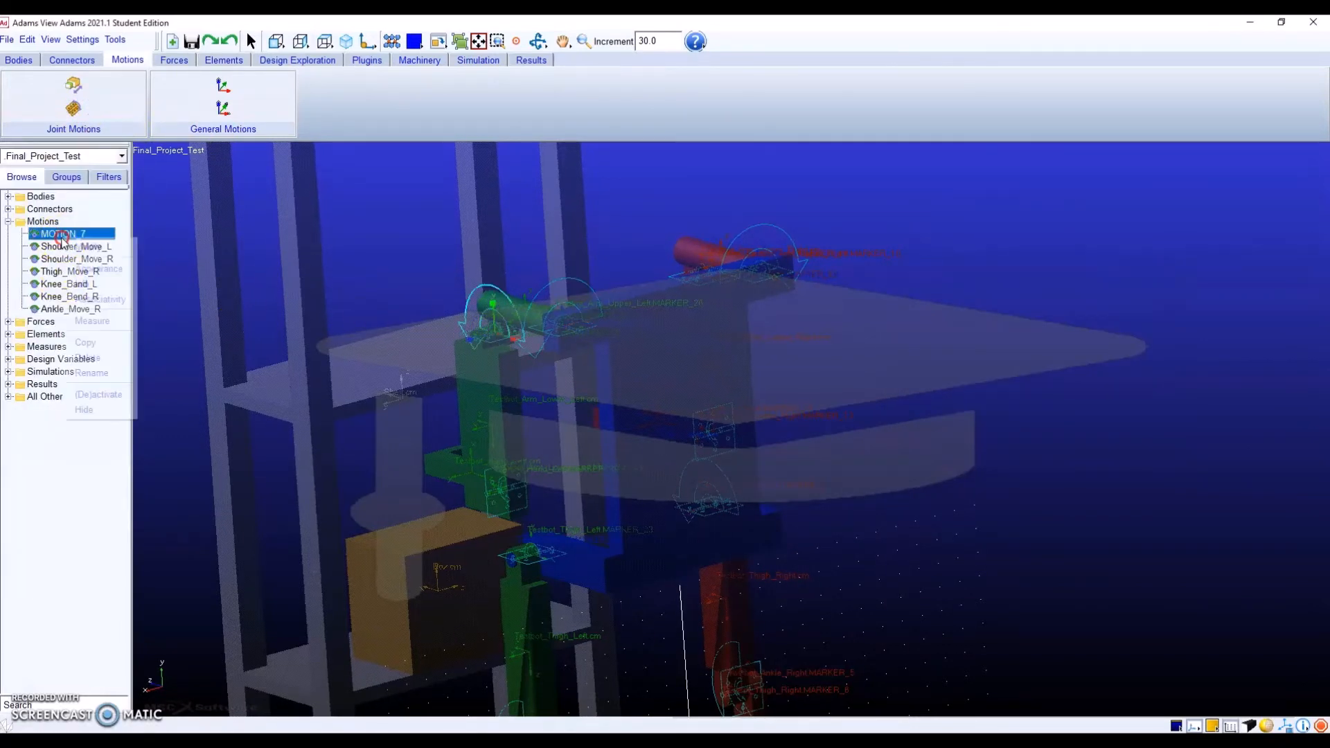
left_click(92, 374)
left_click_drag(296, 170, 135, 173)
type(".Arm_Move_L")
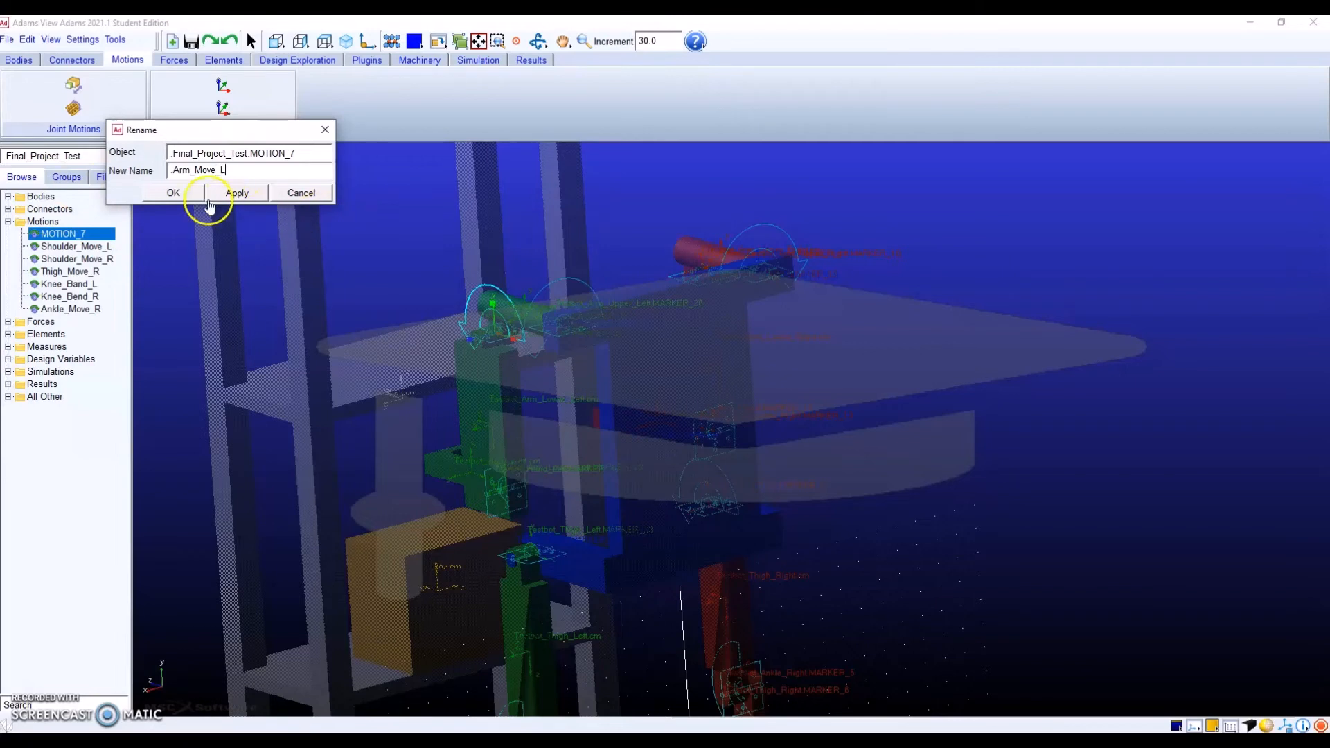
left_click(173, 192)
Replace the Arm_Move_L motion's time function with the four copied STEP terms, and accept the function and joint motion.
right_click(101, 234)
left_click(117, 245)
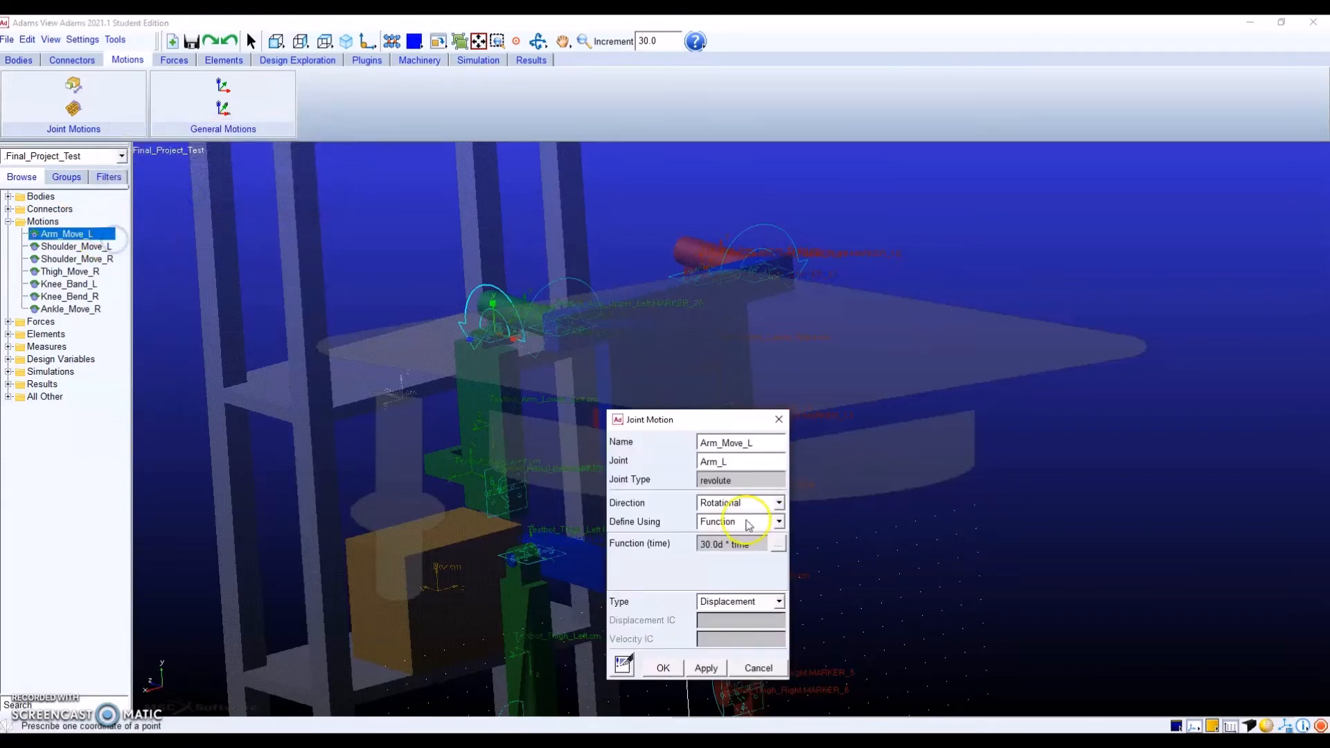
left_click(778, 543)
left_click_drag(346, 104, 305, 99)
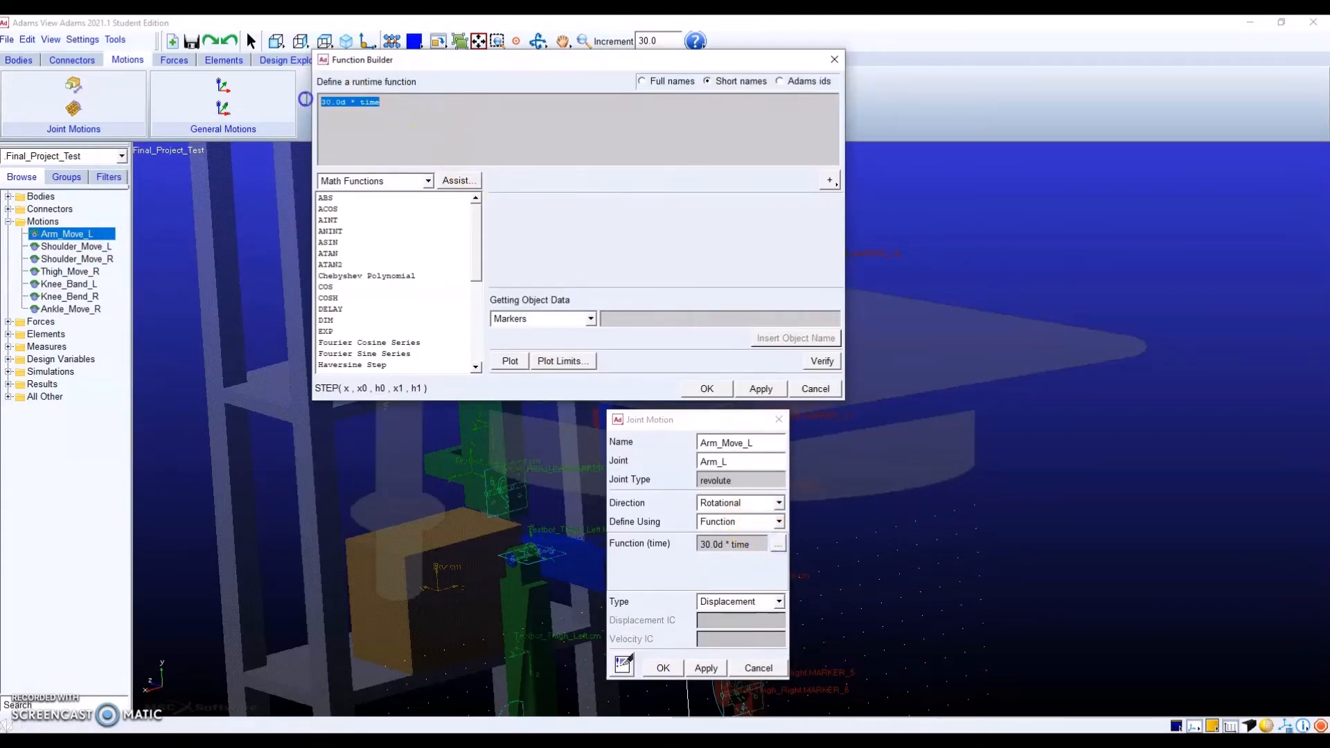
key("ctrl+v")
left_click(706, 389)
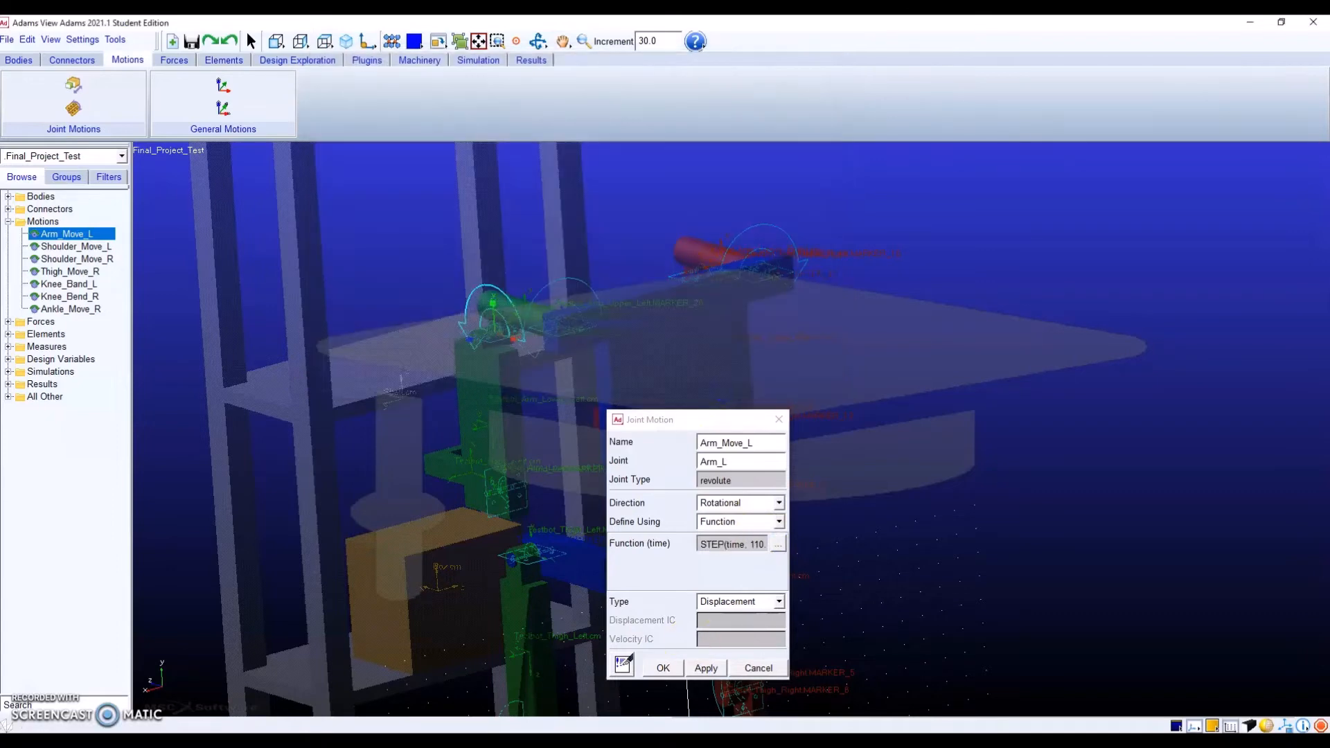
left_click(663, 668)
Add a rotational joint motion to the robot's right arm joint, Arm_R, and rename it as Arm_Move_R.
key("r")
left_click_drag(722, 431, 854, 434)
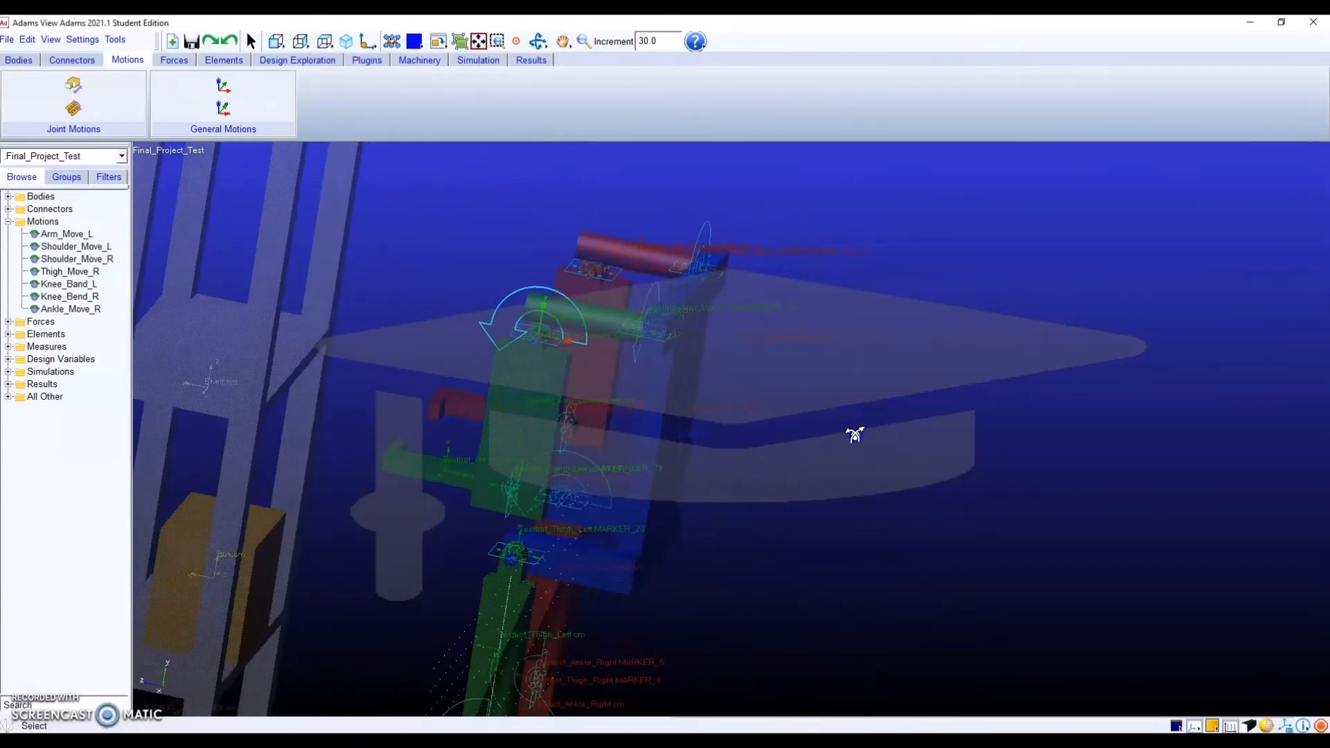
left_click(99, 117)
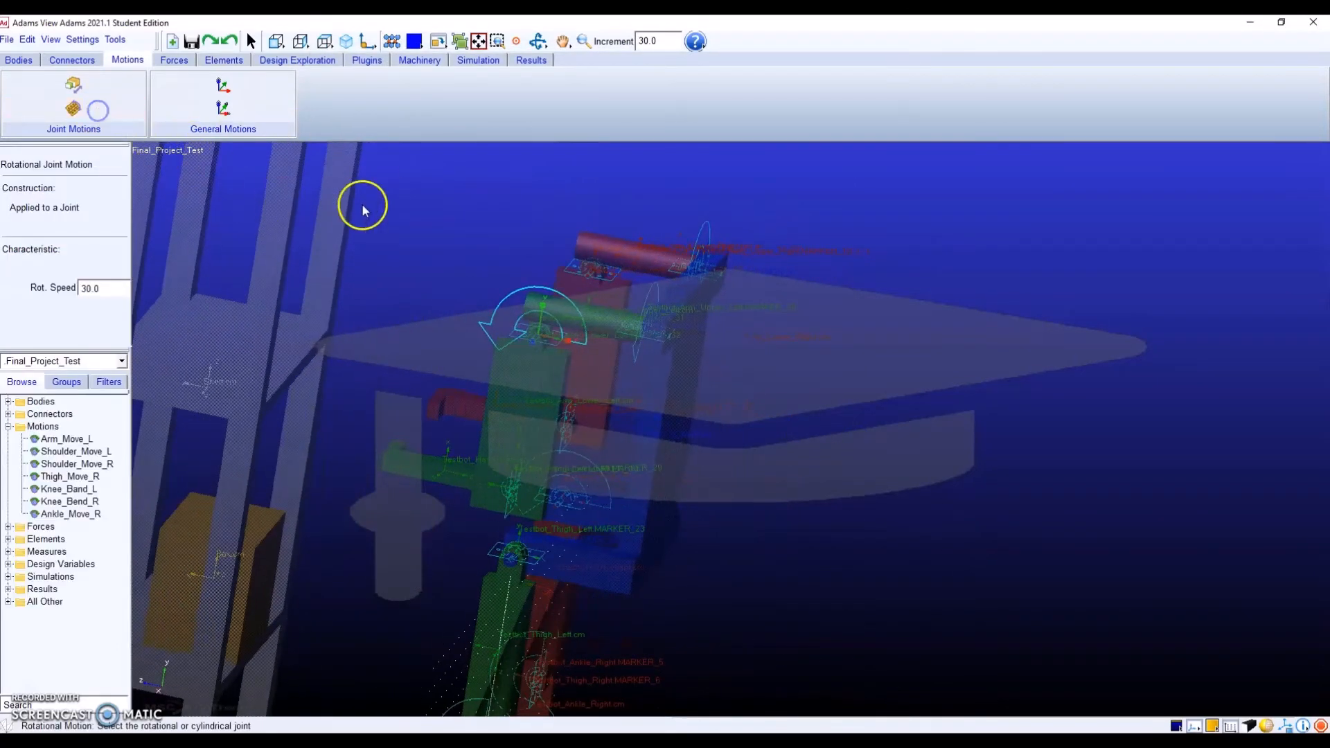
left_click(587, 261)
right_click(79, 235)
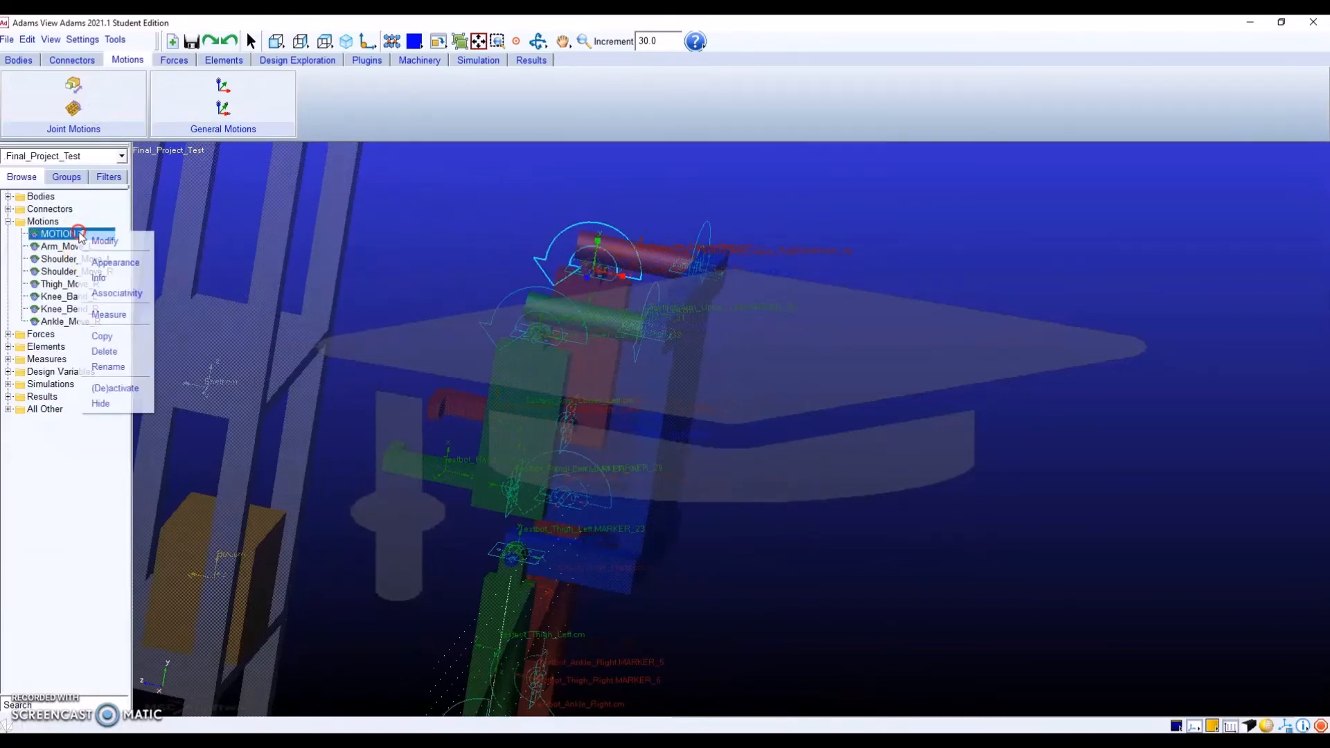
left_click(111, 359)
left_click_drag(312, 173, 173, 166)
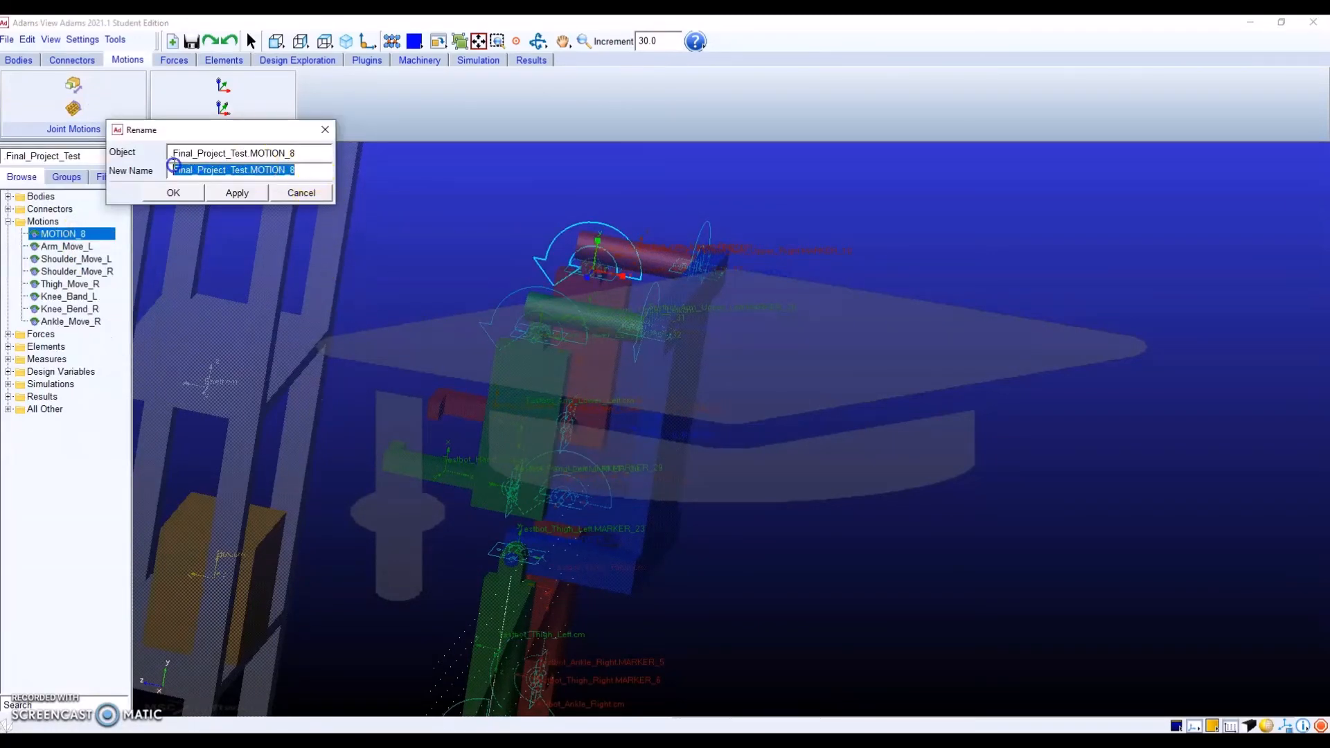
type("Arm_Move_R")
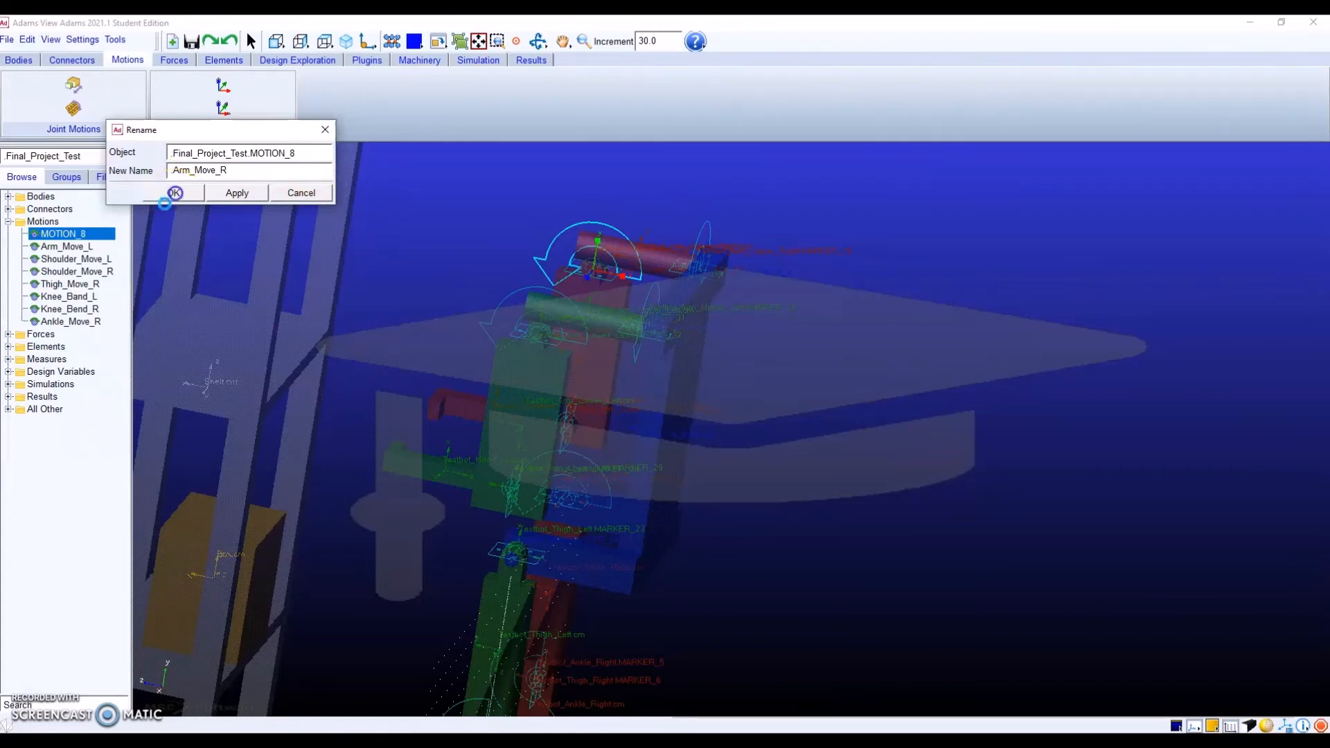
left_click(174, 193)
Replace the Arm_Move_R motion's time function with the same four copied STEP terms, and accept the function and joint motion.
right_click(104, 234)
left_click(138, 243)
left_click(779, 544)
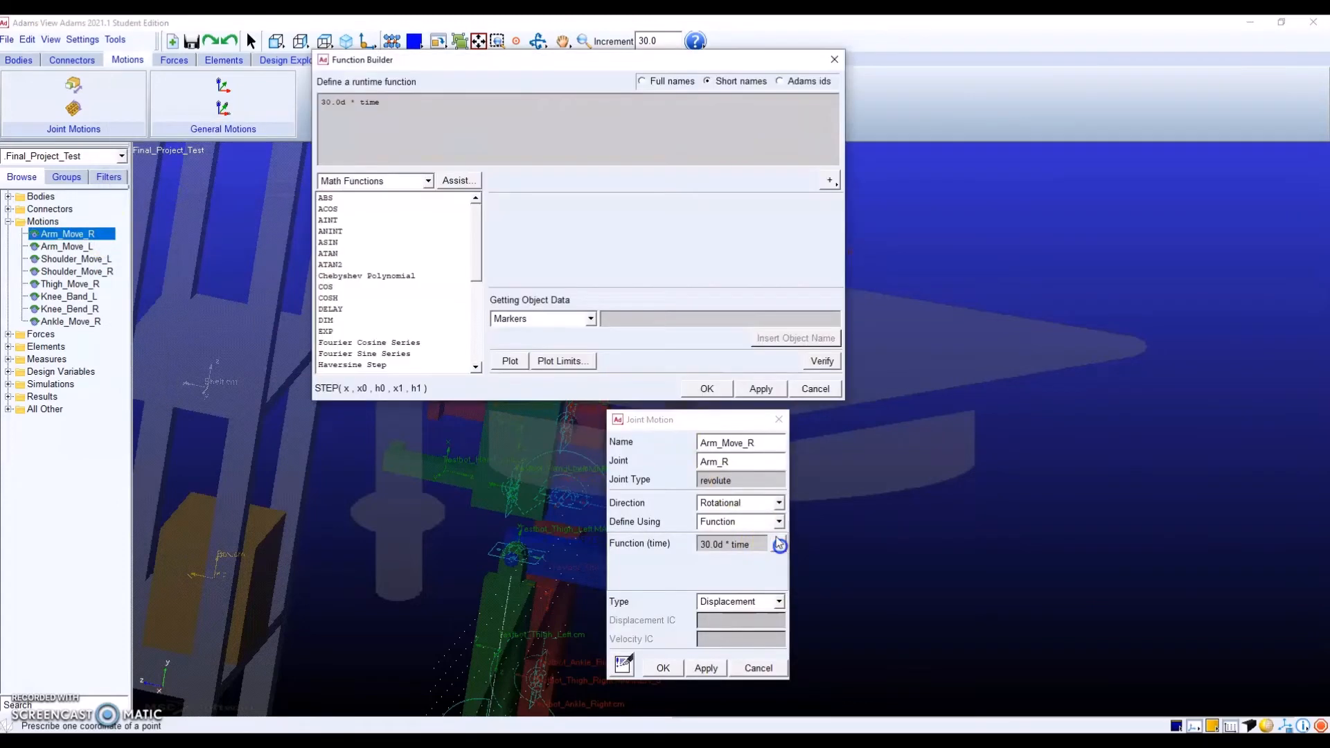
left_click_drag(492, 119, 305, 83)
key("ctrl+v")
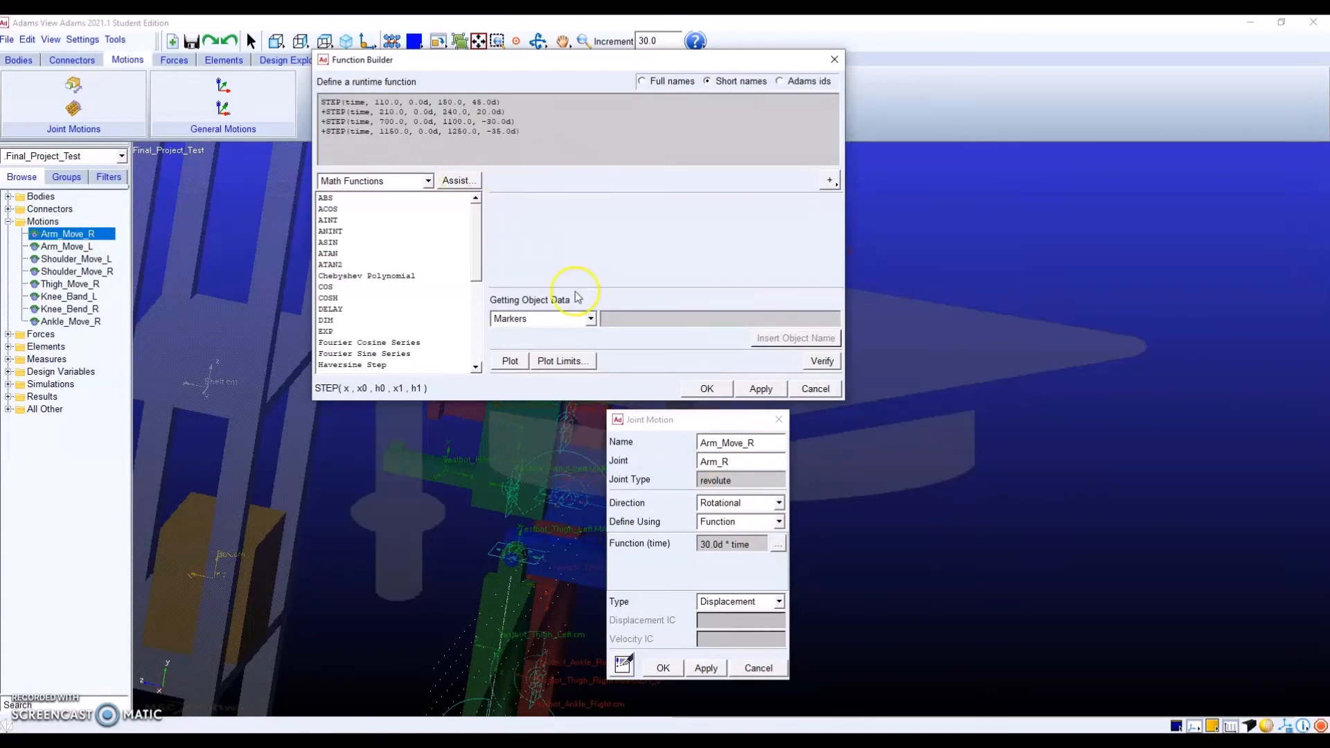
left_click(707, 389)
left_click(663, 668)
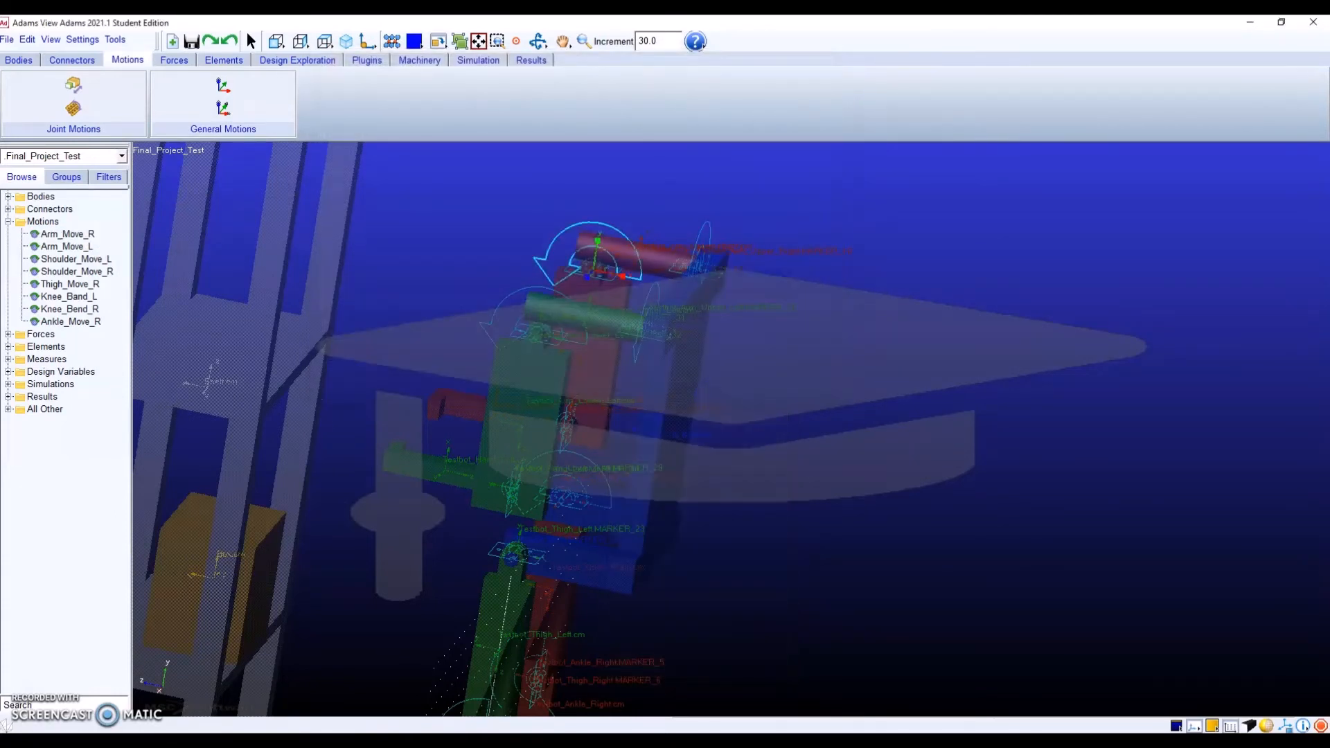
Switch to the Notepad notes and copy the seven Hand_Move_R STEP terms.
key("alt+Tab")
scroll(1117, 404, "down", 4)
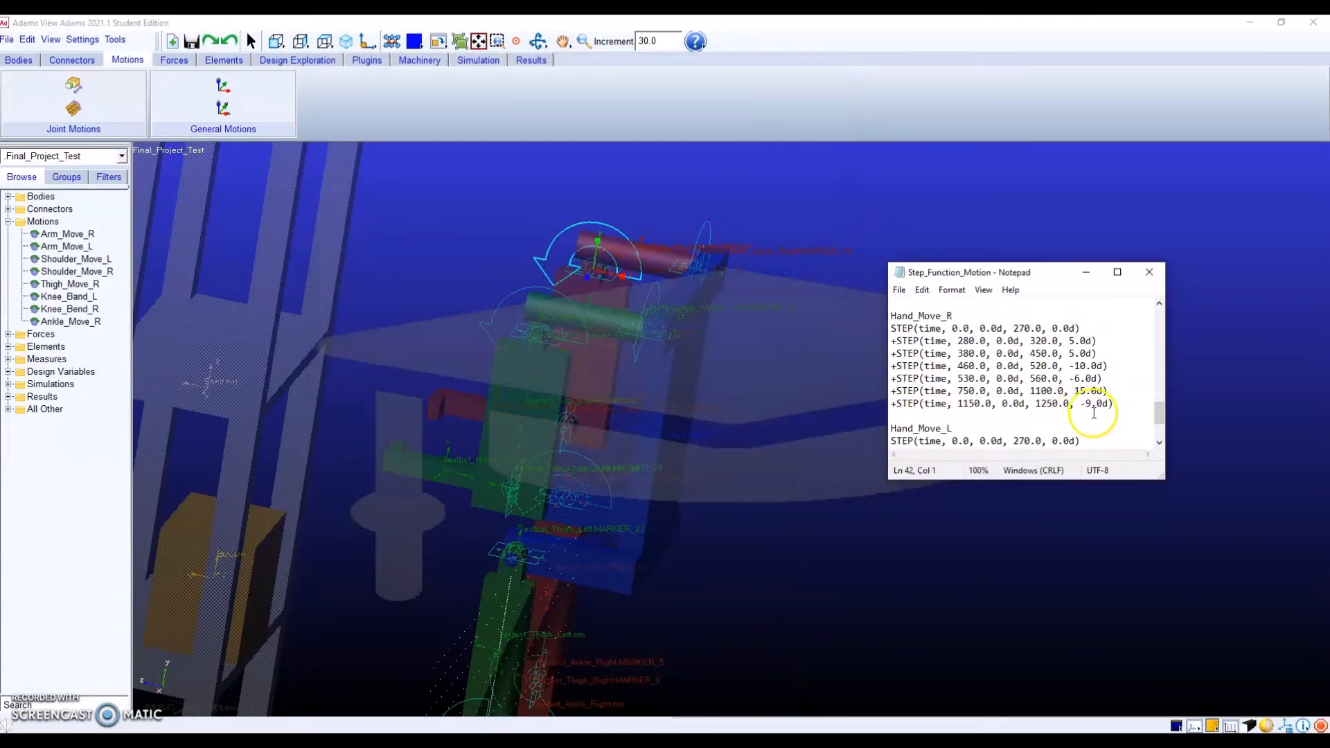
left_click_drag(1116, 404, 874, 339)
key("ctrl+c")
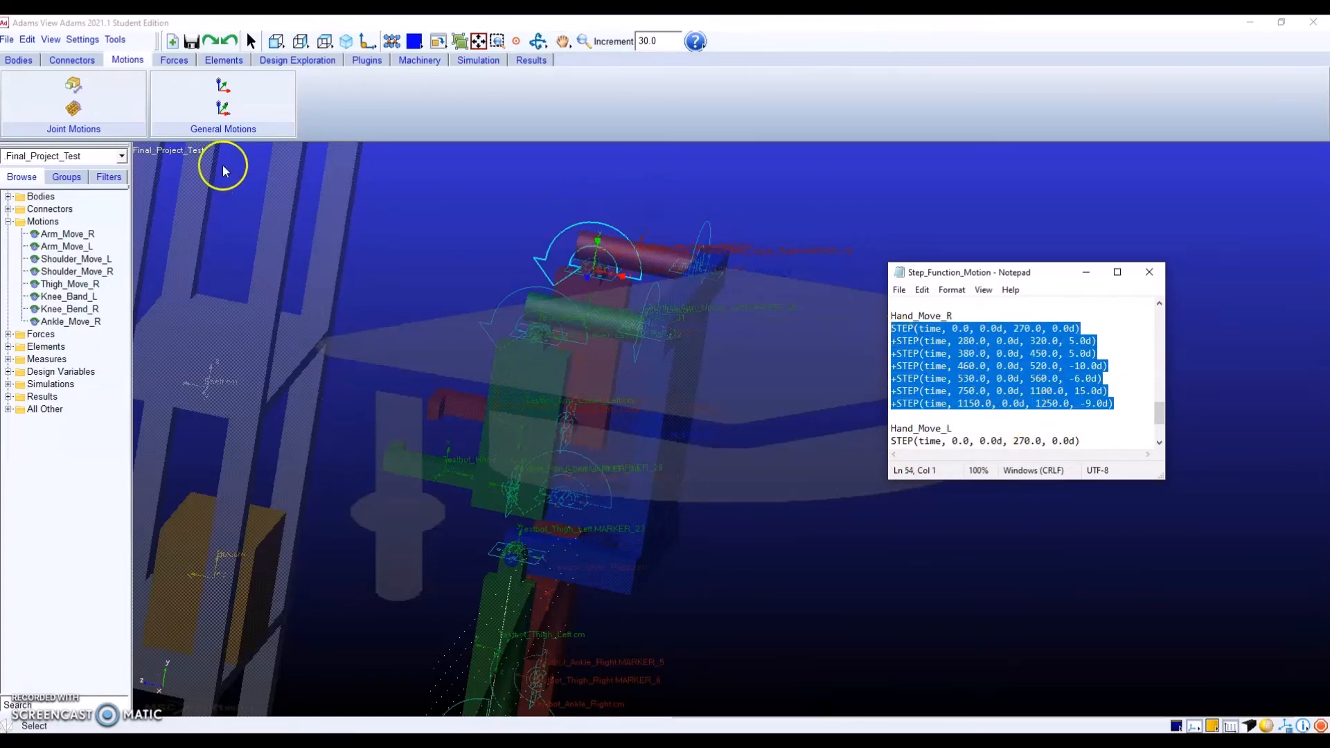
Add rotational joint motions to the robot's right arm-to-hand joint, Arm_To_Hand_R, and to the matching left arm-to-hand joint.
left_click(79, 106)
key("r")
left_click_drag(445, 441, 535, 451)
left_click(78, 117)
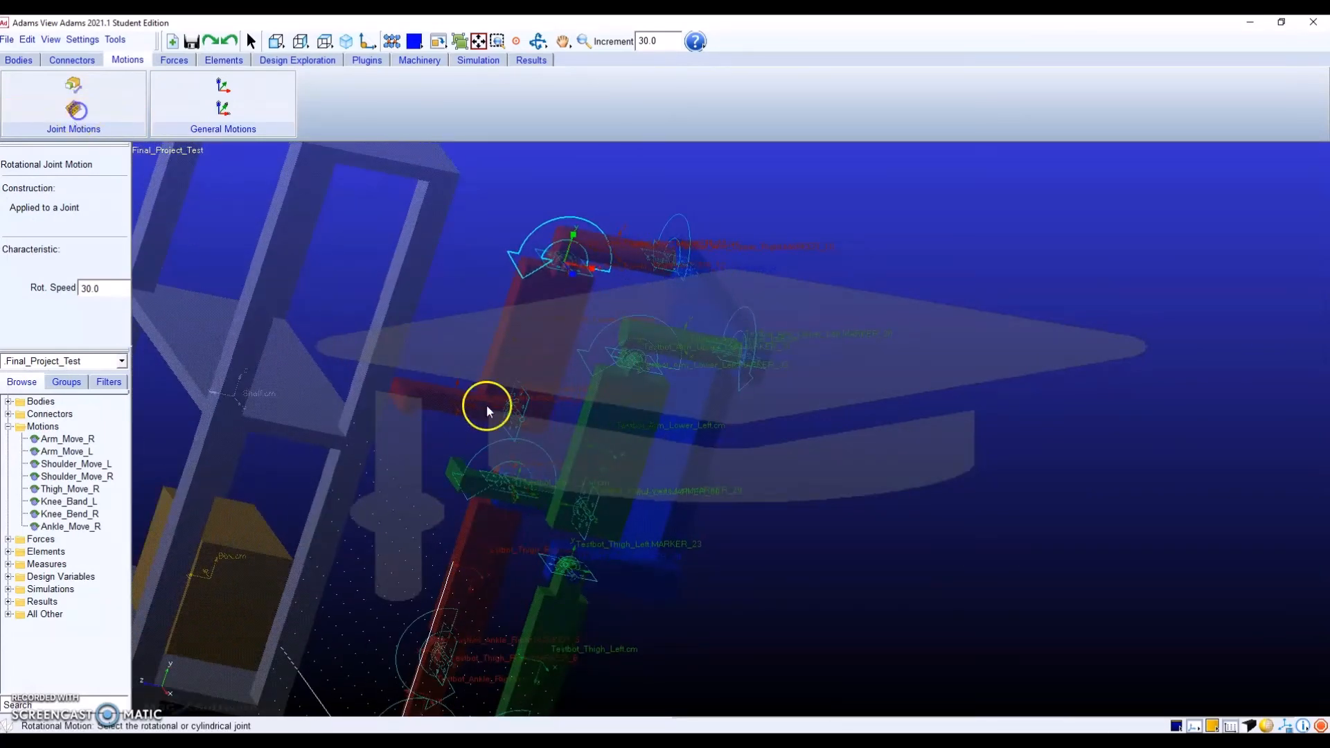
left_click(522, 405)
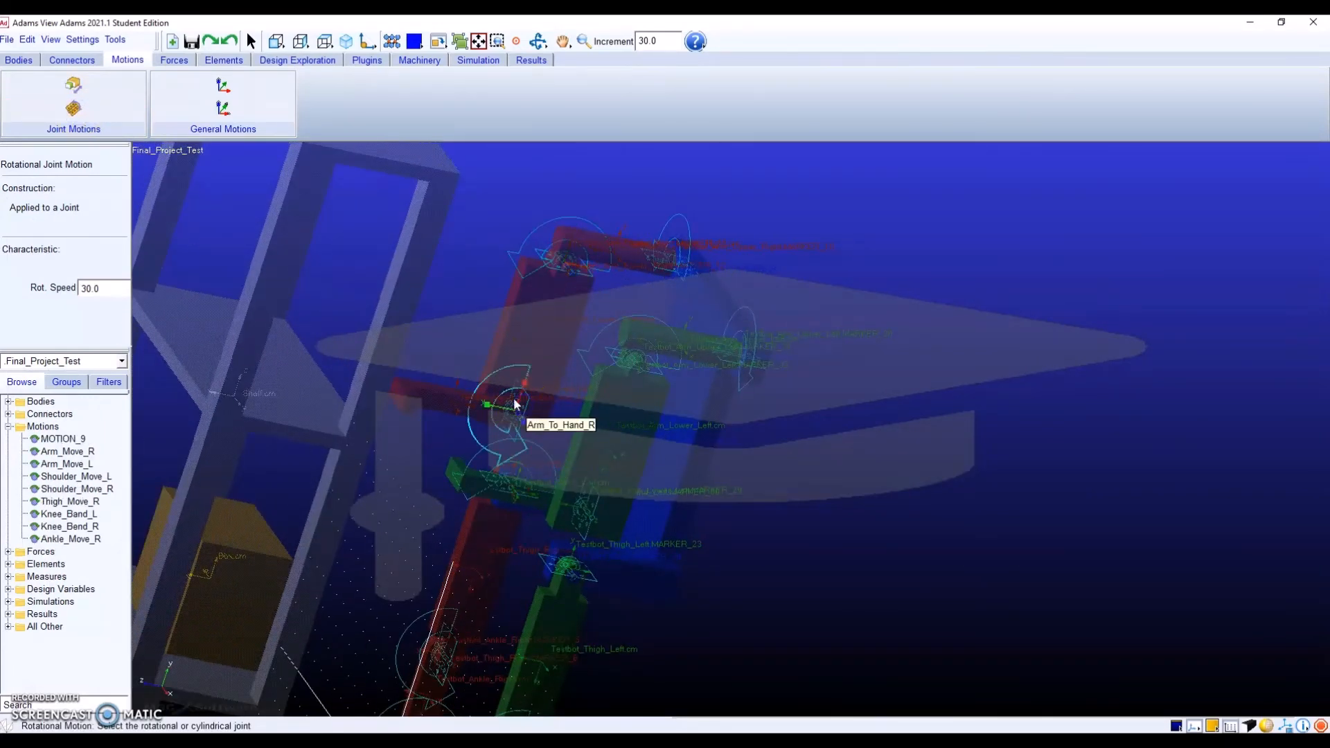
left_click(577, 514)
Try to rename the right arm-to-hand joint motion, MOTION_9, as Arm_Move_R.
right_click(79, 248)
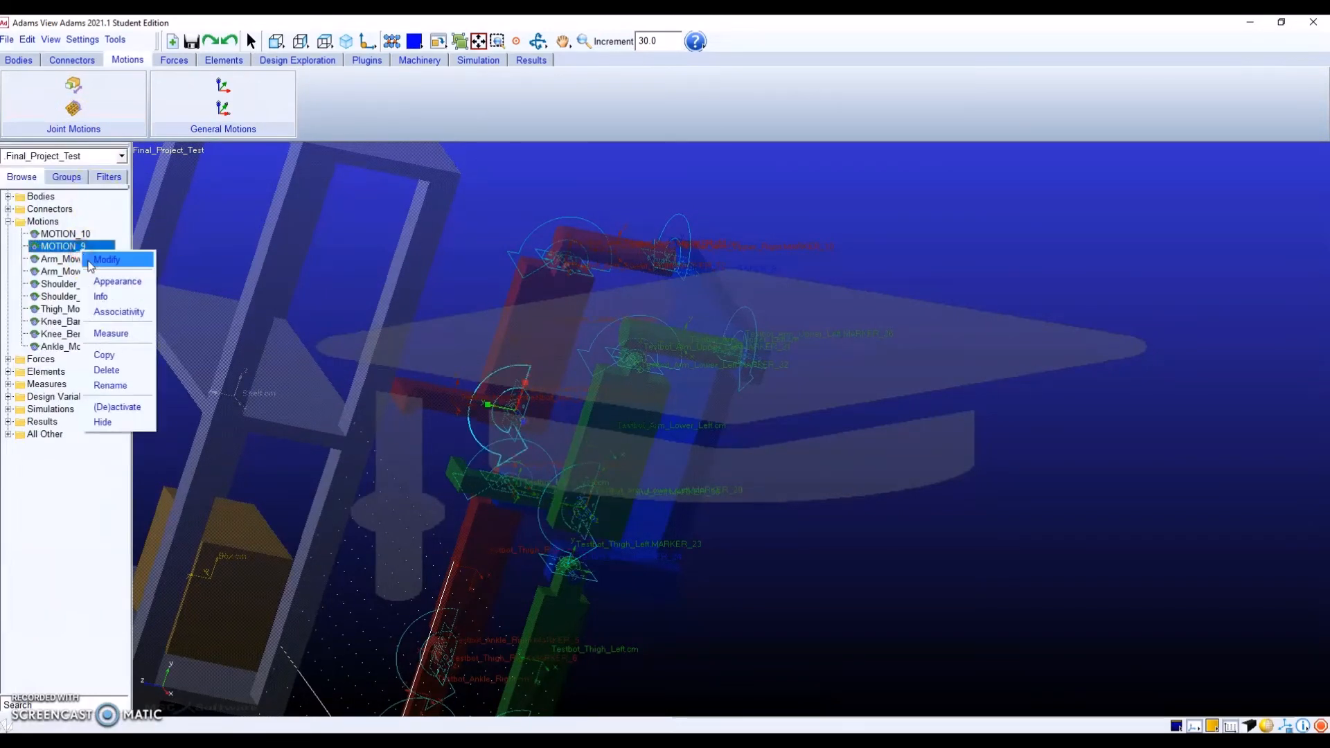
left_click(109, 385)
left_click_drag(295, 170, 196, 169)
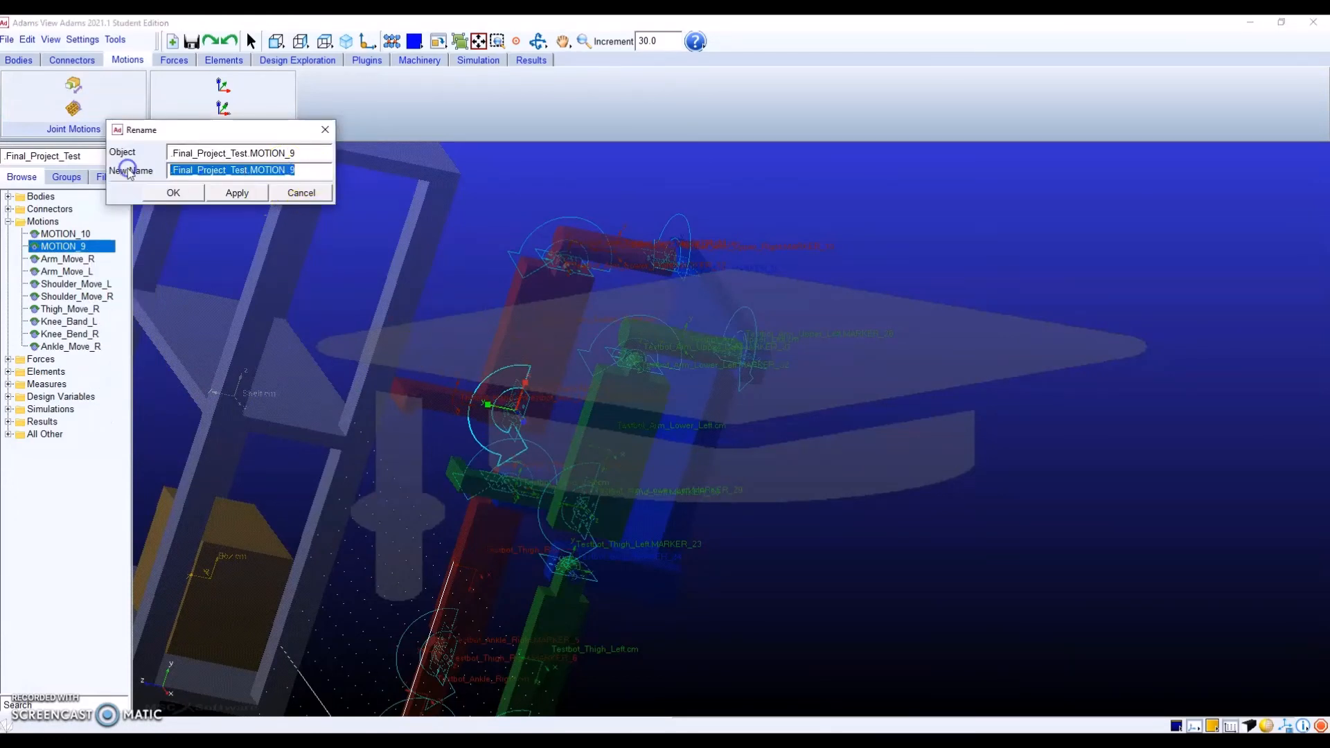
type(".Arm_Move_R")
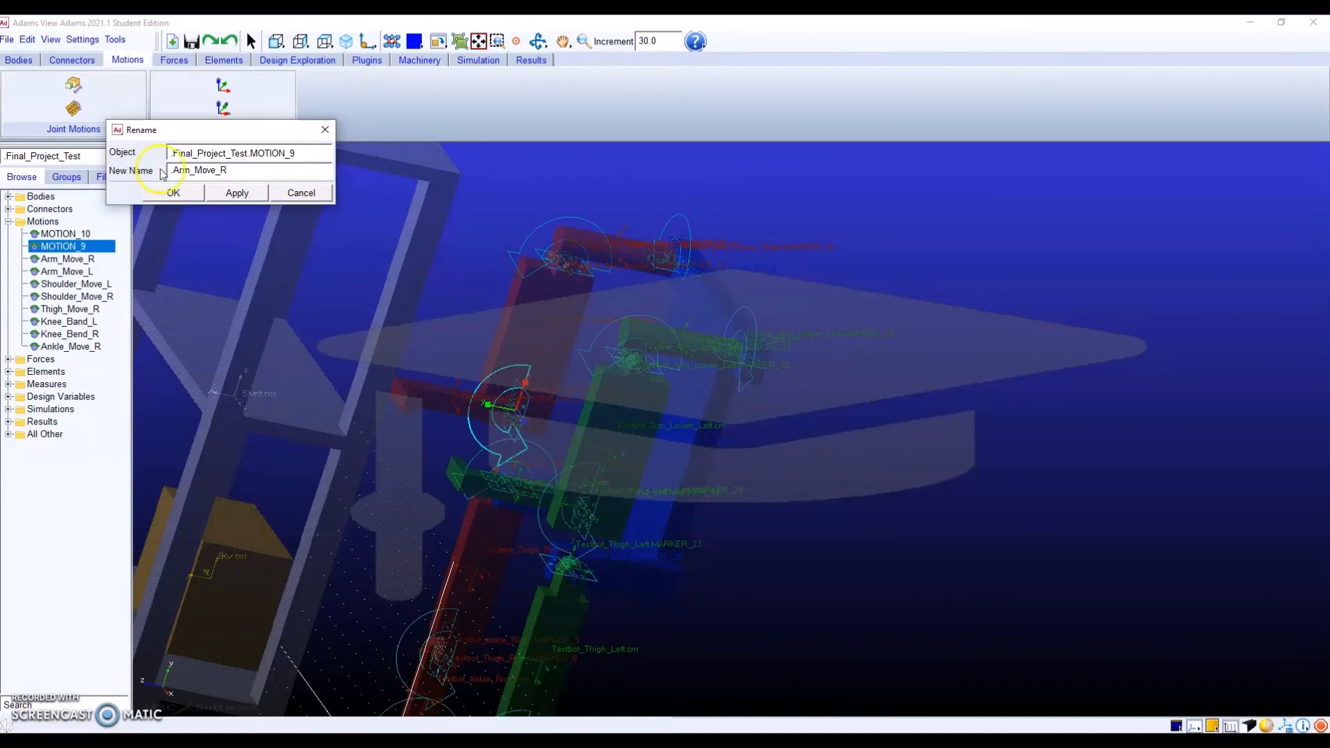
left_click(174, 192)
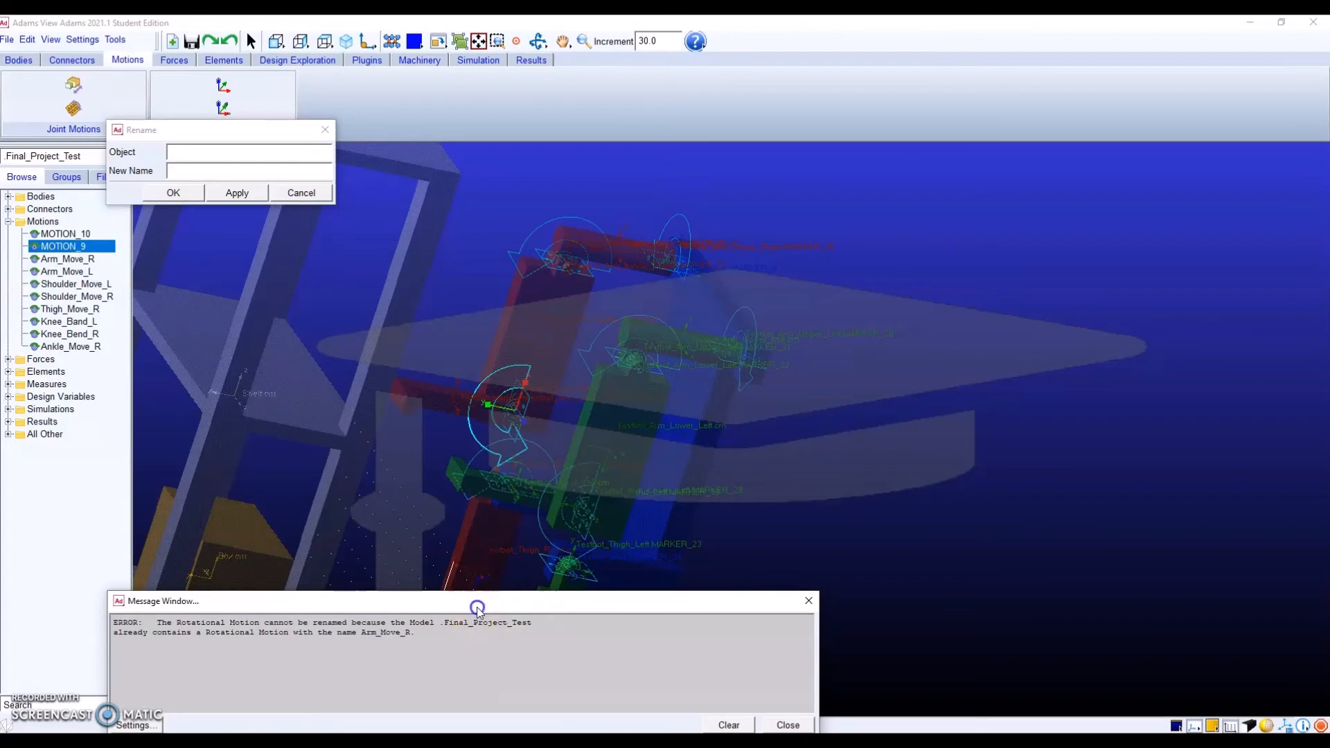
left_click_drag(477, 607, 585, 380)
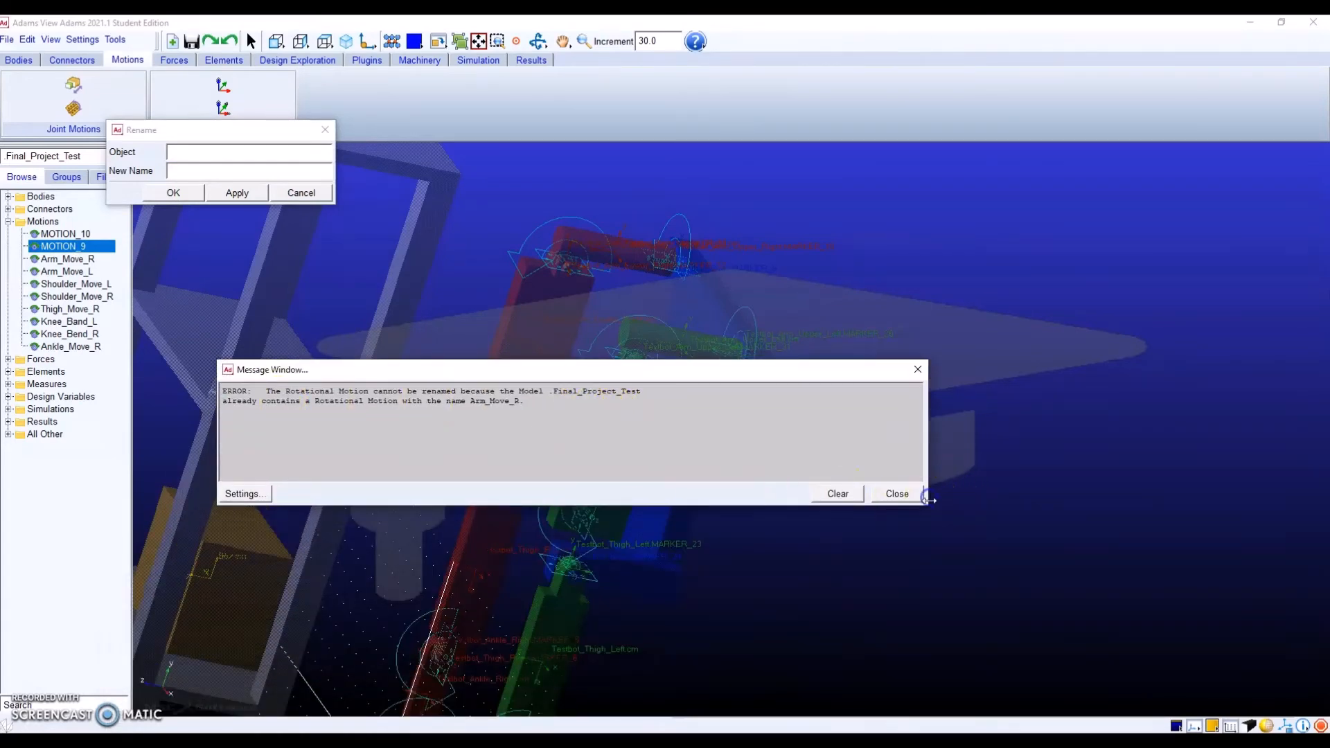
left_click(898, 498)
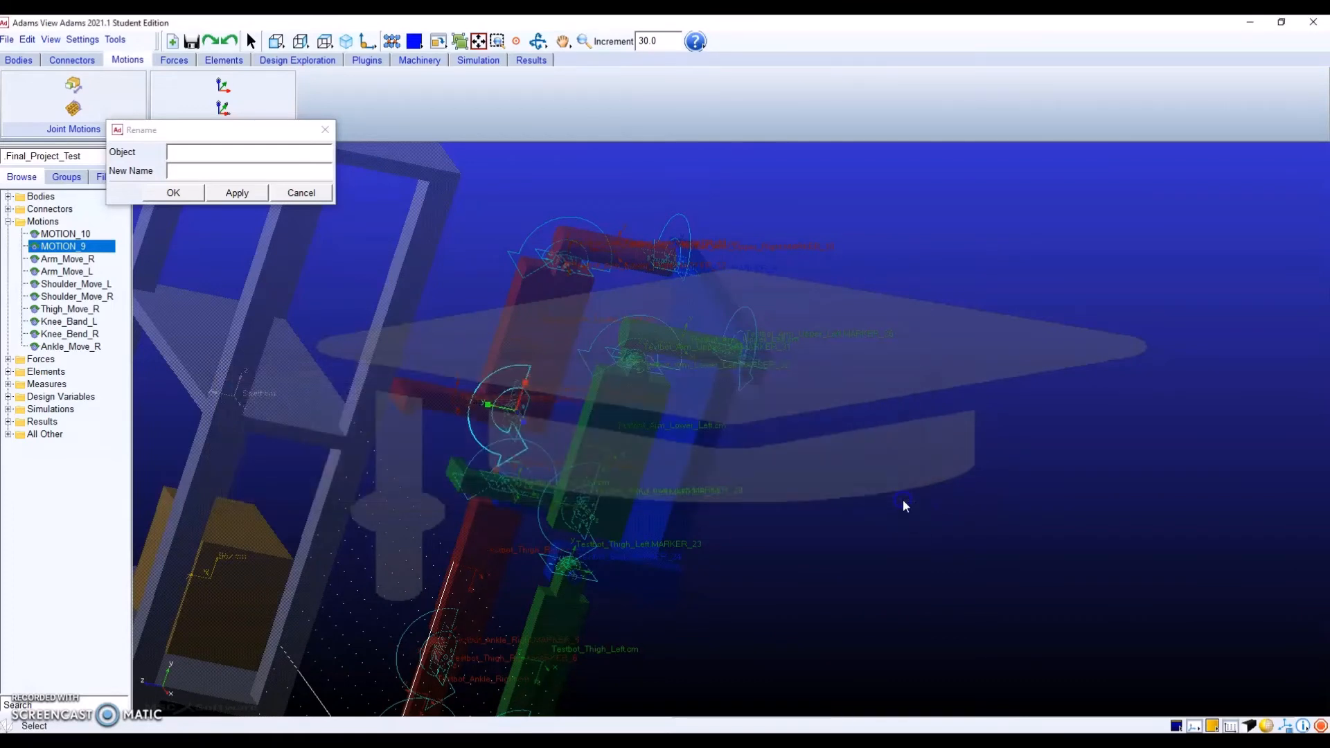
left_click(322, 196)
left_click(84, 247)
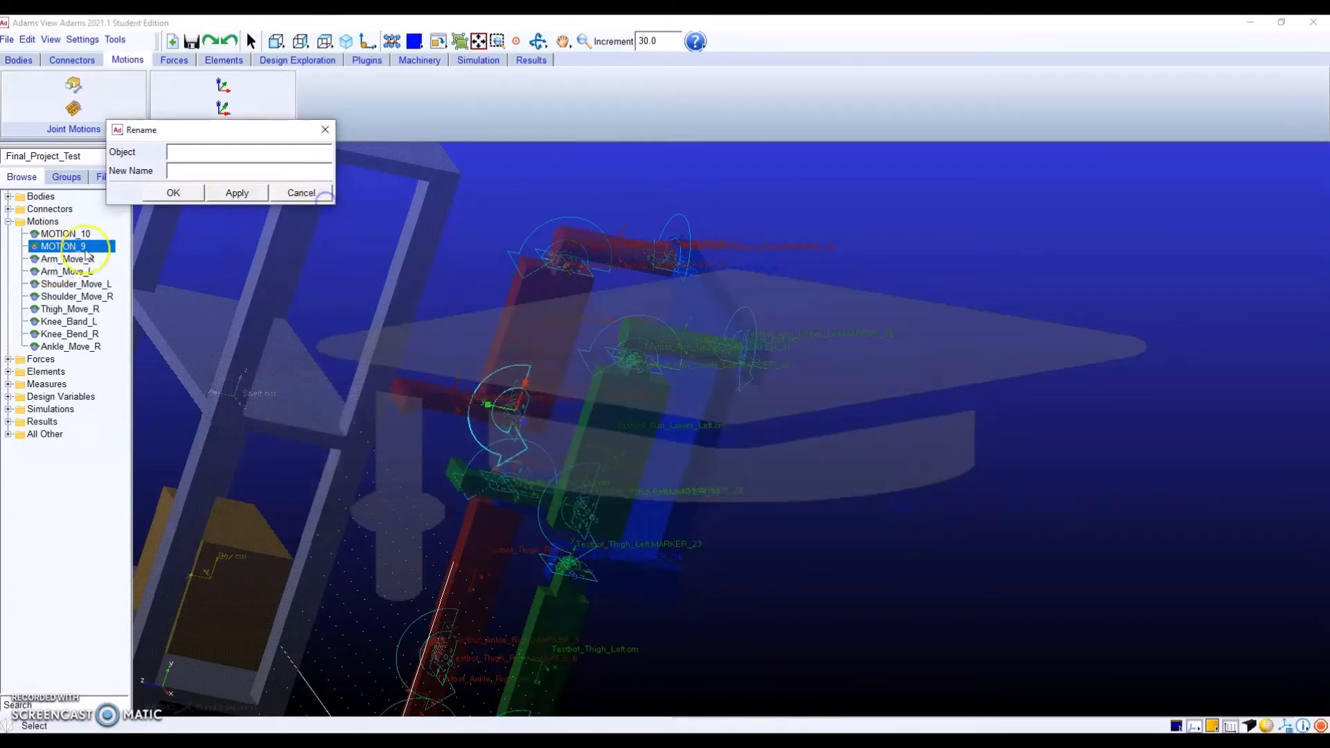
left_click(306, 191)
left_click(90, 256)
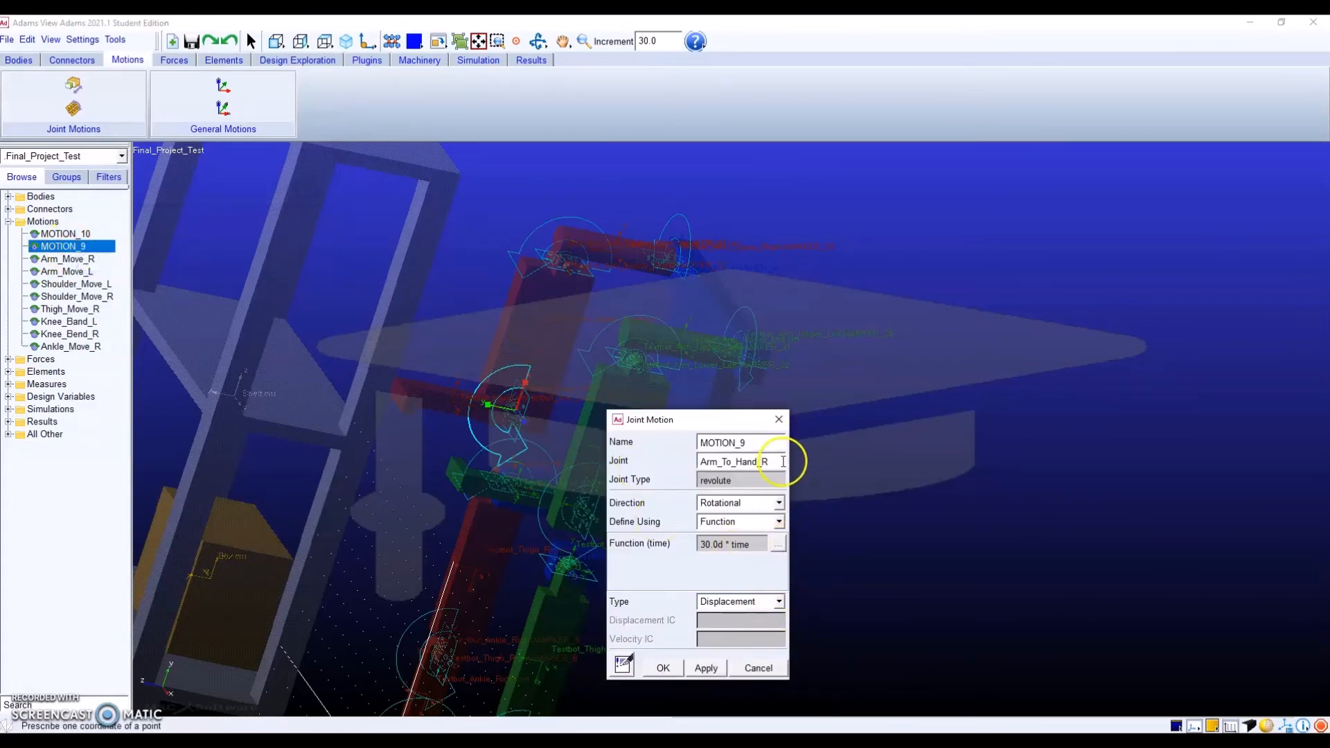
left_click(758, 667)
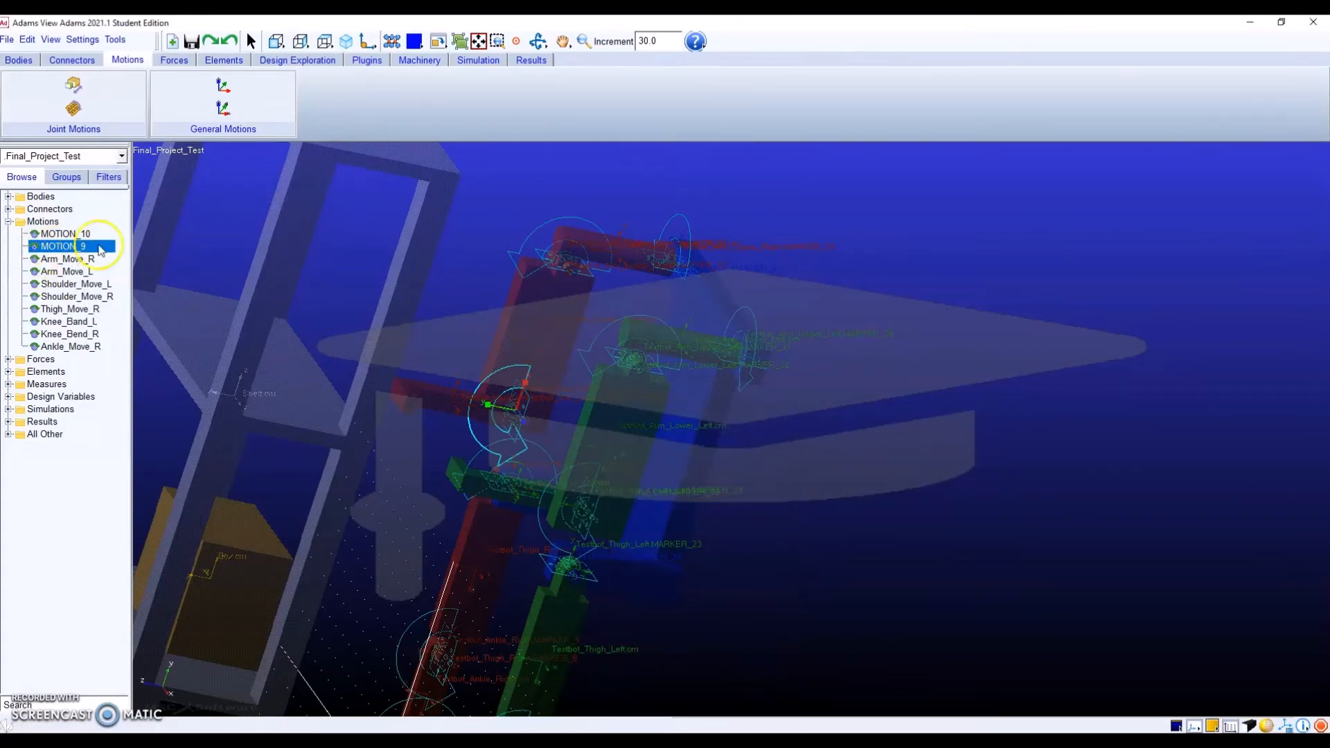
Rename the right arm-to-hand joint motion, MOTION_9, as Hand_Move_R.
right_click(100, 249)
left_click(142, 377)
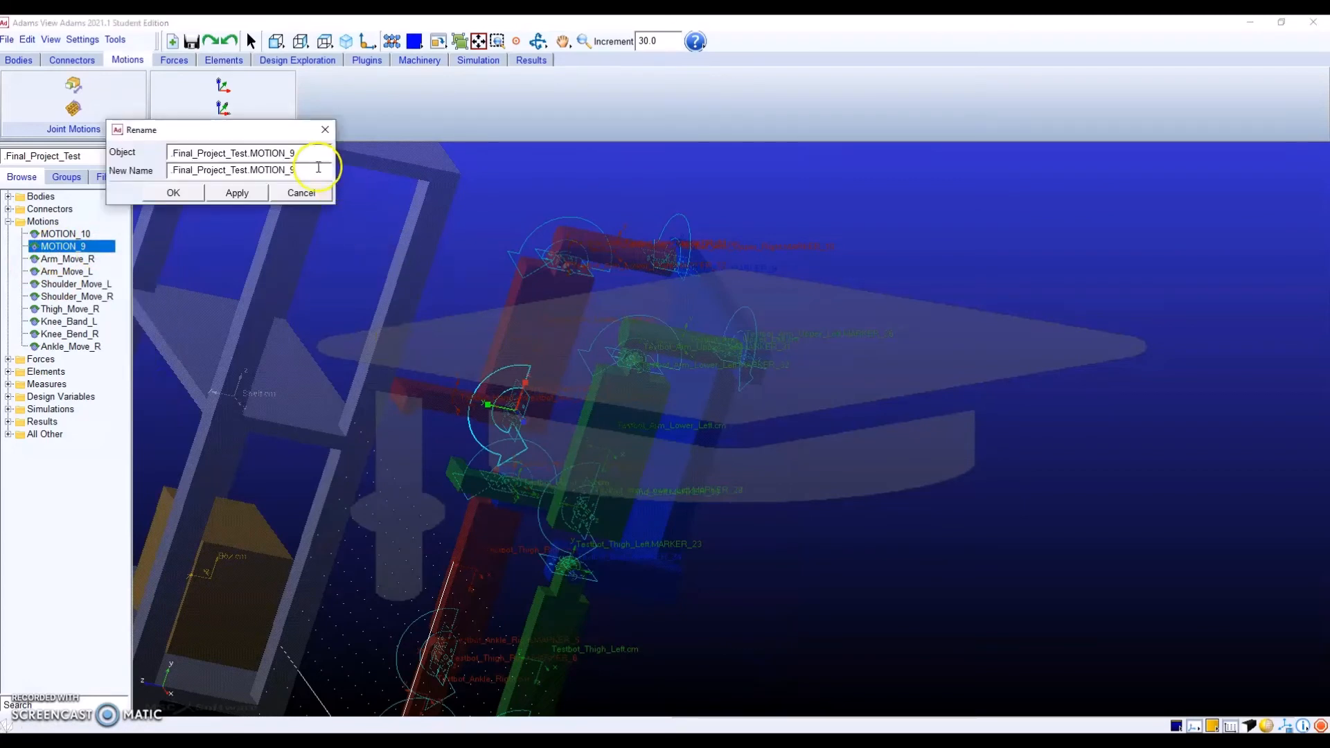
key("BackSpace")
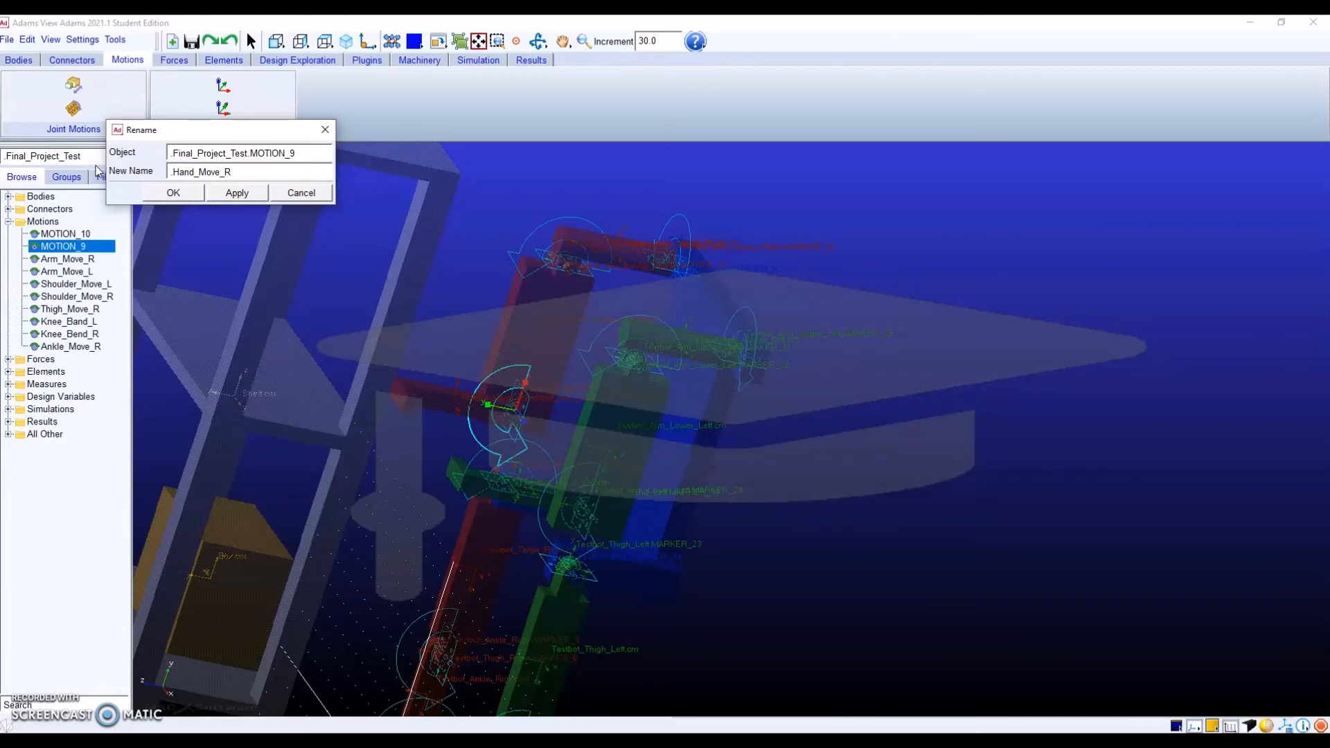
type(".Hand_Move_R")
left_click(174, 193)
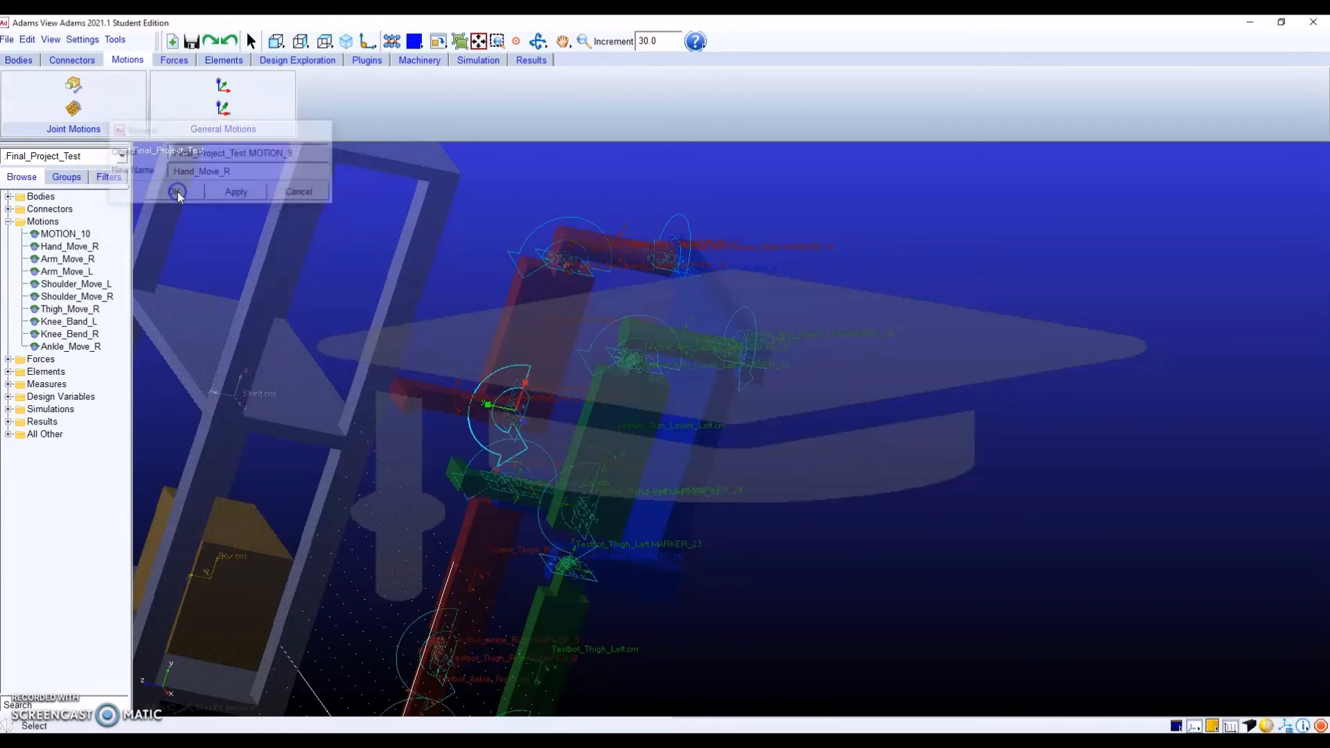
Rename the left arm-to-hand joint motion, MOTION_10, as Hand_Move_L.
right_click(95, 238)
left_click(132, 365)
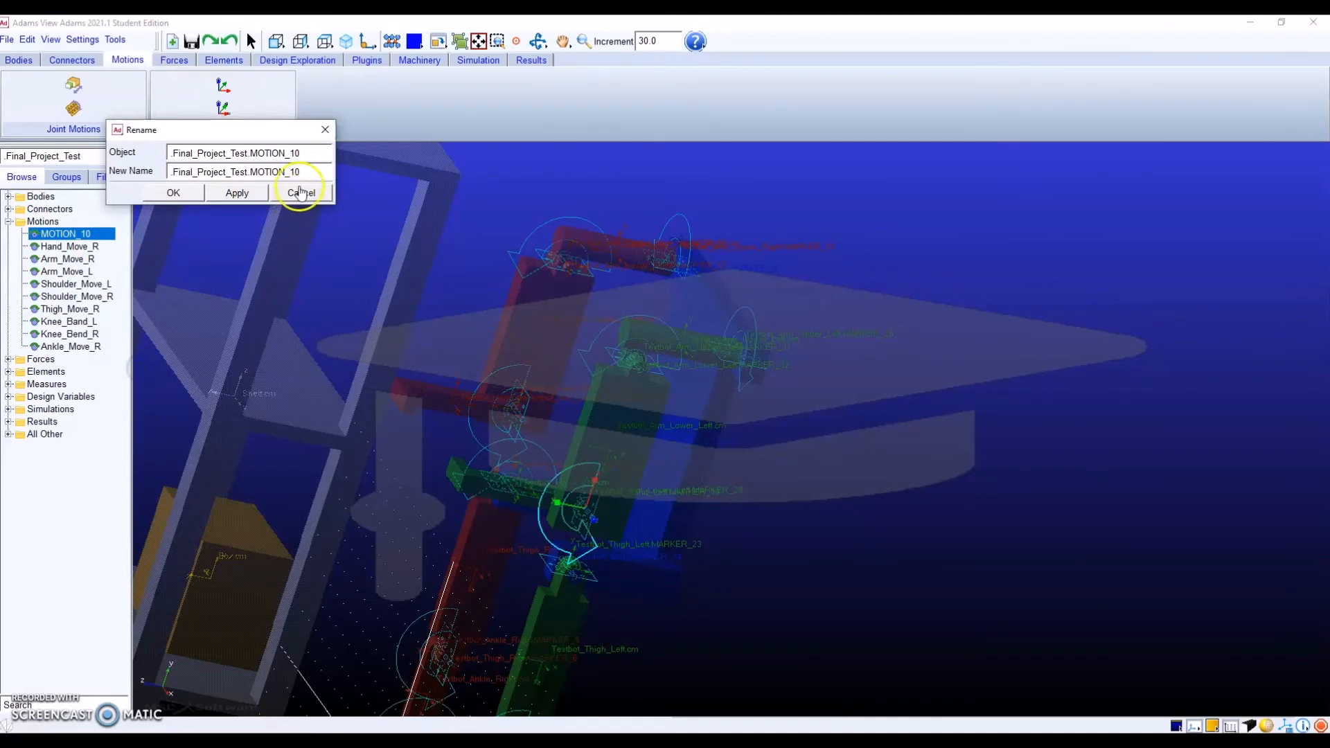
left_click_drag(171, 172, 284, 172)
key("BackSpace")
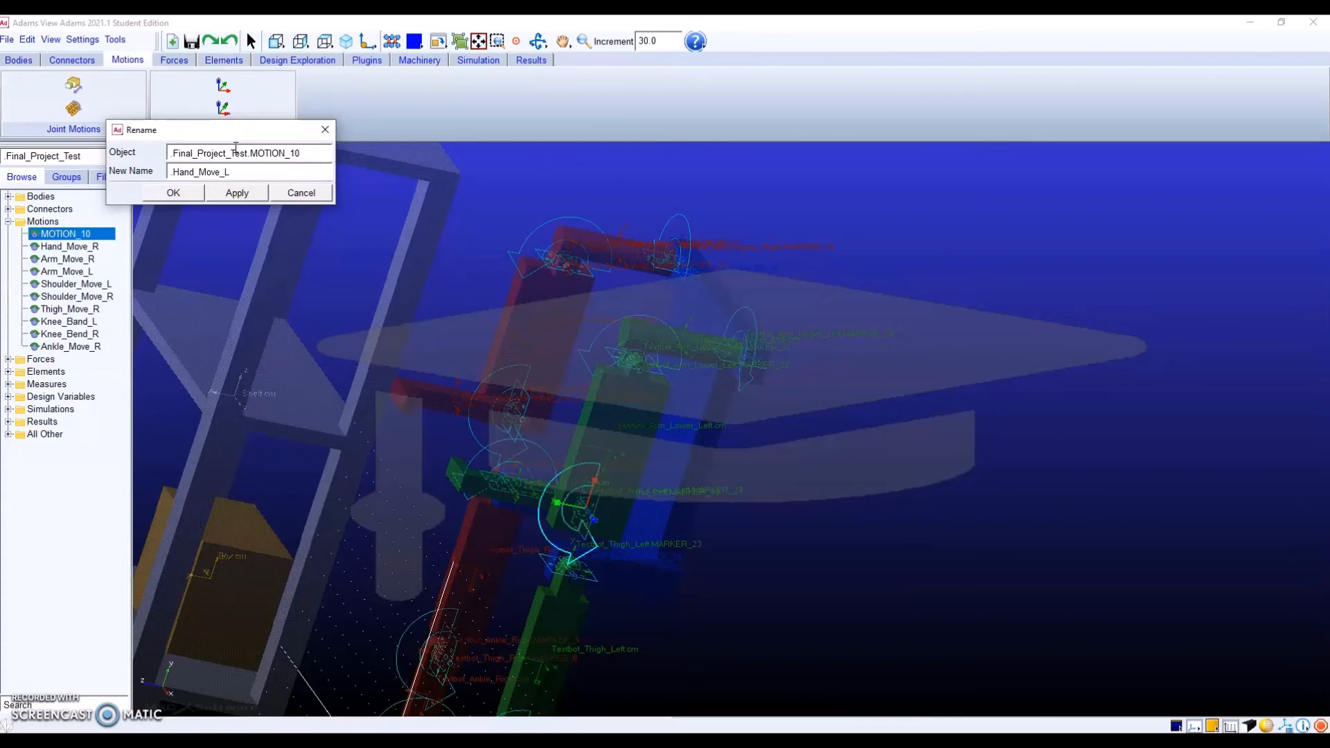
left_click(201, 194)
Replace the Hand_Move_R motion's time function with the copied STEP terms, and accept the function and joint motion.
right_click(104, 246)
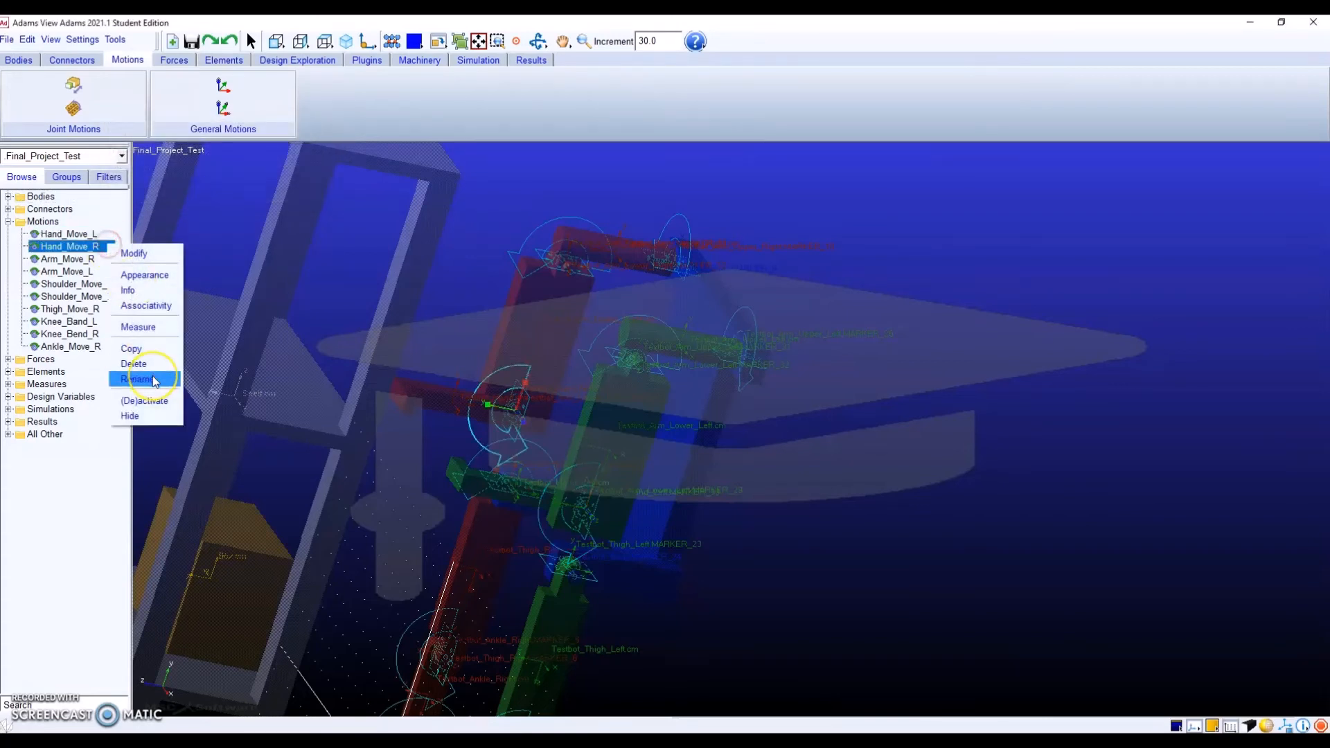
left_click(135, 253)
left_click(779, 545)
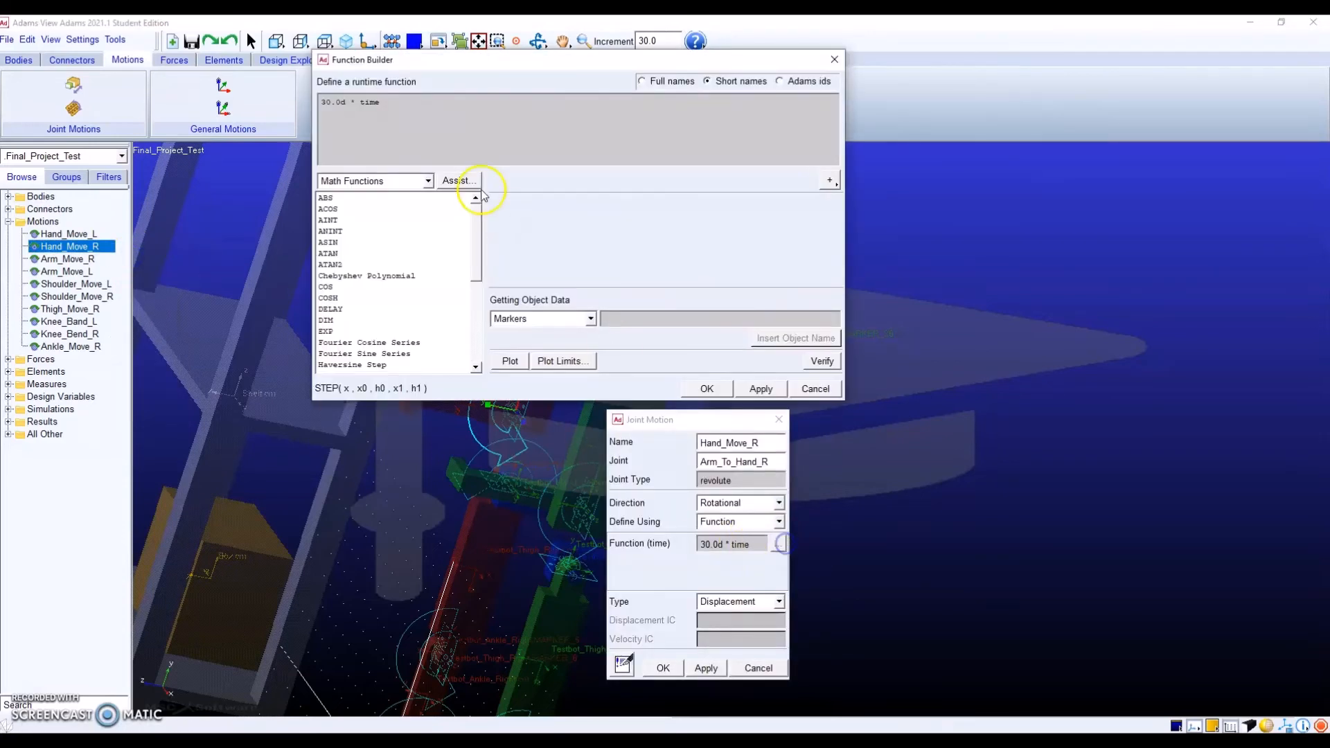
left_click_drag(439, 116, 291, 103)
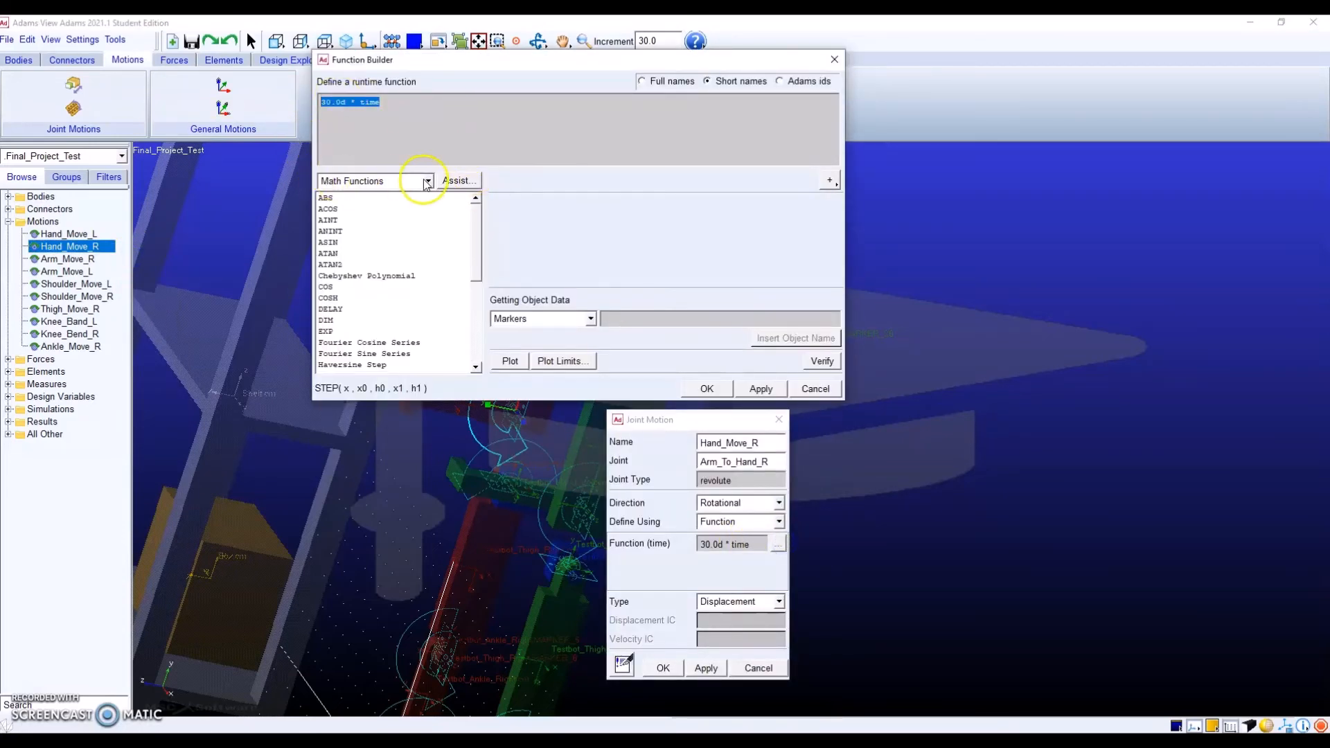
key("ctrl+v")
scroll(589, 134, "down", 1)
left_click(752, 396)
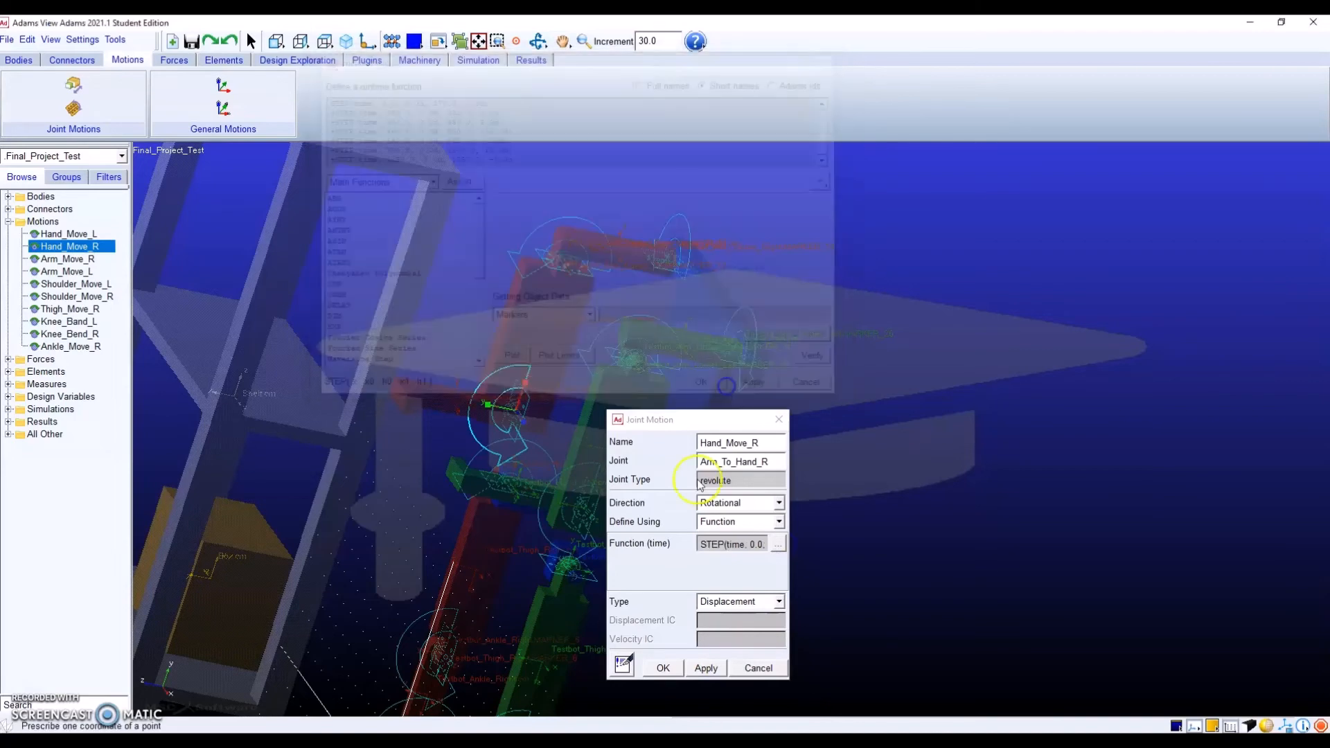
left_click(662, 666)
Replace the Hand_Move_L motion's time function with the same copied STEP terms, and accept the function and joint motion.
double_click(88, 236)
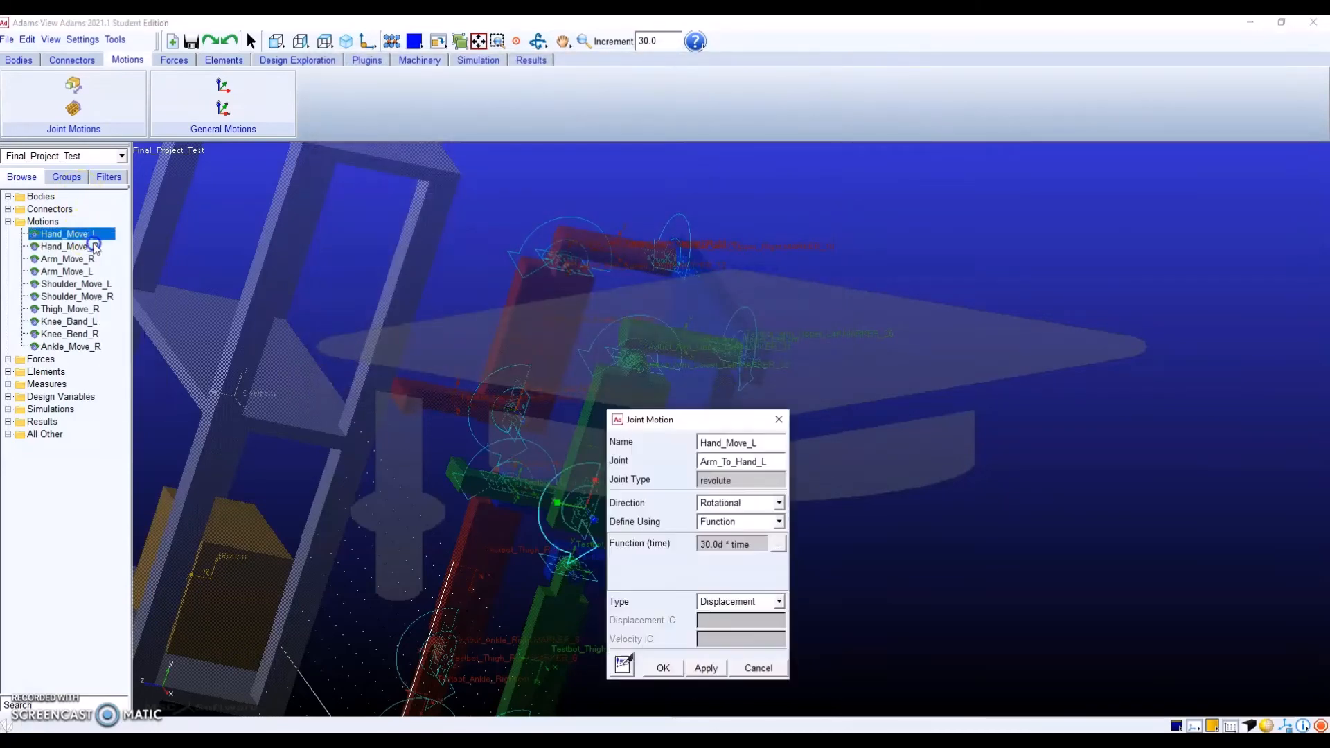
left_click(777, 543)
left_click_drag(321, 102, 395, 94)
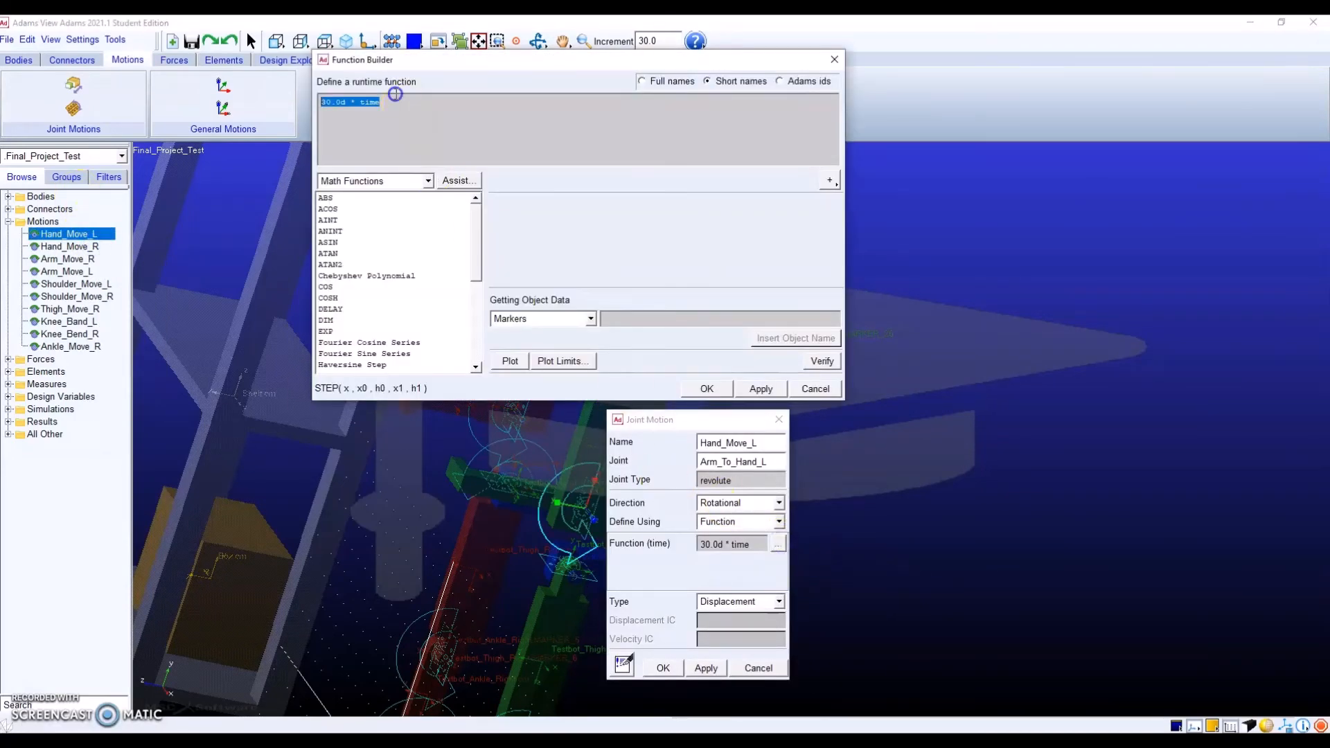
key("ctrl+v")
left_click(707, 388)
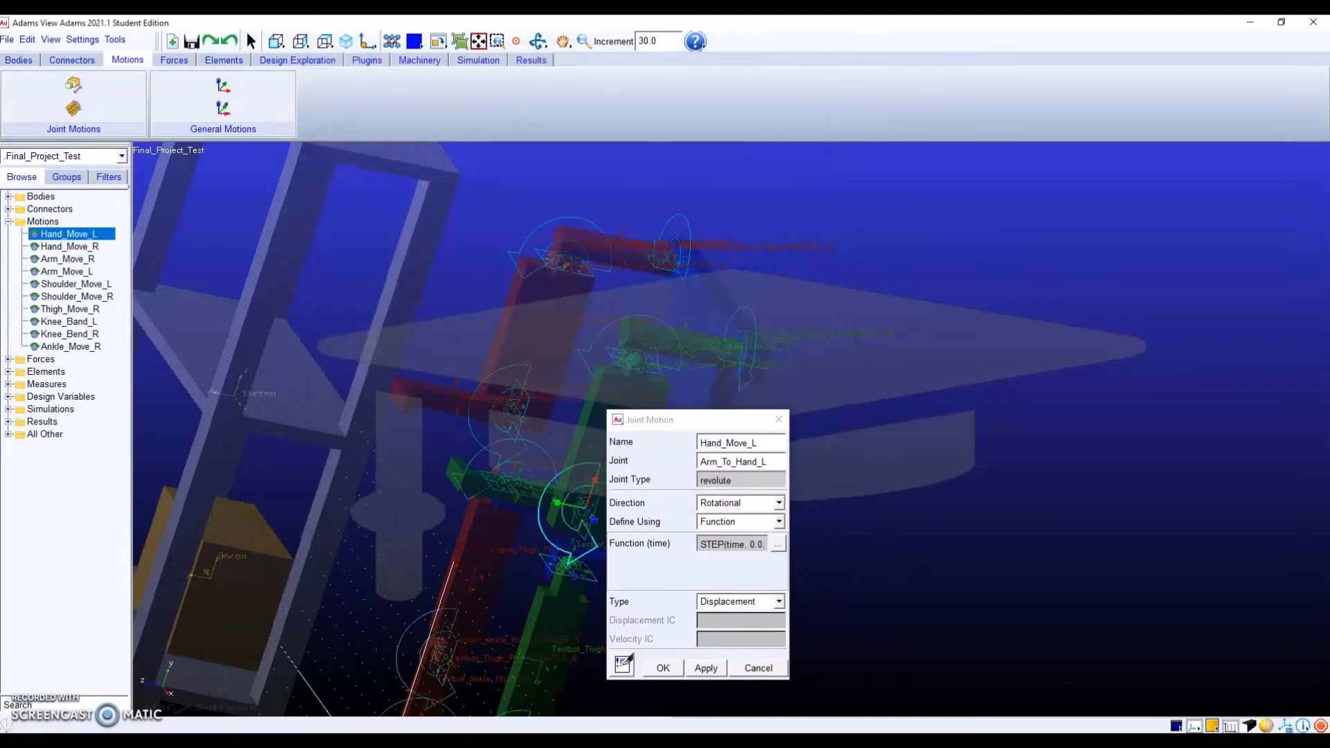
left_click(663, 668)
Save the model with all of its joint motions defined.
key("z")
left_click_drag(495, 407, 499, 436)
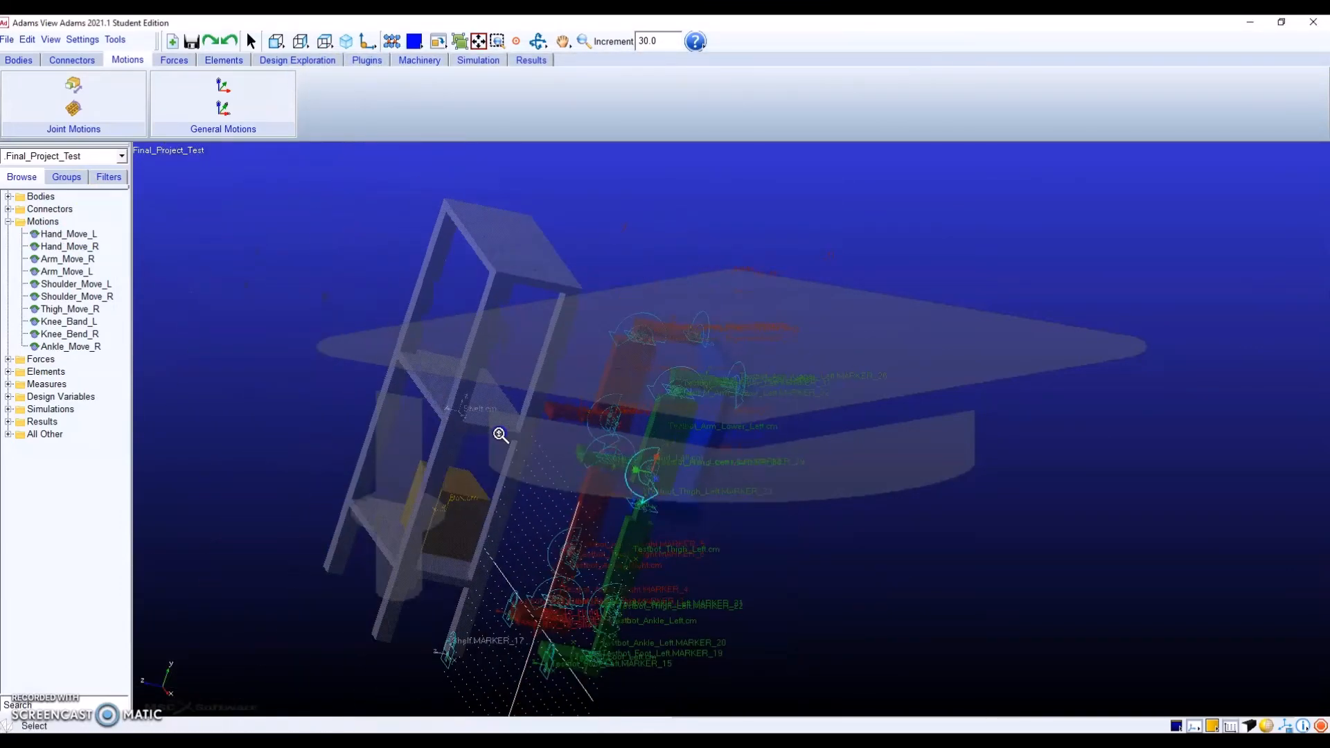
key("r")
left_click_drag(602, 482, 425, 534)
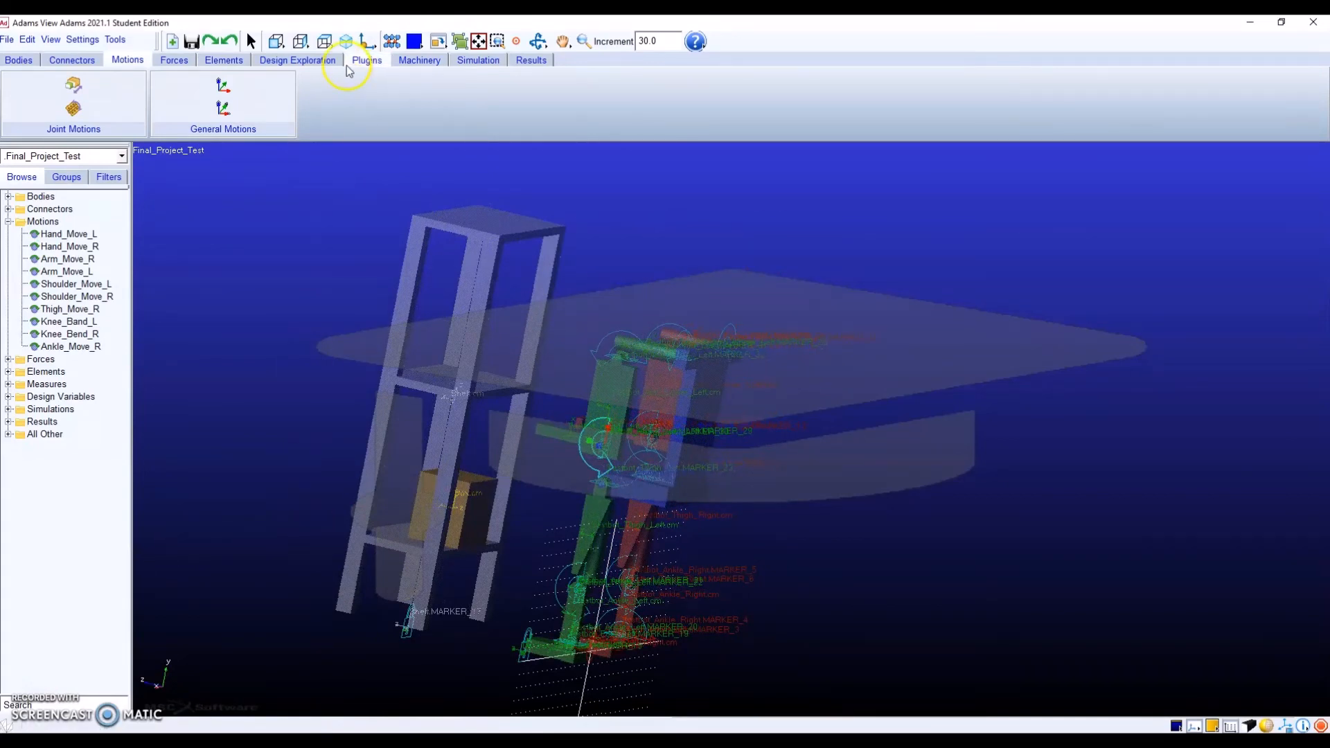
left_click(477, 60)
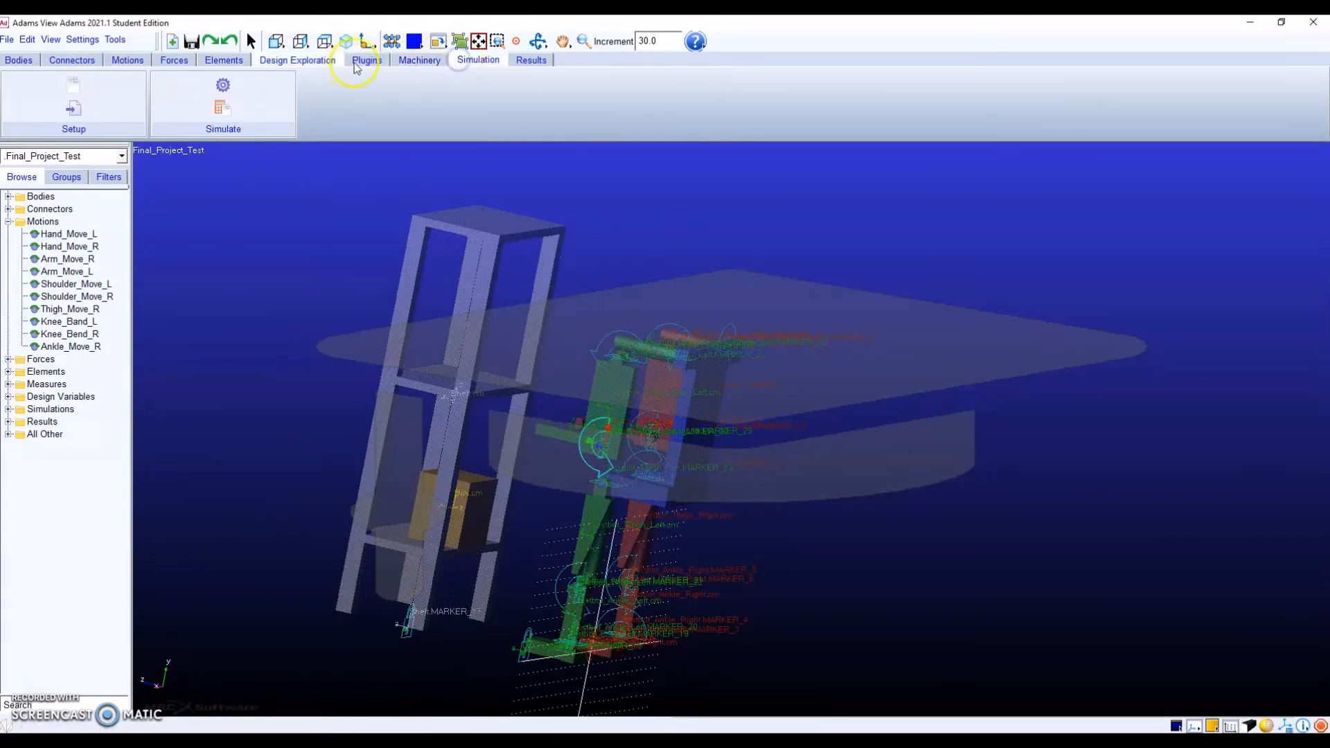
left_click(191, 41)
left_click(609, 395)
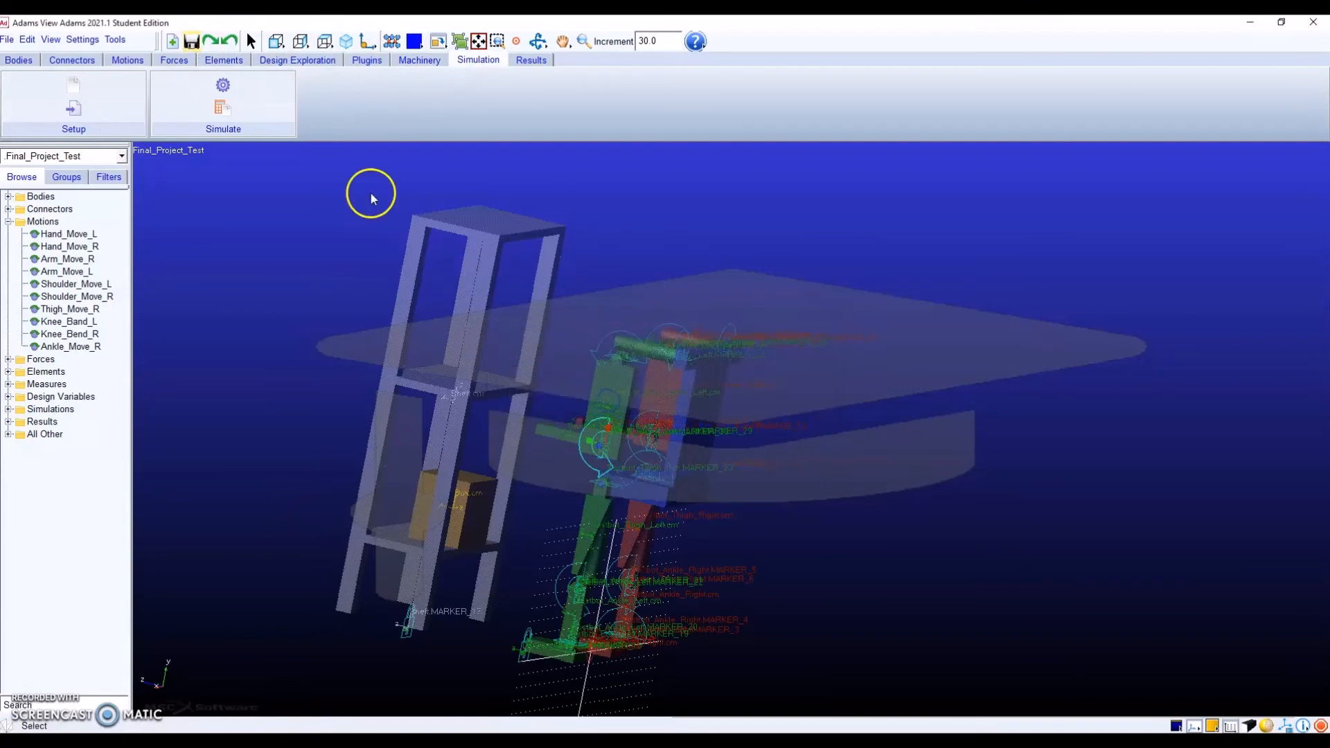
Open the interactive simulation controls and set the end time to 1250 and the number of steps to 2000.
left_click(286, 125)
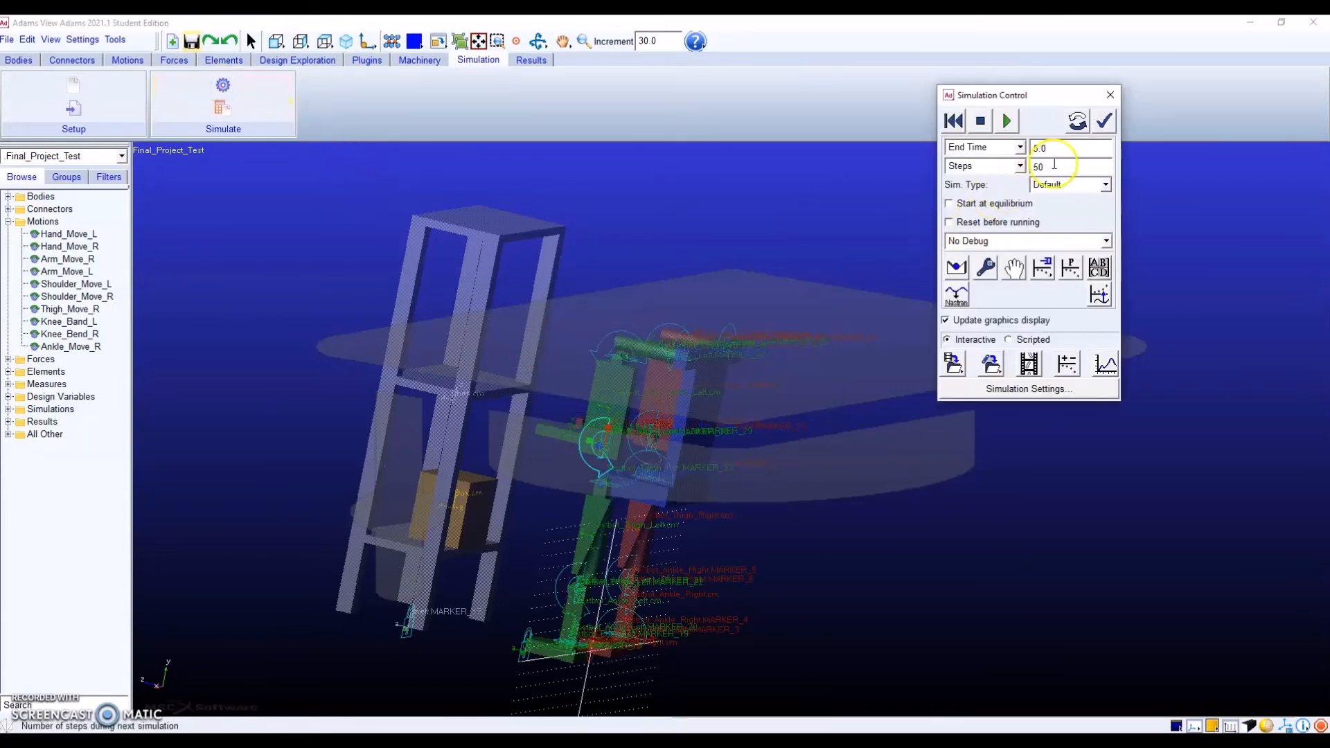
double_click(1058, 147)
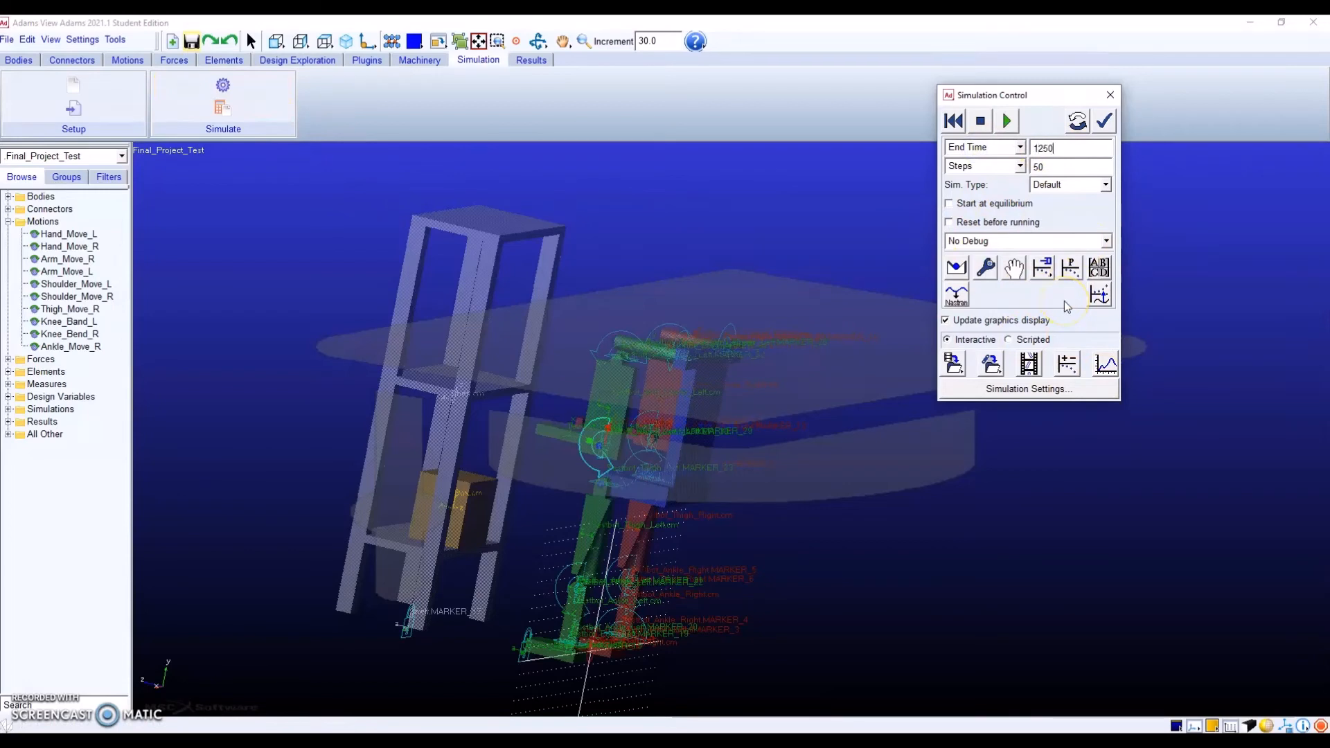
left_click_drag(1074, 165, 990, 165)
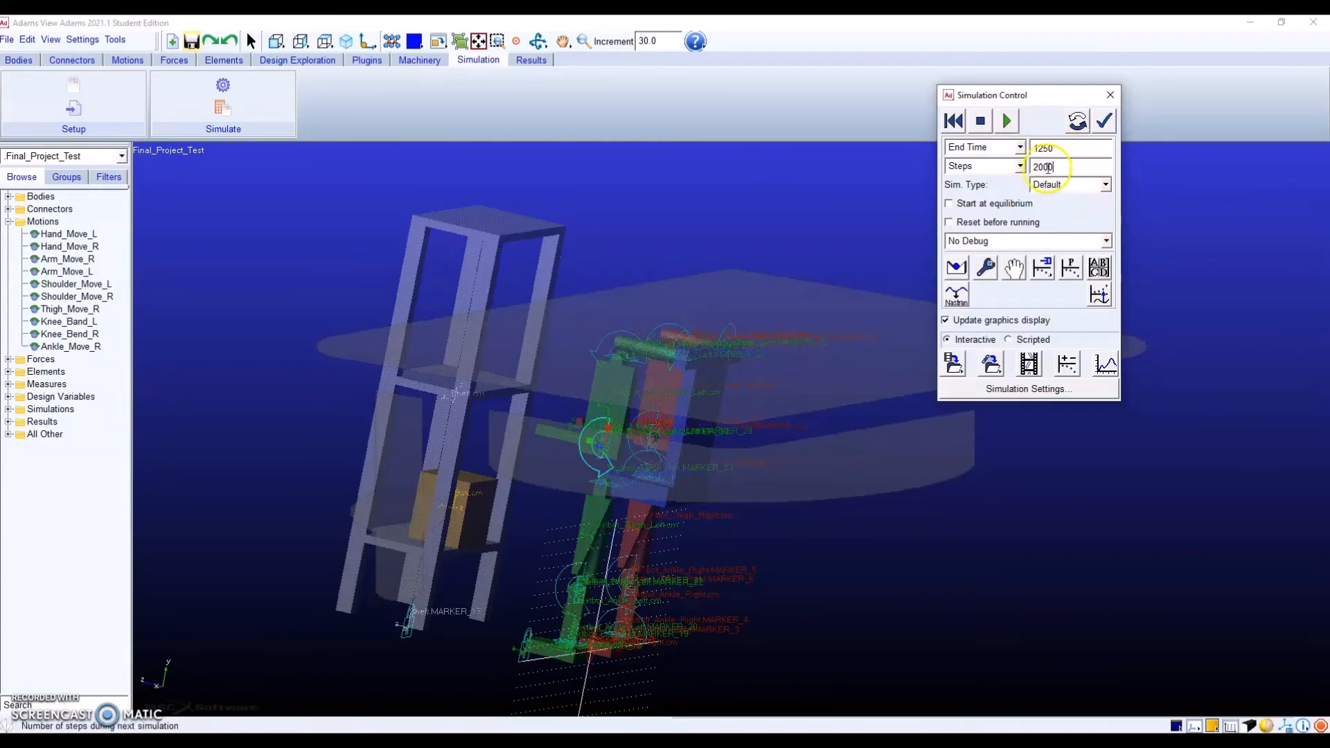
Start the simulation of the robot and shelf model, and stop the run before its end time.
left_click(703, 445)
key("r")
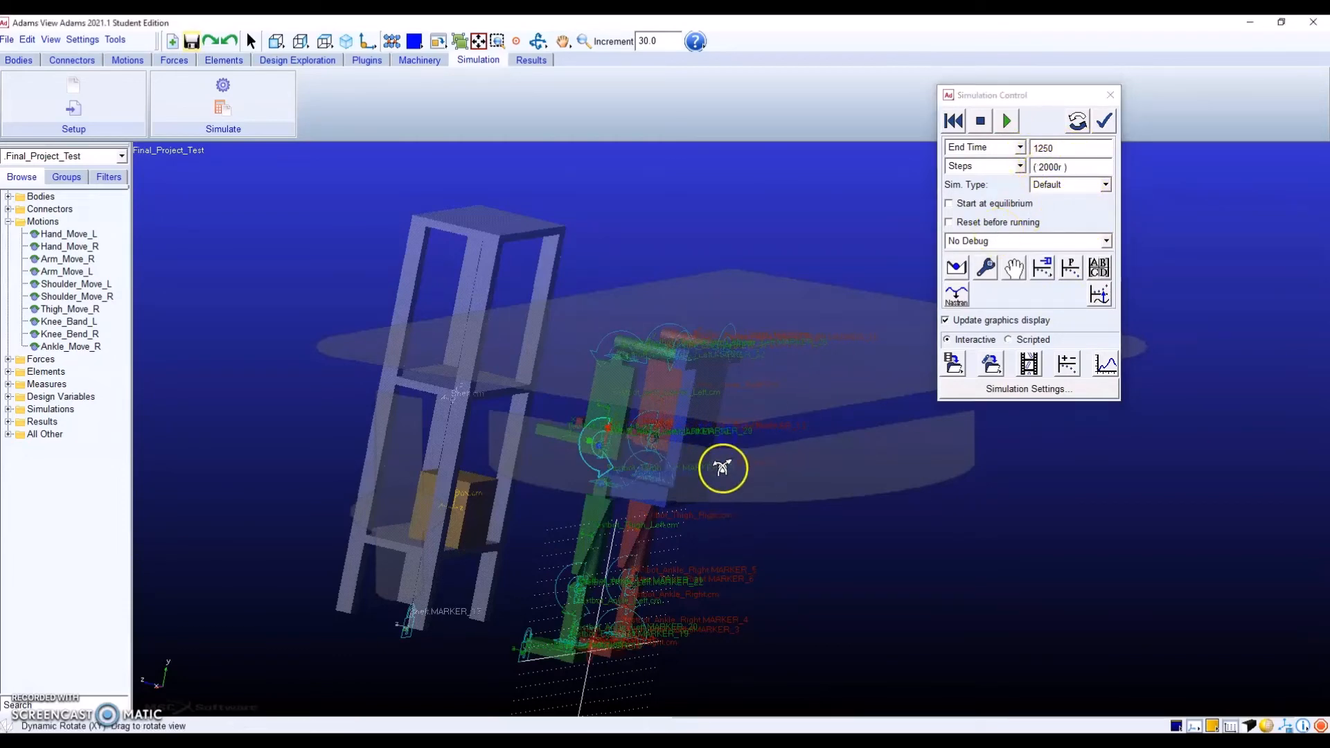
left_click_drag(704, 483, 667, 475)
left_click(999, 122)
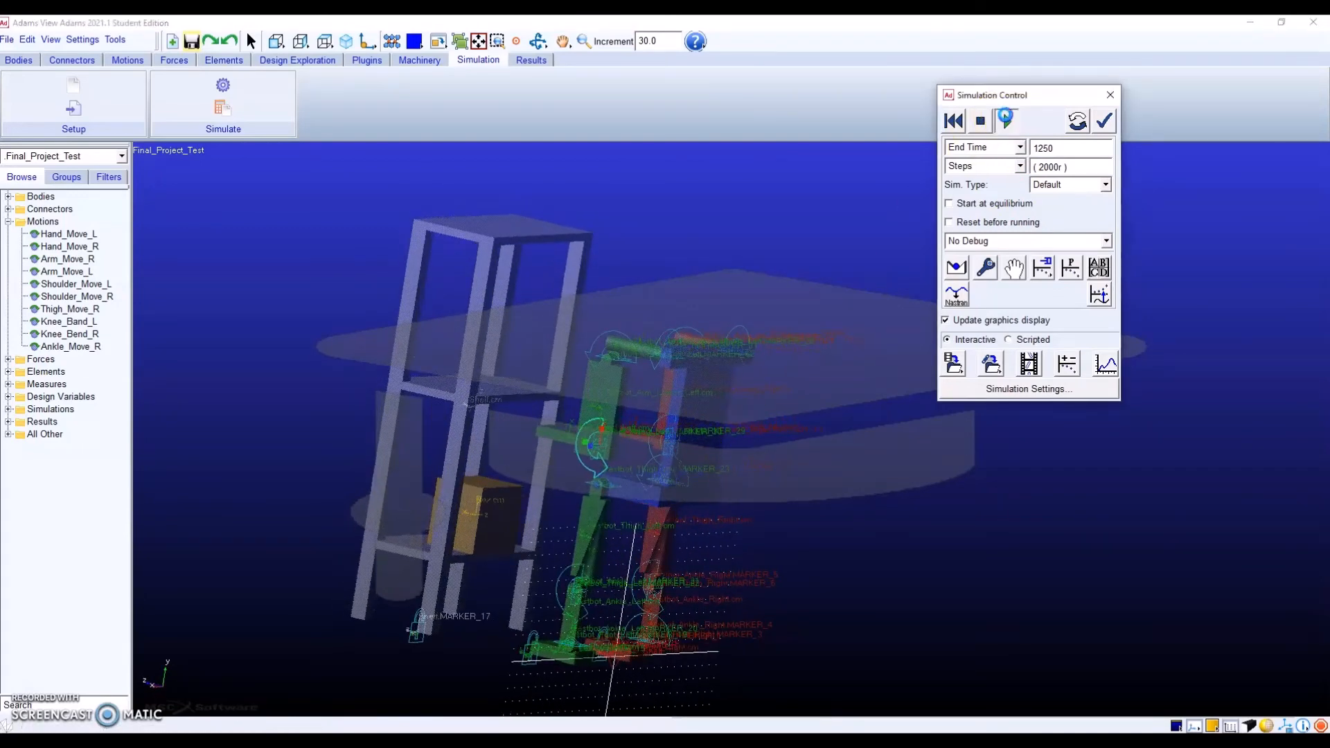
left_click(1005, 123)
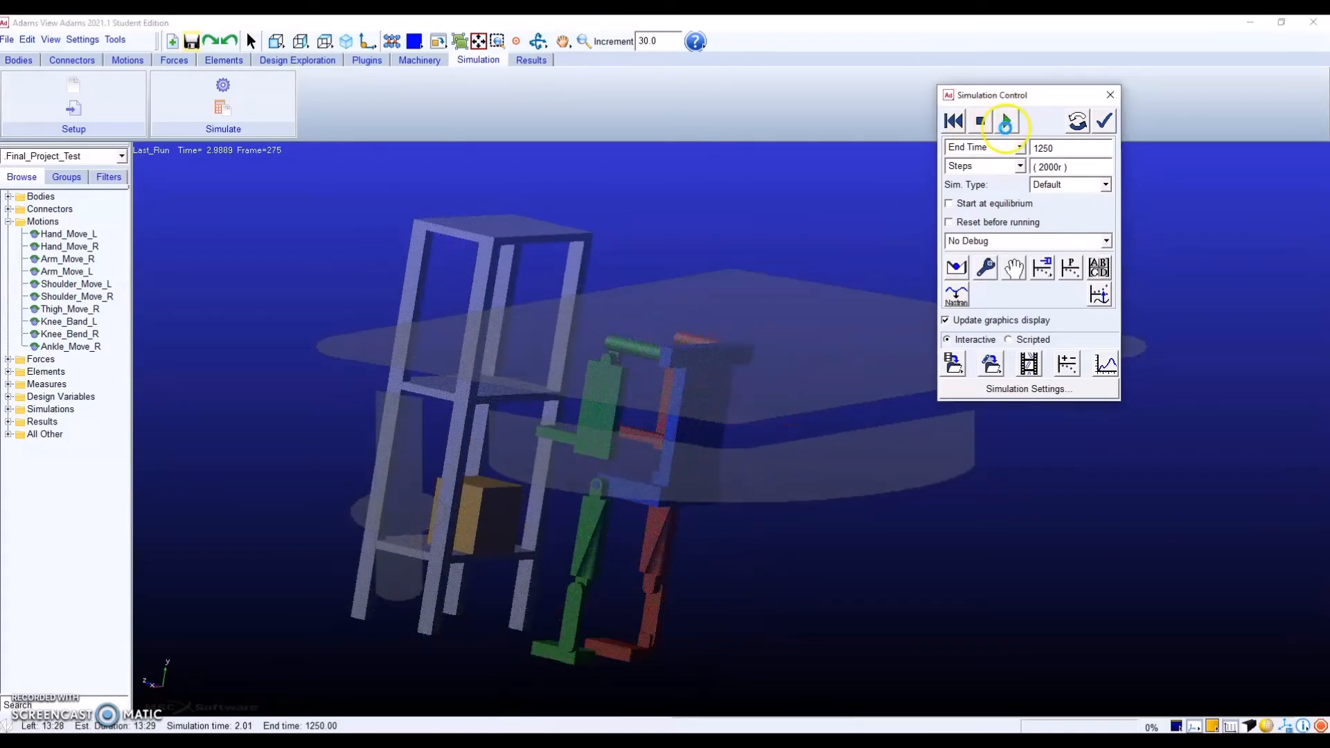
left_click(1003, 122)
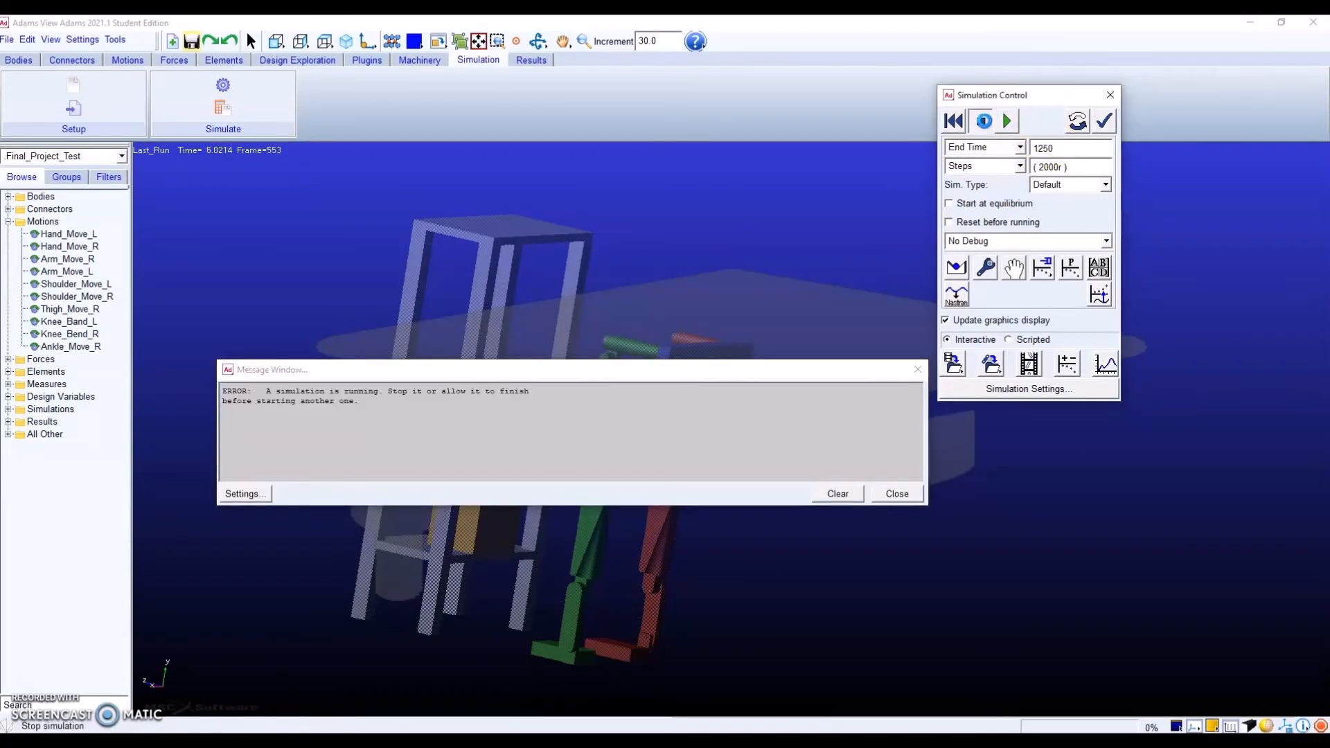
left_click(913, 492)
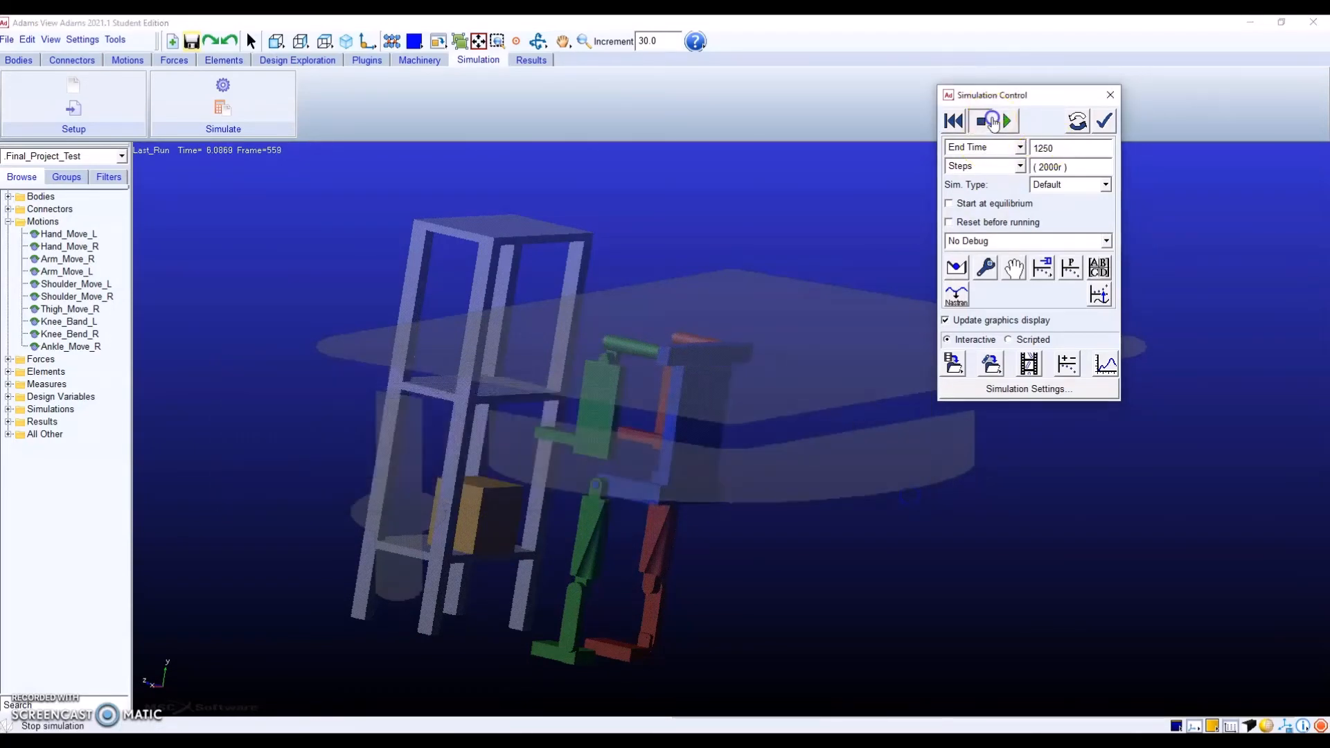
Correct the simulation's number of steps to 2000.
left_click(1077, 165)
double_click(1076, 167)
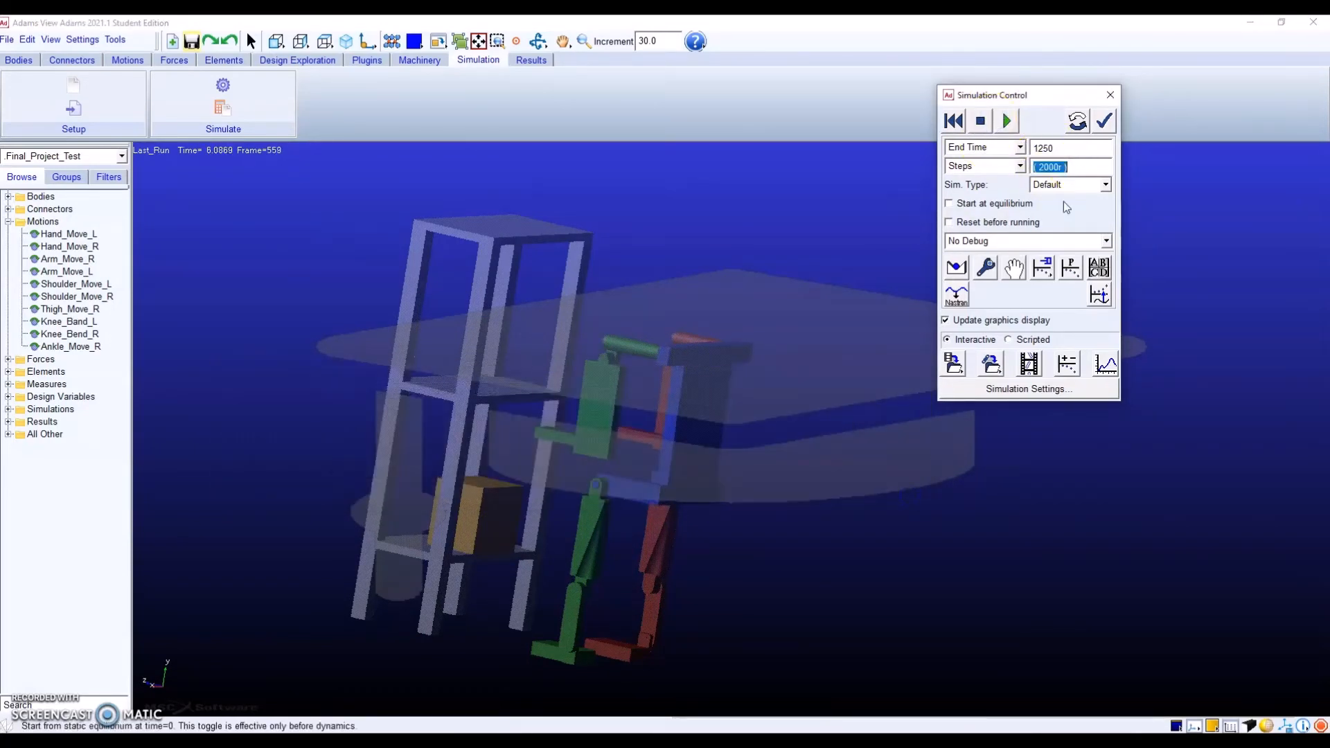
type("2000")
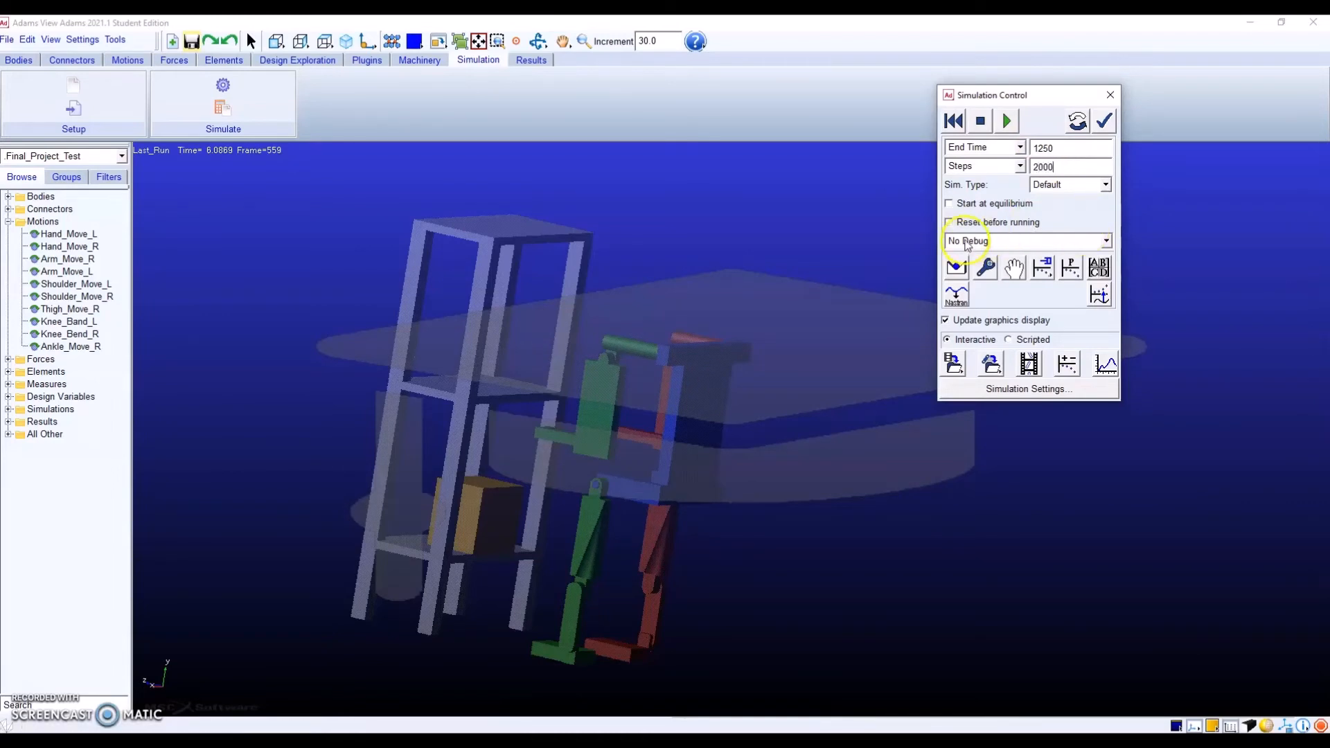
Enable resetting before running and run the simulation through its full duration.
left_click(951, 223)
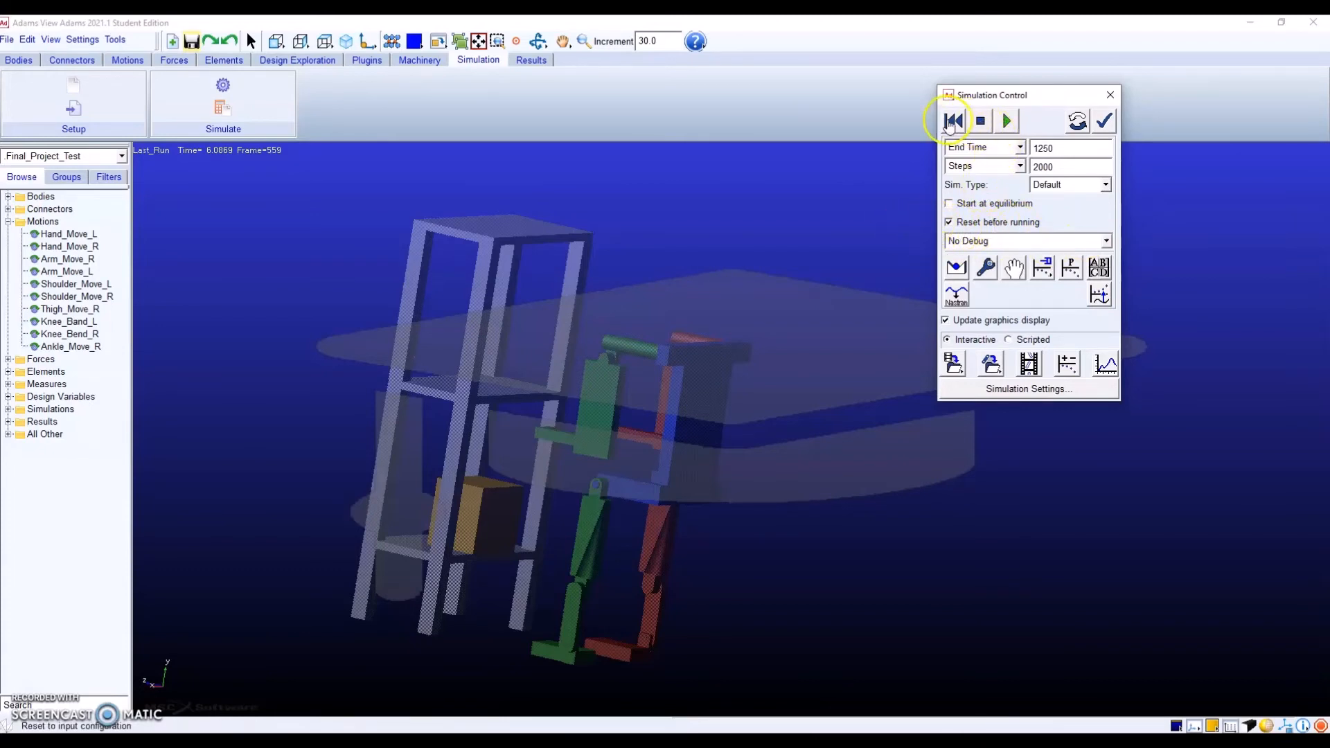
left_click(1005, 122)
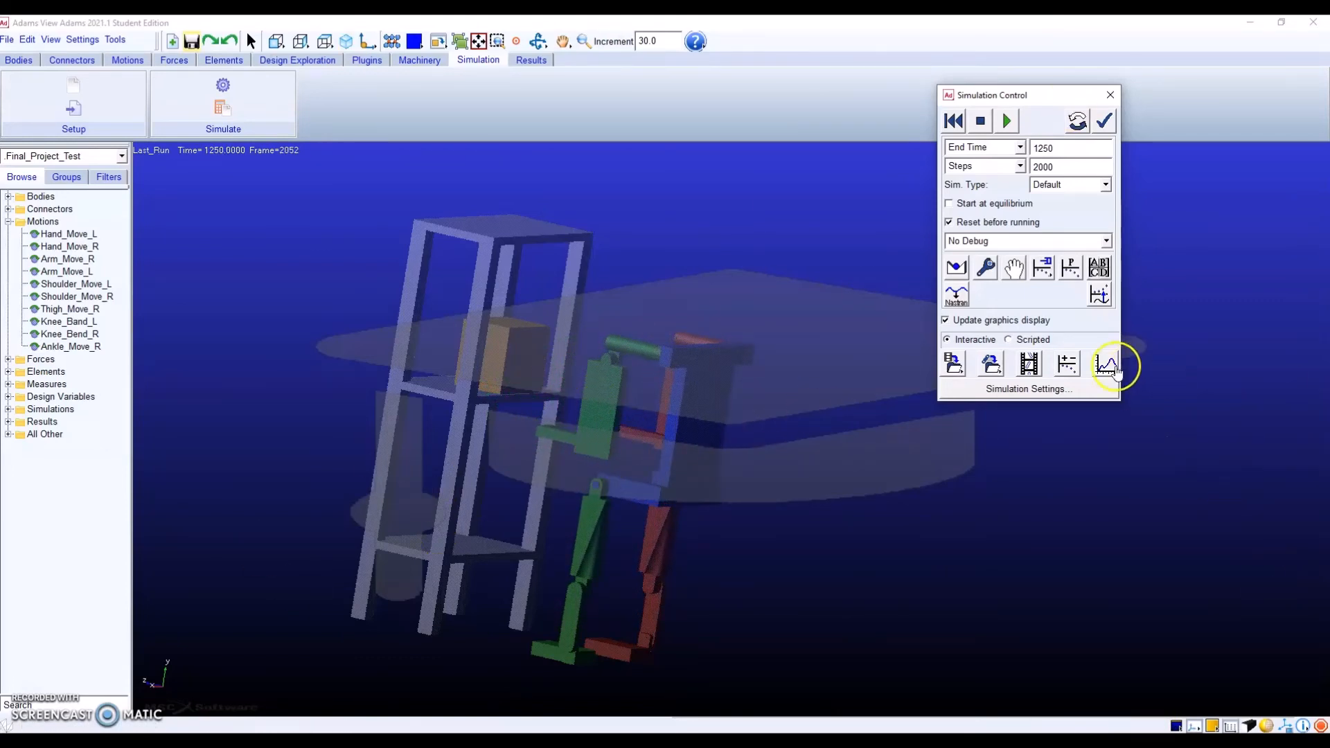
Open the simulation results in Adams PostProcessor and load the last run's animation into the plot view.
left_click(1106, 367)
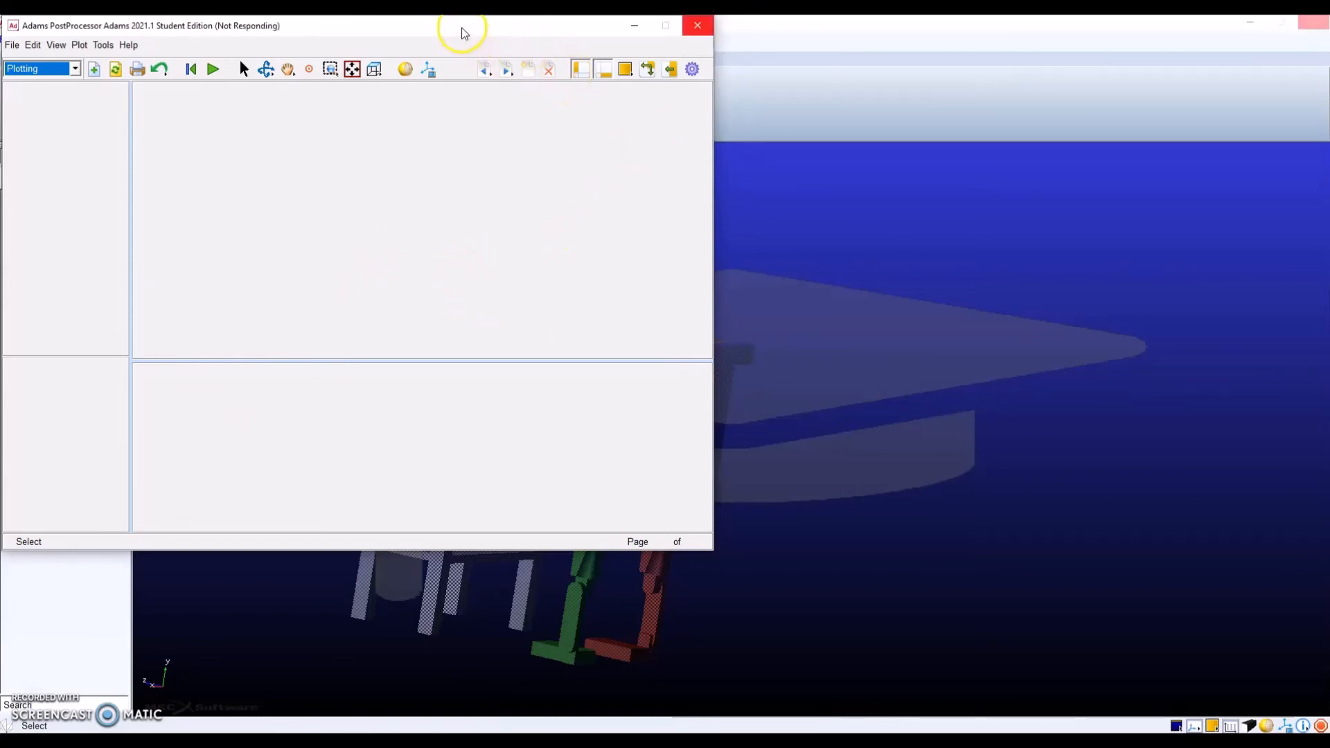
left_click_drag(464, 33, 689, 101)
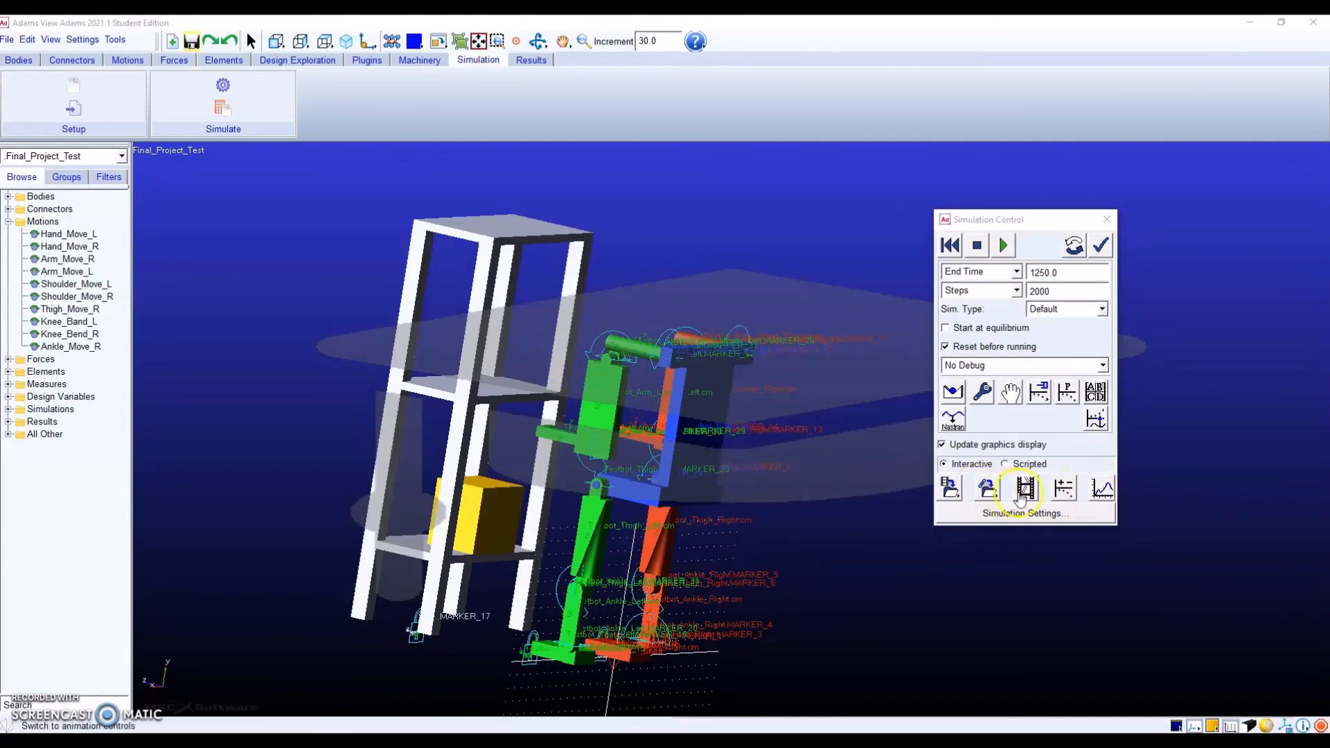
left_click(1106, 489)
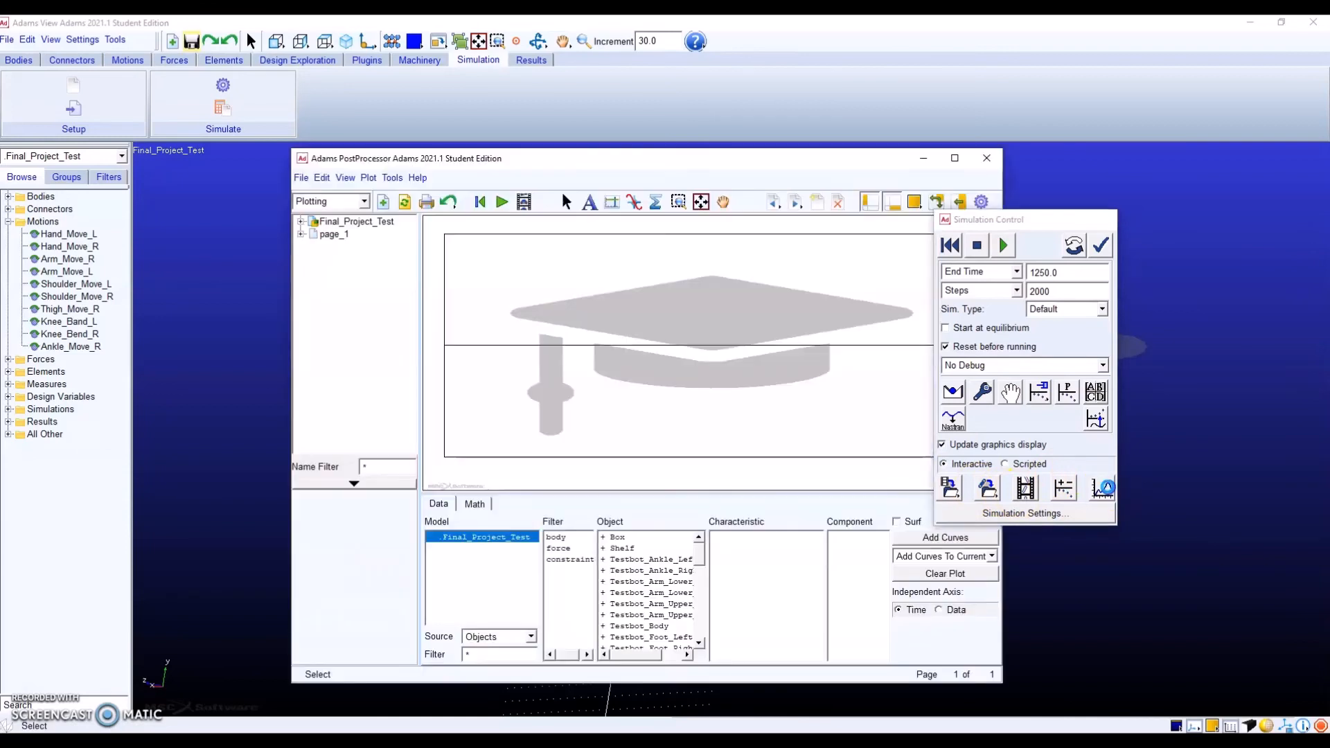
right_click(647, 335)
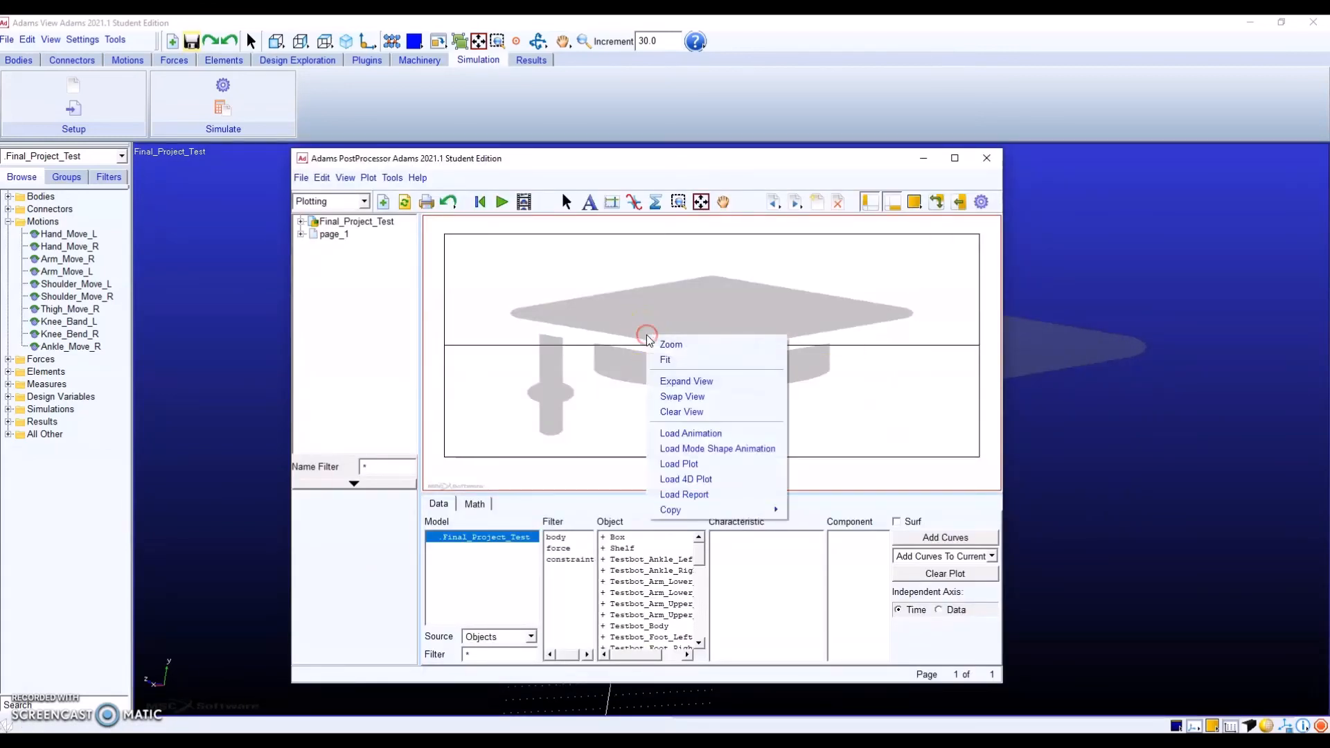
left_click(663, 430)
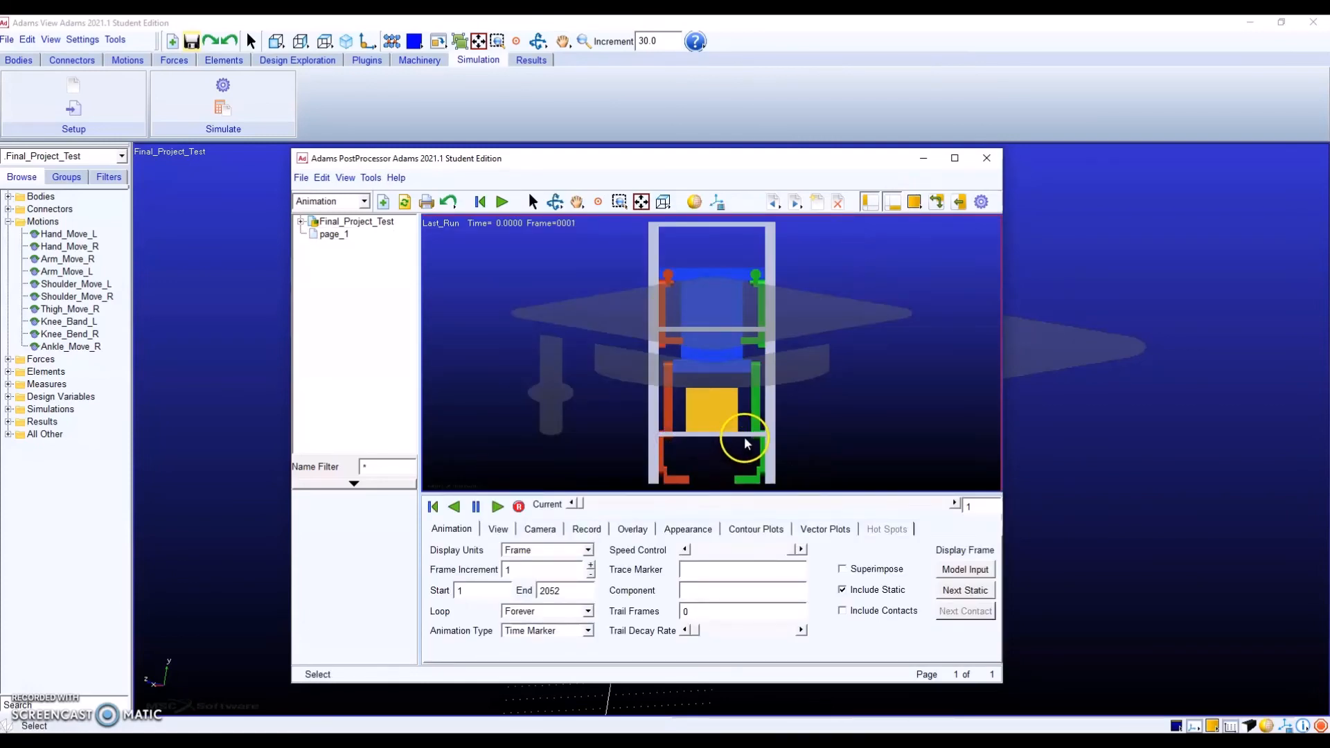
Set the animation's display units to Time and its frame increment to 2, and play it with the shelf and robot seen from an angle.
key("r")
left_click_drag(796, 397, 600, 404)
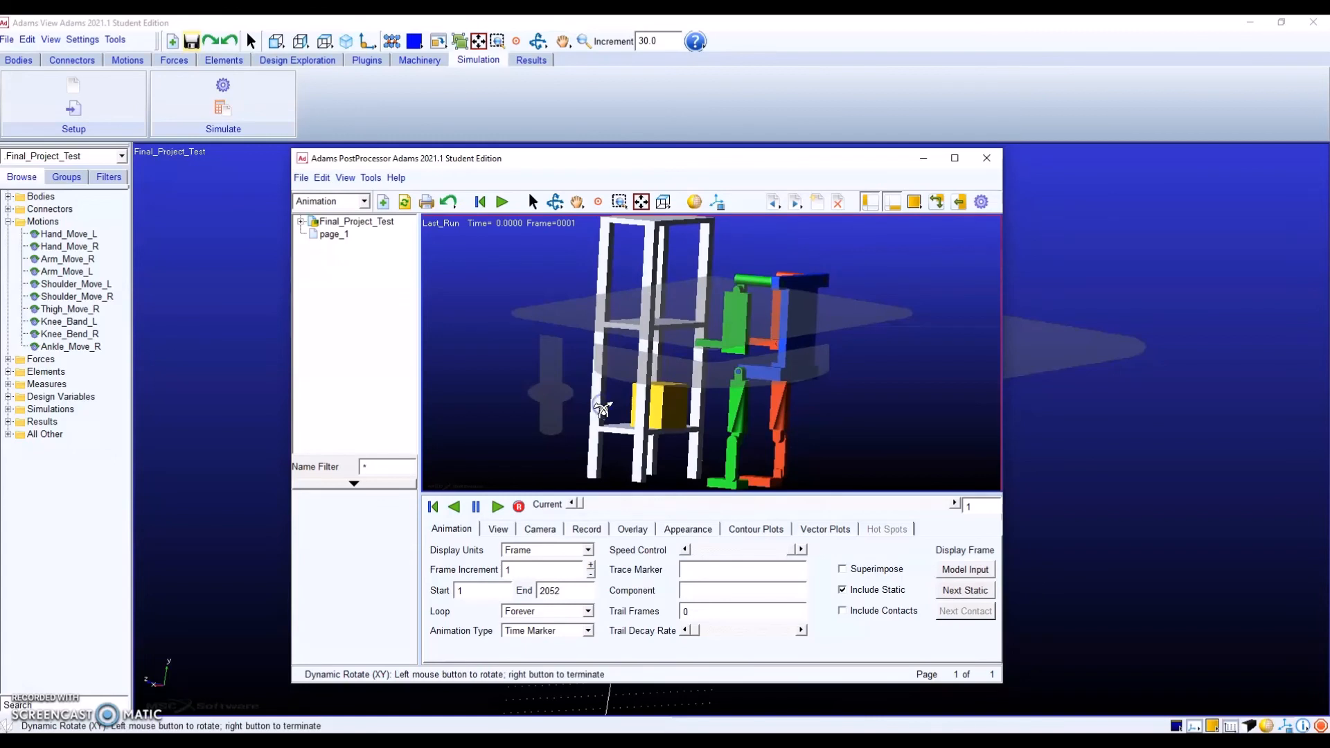
left_click(561, 577)
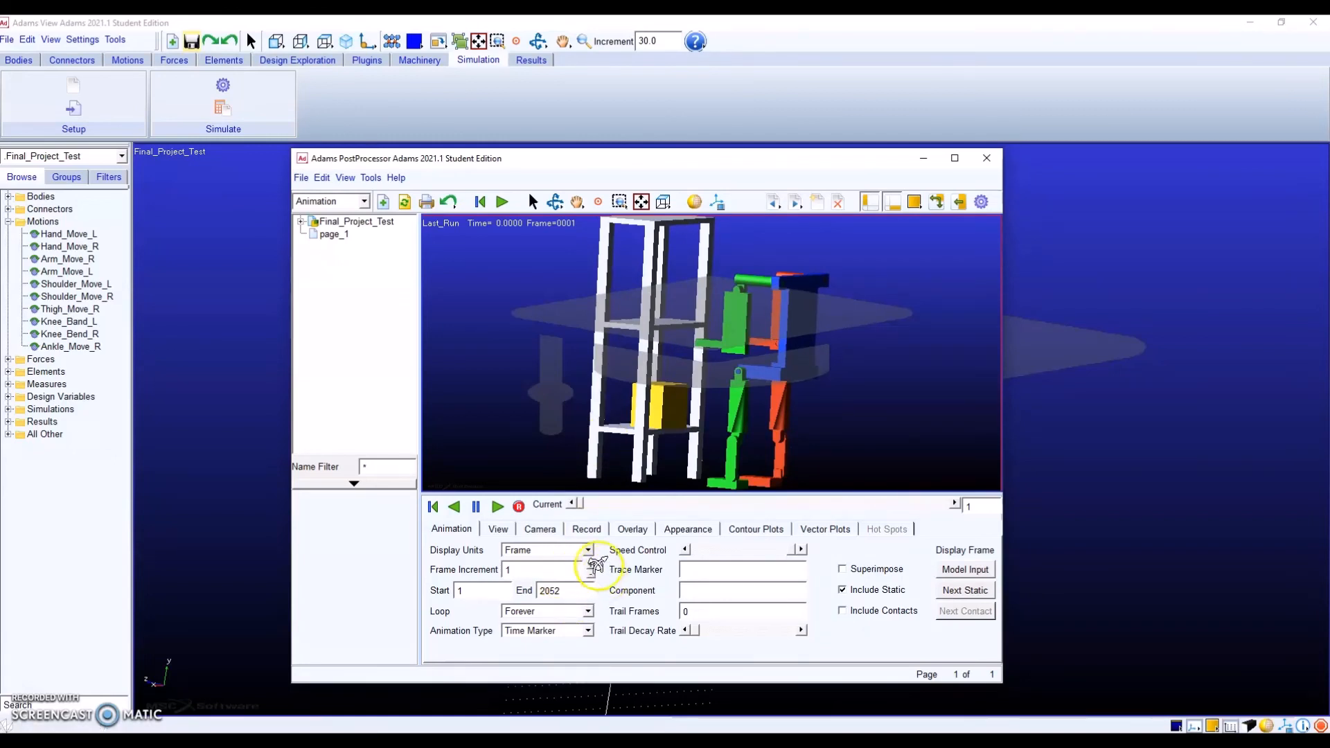
left_click(587, 550)
left_click(566, 574)
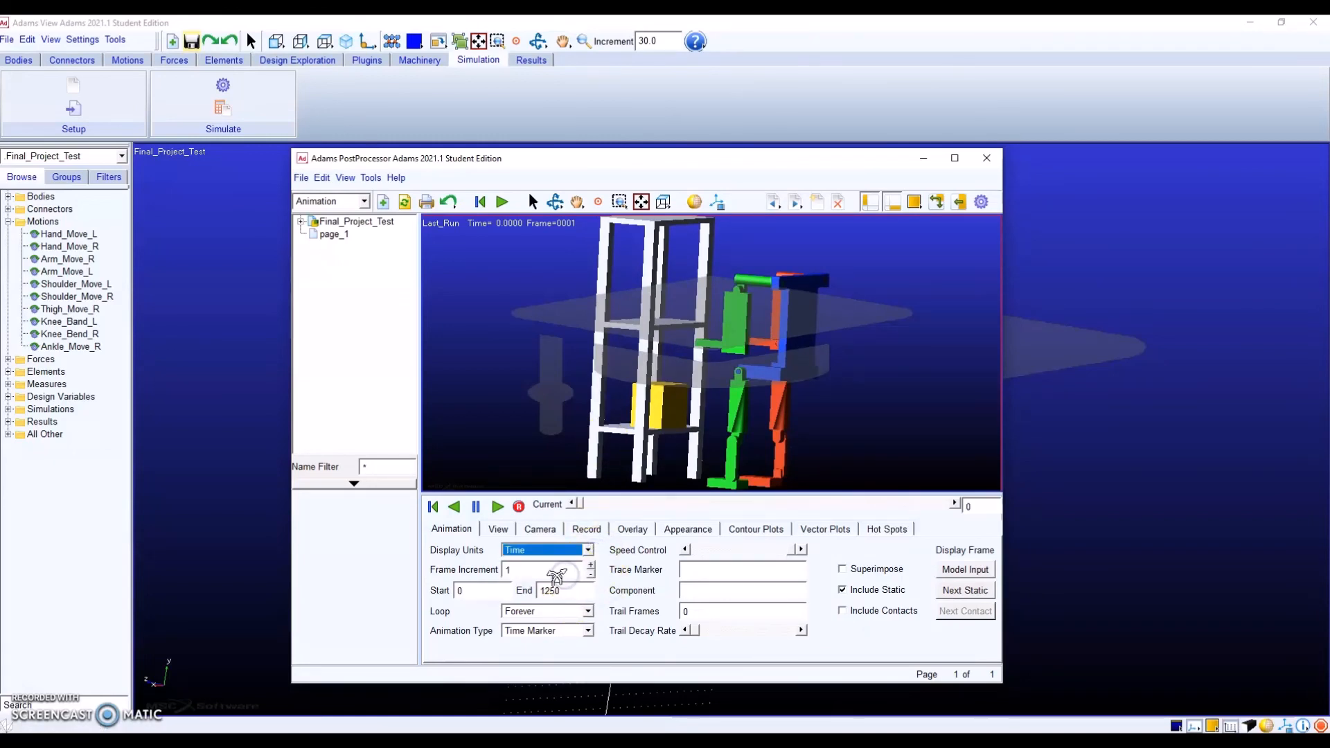
left_click(533, 572)
double_click(533, 572)
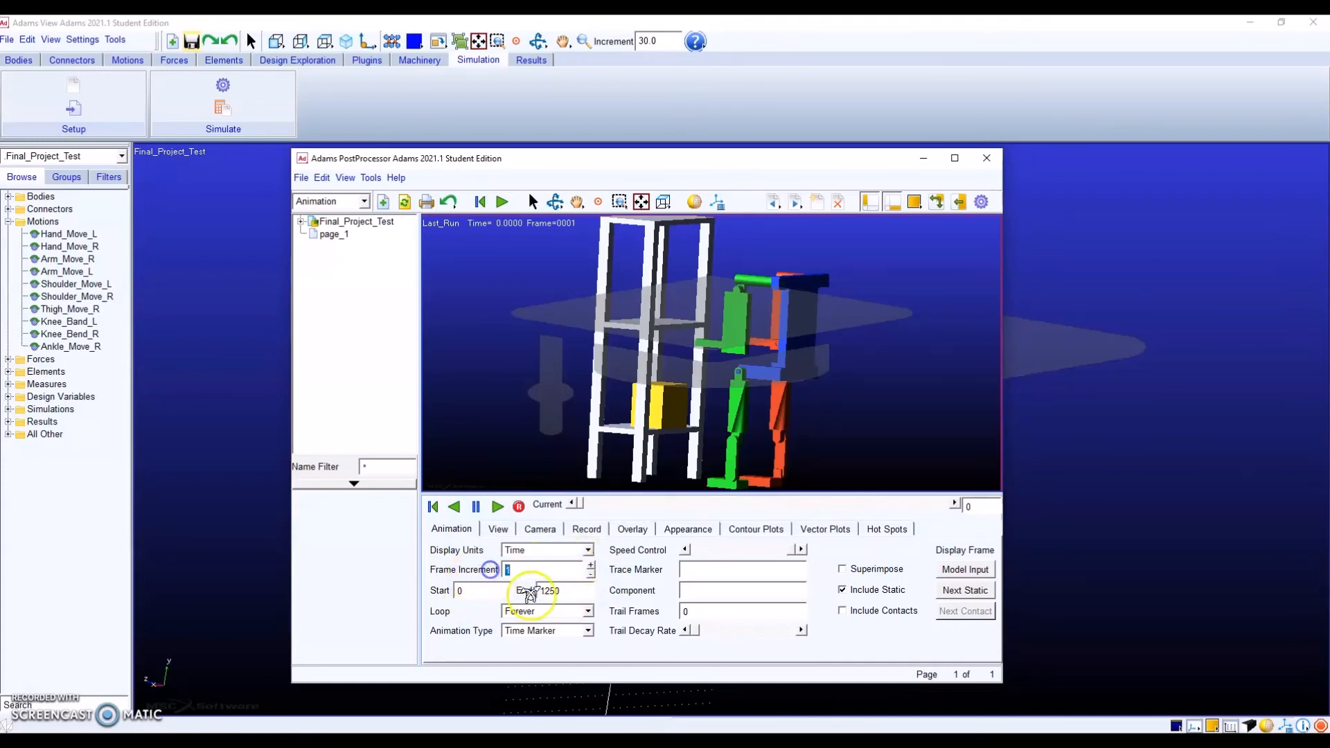
type("2")
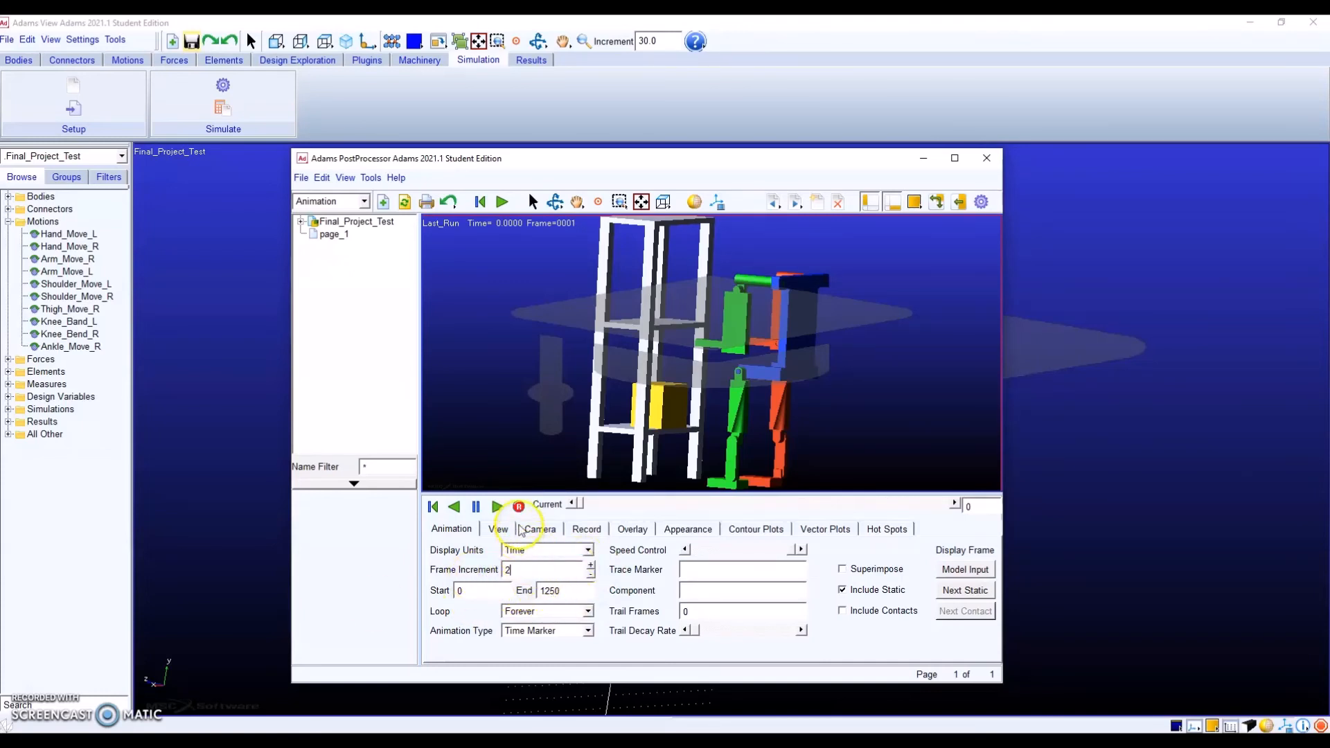
left_click(497, 507)
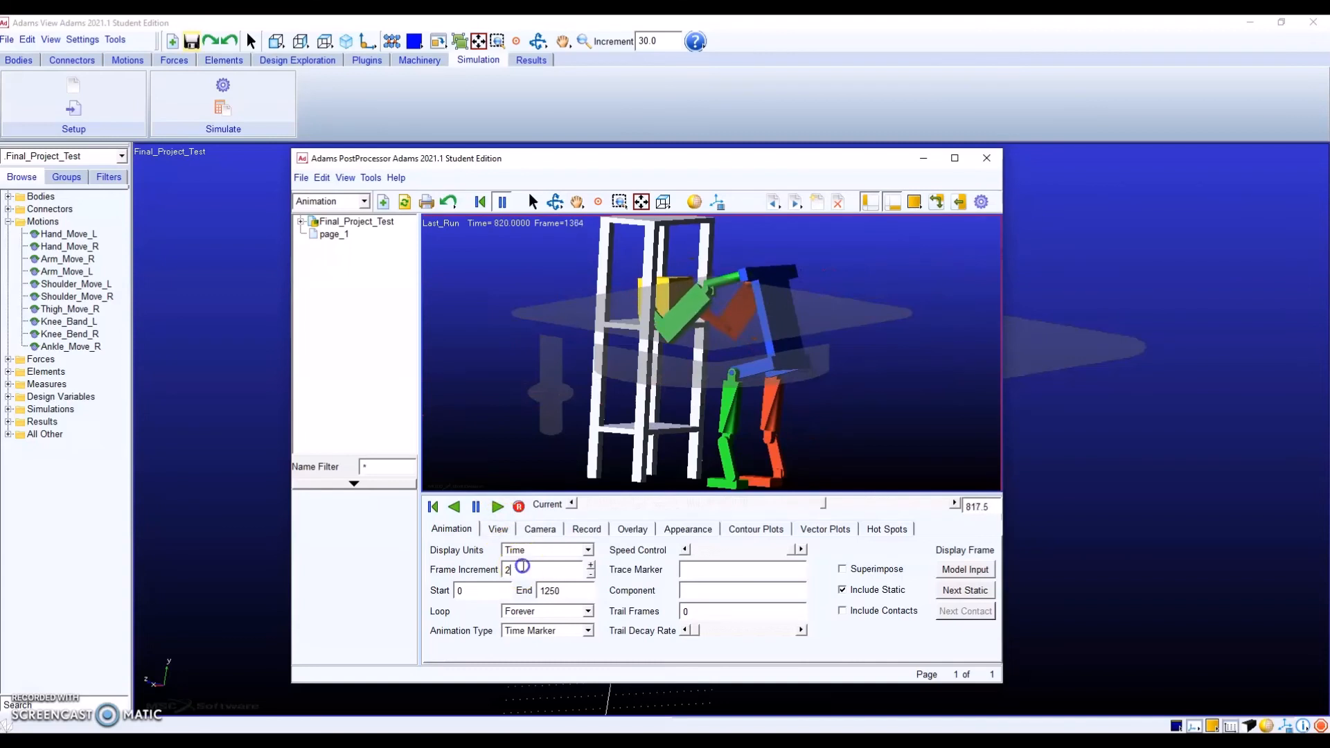
Set the frame increment to 1 and replay the animation from the beginning.
left_click_drag(523, 566, 505, 572)
type("1")
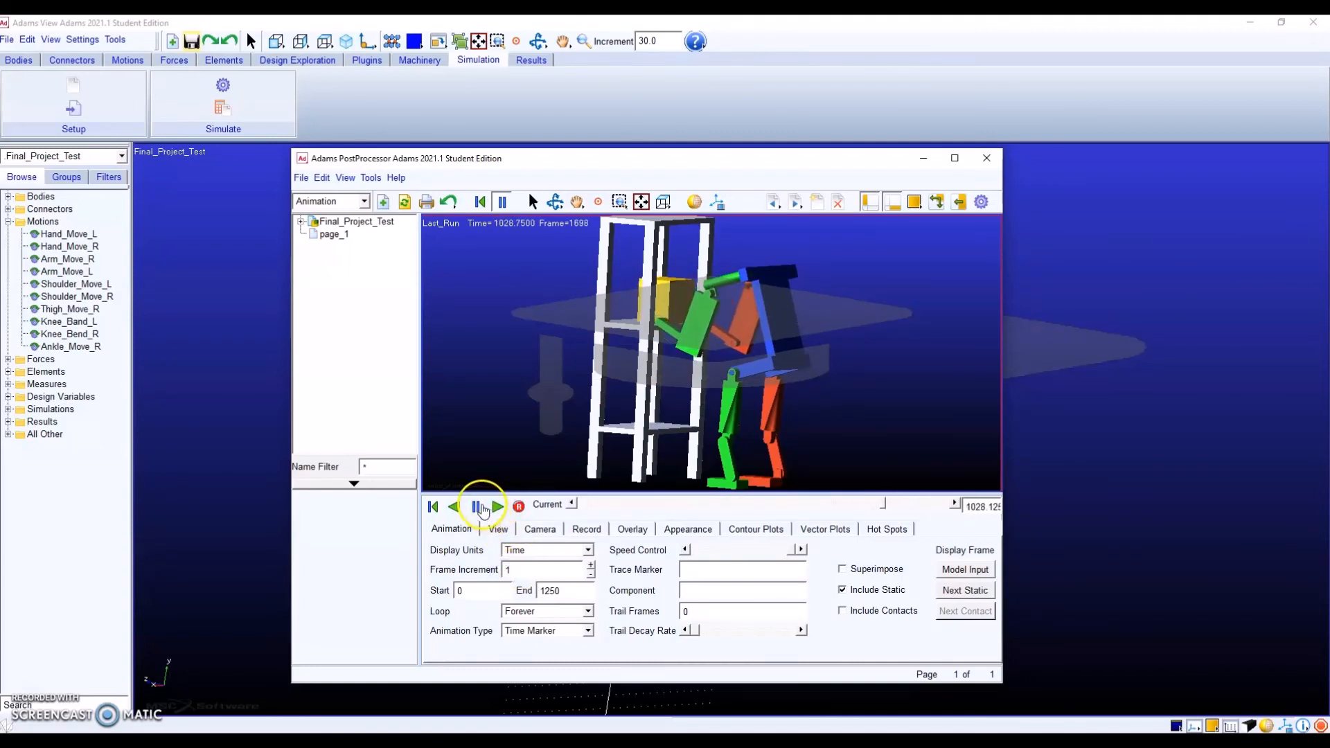
left_click(433, 506)
left_click(494, 508)
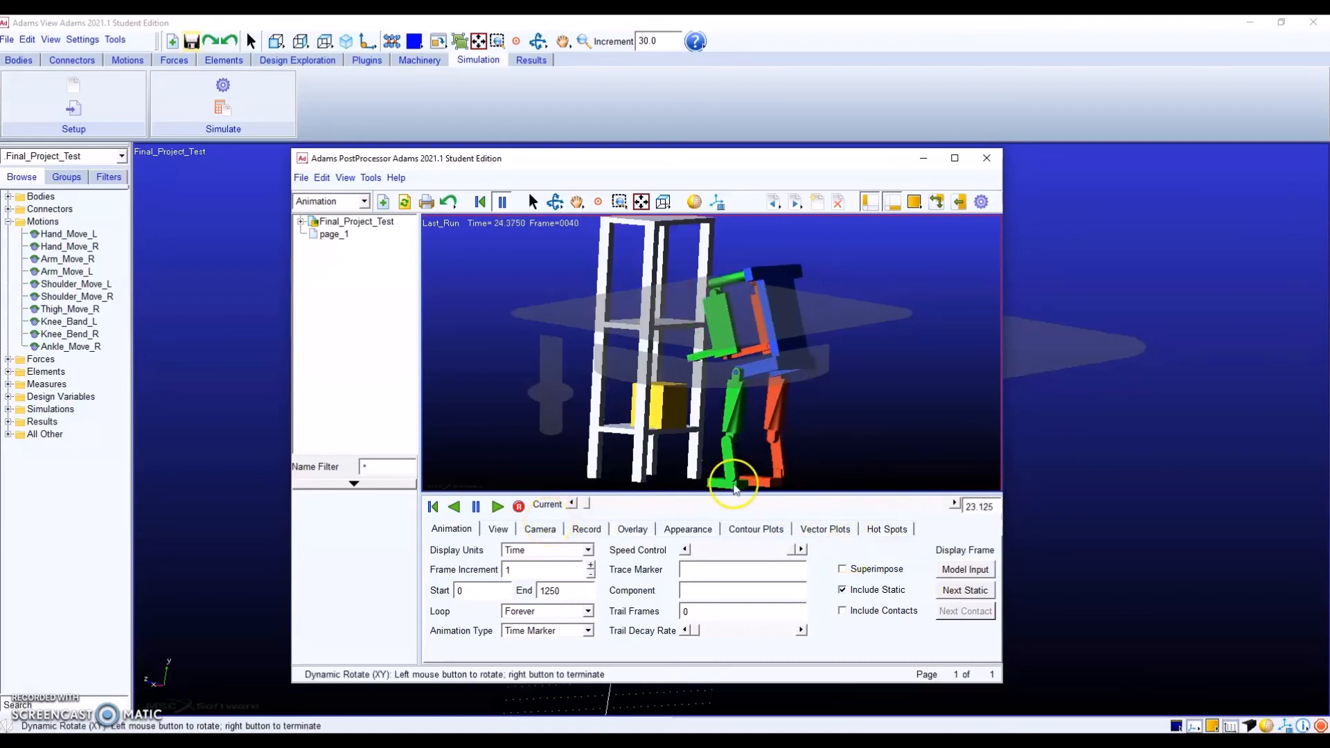
Stop the playback, return the animation to its start, and set its loop option to Once.
left_click(472, 507)
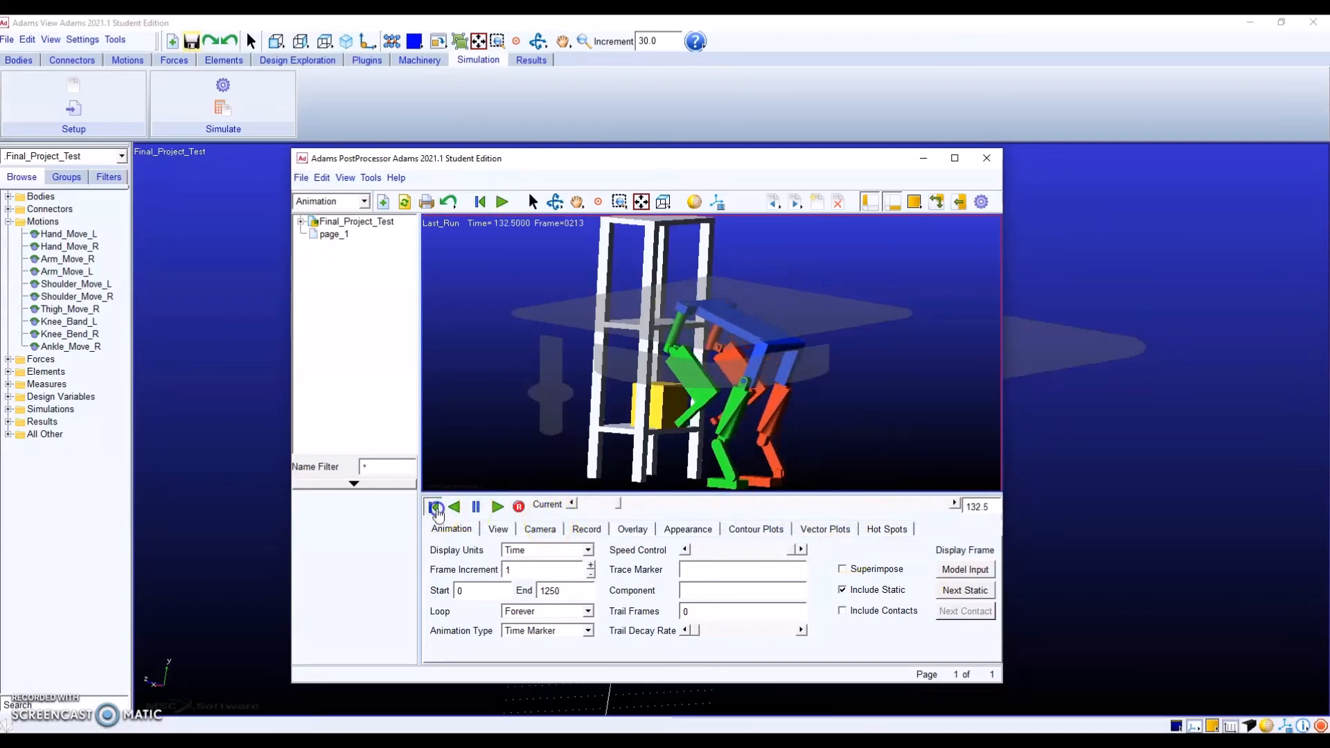
left_click(434, 507)
left_click(547, 610)
left_click(543, 625)
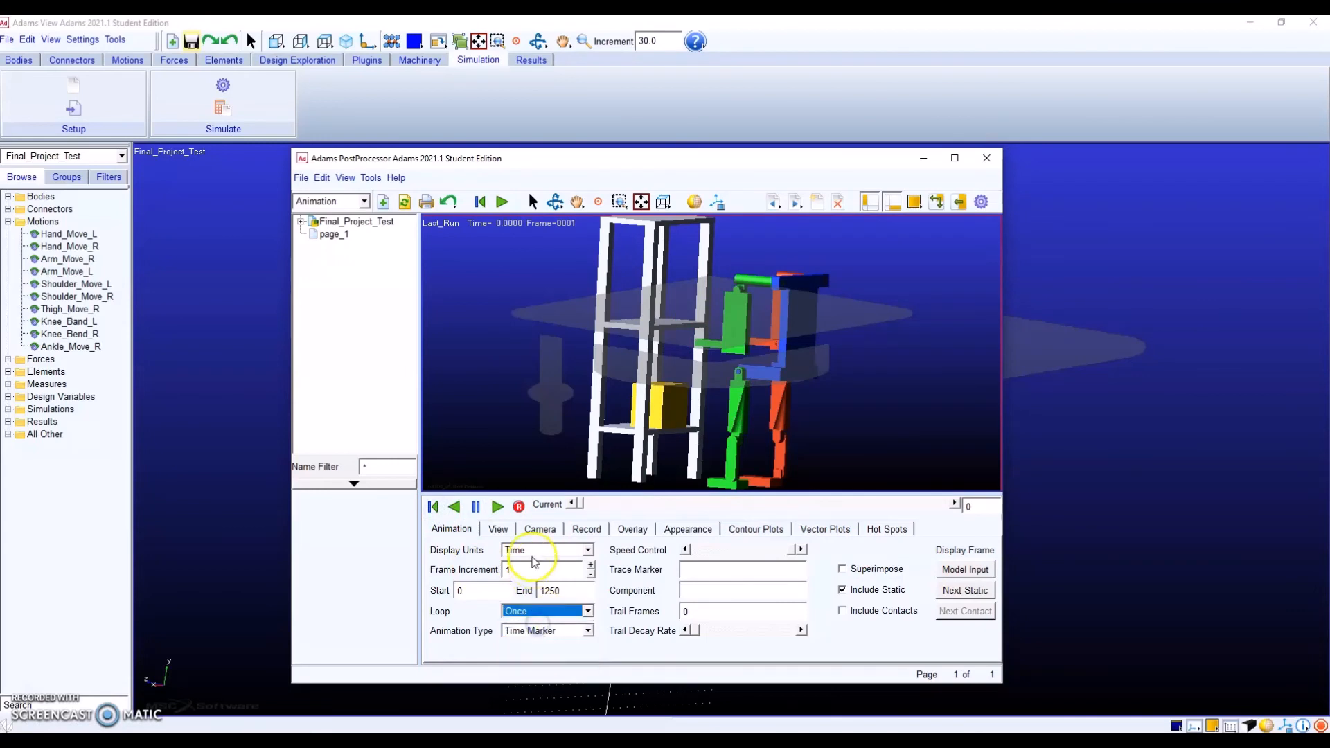
key("r")
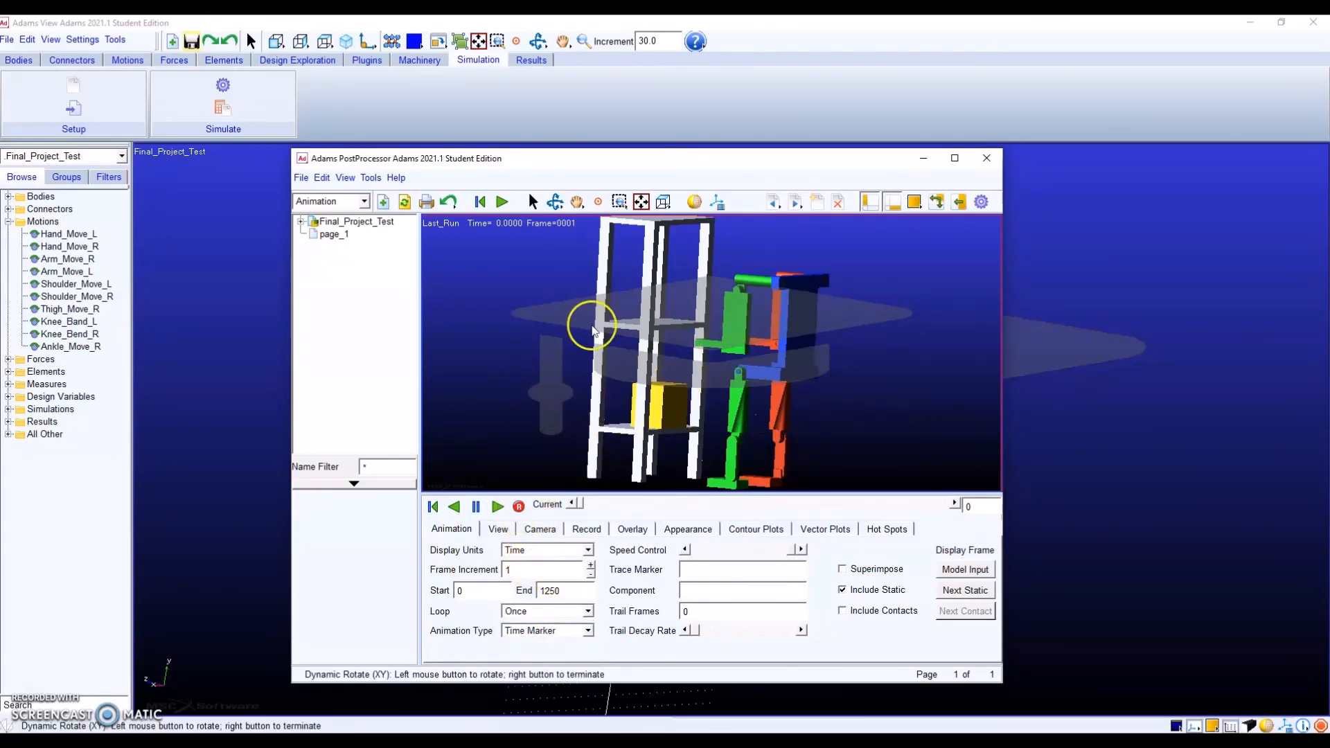
right_click(695, 418)
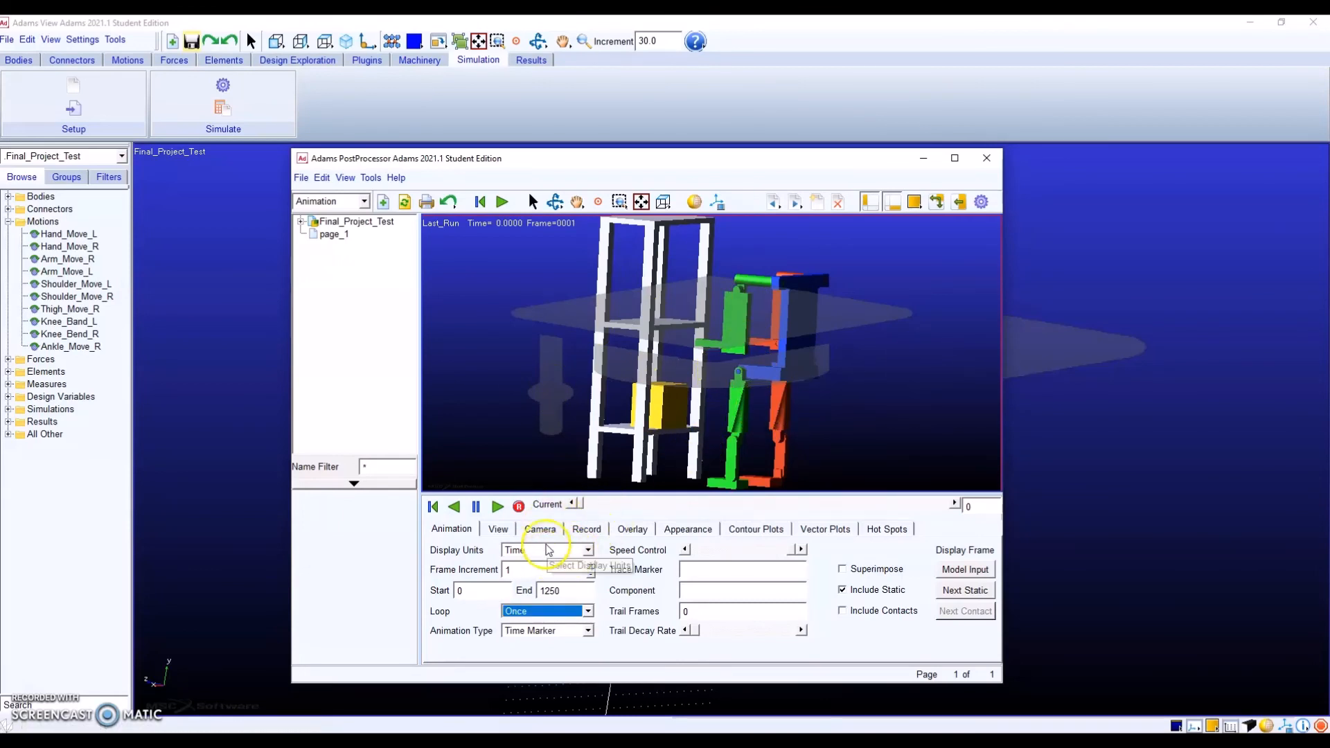
Record the animation at a frame increment of 1, and stop the recording partway through.
left_click(519, 508)
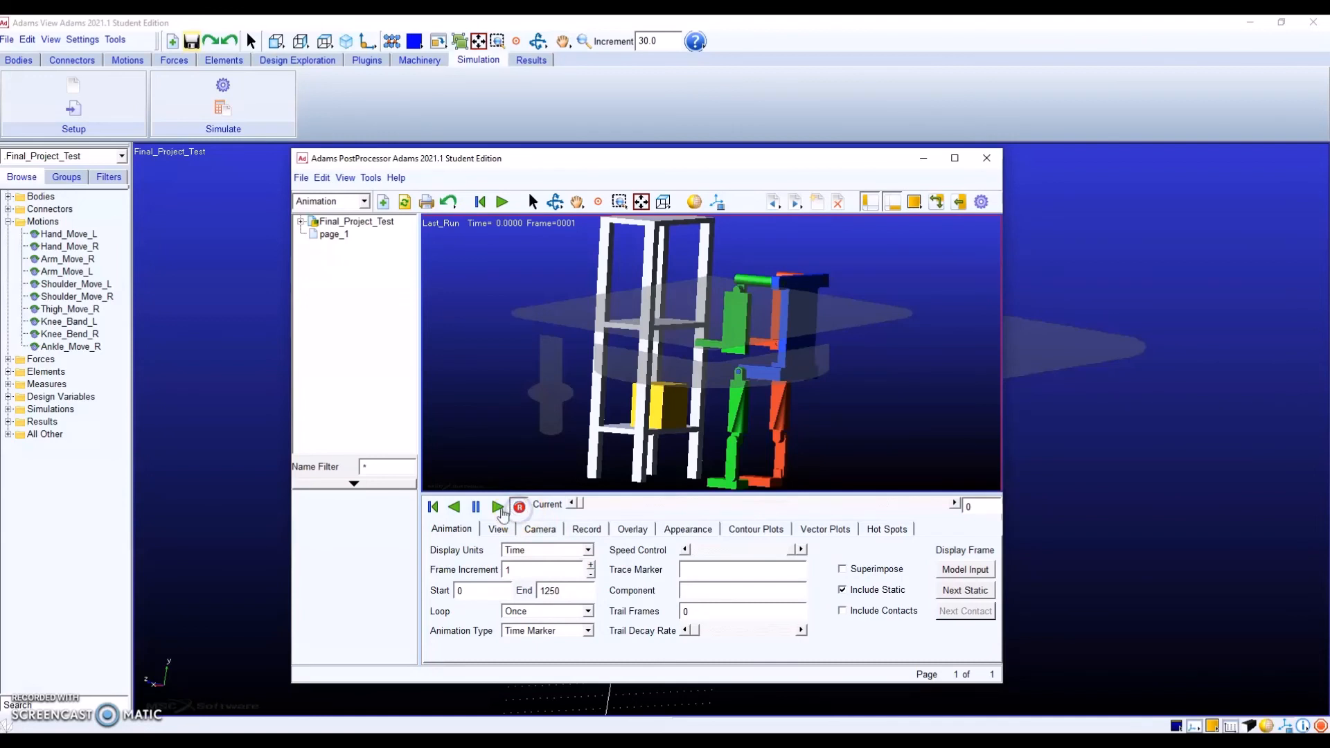
left_click(499, 508)
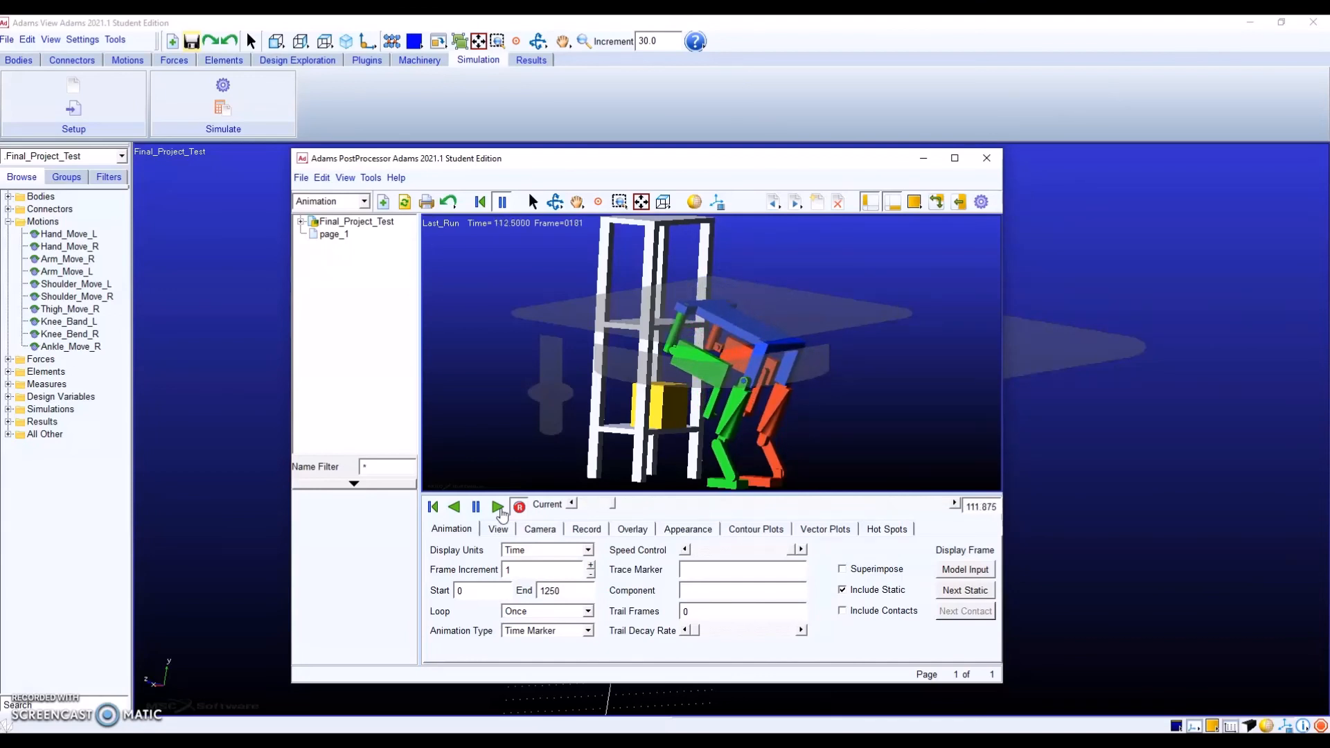
key("r")
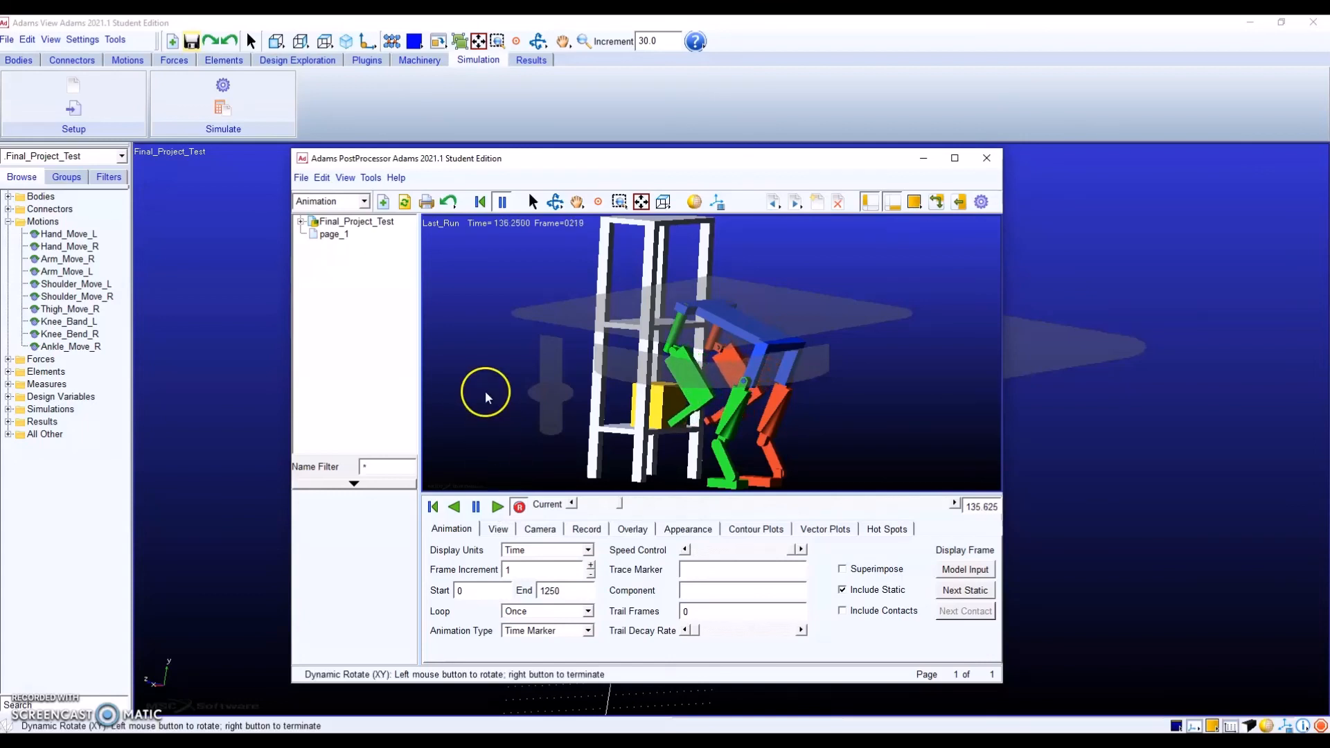
left_click(477, 510)
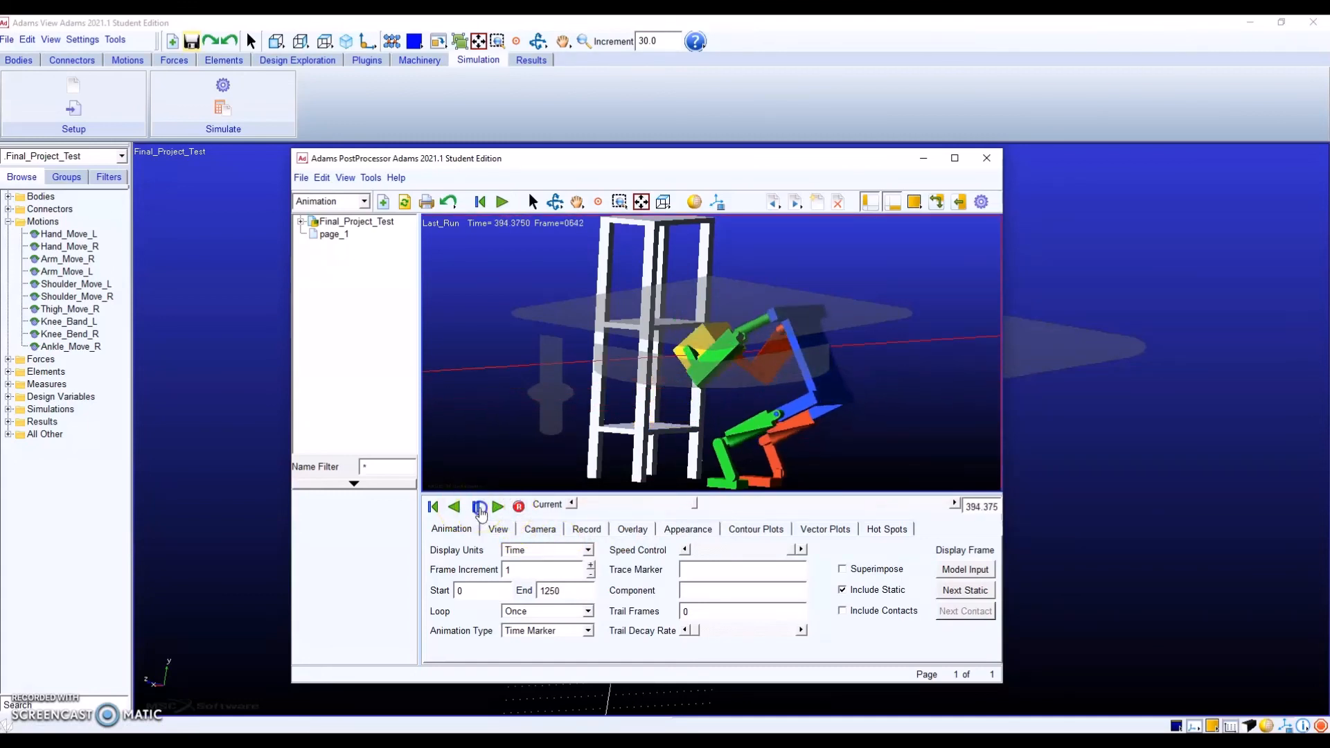
Return the animation to its start and set the frame increment to 2 for a new recording.
left_click(434, 508)
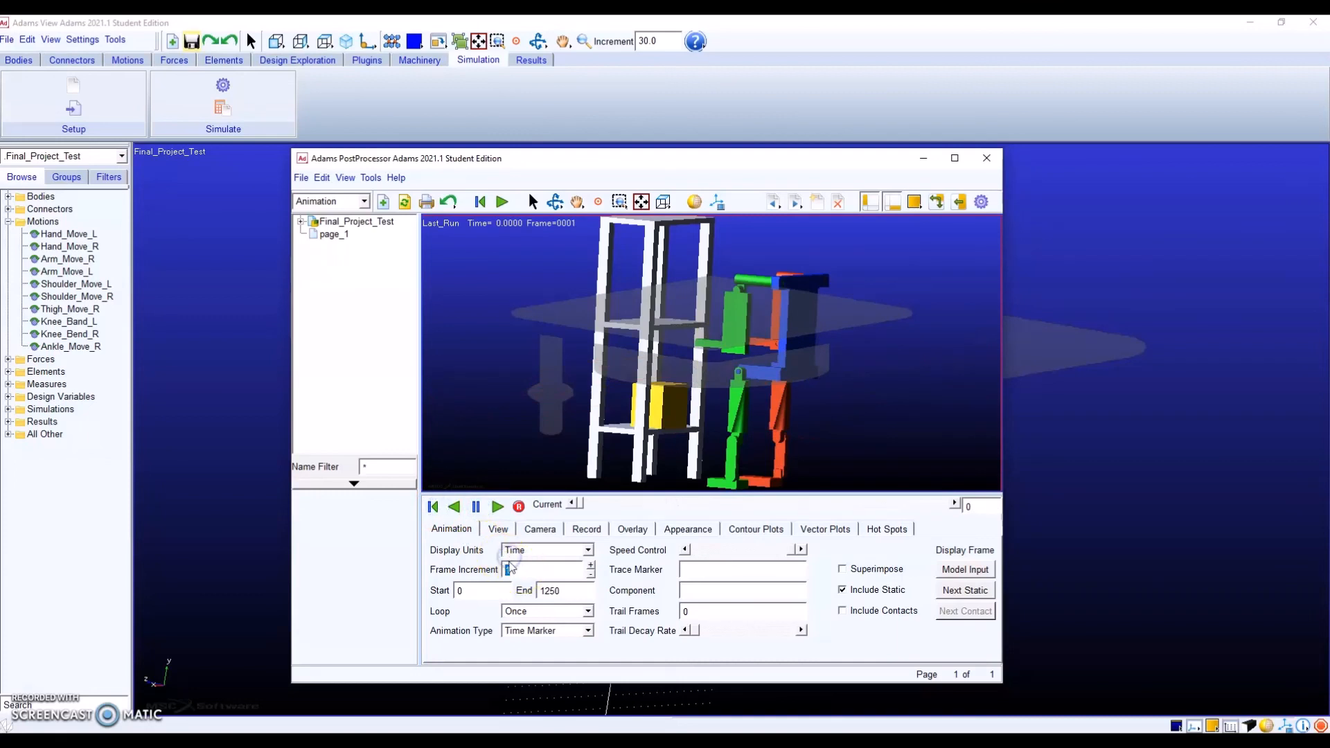
left_click(519, 507)
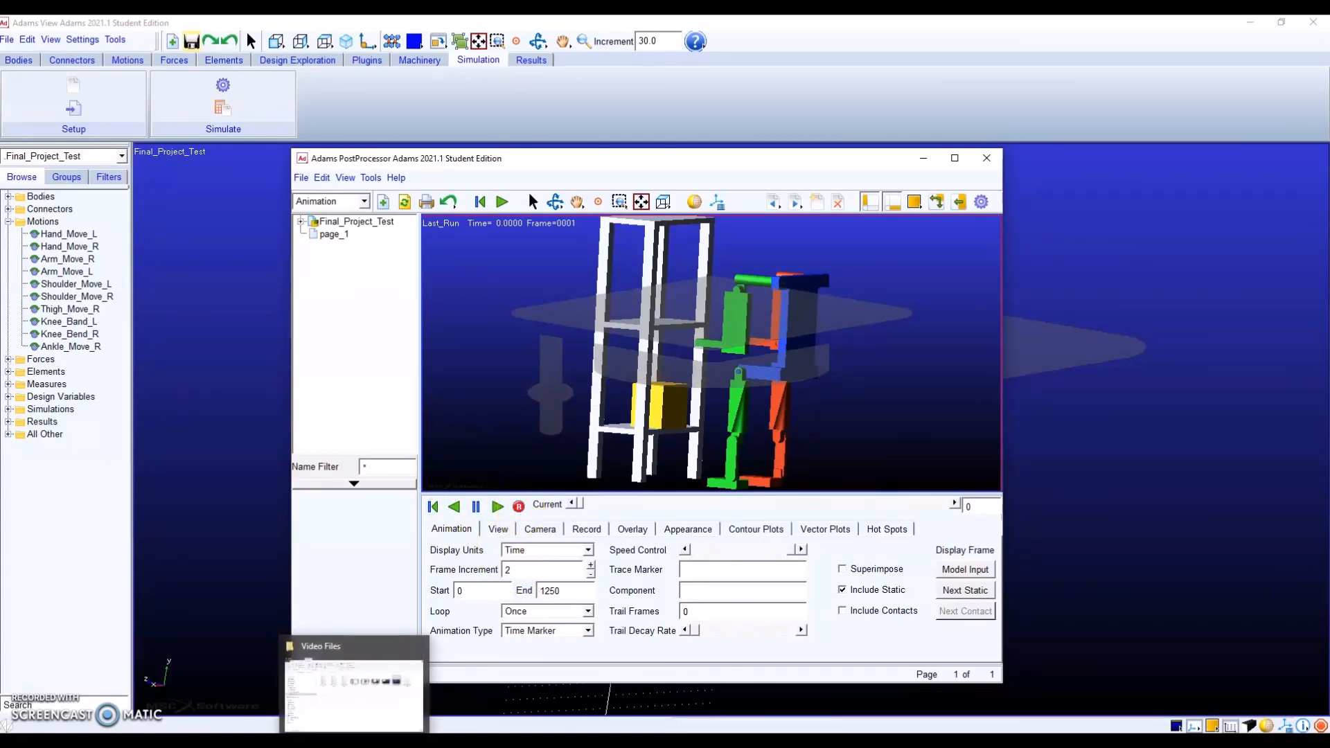
Switch to File Explorer, delete the Final_Project_Test AVI file from Folder for Video, and close the folder.
left_click(354, 744)
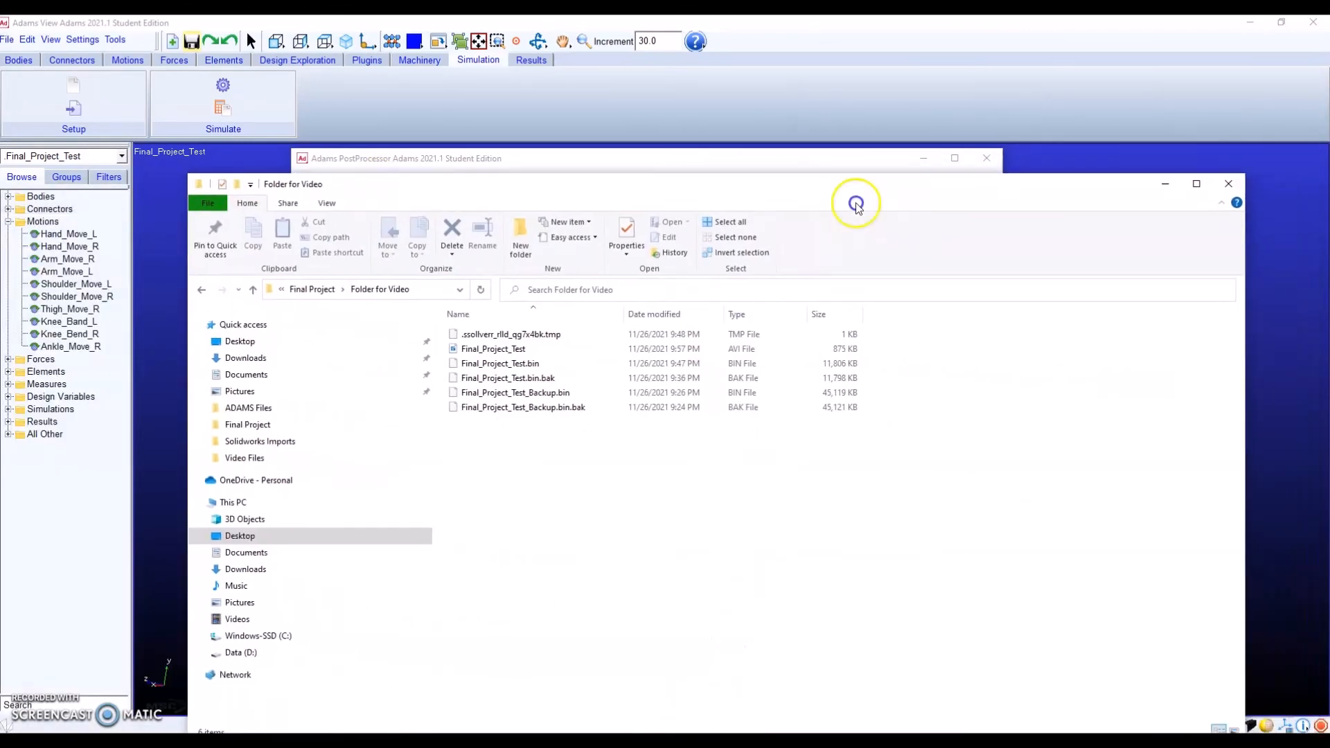
left_click(453, 358)
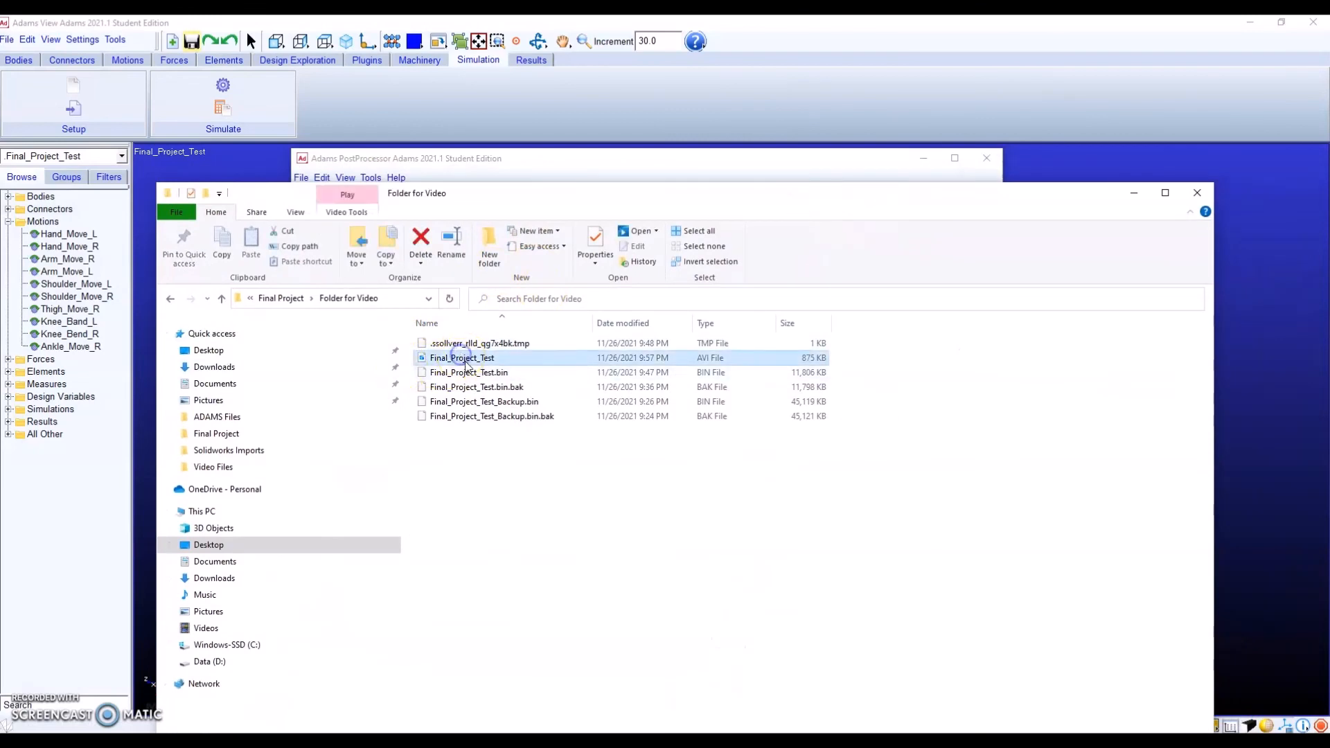
key("Delete")
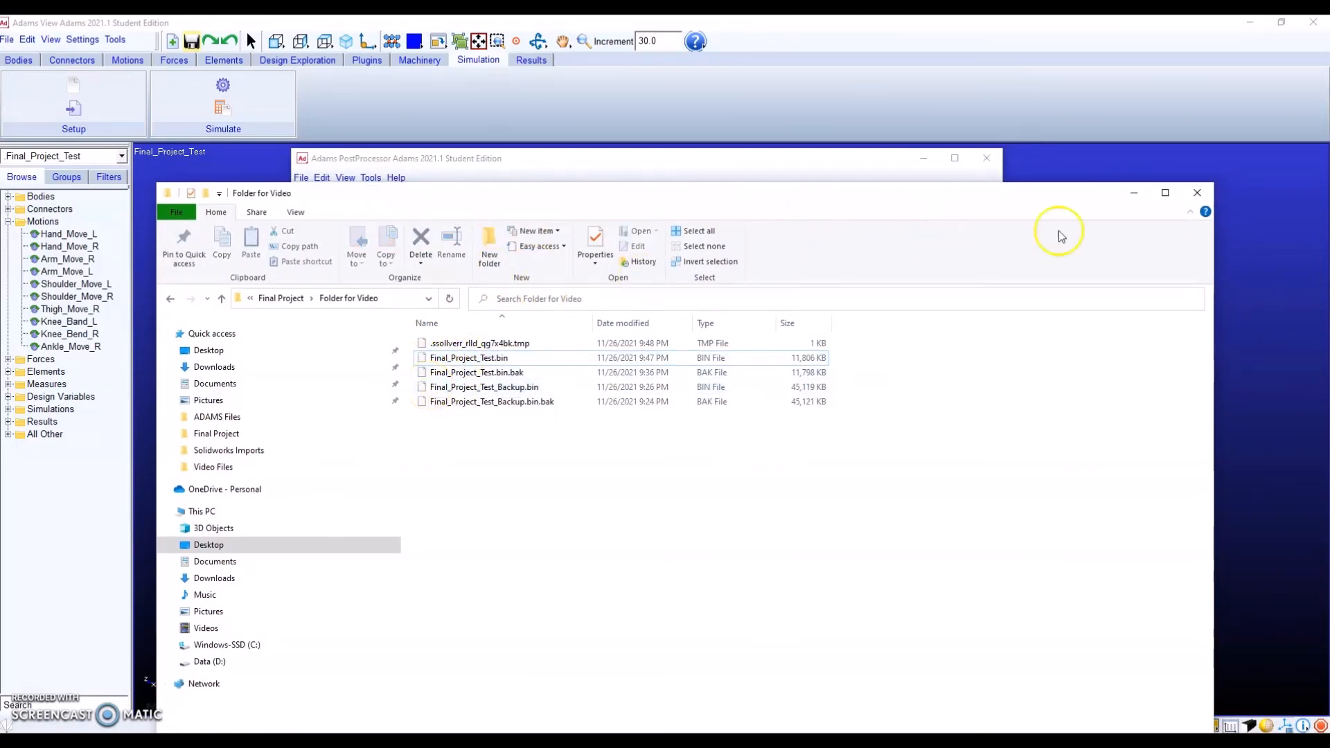
left_click(1197, 192)
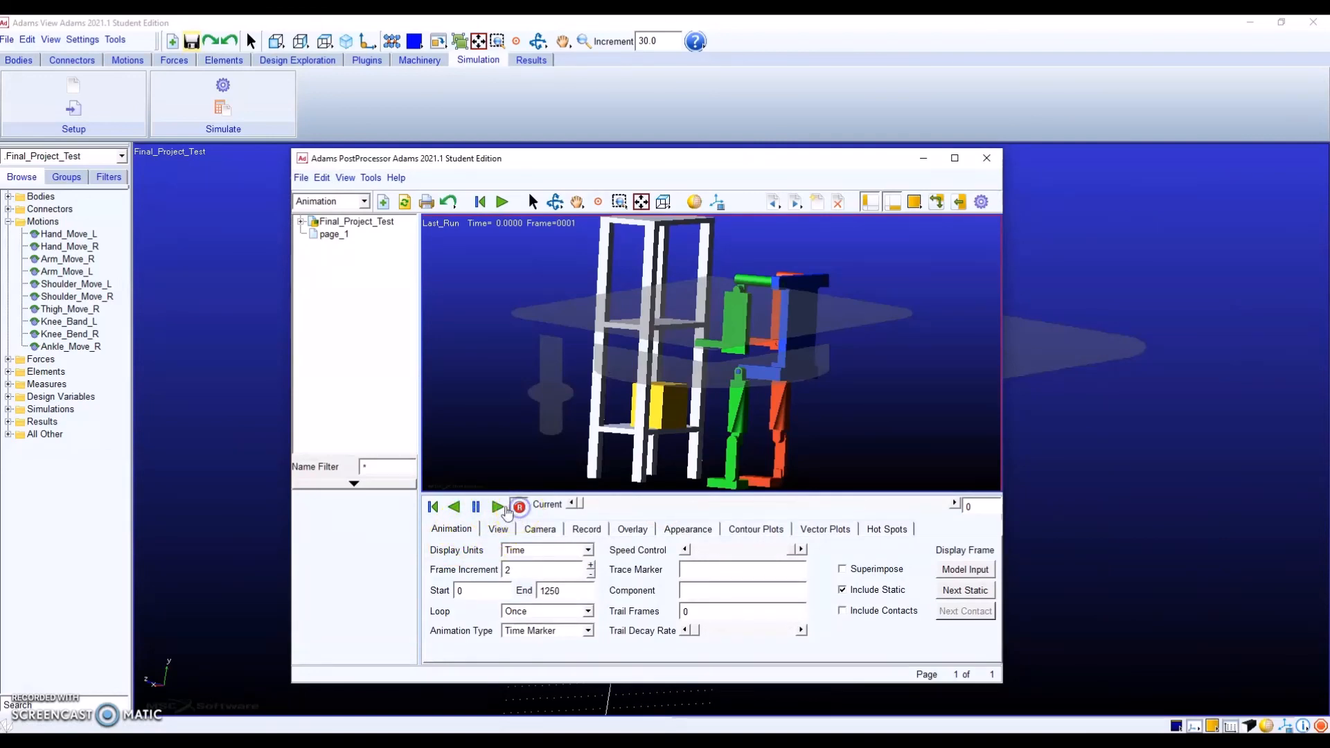
Play the animation with recording on, and check in Folder for Video that the AVI file is being written.
left_click(501, 508)
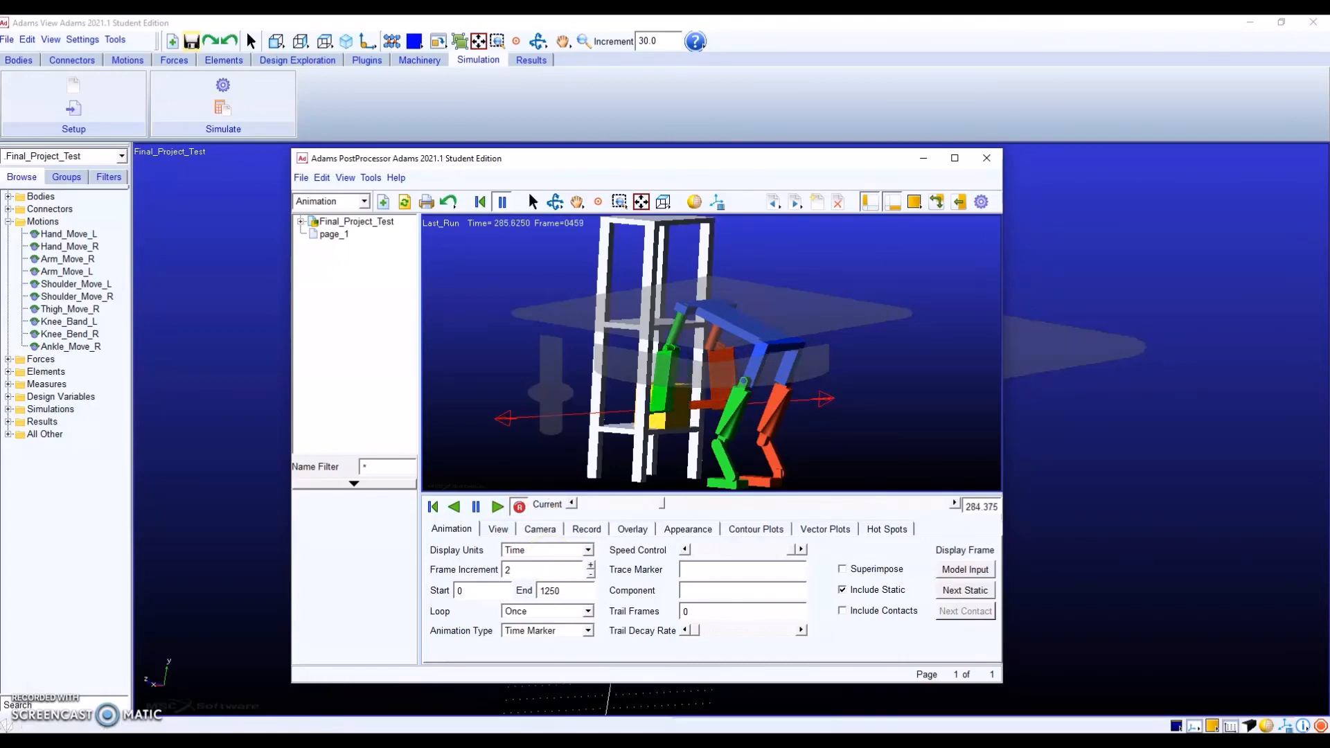
left_click(373, 713)
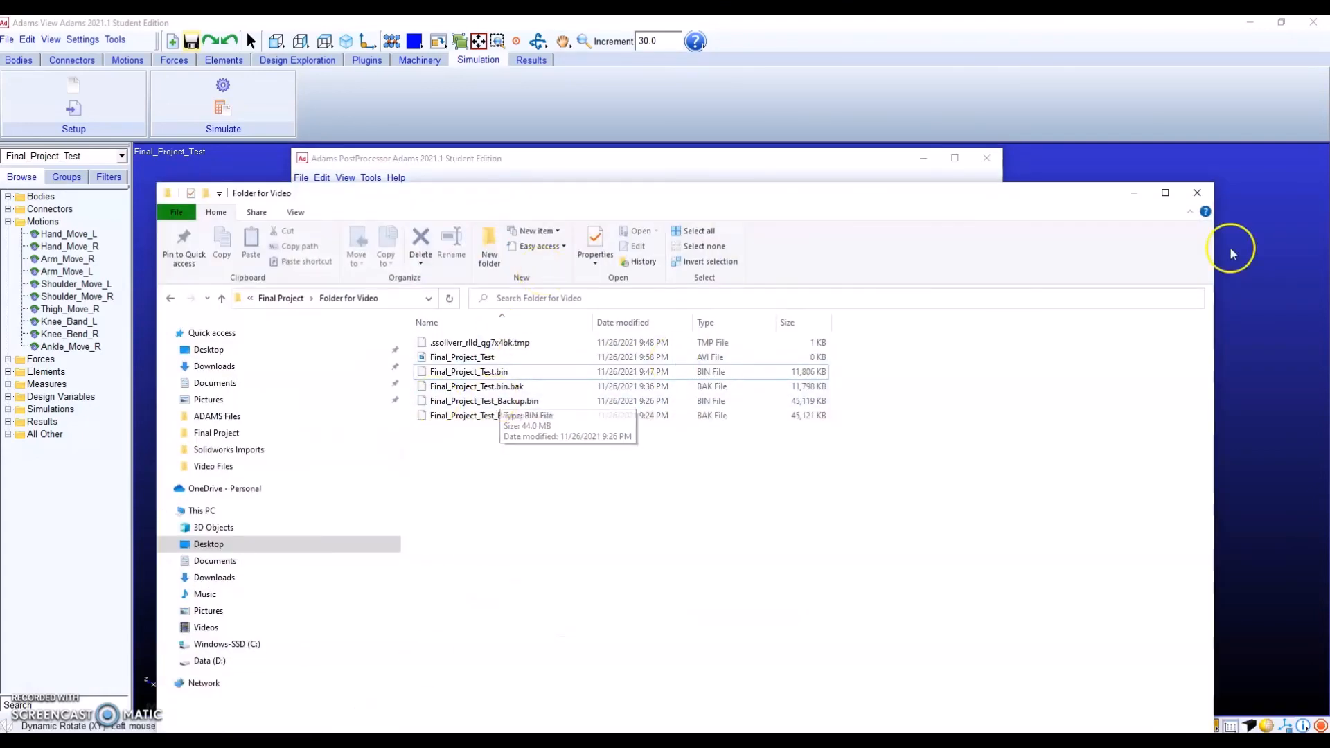
left_click(1134, 196)
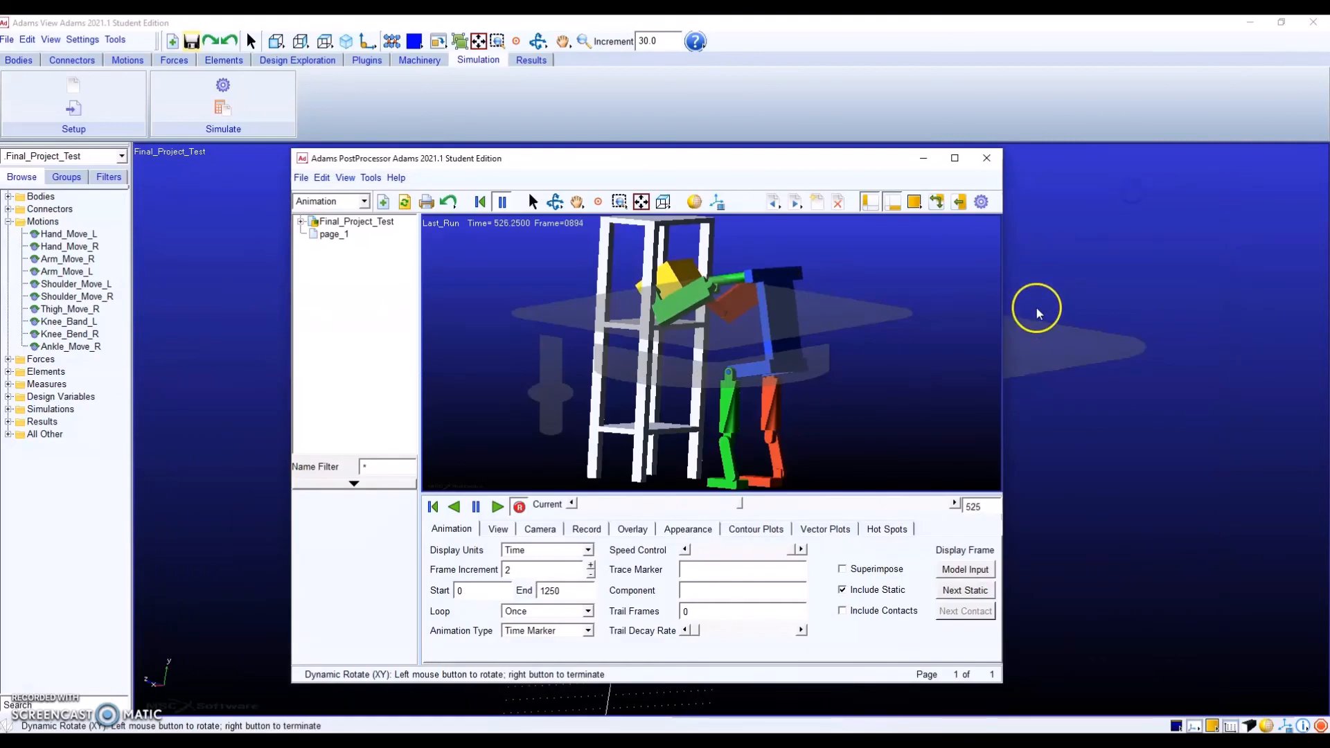